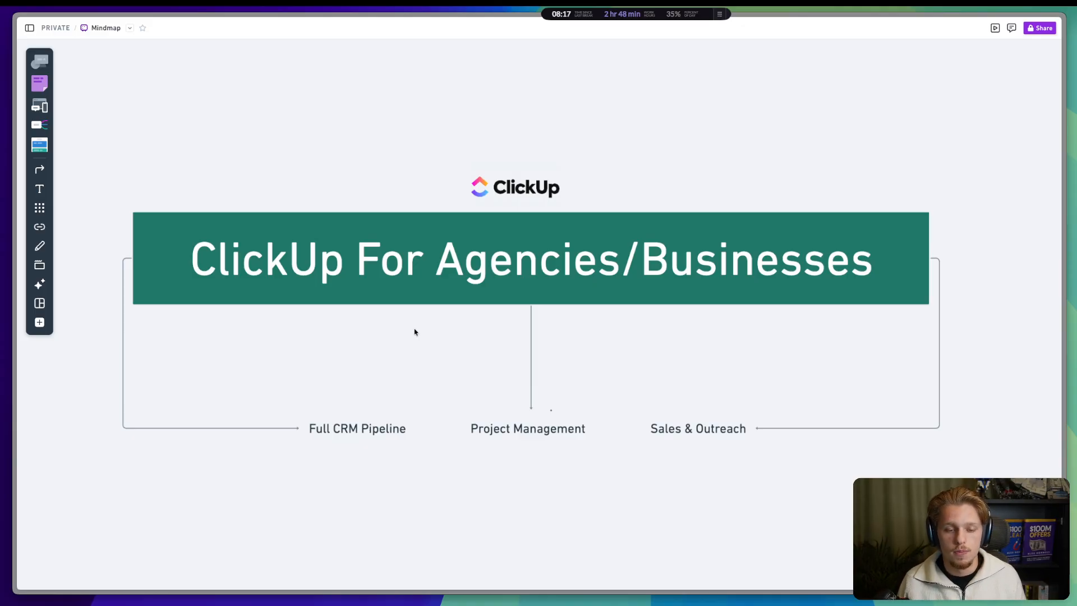
# Step: Look over the presenter introduction on the mindmap, and switch to the Template Systems space overview in ClickUp
pyautogui.hscroll(20, 414, 333)
pyautogui.scroll(-10, 413, 332)
pyautogui.hscroll(-4, 412, 332)
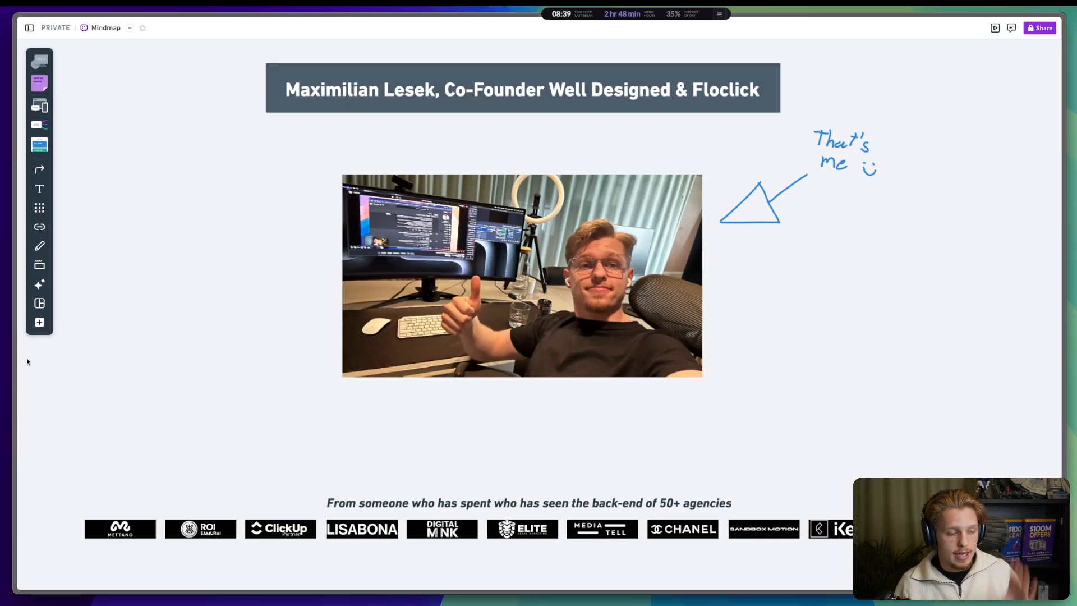
pyautogui.moveTo(8, 362)
pyautogui.click(45, 332)
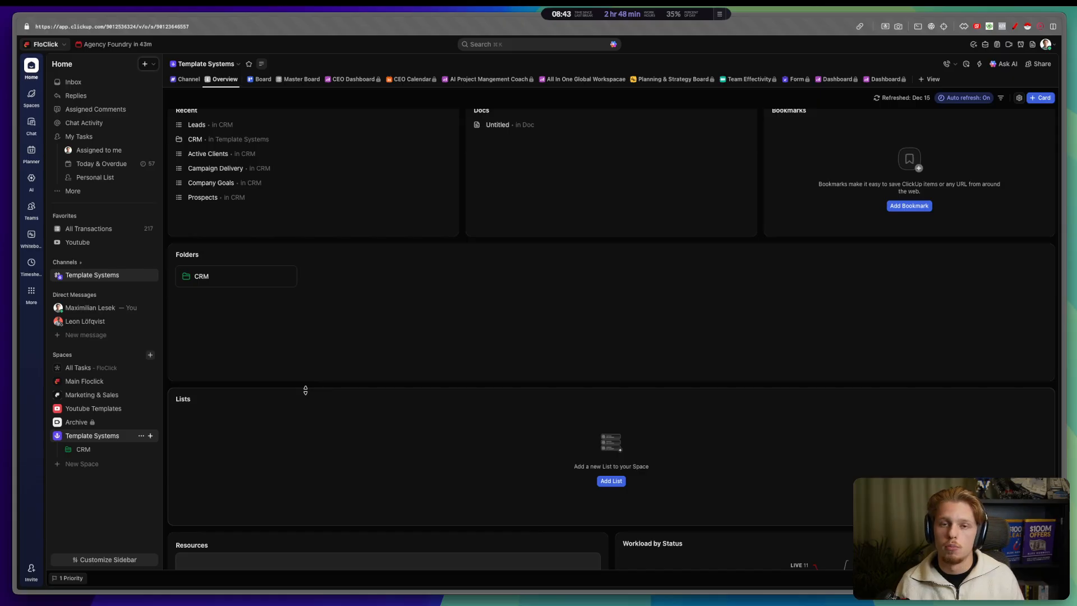
# Step: Search the web for "clickup pricing" in a new tab and open ClickUp's official pricing page
pyautogui.moveTo(14, 325)
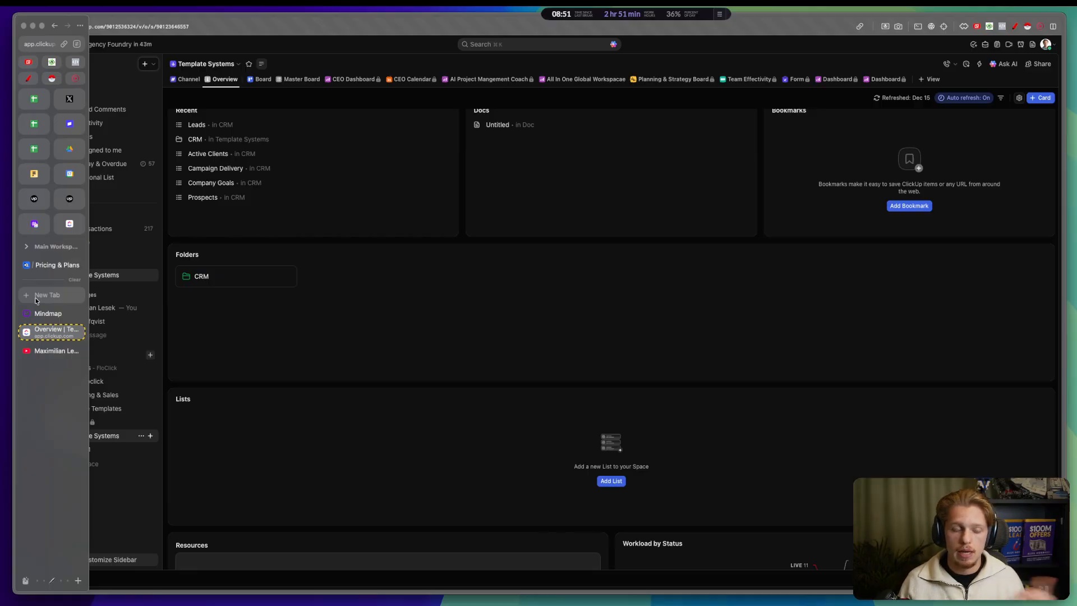
pyautogui.click(35, 296)
pyautogui.write('clicku')
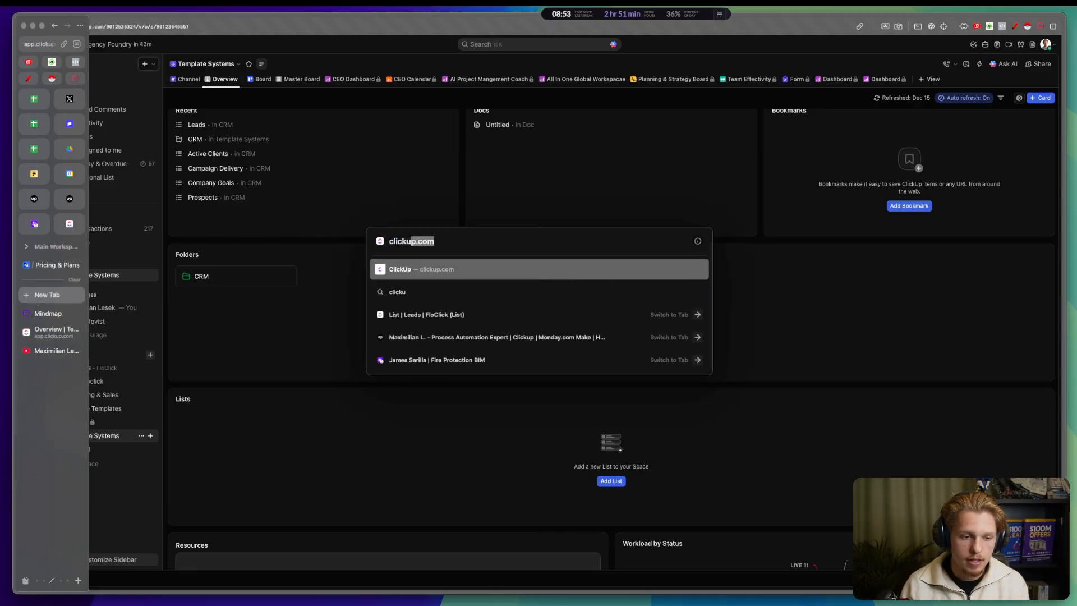
pyautogui.write('p pricing')
pyautogui.press('Return')
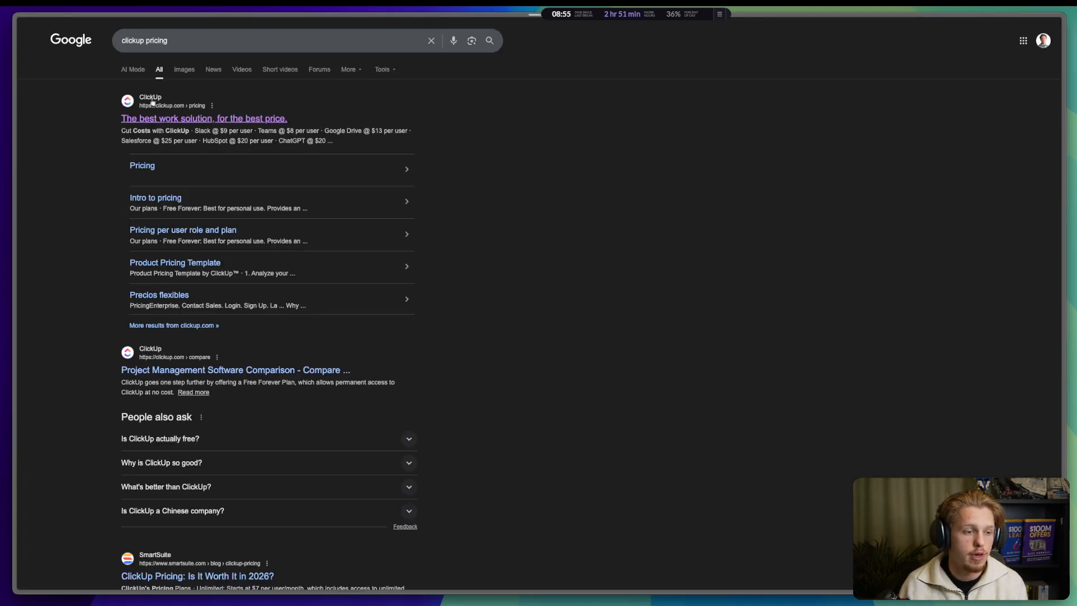
pyautogui.click(169, 120)
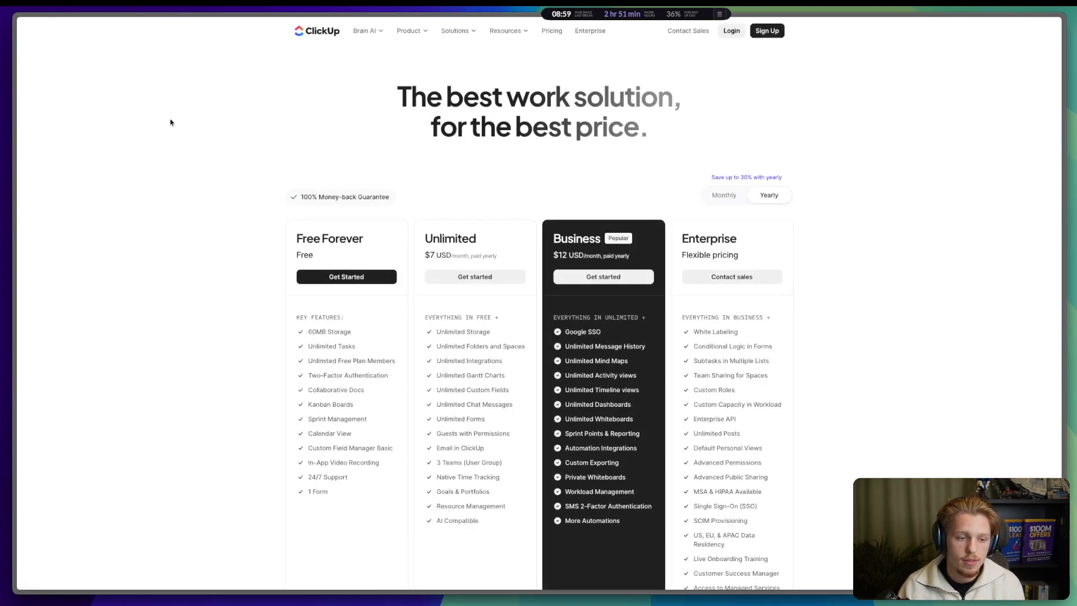
# Step: Mark the Free Forever plan and underline the Unlimited and Business plan names with screen annotations, and clear the marks
pyautogui.scroll(-2, 247, 185)
pyautogui.hotkey('alt', 'shift', 'a')
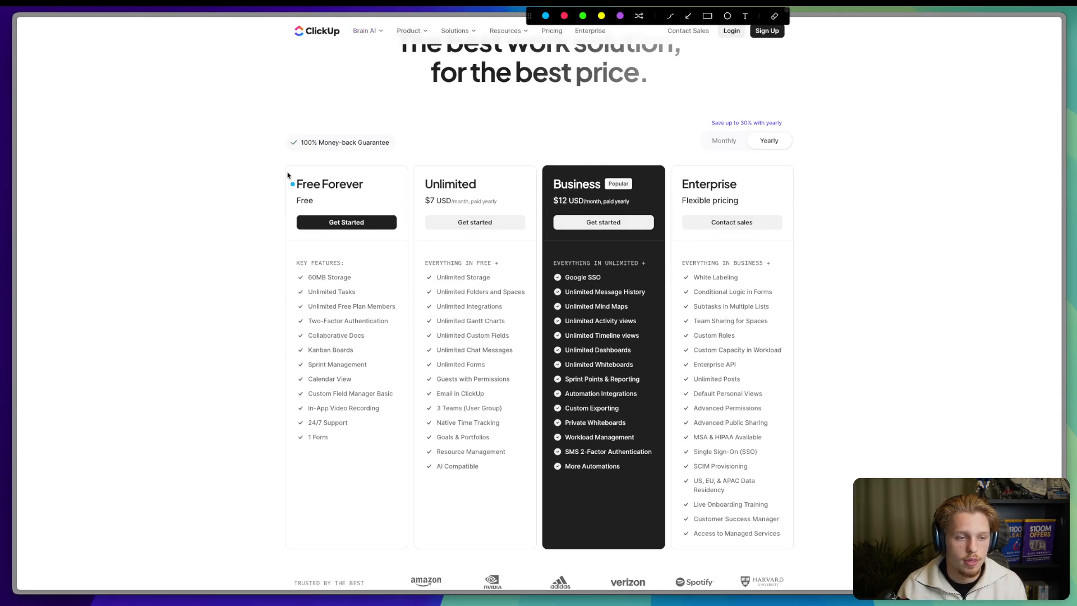
pyautogui.moveTo(287, 172); pyautogui.dragTo(267, 436)
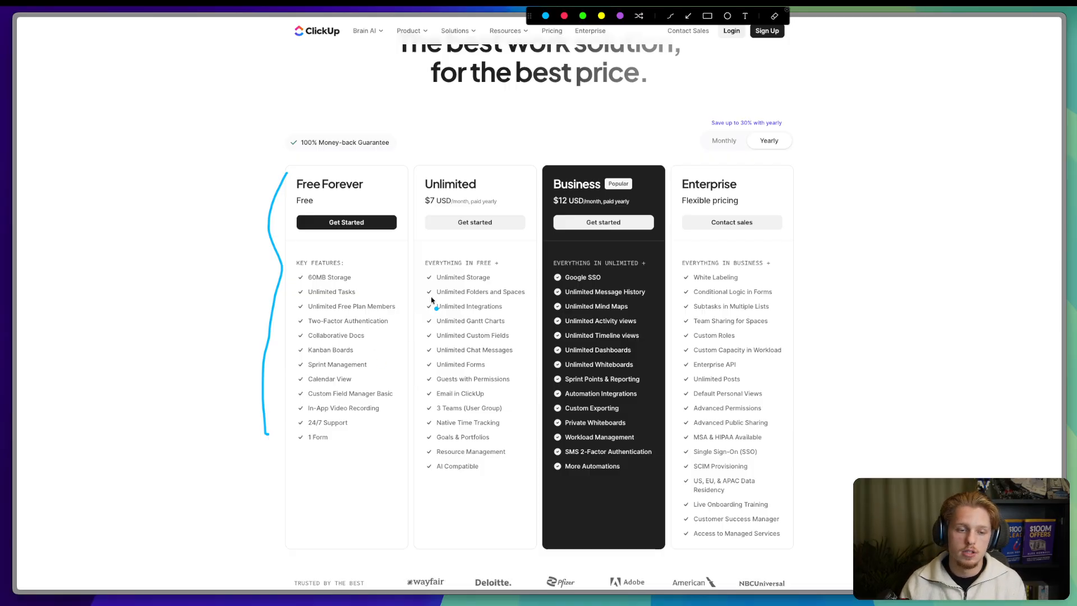
pyautogui.moveTo(453, 191); pyautogui.dragTo(431, 191)
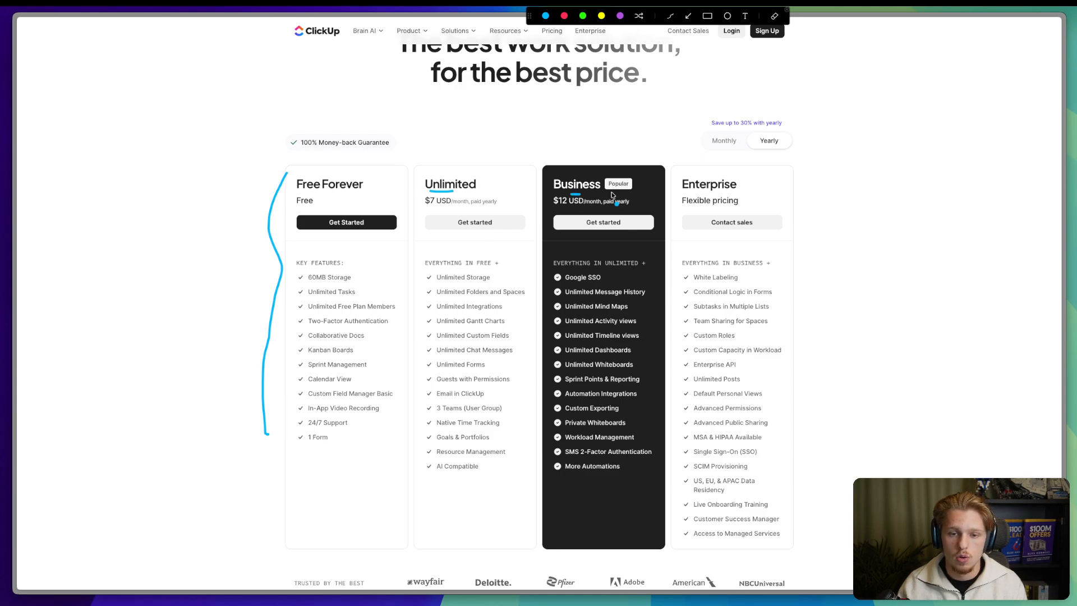
pyautogui.press('Escape')
# Step: Show the plan prices for monthly billing, and return to the Template Systems space overview
pyautogui.click(724, 140)
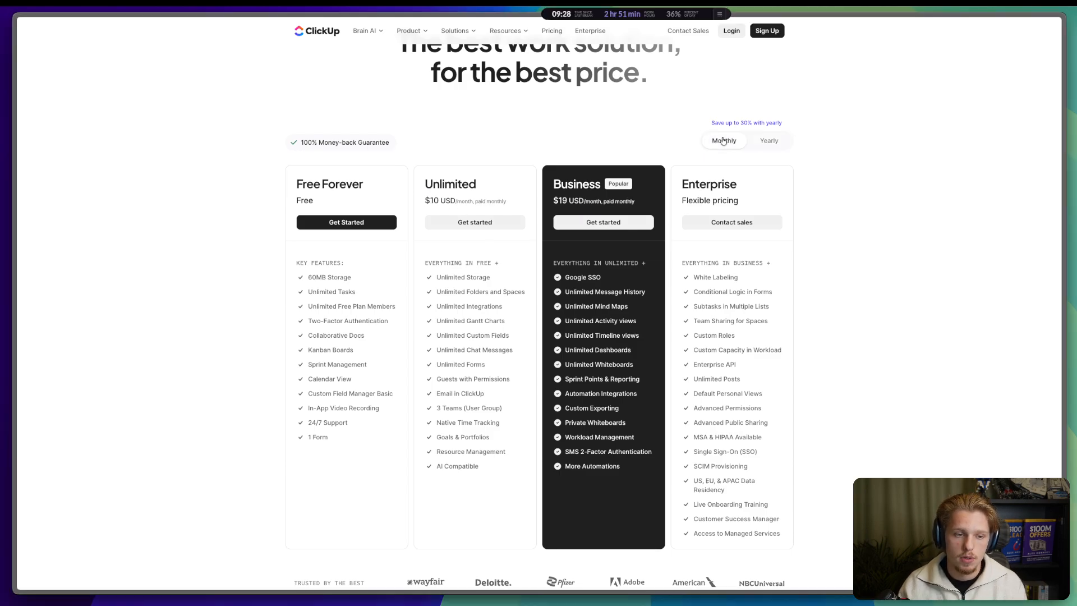
pyautogui.scroll(-1, 706, 161)
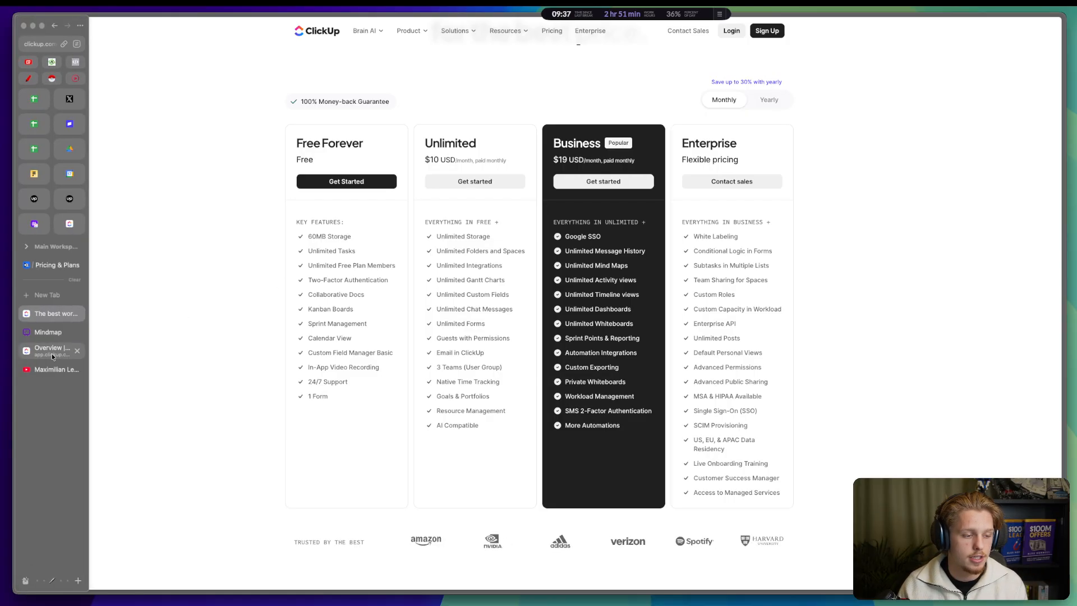
pyautogui.click(50, 351)
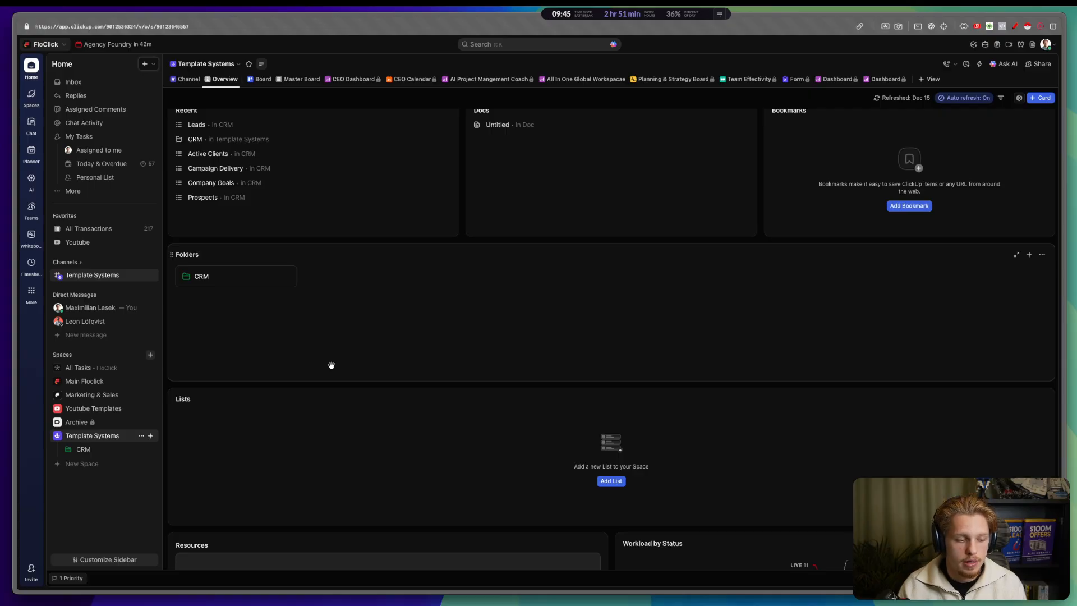
# Step: Create a space named "Click-Up Training" with the Starter workflow and its default settings
pyautogui.click(116, 464)
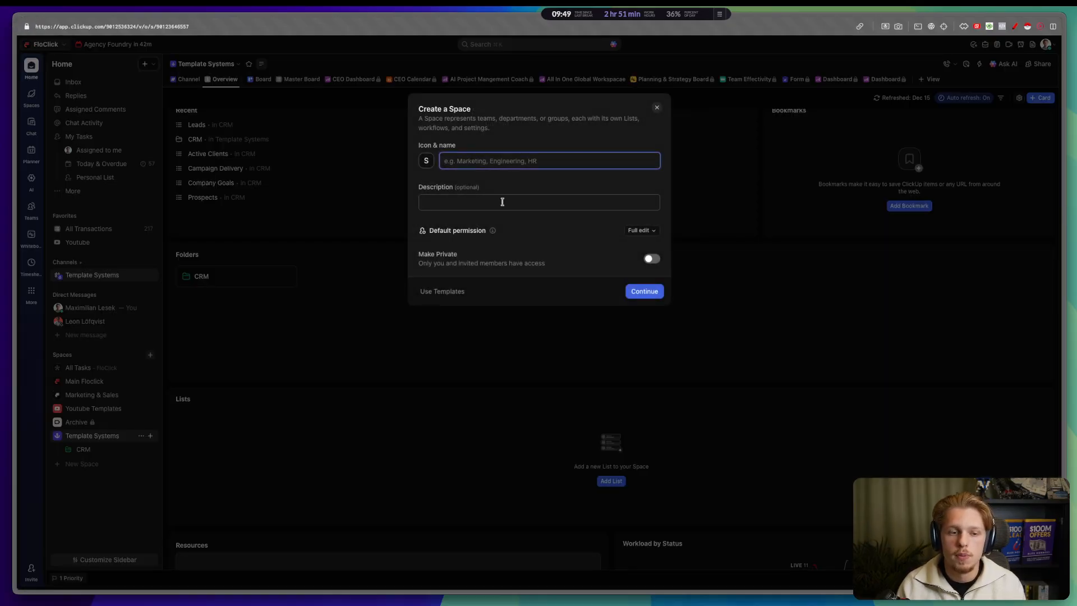
pyautogui.write('Click')
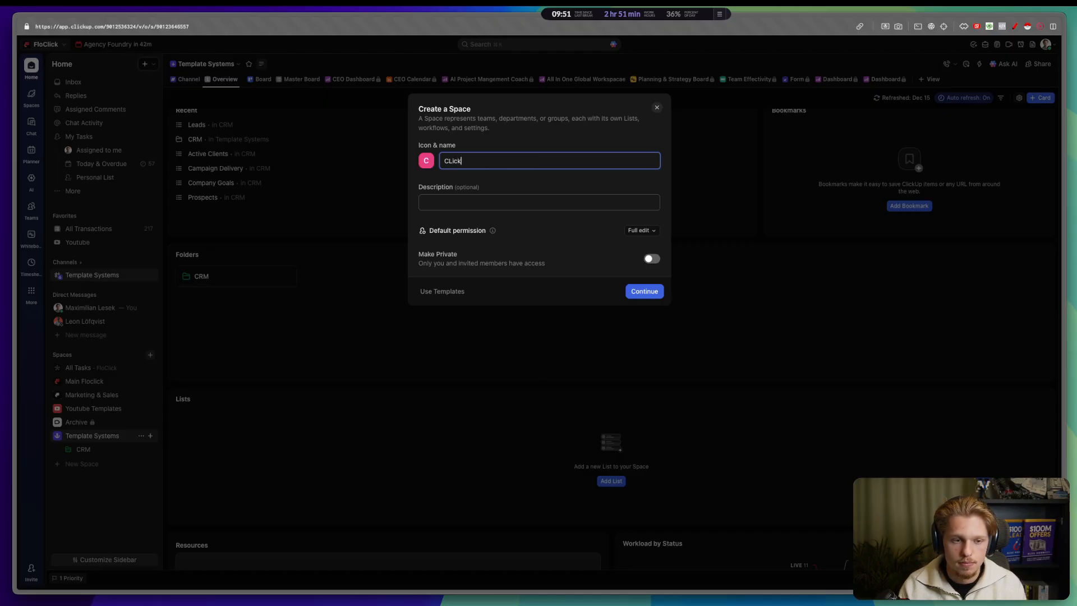
pyautogui.press('BackSpace')
pyautogui.press('BackSpace')
pyautogui.press('BackSpace')
pyautogui.write('ick-')
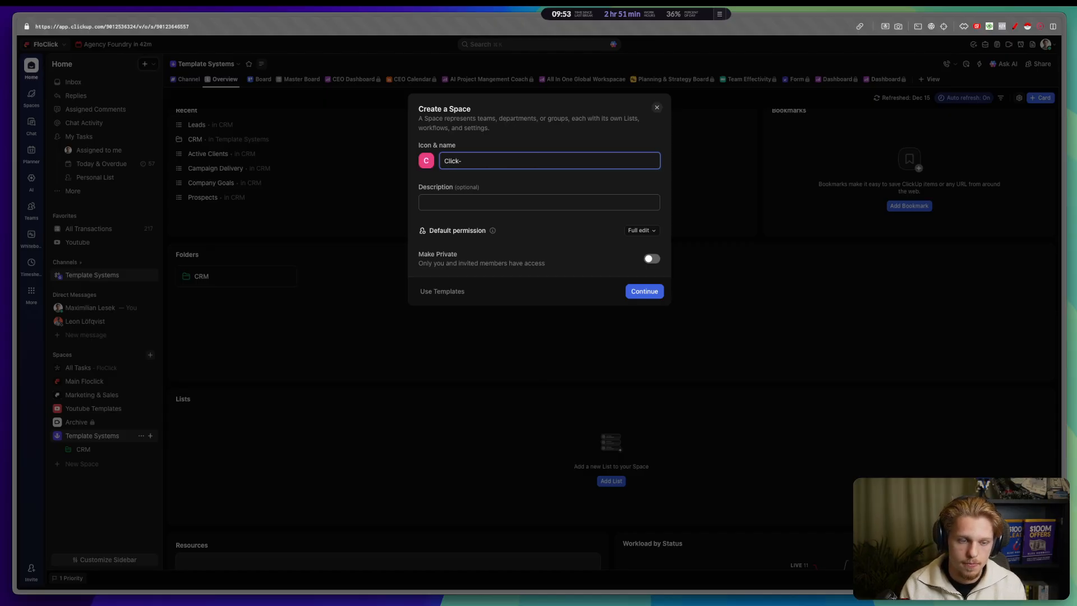
pyautogui.write('Up Training')
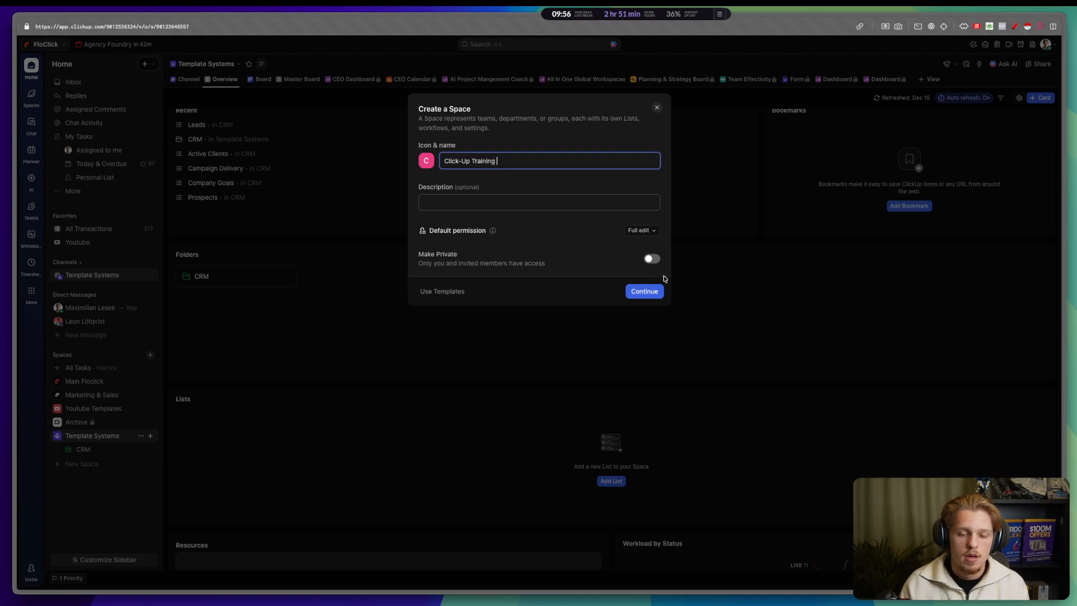
pyautogui.click(653, 290)
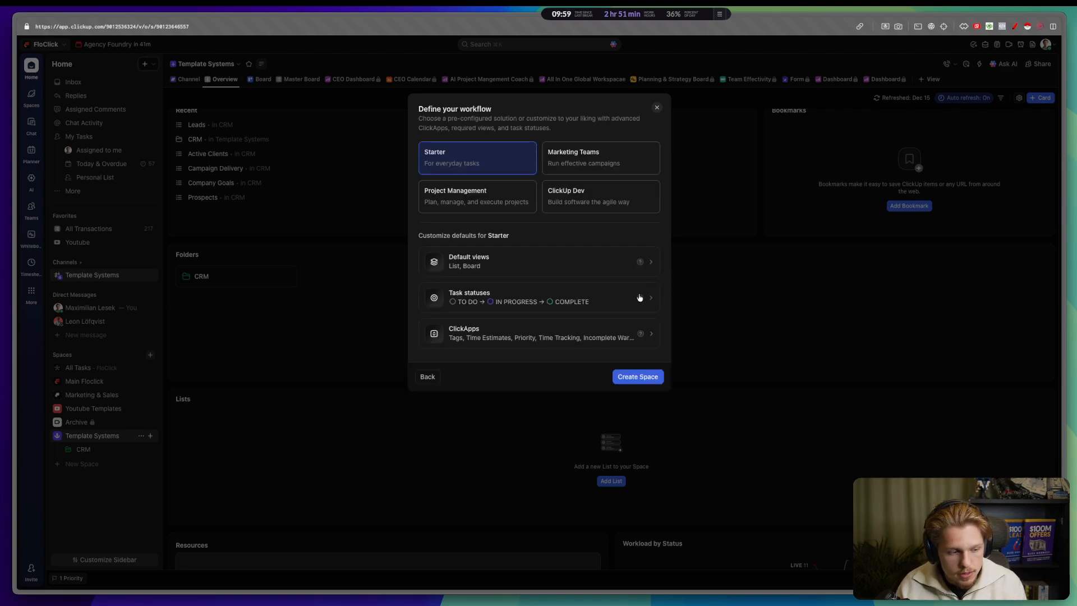
pyautogui.click(638, 378)
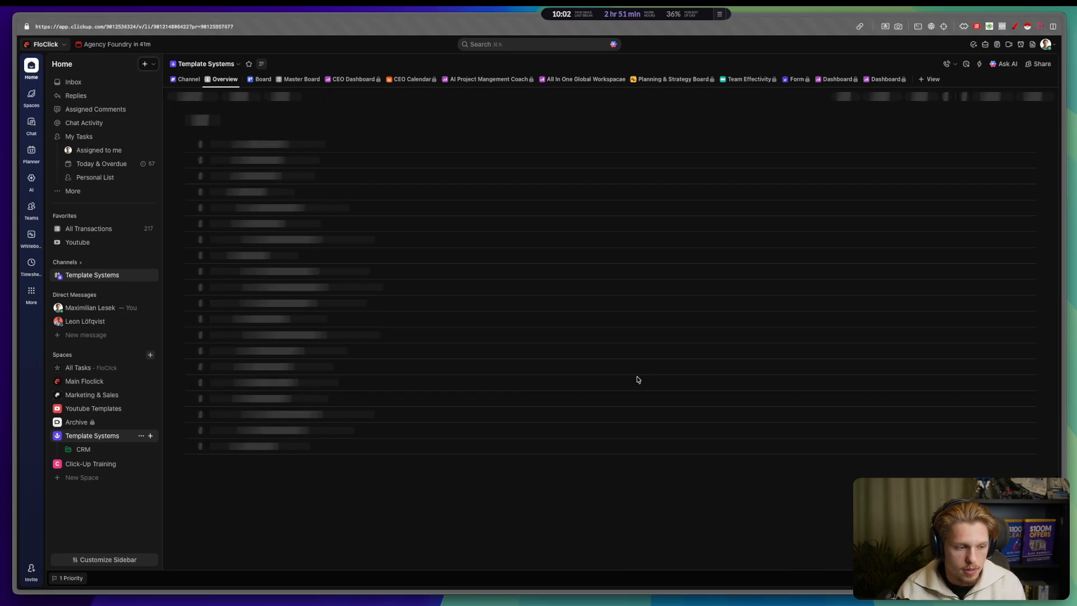
# Step: Underline the Main Floclick and Marketing & Sales spaces with screen annotations, and clear the marks
pyautogui.press('super+shift+a')
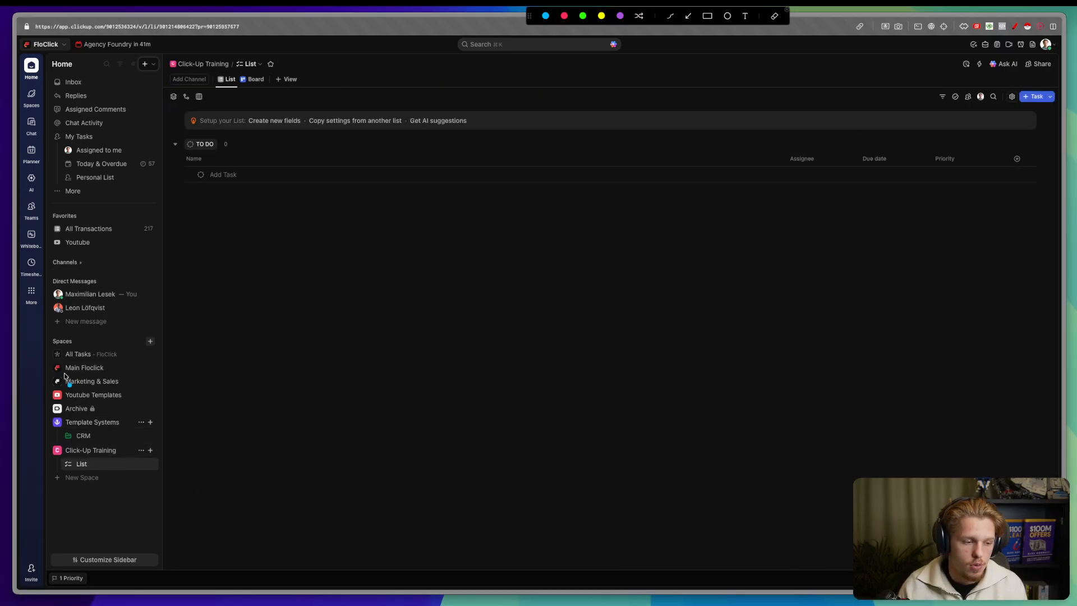
pyautogui.moveTo(60, 373)
pyautogui.mouseDown()
pyautogui.moveTo(99, 372)
pyautogui.moveTo(124, 391)
pyautogui.mouseUp()
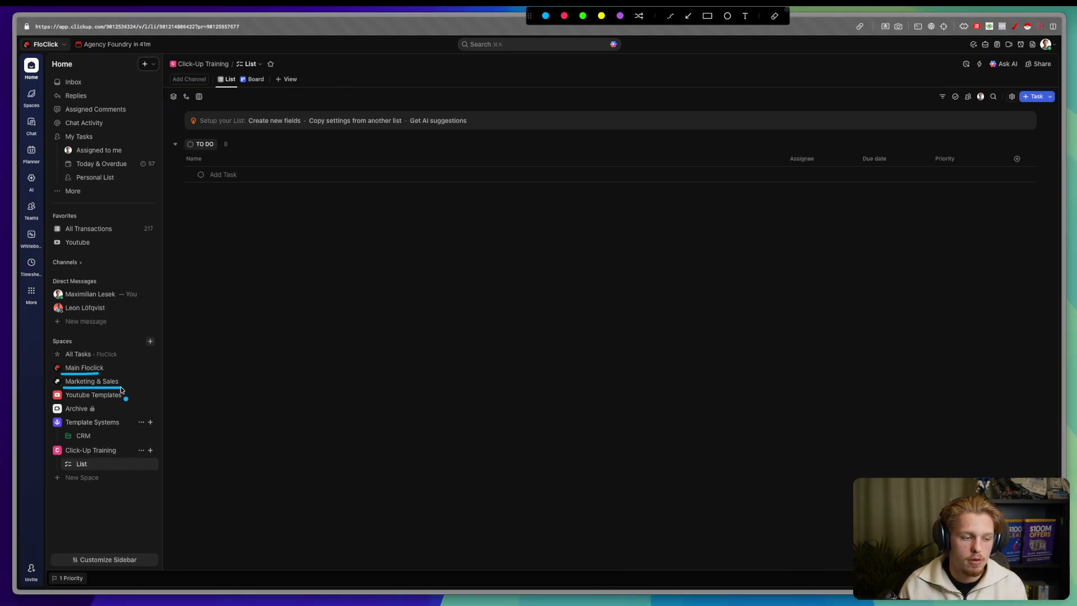
pyautogui.press('Escape')
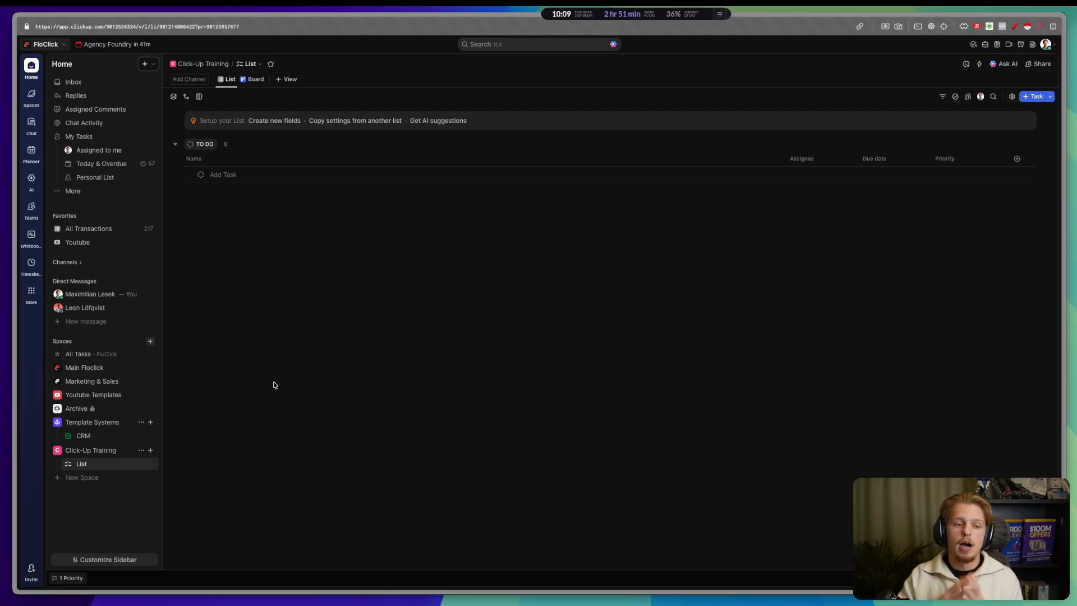
# Step: Add a Whiteboard view to the list in the Click-Up Training space and turn off its private view setting
pyautogui.click(286, 83)
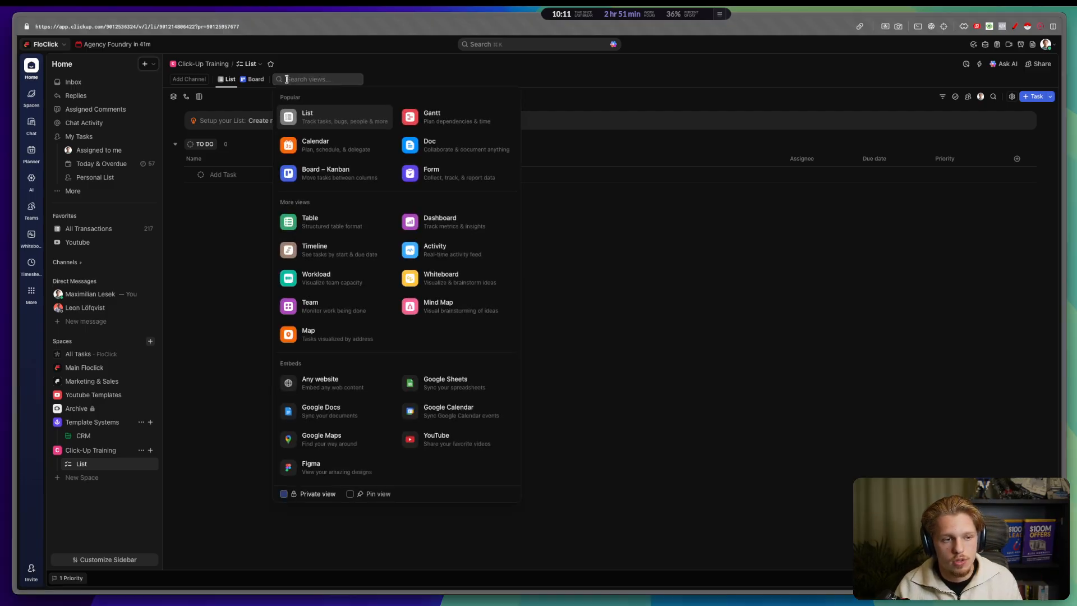
pyautogui.click(432, 277)
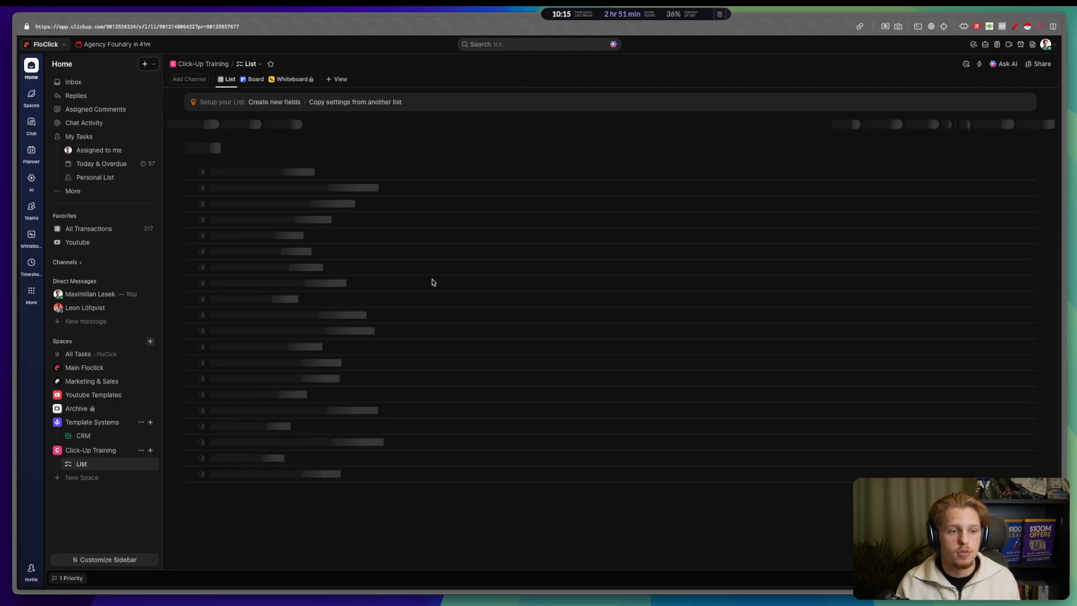
pyautogui.click(294, 79)
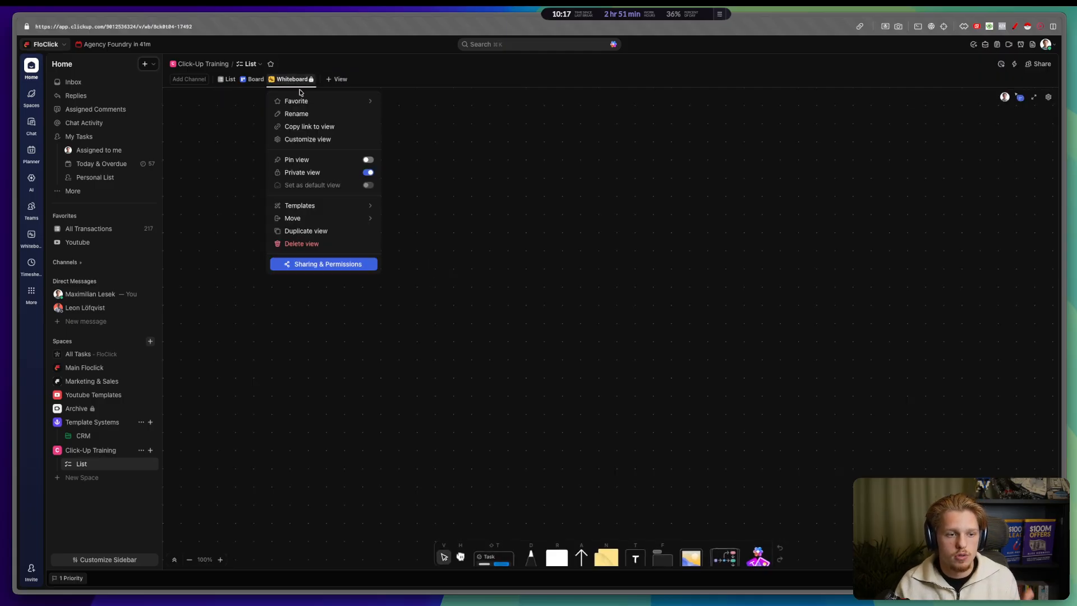
pyautogui.click(368, 172)
pyautogui.click(436, 180)
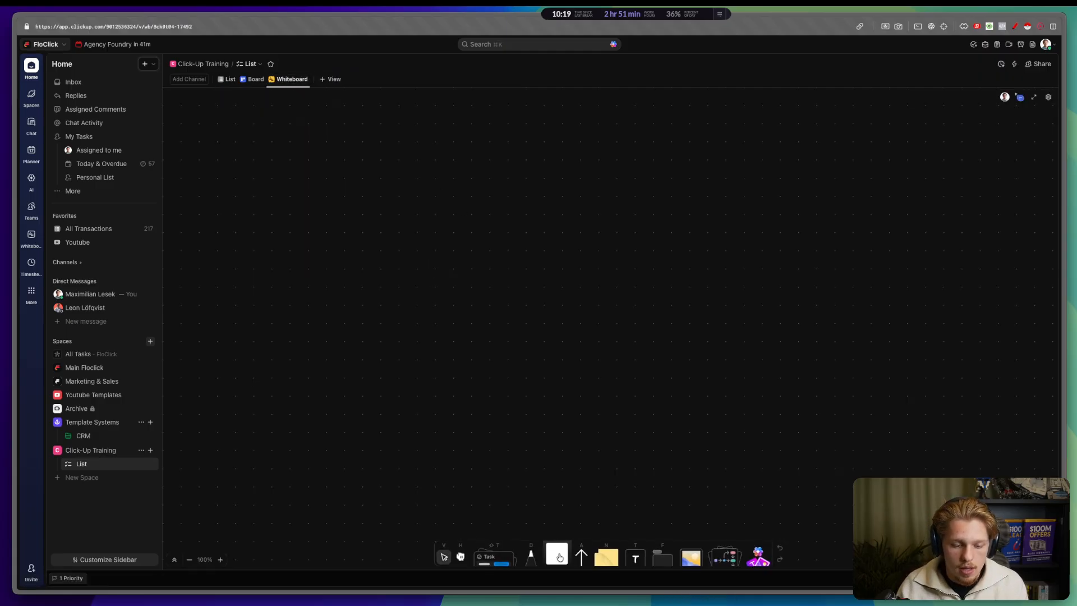
# Step: Handwrite the heading "Space" near the upper middle of the whiteboard with the white pen
pyautogui.press('d')
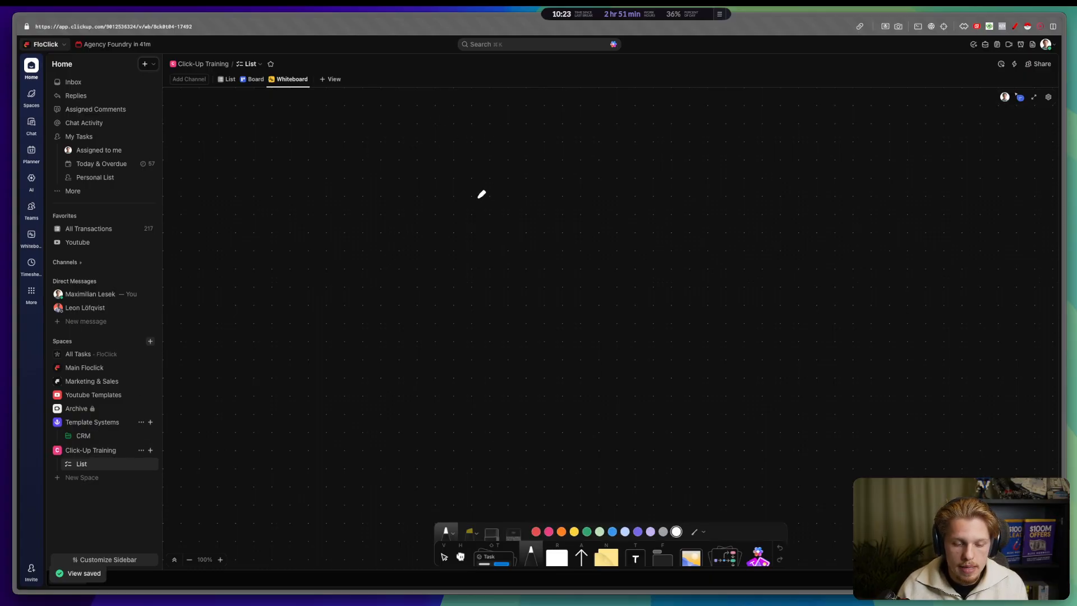
pyautogui.moveTo(522, 133)
pyautogui.mouseDown()
pyautogui.moveTo(501, 161)
pyautogui.moveTo(531, 178)
pyautogui.moveTo(537, 159)
pyautogui.moveTo(561, 149)
pyautogui.moveTo(583, 165)
pyautogui.moveTo(622, 164)
pyautogui.mouseUp()
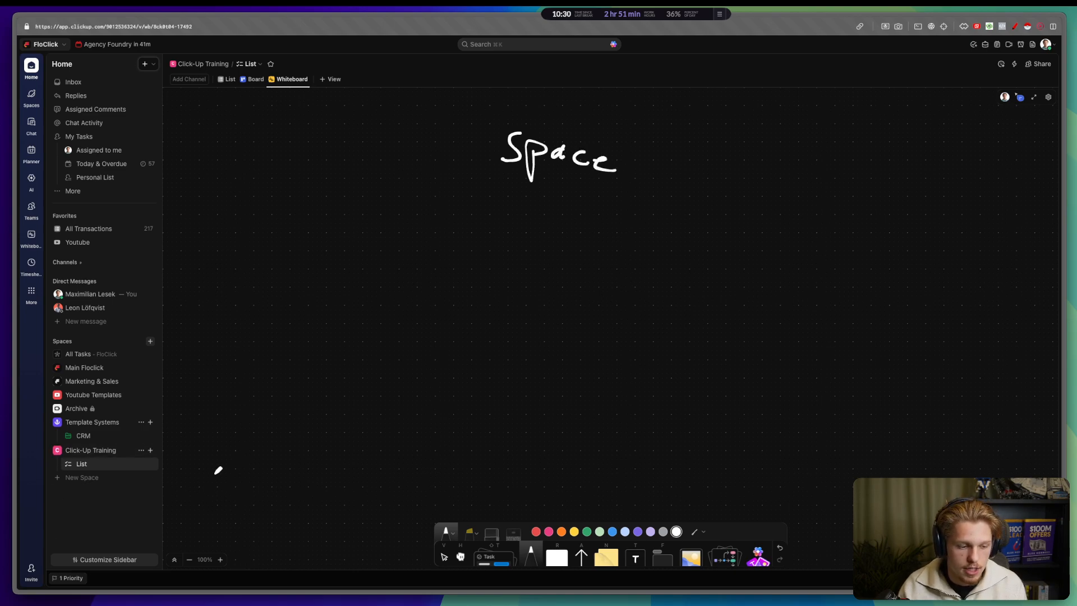
# Step: Underline the Click-Up Training space name with a screen annotation, and clear the mark
pyautogui.hotkey('ctrl', 'a')
pyautogui.moveTo(69, 457); pyautogui.dragTo(100, 457)
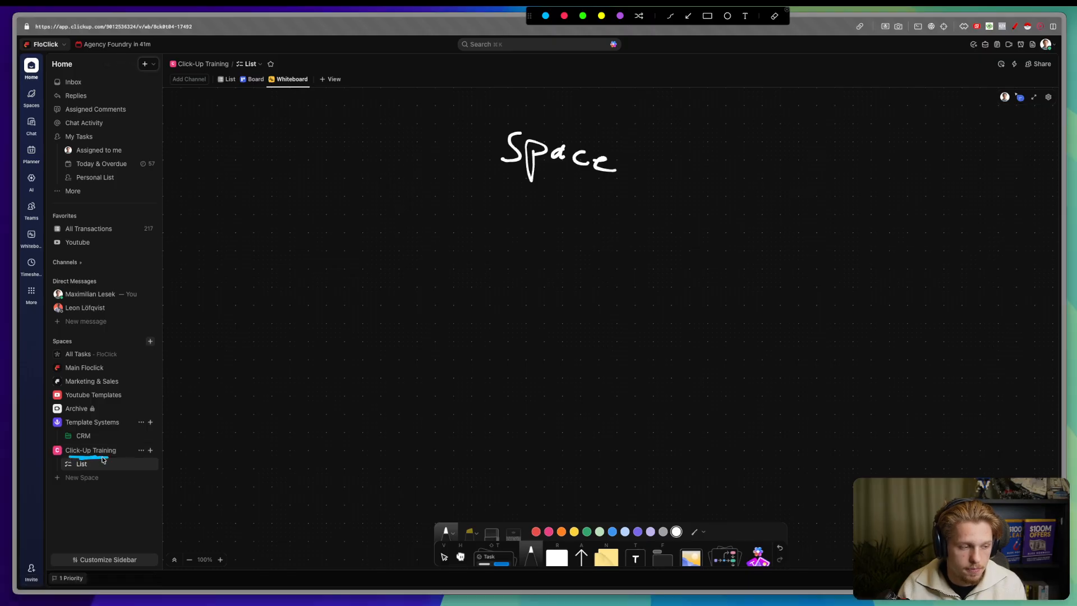
pyautogui.click(108, 468)
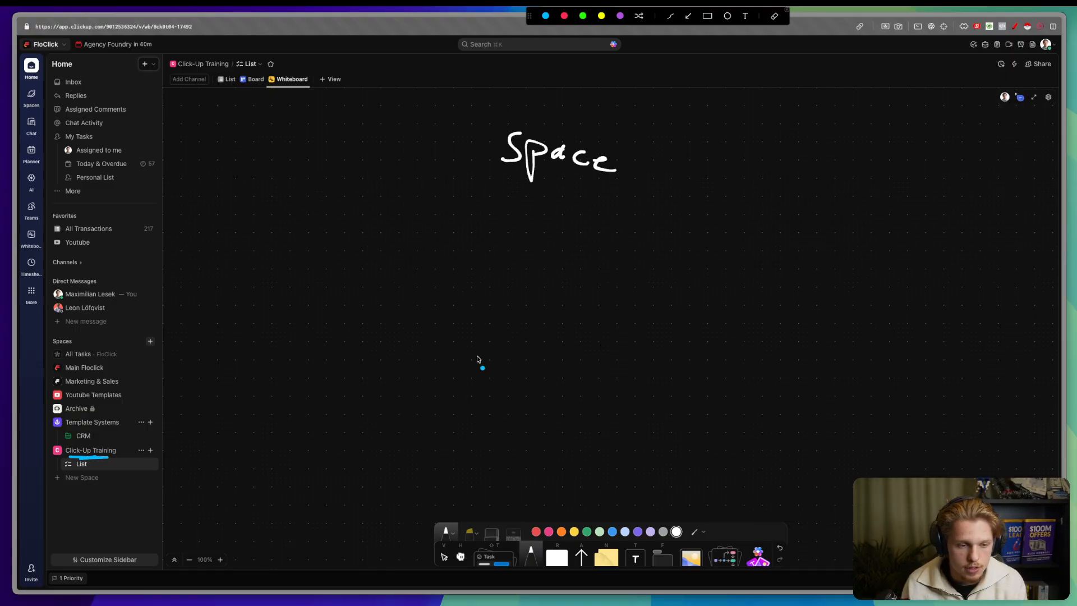
pyautogui.press('Escape')
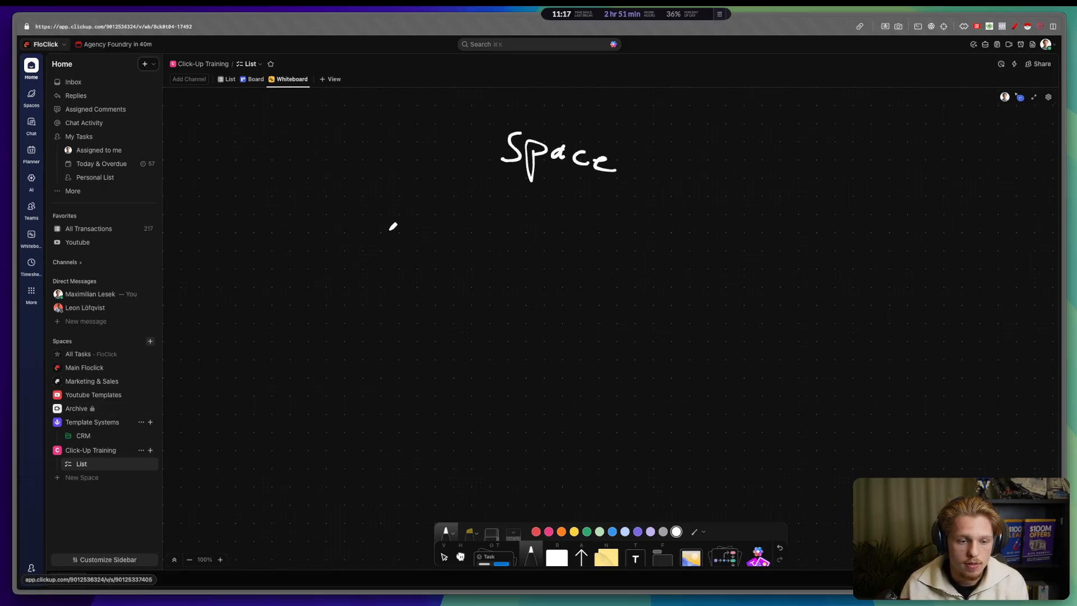
# Step: Handwrite "1. Main W" below the "Space" heading on the whiteboard
pyautogui.moveTo(353, 225)
pyautogui.mouseDown()
pyautogui.moveTo(365, 247)
pyautogui.moveTo(418, 212)
pyautogui.mouseUp()
pyautogui.click(378, 245)
pyautogui.moveTo(453, 245)
pyautogui.mouseDown()
pyautogui.moveTo(441, 256)
pyautogui.moveTo(488, 248)
pyautogui.moveTo(499, 263)
pyautogui.mouseUp()
pyautogui.click(466, 237)
pyautogui.moveTo(560, 246); pyautogui.dragTo(586, 244)
pyautogui.moveTo(602, 231); pyautogui.dragTo(596, 240)
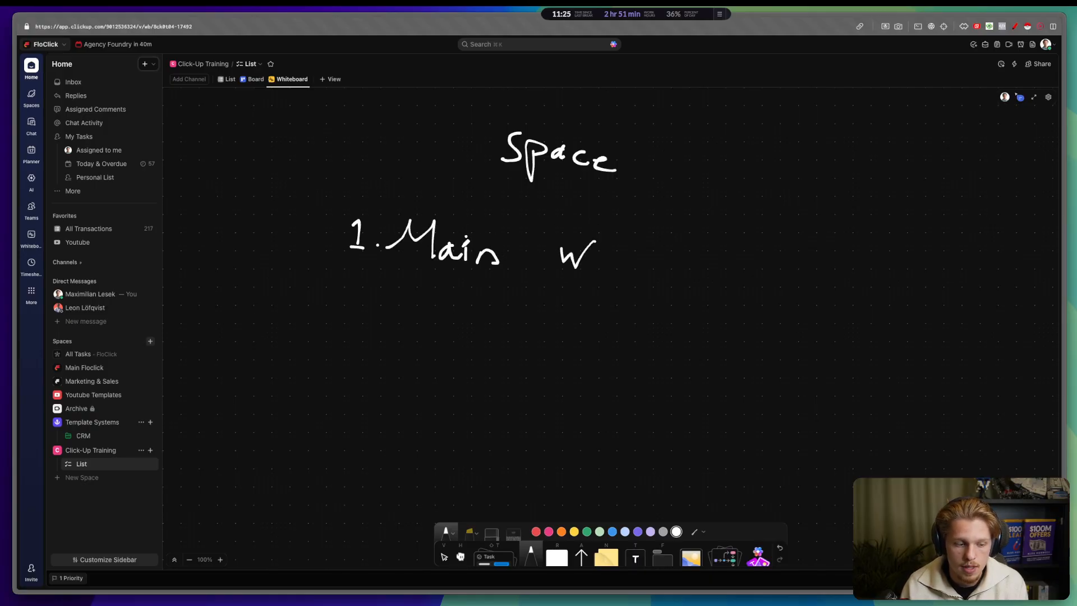
# Step: Rename the Click-Up Training space to "Floclick", give it the red Floclick logo as its icon, and save the changes
pyautogui.click(141, 451)
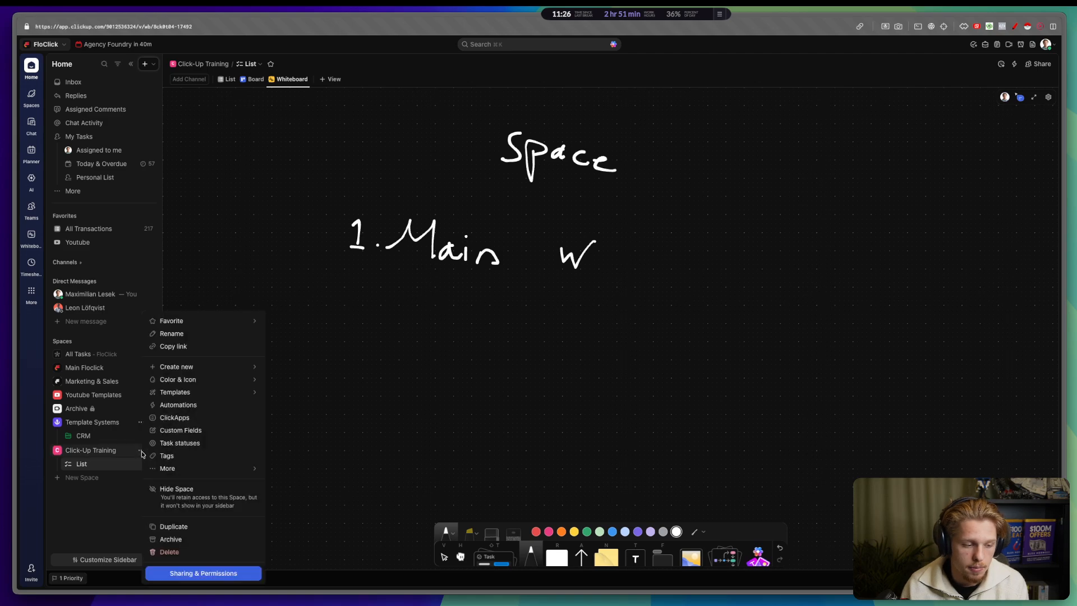
pyautogui.click(171, 333)
pyautogui.write('Floclick')
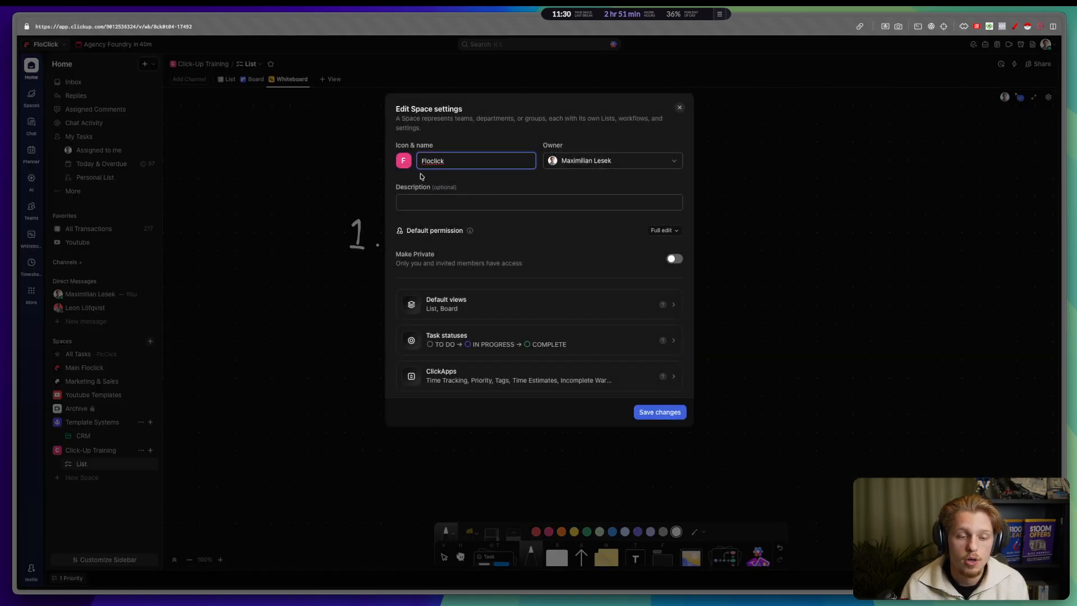
pyautogui.moveTo(422, 177); pyautogui.dragTo(480, 185)
pyautogui.click(493, 182)
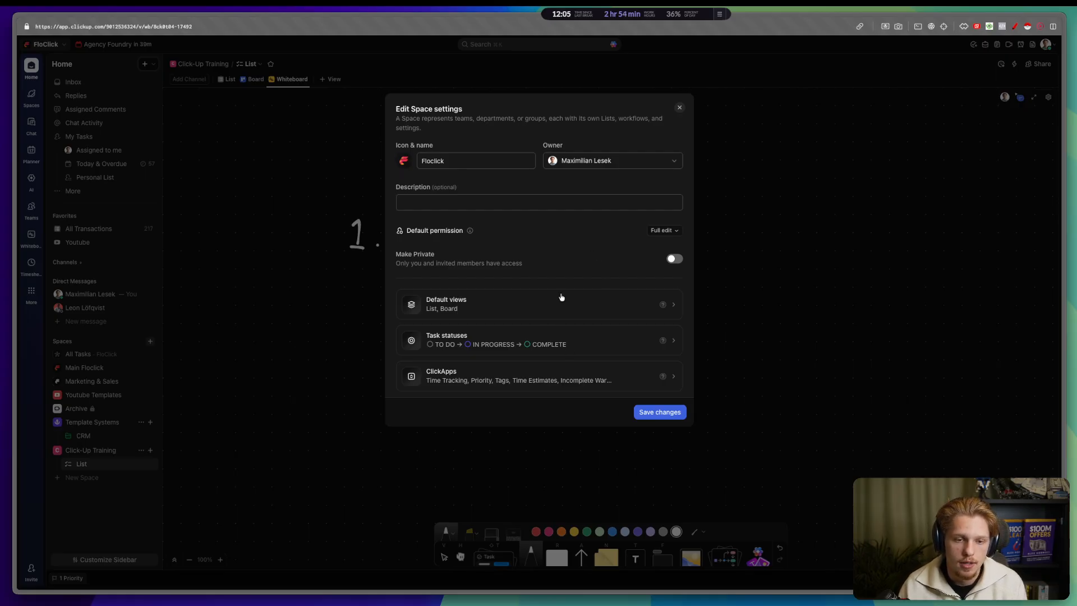
pyautogui.click(658, 413)
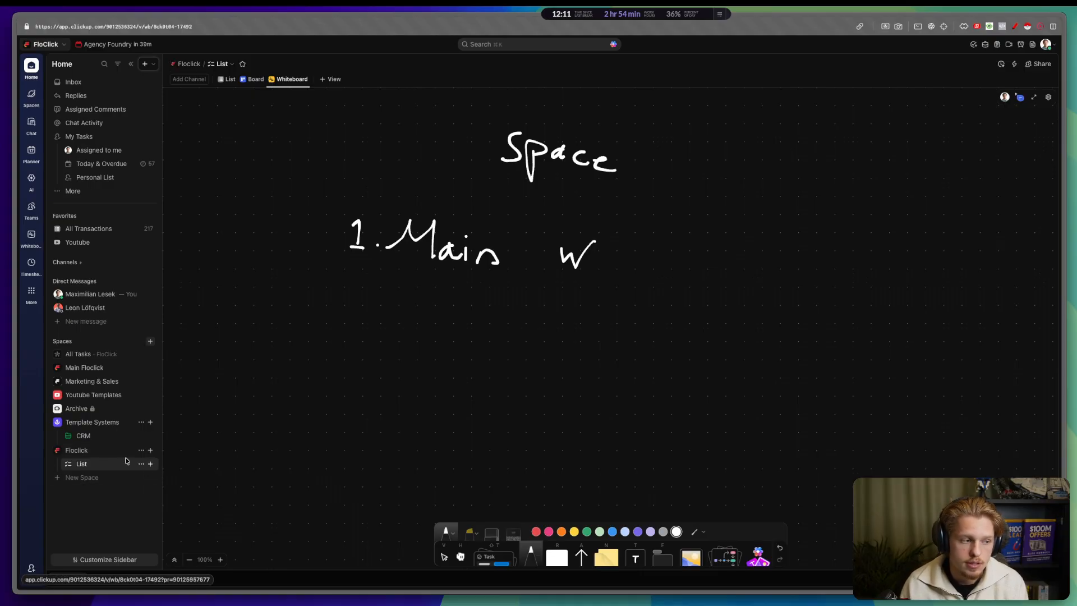
# Step: Underline the Floclick space name with a screen annotation, and clear the mark
pyautogui.hotkey('ctrl', 'a')
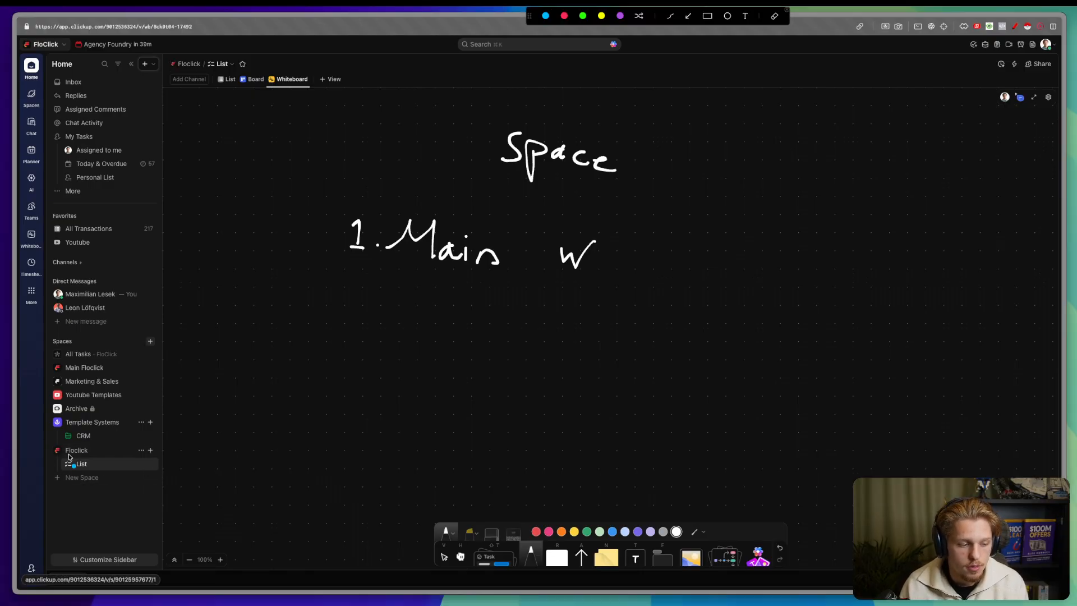
pyautogui.moveTo(66, 457)
pyautogui.mouseDown()
pyautogui.moveTo(82, 457)
pyautogui.moveTo(66, 457)
pyautogui.mouseUp()
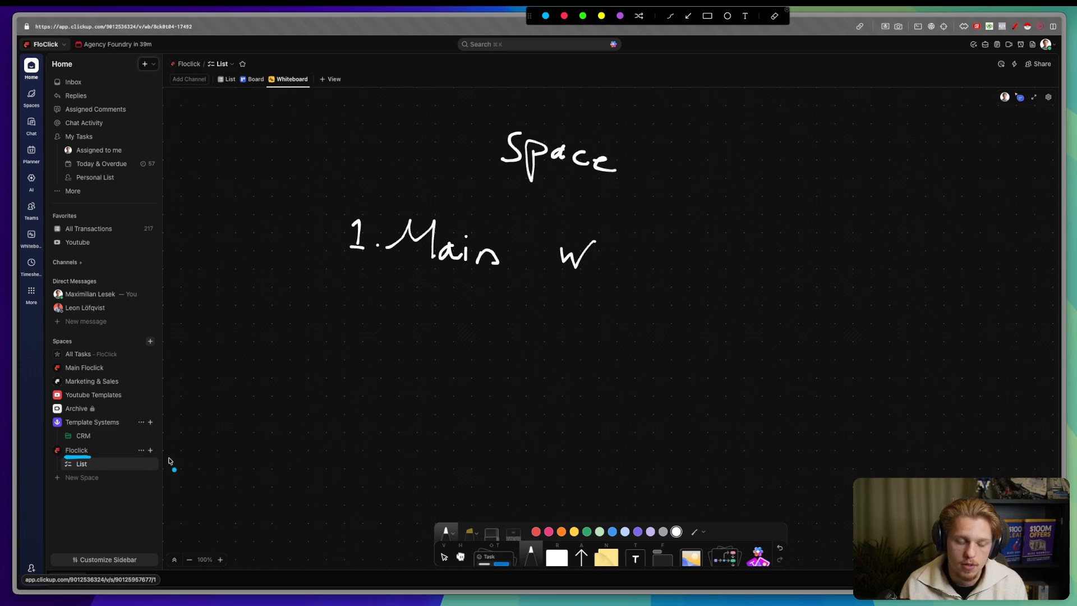
pyautogui.press('Escape')
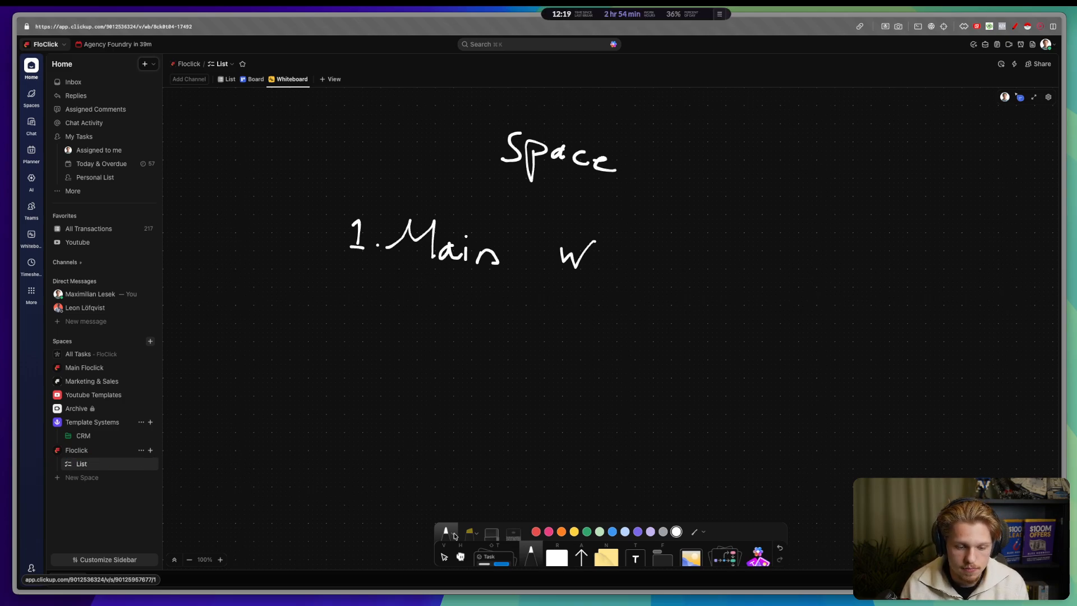
# Step: Add a text block below the handwriting with the title "Clickup Structure" and the first numbered item "Space"
pyautogui.click(444, 359)
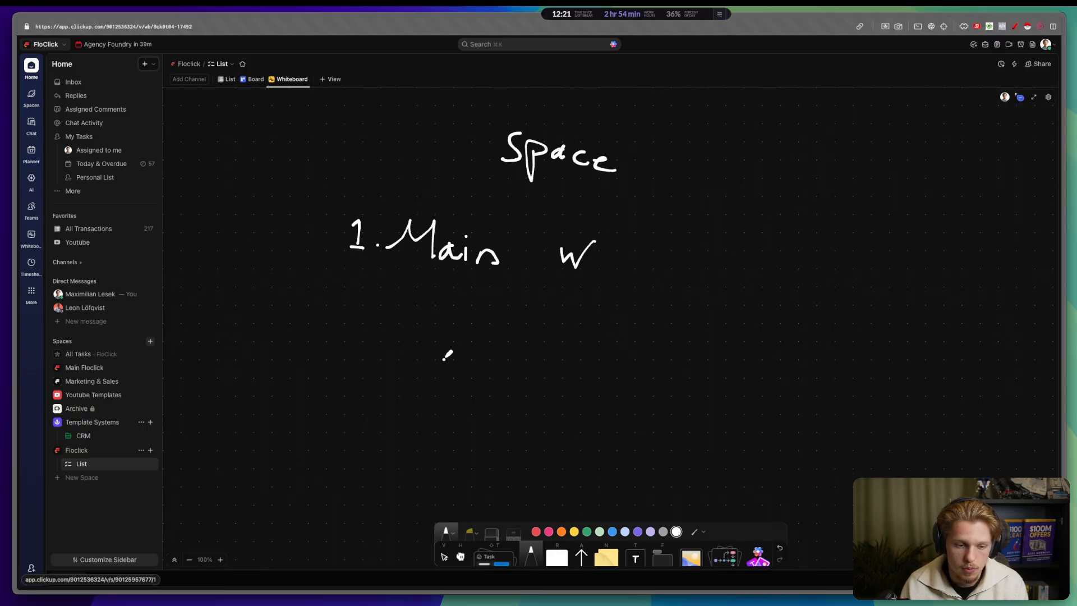
pyautogui.click(634, 556)
pyautogui.click(475, 368)
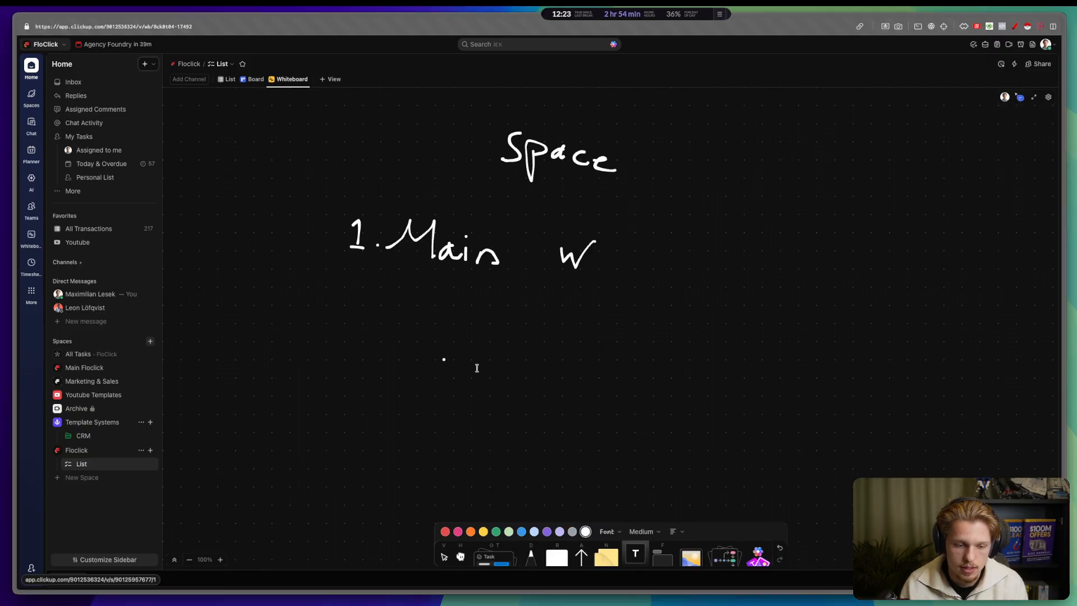
pyautogui.write('Clic')
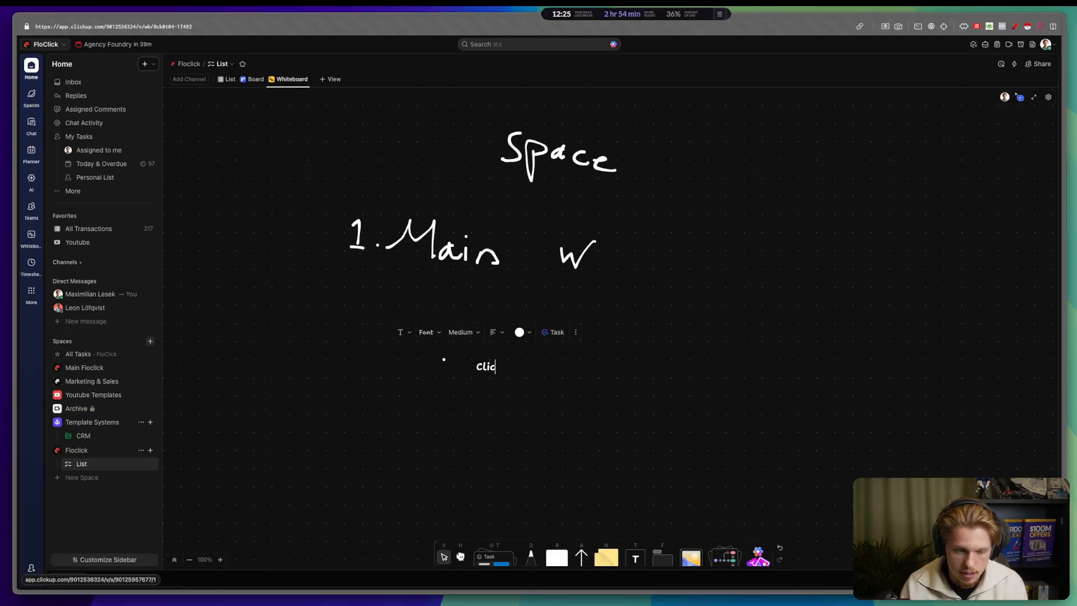
pyautogui.write('kup Structure')
pyautogui.press('Return')
pyautogui.write('1. Space')
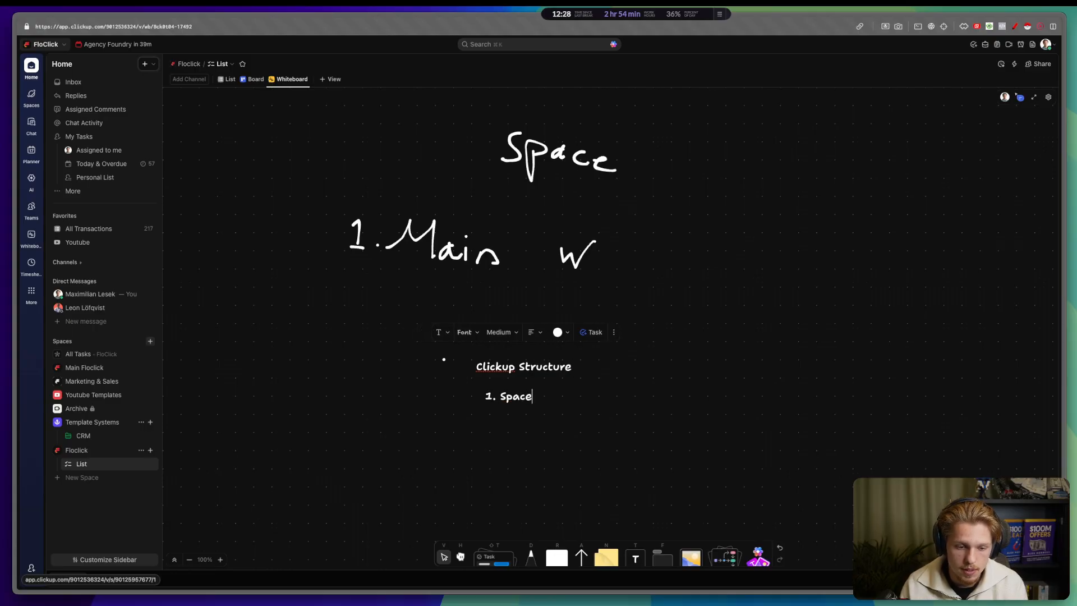
# Step: Continue the numbered list with "Folder", "List", "Tasks" and "Subtasks -> Subtasks within subtasks"
pyautogui.press('Return')
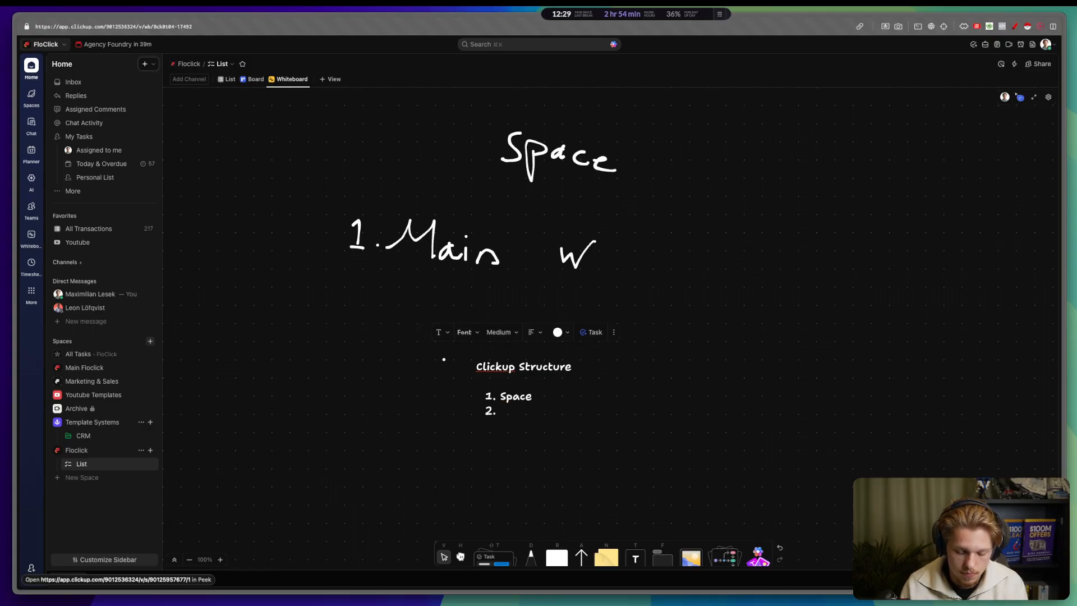
pyautogui.write('Folder')
pyautogui.press('Return')
pyautogui.write('List')
pyautogui.press('Return')
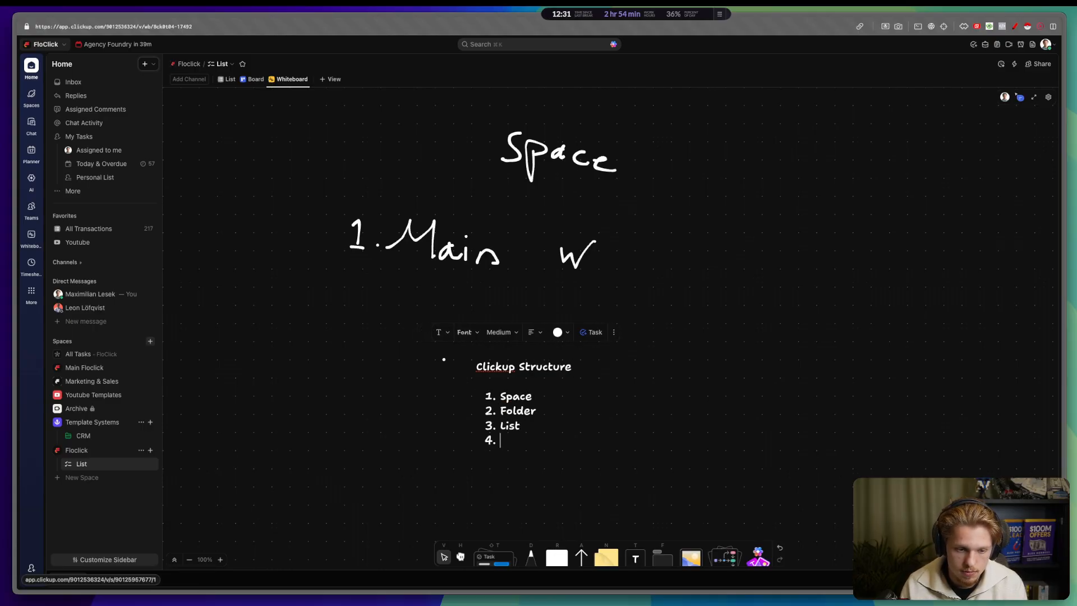
pyautogui.write('Tasks')
pyautogui.press('Return')
pyautogui.write('Subtas')
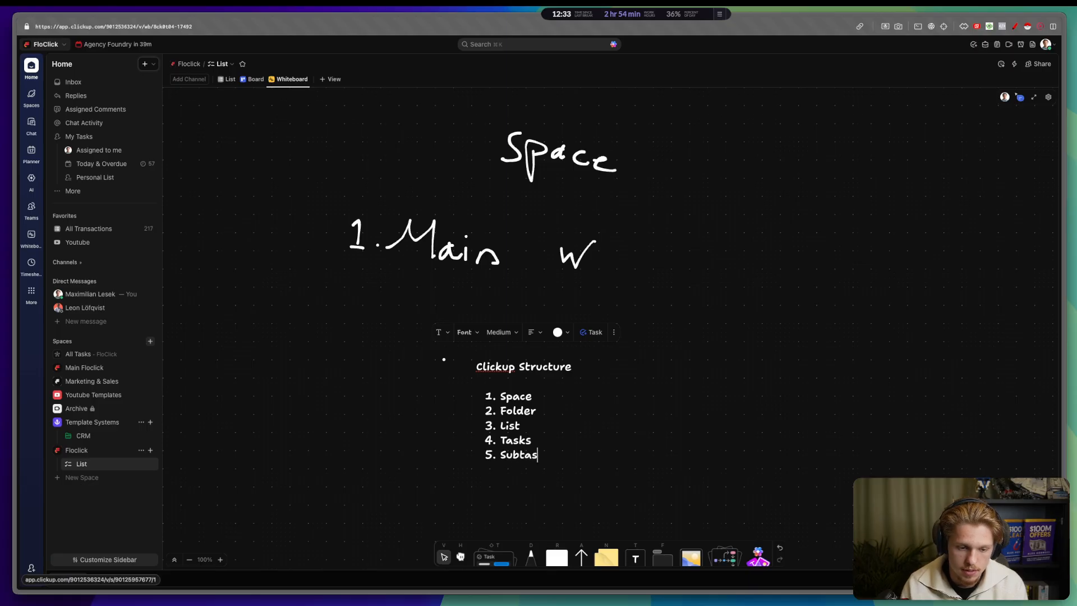
pyautogui.write('ks -> Sub')
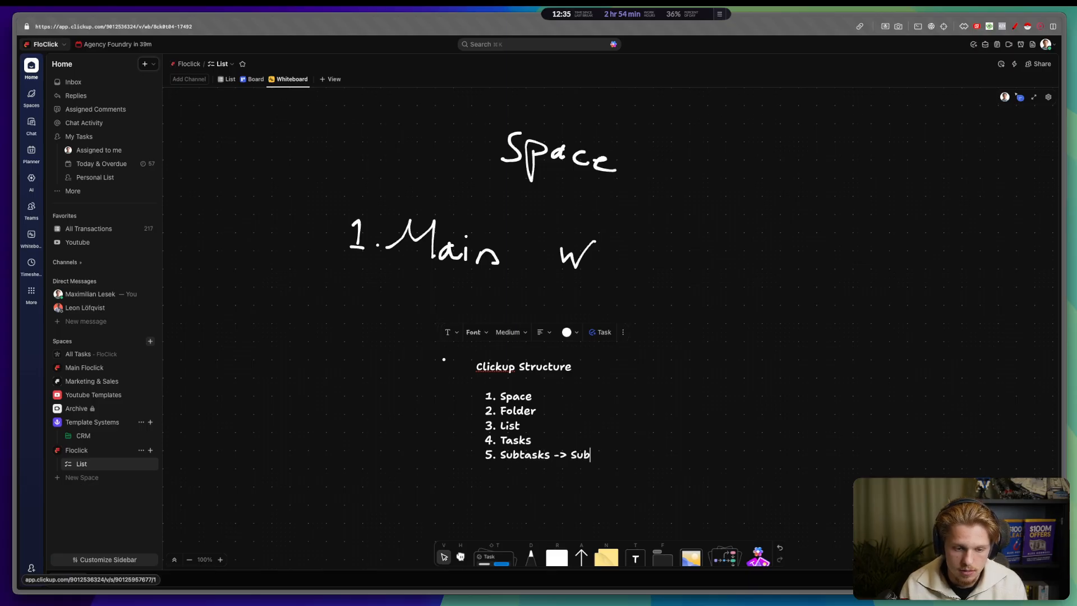
pyautogui.write('tasks within subtask')
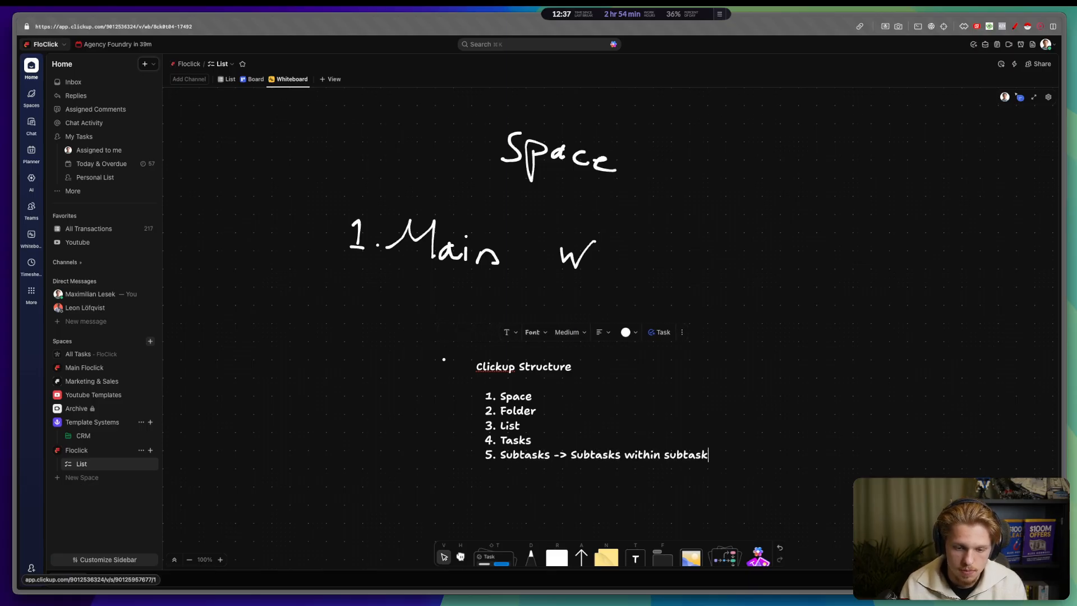
pyautogui.write('s')
# Step: Delete the stray dot and the handwritten "1. Main W", and move the Clickup Structure text up below the "Space" heading
pyautogui.moveTo(638, 390); pyautogui.dragTo(446, 360)
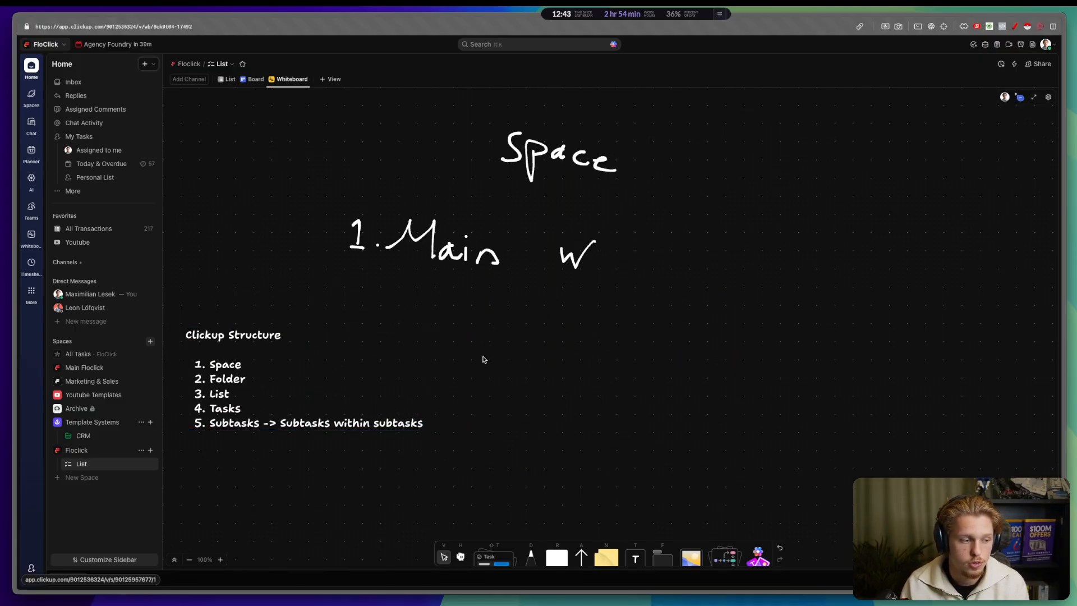
pyautogui.moveTo(292, 394); pyautogui.dragTo(441, 384)
pyautogui.moveTo(271, 180)
pyautogui.mouseDown()
pyautogui.moveTo(645, 280)
pyautogui.moveTo(340, 219)
pyautogui.mouseUp()
pyautogui.click(585, 267)
pyautogui.press('BackSpace')
pyautogui.click(328, 399)
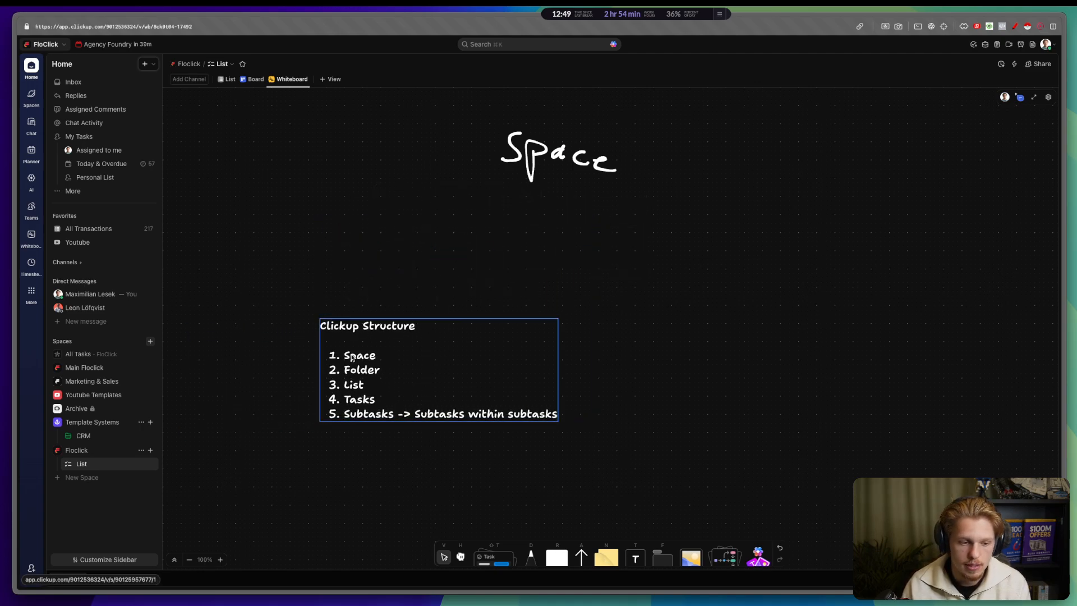
pyautogui.moveTo(328, 399); pyautogui.dragTo(328, 309)
# Step: Create a folder named "Project Management" in the Floclick space
pyautogui.click(150, 450)
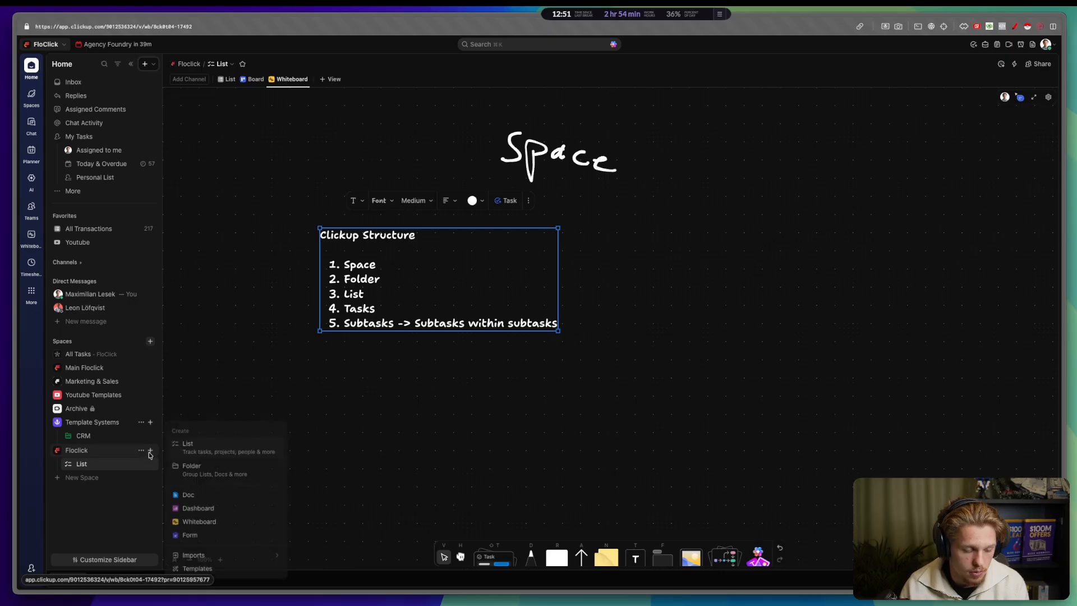
pyautogui.click(203, 468)
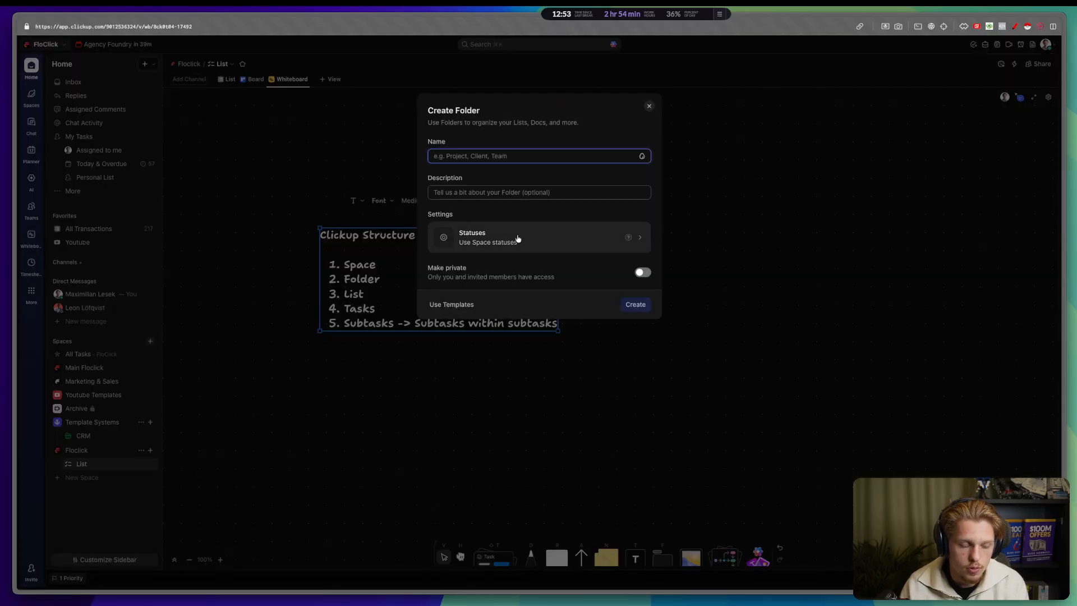
pyautogui.write('Pl')
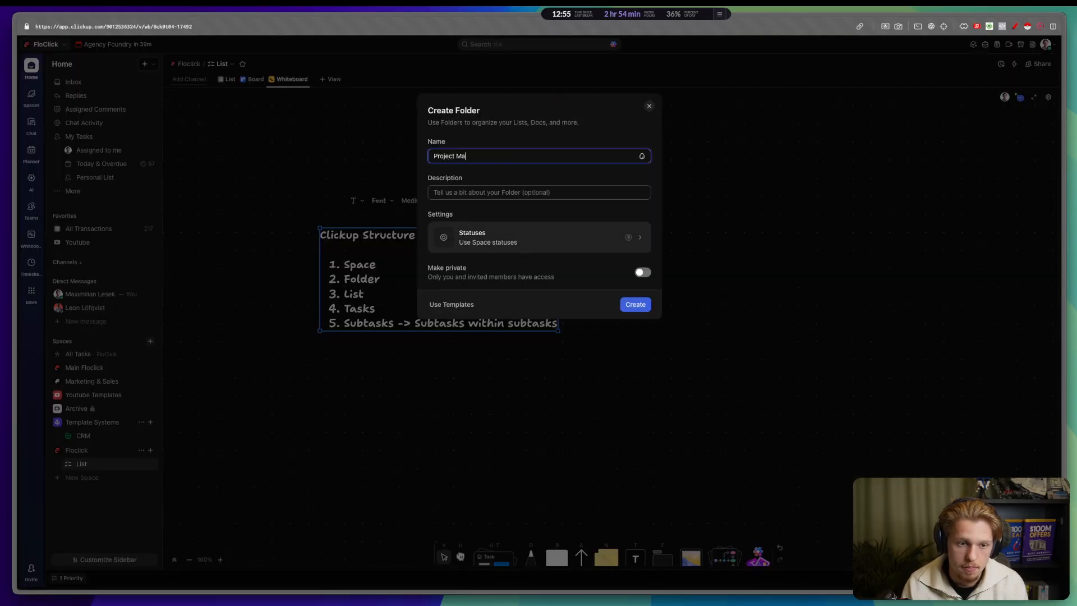
pyautogui.write('oject Management')
pyautogui.click(636, 305)
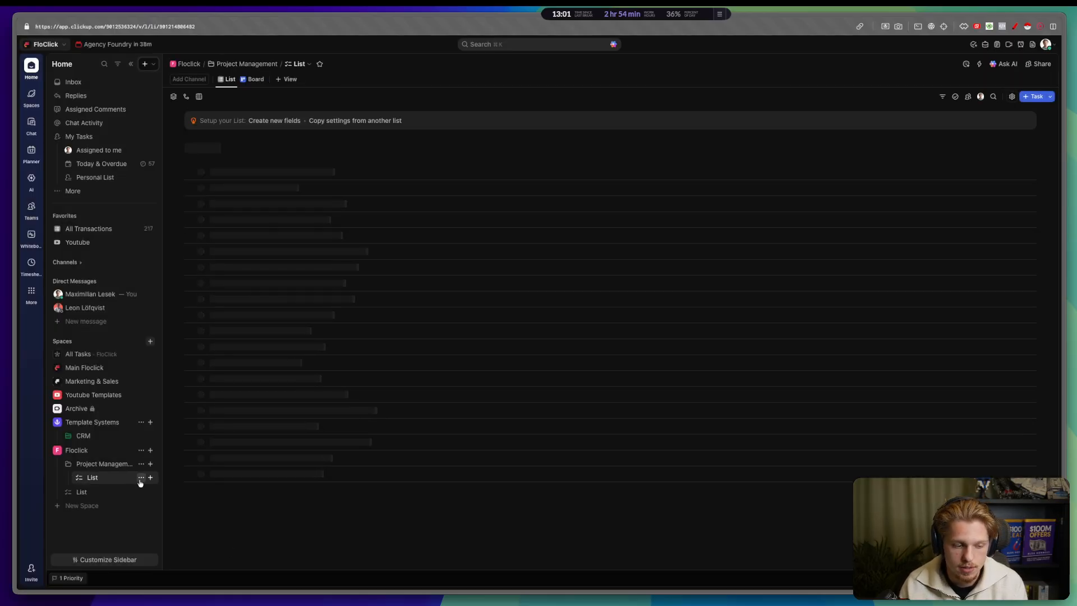
# Step: Delete the standalone list that sits directly in the Floclick space outside the Project Management folder
pyautogui.click(140, 478)
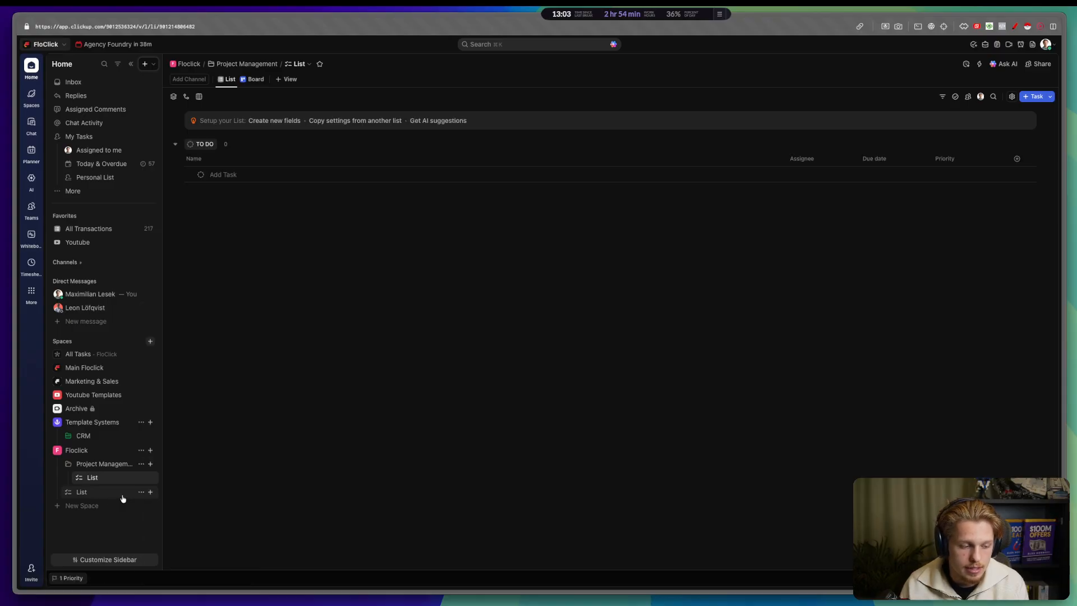
pyautogui.click(140, 492)
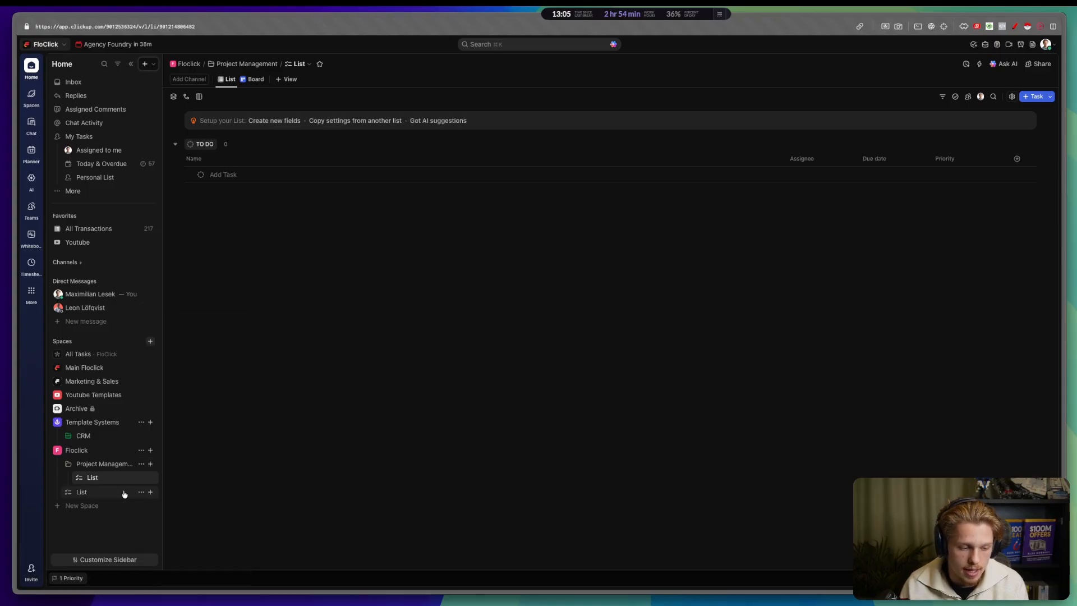
pyautogui.click(140, 492)
pyautogui.click(164, 551)
pyautogui.click(553, 173)
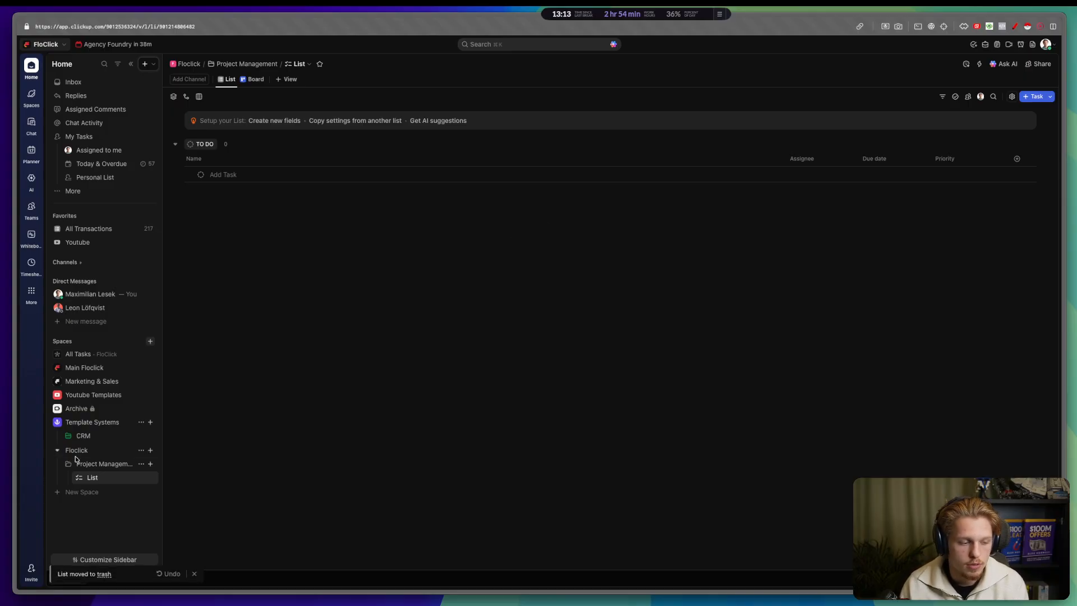
# Step: Mark the Floclick space, its Project Management folder and the list inside with screen annotations, and clear the marks
pyautogui.hotkey('ctrl', 'shift', 'a')
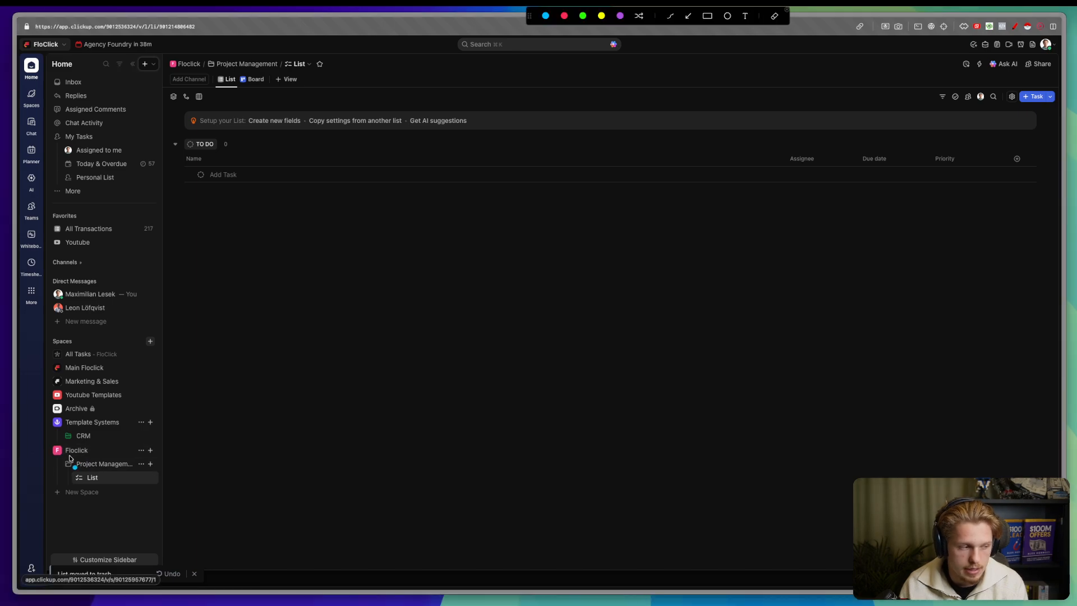
pyautogui.moveTo(70, 457); pyautogui.dragTo(137, 472)
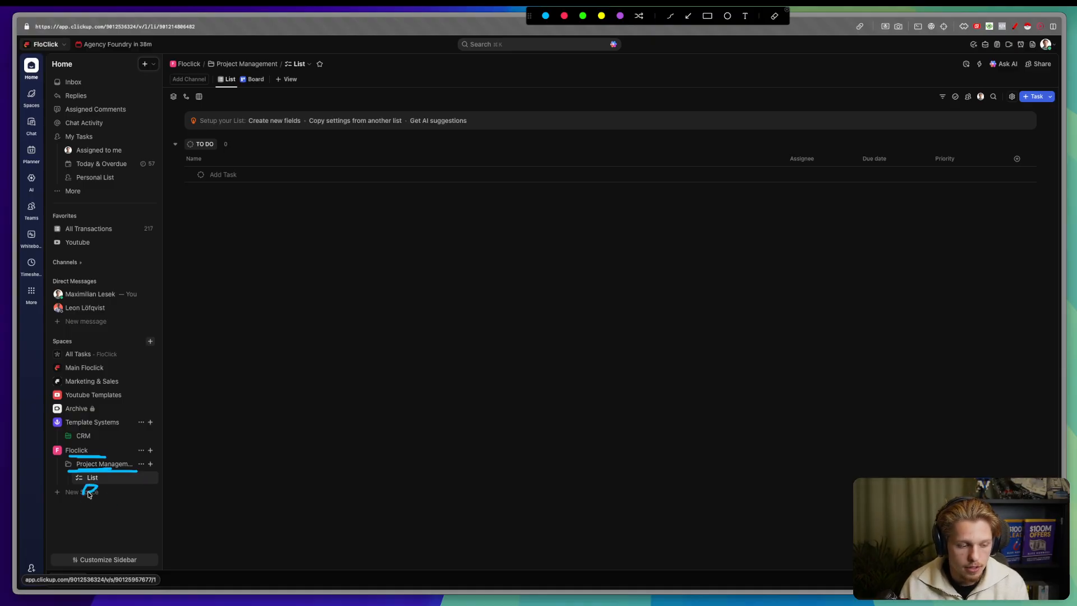
pyautogui.hotkey('ctrl', 'shift', 'a')
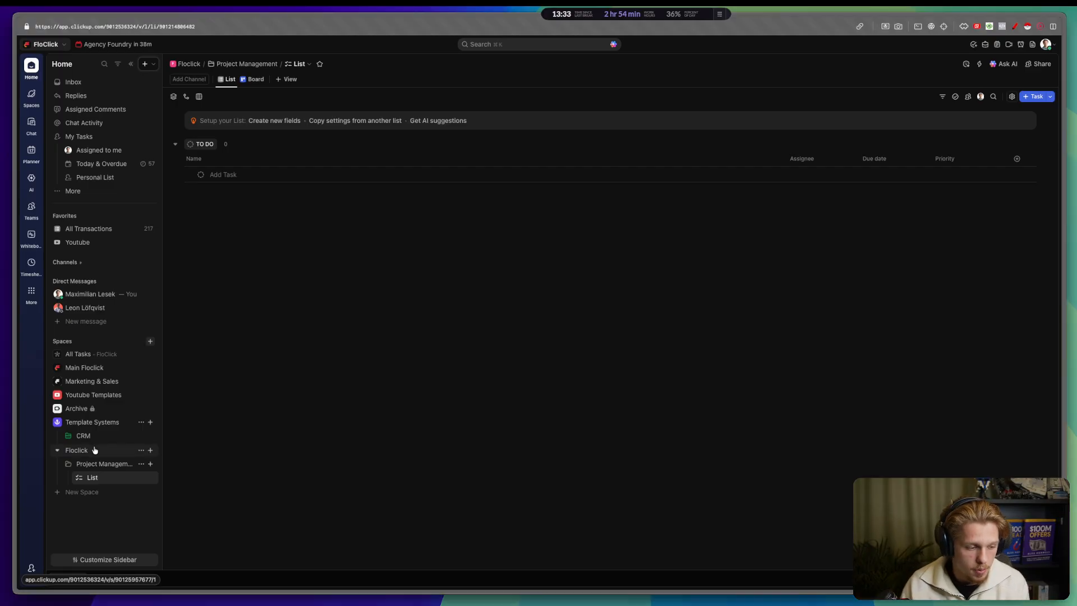
# Step: Add a Whiteboard view to the list in the Project Management folder, and switch back to its List view
pyautogui.click(94, 449)
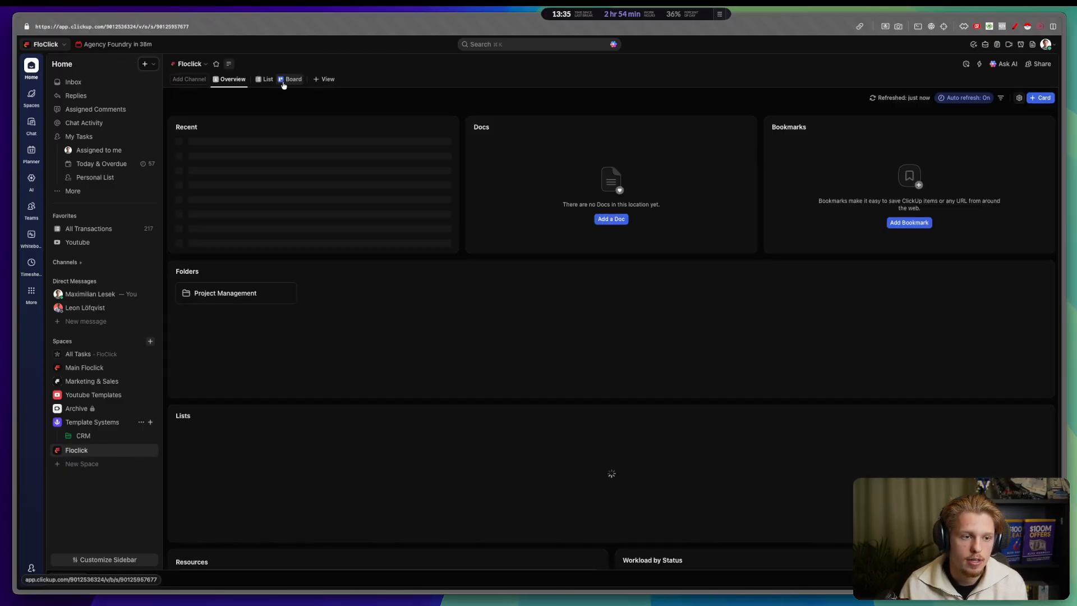
pyautogui.click(58, 449)
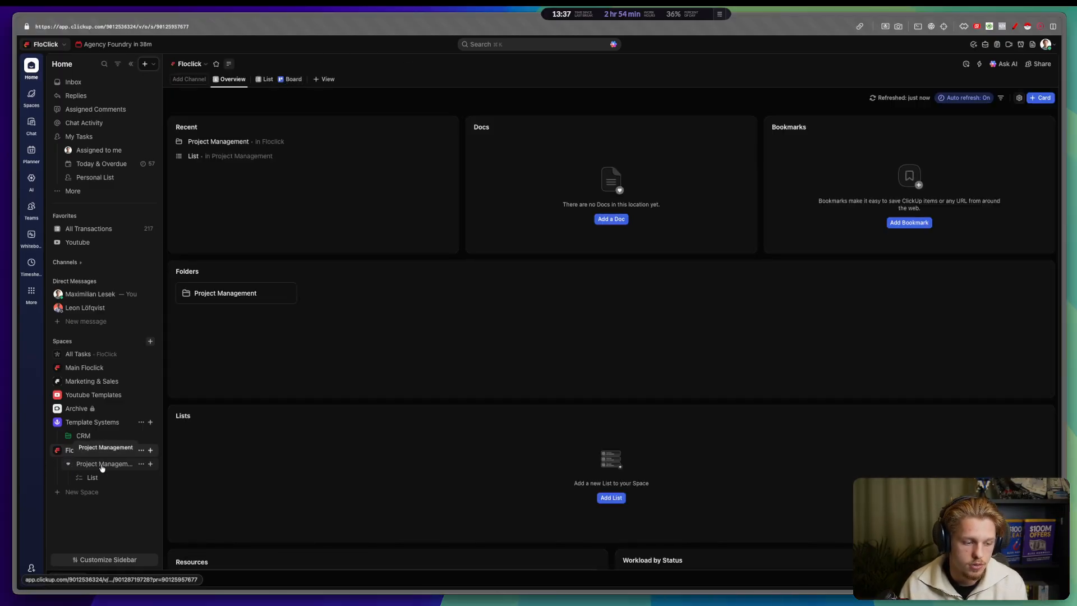
pyautogui.click(103, 464)
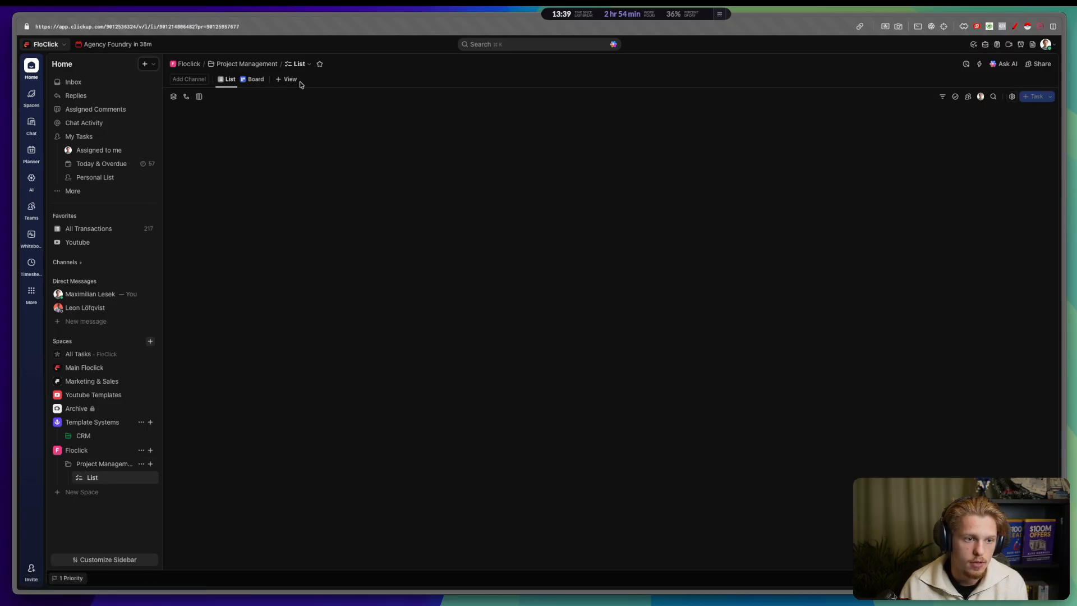
pyautogui.click(289, 80)
pyautogui.click(449, 285)
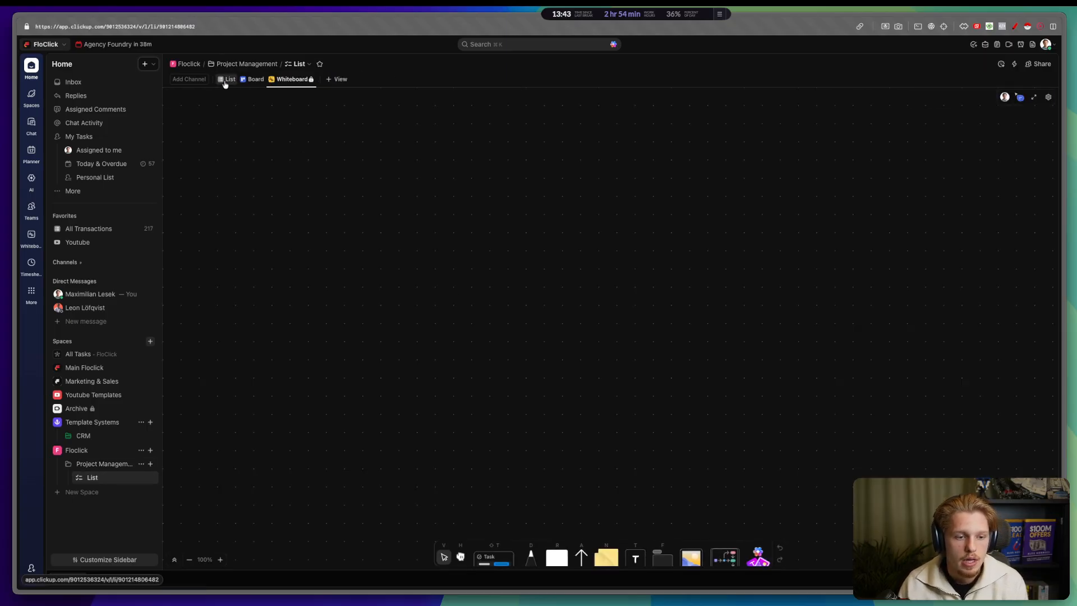
pyautogui.click(227, 79)
# Step: Annotate the Floclick space and Project Management folder on screen once more, and clear the annotation
pyautogui.press('super+alt+a')
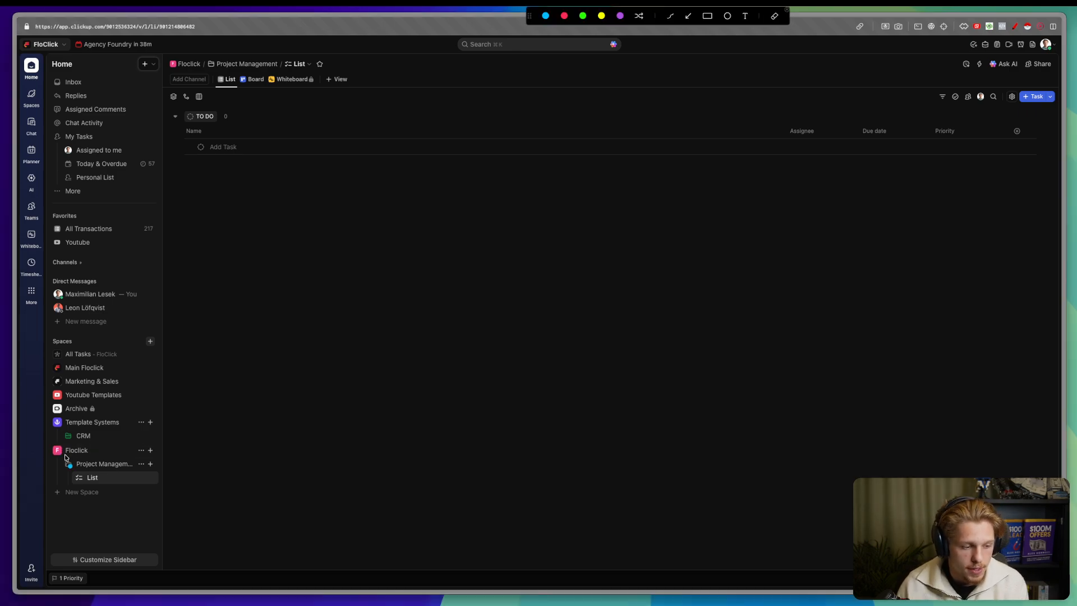
pyautogui.moveTo(65, 456); pyautogui.dragTo(112, 468)
pyautogui.press('Escape')
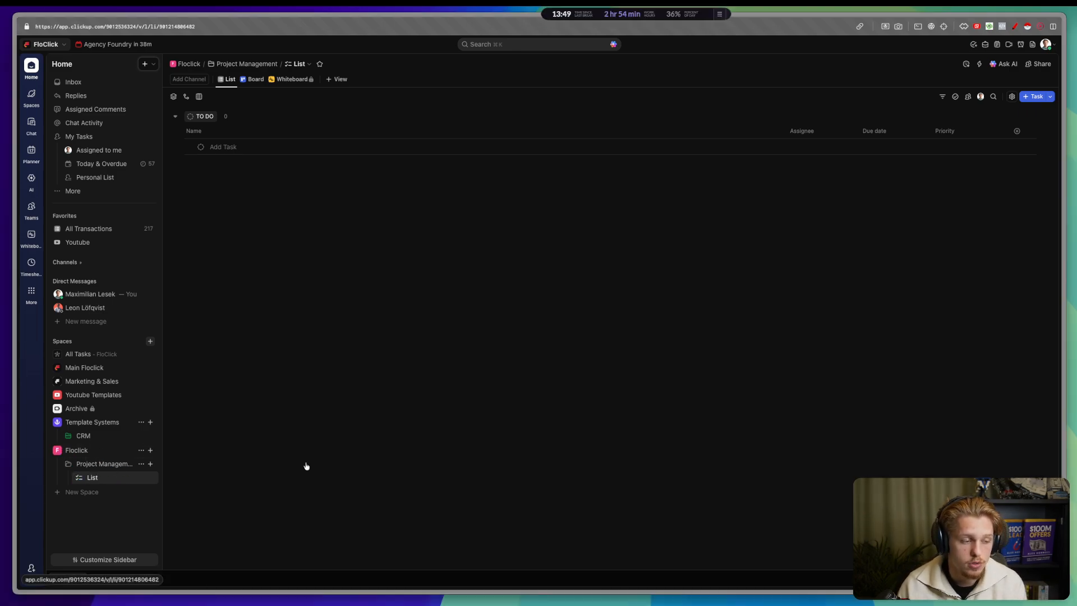
# Step: Create a folder named "Internal" in the Floclick space
pyautogui.click(151, 450)
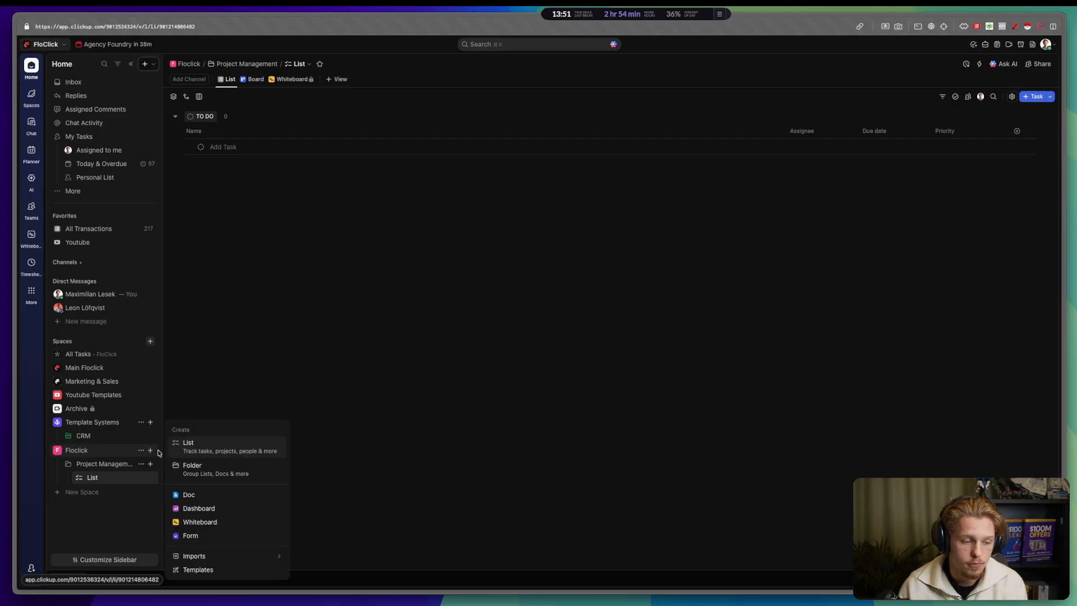
pyautogui.click(215, 480)
pyautogui.write('Internal')
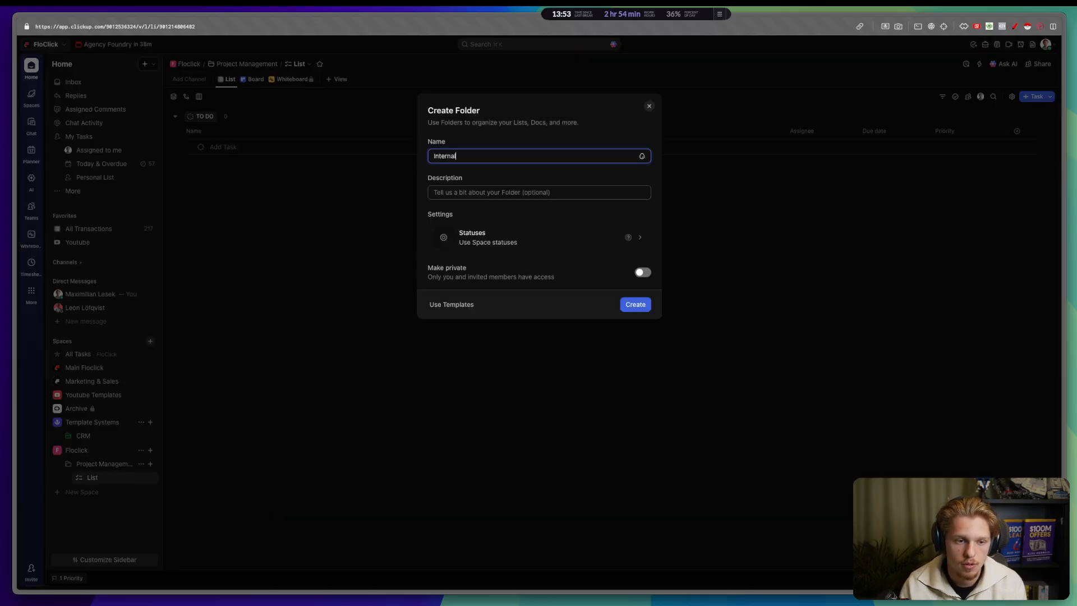
pyautogui.click(630, 311)
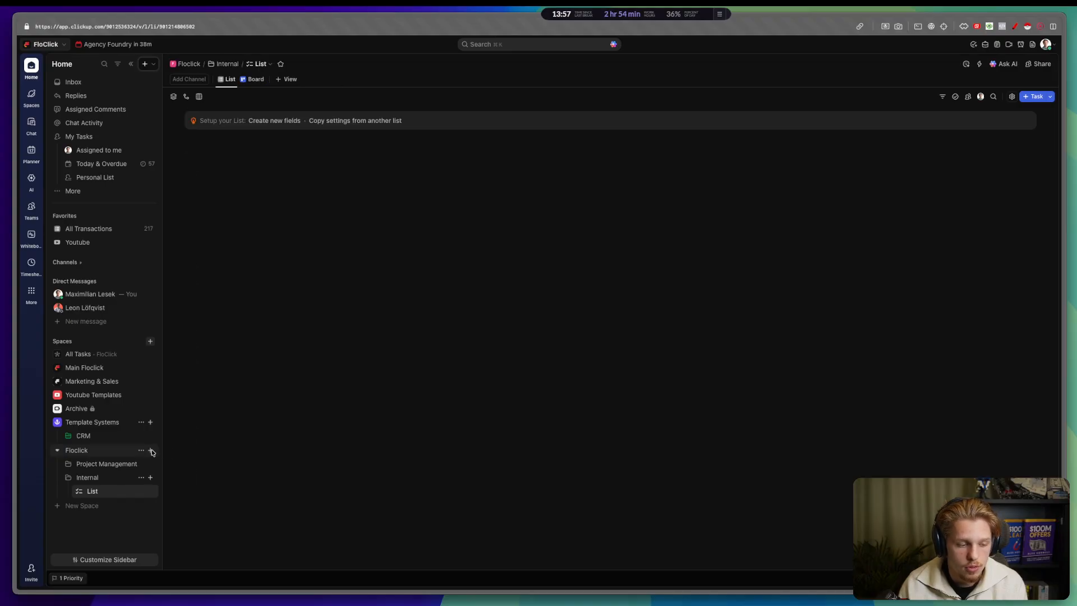
# Step: Create a folder named "CRM" in the Floclick space
pyautogui.click(150, 450)
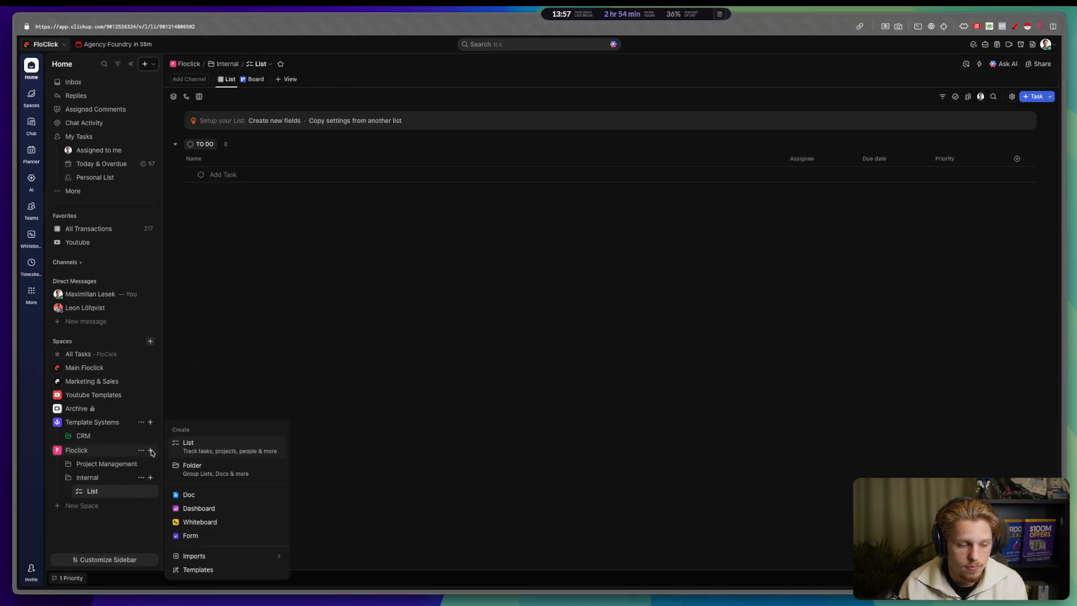
pyautogui.click(196, 469)
pyautogui.write('CRM')
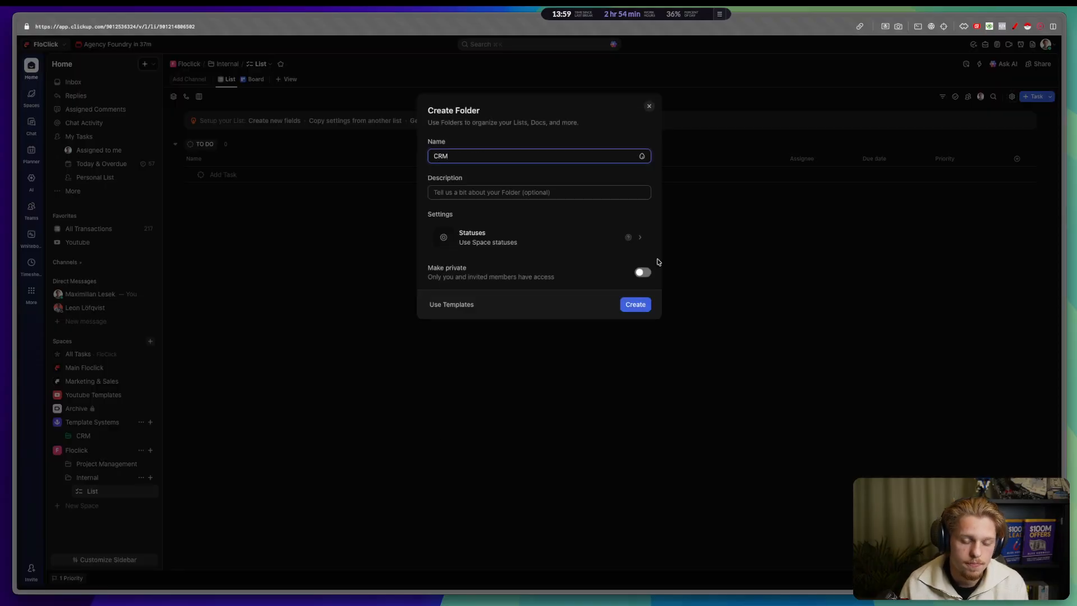
pyautogui.click(632, 306)
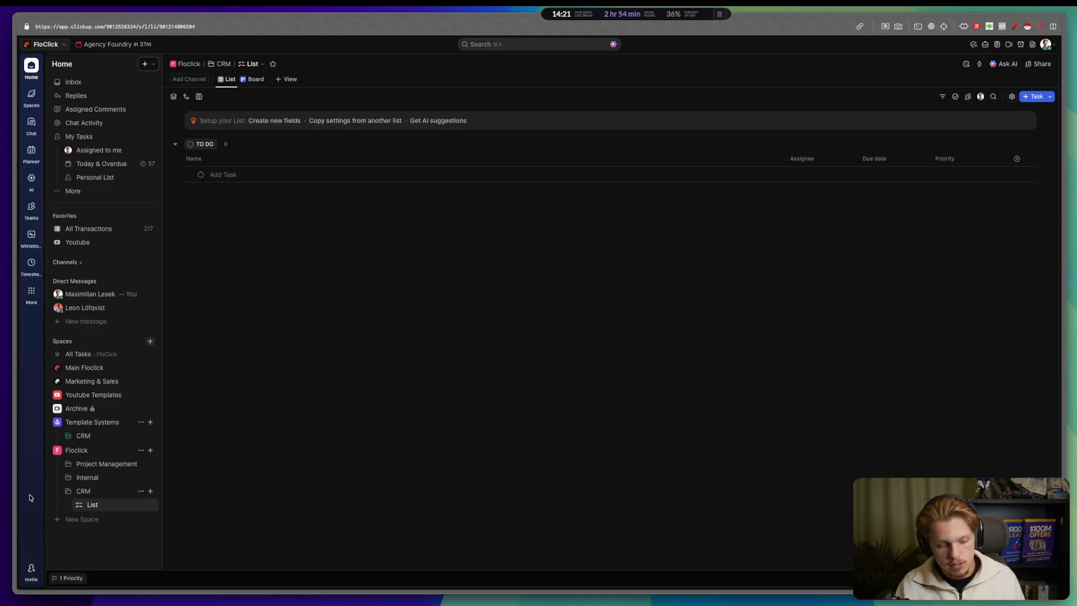
# Step: Open the Whiteboard view of the list in the Project Management folder and turn off its private view setting
pyautogui.click(66, 464)
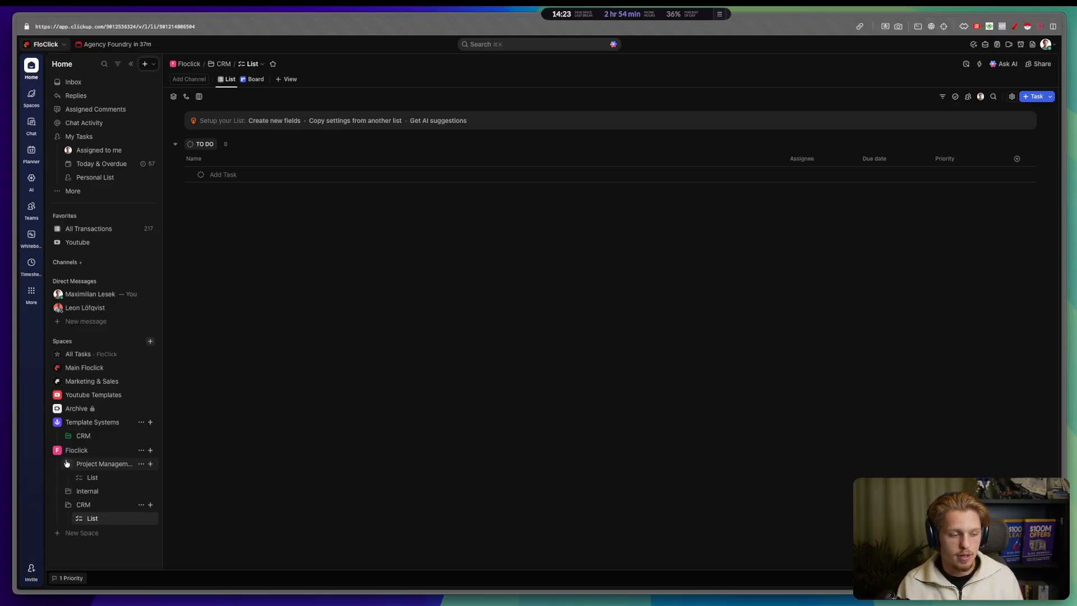
pyautogui.click(106, 477)
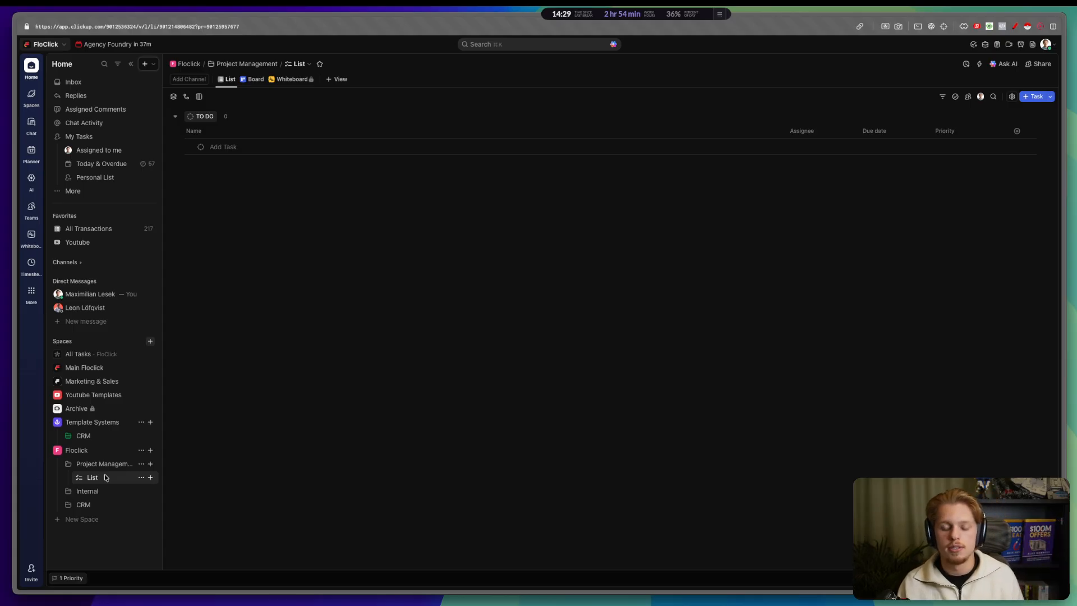
pyautogui.click(299, 80)
pyautogui.click(299, 82)
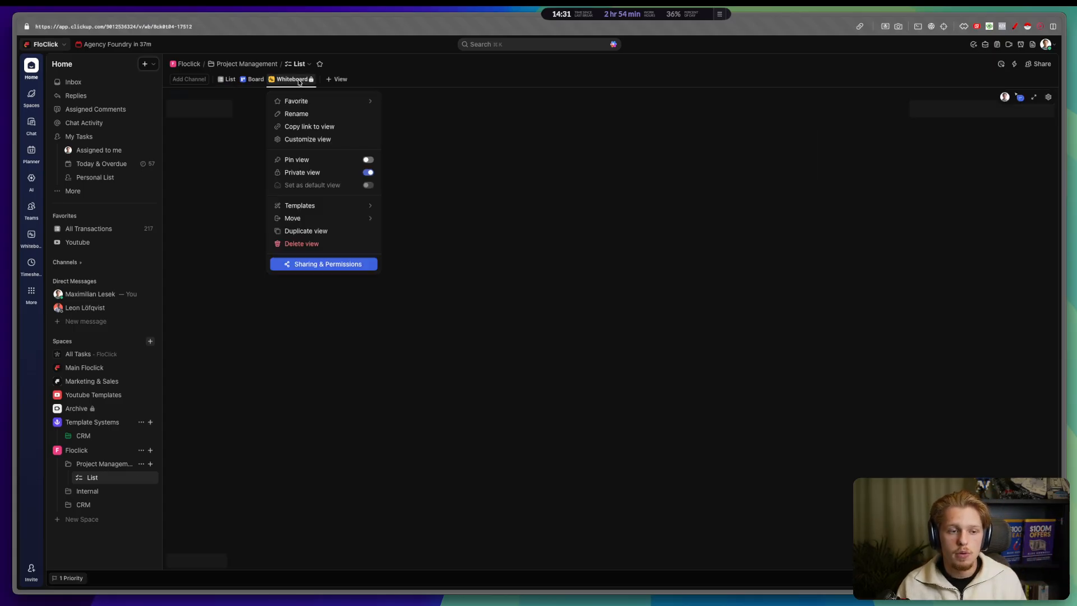
pyautogui.click(368, 172)
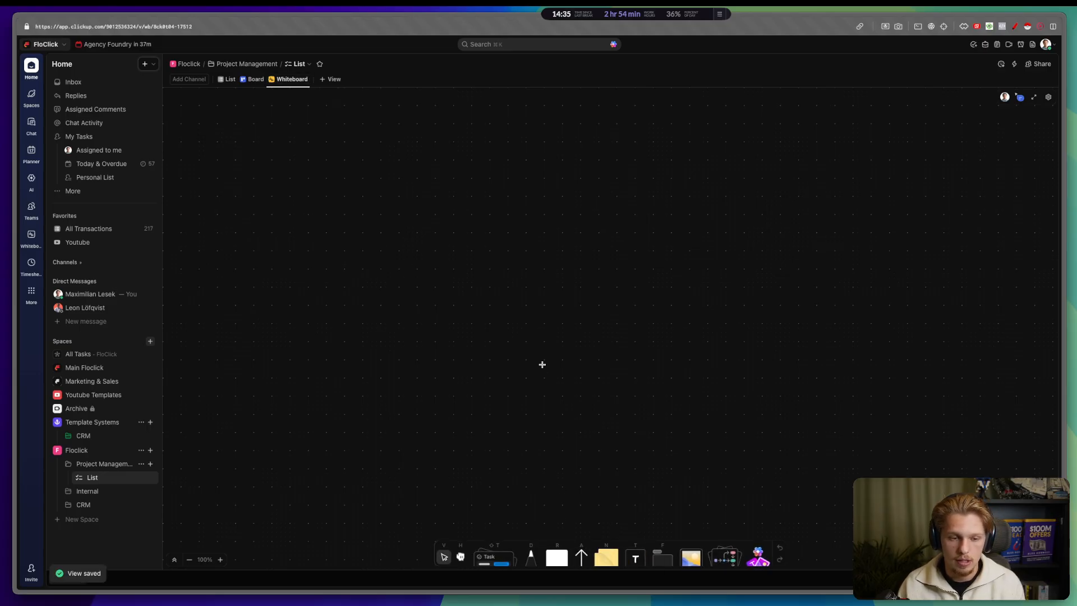
# Step: Add a text block to the whiteboard reading "If you're a SMB owner build a workspace for a SMB"
pyautogui.click(460, 259)
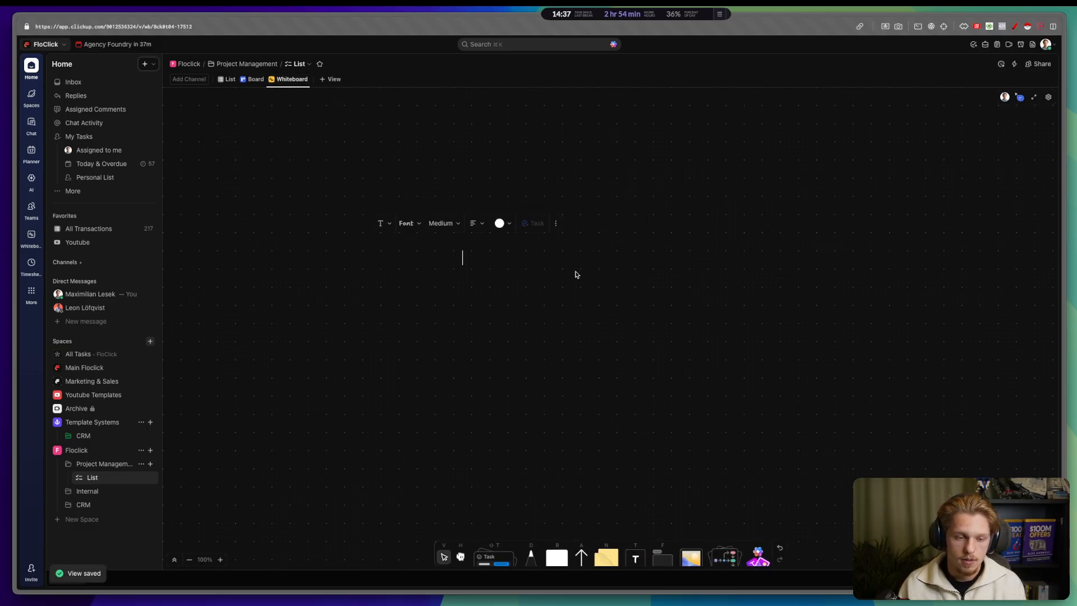
pyautogui.write("If you're a ")
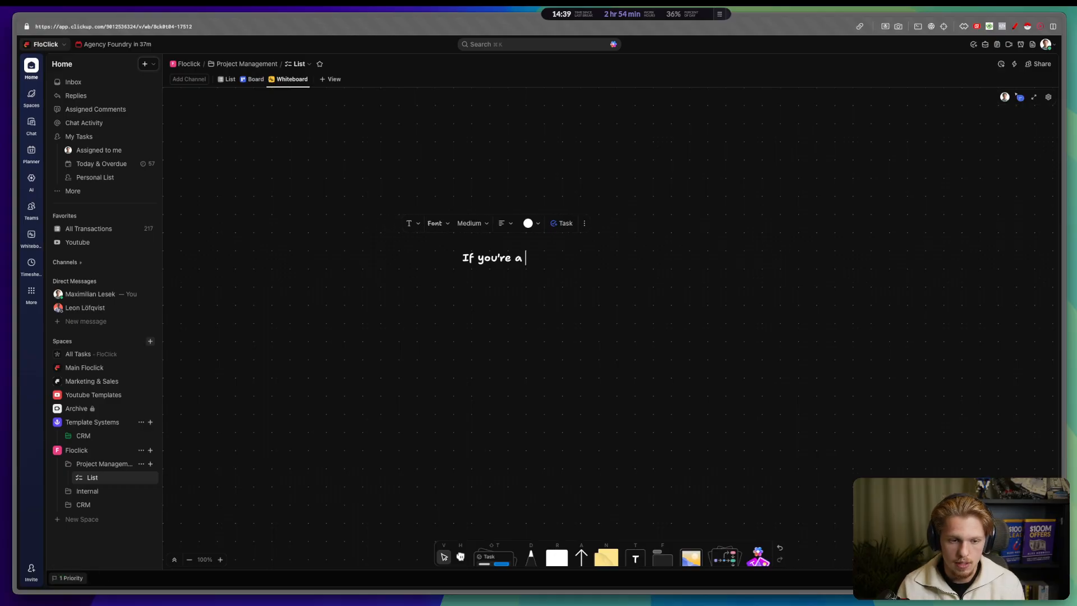
pyautogui.write('sm')
pyautogui.press('BackSpace')
pyautogui.press('BackSpace')
pyautogui.write('SM')
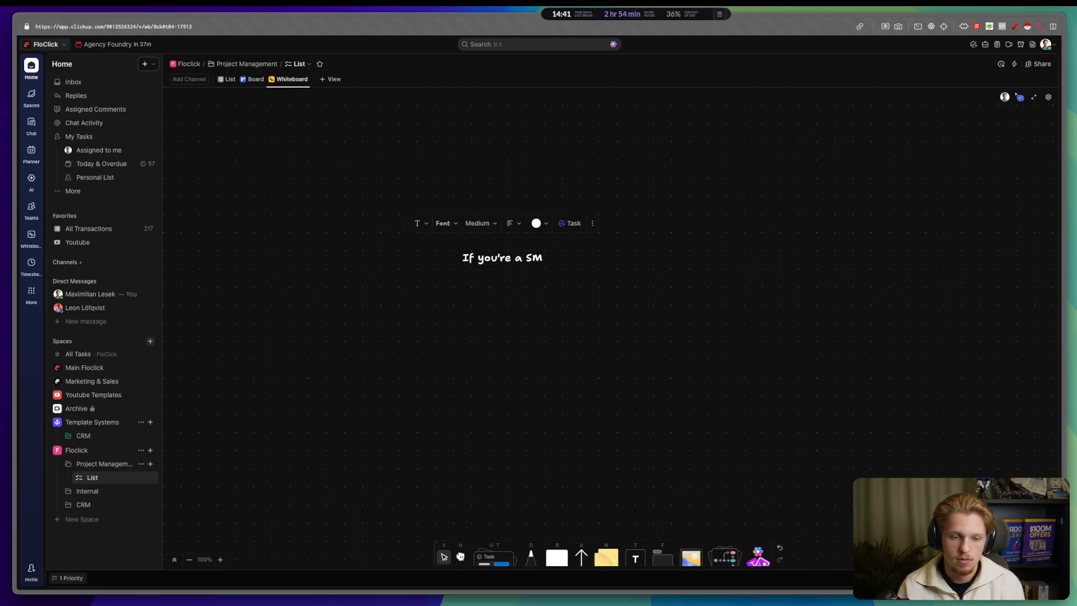
pyautogui.write('B owner ')
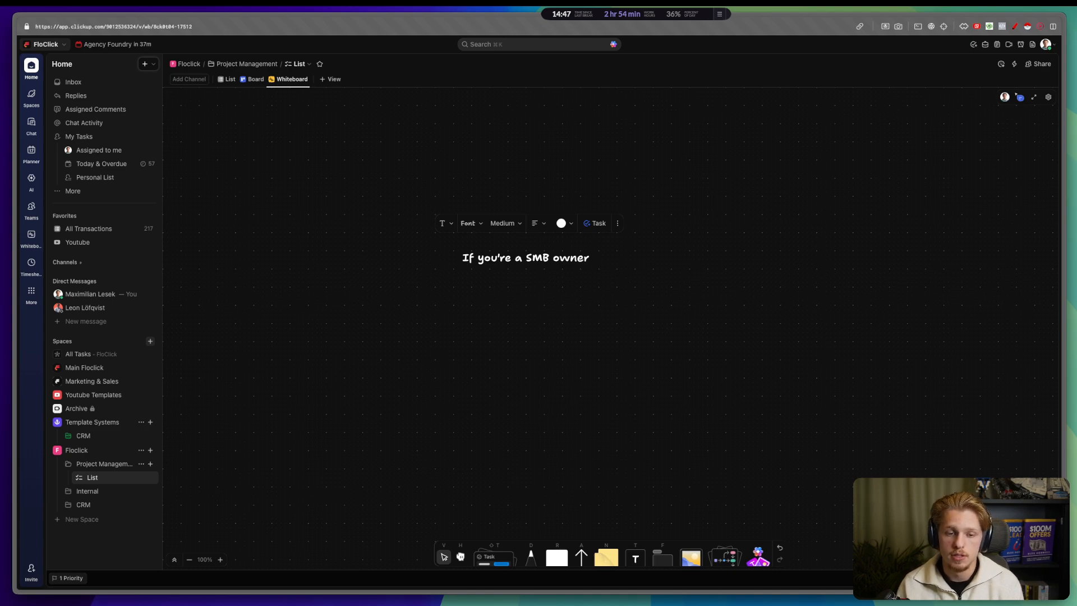
pyautogui.write('build a worksapce')
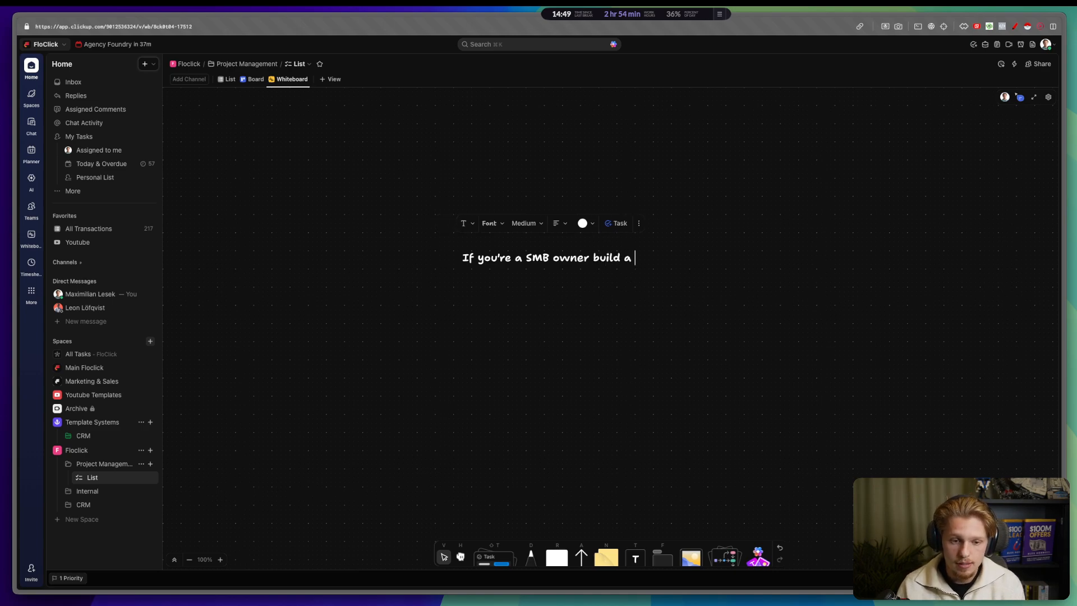
pyautogui.press('BackSpace')
pyautogui.press('BackSpace')
pyautogui.press('BackSpace')
pyautogui.press('BackSpace')
pyautogui.press('BackSpace')
pyautogui.write('pa')
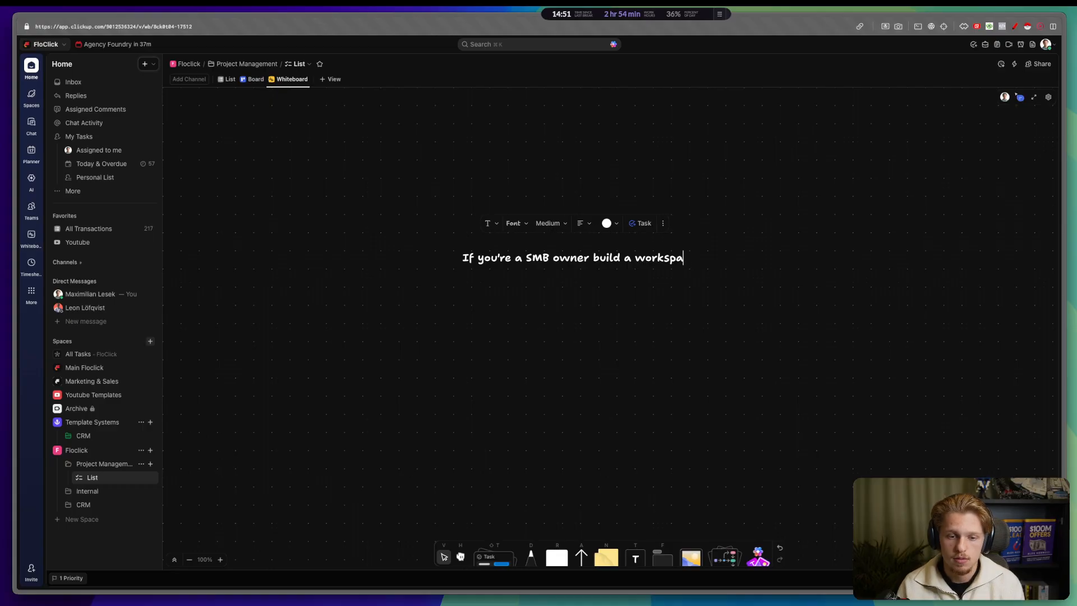
pyautogui.write('ce for a SMB  ')
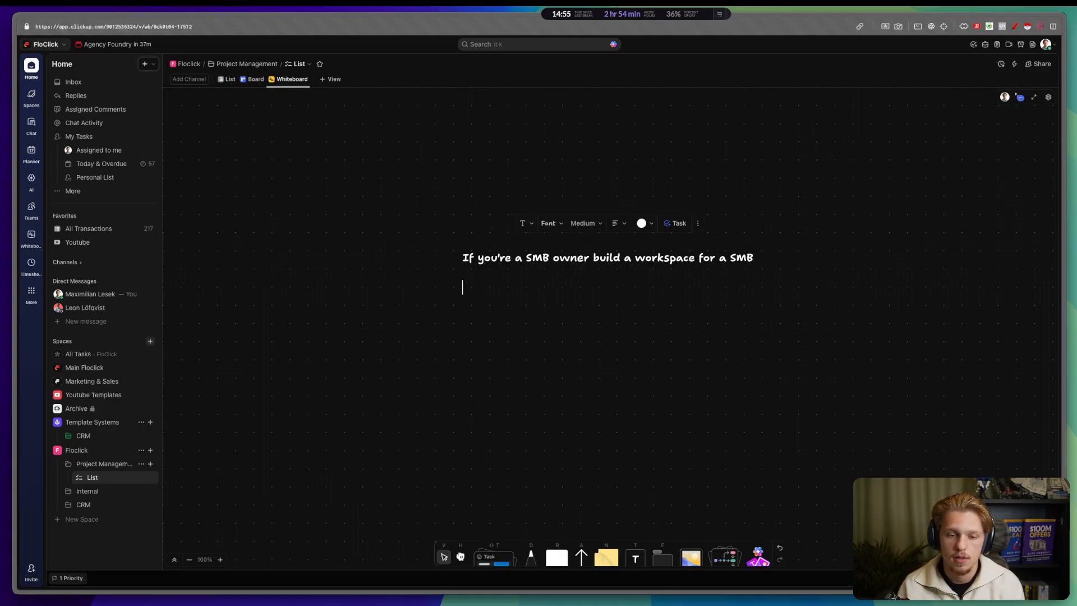
# Step: Write a second line in the text block: "If you're an enterprise you build for enteprise workspace"
pyautogui.write("If you're an enterpris")
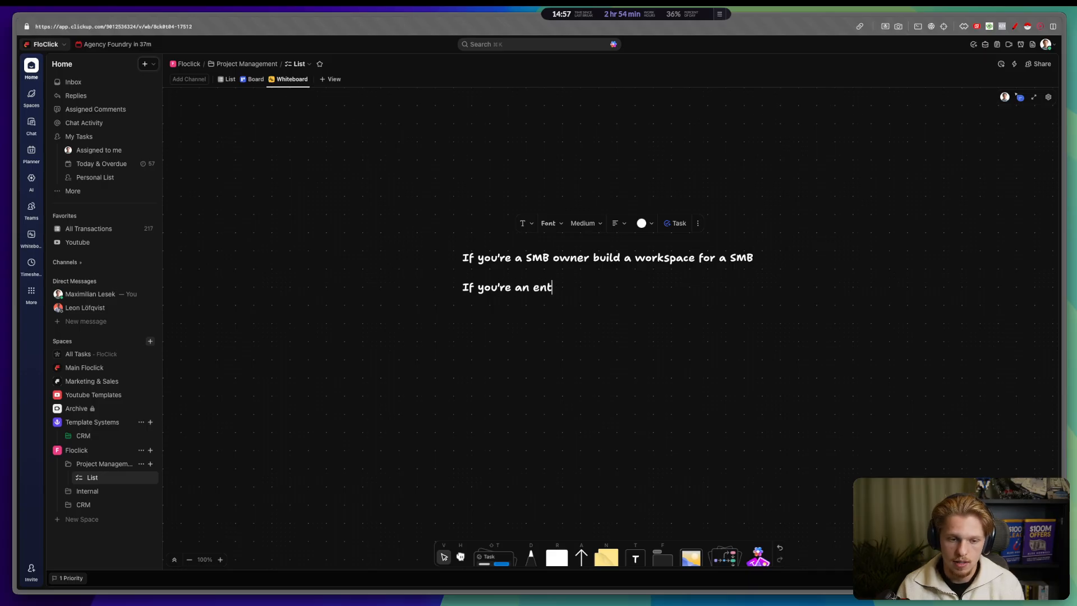
pyautogui.write('you bu')
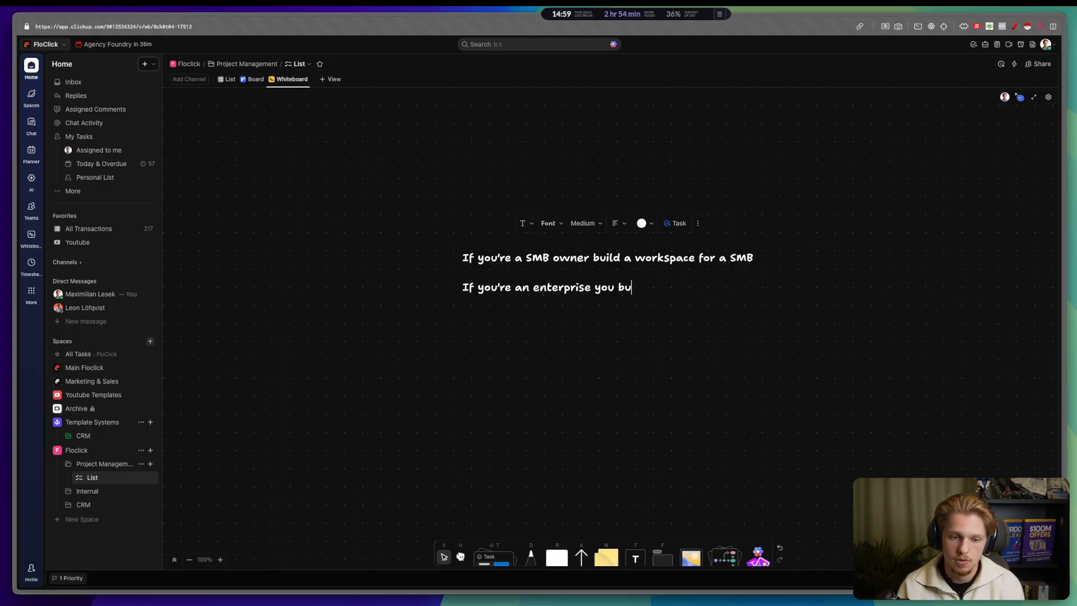
pyautogui.write('ild for enteprise ')
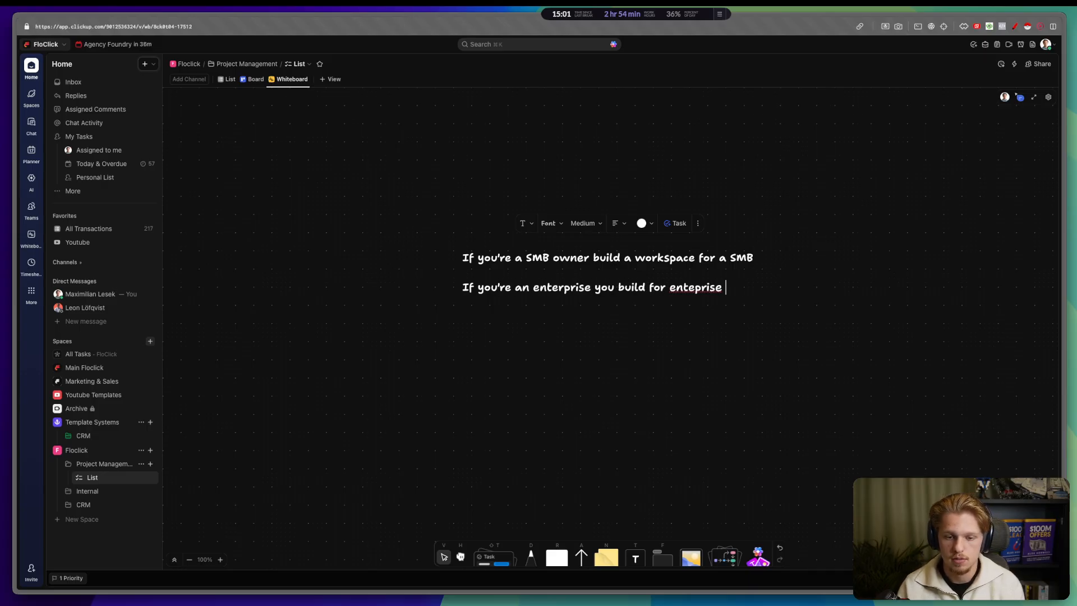
pyautogui.write('workspace')
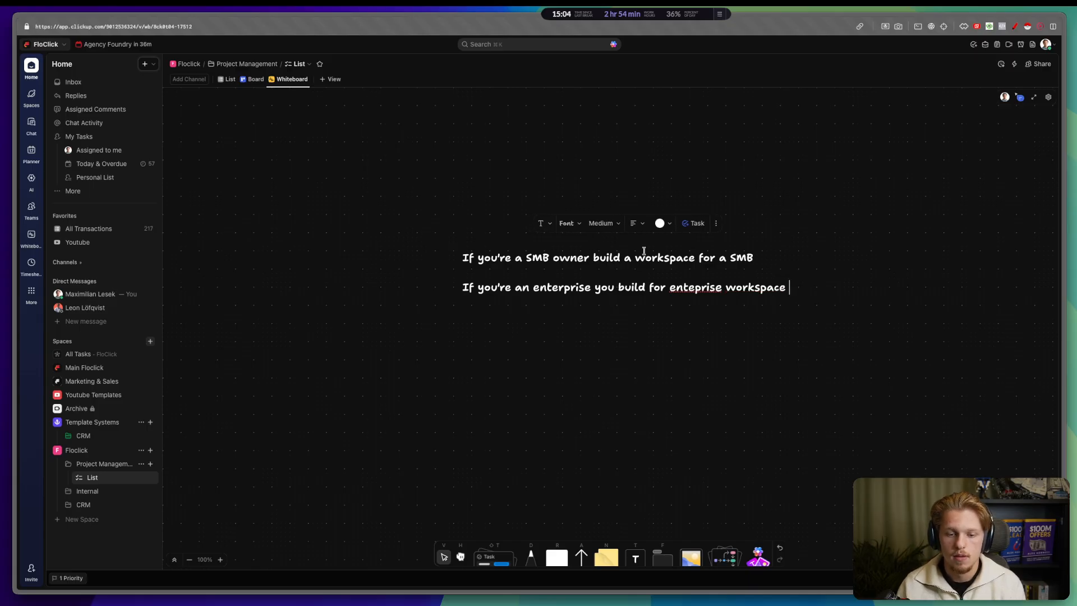
# Step: Correct the misspelled word before "workspace" in the second line to "enterprise"
pyautogui.rightClick(704, 293)
pyautogui.press('Escape')
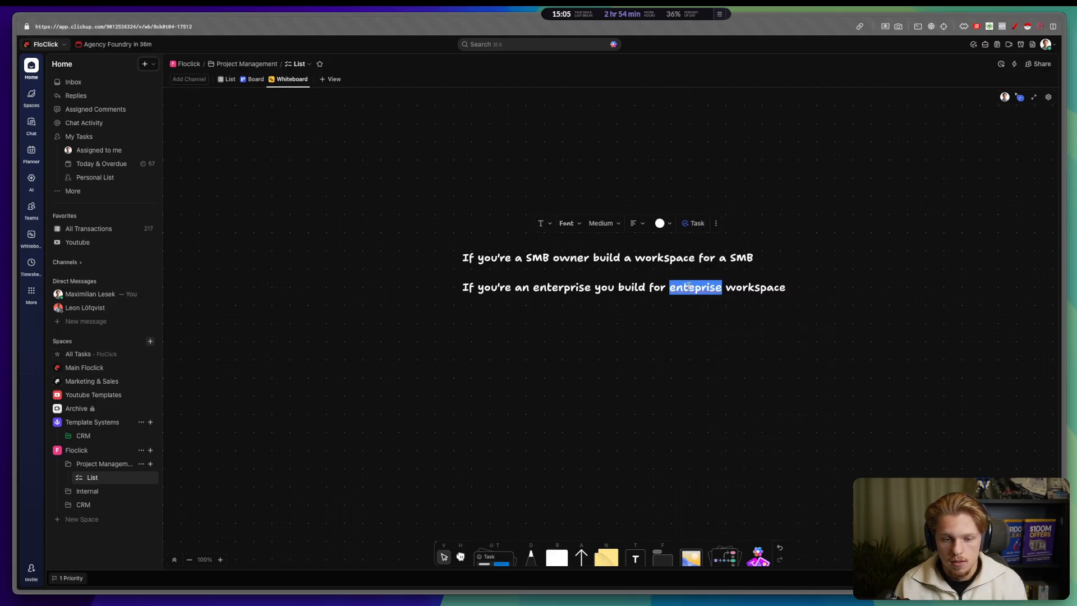
pyautogui.hotkey('shift', 'Right')
pyautogui.hotkey('shift', 'Right')
pyautogui.hotkey('shift', 'Right')
pyautogui.hotkey('shift', 'Right')
pyautogui.press('Left')
pyautogui.write('r')
pyautogui.press('Right')
pyautogui.press('Right')
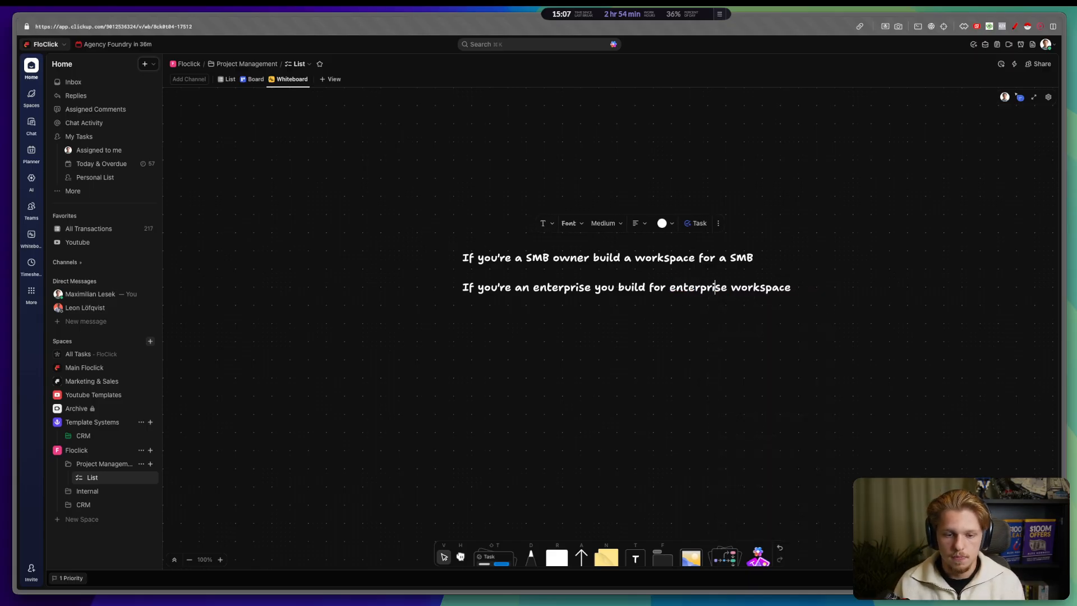
pyautogui.press('Left')
pyautogui.press('Left')
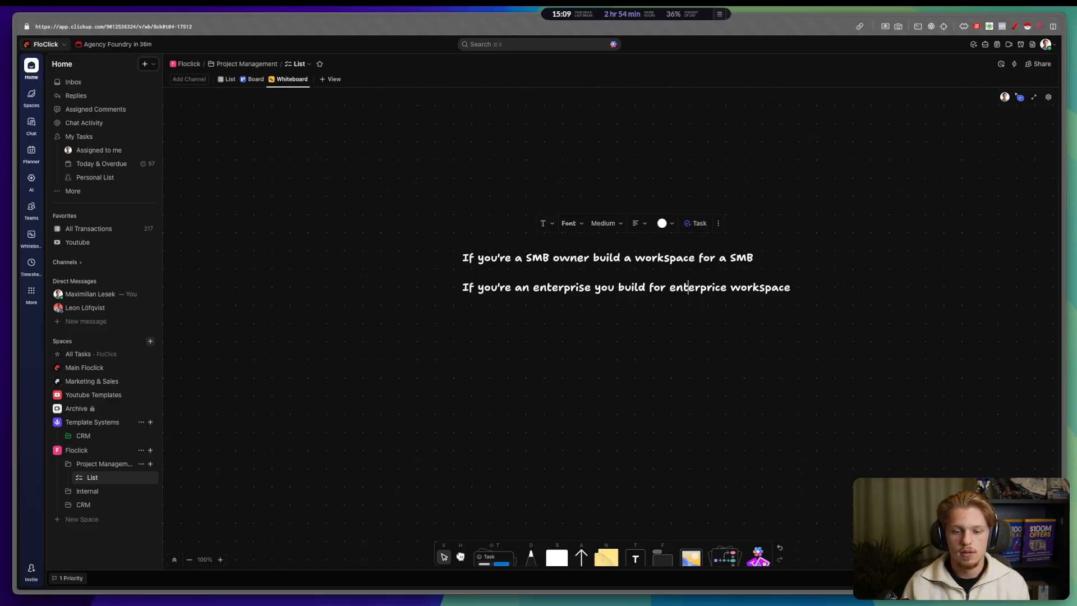
pyautogui.press('Right')
pyautogui.press('Right')
pyautogui.press('Right')
pyautogui.press('Right')
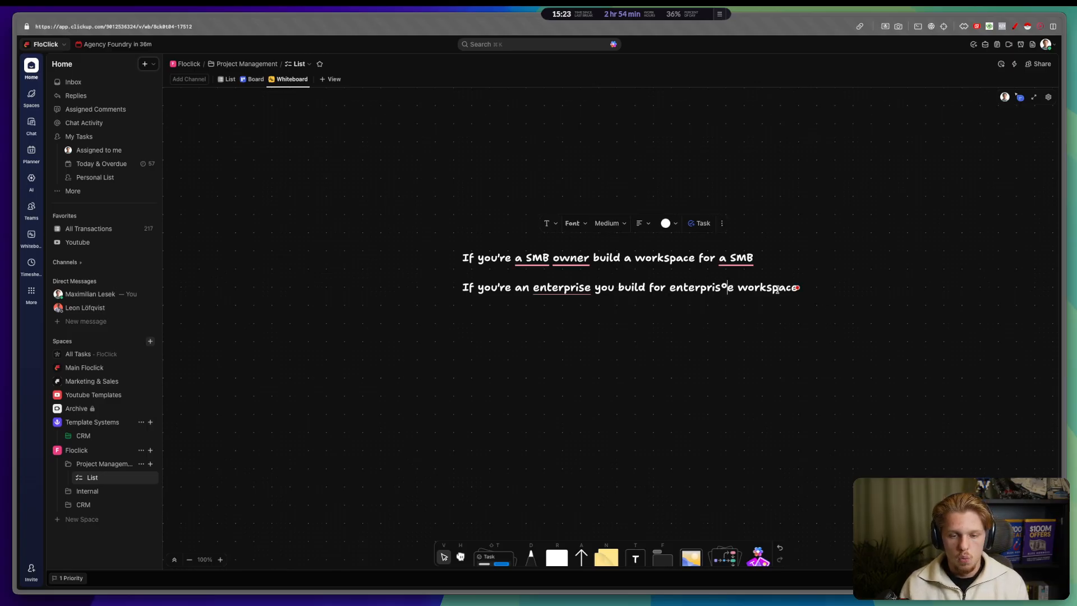
pyautogui.click(768, 289)
pyautogui.click(729, 287)
pyautogui.press('BackSpace')
pyautogui.press('super+Right')
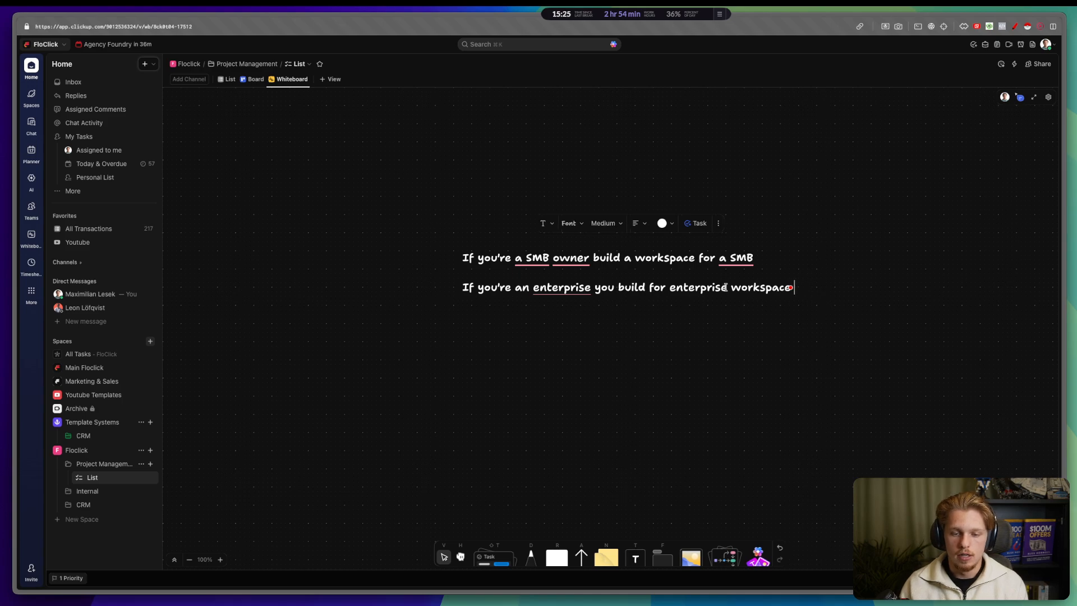
# Step: Add a third line reading "~1 to 60 employees" below the enterprise line and finish editing the text block
pyautogui.press('Return')
pyautogui.press('Return')
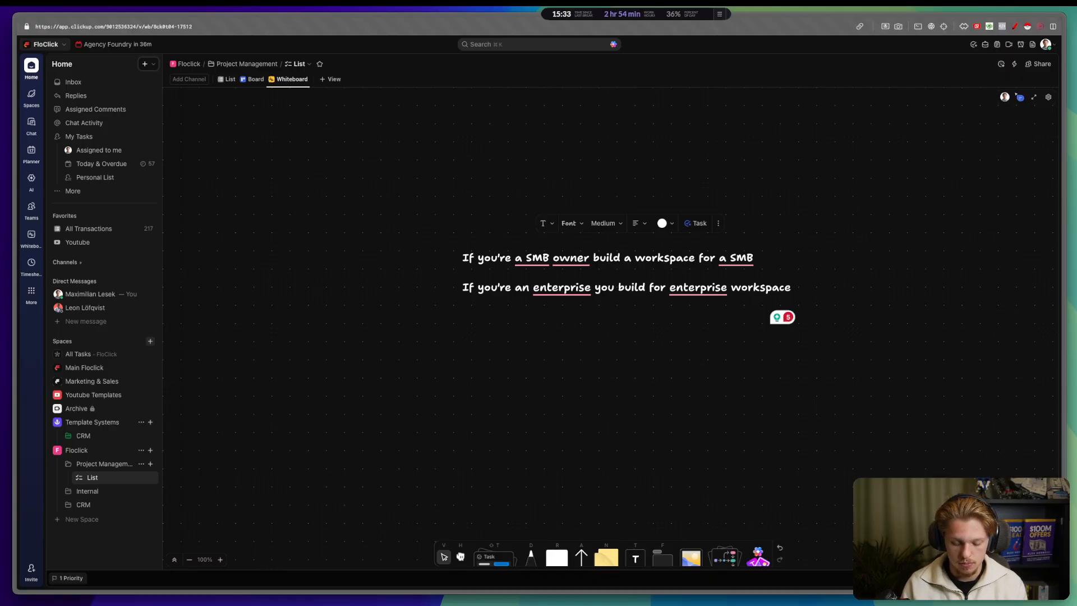
pyautogui.write(';estimate')
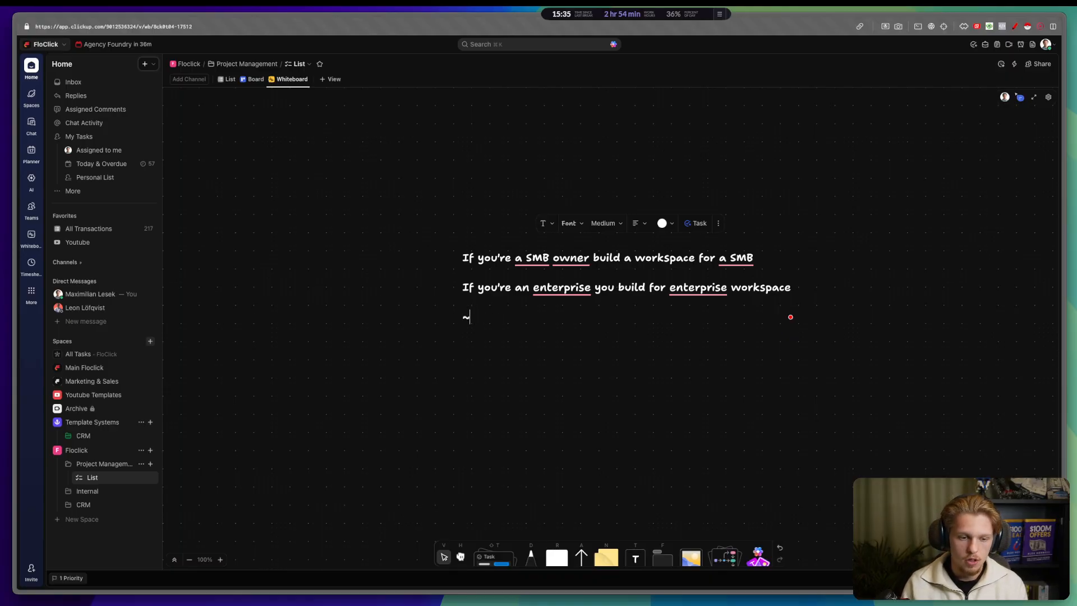
pyautogui.write('1 to ')
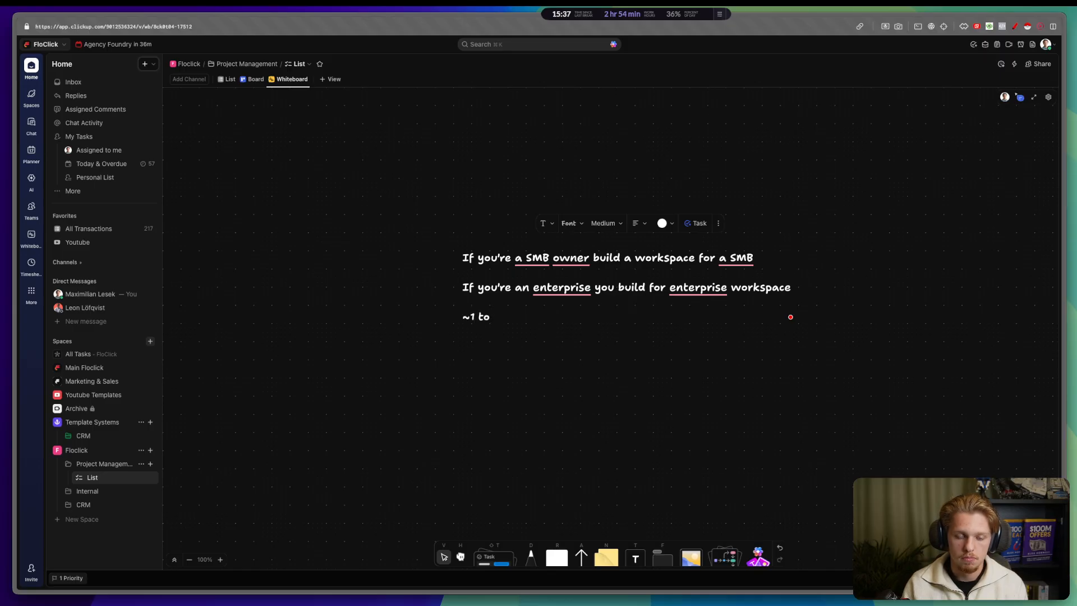
pyautogui.write('60 employees')
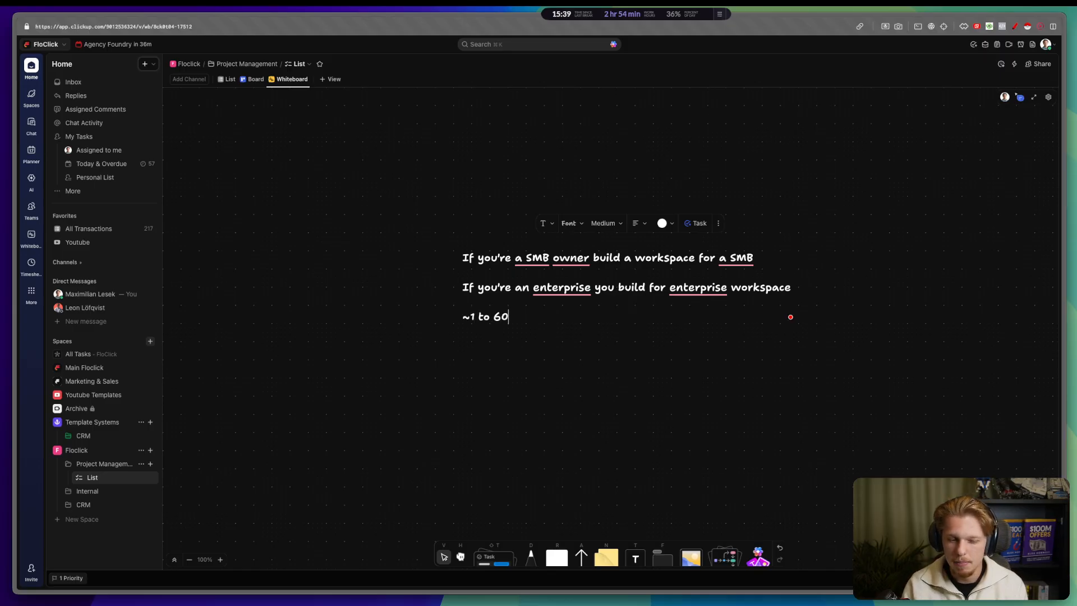
pyautogui.click(551, 372)
pyautogui.scroll(-2, 499, 336)
pyautogui.click(496, 265)
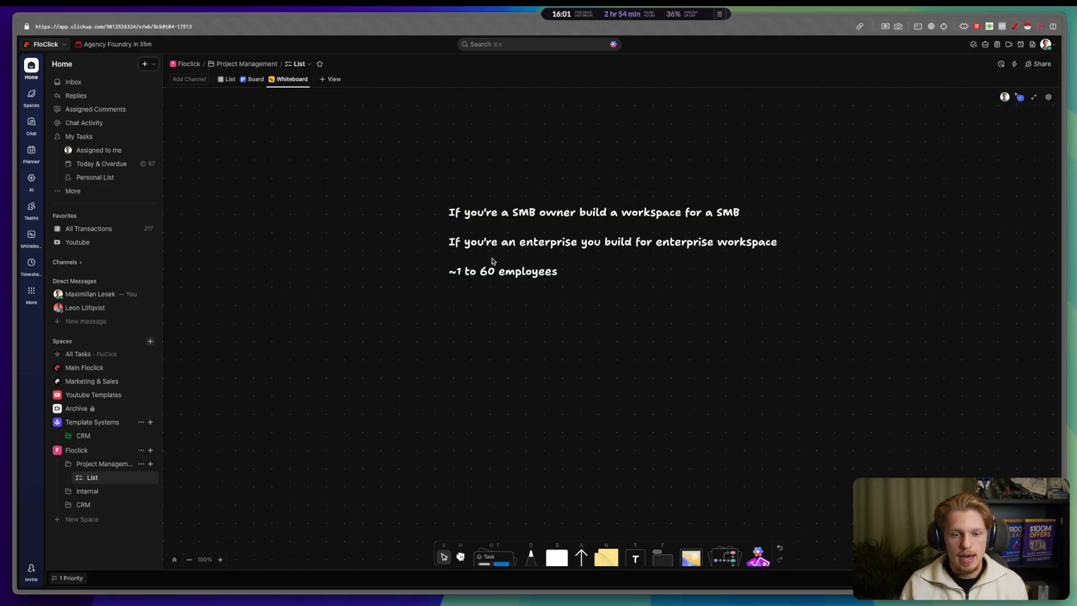
pyautogui.click(567, 272)
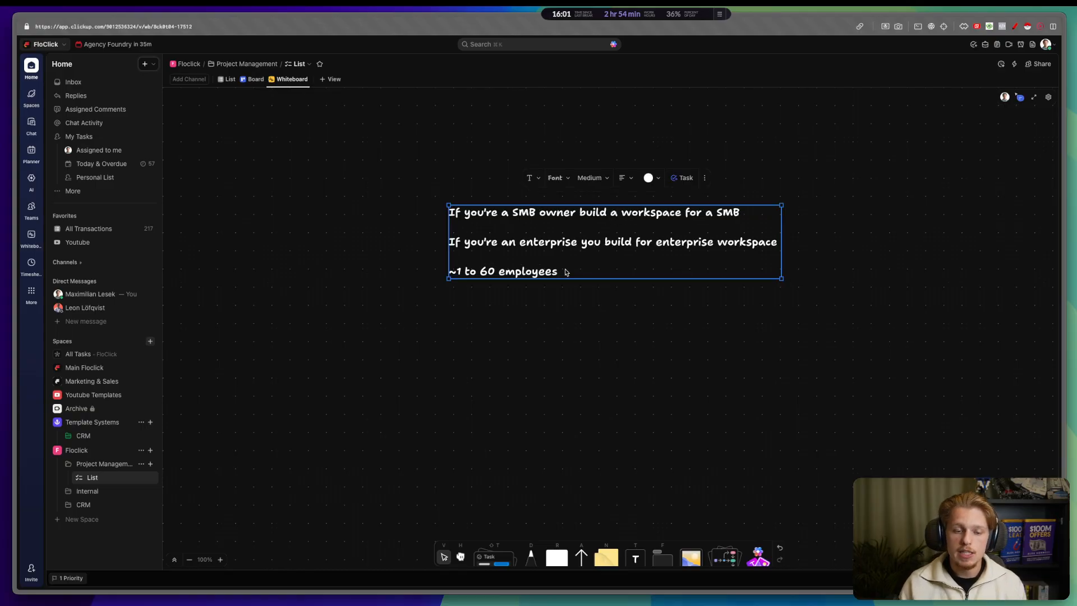
pyautogui.click(488, 351)
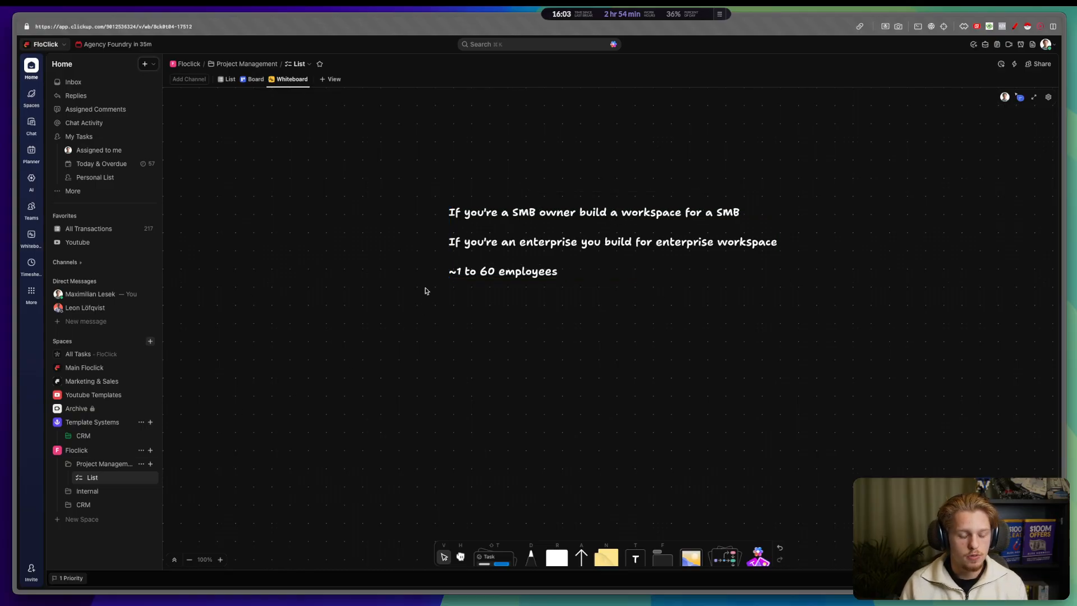
# Step: Duplicate the three-line text block and replace all text in the copy with "Marketing Agency"
pyautogui.click(448, 278)
pyautogui.press('super+d')
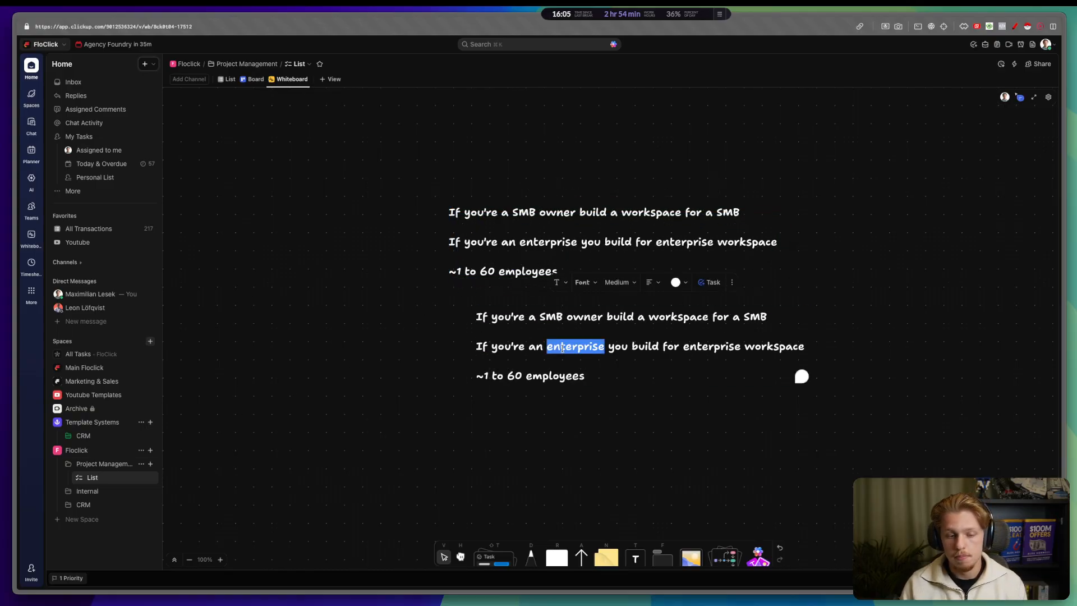
pyautogui.tripleClick(562, 348)
pyautogui.click(562, 348)
pyautogui.press('super+a')
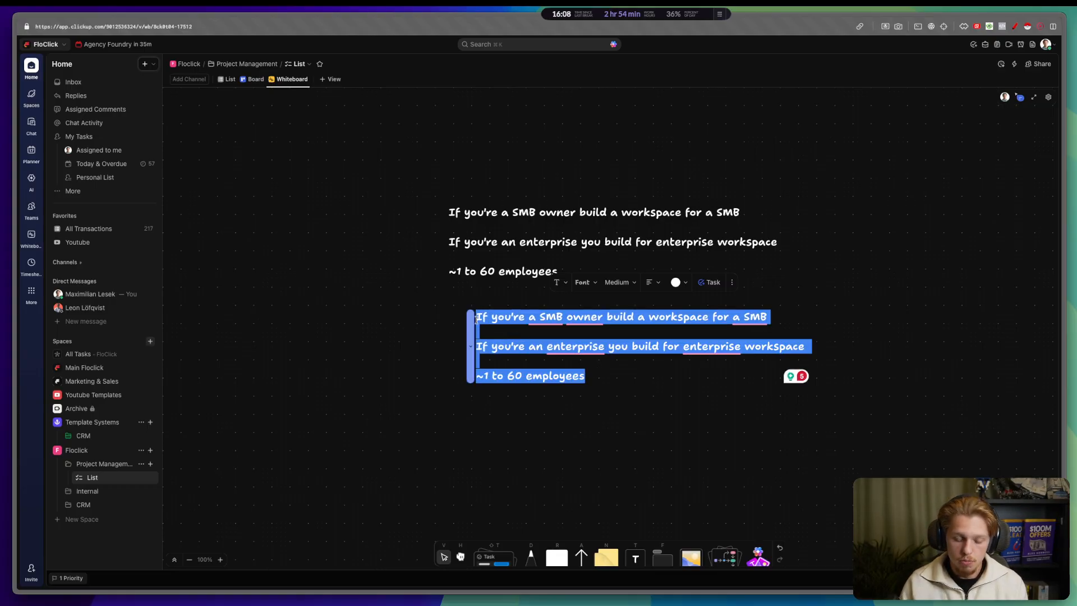
pyautogui.write('Marketing Agency')
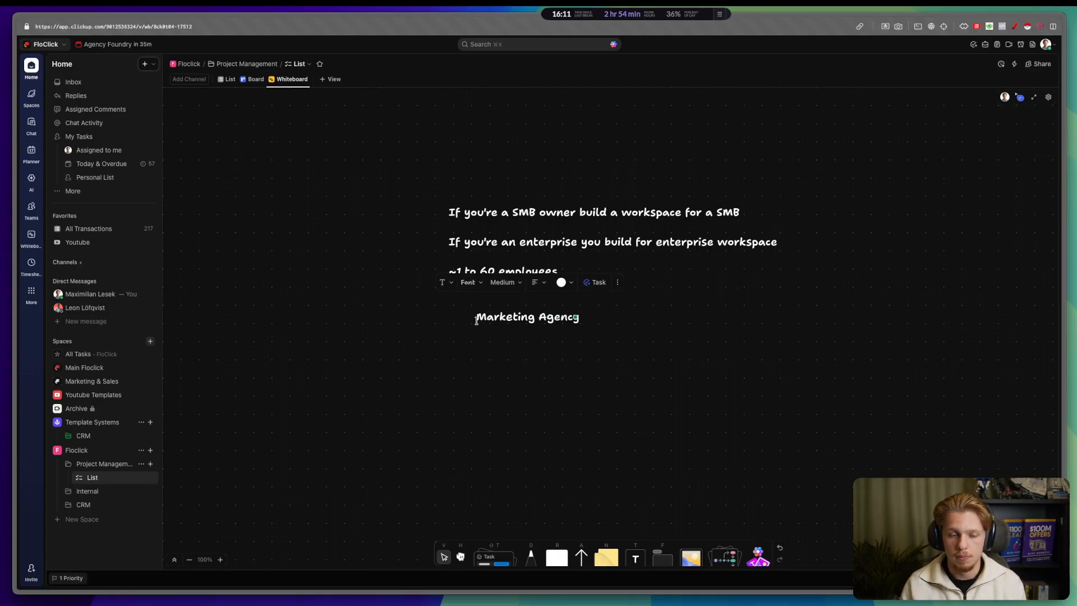
# Step: Move the "Marketing Agency" text beneath the employees line, left-aligned with the original text block
pyautogui.press('Escape')
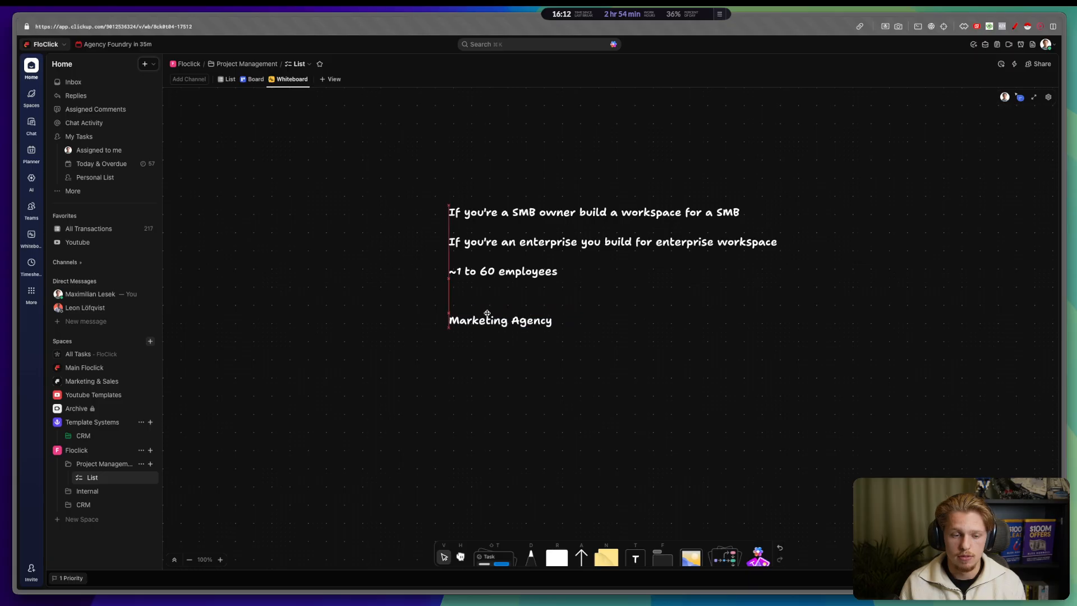
pyautogui.click(499, 321)
pyautogui.click(467, 368)
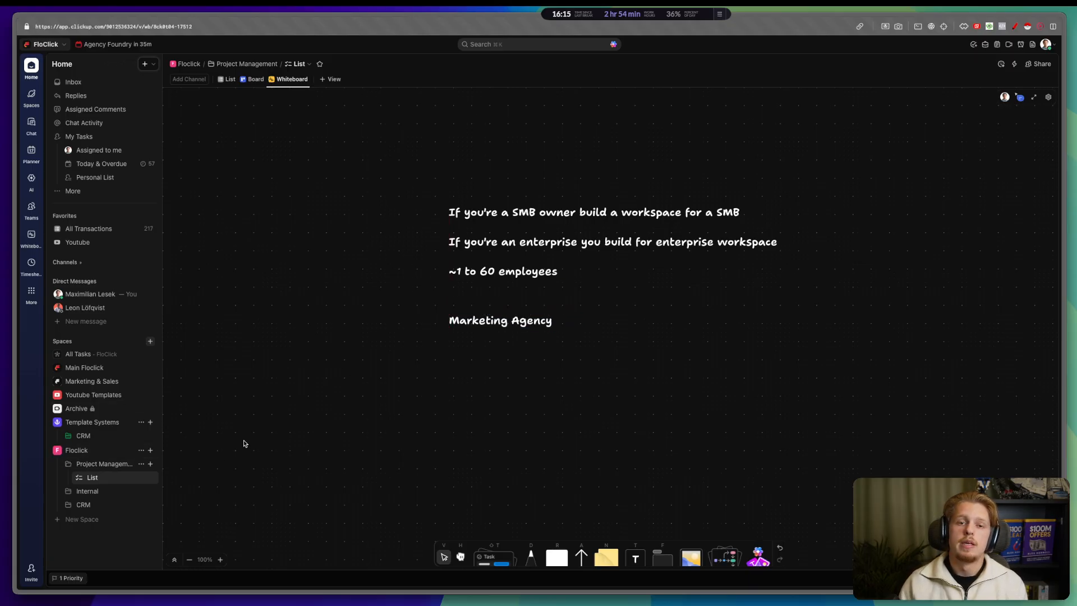
# Step: Extend the "Marketing Agency" text on the whiteboard to read "Marketing Agency -> Let's say 15 employees"
pyautogui.doubleClick(500, 320)
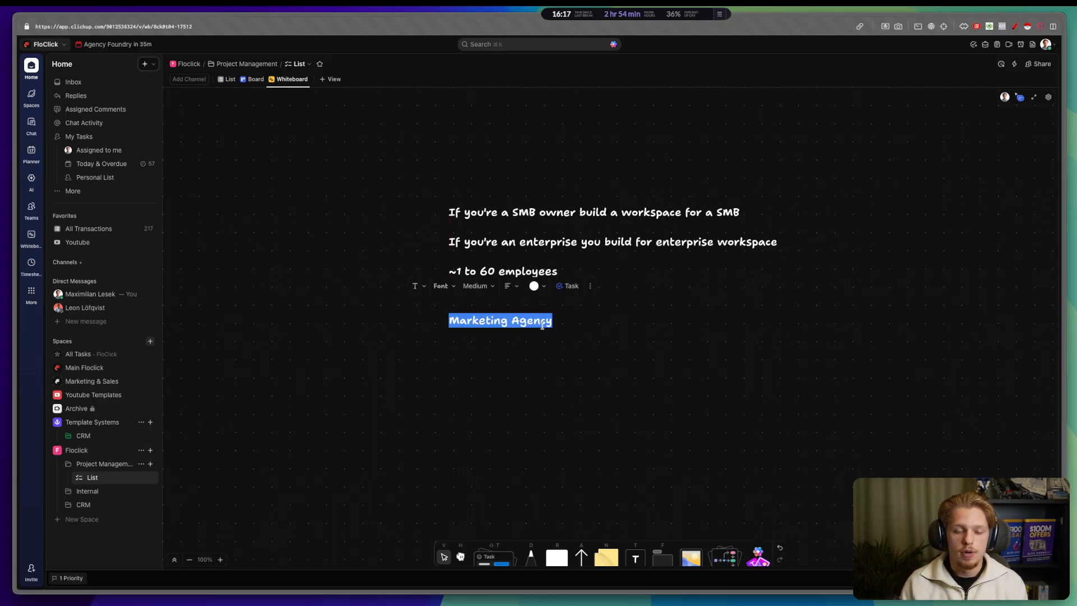
pyautogui.click(552, 320)
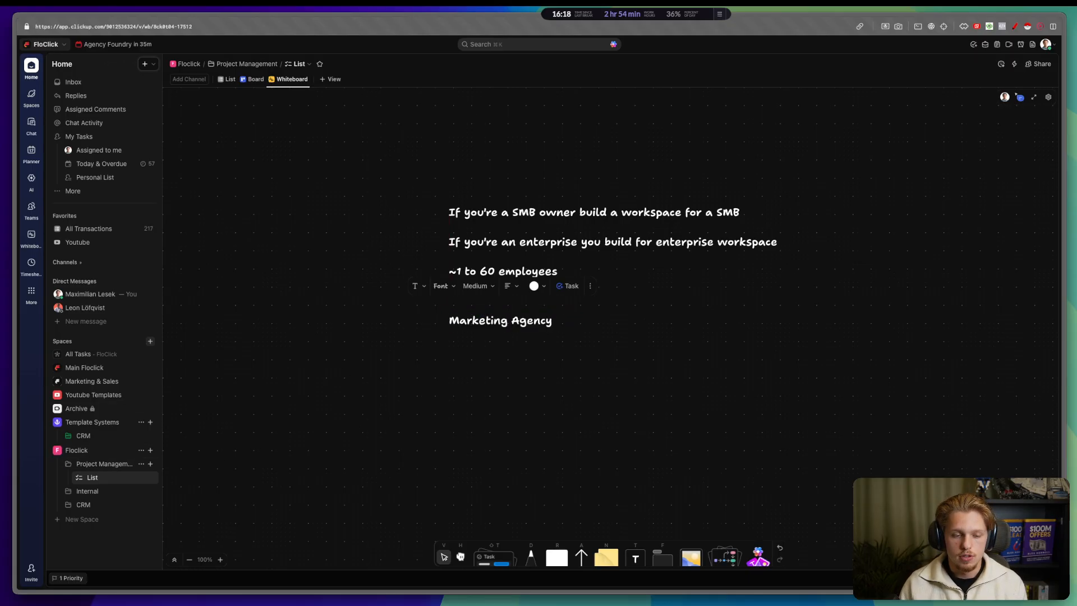
pyautogui.write('-> ')
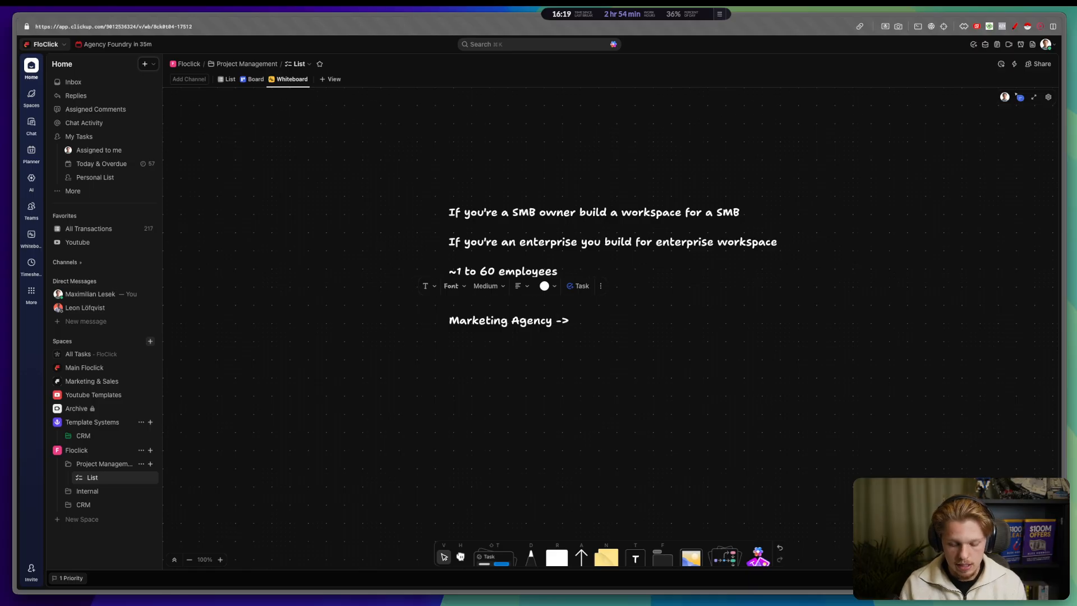
pyautogui.write("Let's say 15 emp")
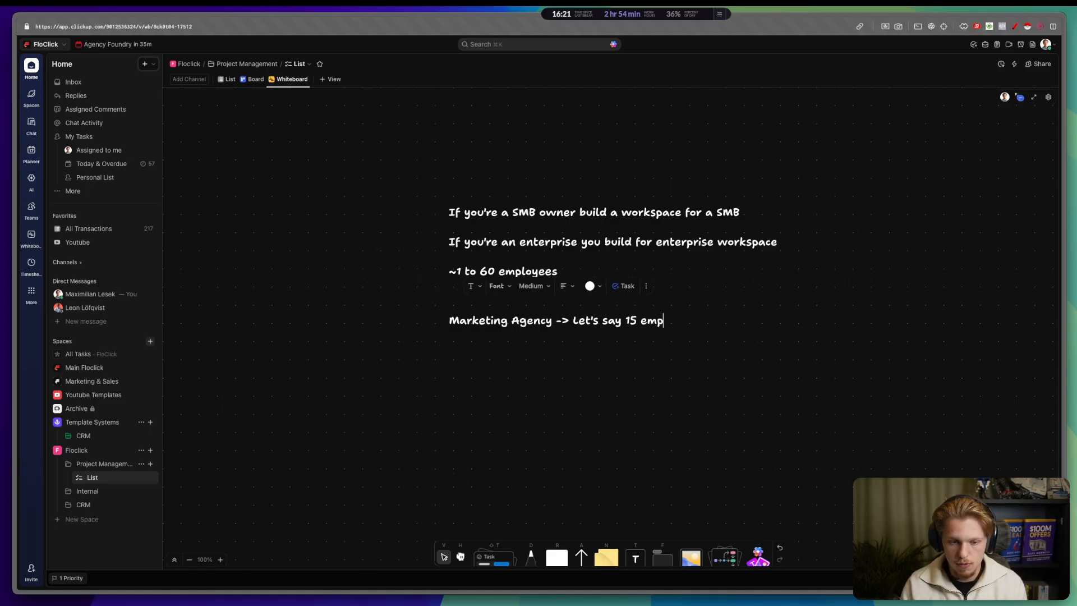
pyautogui.write('loyees')
# Step: Add a second line reading "SEO & Website dev" and move the agency text block to the upper left of the SMB notes
pyautogui.press('Return')
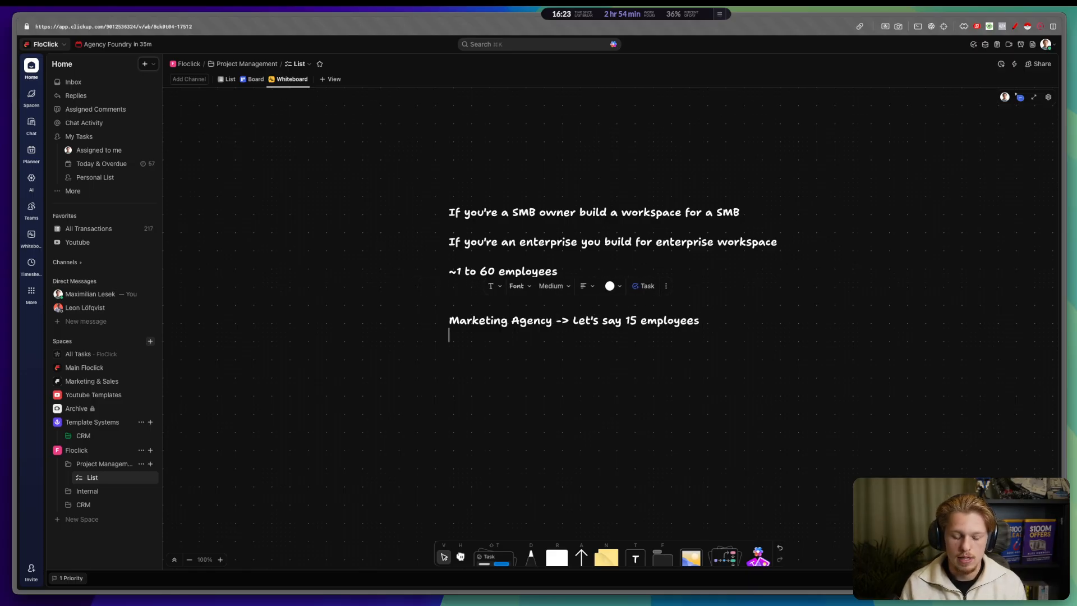
pyautogui.write('SEO ')
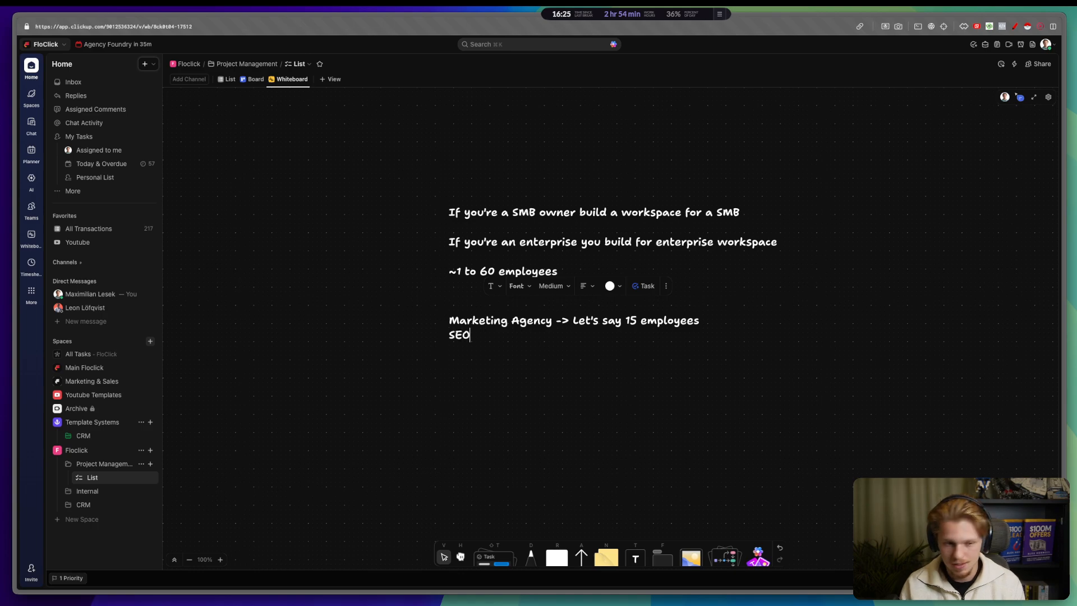
pyautogui.write('& Website deve')
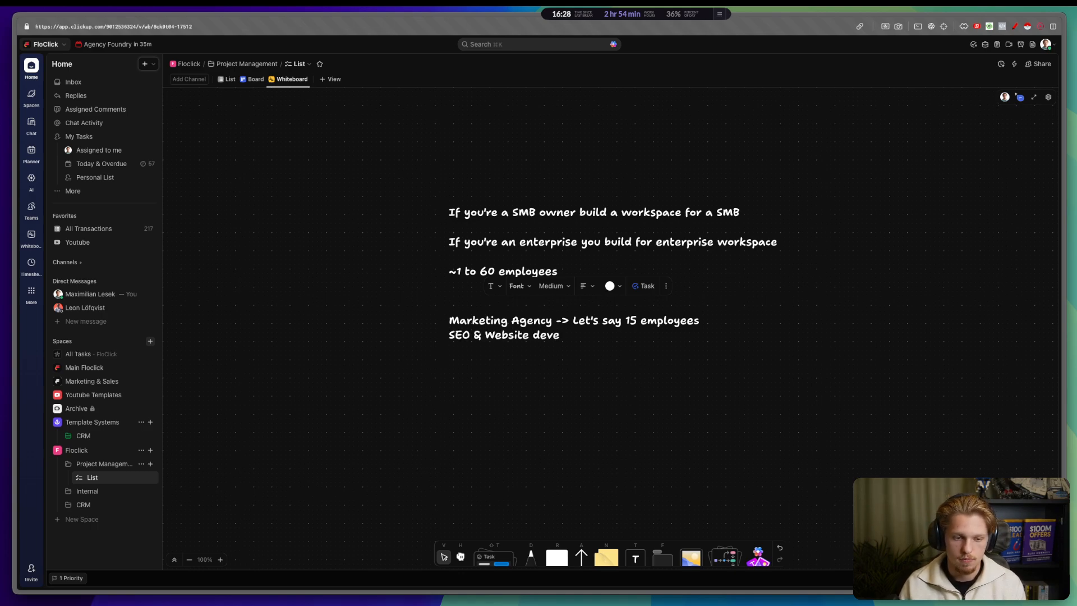
pyautogui.press('BackSpace')
pyautogui.press('Escape')
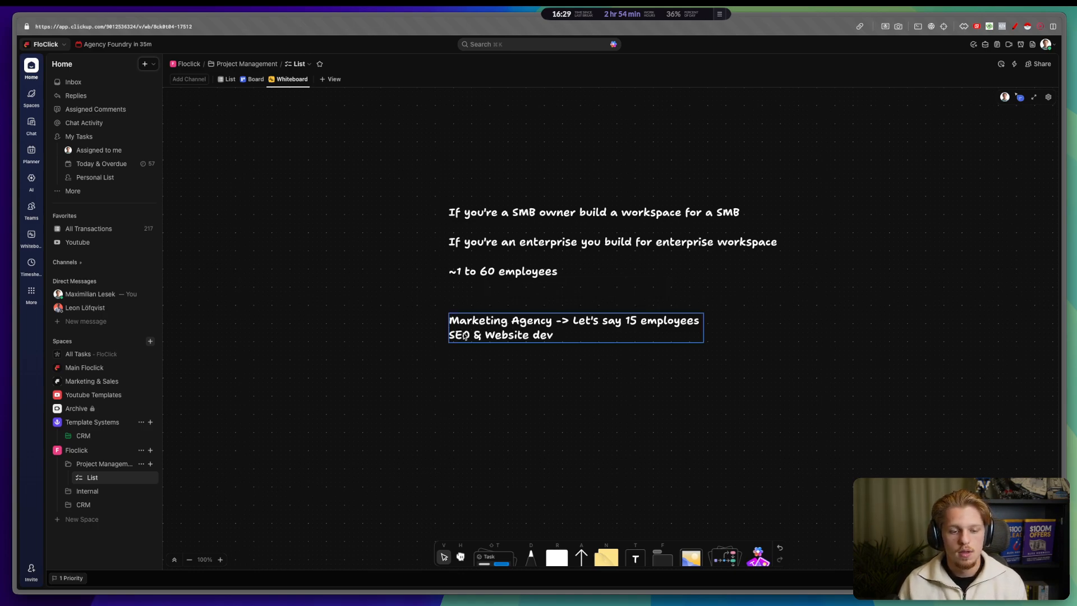
pyautogui.moveTo(460, 324); pyautogui.dragTo(202, 152)
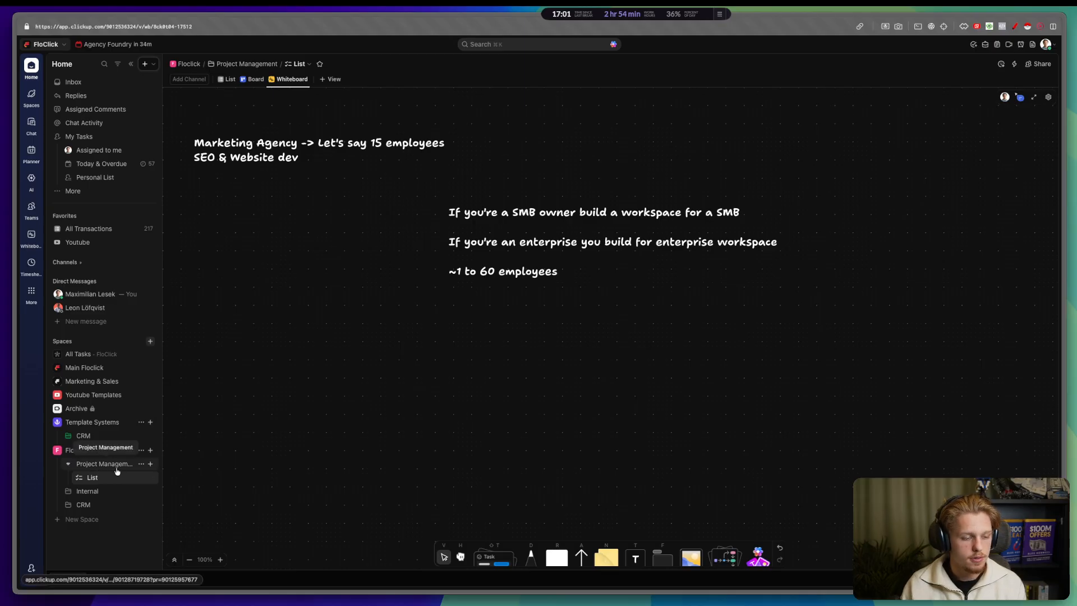
pyautogui.click(141, 478)
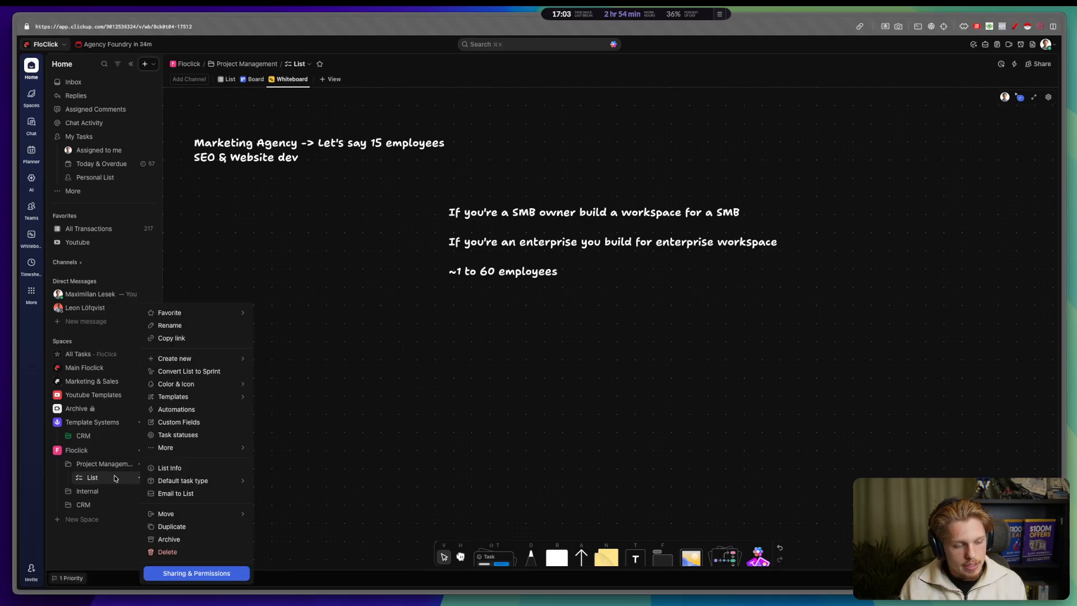
pyautogui.click(115, 478)
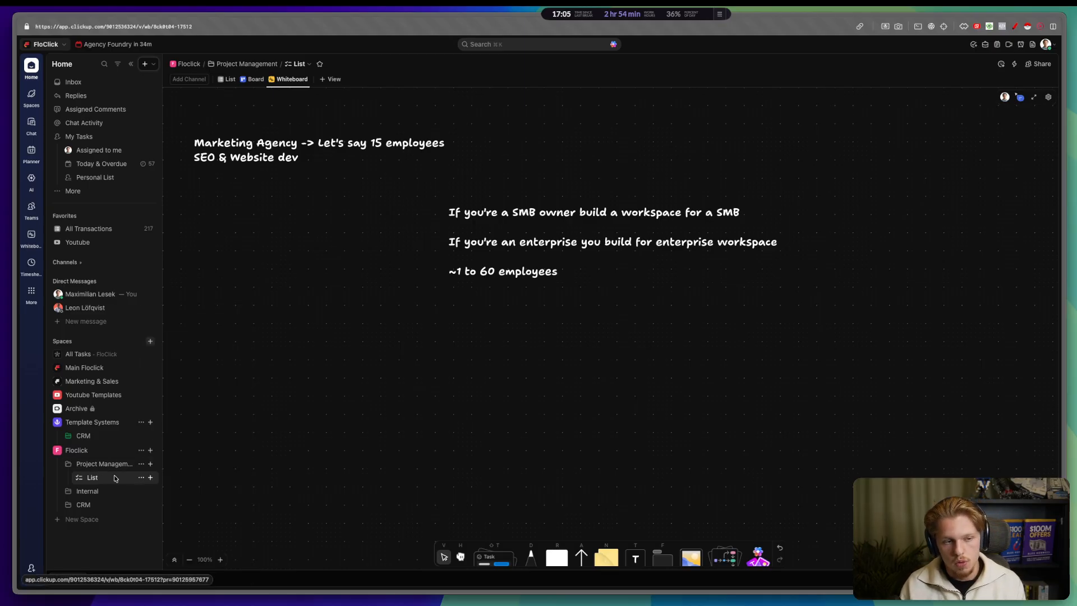
pyautogui.click(335, 137)
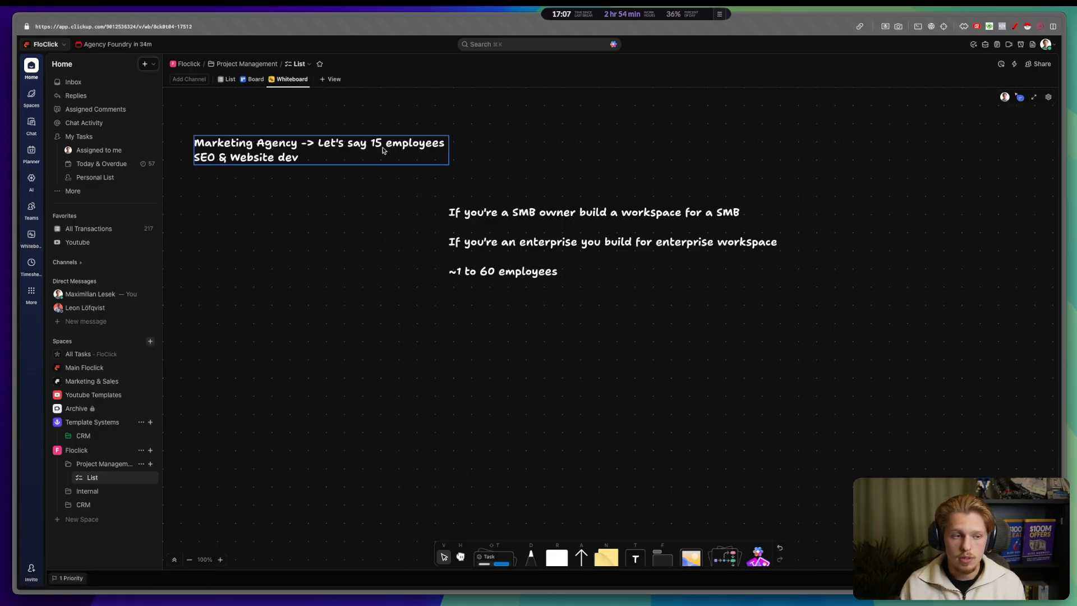
pyautogui.click(171, 168)
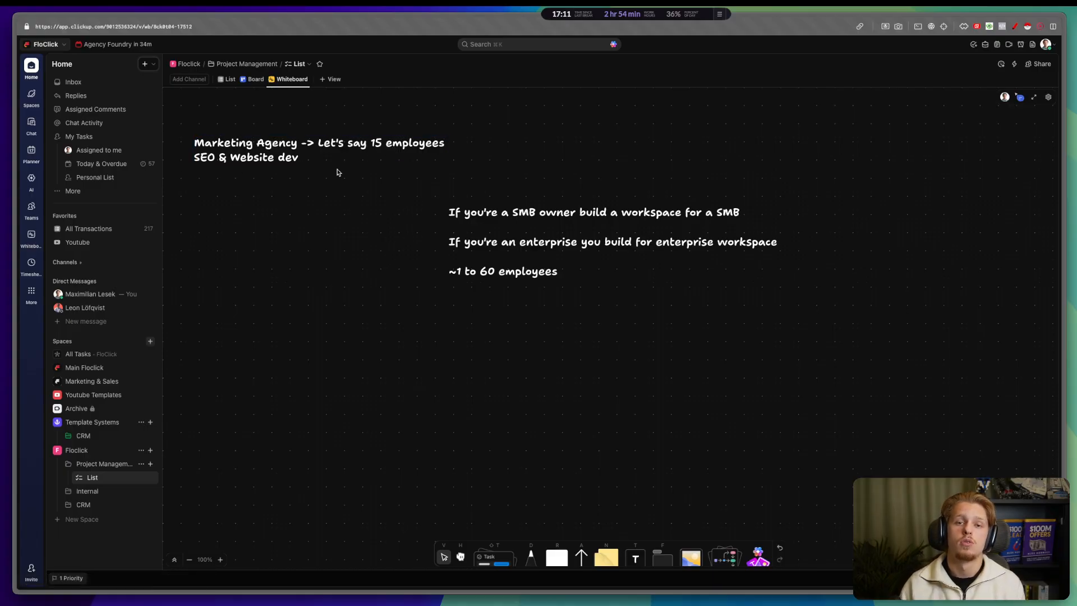
# Step: Rename the list in the Project Management folder to "SEO Foundation"
pyautogui.click(141, 477)
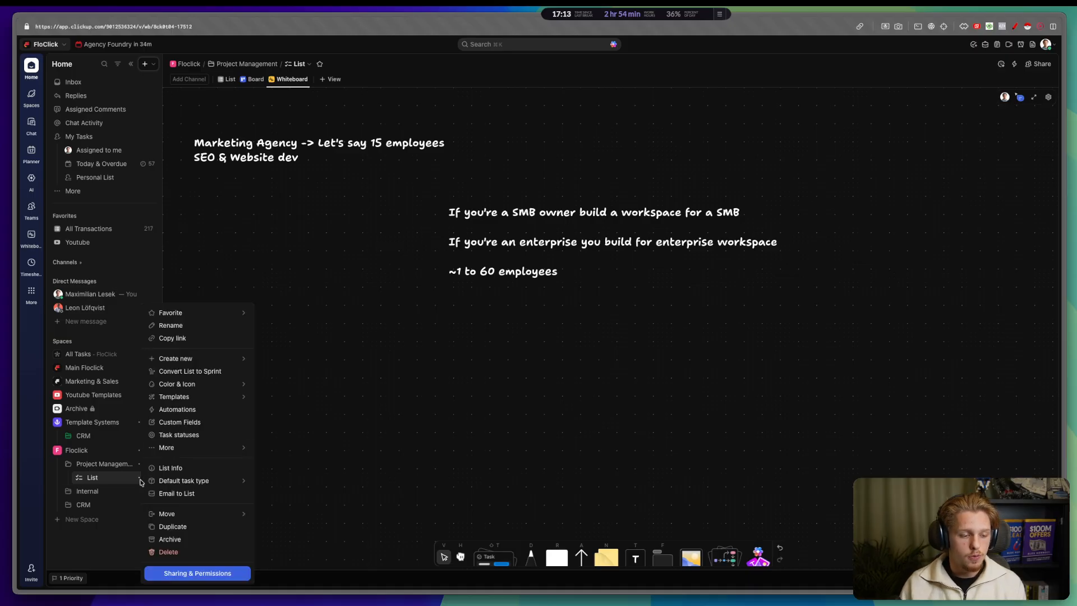
pyautogui.click(169, 324)
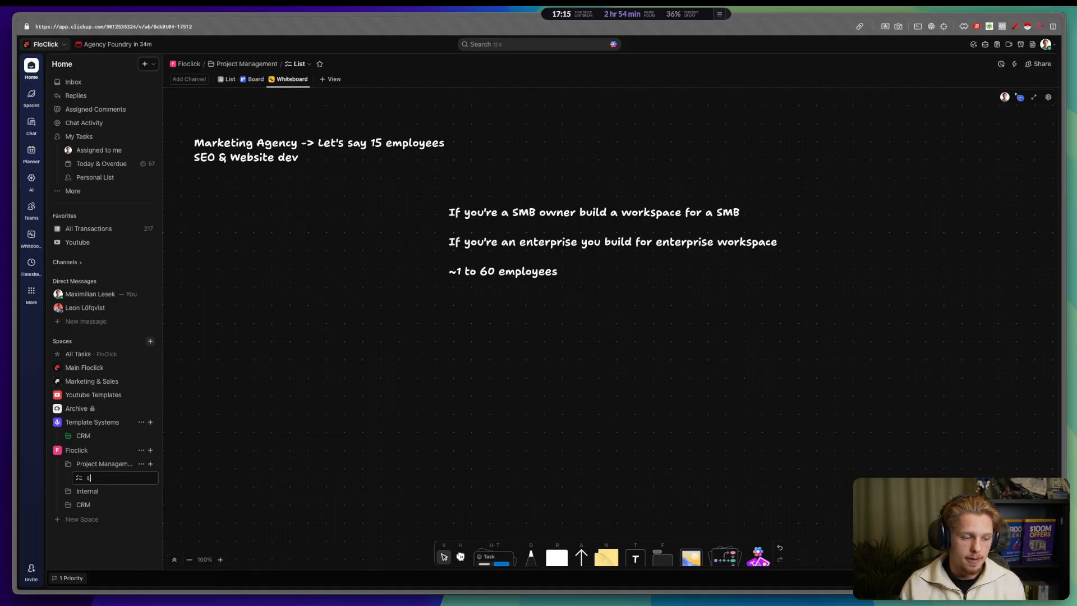
pyautogui.press('BackSpace')
pyautogui.write('SEO Foundatio')
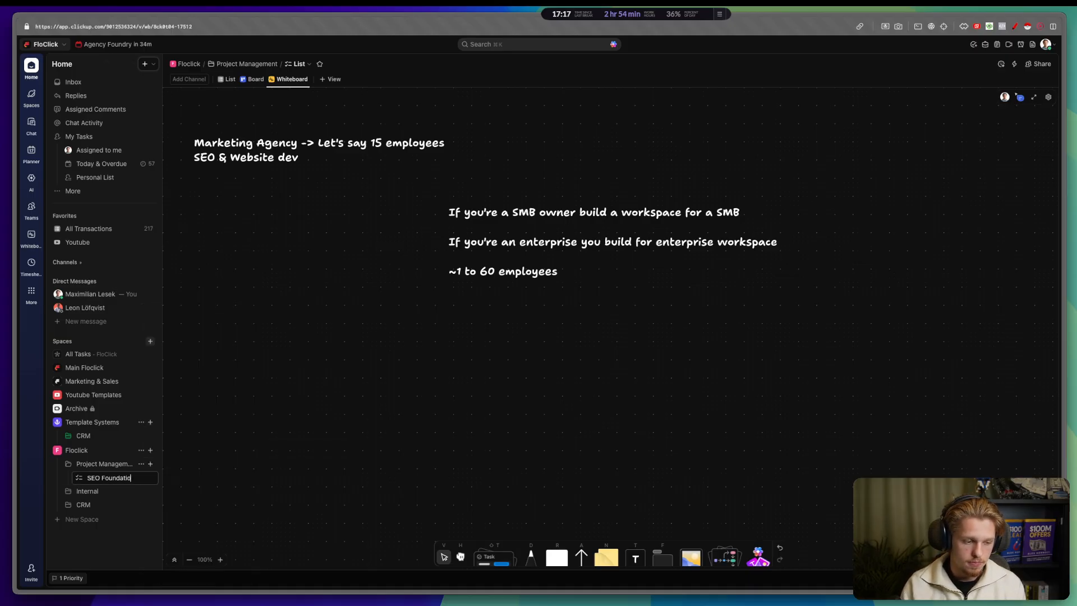
pyautogui.write('n')
pyautogui.press('Return')
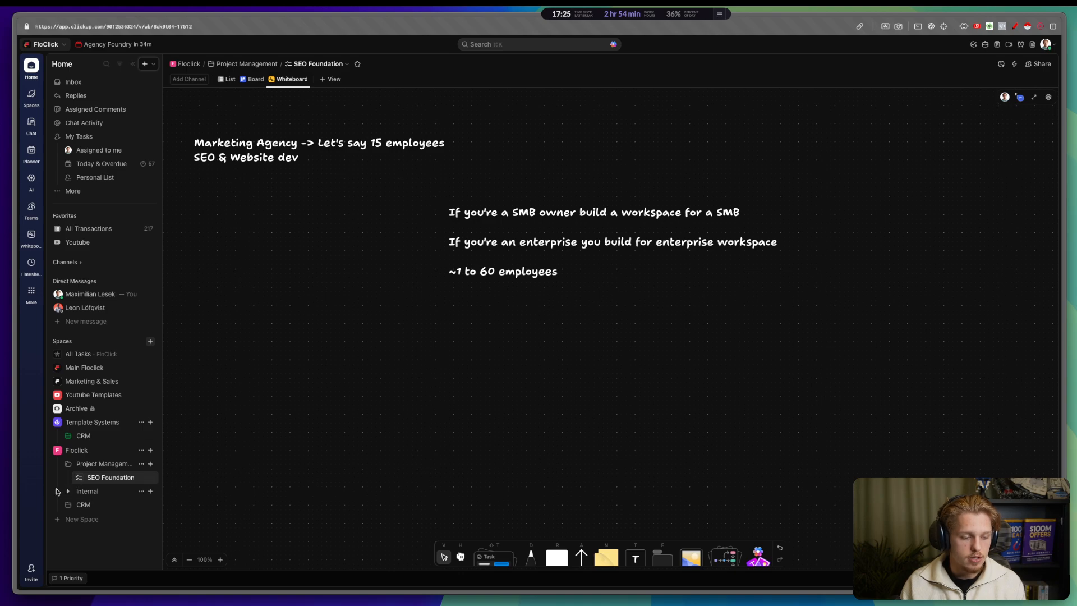
# Step: Search the icons for "glo" and give the SEO Foundation list the globe icon
pyautogui.click(79, 478)
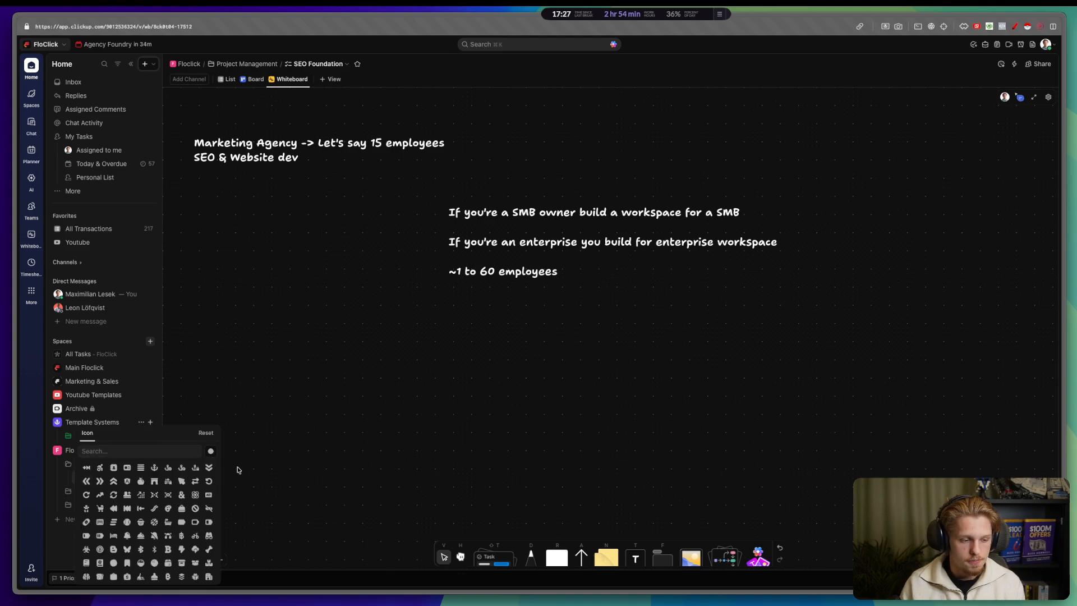
pyautogui.click(151, 450)
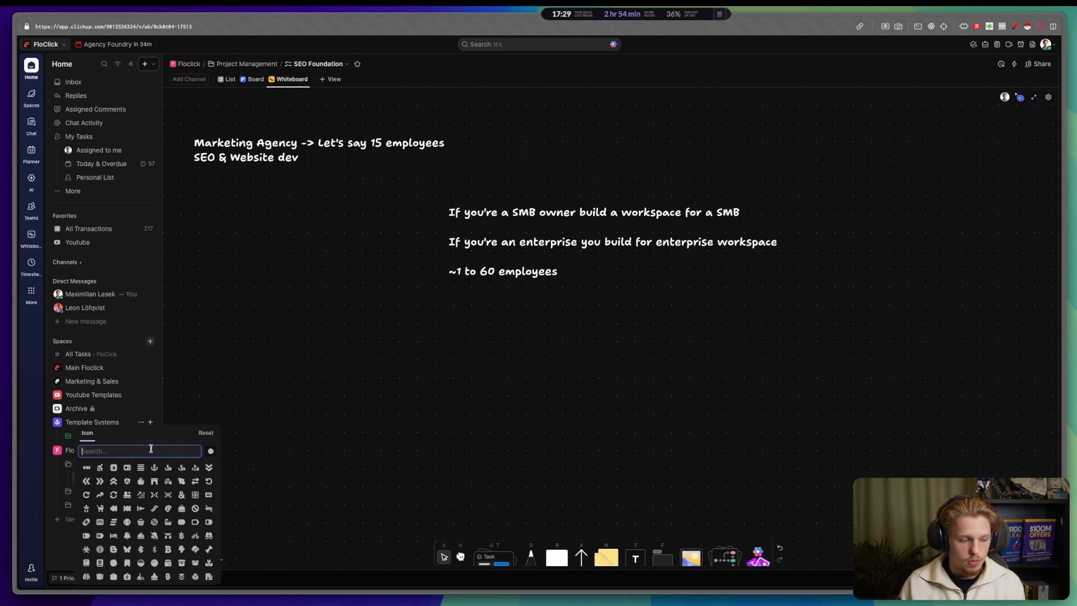
pyautogui.write('glo')
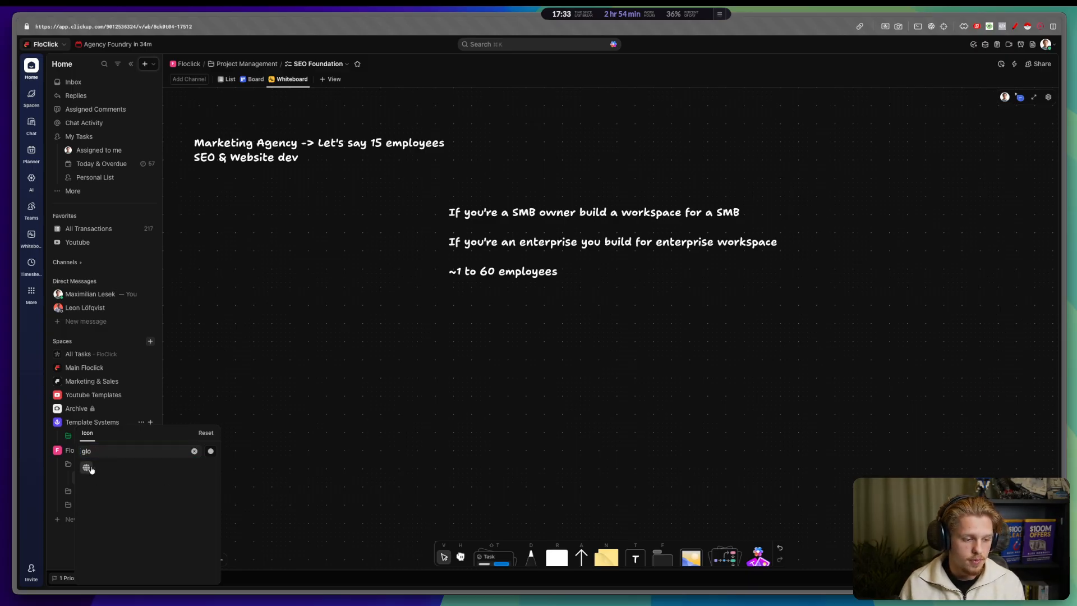
pyautogui.click(168, 467)
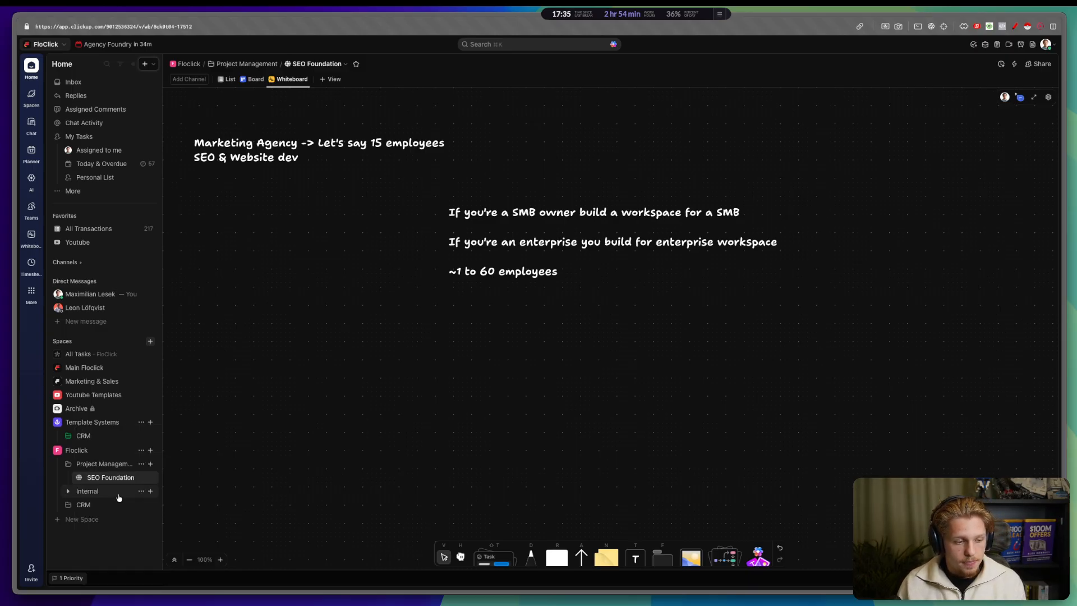
# Step: Mark the SEO Foundation list with a blue on-screen annotation stroke and clear the annotation
pyautogui.hotkey('ctrl', 'a')
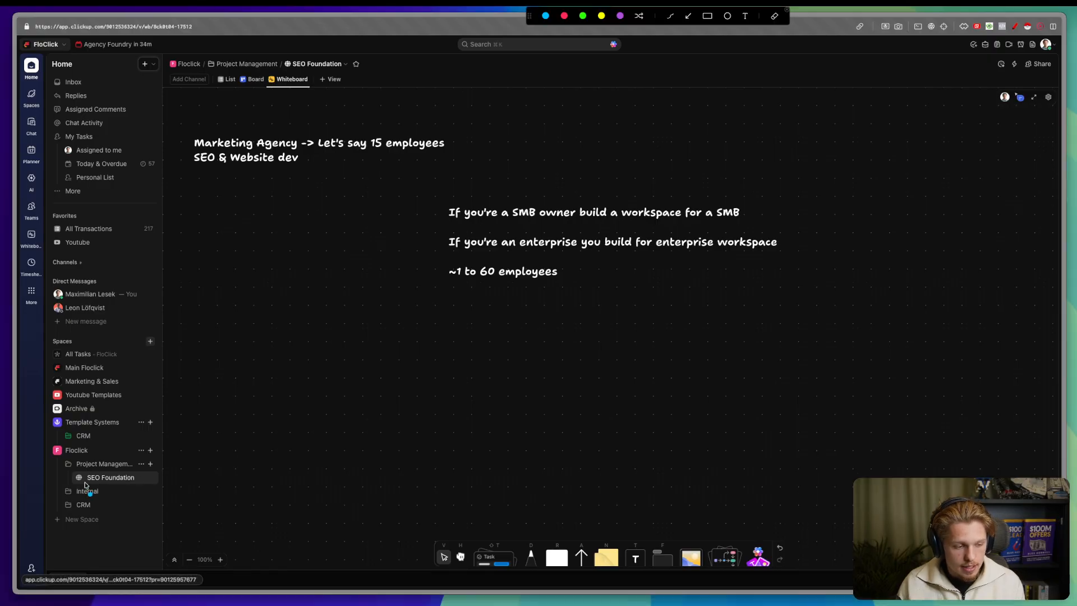
pyautogui.moveTo(79, 473); pyautogui.dragTo(123, 473)
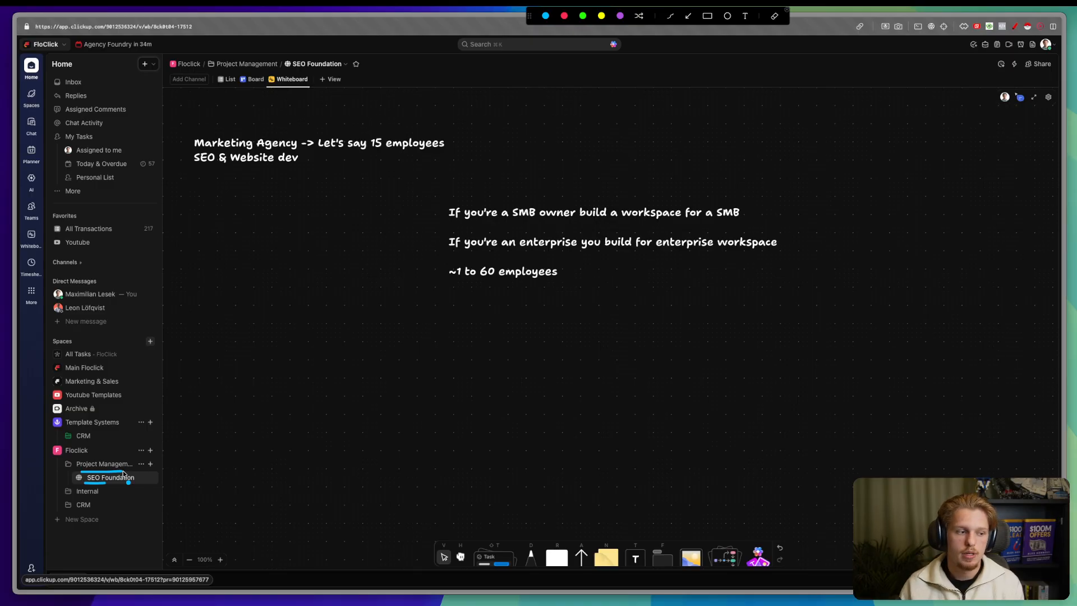
pyautogui.press('Escape')
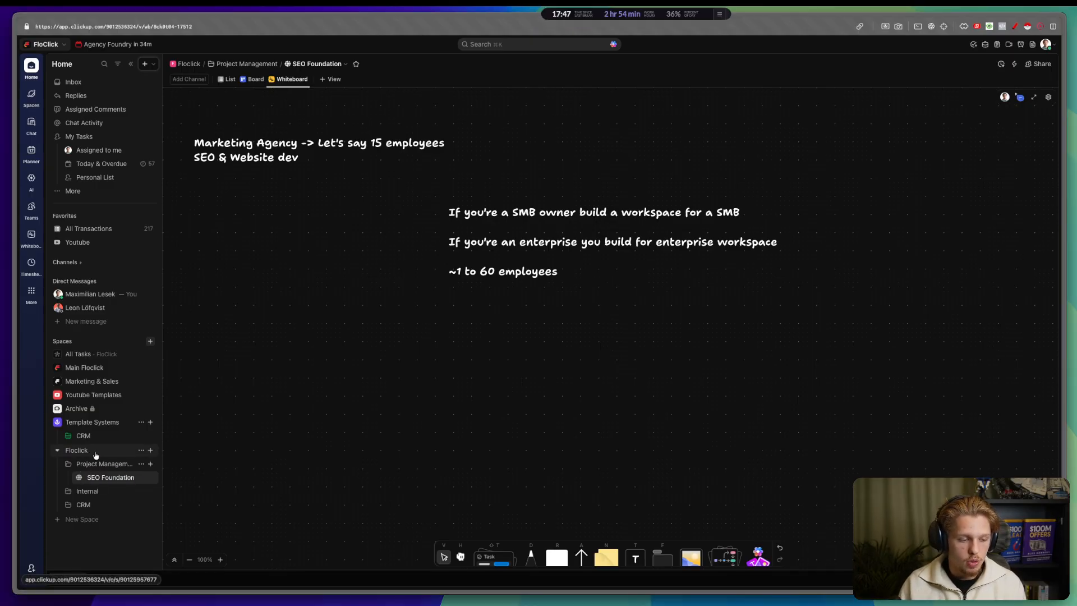
# Step: View the Floclick space overview and expand the space's folder tree again
pyautogui.click(94, 452)
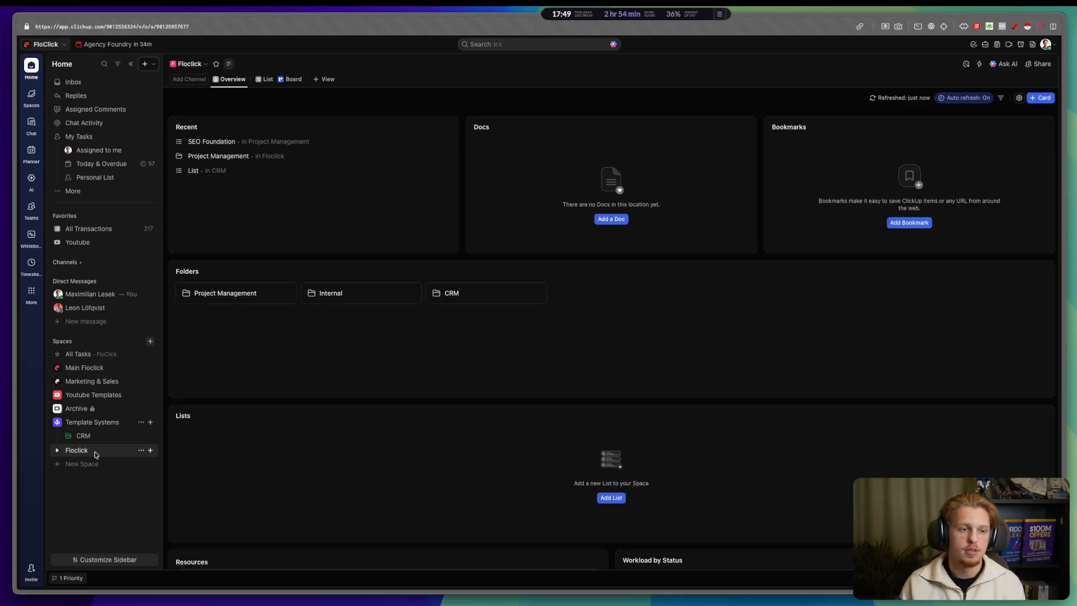
pyautogui.press('super+s')
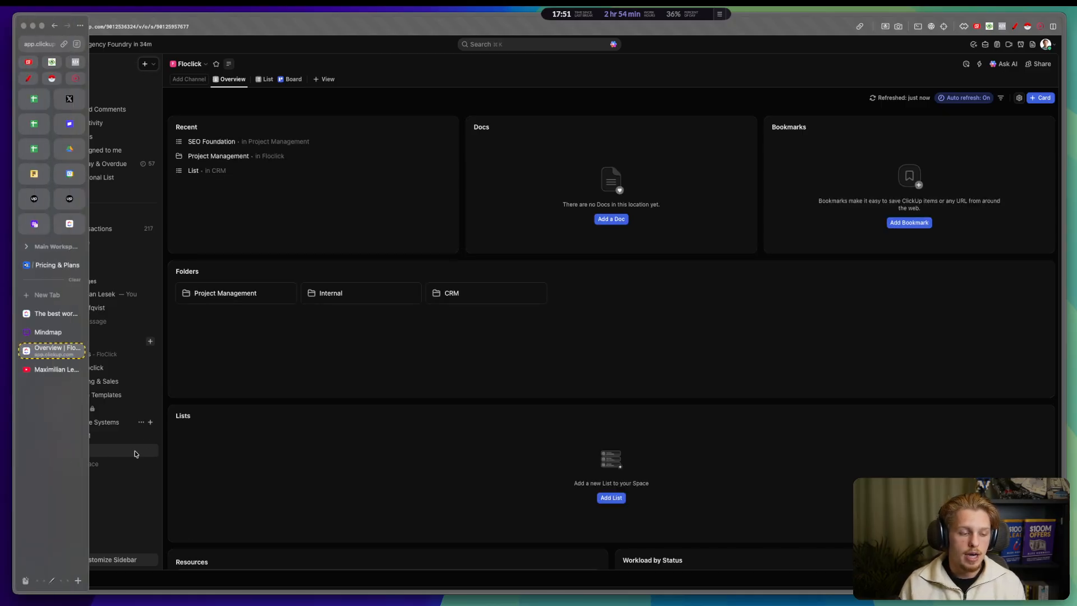
pyautogui.click(58, 450)
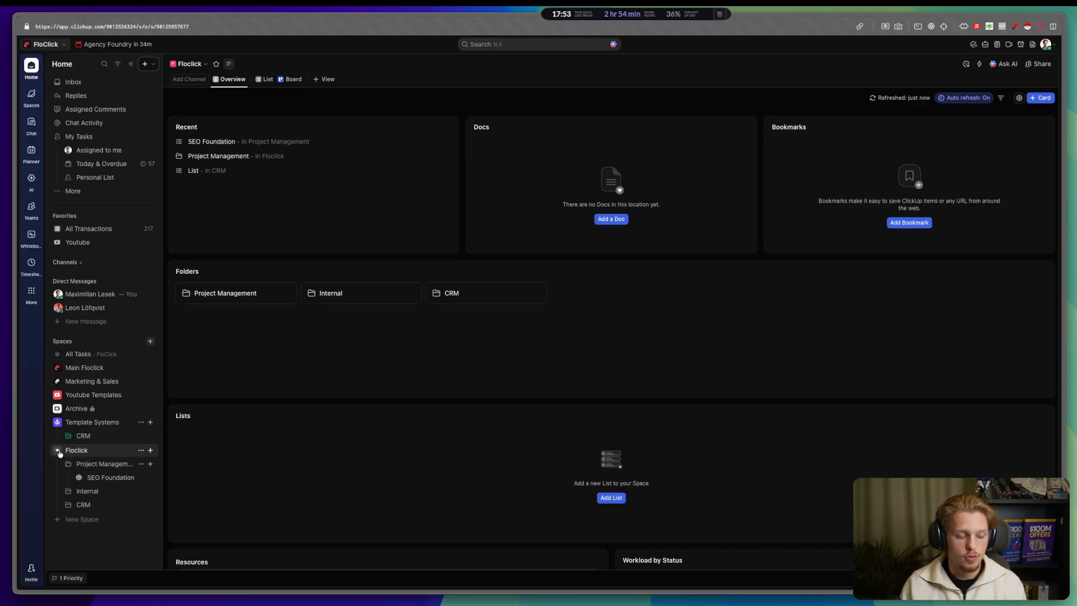
# Step: Show the SEO Foundation list in List view and narrow its Name column to about half the original width
pyautogui.click(109, 476)
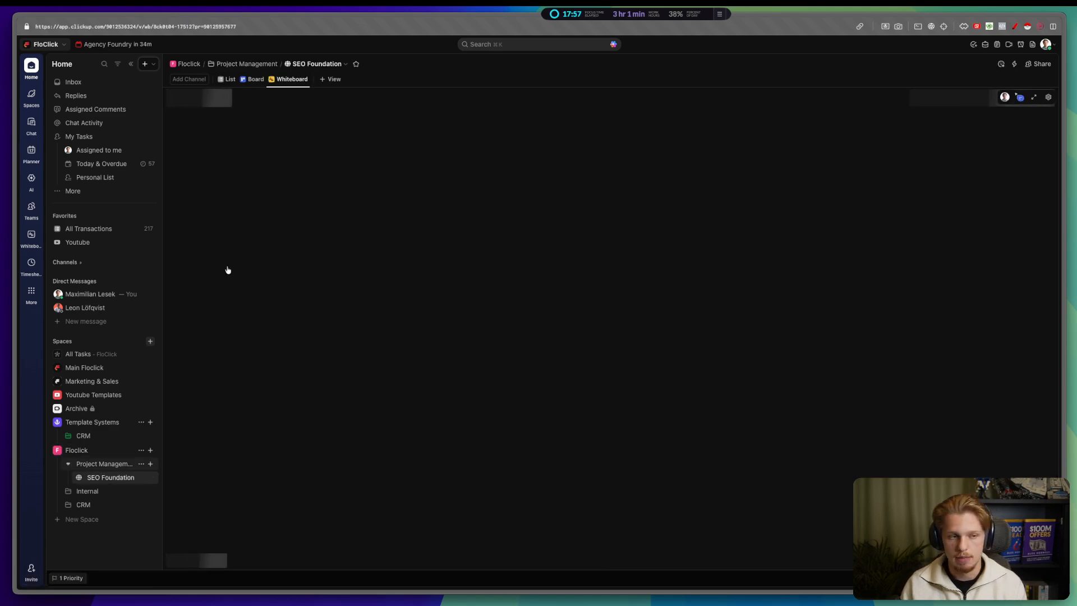
pyautogui.click(227, 79)
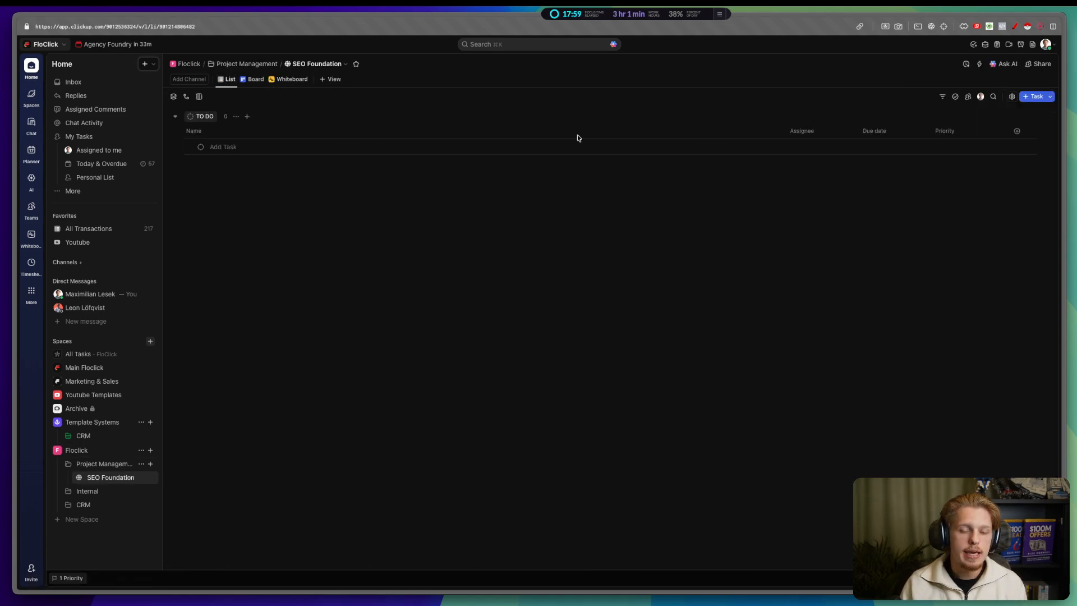
pyautogui.moveTo(785, 132); pyautogui.dragTo(387, 134)
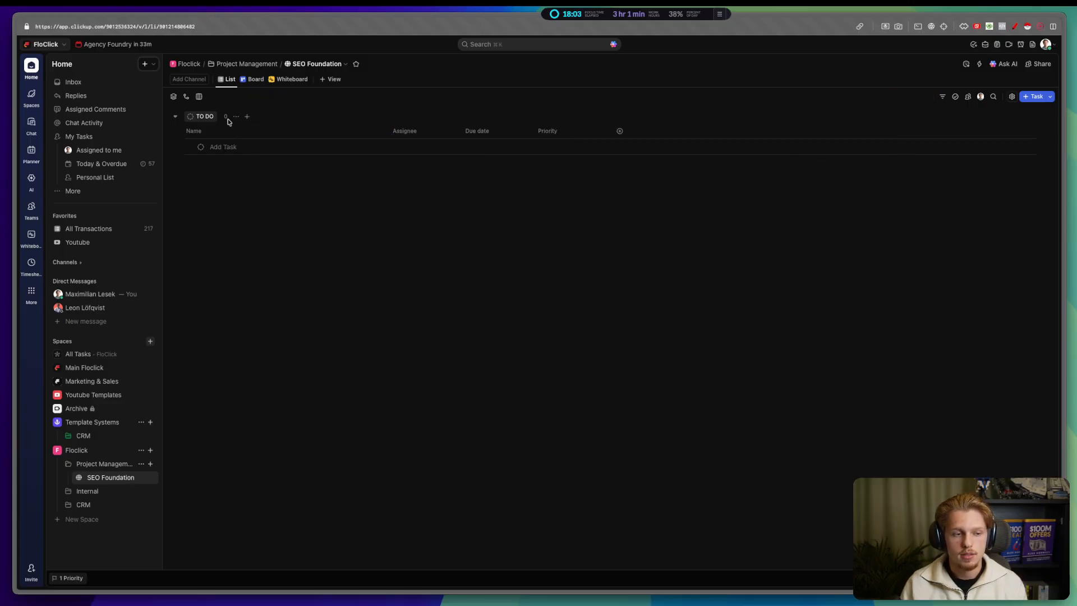
# Step: Add a task named "Floclick" under To Do in the SEO Foundation list and assign it to yourself
pyautogui.click(214, 145)
pyautogui.click(215, 145)
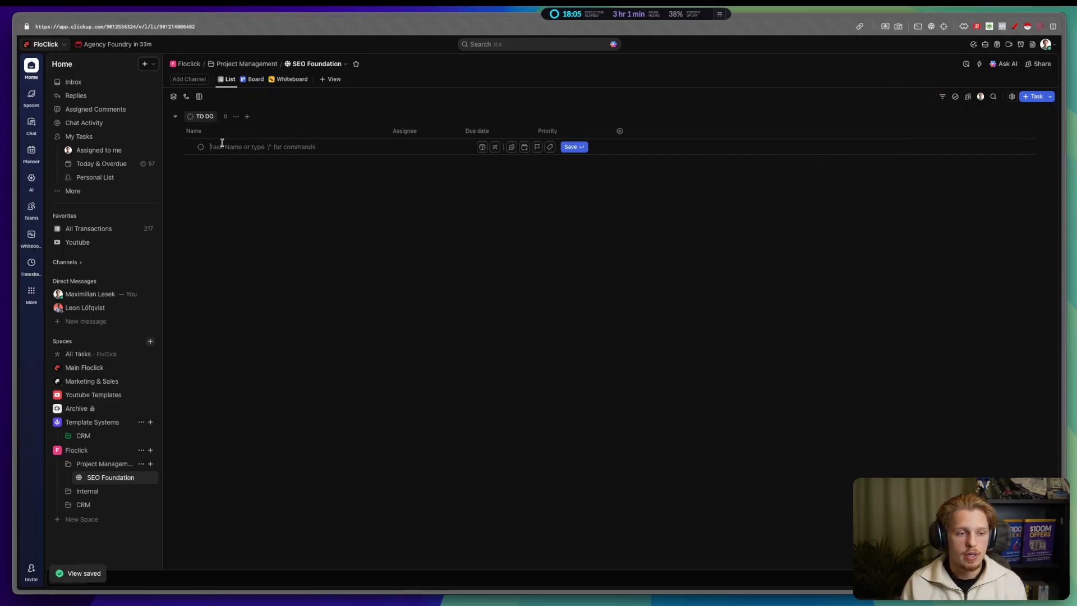
pyautogui.write('Rloclick')
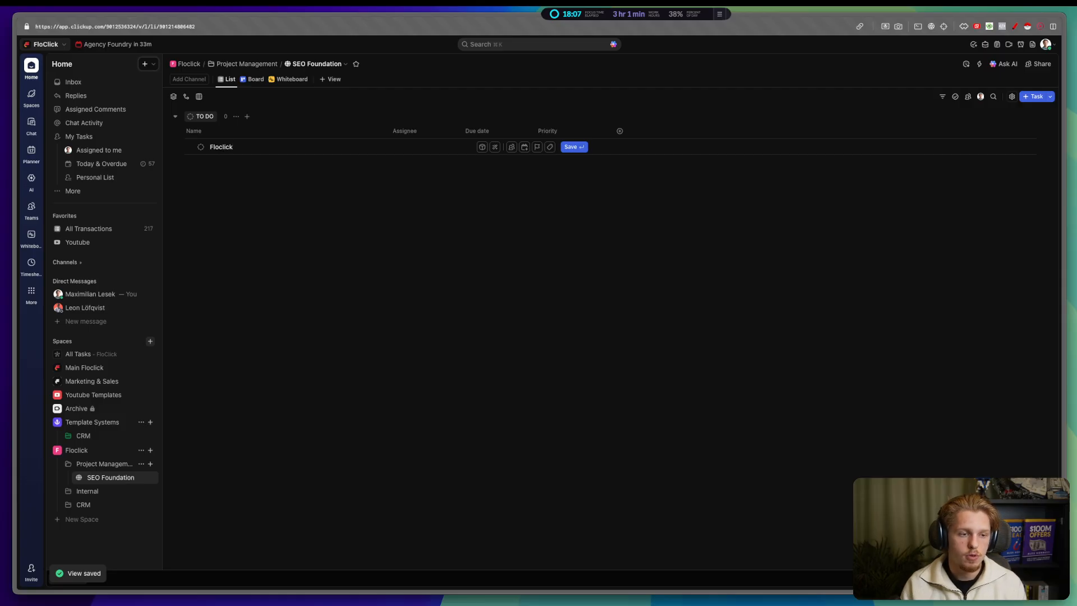
pyautogui.press('Return')
pyautogui.click(426, 146)
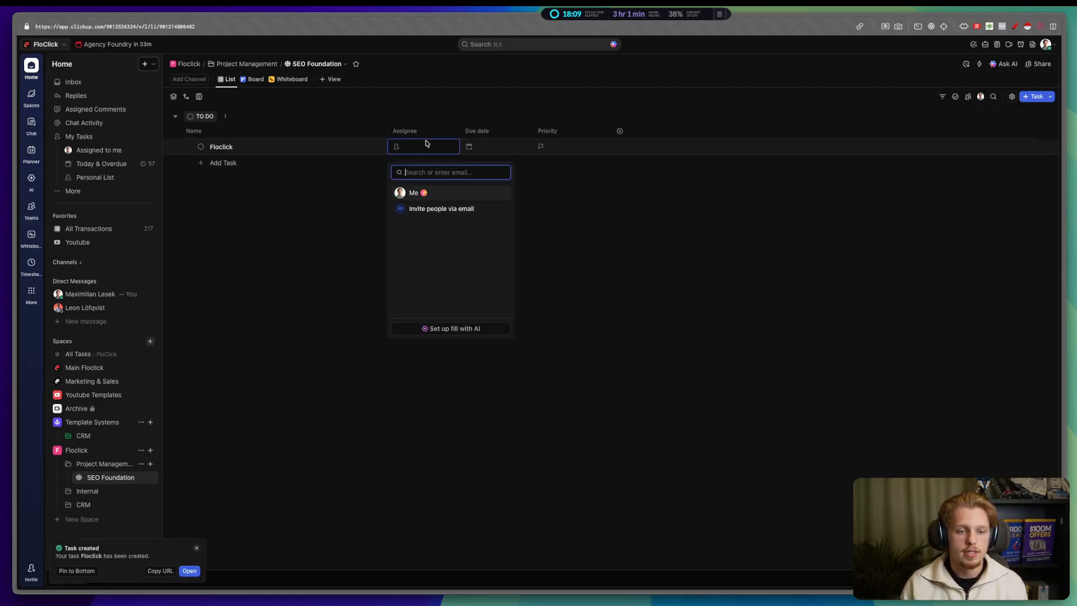
pyautogui.click(449, 193)
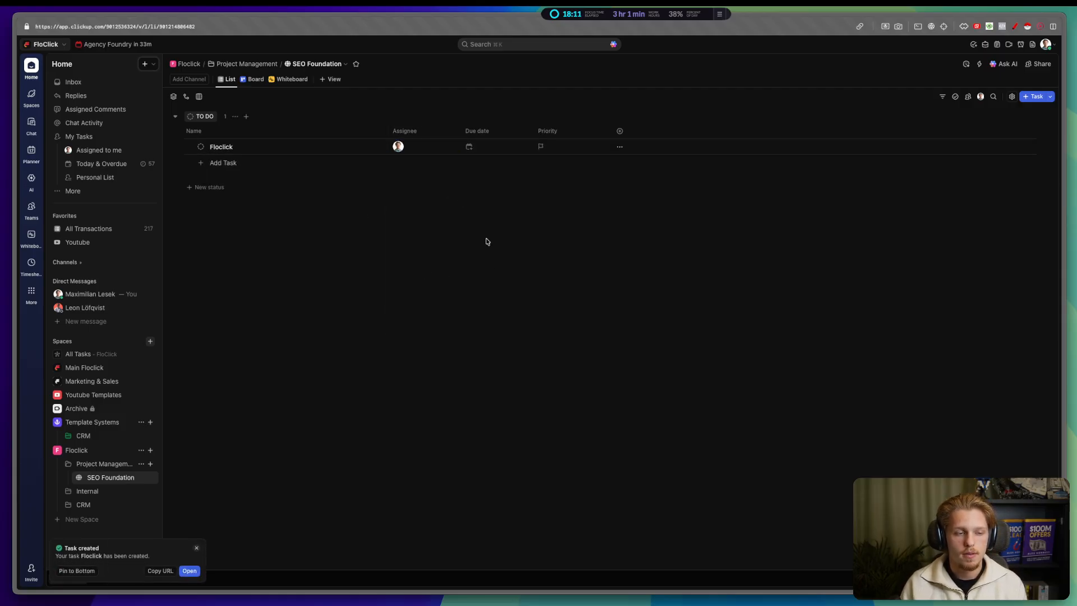
# Step: Mark the To Do group, the Internal folder and the Floclick task with on-screen annotation strokes, clearing the strokes each time
pyautogui.hotkey('ctrl', 'alt', 'a')
pyautogui.moveTo(170, 111); pyautogui.dragTo(180, 180)
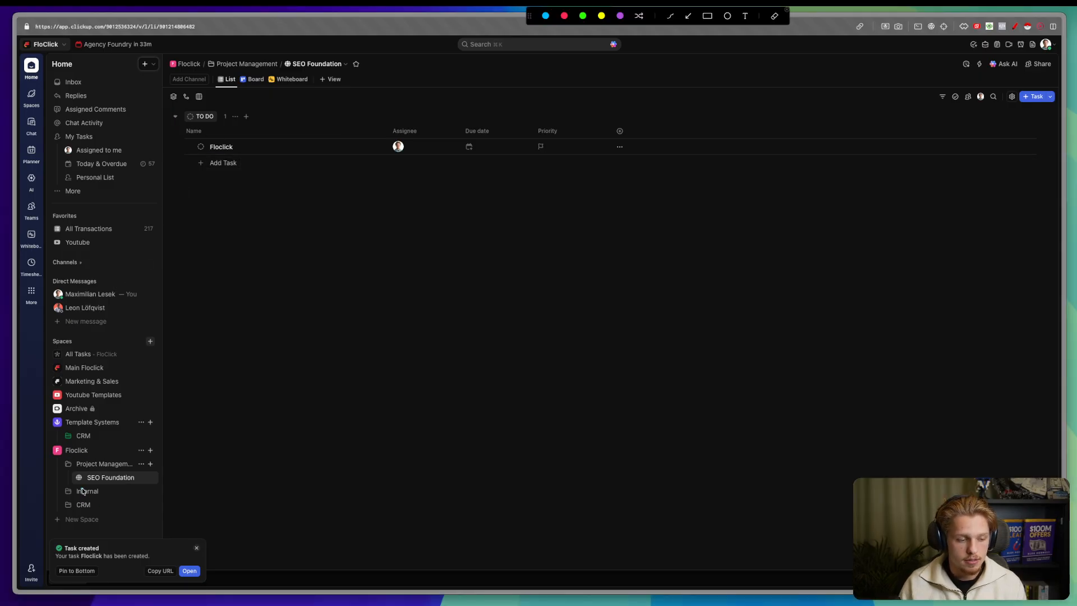
pyautogui.moveTo(82, 488); pyautogui.dragTo(106, 489)
pyautogui.press('Escape')
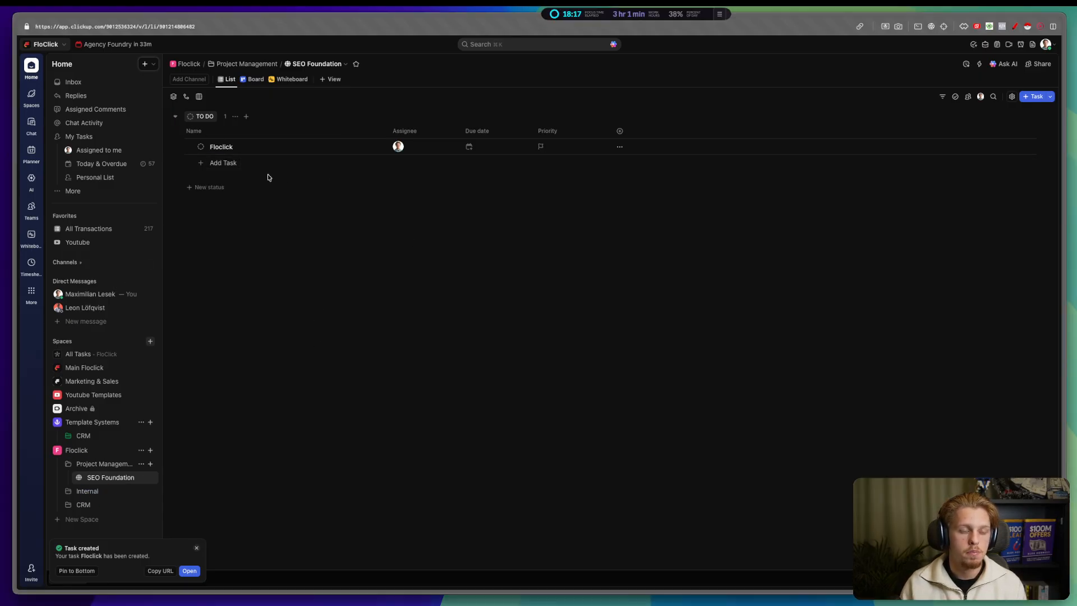
pyautogui.hotkey('ctrl', 'alt', 'a')
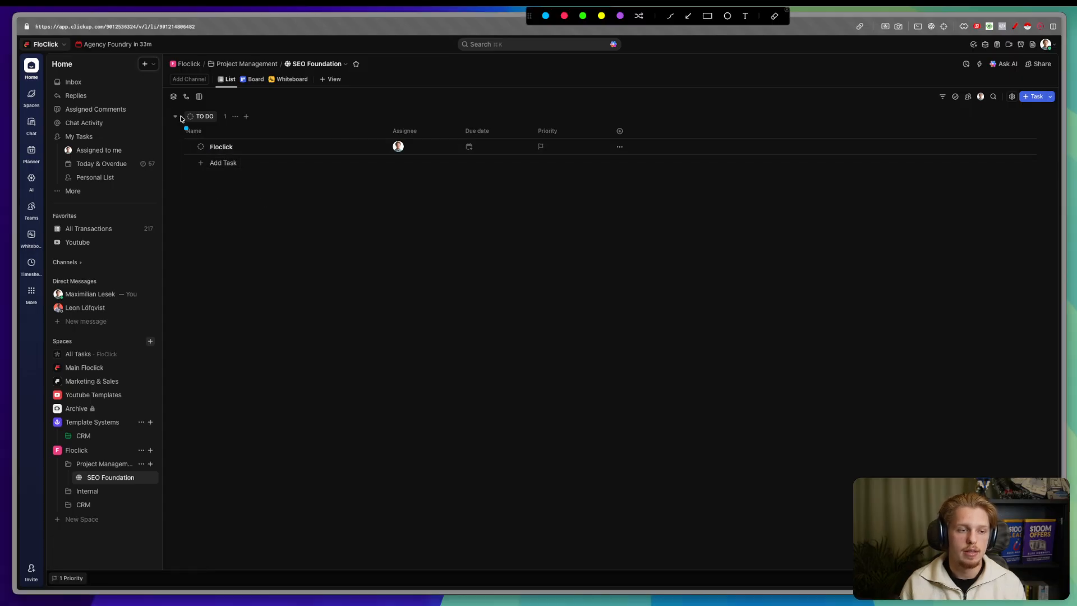
pyautogui.moveTo(174, 101)
pyautogui.mouseDown()
pyautogui.moveTo(171, 167)
pyautogui.moveTo(599, 177)
pyautogui.moveTo(654, 103)
pyautogui.moveTo(158, 106)
pyautogui.mouseUp()
pyautogui.press('Escape')
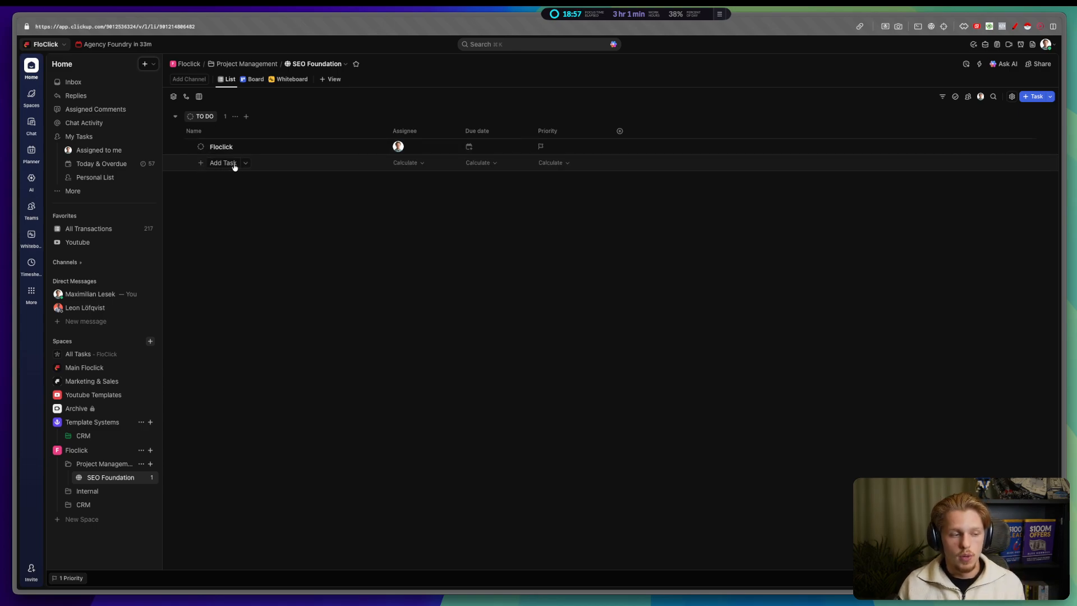
pyautogui.hotkey('ctrl', 'a')
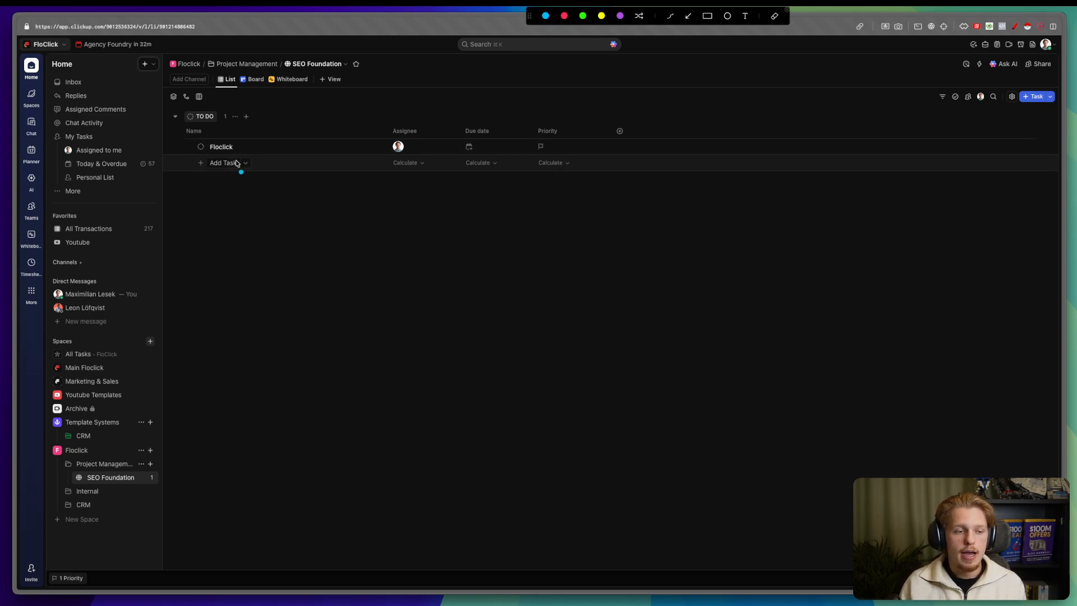
pyautogui.moveTo(206, 154); pyautogui.dragTo(227, 154)
pyautogui.press('Escape')
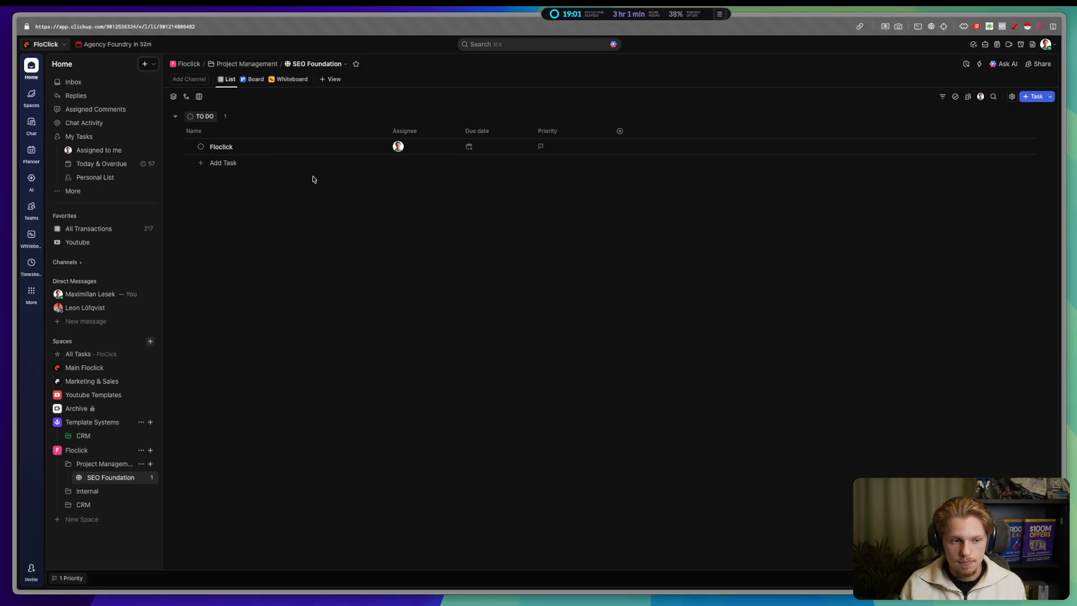
# Step: Add a subtask named "Create a SEM Rush report" under the Floclick task in the SEO Foundation list
pyautogui.click(354, 147)
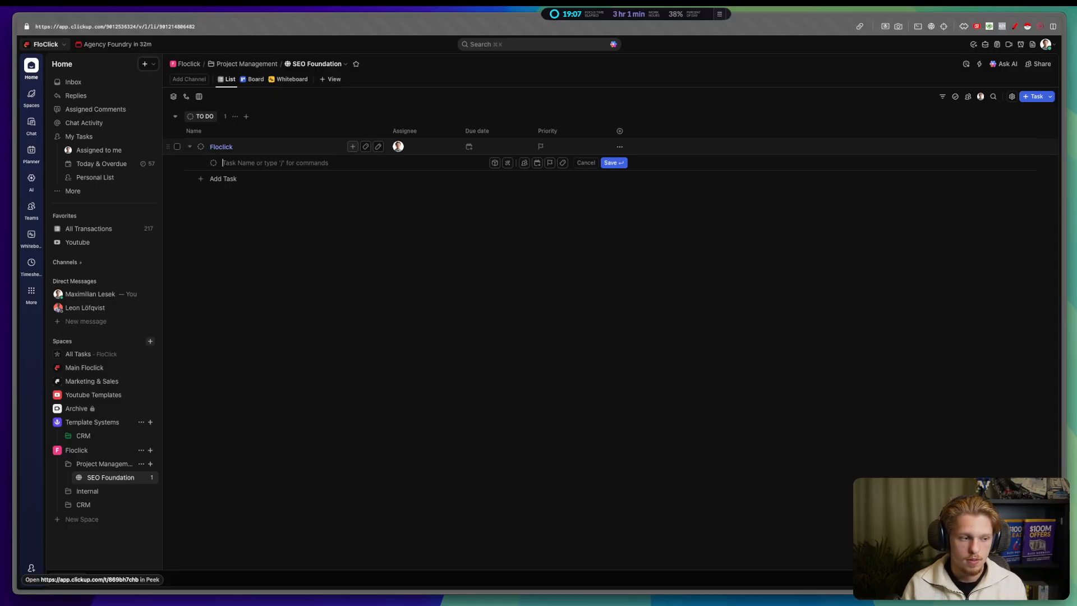
pyautogui.write('Create a S')
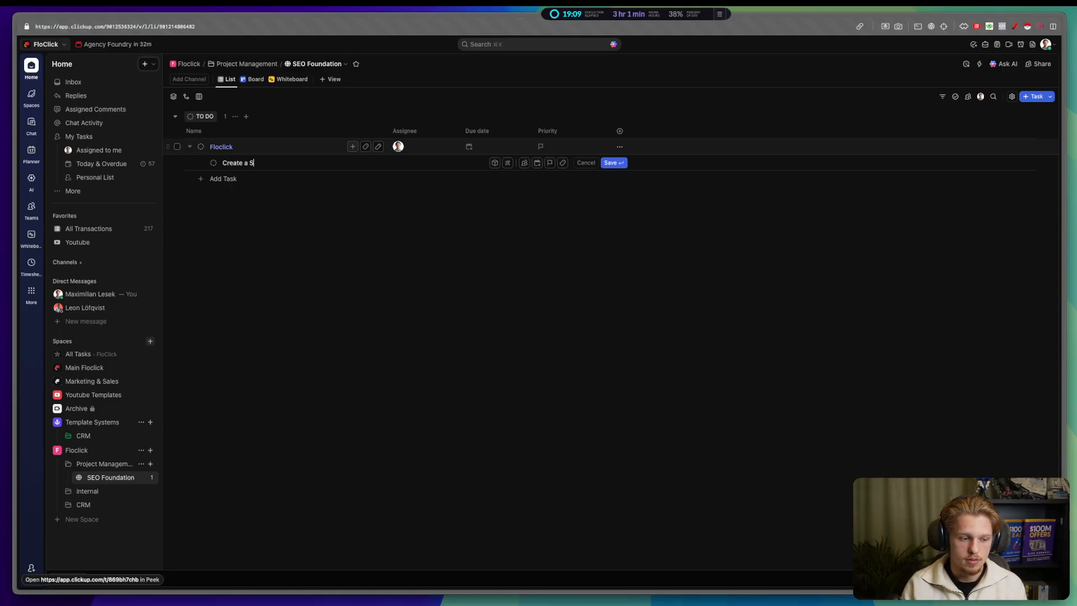
pyautogui.write('EM Rush rep')
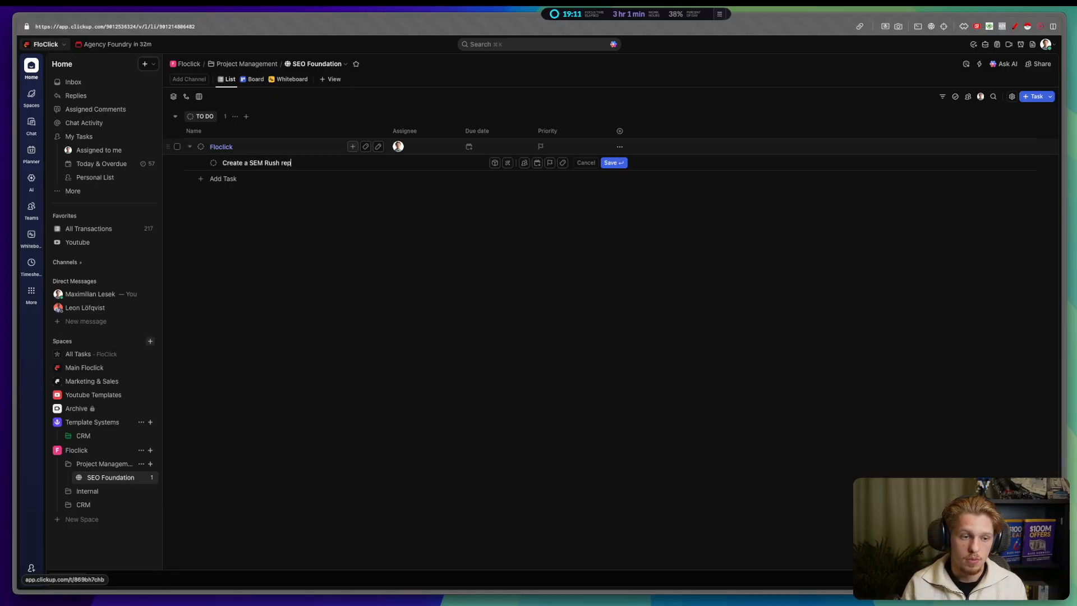
pyautogui.write('ort')
pyautogui.press('Return')
pyautogui.click(251, 254)
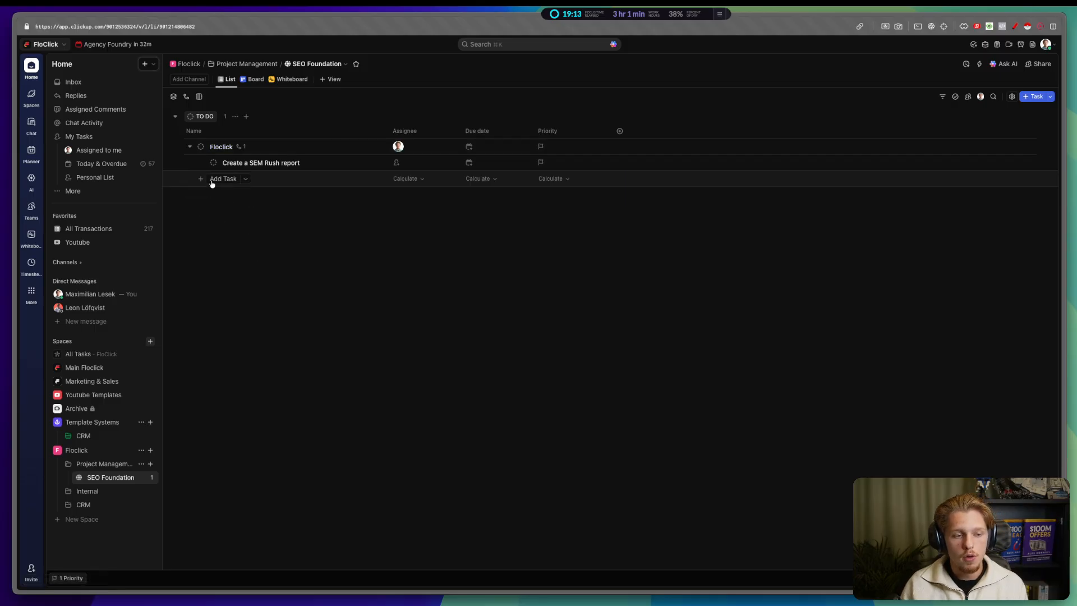
# Step: Add a separate top-level task named "Create a SEM rush report" under To Do in the SEO Foundation list
pyautogui.click(211, 180)
pyautogui.write('Create a')
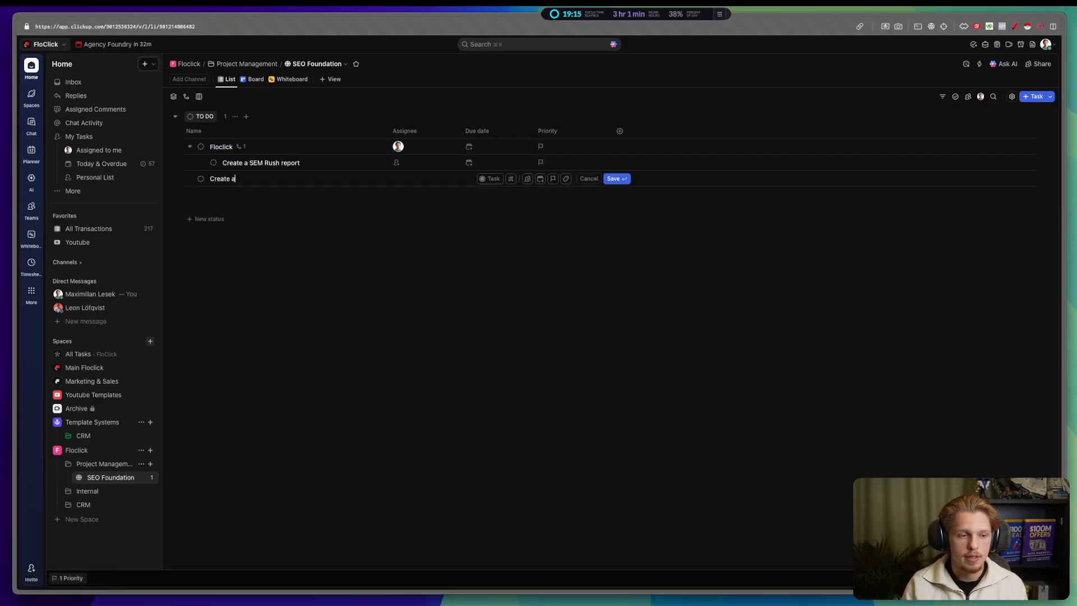
pyautogui.write(' SEM rush report')
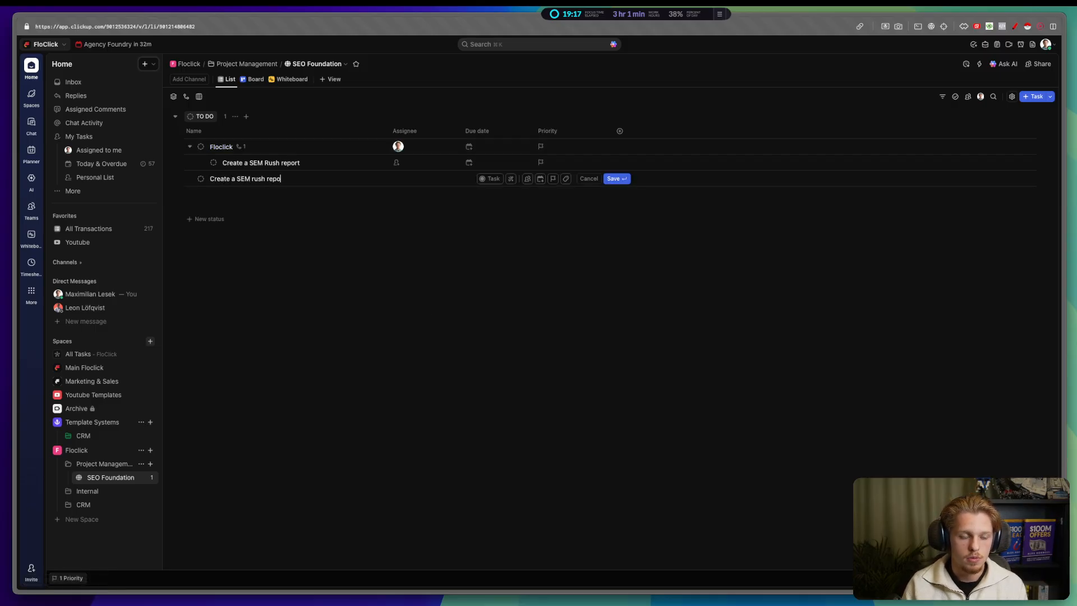
pyautogui.press('Return')
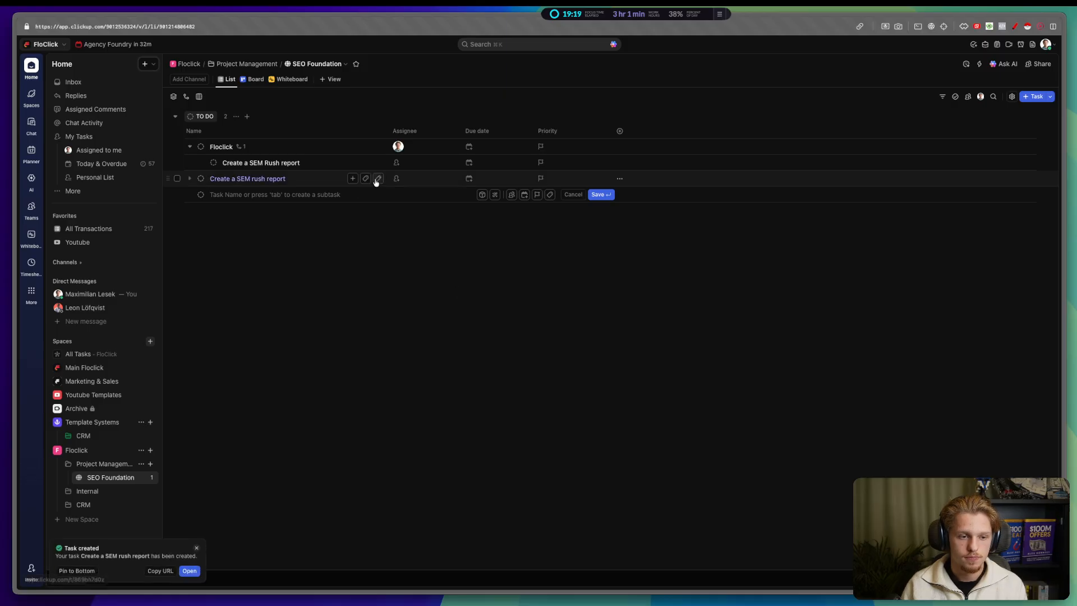
# Step: Rename the top-level report task as "Create a SEM rush report - Floclick"
pyautogui.click(374, 179)
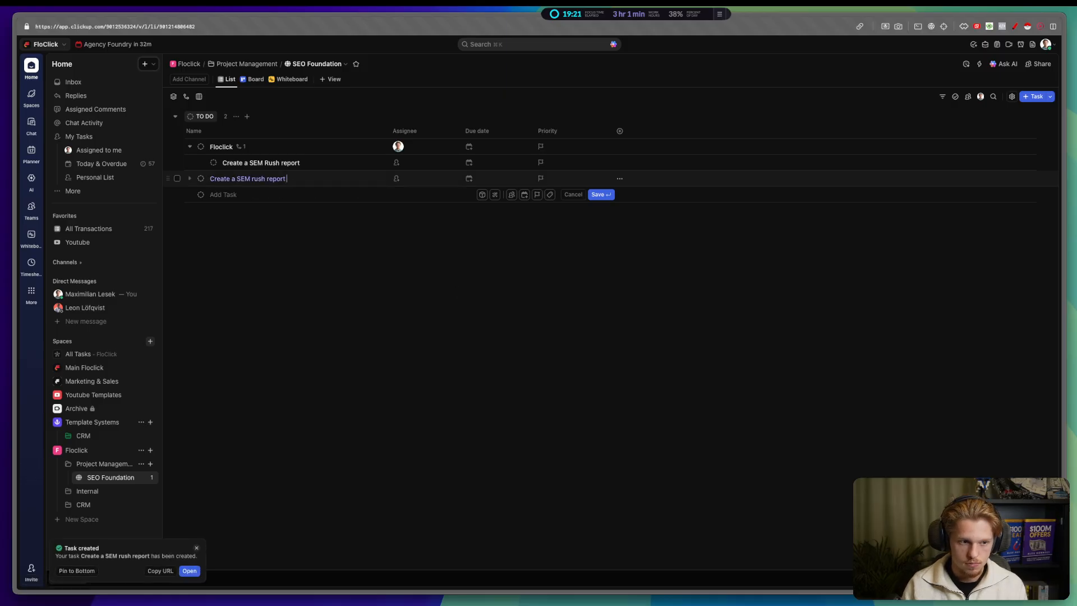
pyautogui.write('- Client N')
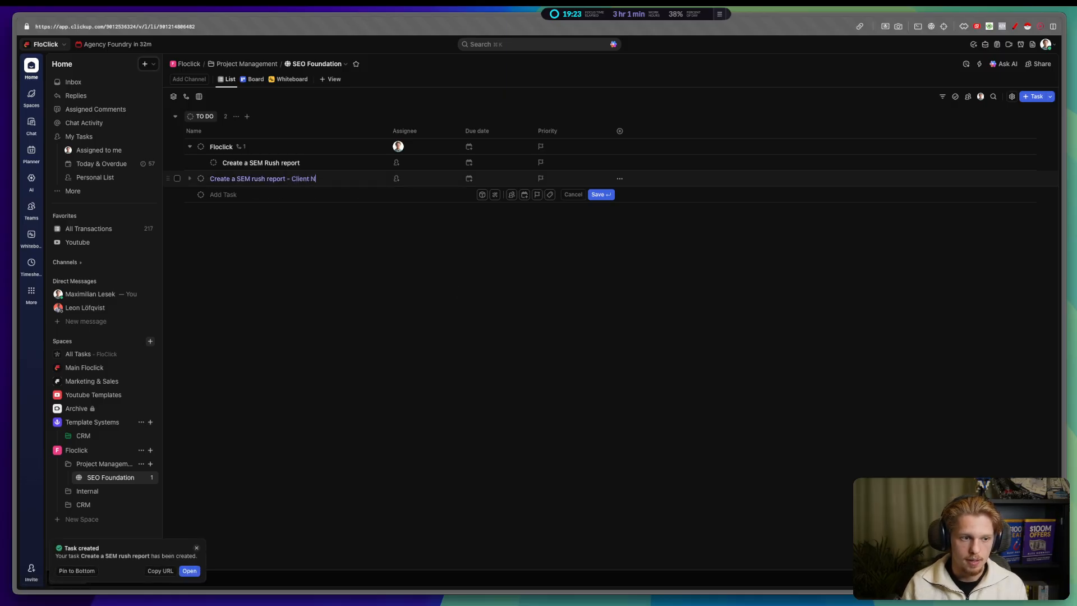
pyautogui.press('BackSpace')
pyautogui.press('BackSpace')
pyautogui.press('BackSpace')
pyautogui.press('BackSpace')
pyautogui.press('BackSpace')
pyautogui.press('BackSpace')
pyautogui.press('BackSpace')
pyautogui.press('BackSpace')
pyautogui.write('Floclick')
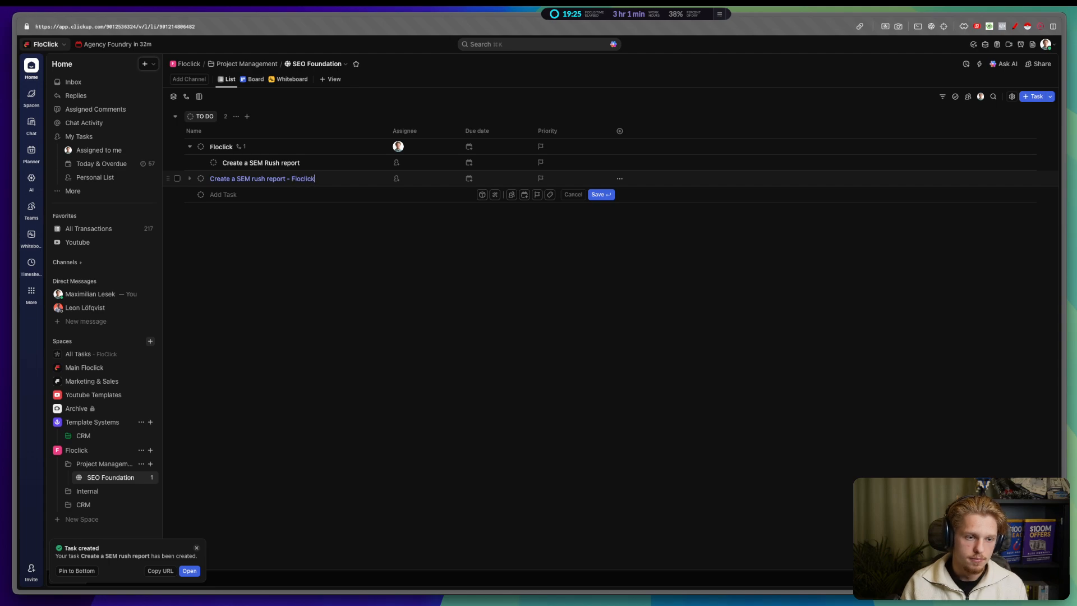
pyautogui.press('Return')
pyautogui.click(352, 179)
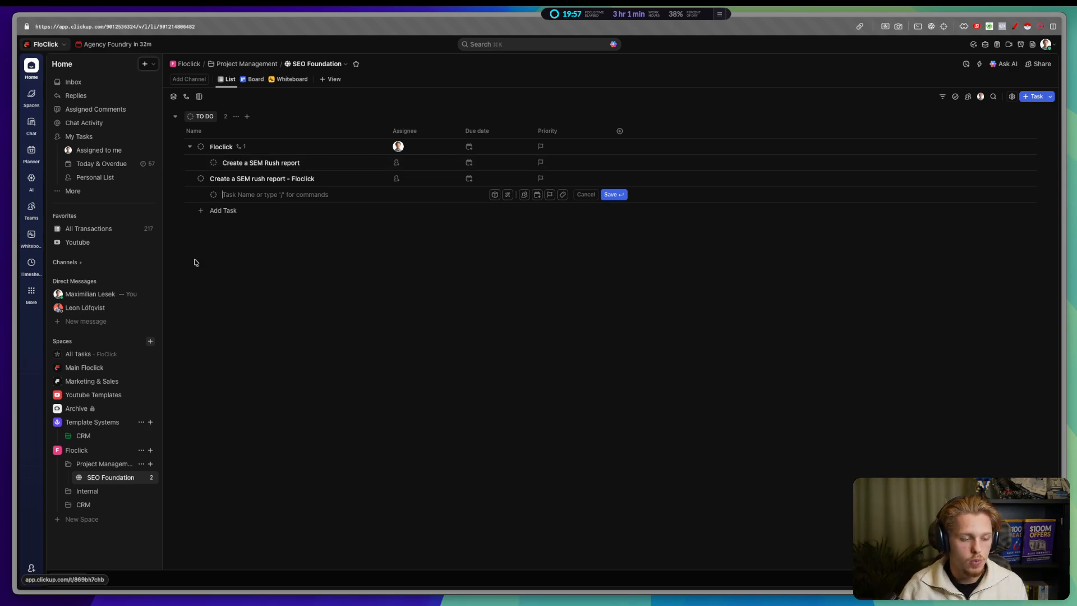
# Step: Create a new list named "Project Management" inside the Project Management folder of the Floclick space
pyautogui.click(150, 463)
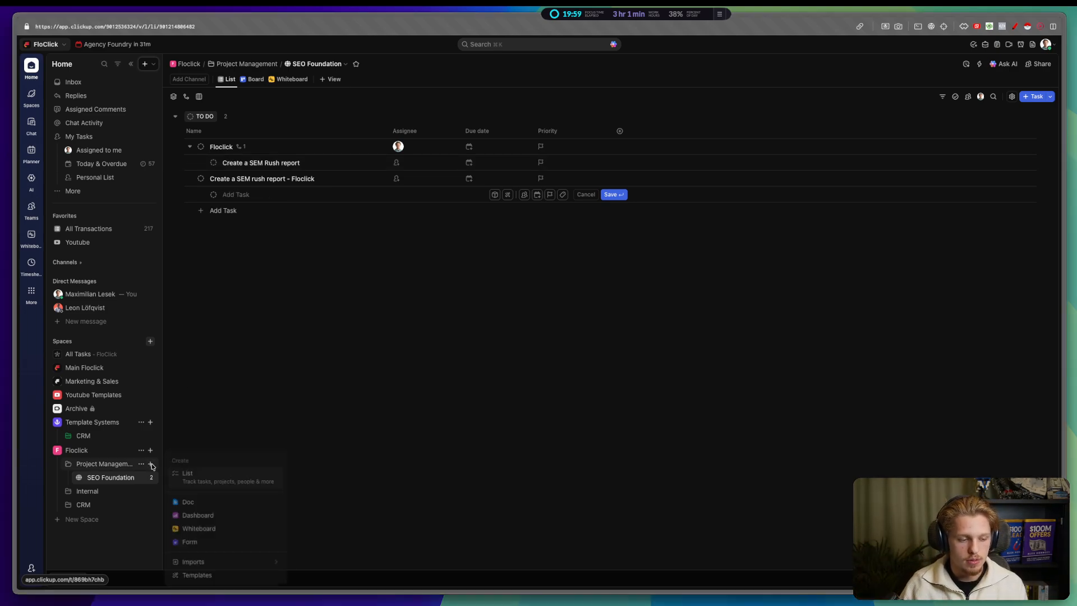
pyautogui.click(242, 476)
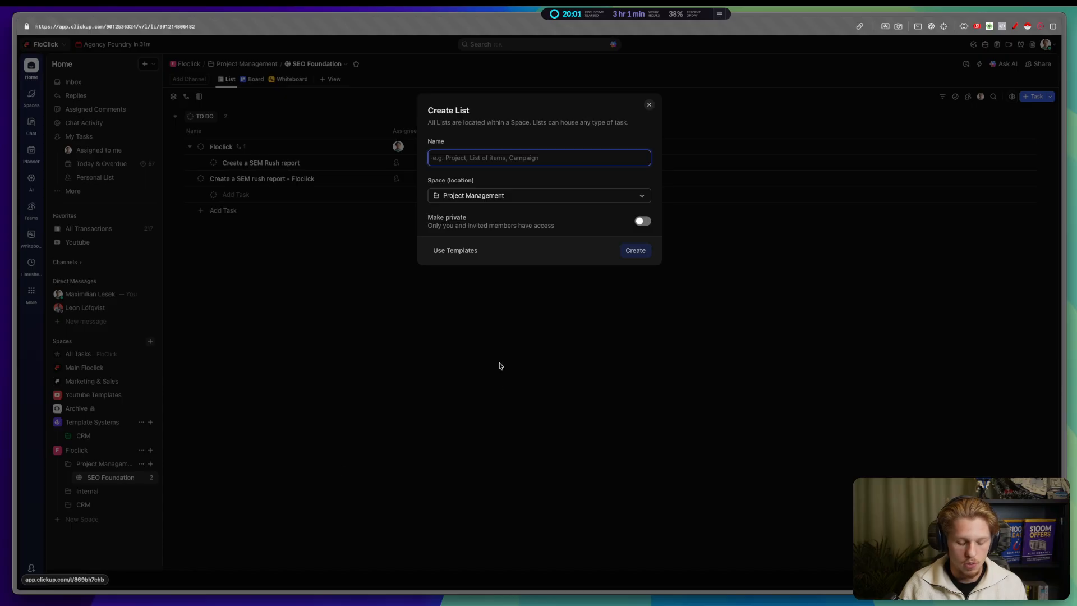
pyautogui.write('a')
pyautogui.press('BackSpace')
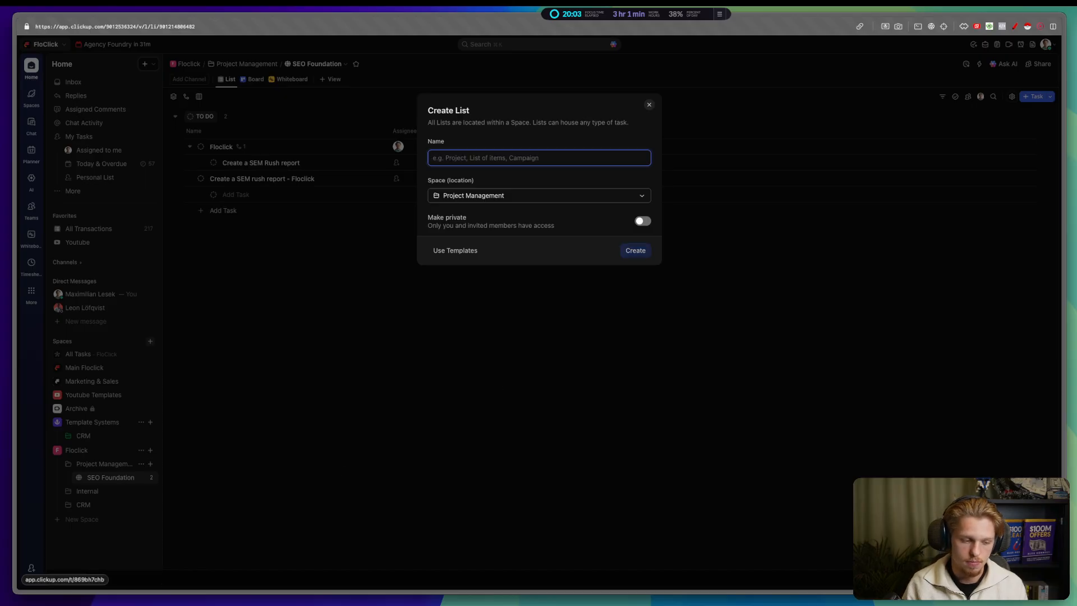
pyautogui.write('Proje')
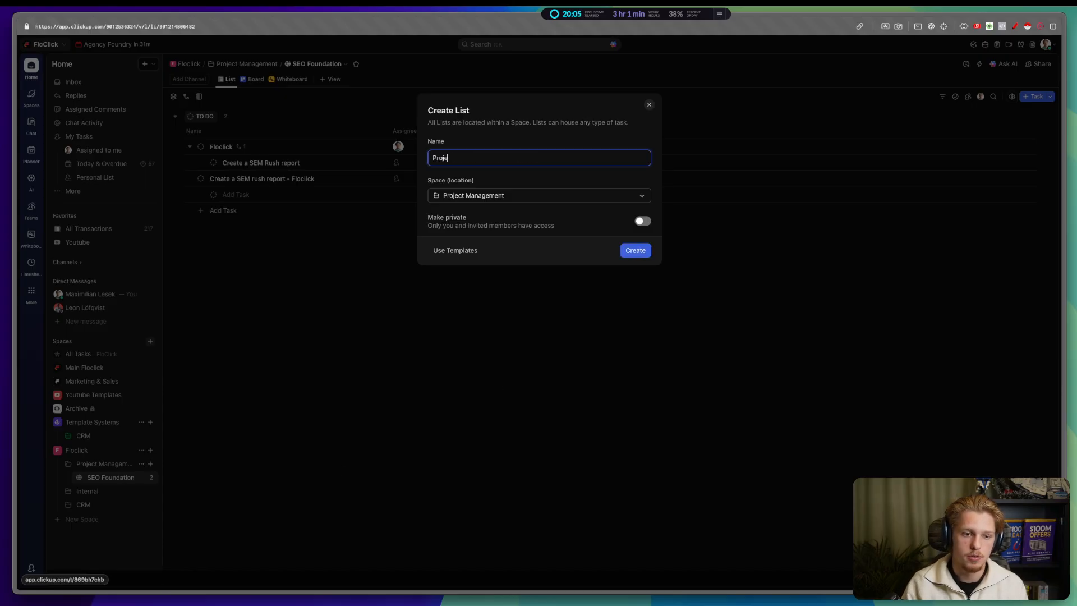
pyautogui.write('ct Management')
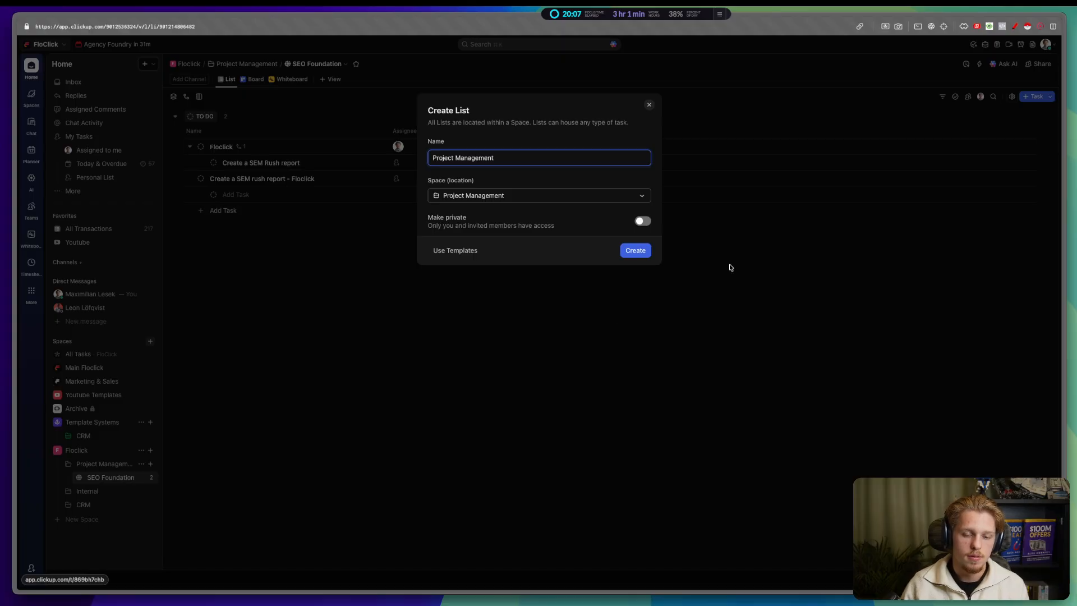
pyautogui.click(638, 250)
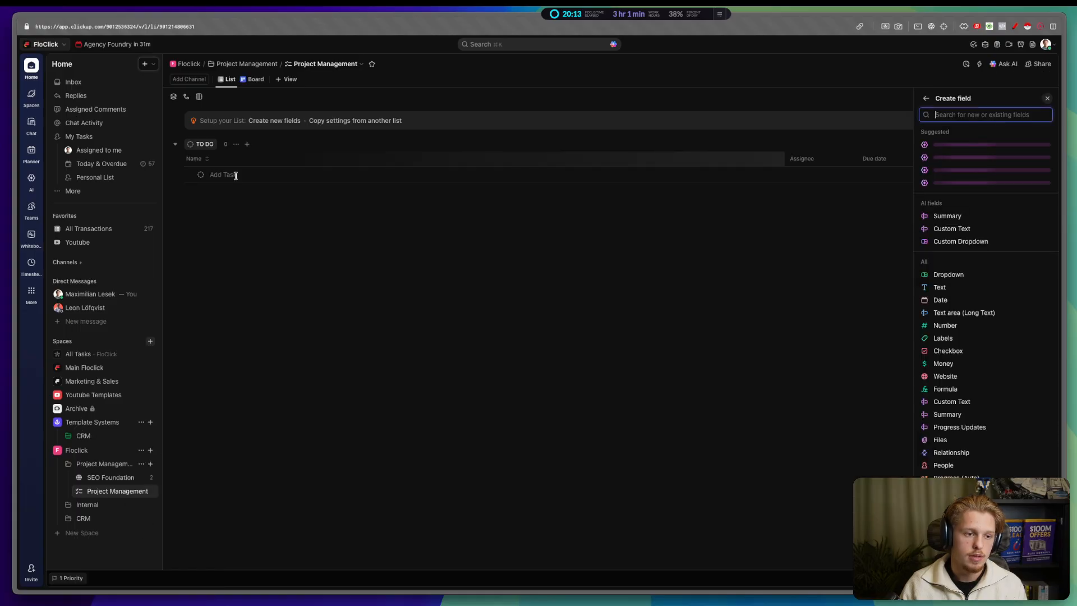
# Step: Add the client tasks "Floclick" and "Well Designed" under To Do in the new Project Management list
pyautogui.click(236, 176)
pyautogui.write('Floclick')
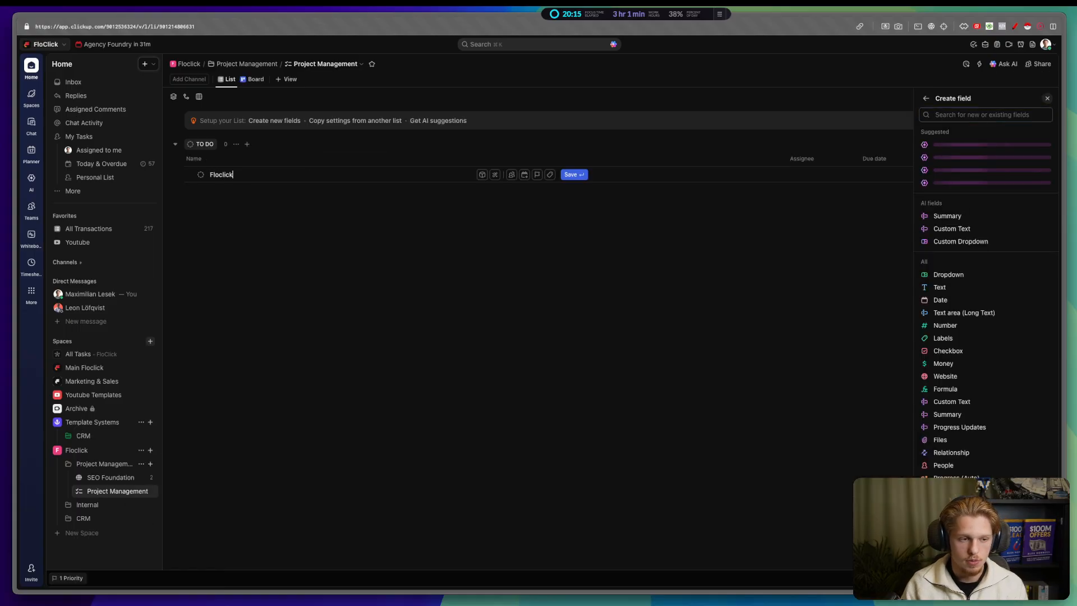
pyautogui.press('Return')
pyautogui.write('Well DEsig')
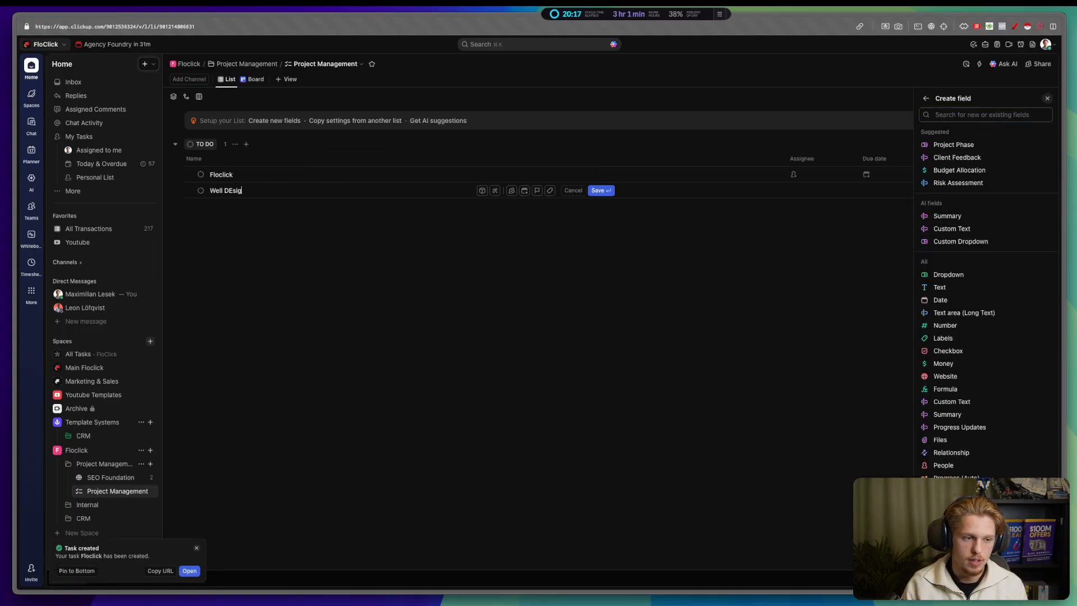
pyautogui.press('BackSpace')
pyautogui.write('esigen')
pyautogui.press('BackSpace')
pyautogui.press('BackSpace')
pyautogui.write('ned')
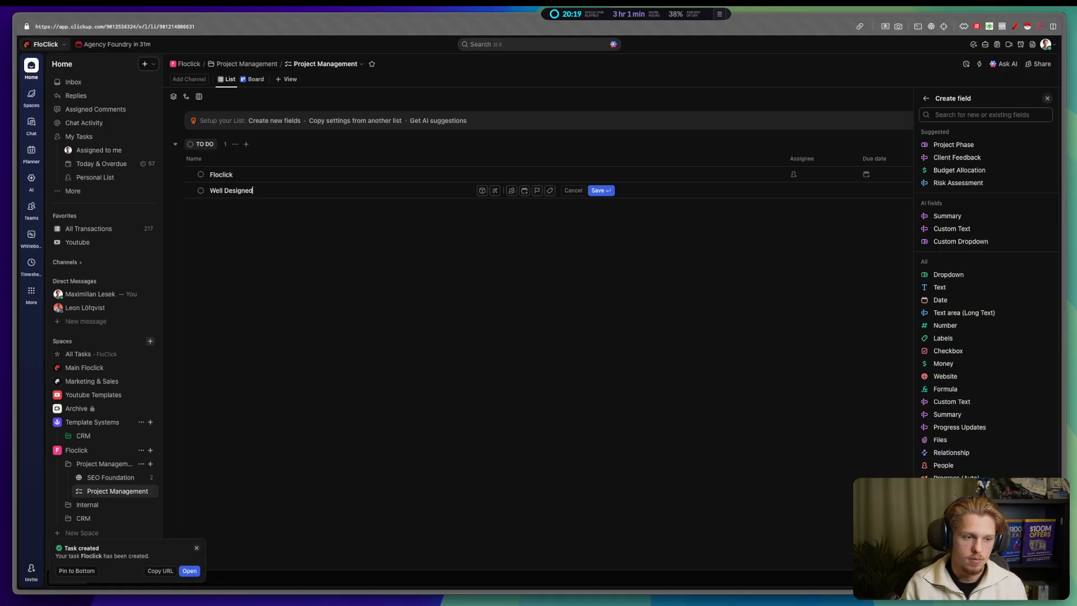
pyautogui.press('Return')
# Step: Add the client tasks "Amazon" and "Facebook" to the Project Management list and dismiss the field creation pane
pyautogui.write('Amazon')
pyautogui.press('Return')
pyautogui.write('A')
pyautogui.press('BackSpace')
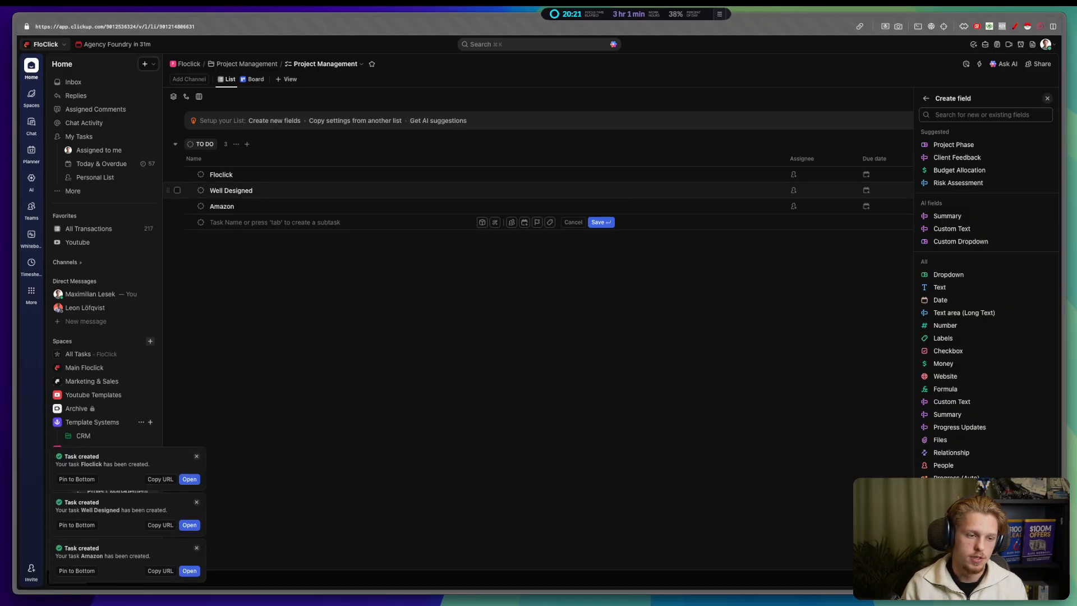
pyautogui.write('Facebook')
pyautogui.press('Return')
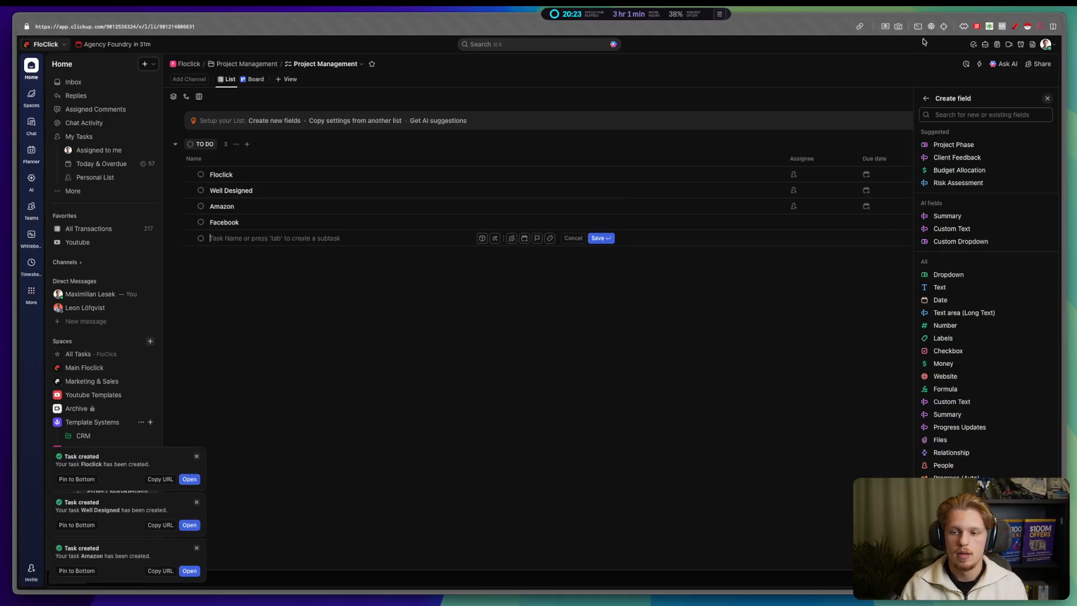
pyautogui.click(1047, 98)
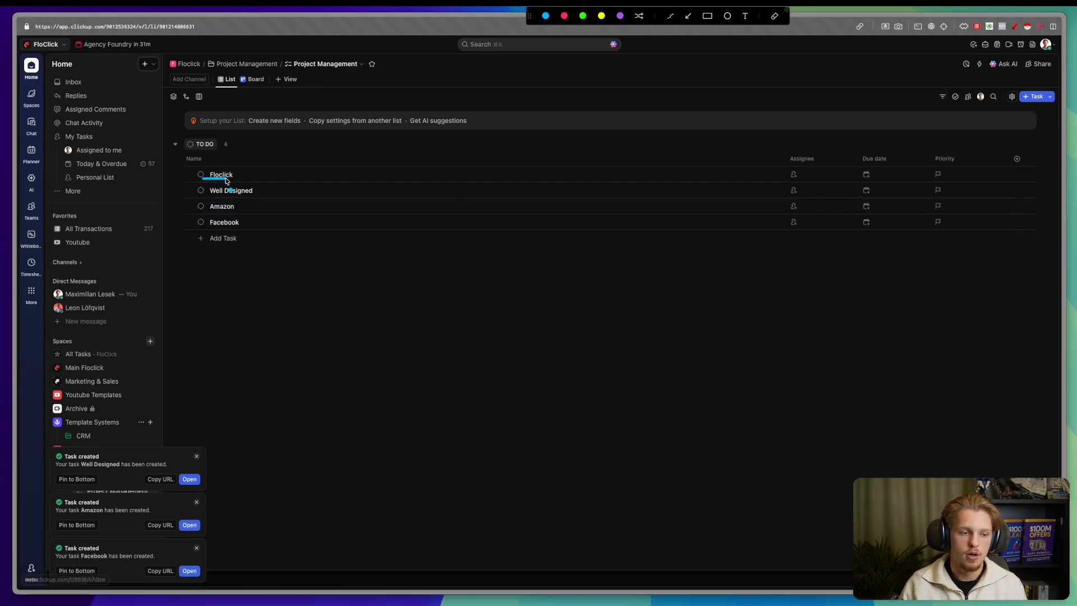
# Step: Add the subtask "Create Sem Rush report" under Floclick and the subtask "Finish up the website" under Well Designed
pyautogui.click(750, 175)
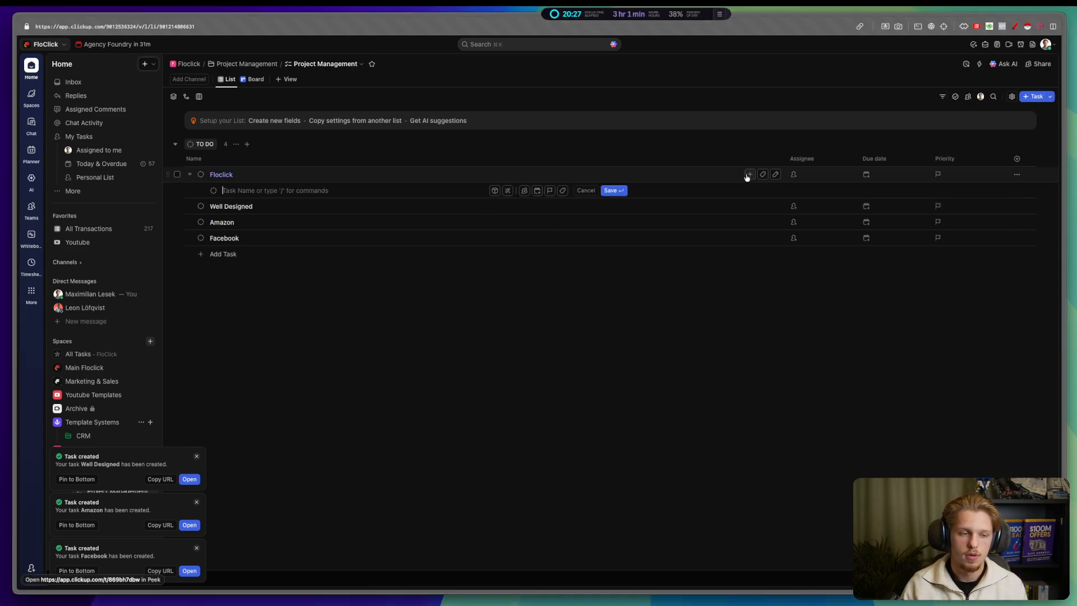
pyautogui.write('Create Sem Rush report')
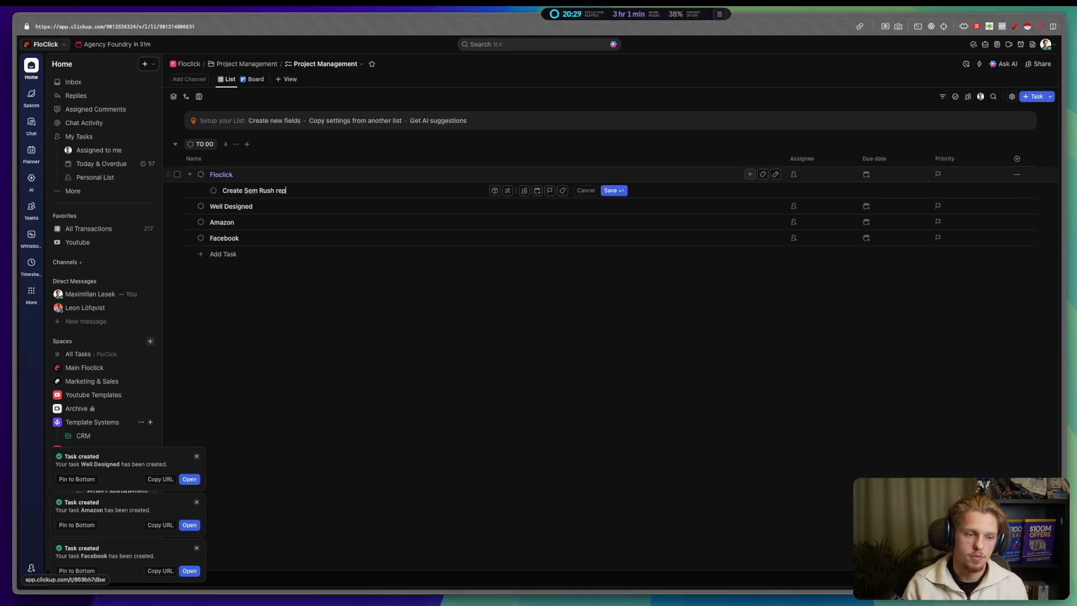
pyautogui.press('Return')
pyautogui.click(750, 222)
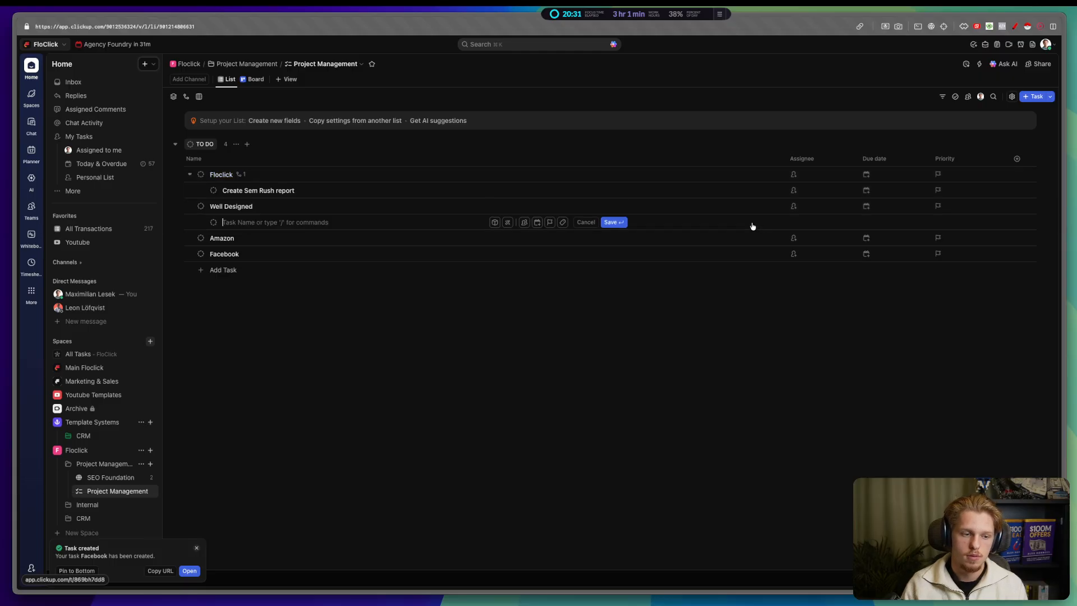
pyautogui.write('Finish up the website')
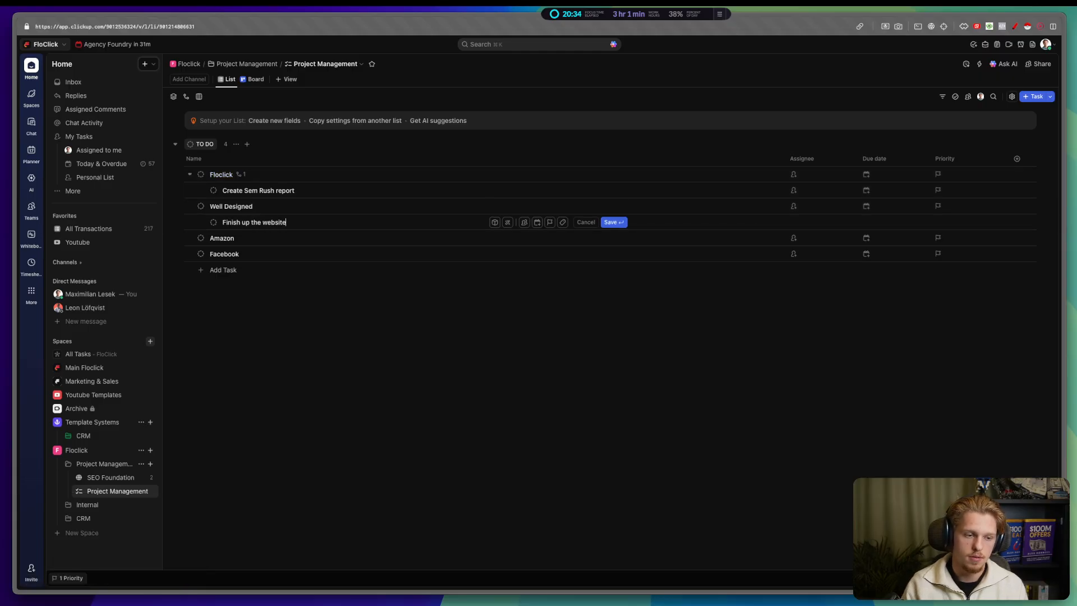
pyautogui.press('Return')
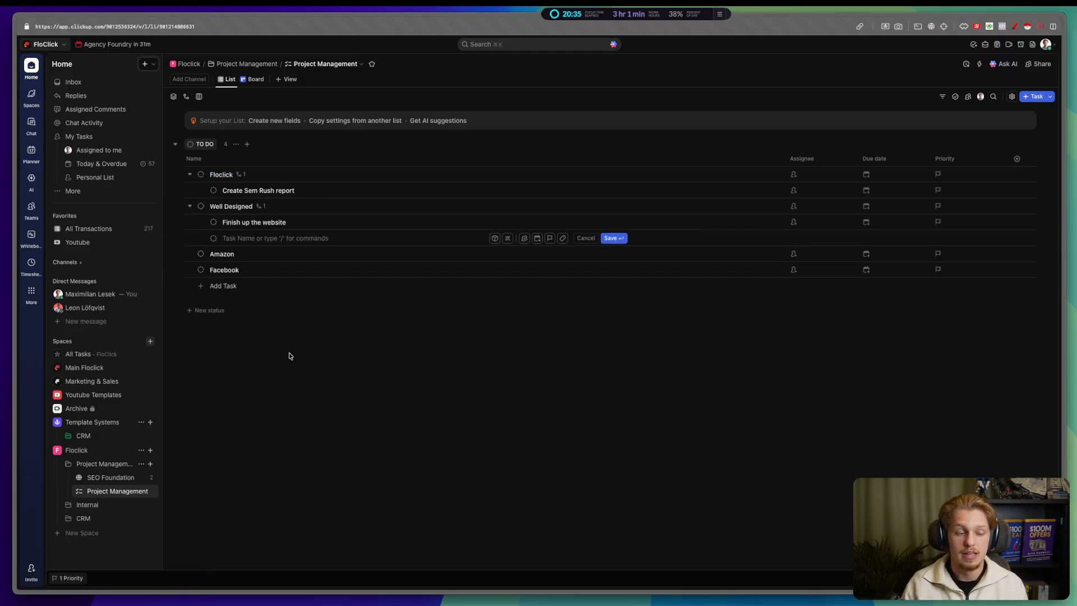
pyautogui.press('Escape')
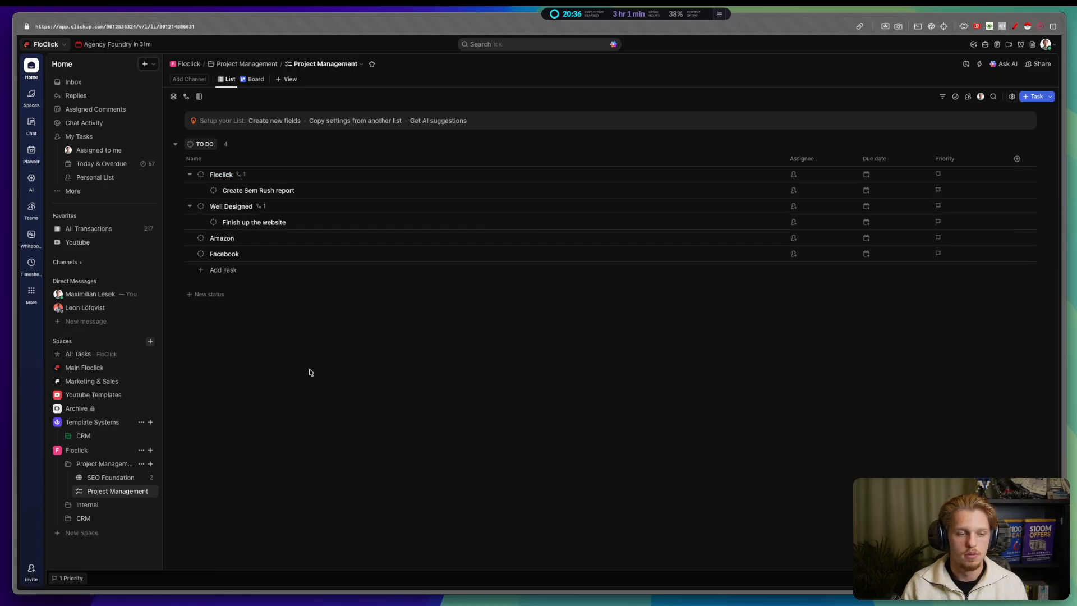
# Step: Delete the Project Management list, with its client tasks and subtasks, from the Project Management folder and confirm the deletion
pyautogui.click(141, 492)
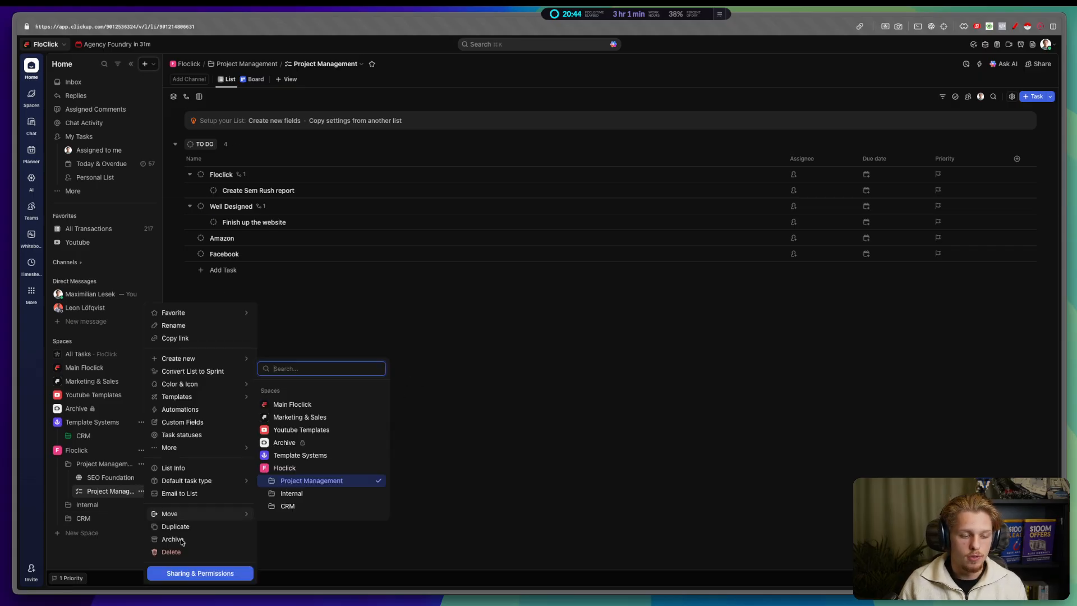
pyautogui.click(416, 349)
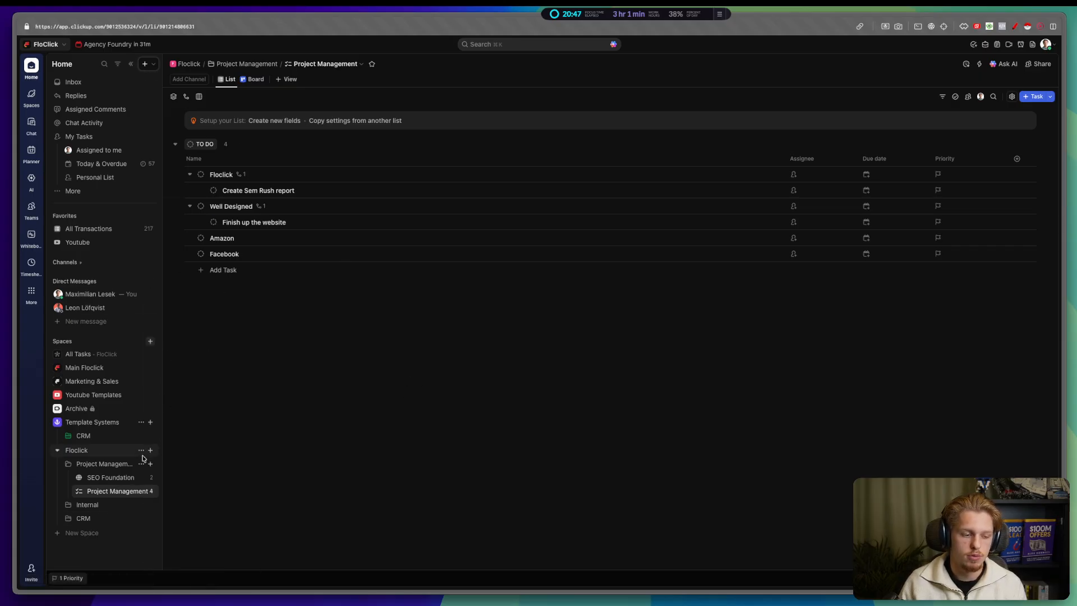
pyautogui.click(144, 491)
pyautogui.click(187, 554)
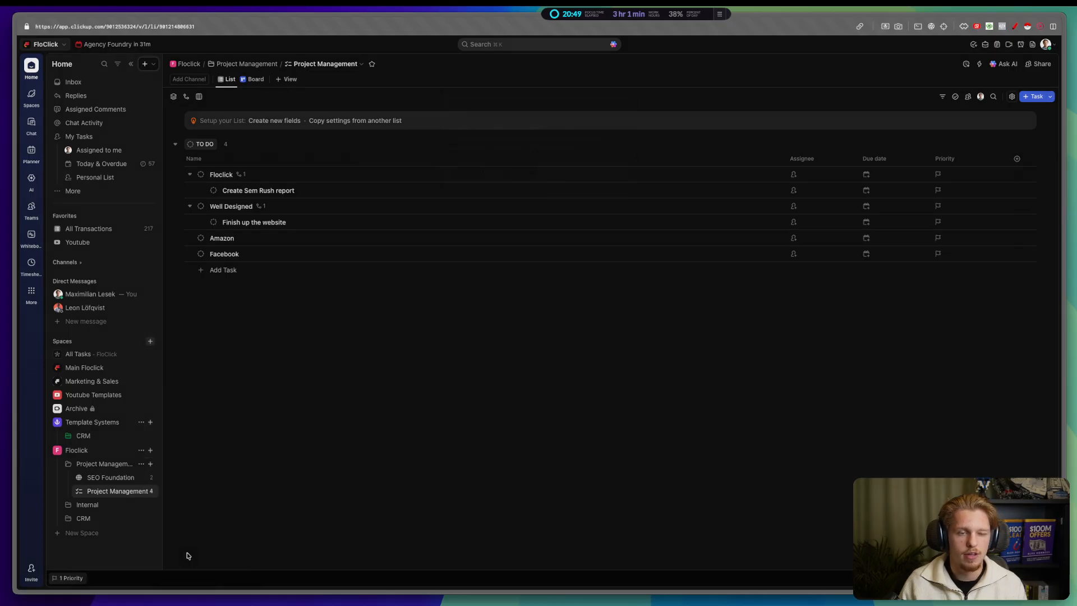
pyautogui.click(584, 175)
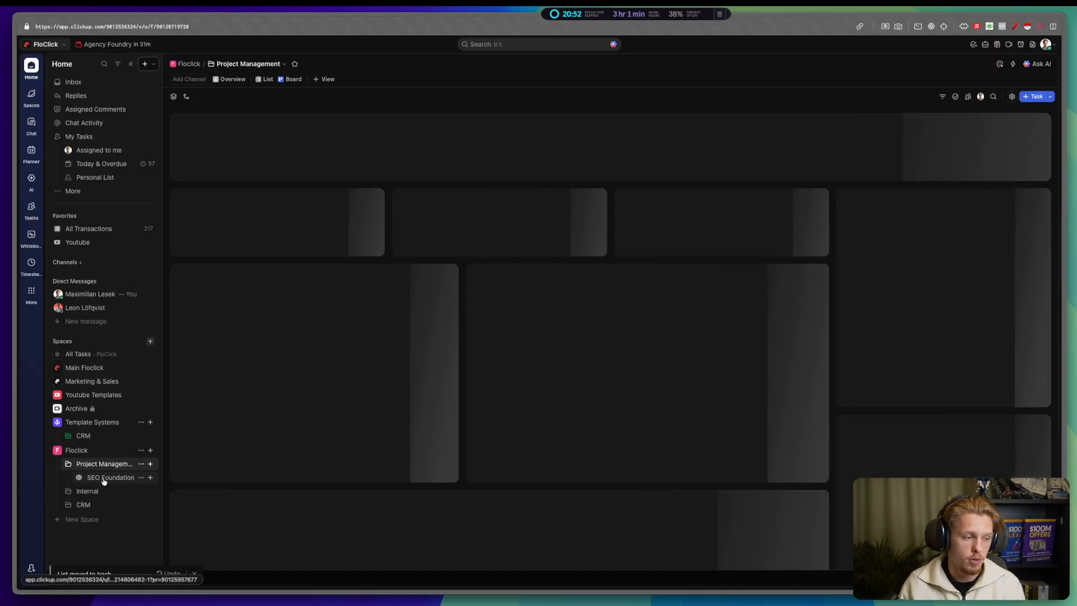
# Step: Create a new list named "GBP" inside the Project Management folder of the Floclick space
pyautogui.click(103, 480)
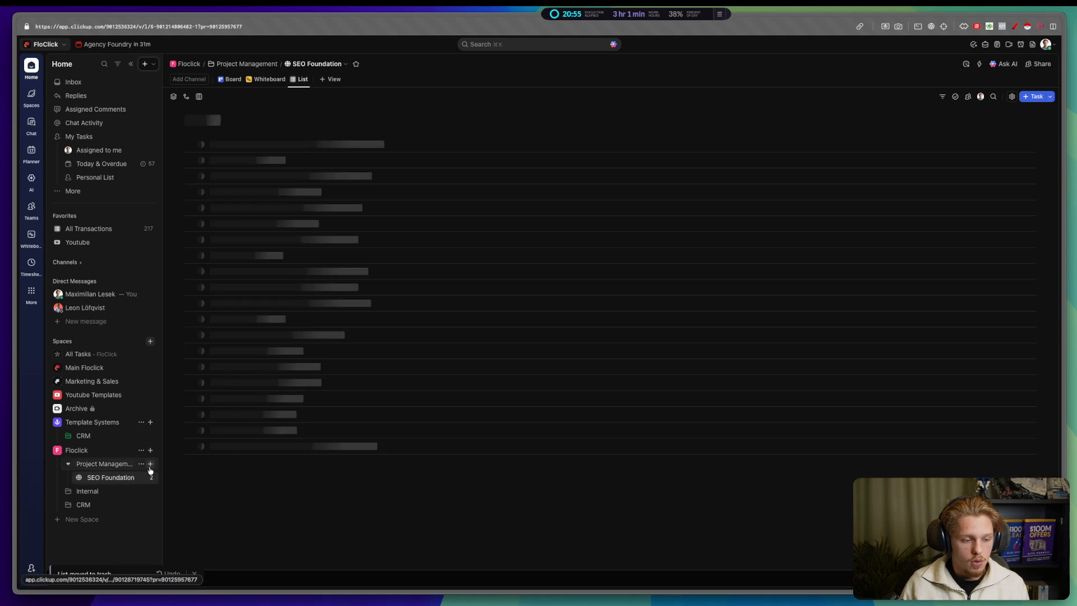
pyautogui.click(150, 465)
pyautogui.click(197, 474)
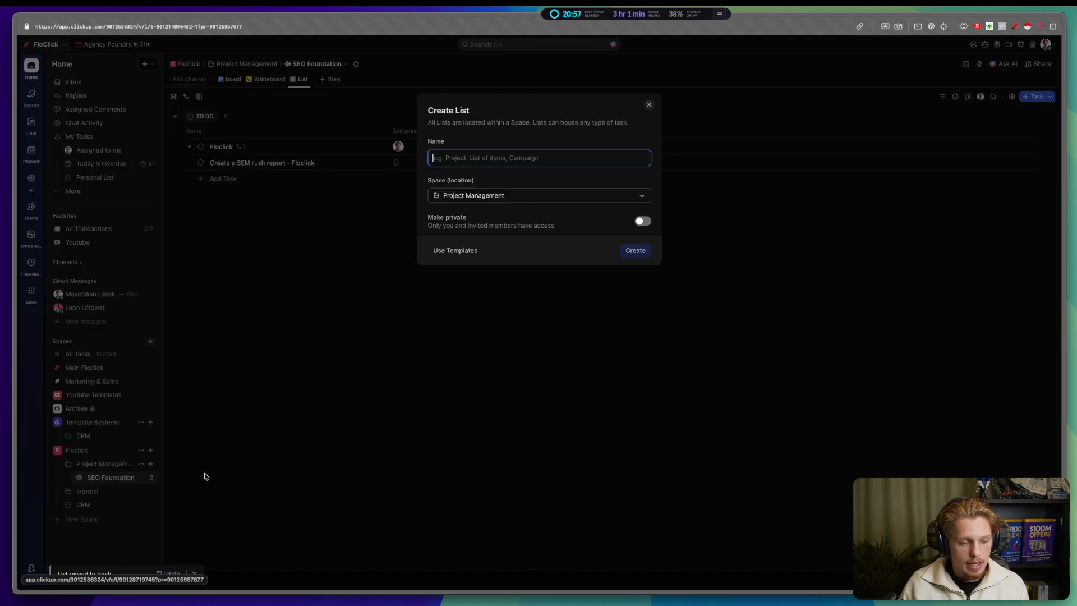
pyautogui.write('GN')
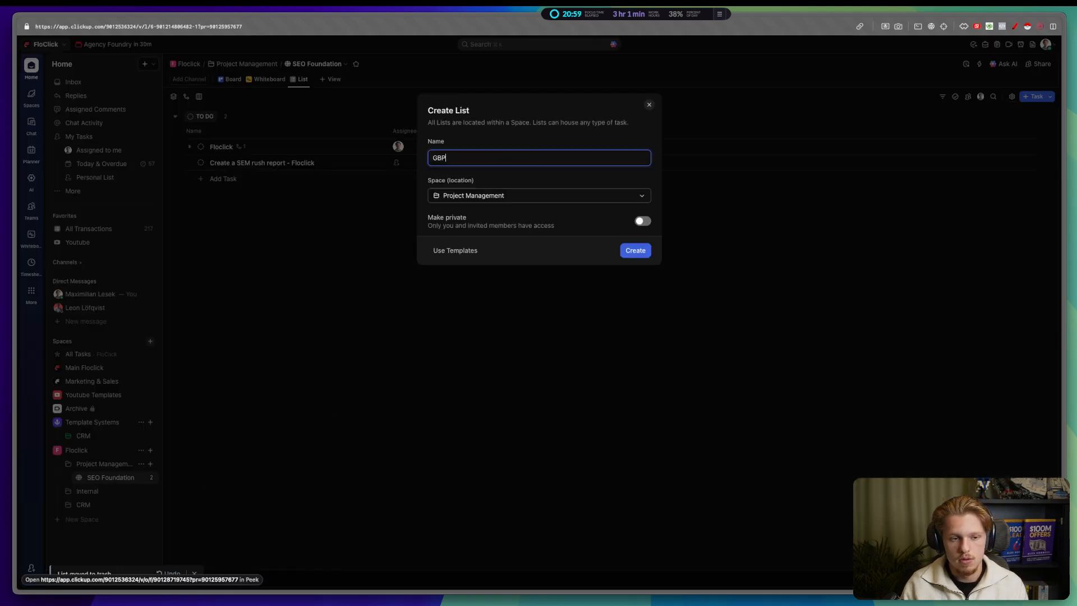
pyautogui.write('P')
pyautogui.click(636, 250)
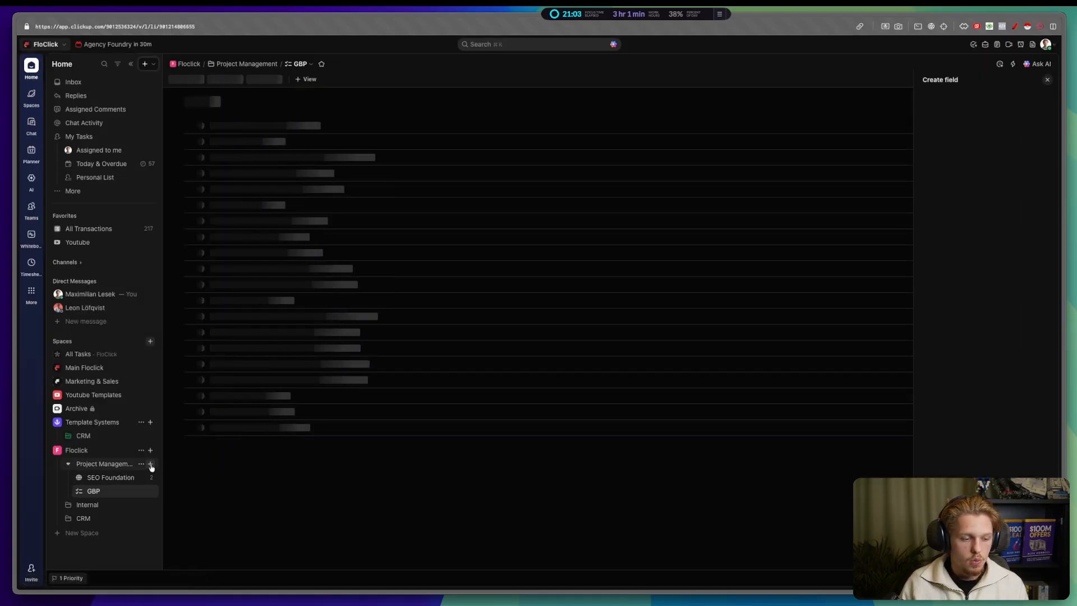
# Step: Add a list named "Content" to the Project Management folder
pyautogui.click(150, 464)
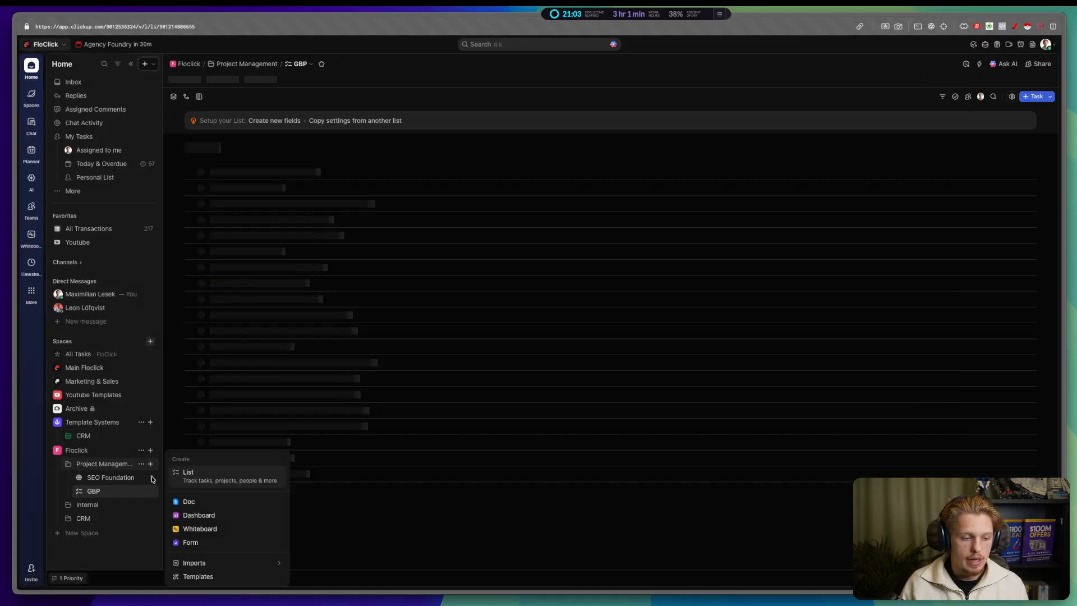
pyautogui.click(227, 473)
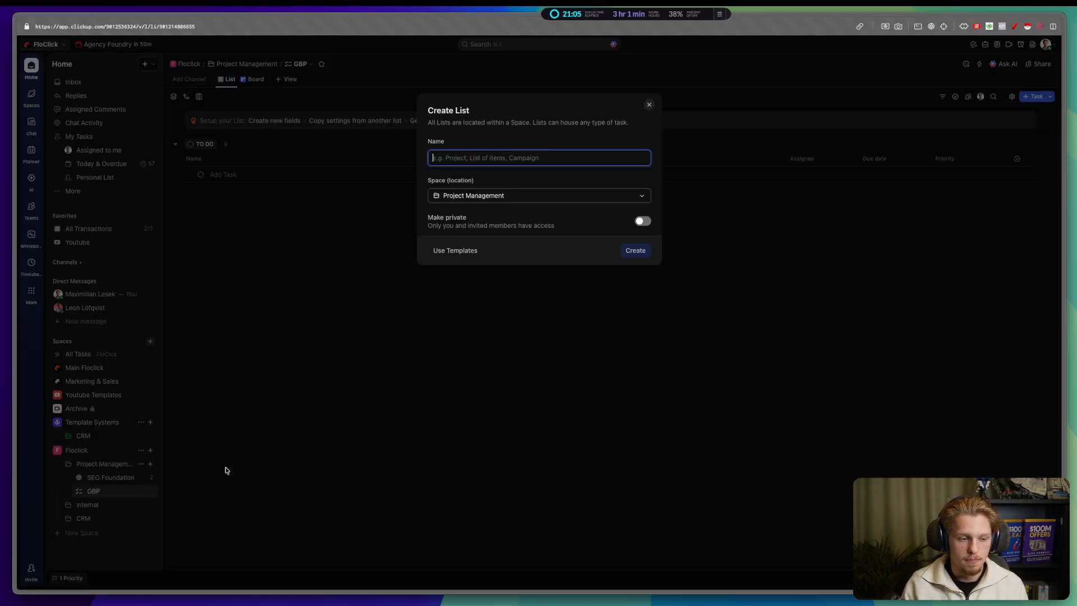
pyautogui.write('Content')
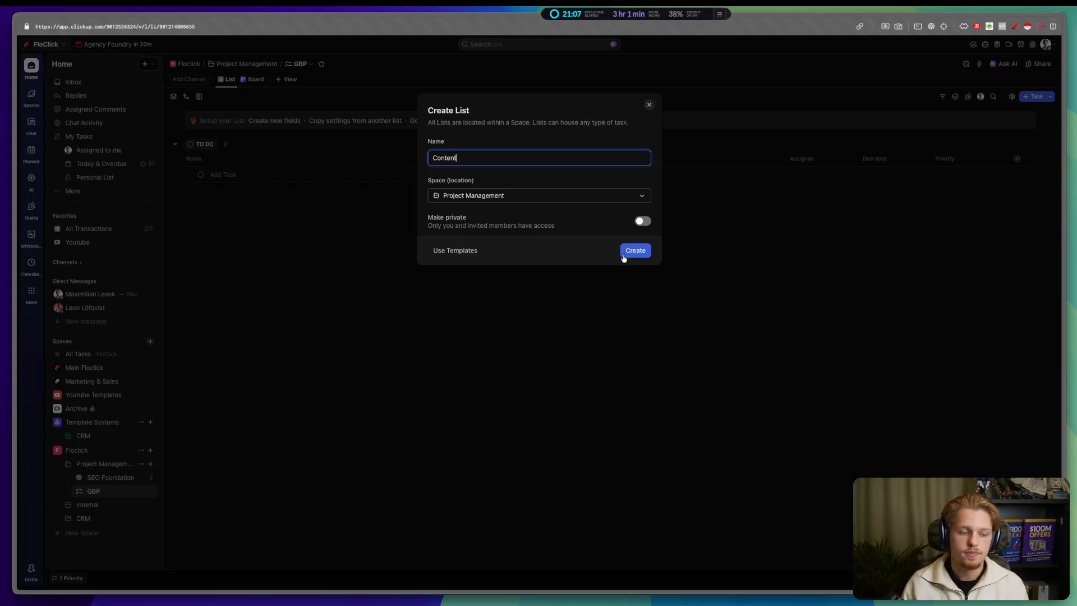
pyautogui.click(624, 256)
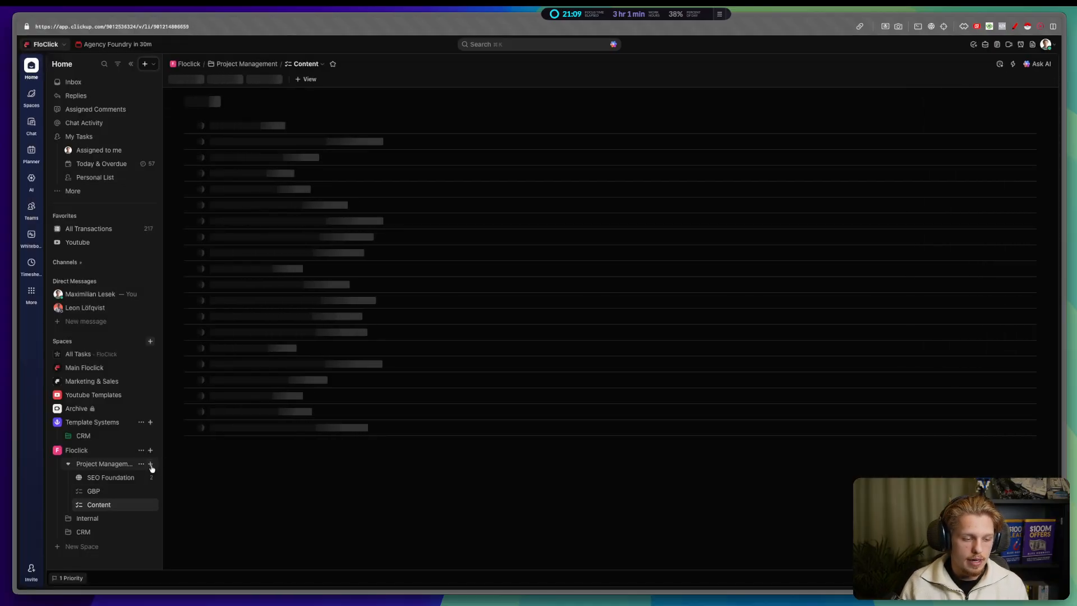
# Step: Add a list named "Website Development" to the Project Management folder
pyautogui.click(150, 464)
pyautogui.click(224, 478)
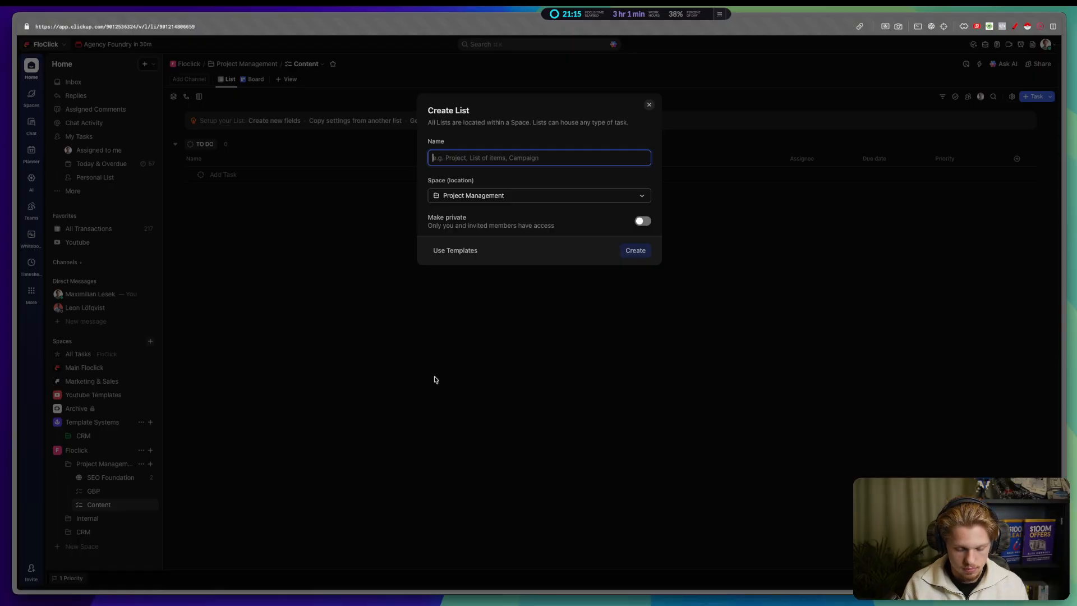
pyautogui.write('Website')
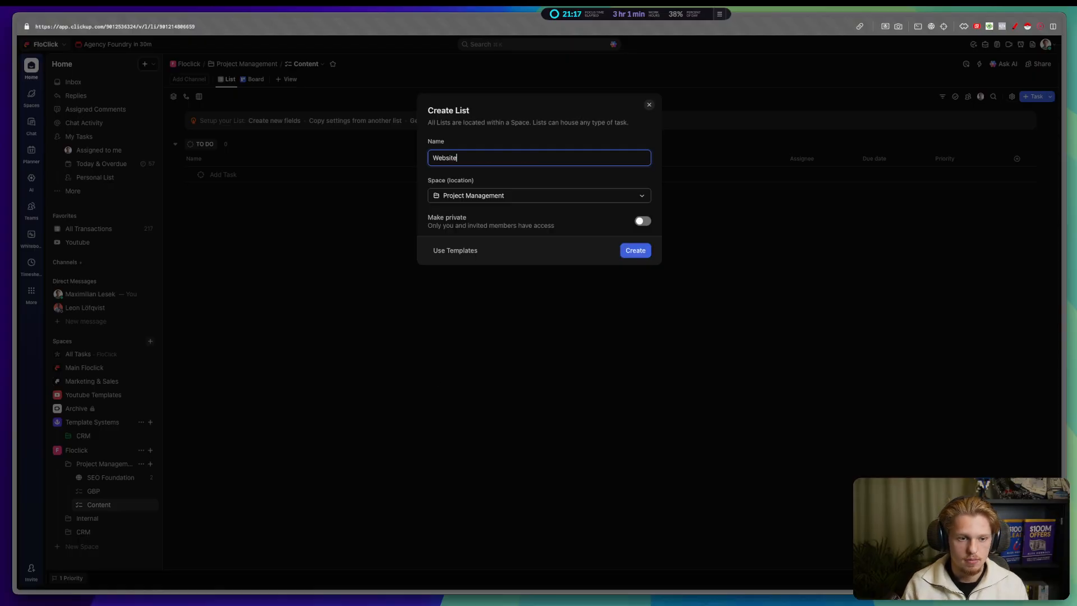
pyautogui.write(' Devevlopment')
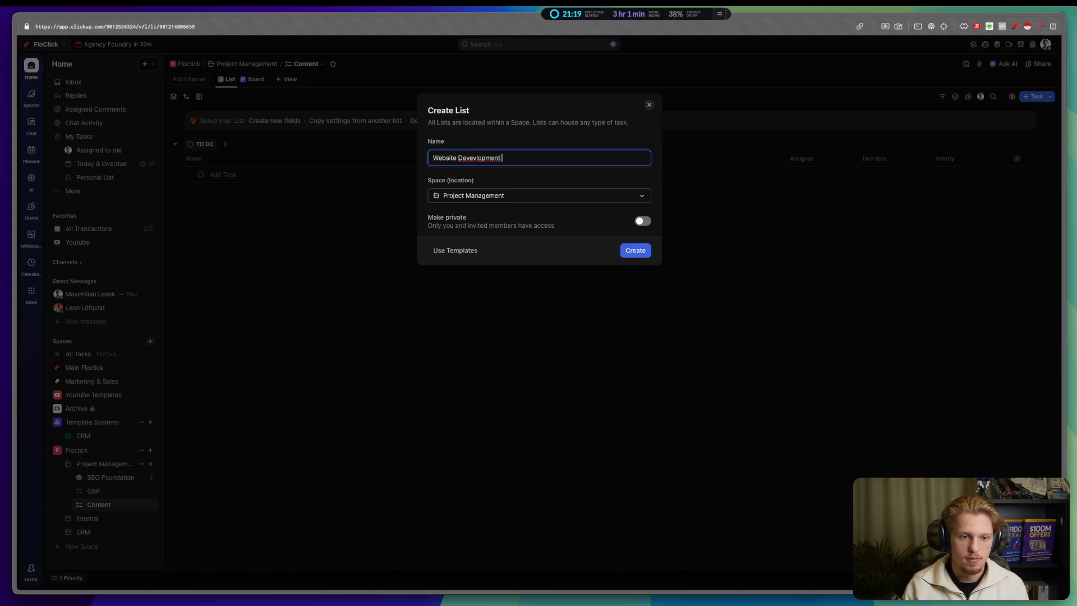
pyautogui.press('BackSpace')
pyautogui.press('BackSpace')
pyautogui.press('BackSpace')
pyautogui.press('BackSpace')
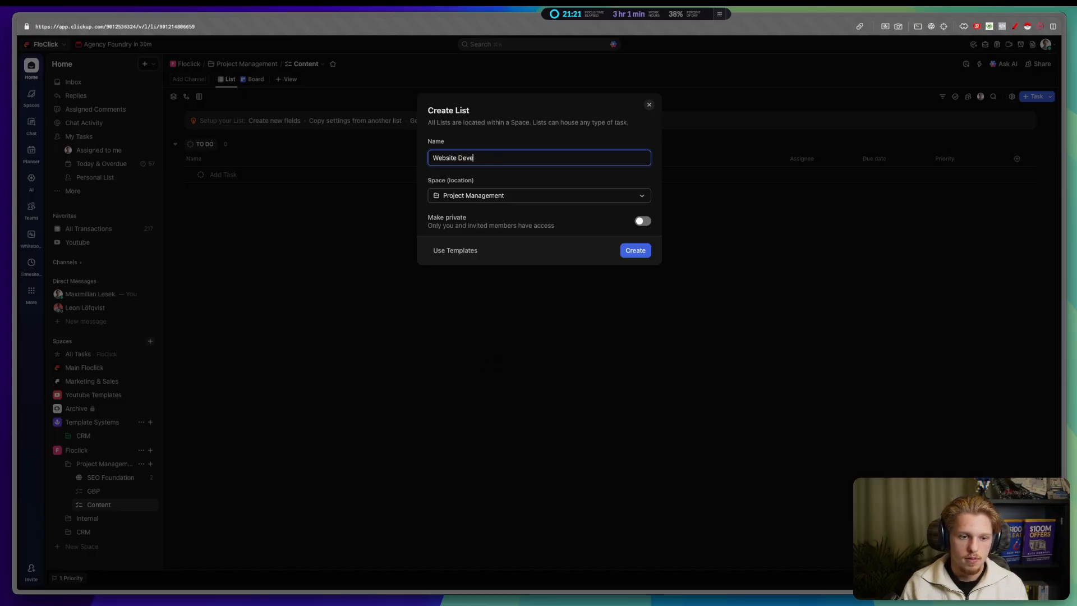
pyautogui.write('evelopment')
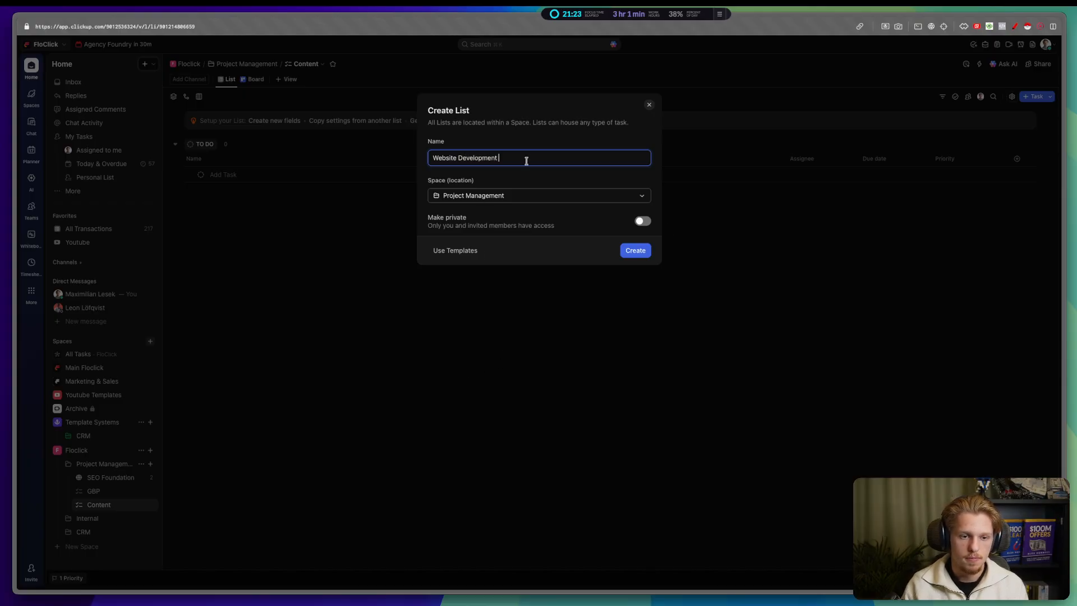
pyautogui.click(639, 251)
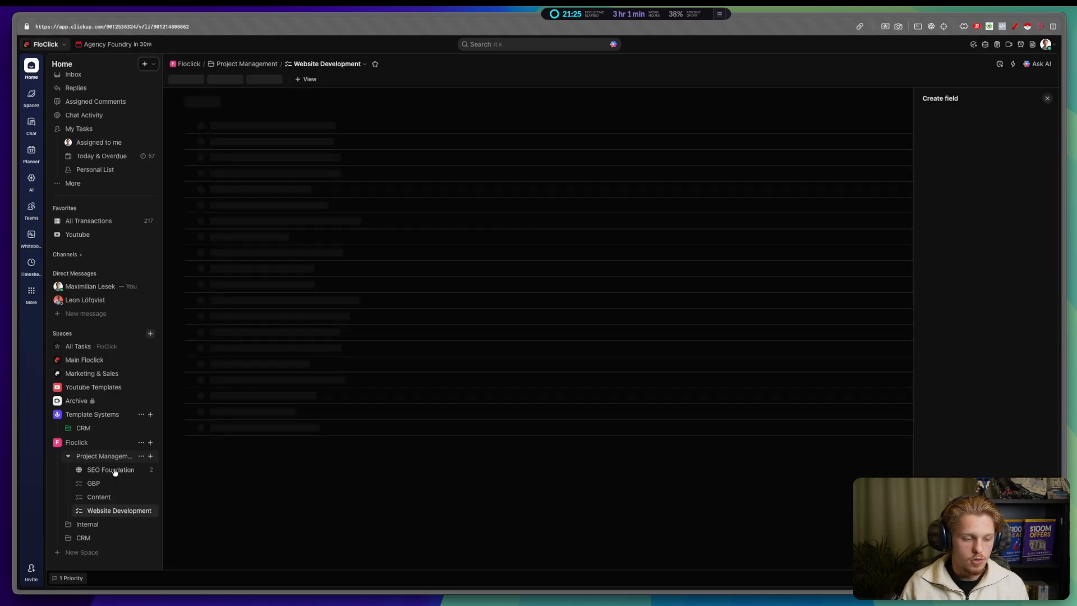
# Step: Add a list named "SEO Mastery" to the Project Management folder
pyautogui.scroll(-1, 106, 471)
pyautogui.click(150, 429)
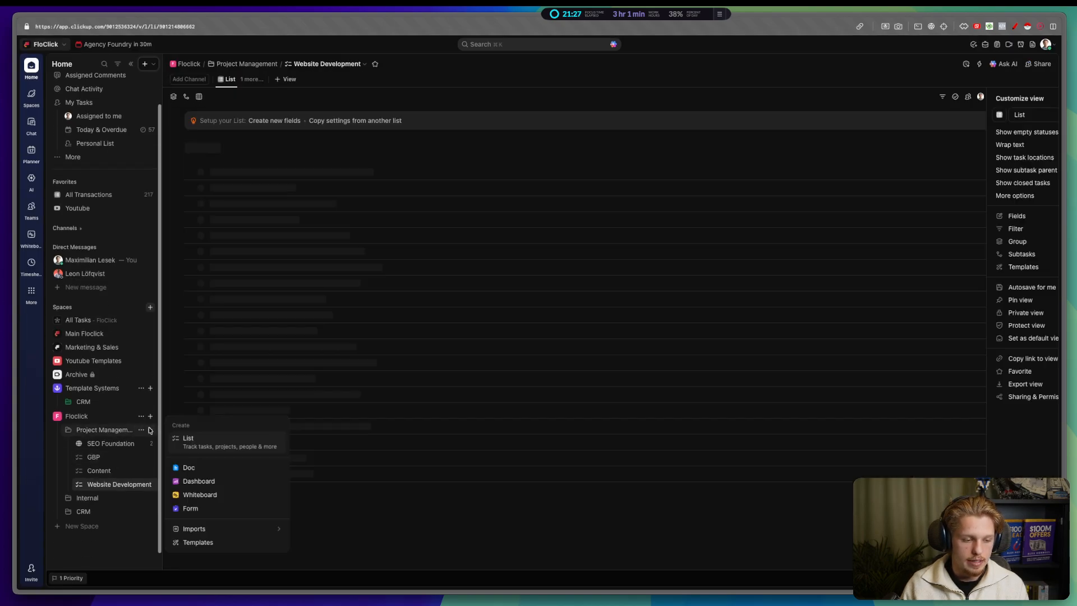
pyautogui.click(208, 440)
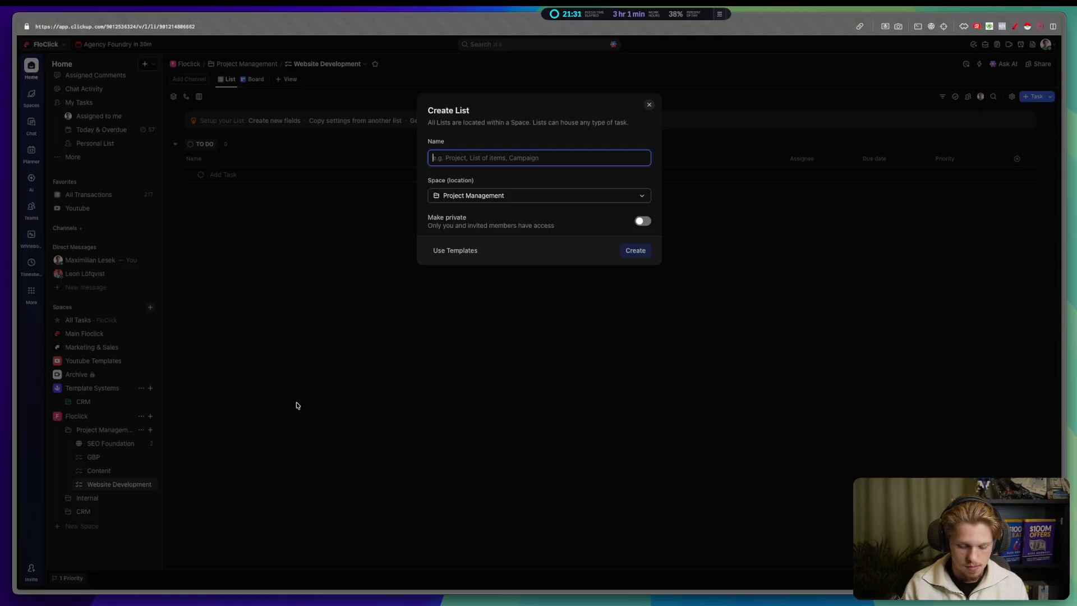
pyautogui.write('SEO')
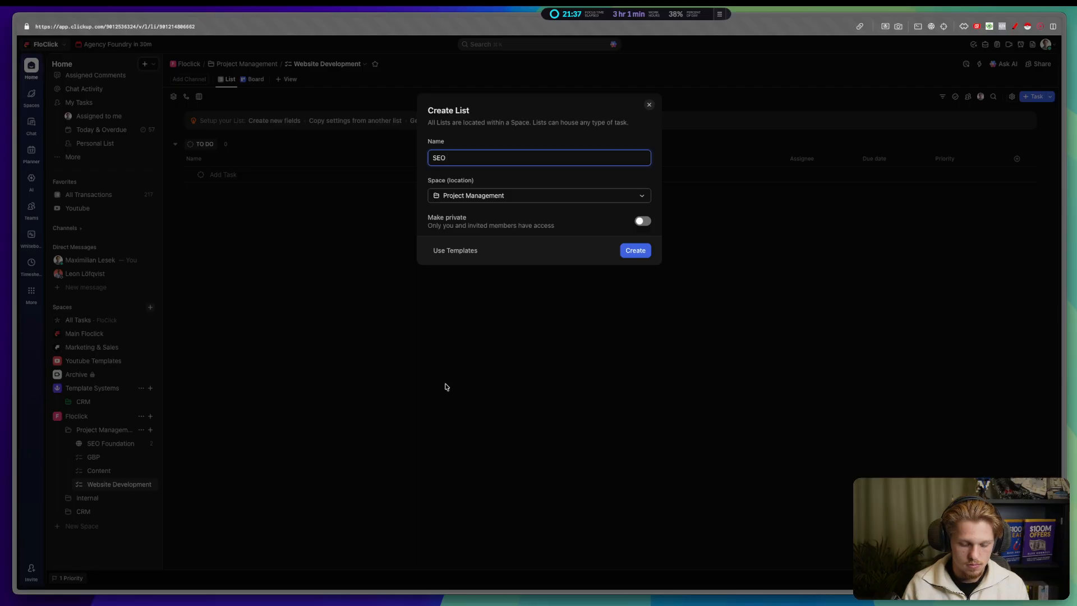
pyautogui.write('m')
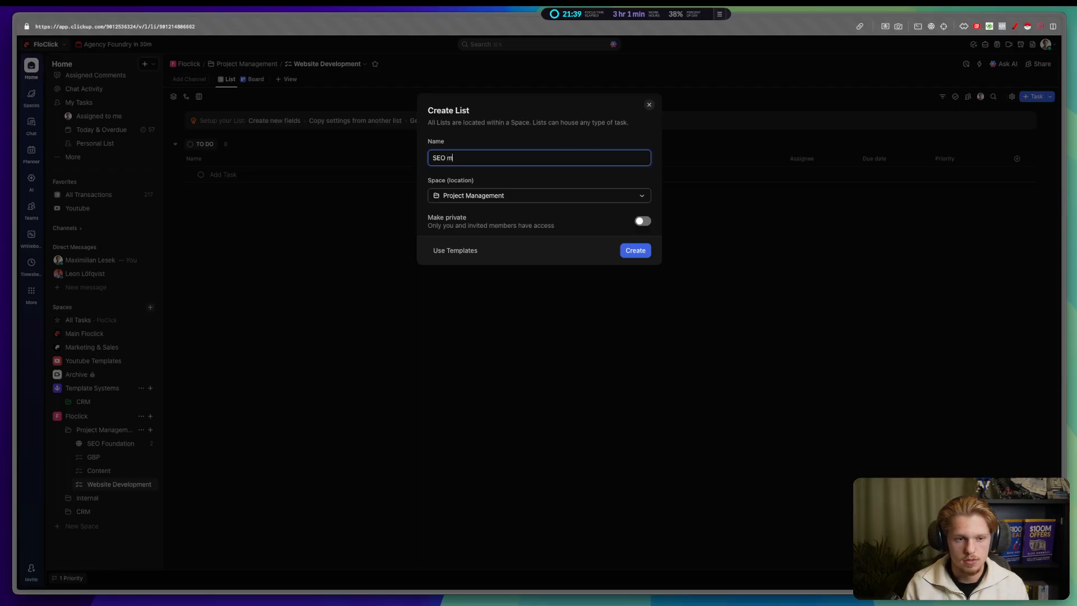
pyautogui.write('aas')
pyautogui.press('BackSpace')
pyautogui.press('BackSpace')
pyautogui.press('BackSpace')
pyautogui.write('MAs')
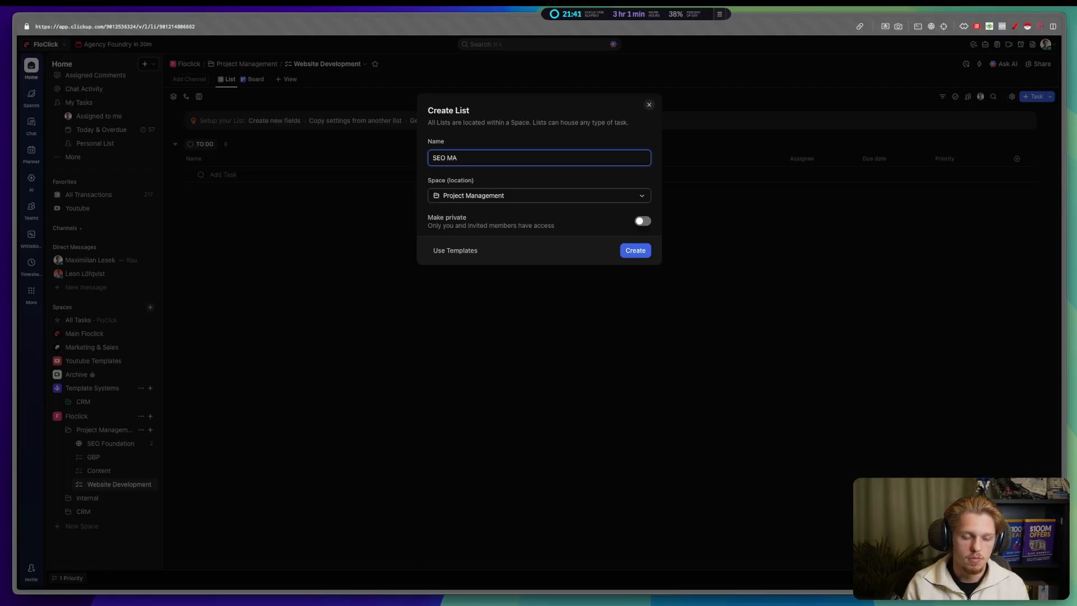
pyautogui.press('BackSpace')
pyautogui.write('astery')
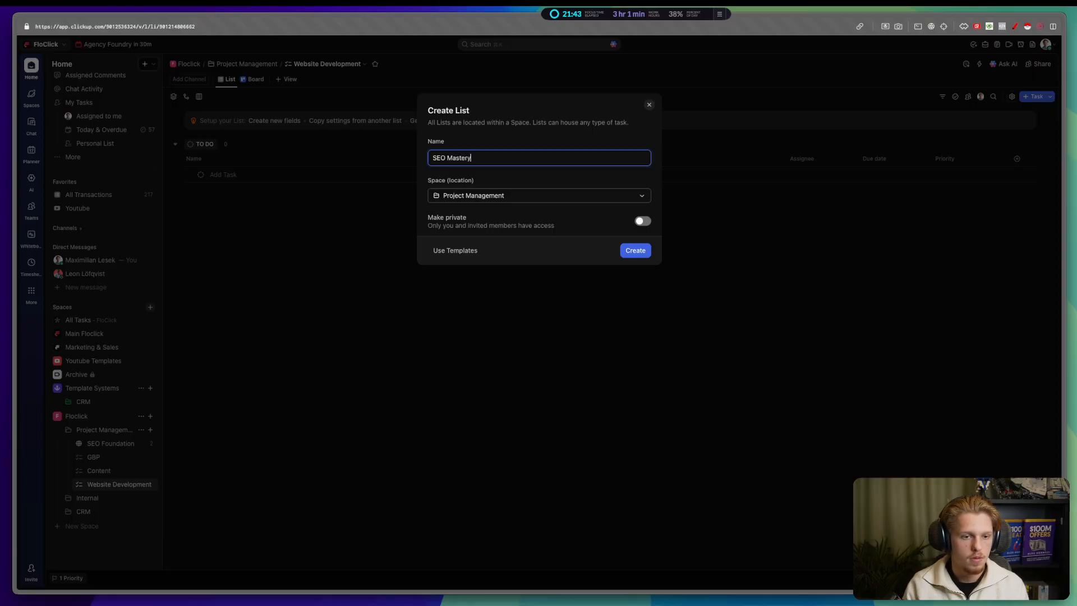
pyautogui.click(637, 251)
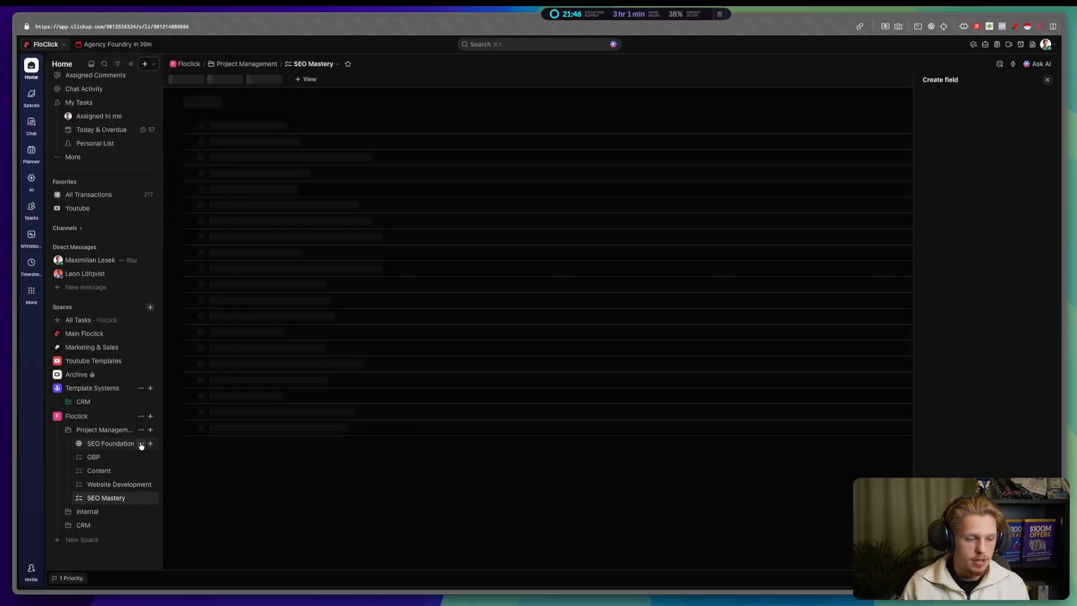
# Step: Rename the SEO Foundation list in the Project Management folder as "Business Audit"
pyautogui.click(141, 444)
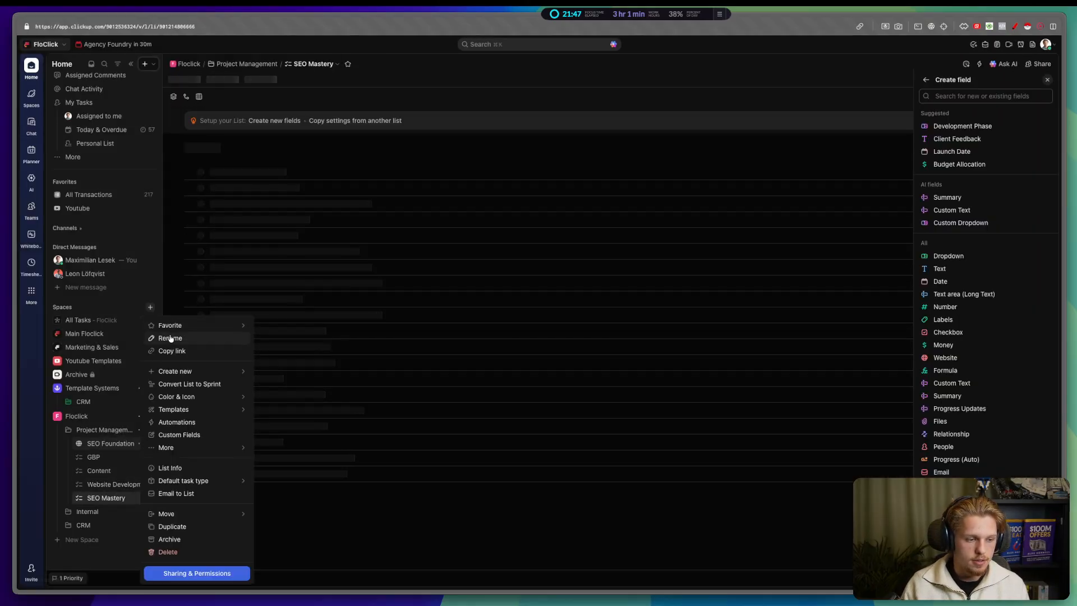
pyautogui.click(171, 327)
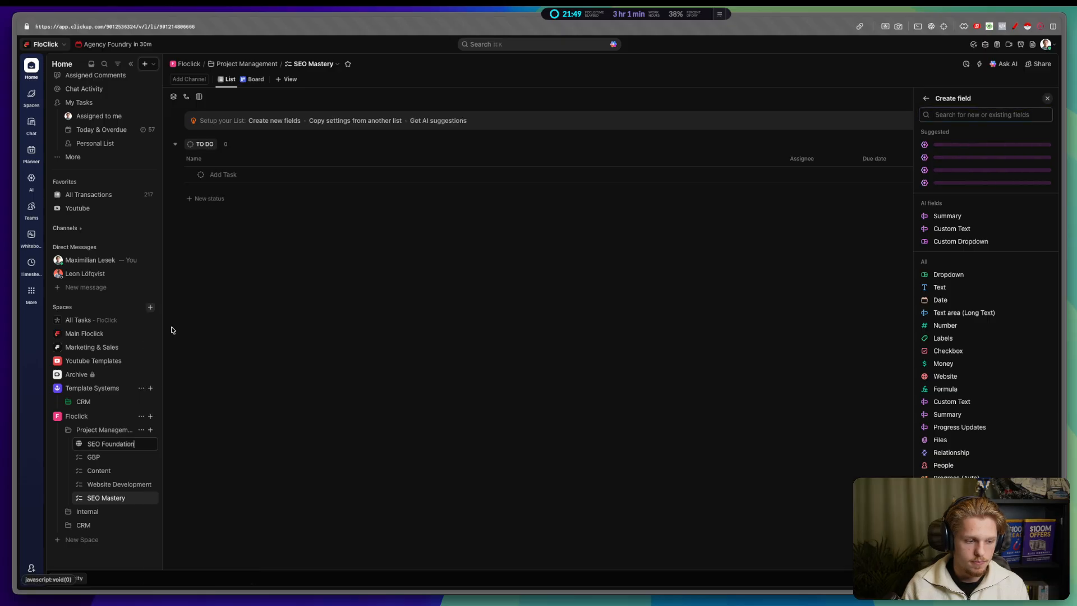
pyautogui.write('Audi')
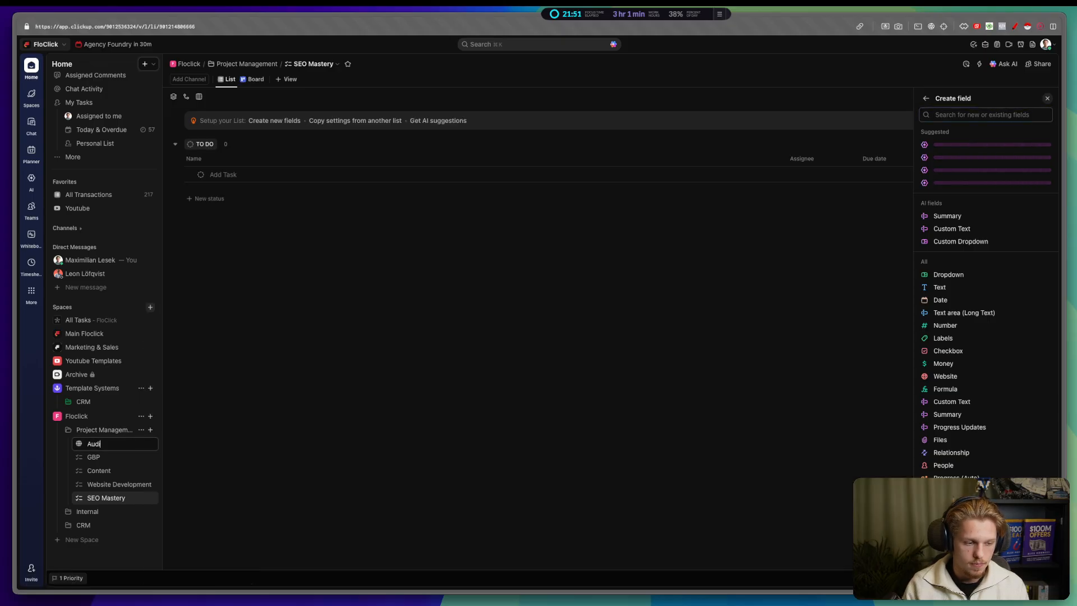
pyautogui.write('tin g')
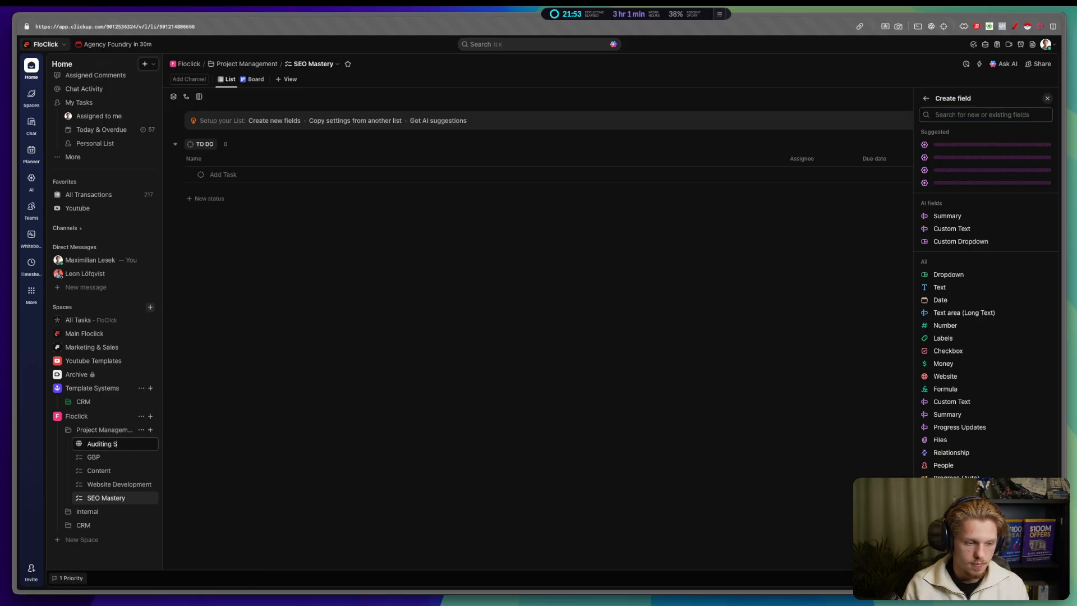
pyautogui.press('super+a')
pyautogui.press('BackSpace')
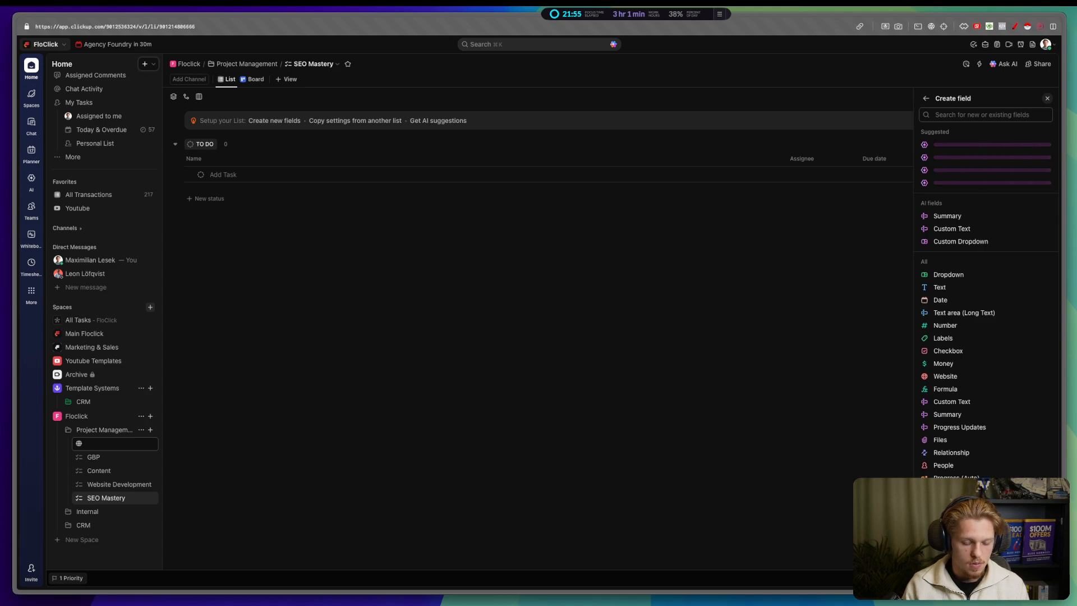
pyautogui.write('Audit')
pyautogui.press('super+a')
pyautogui.press('BackSpace')
pyautogui.write('Bu')
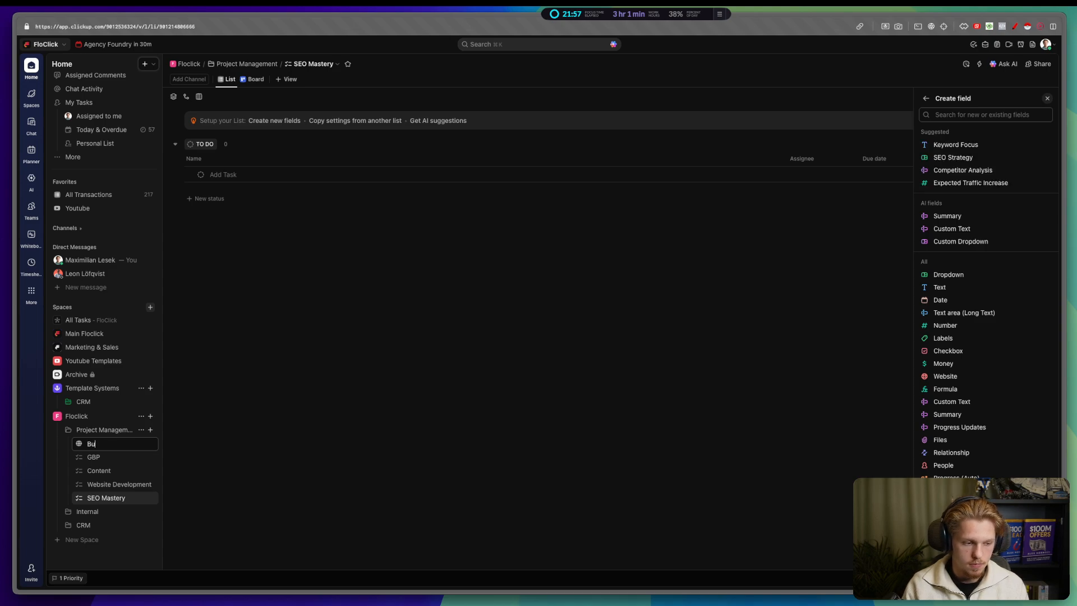
pyautogui.write('siness Au')
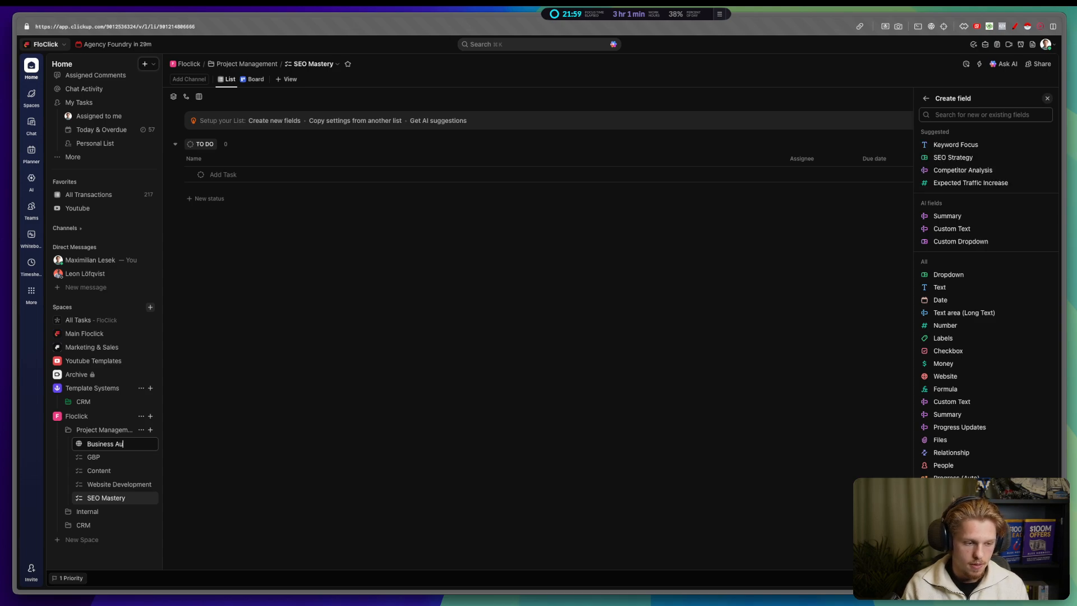
pyautogui.write('dit')
pyautogui.press('Return')
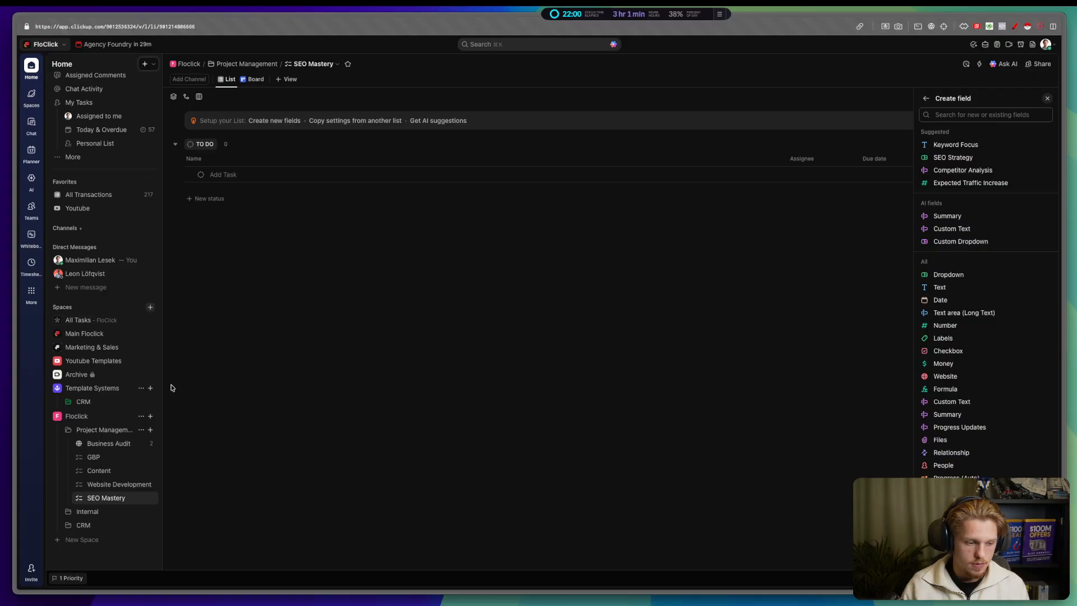
pyautogui.click(141, 497)
pyautogui.click(154, 325)
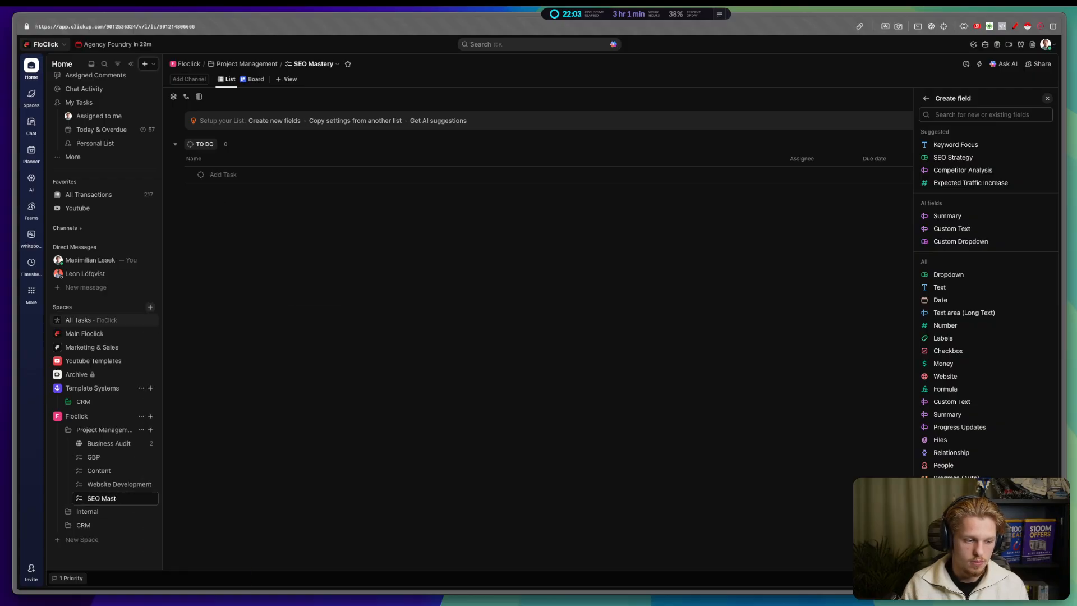
pyautogui.press('Return')
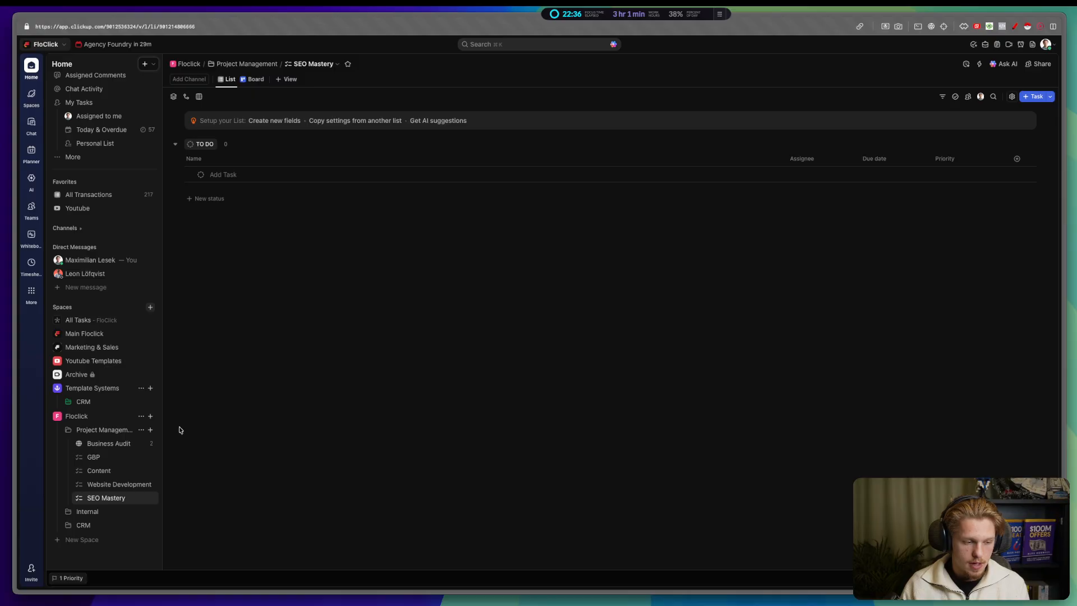
# Step: Add a list named "Reporting" to the Project Management folder
pyautogui.click(151, 429)
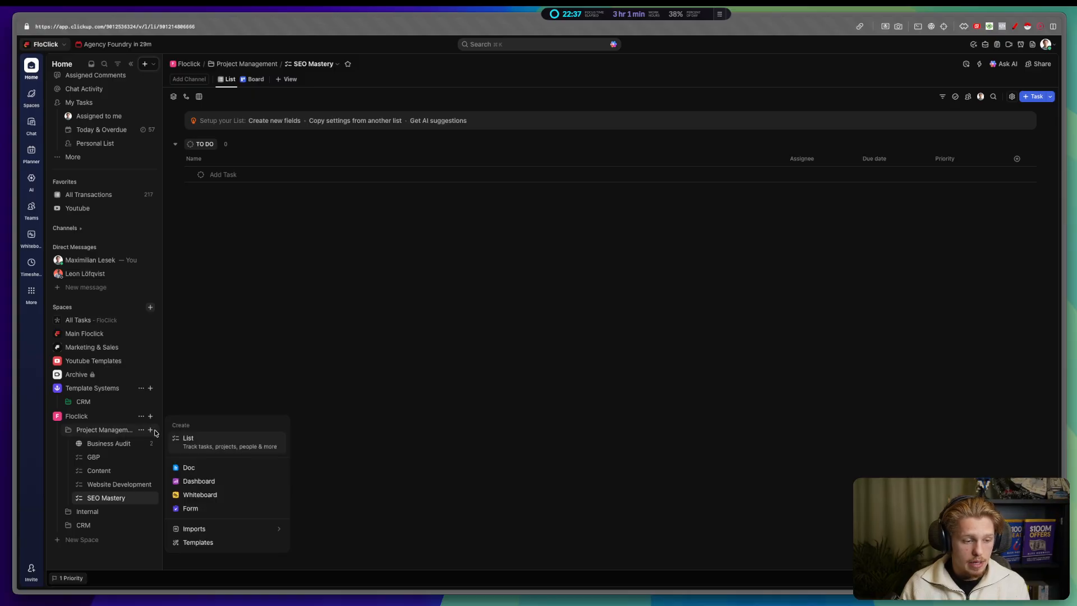
pyautogui.click(213, 439)
pyautogui.write('Reporting')
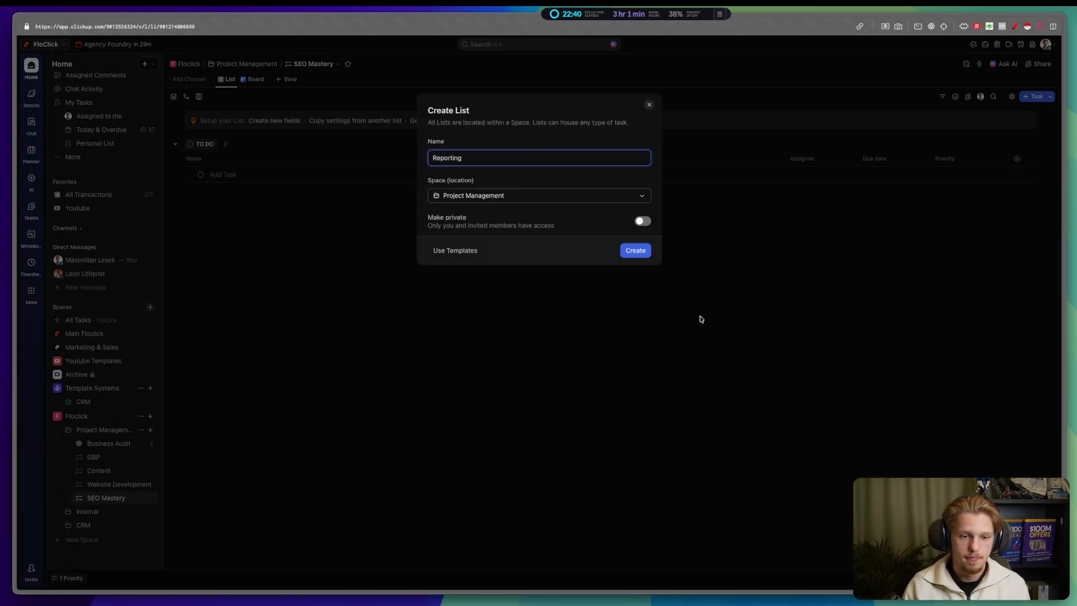
pyautogui.click(636, 250)
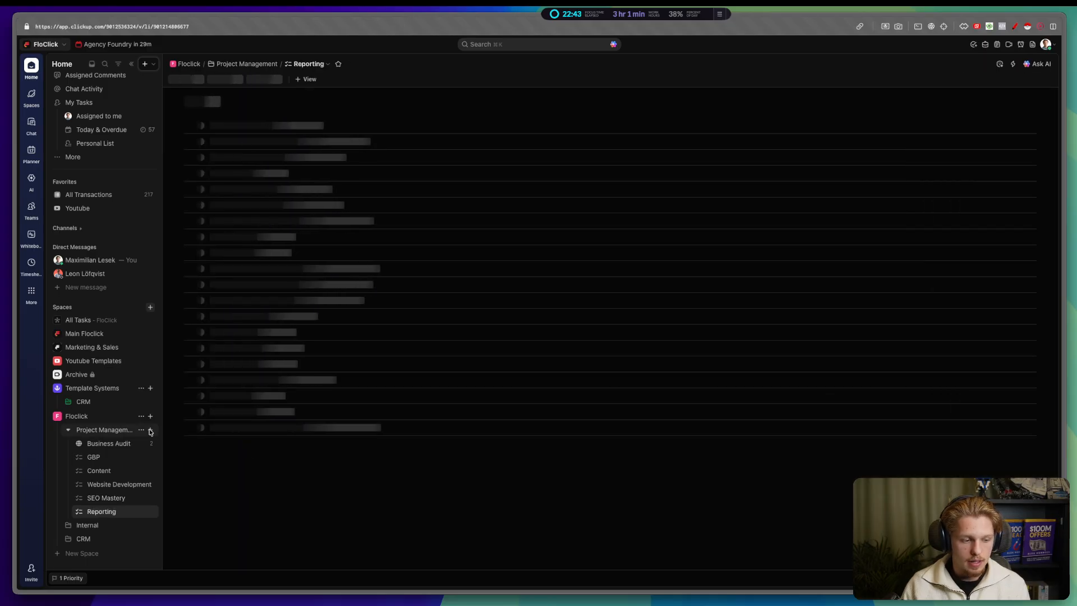
# Step: Add a list named "Ad hoc Tasks" to the Project Management folder
pyautogui.click(151, 429)
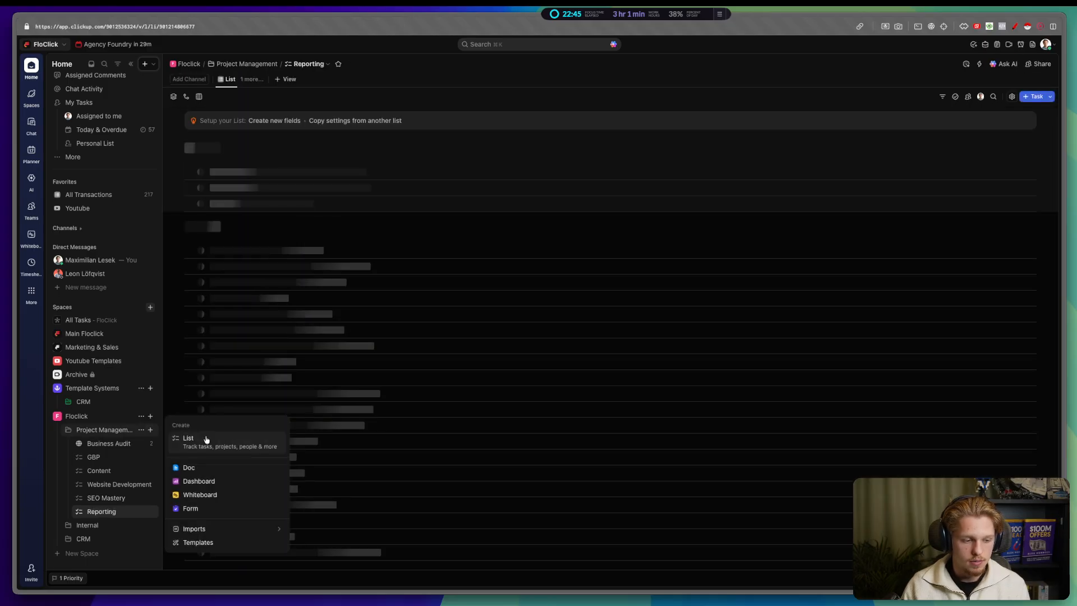
pyautogui.press('Escape')
pyautogui.write('Ad hoc Tasks')
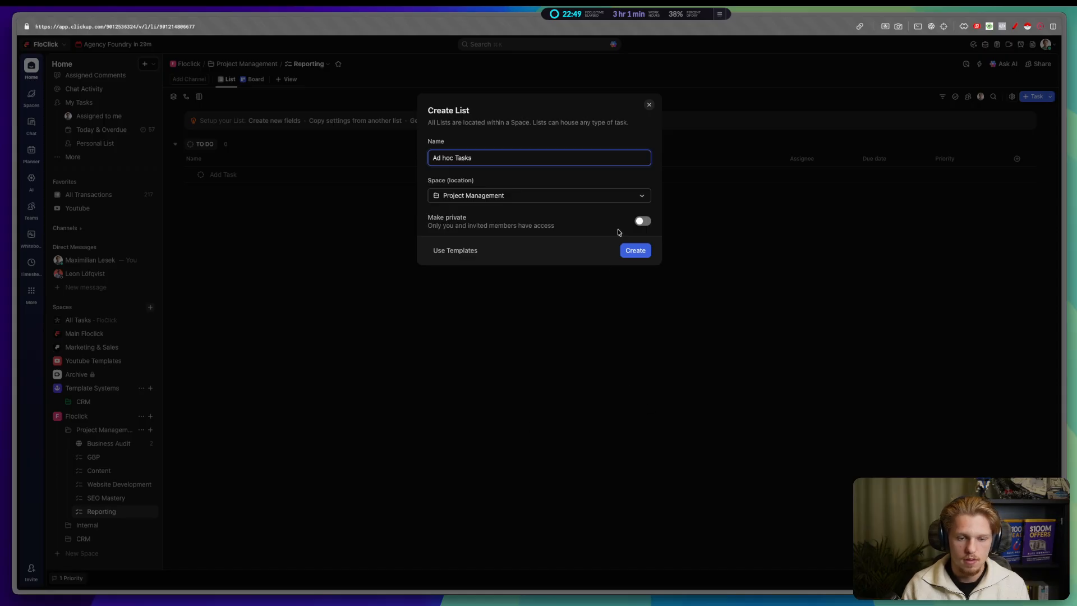
pyautogui.click(634, 250)
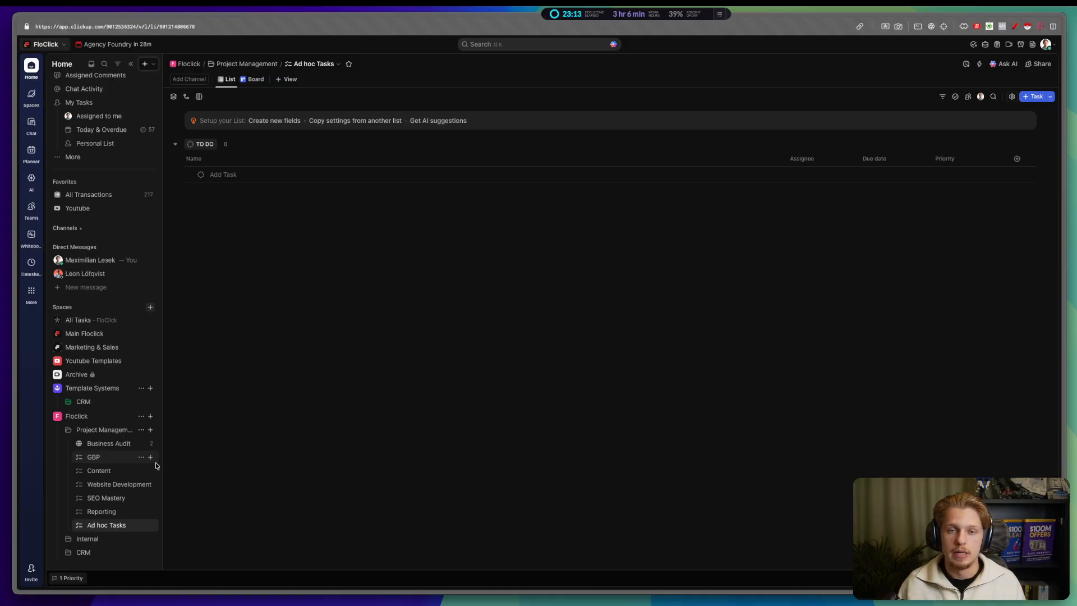
# Step: Open the GBP list and mark the Business Audit, GBP and Content lists with the screen annotation pen, then clear the marks
pyautogui.click(94, 457)
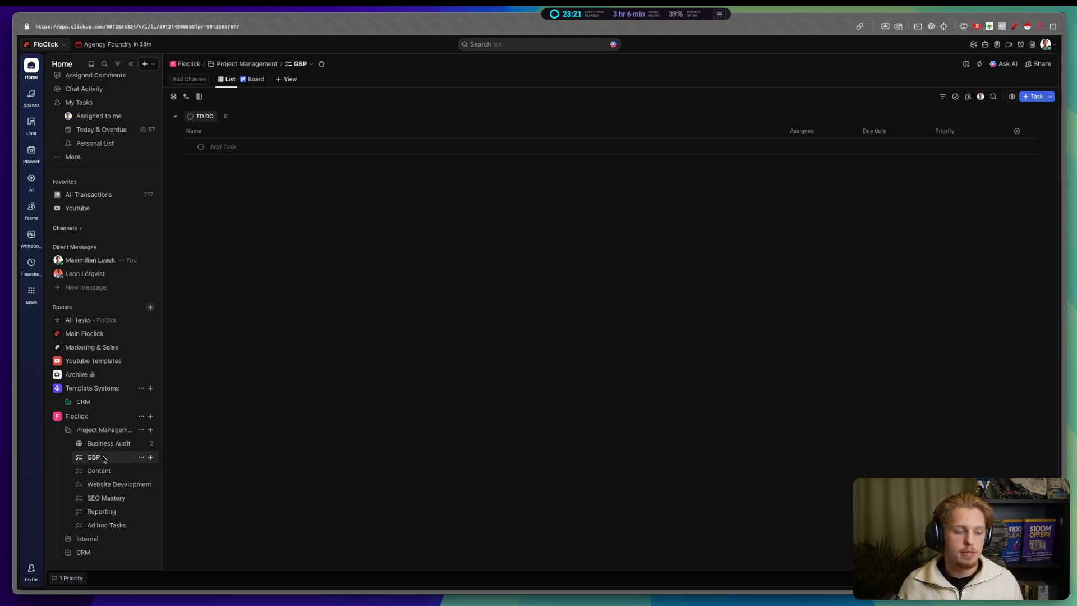
pyautogui.hotkey('ctrl', 'a')
pyautogui.moveTo(88, 450)
pyautogui.mouseDown()
pyautogui.moveTo(114, 450)
pyautogui.moveTo(121, 463)
pyautogui.mouseUp()
pyautogui.hotkey('ctrl', 'a')
pyautogui.hotkey('ctrl', 'a')
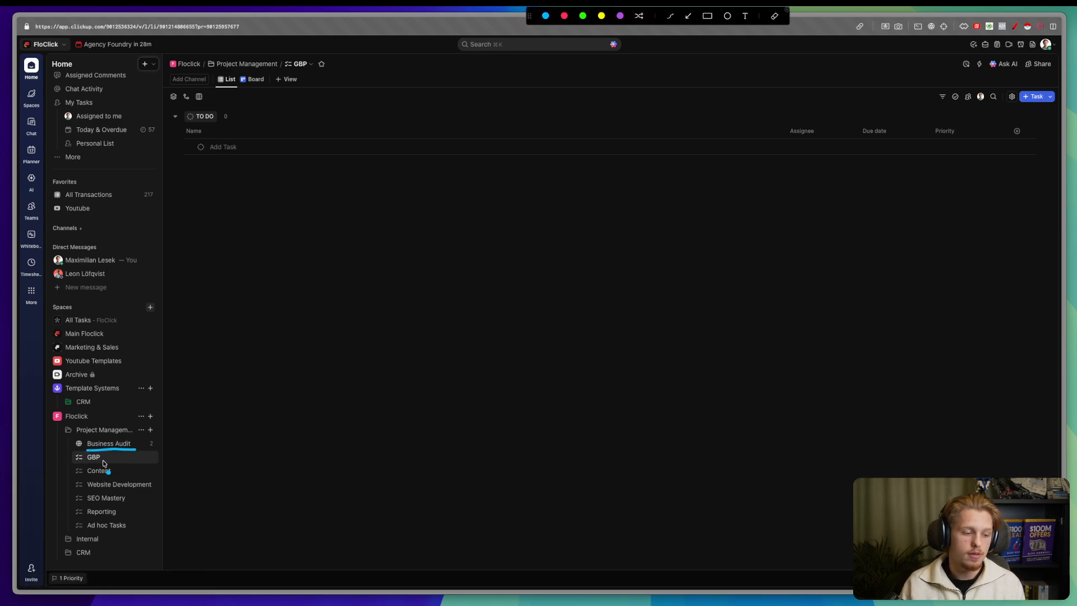
pyautogui.moveTo(86, 464); pyautogui.dragTo(133, 476)
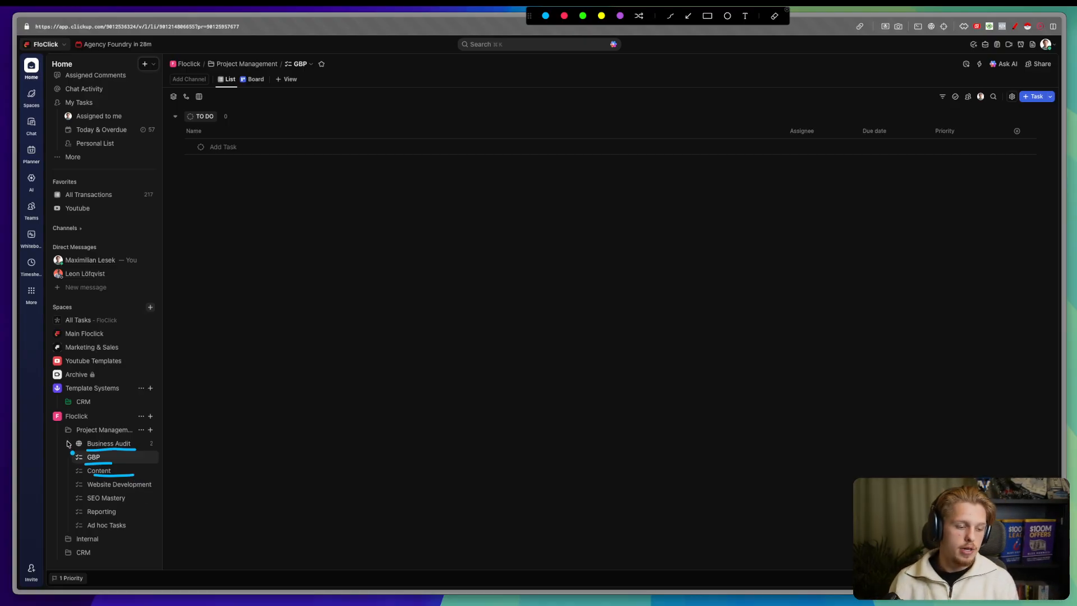
pyautogui.moveTo(72, 452); pyautogui.dragTo(61, 518)
pyautogui.press('Escape')
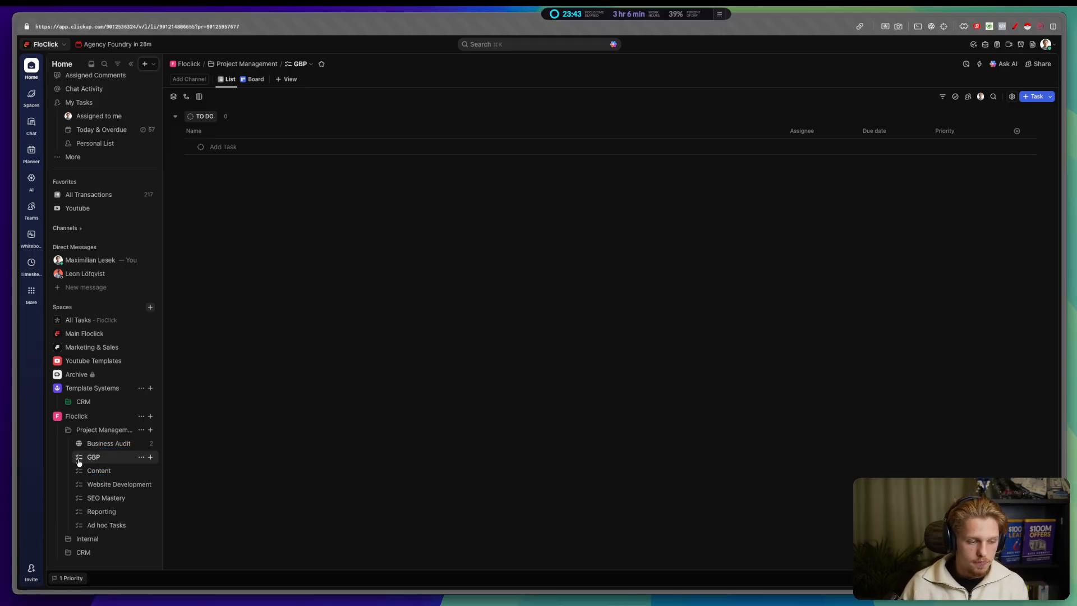
# Step: Search the icon library for a "go" icon for the GBP list, then clear the search
pyautogui.click(140, 457)
pyautogui.click(169, 325)
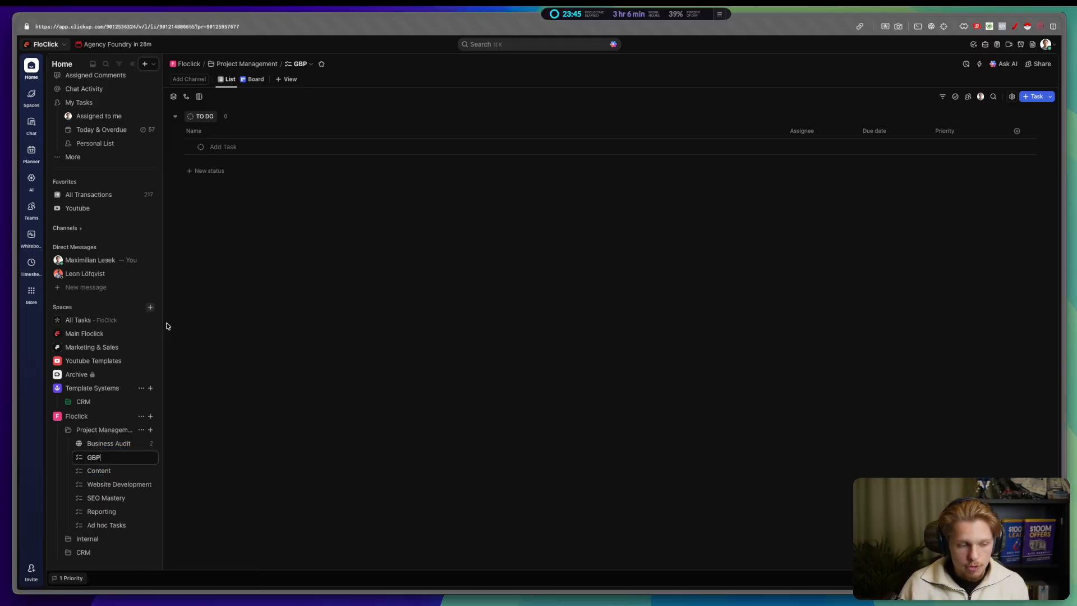
pyautogui.click(79, 457)
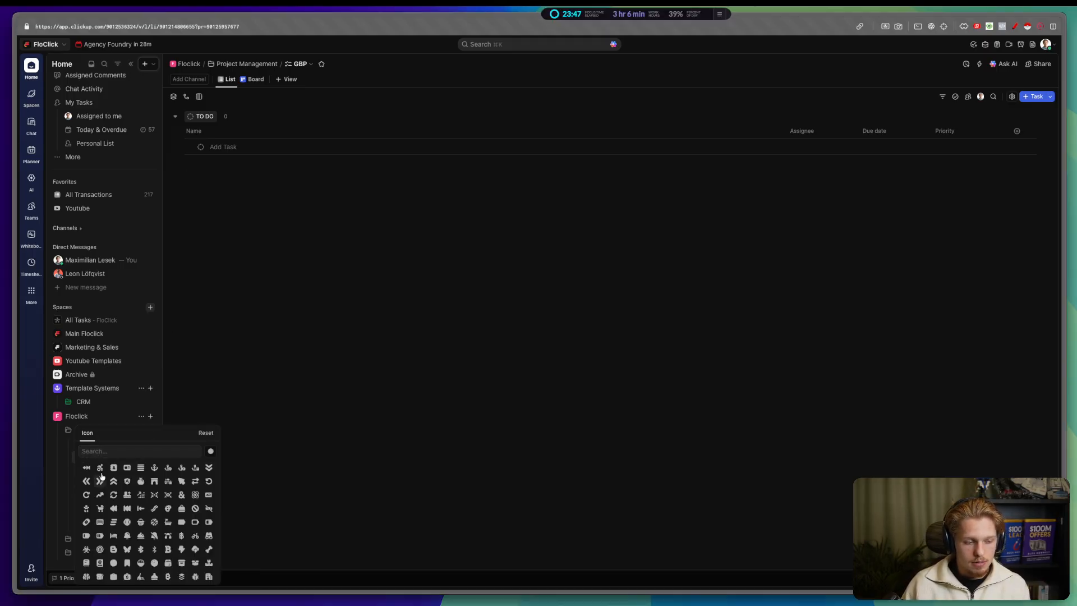
pyautogui.click(138, 449)
pyautogui.write('gpp')
pyautogui.press('BackSpace')
pyautogui.press('BackSpace')
pyautogui.press('BackSpace')
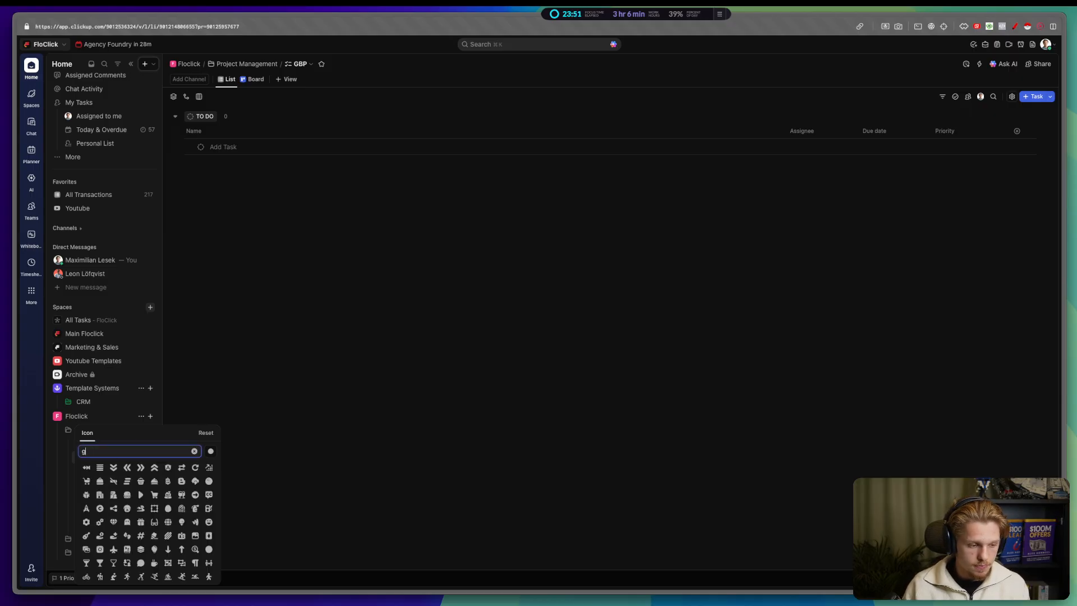
pyautogui.write('go')
pyautogui.press('BackSpace')
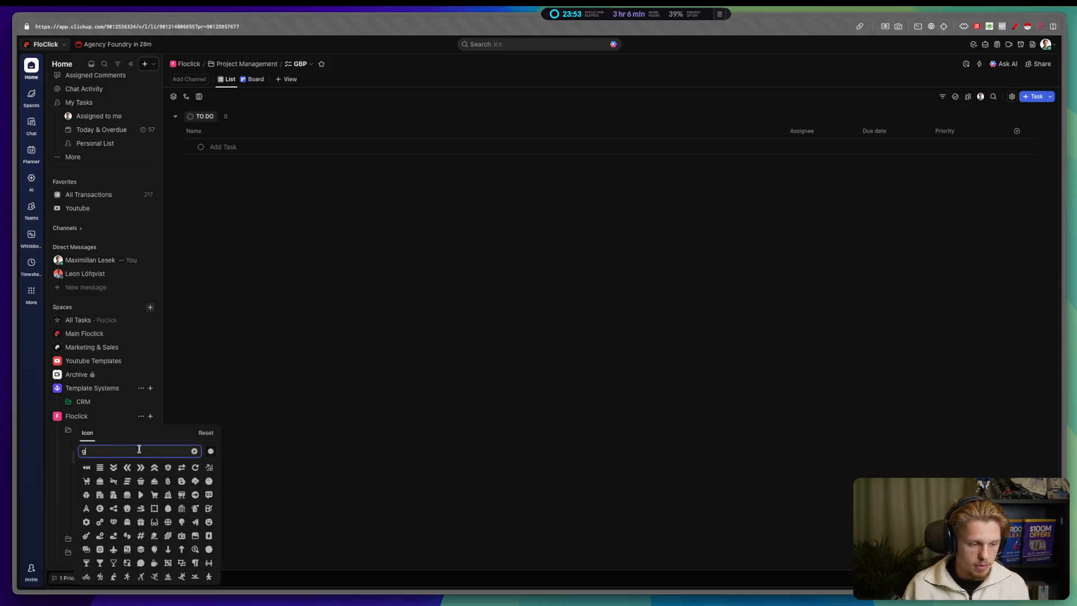
pyautogui.write('b')
pyautogui.press('BackSpace')
pyautogui.write('o')
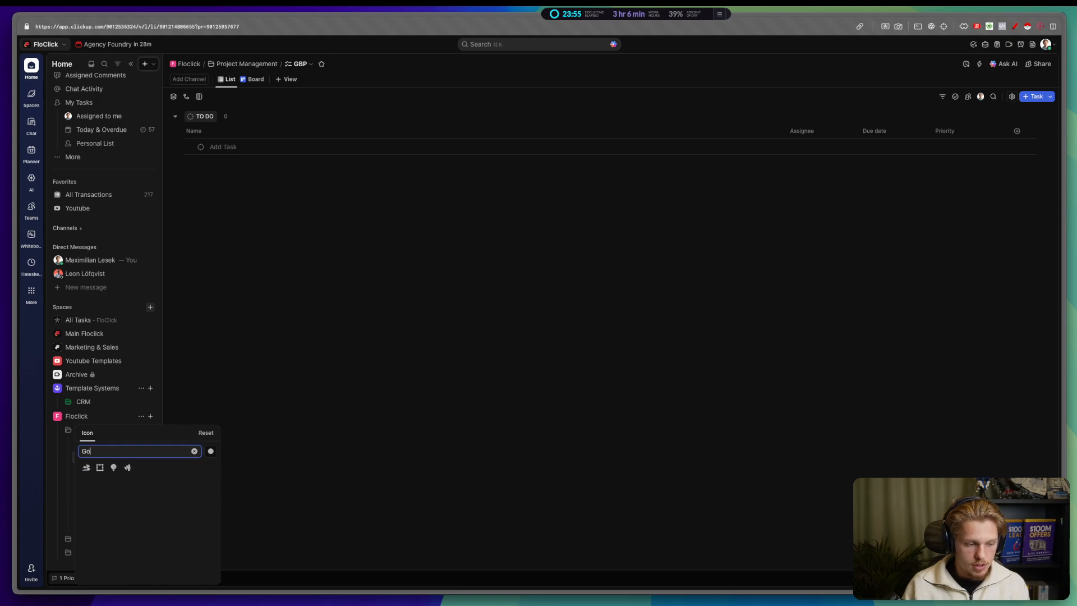
pyautogui.press('BackSpace')
pyautogui.press('BackSpace')
pyautogui.write('gl')
pyautogui.press('BackSpace')
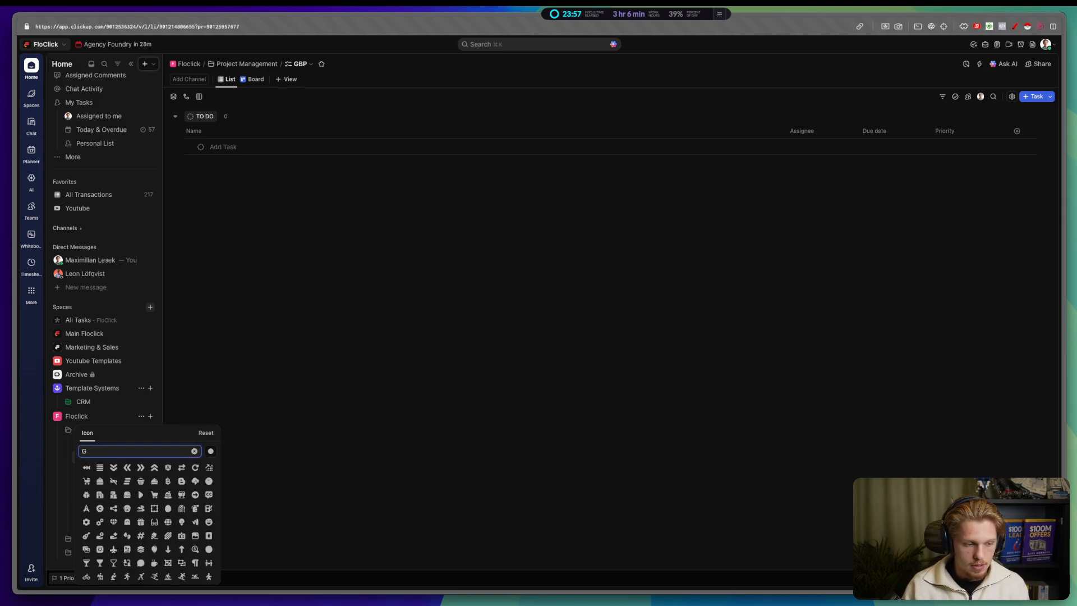
pyautogui.press('BackSpace')
# Step: Browse the full icon library for a symbol that suits the GBP list
pyautogui.scroll(-10, 181, 519)
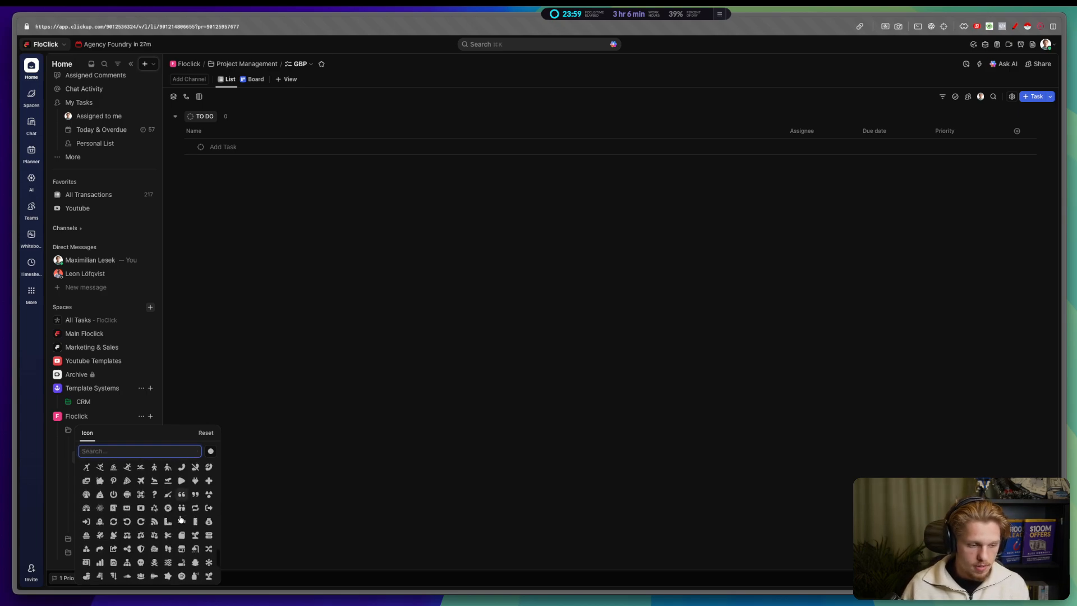
pyautogui.scroll(-5, 180, 519)
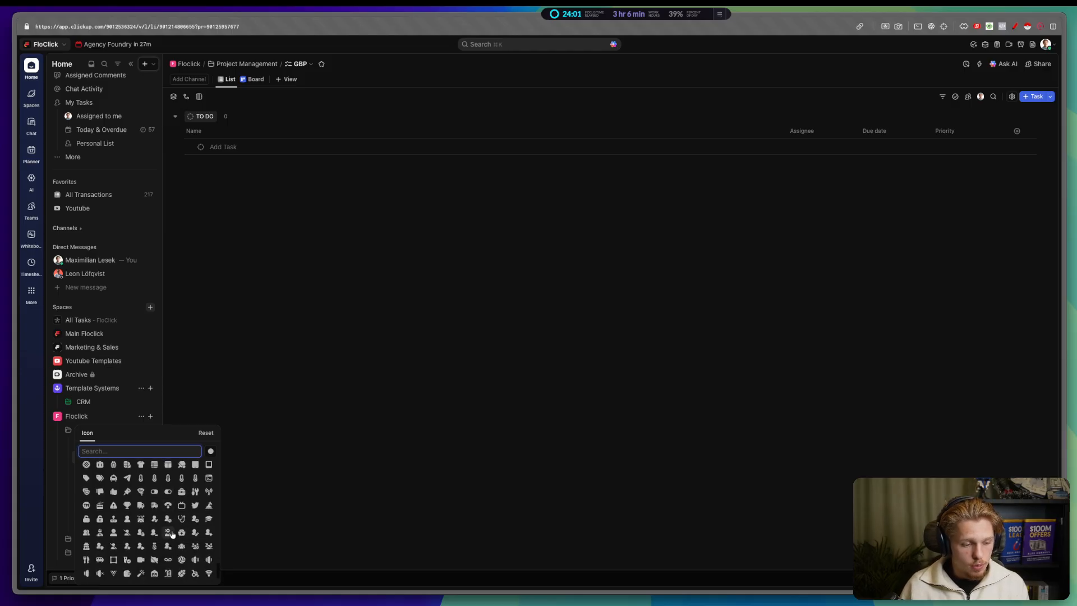
pyautogui.scroll(-1, 170, 534)
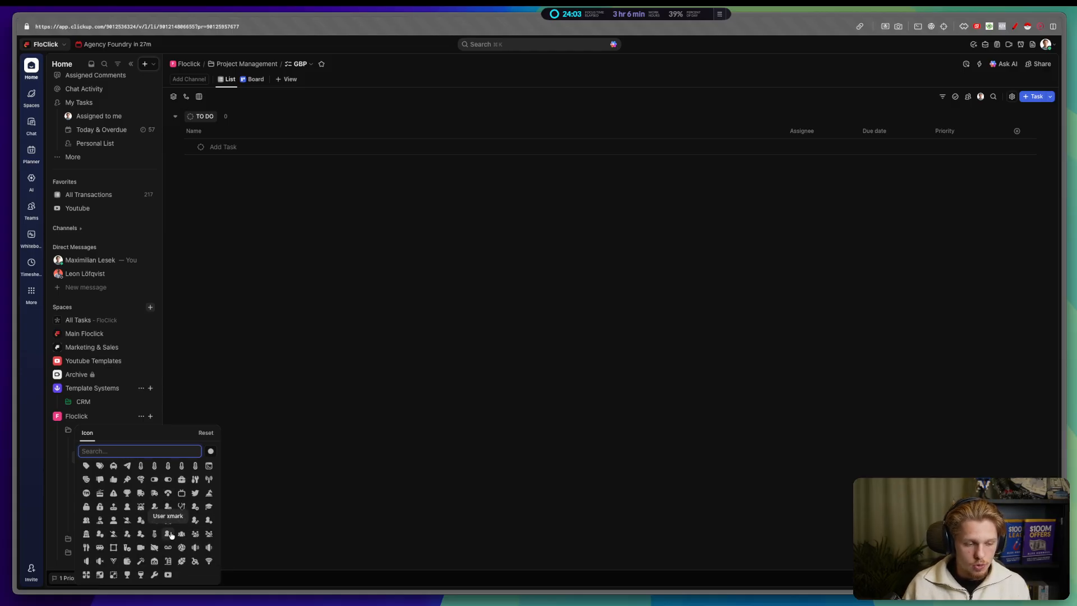
pyautogui.scroll(-5, 171, 535)
pyautogui.scroll(3, 171, 536)
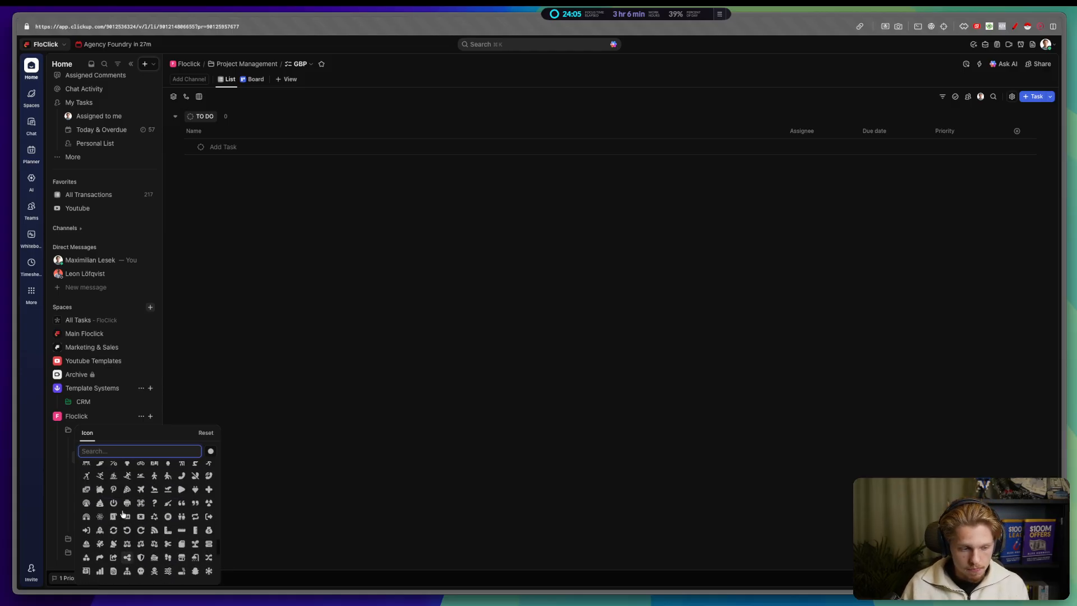
pyautogui.scroll(-10, 169, 524)
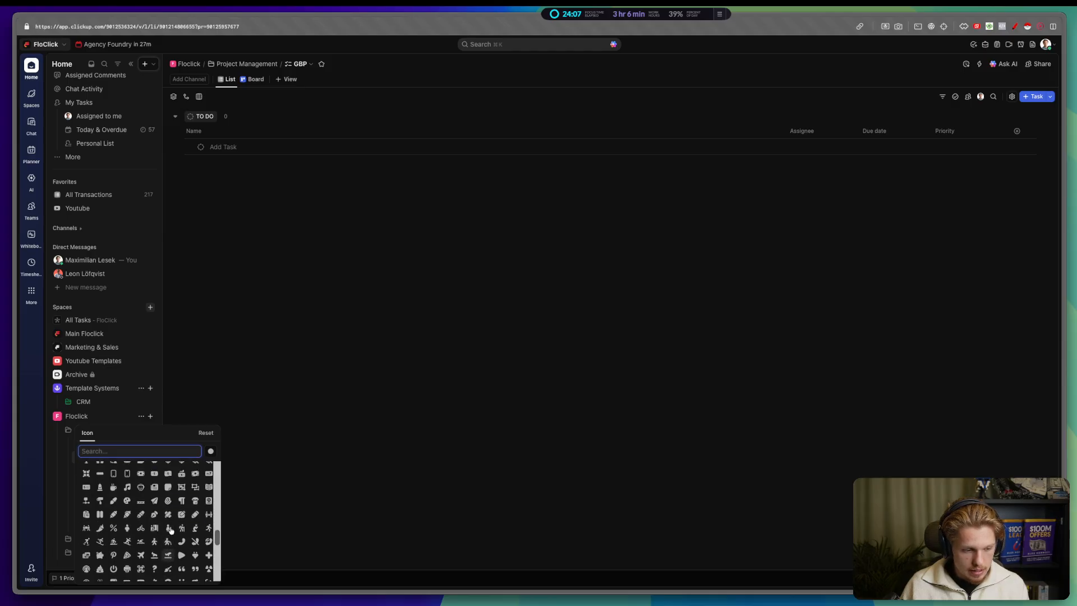
pyautogui.scroll(2, 140, 523)
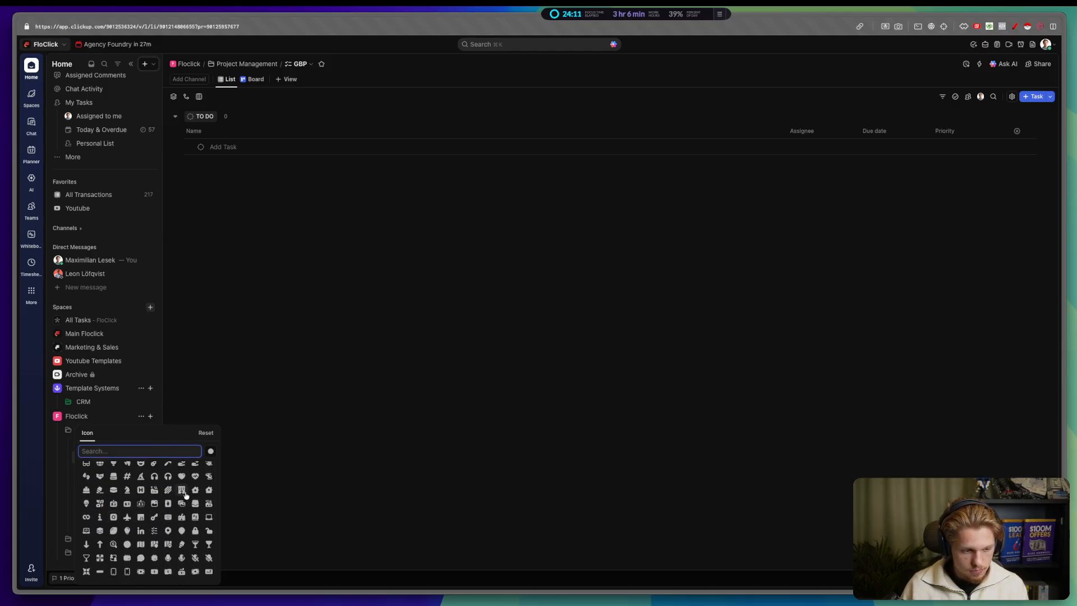
pyautogui.scroll(1, 143, 549)
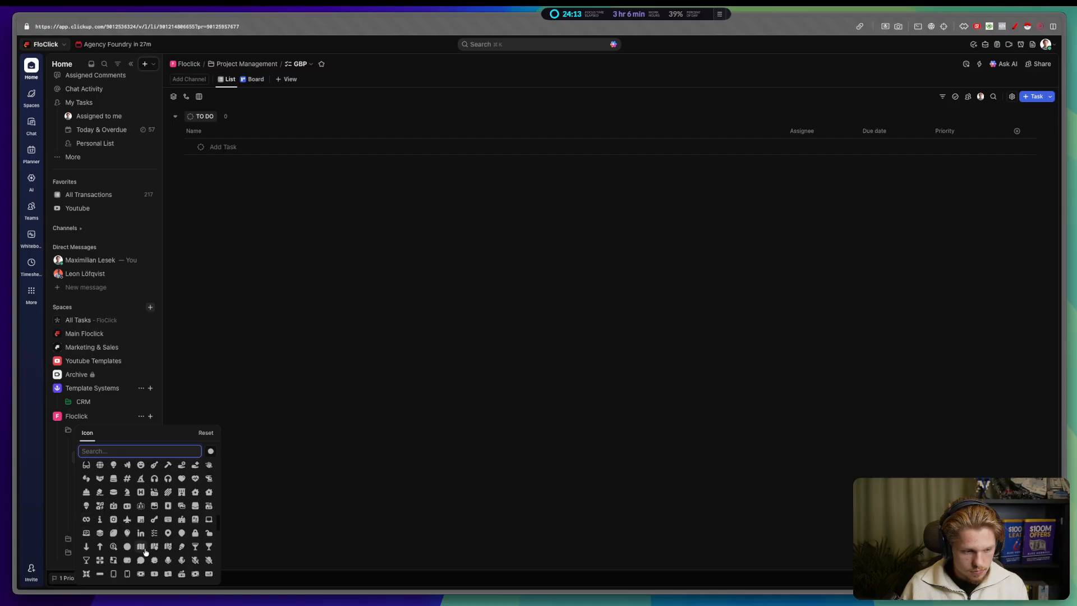
# Step: Search the GBP list's icon library for "eye" and "glass" icons, then clear the search
pyautogui.write('arr')
pyautogui.press('BackSpace')
pyautogui.press('BackSpace')
pyautogui.press('BackSpace')
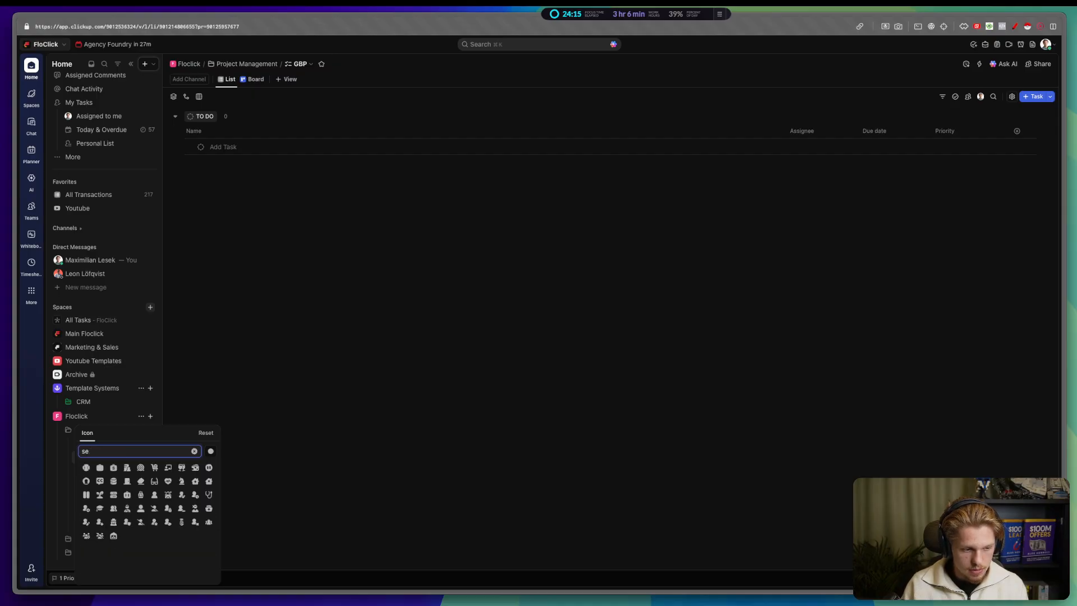
pyautogui.write('eye')
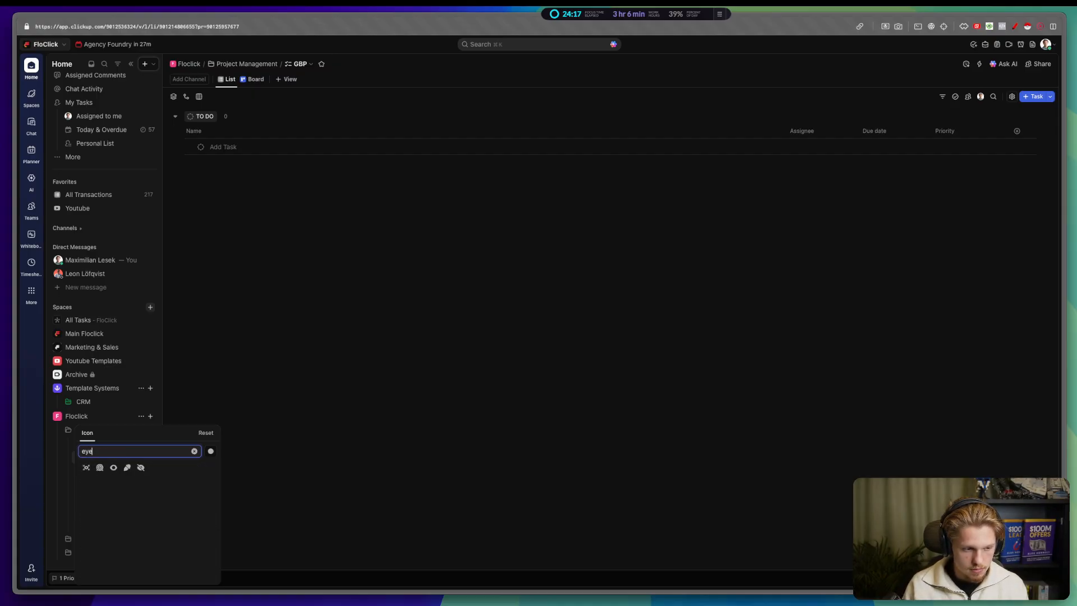
pyautogui.press('BackSpace')
pyautogui.press('BackSpace')
pyautogui.press('BackSpace')
pyautogui.write('glass')
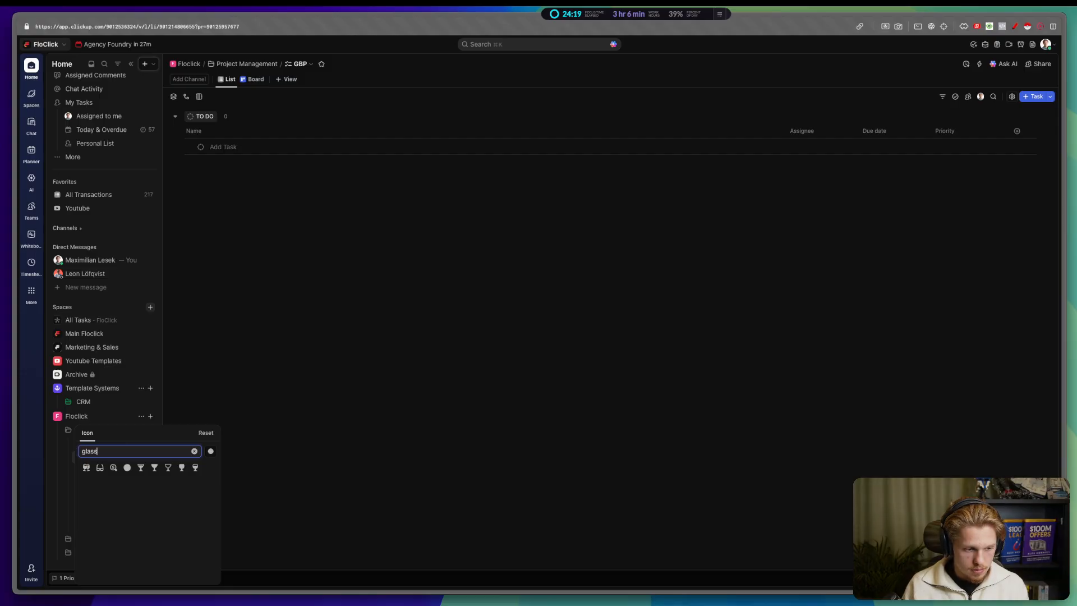
pyautogui.press('BackSpace')
pyautogui.press('BackSpace')
pyautogui.press('BackSpace')
pyautogui.press('BackSpace')
pyautogui.press('BackSpace')
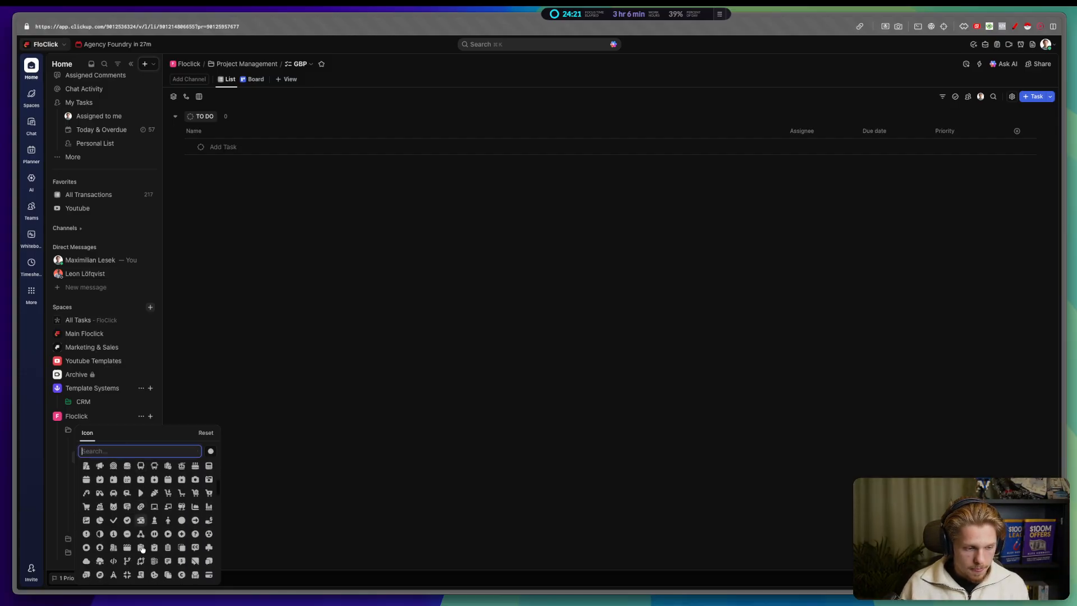
# Step: Assign a filled square icon from the icon library to the GBP list and close the icon picker
pyautogui.scroll(-3, 142, 549)
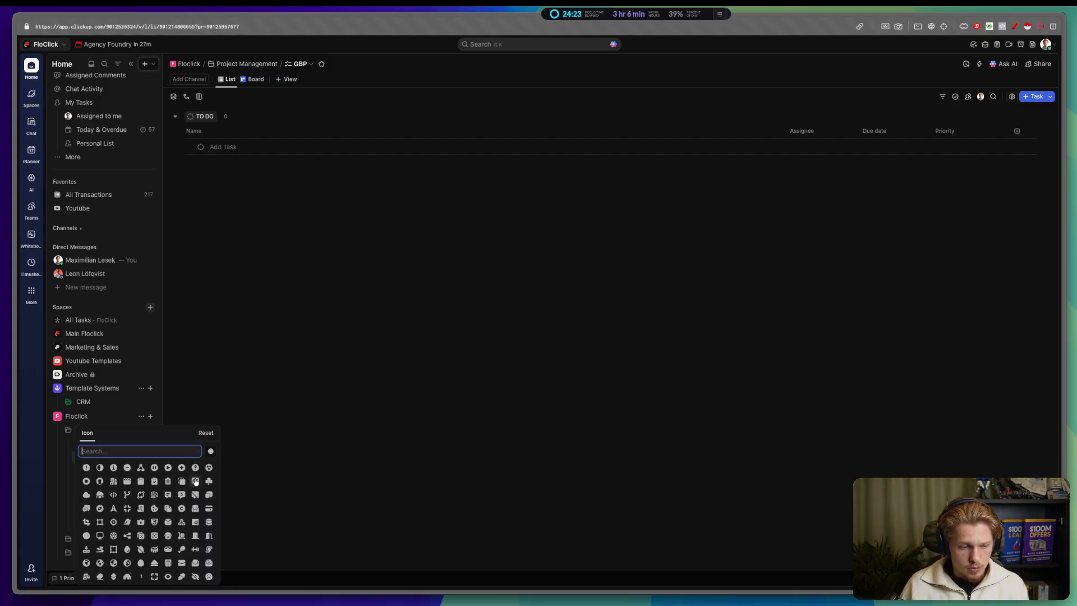
pyautogui.scroll(-4, 196, 536)
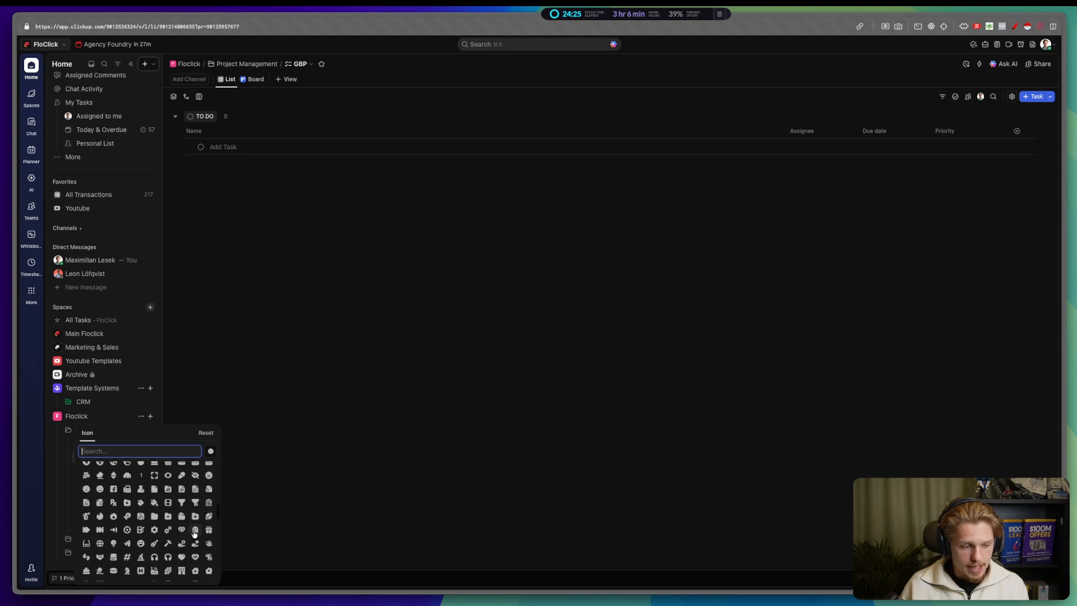
pyautogui.scroll(-3, 194, 533)
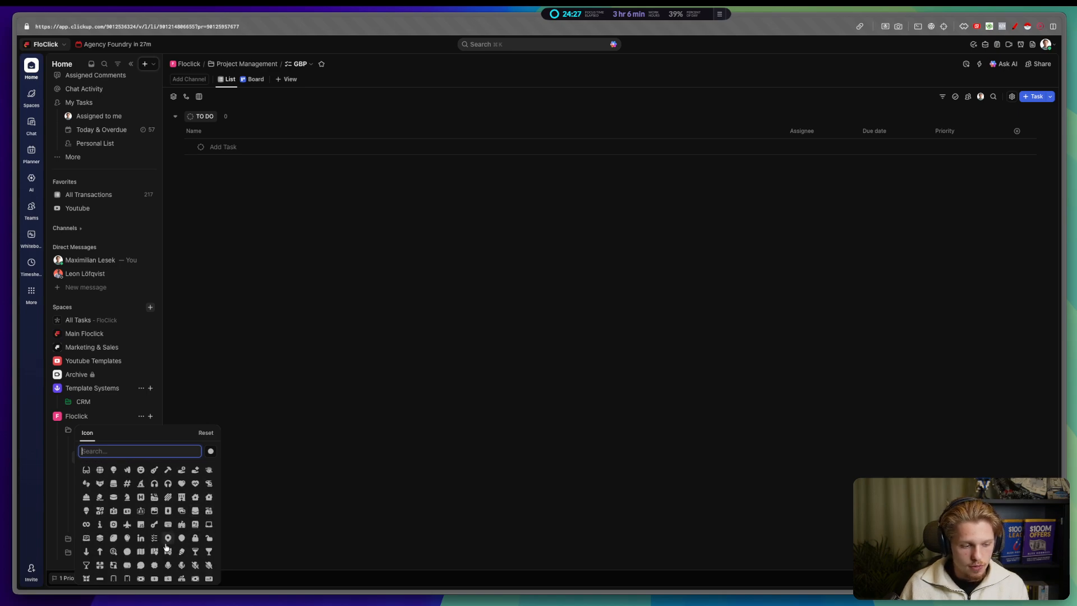
pyautogui.scroll(-5, 166, 546)
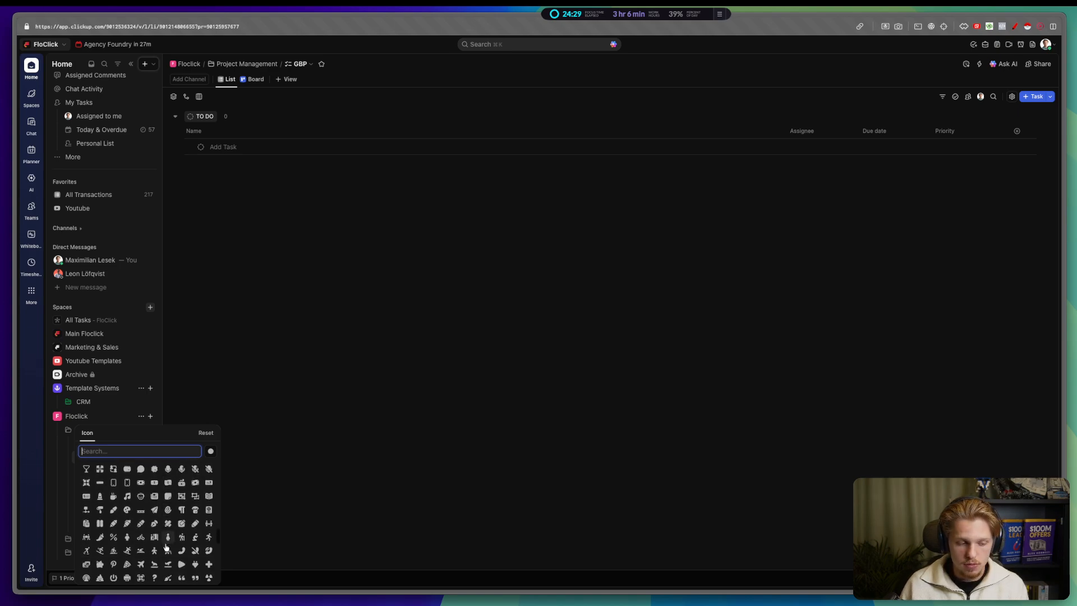
pyautogui.scroll(-3, 166, 547)
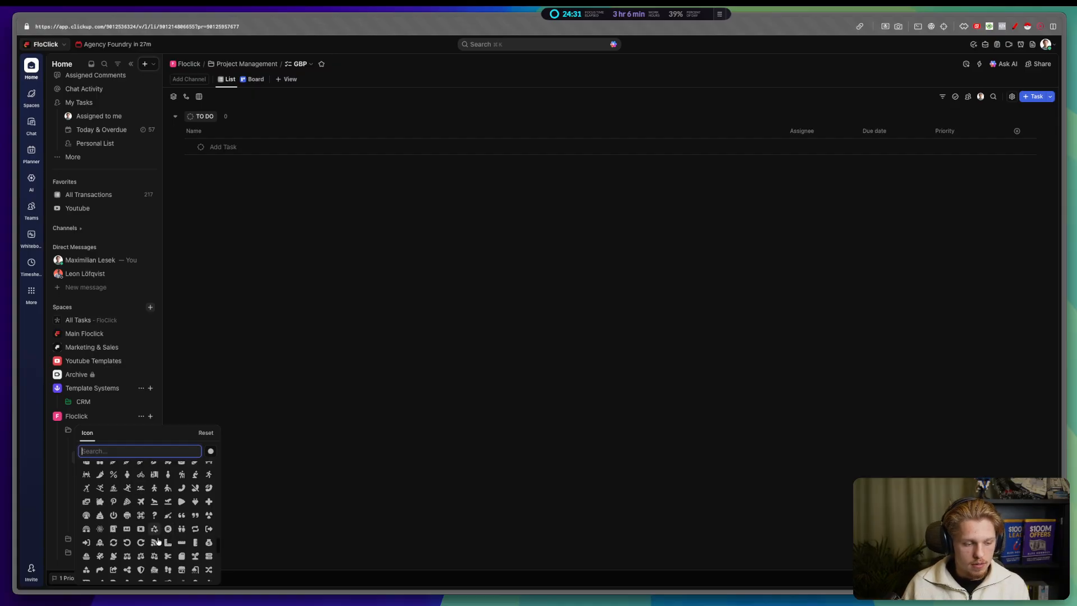
pyautogui.scroll(-5, 158, 540)
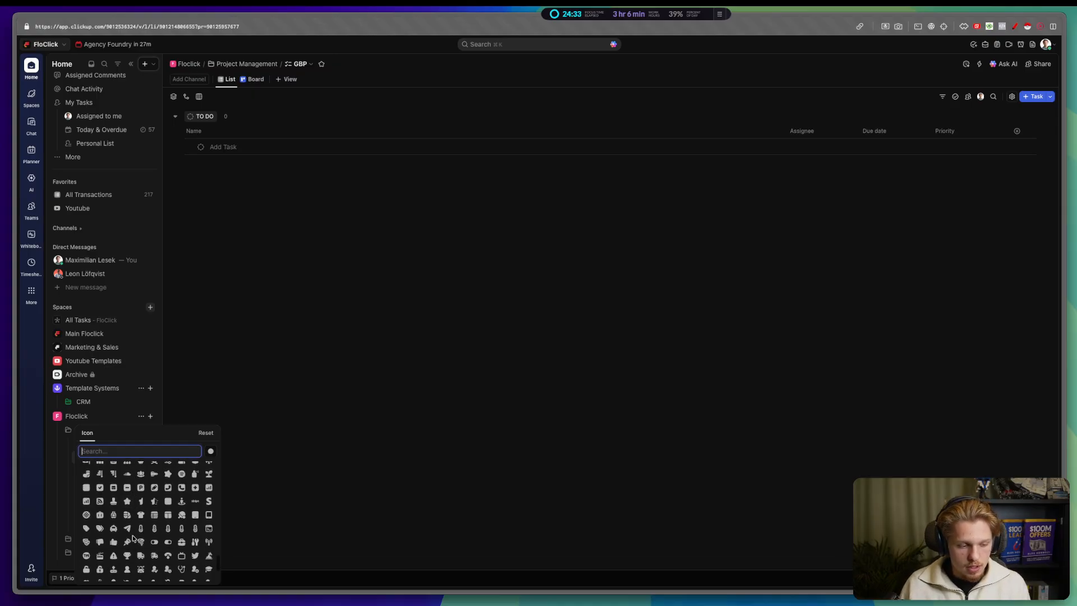
pyautogui.click(87, 502)
pyautogui.click(269, 499)
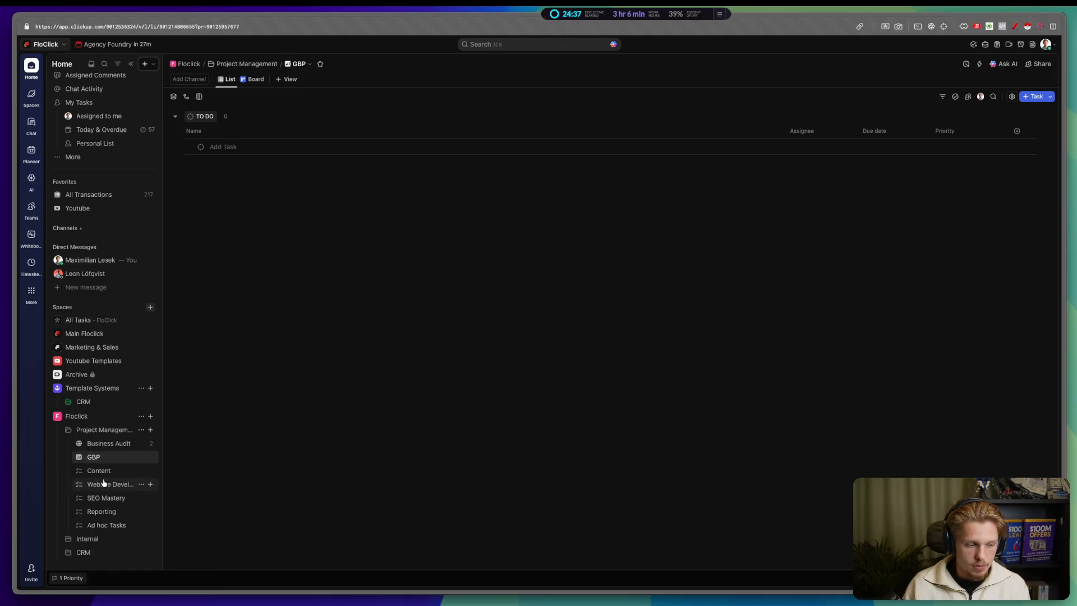
# Step: Search the icon library for a writing or page icon for the Content list, clearing each search
pyautogui.click(78, 473)
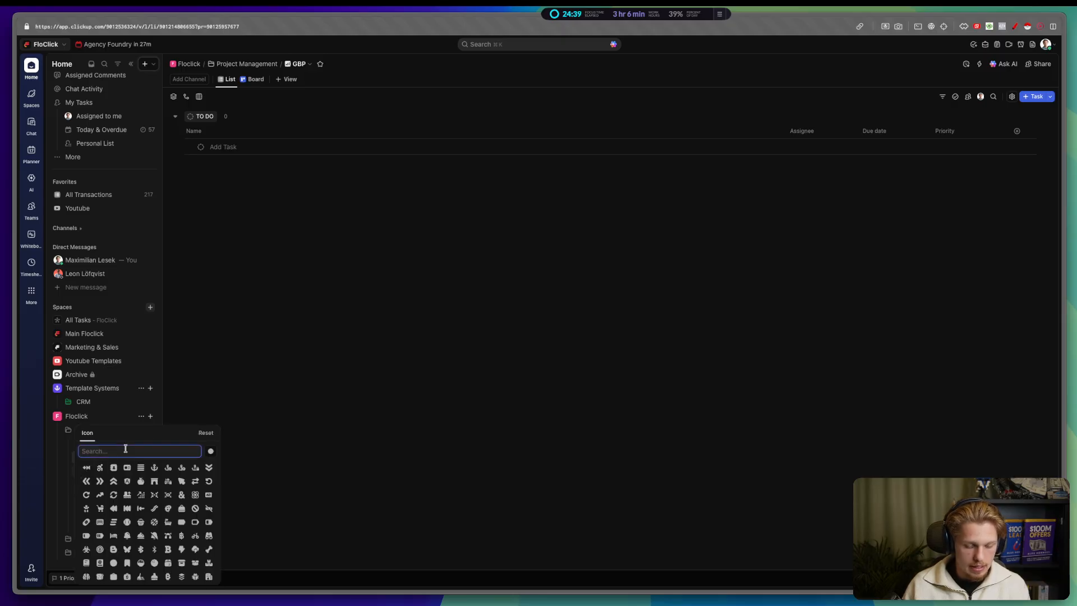
pyautogui.write('pa')
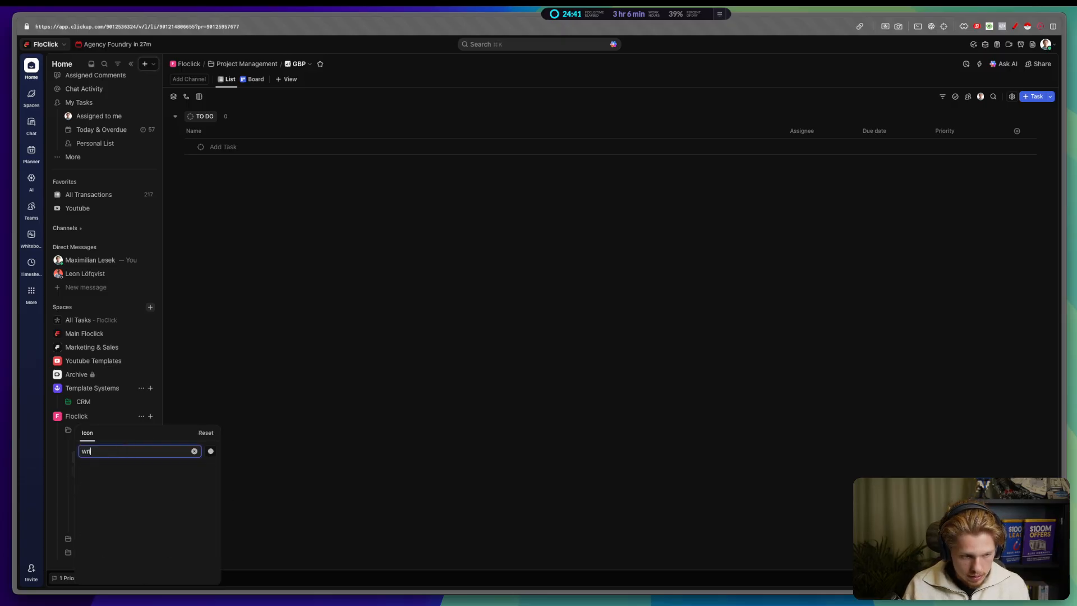
pyautogui.press('BackSpace')
pyautogui.press('BackSpace')
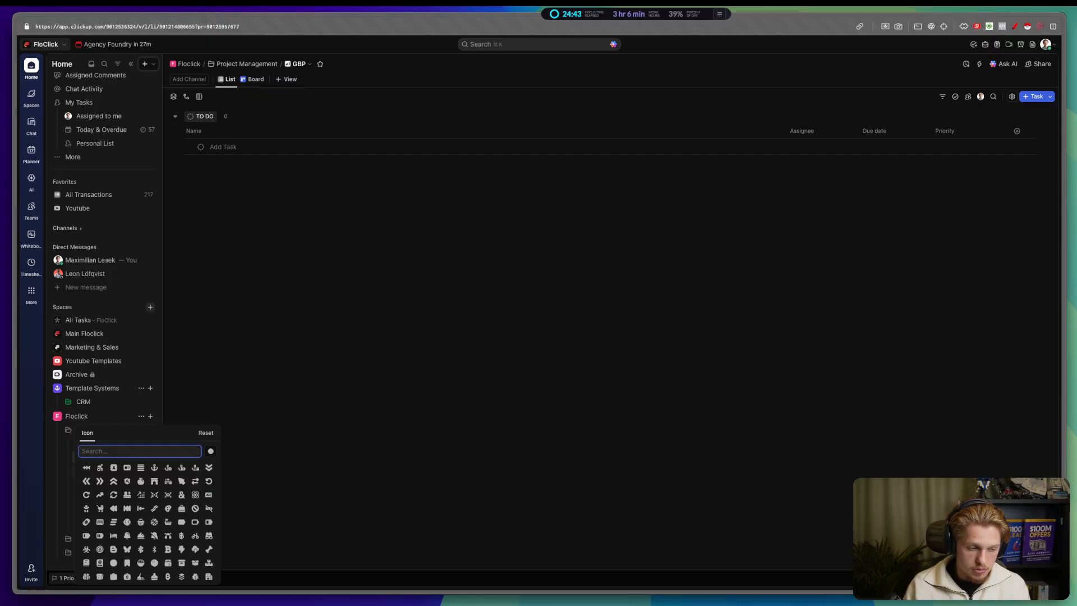
pyautogui.write('wrd')
pyautogui.press('BackSpace')
pyautogui.press('BackSpace')
pyautogui.write('wr')
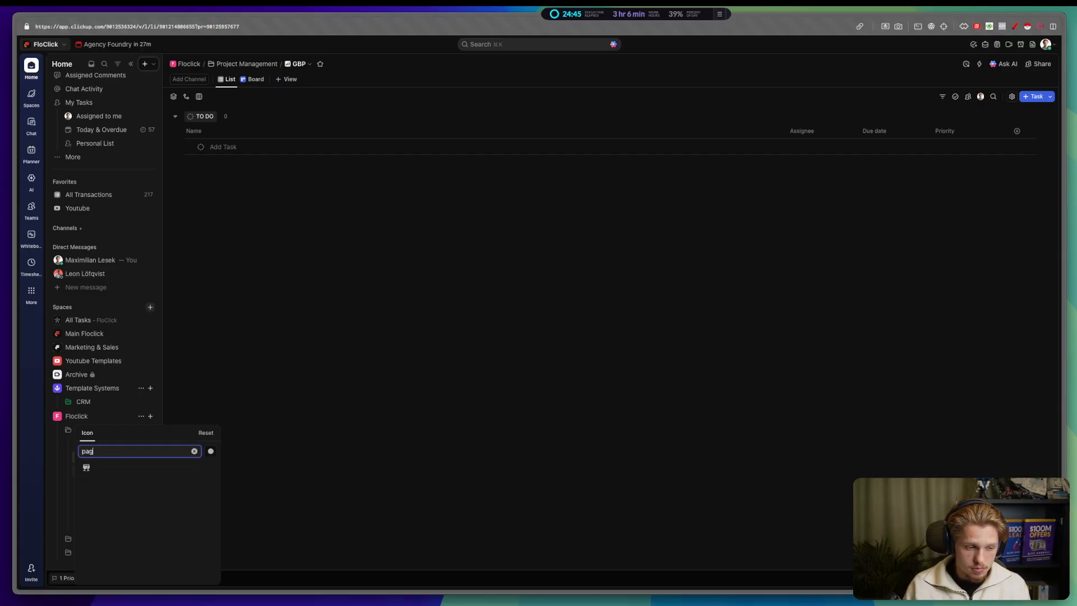
pyautogui.press('BackSpace')
pyautogui.press('BackSpace')
# Step: Browse the icon library, search for "pen" and assign a pen icon to the Content list
pyautogui.scroll(-10, 153, 475)
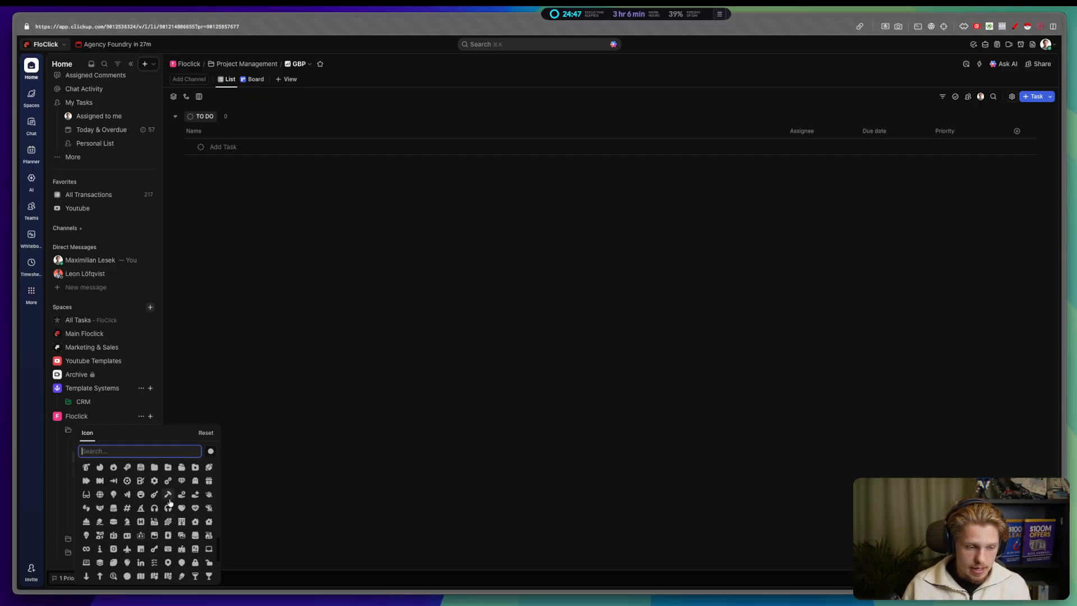
pyautogui.scroll(-5, 154, 522)
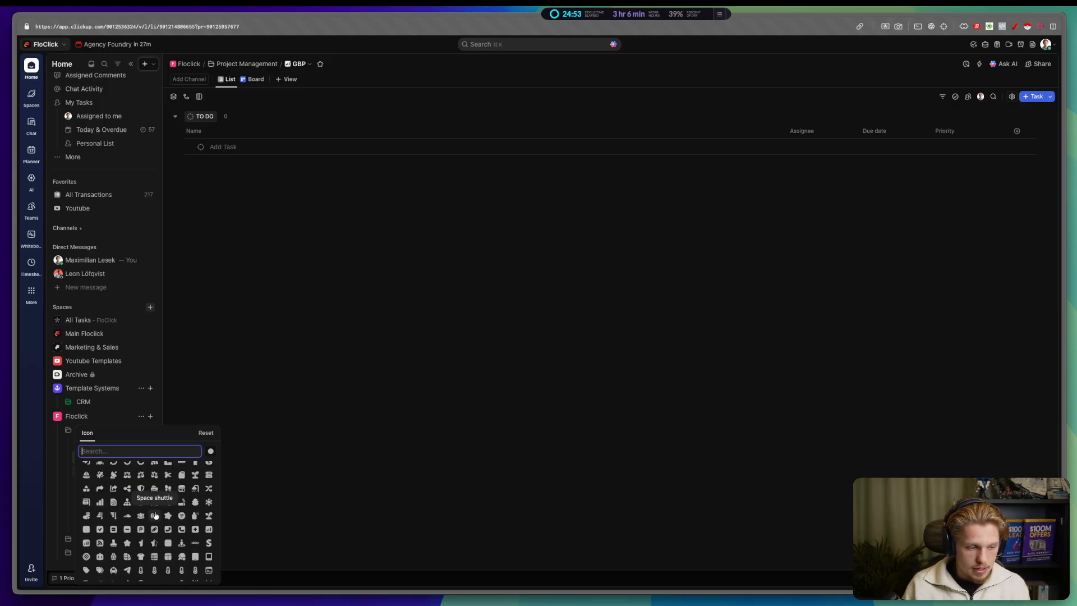
pyautogui.write('pen')
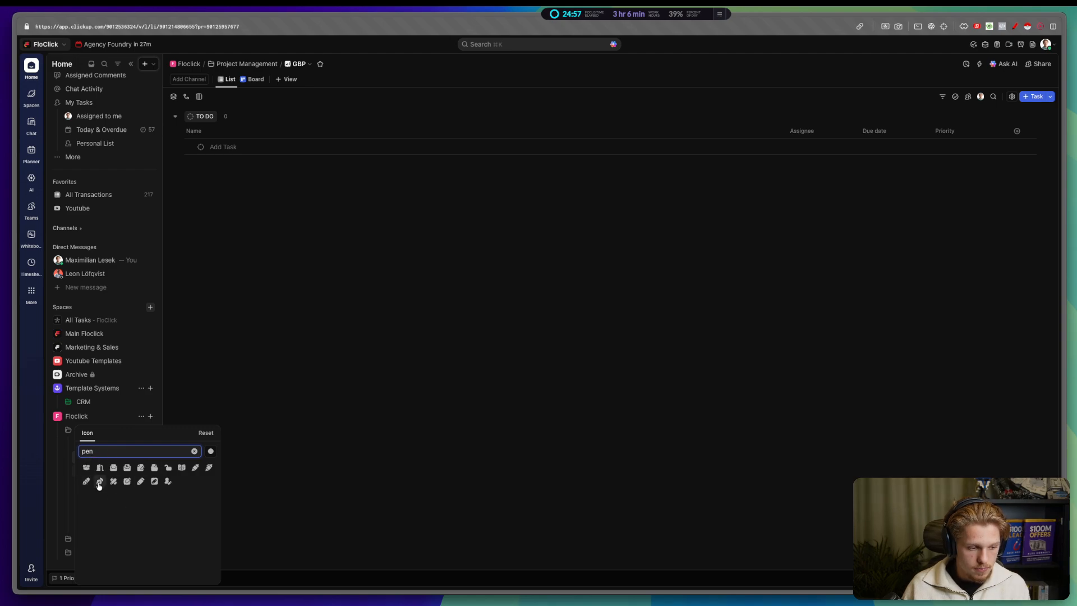
pyautogui.click(86, 481)
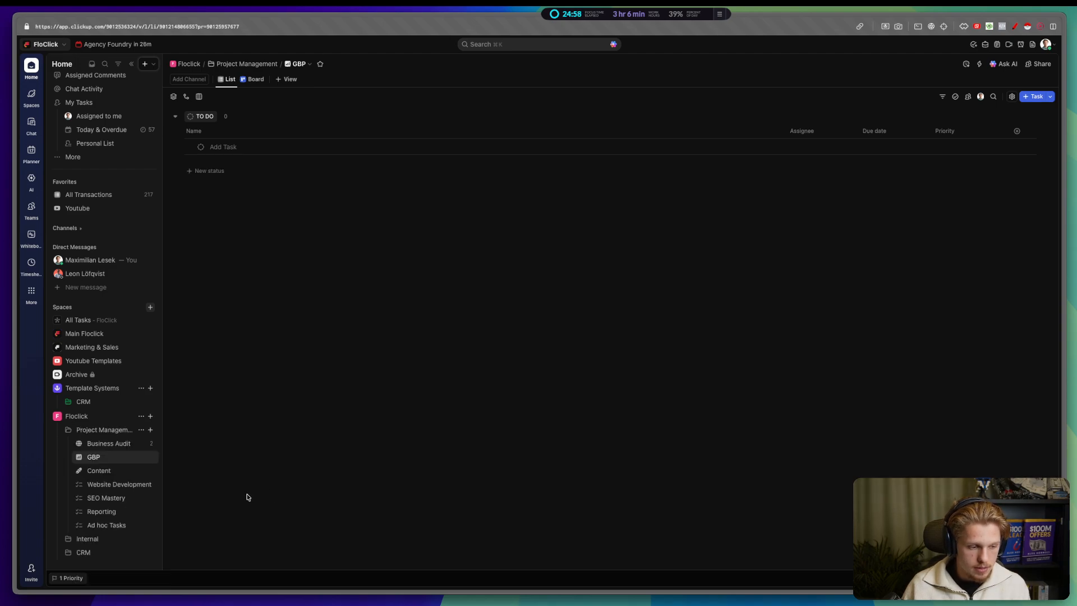
# Step: Assign the pen nib icon from the "pen" search to the Content list and close the icon picker
pyautogui.click(79, 471)
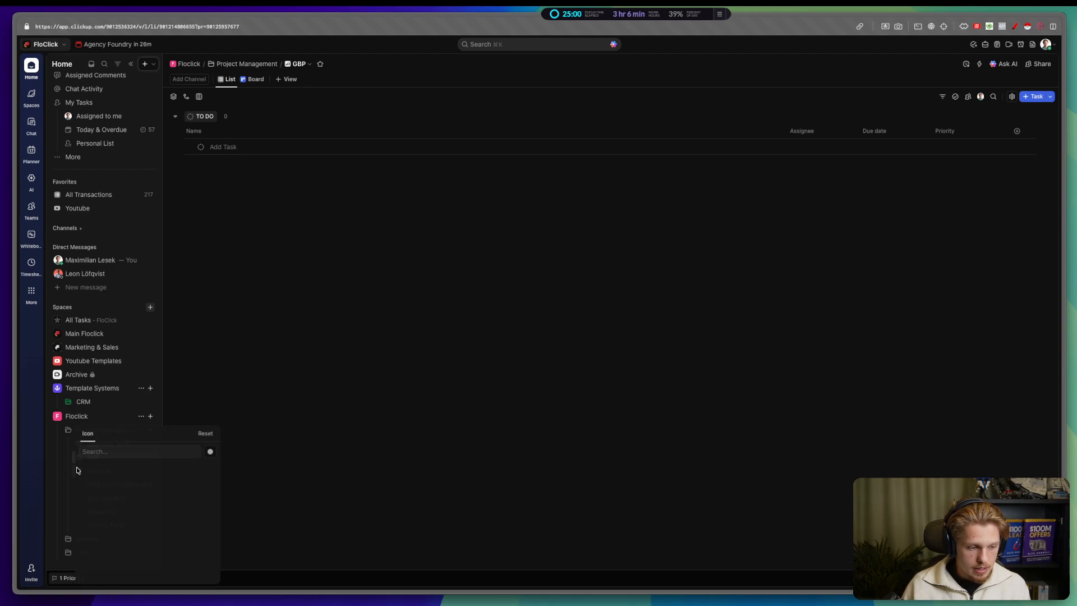
pyautogui.click(132, 452)
pyautogui.write('pen')
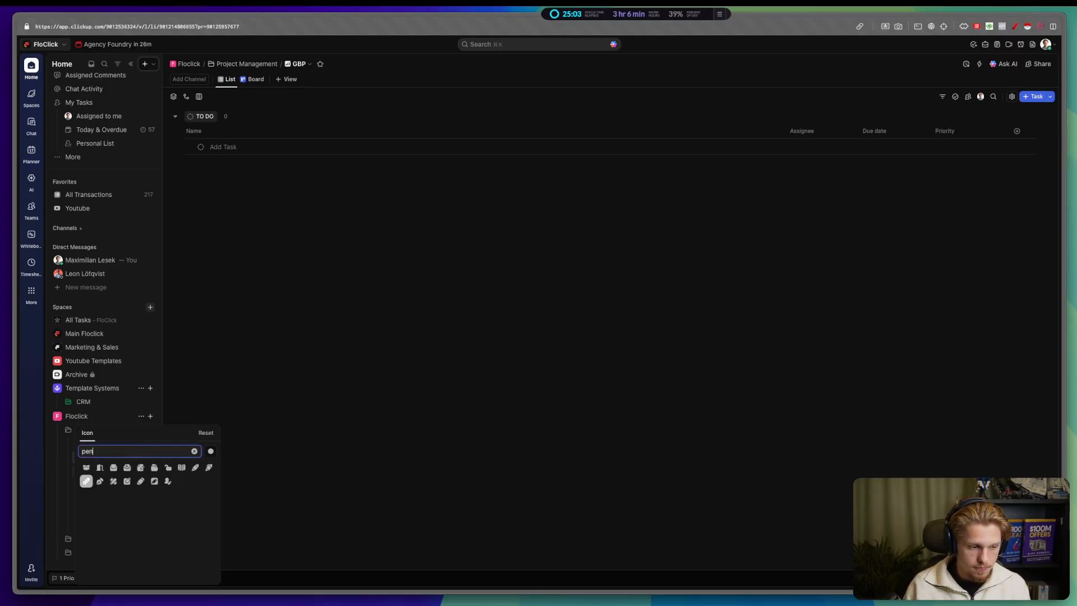
pyautogui.click(97, 486)
pyautogui.click(55, 496)
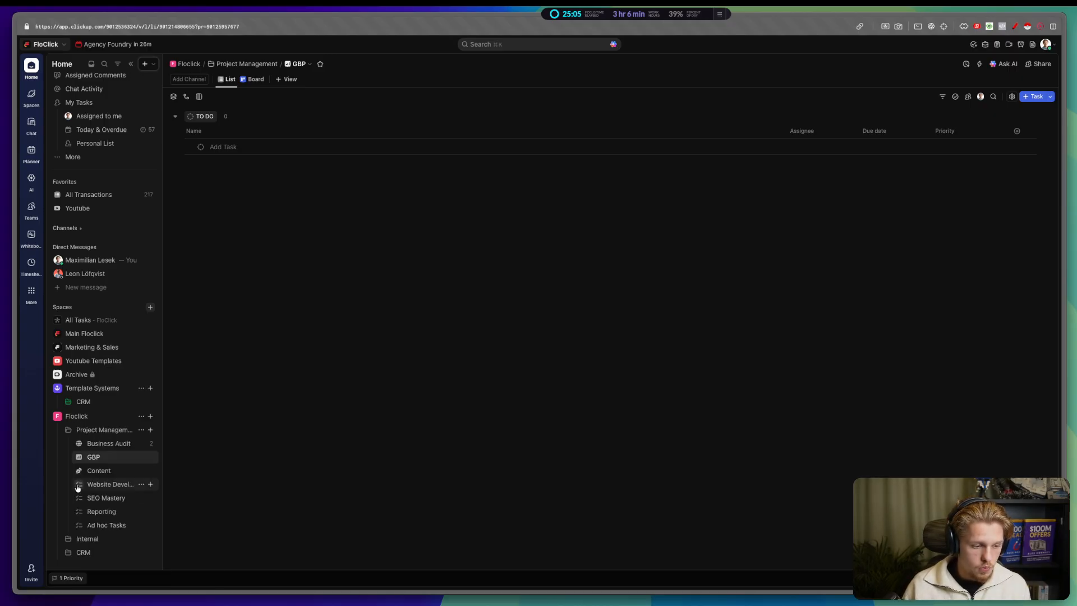
# Step: Search the icon library for "com" and "scre", and assign a screen icon to the Website Development list
pyautogui.click(79, 485)
pyautogui.click(116, 450)
pyautogui.write('com')
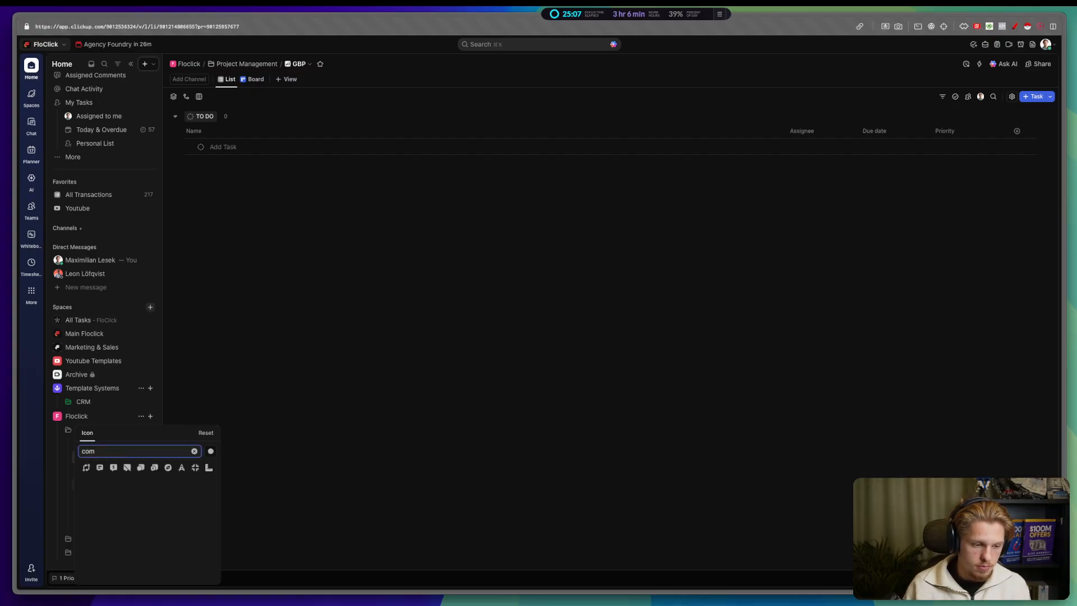
pyautogui.press('BackSpace')
pyautogui.press('BackSpace')
pyautogui.press('BackSpace')
pyautogui.write('scre')
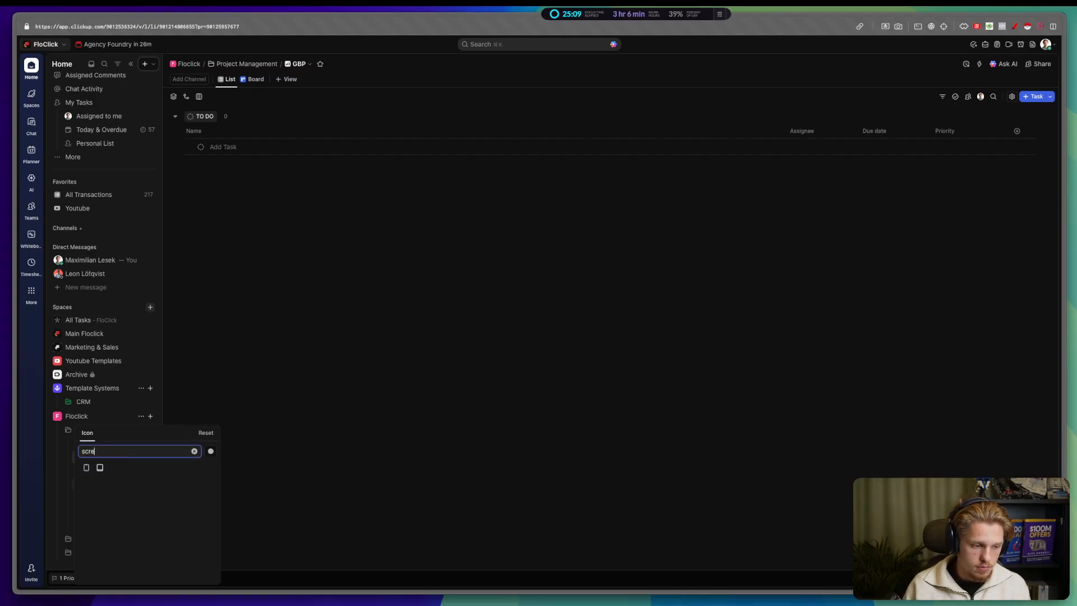
pyautogui.click(100, 468)
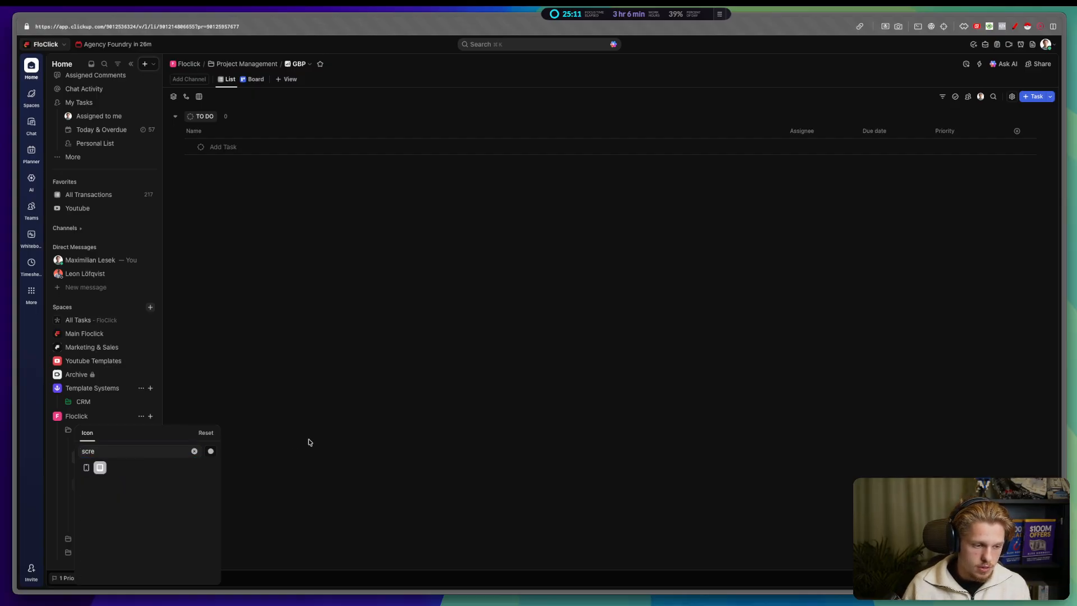
pyautogui.click(309, 441)
# Step: Search the icons for "lap" and assign the laptop icon to the Website Development list
pyautogui.click(79, 487)
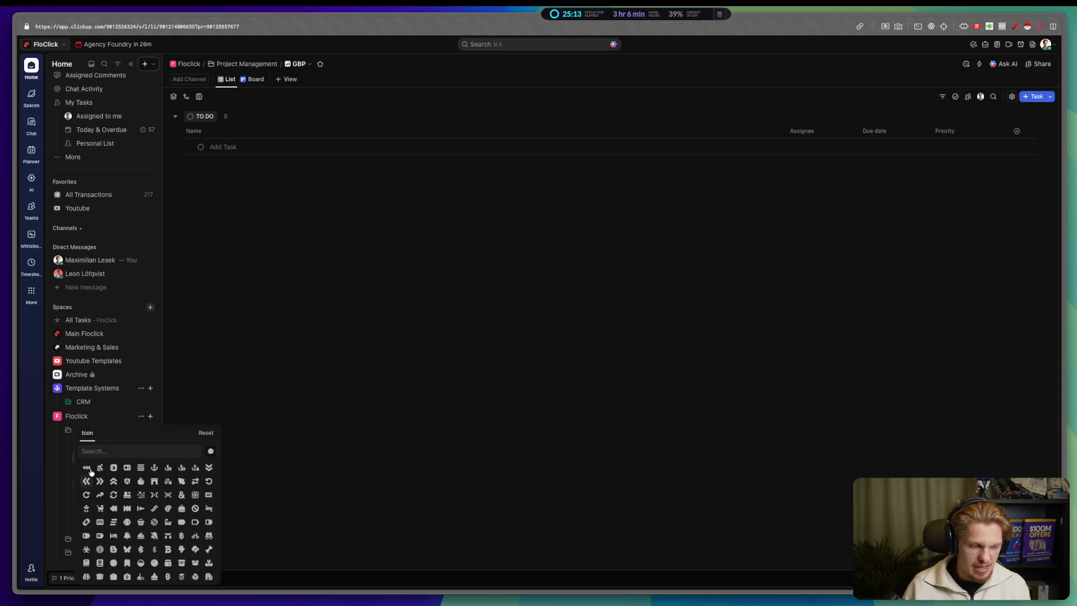
pyautogui.write('lap')
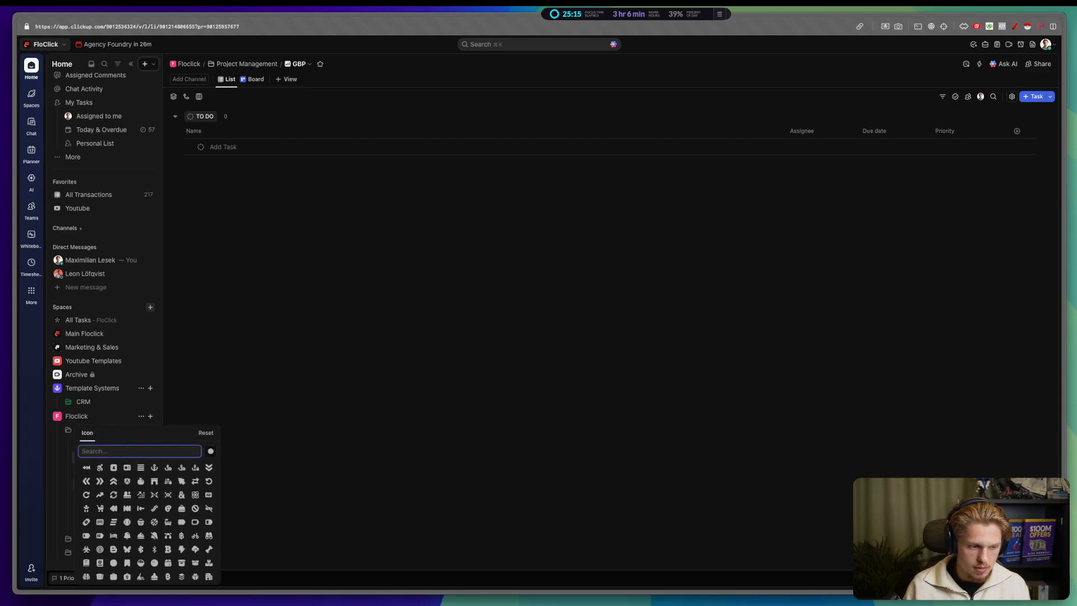
pyautogui.click(100, 467)
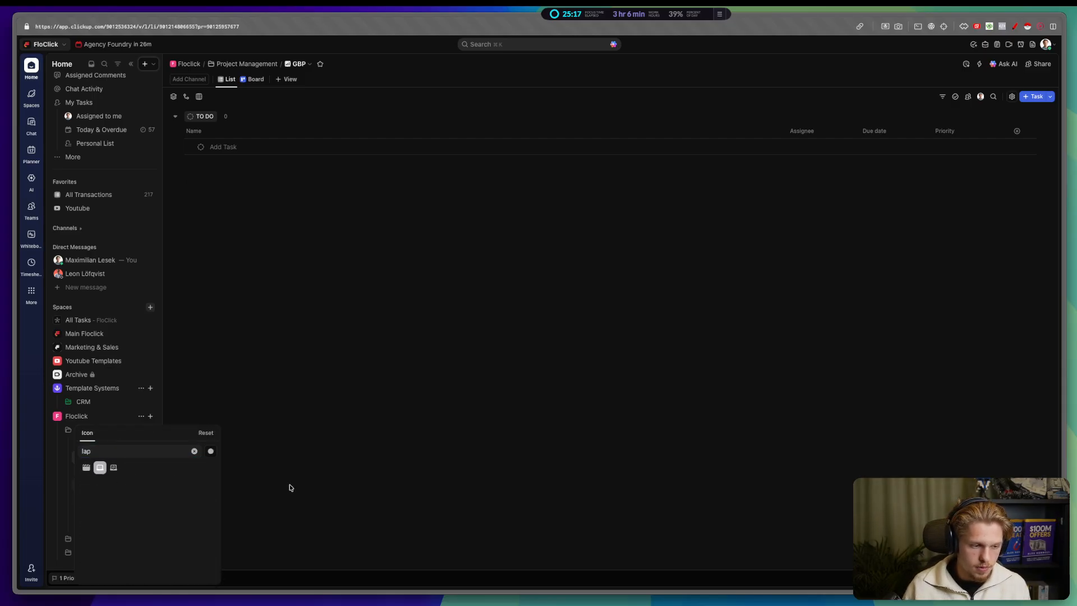
pyautogui.click(289, 488)
# Step: Search the icons for "cha" and assign the Chart line icon to the Business Audit list
pyautogui.click(79, 498)
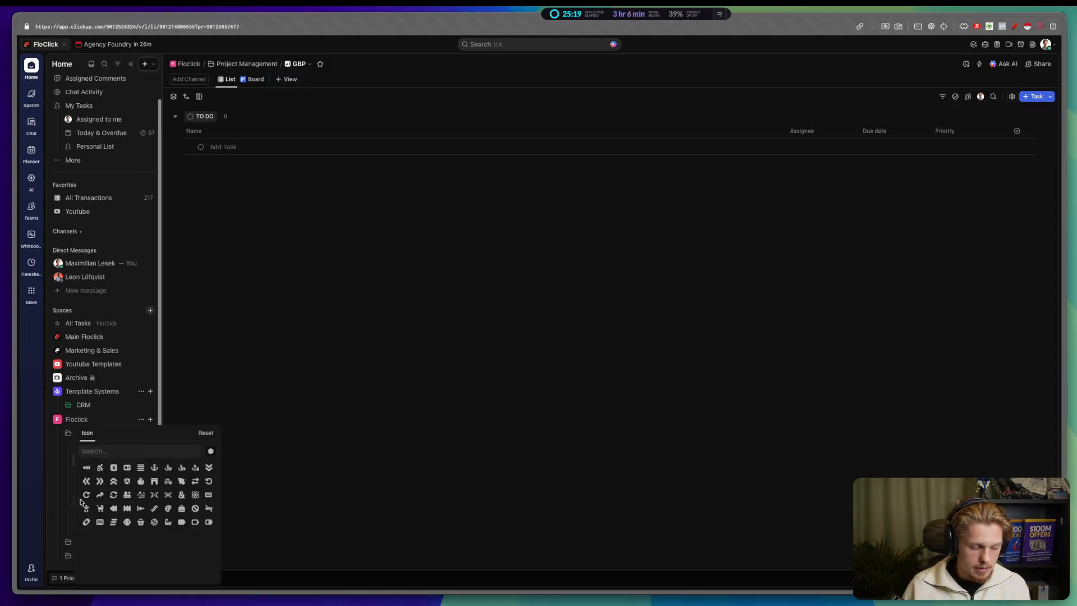
pyautogui.press('Escape')
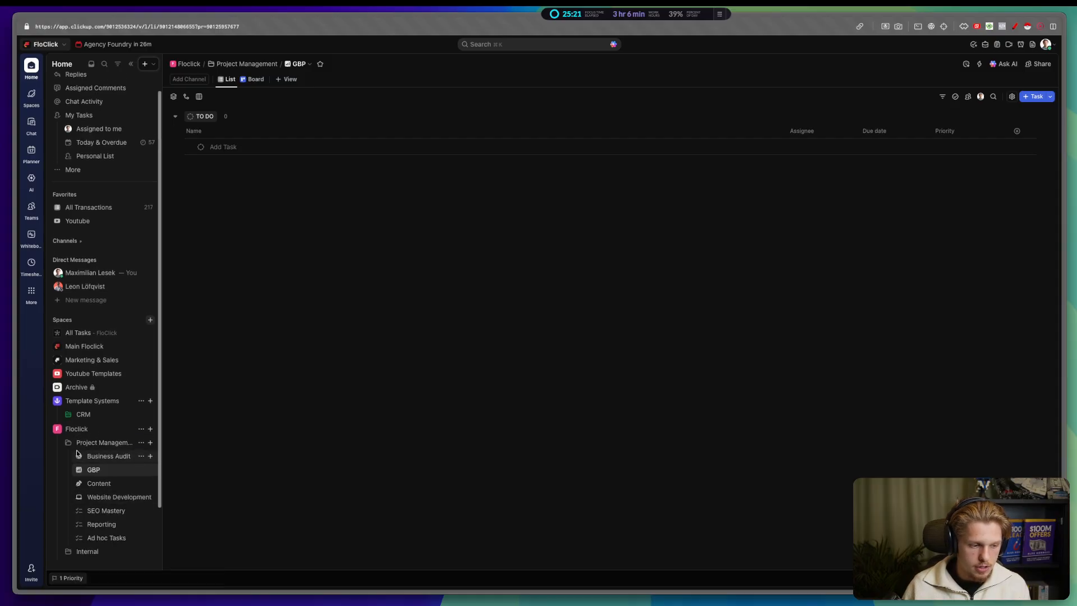
pyautogui.click(78, 458)
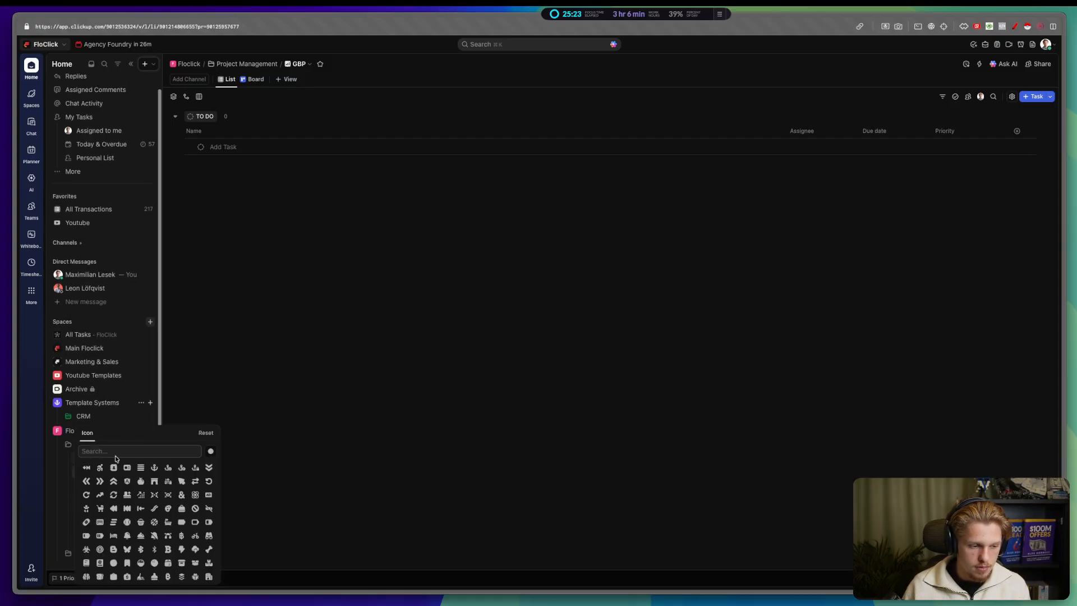
pyautogui.click(116, 452)
pyautogui.write('cha')
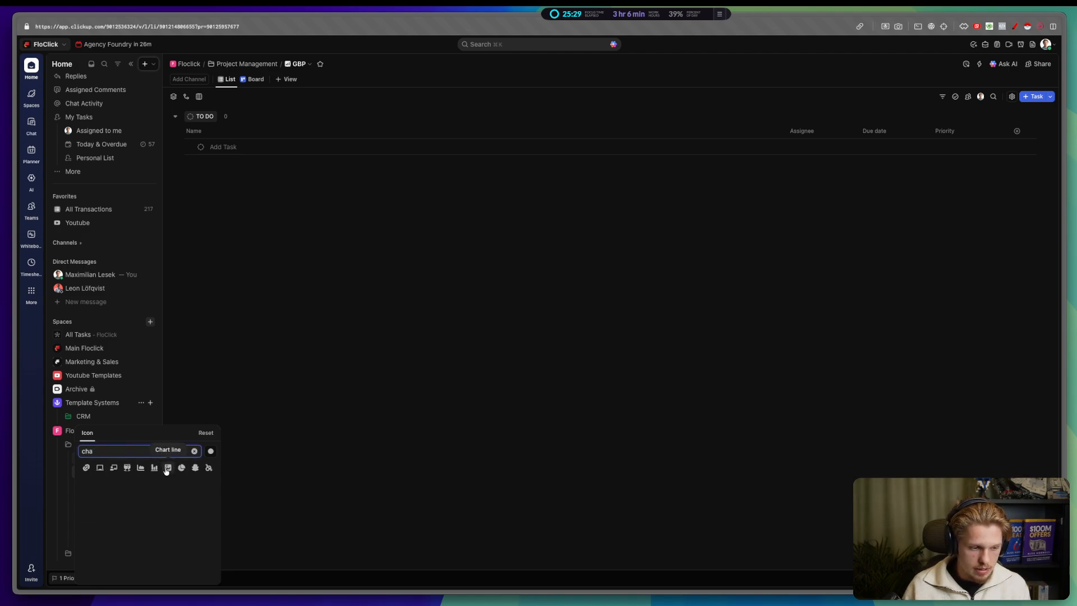
pyautogui.click(167, 468)
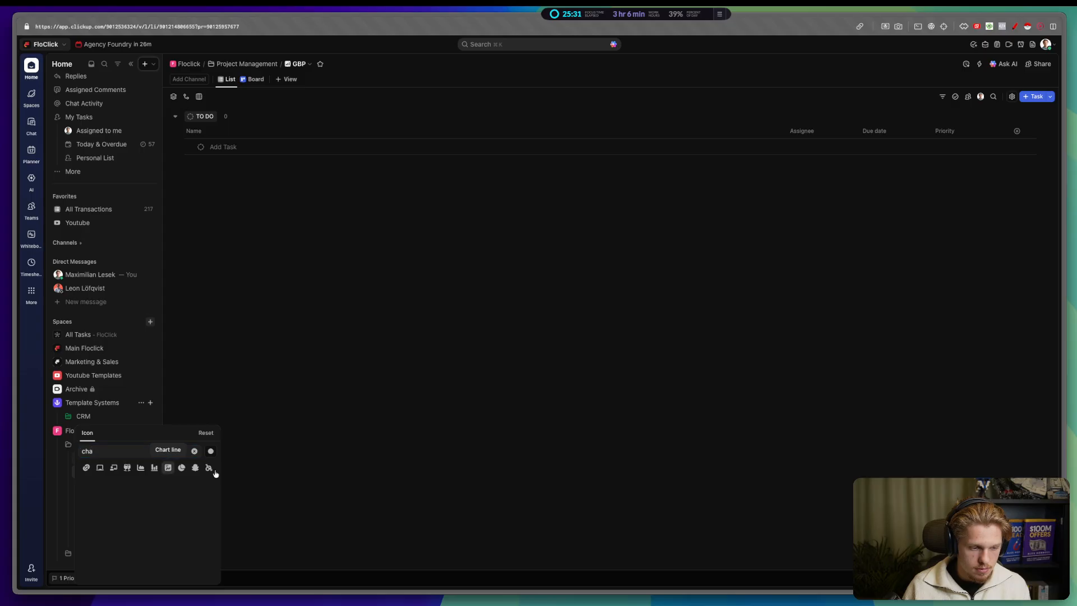
# Step: Search the icons for "glo" and assign the globe icon to the SEO Mastery list
pyautogui.click(78, 512)
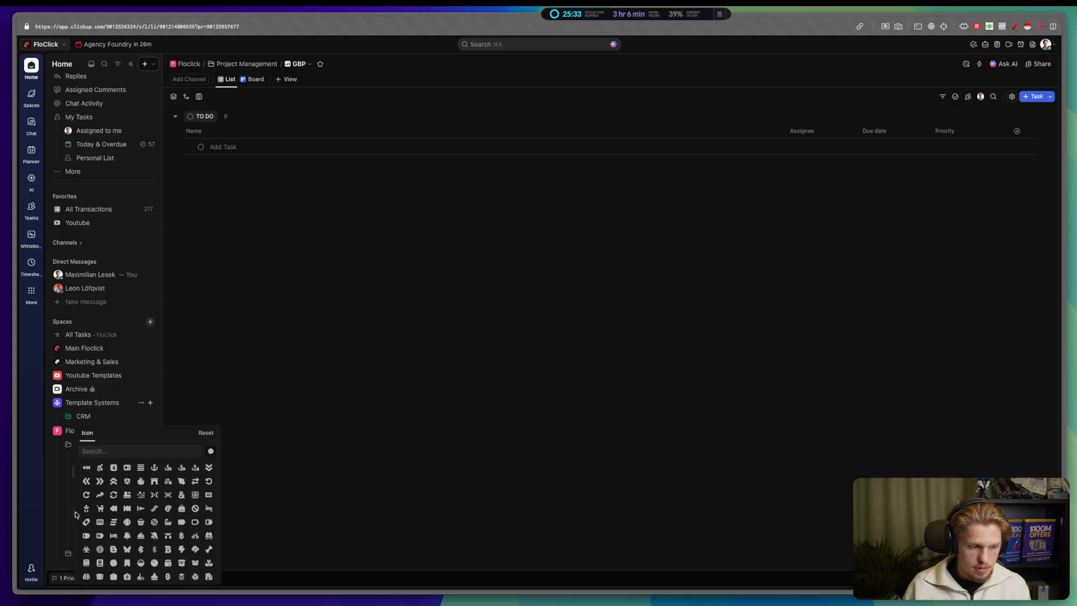
pyautogui.click(119, 452)
pyautogui.write('glo')
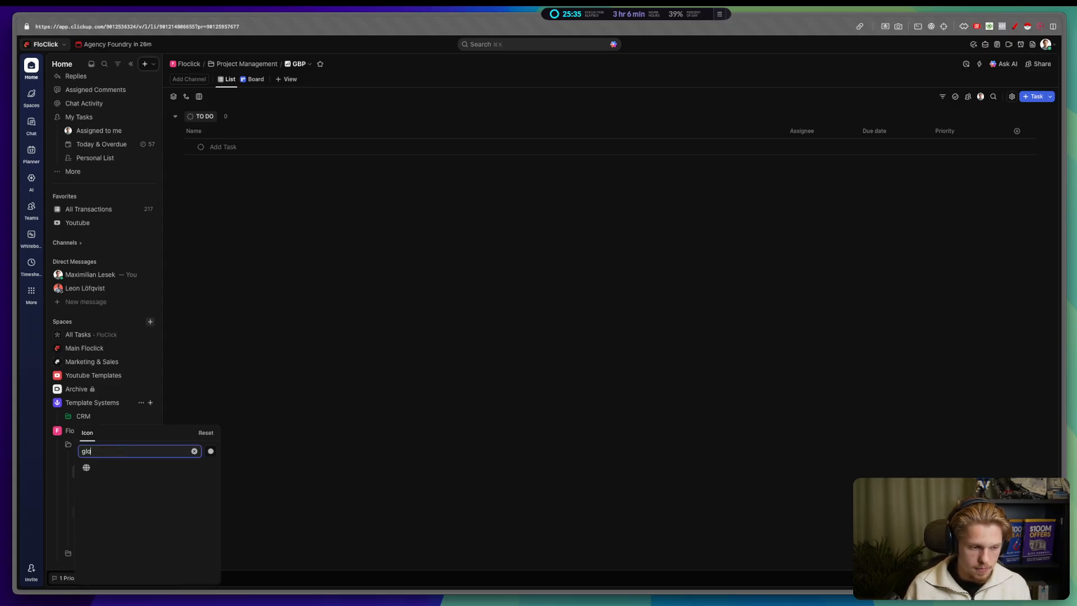
pyautogui.click(86, 467)
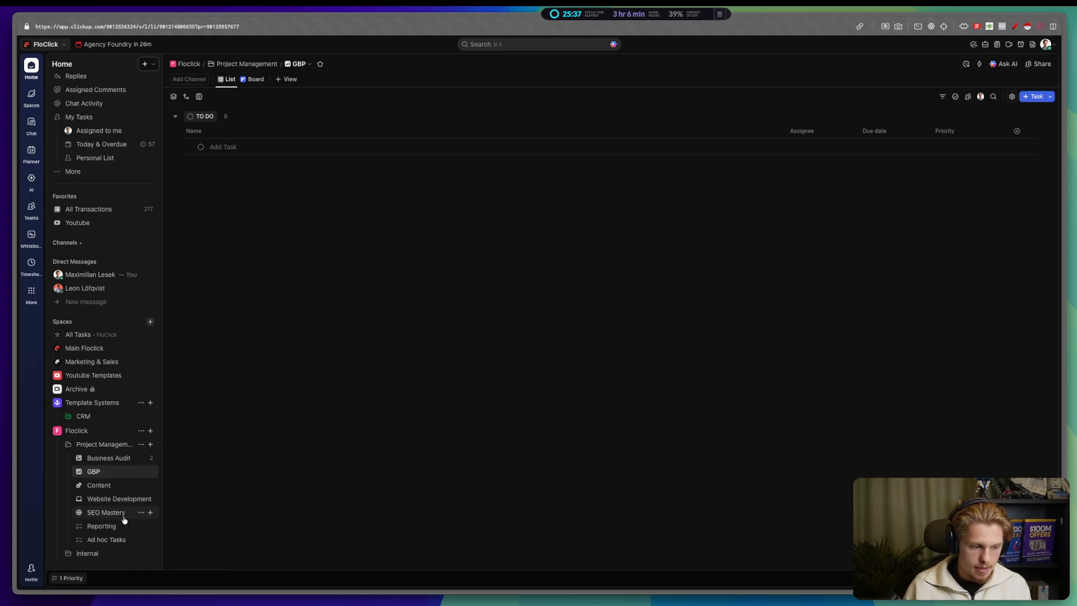
# Step: Search the icons for "to" and "list", and assign the clipboard icon to the Reporting list
pyautogui.click(77, 530)
pyautogui.click(117, 452)
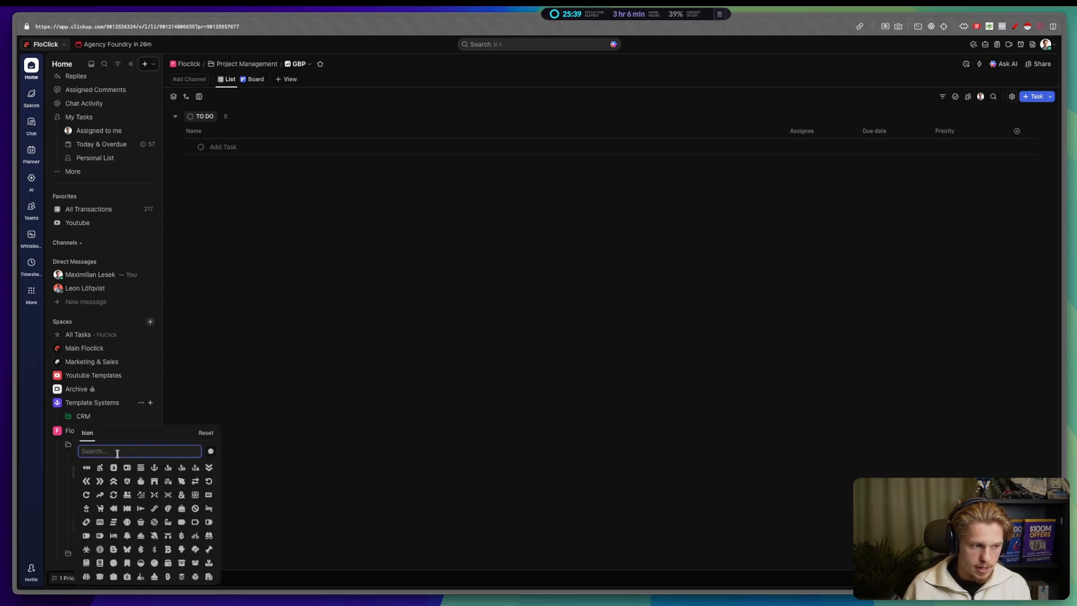
pyautogui.write('to')
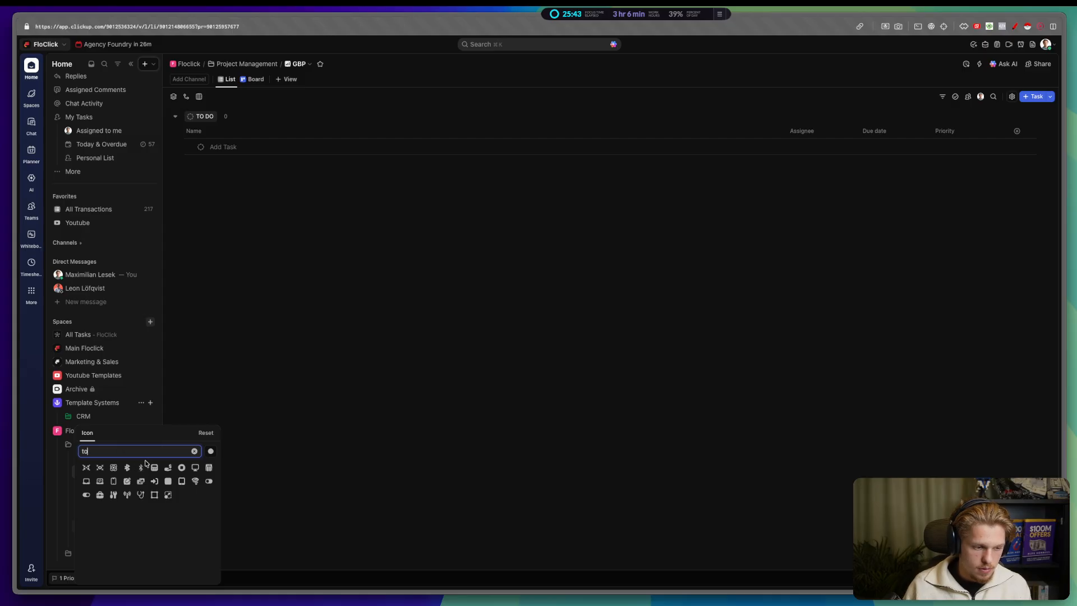
pyautogui.press('BackSpace')
pyautogui.press('BackSpace')
pyautogui.write('list')
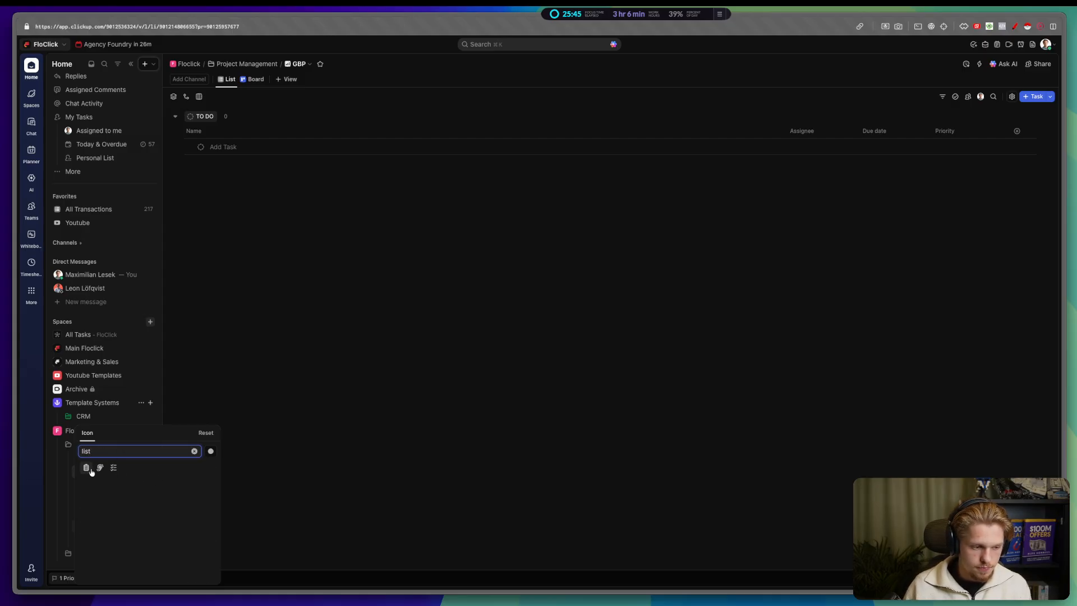
pyautogui.click(90, 470)
pyautogui.click(235, 478)
# Step: Search the icons for "tri" and assign the warning triangle icon to the Ad hoc Tasks list
pyautogui.click(80, 540)
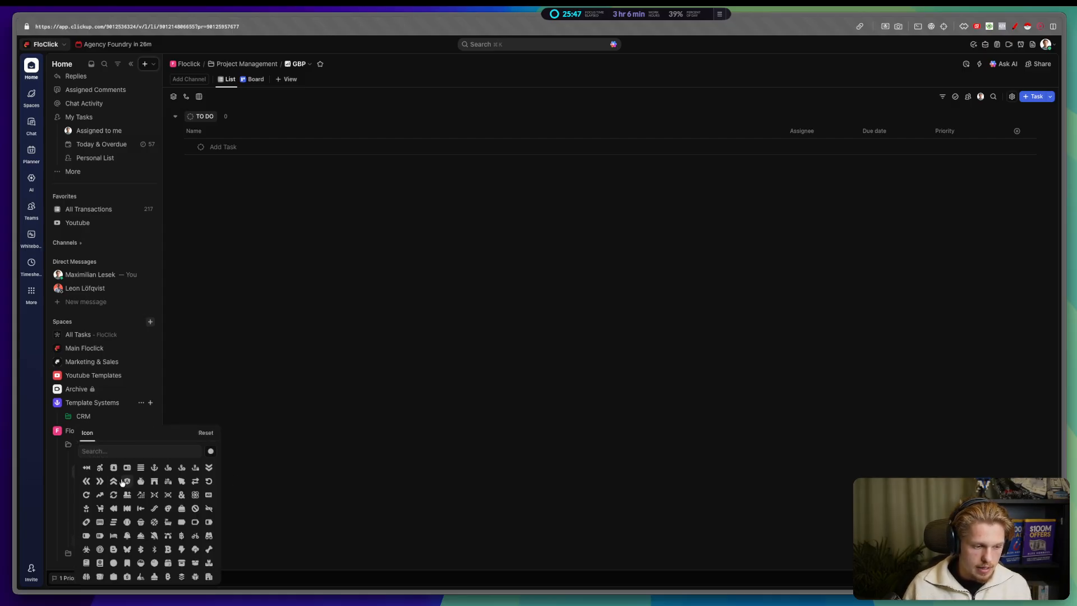
pyautogui.click(120, 450)
pyautogui.write('tri')
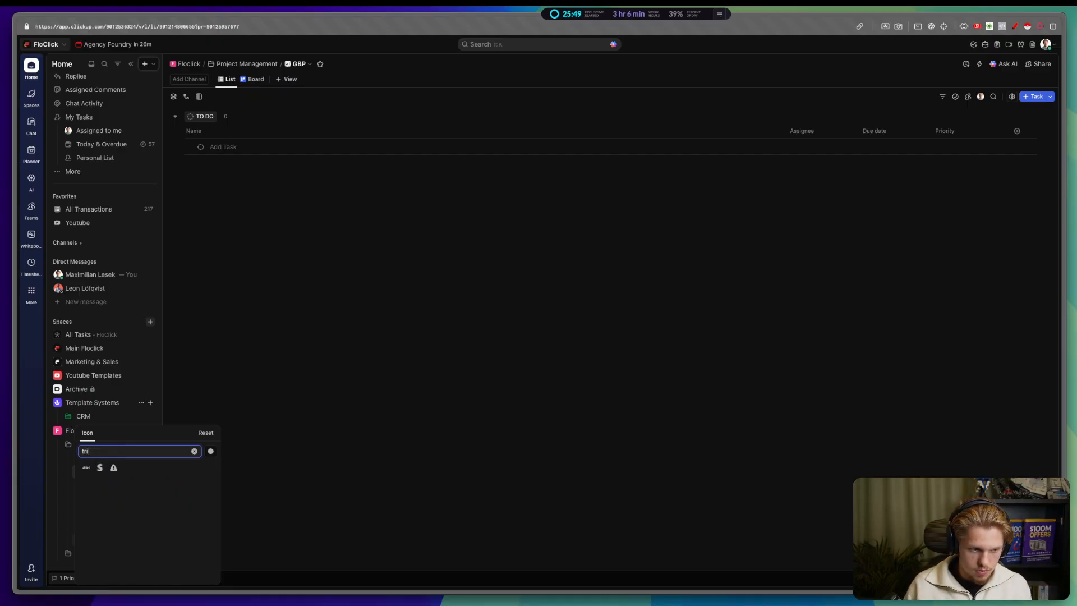
pyautogui.click(114, 467)
pyautogui.click(284, 466)
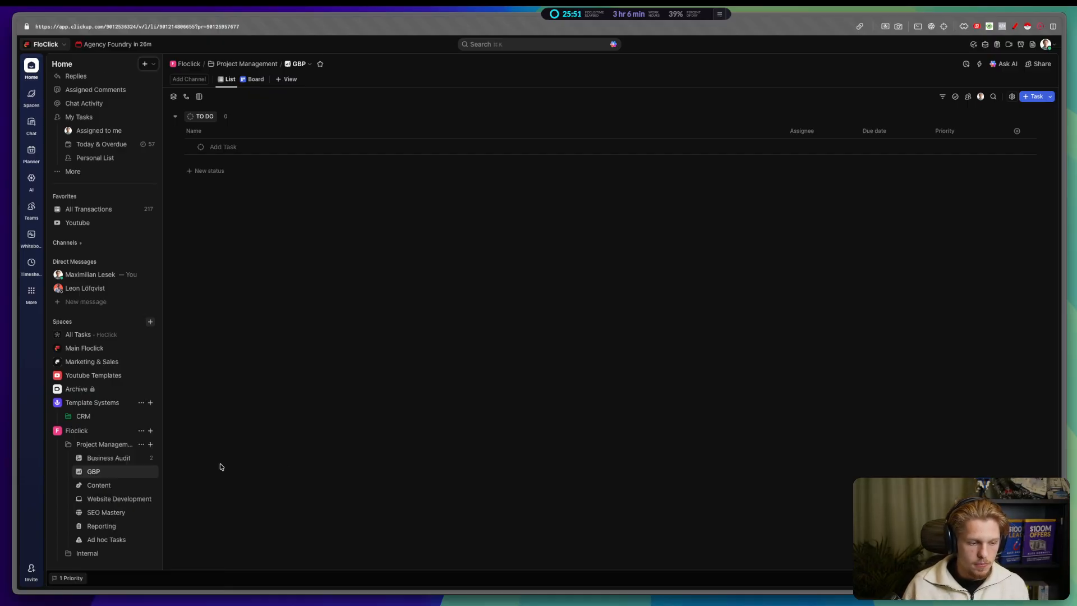
pyautogui.hotkey('ctrl', 'a')
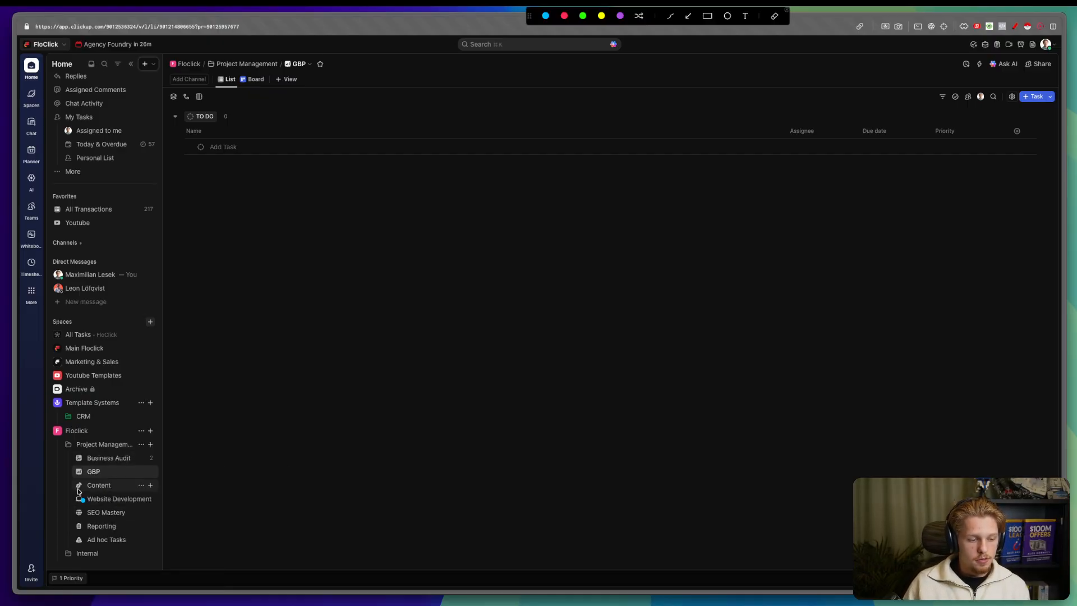
pyautogui.moveTo(83, 488); pyautogui.dragTo(94, 539)
pyautogui.press('Escape')
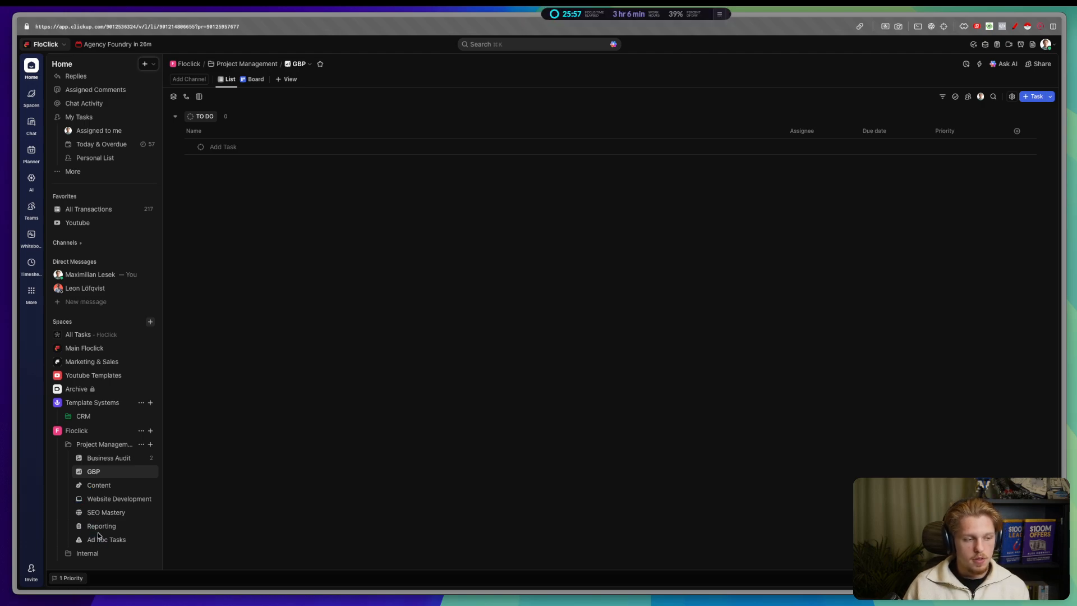
# Step: Delete both the Floclick and Create a SEM rush report - Floclick tasks from the Business Audit list
pyautogui.click(115, 461)
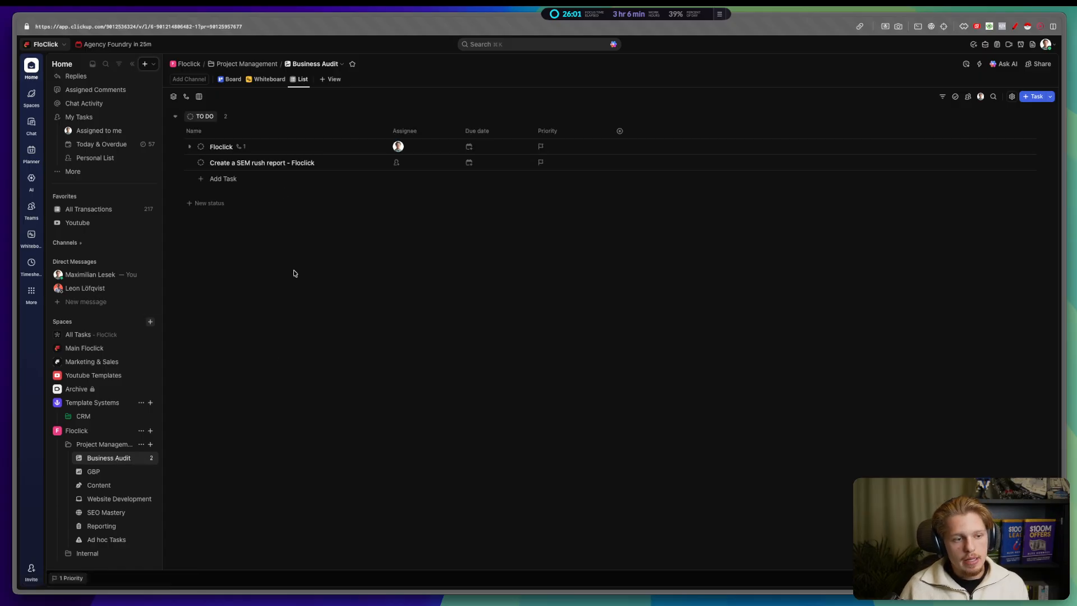
pyautogui.click(177, 146)
pyautogui.click(177, 163)
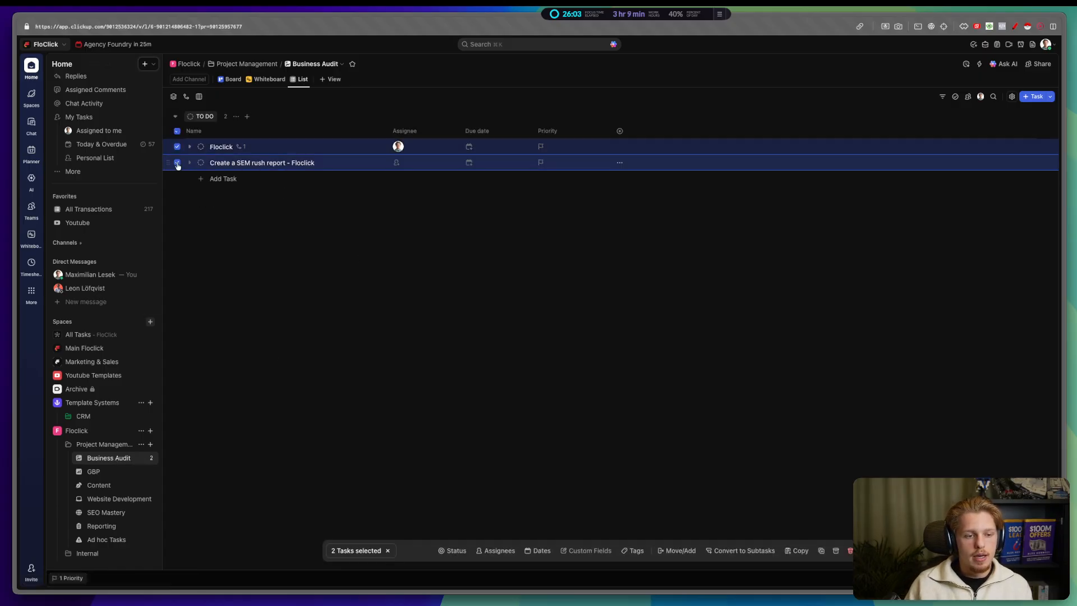
pyautogui.click(849, 550)
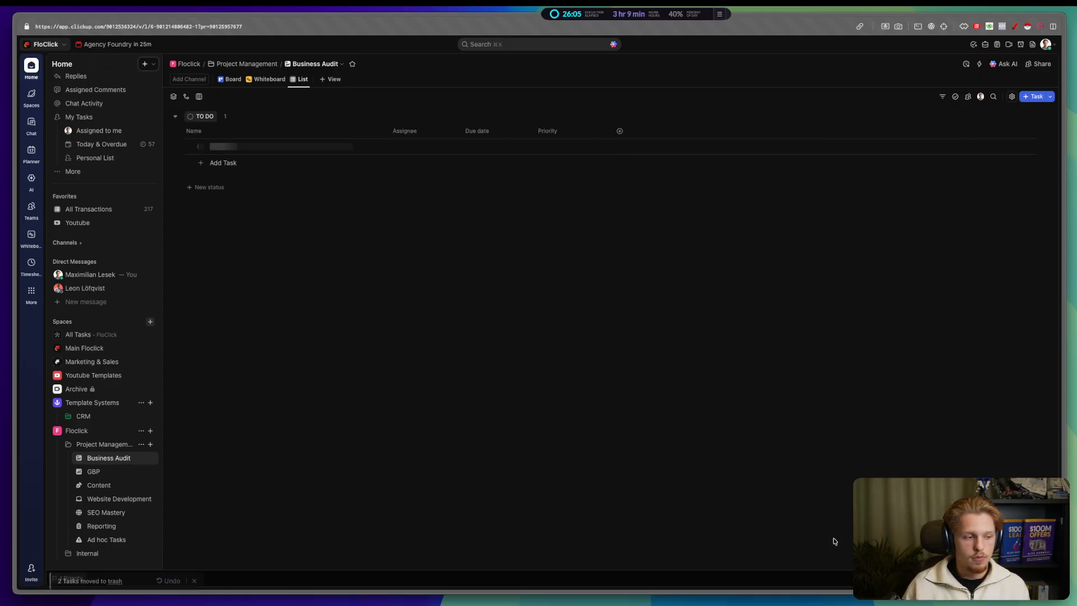
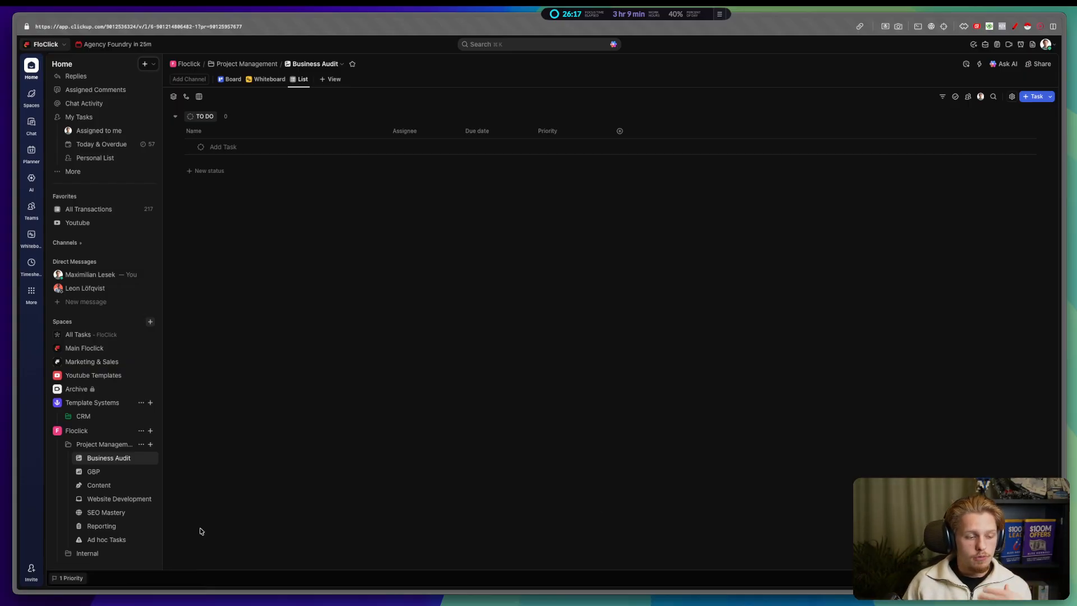
# Step: Rename the list inside the Floclick space's CRM folder as Active Client
pyautogui.scroll(-2, 133, 505)
pyautogui.click(69, 505)
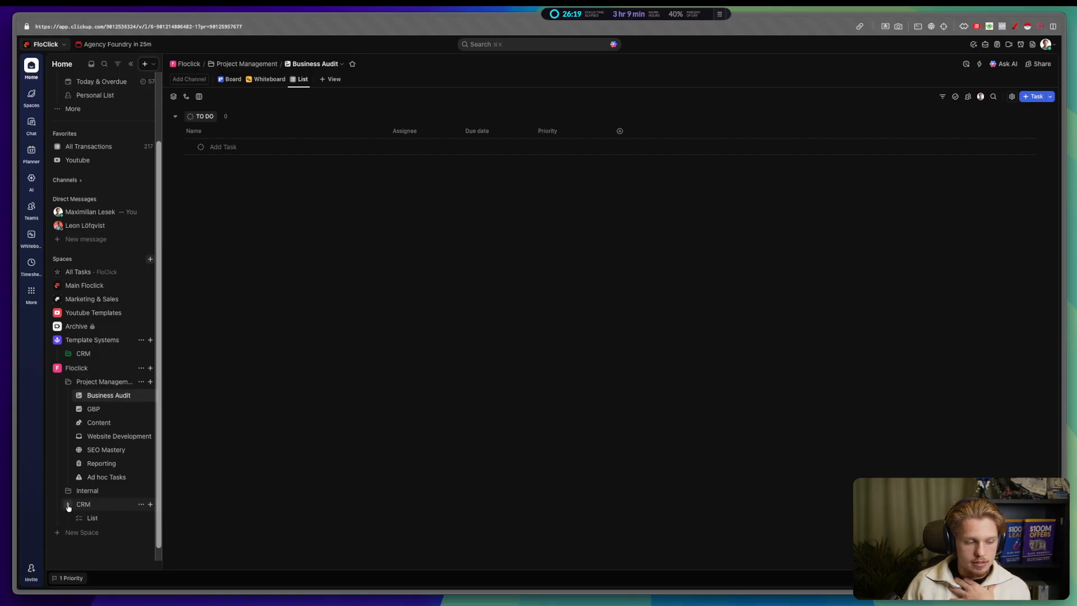
pyautogui.click(140, 517)
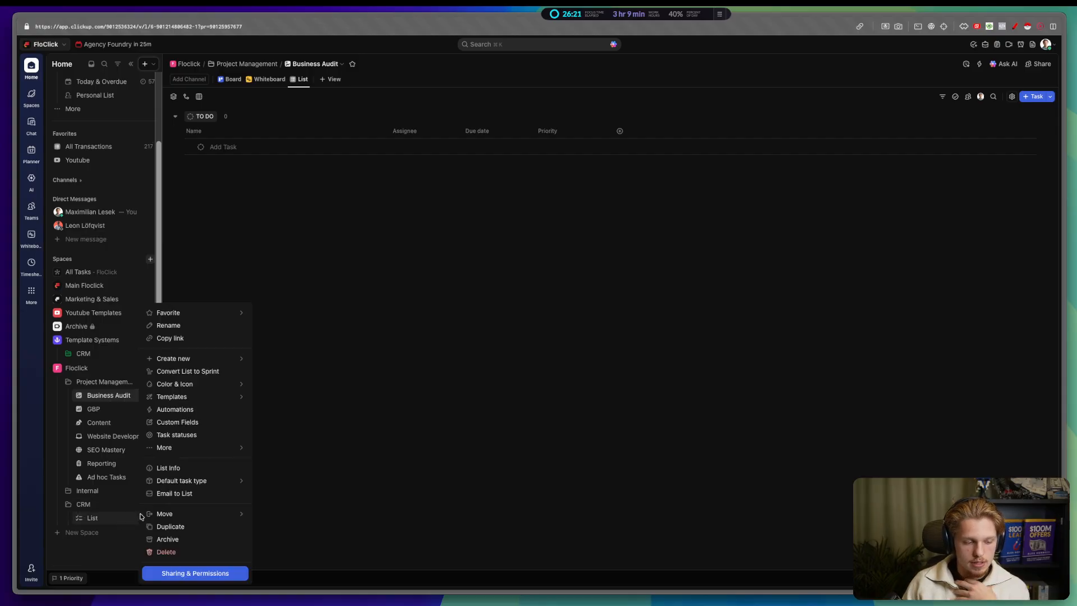
pyautogui.click(188, 326)
pyautogui.press('BackSpace')
pyautogui.press('BackSpace')
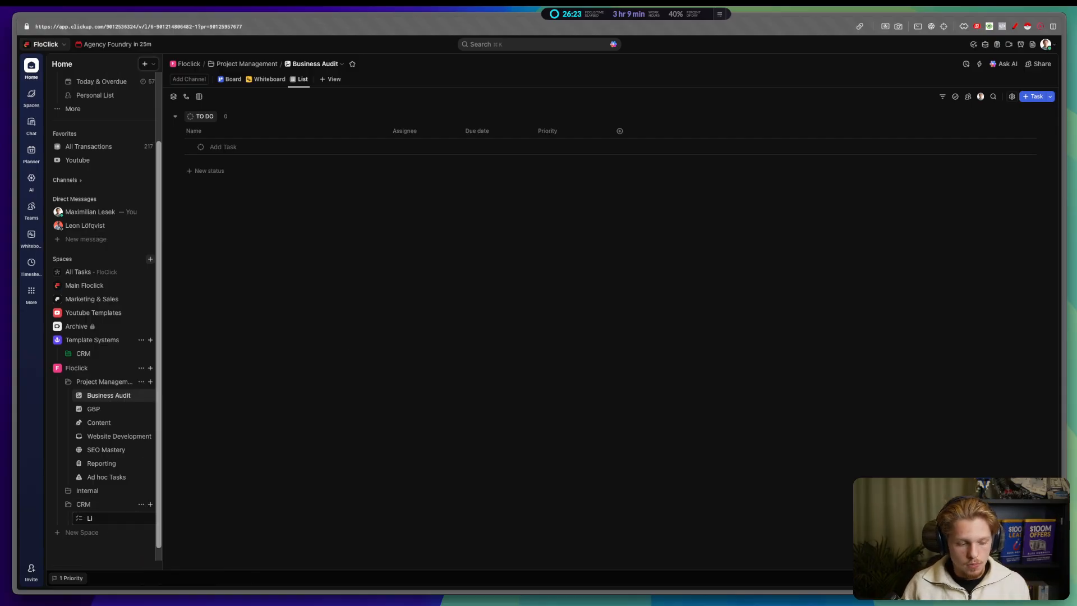
pyautogui.write('Active Client')
pyautogui.press('Return')
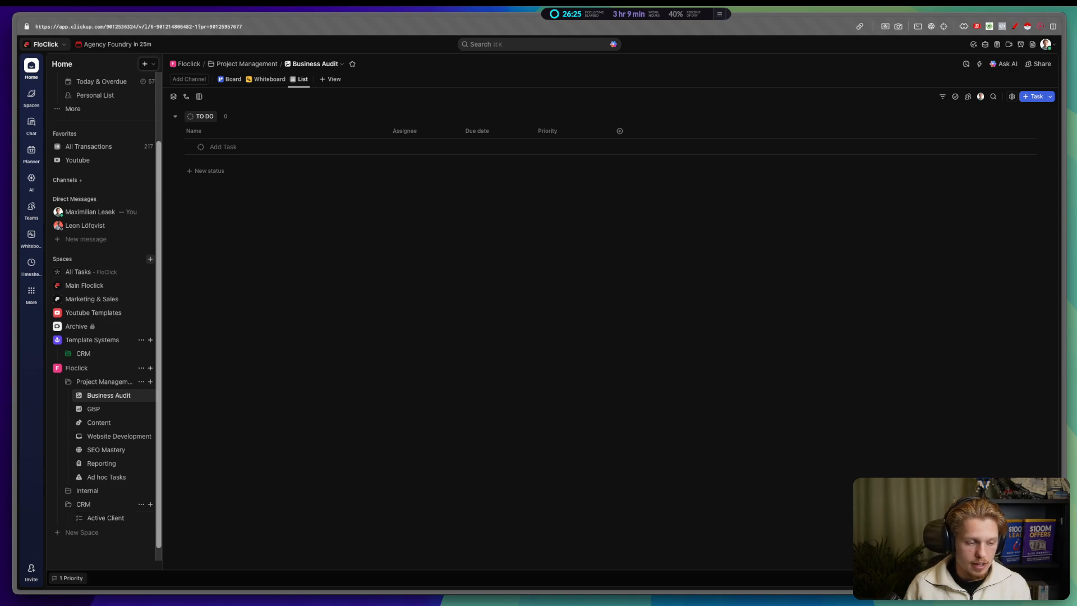
# Step: Search the icons for "pers", assign the single-person icon to the Active Client list, and open that list
pyautogui.click(79, 519)
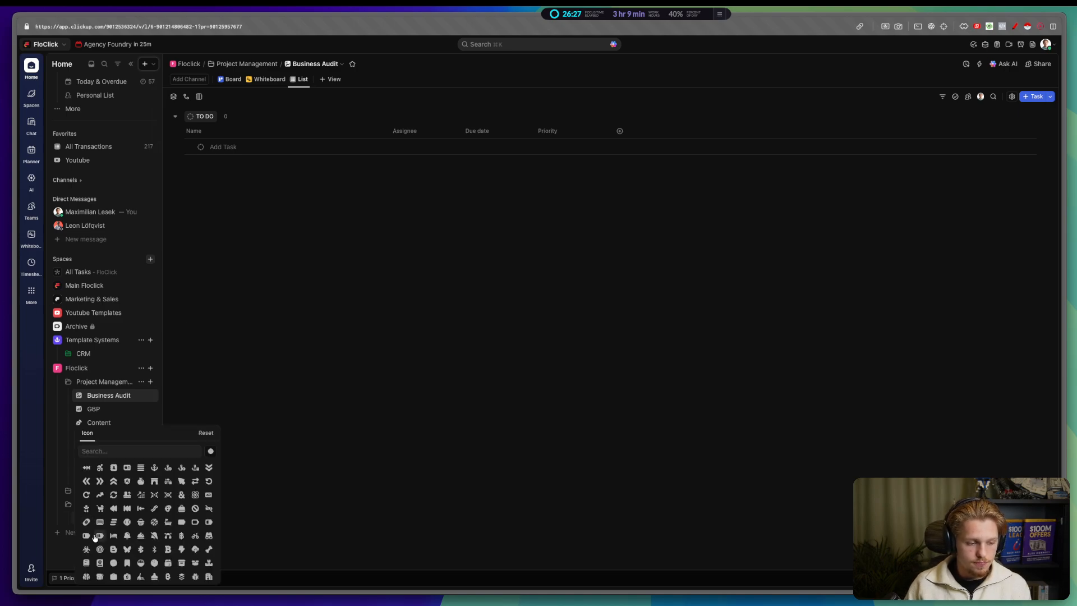
pyautogui.click(125, 450)
pyautogui.write('pers')
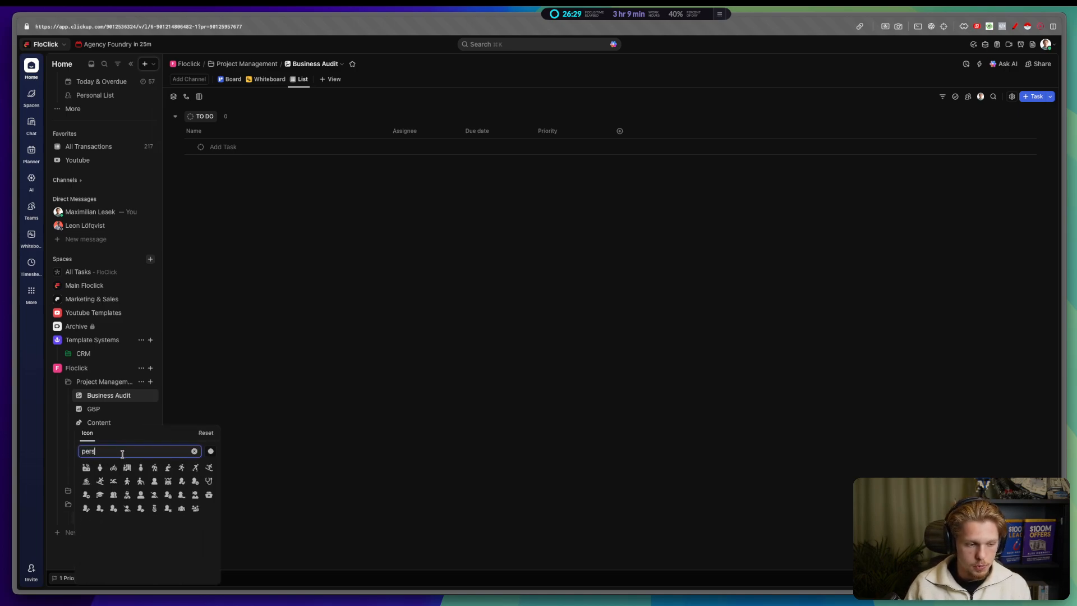
pyautogui.click(154, 480)
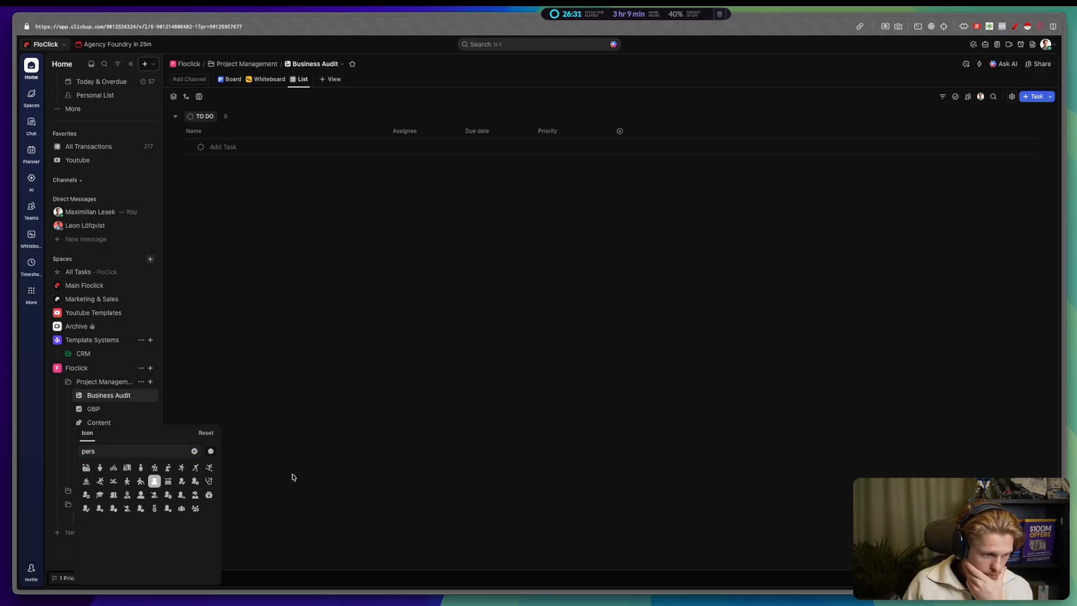
pyautogui.click(293, 472)
pyautogui.click(103, 517)
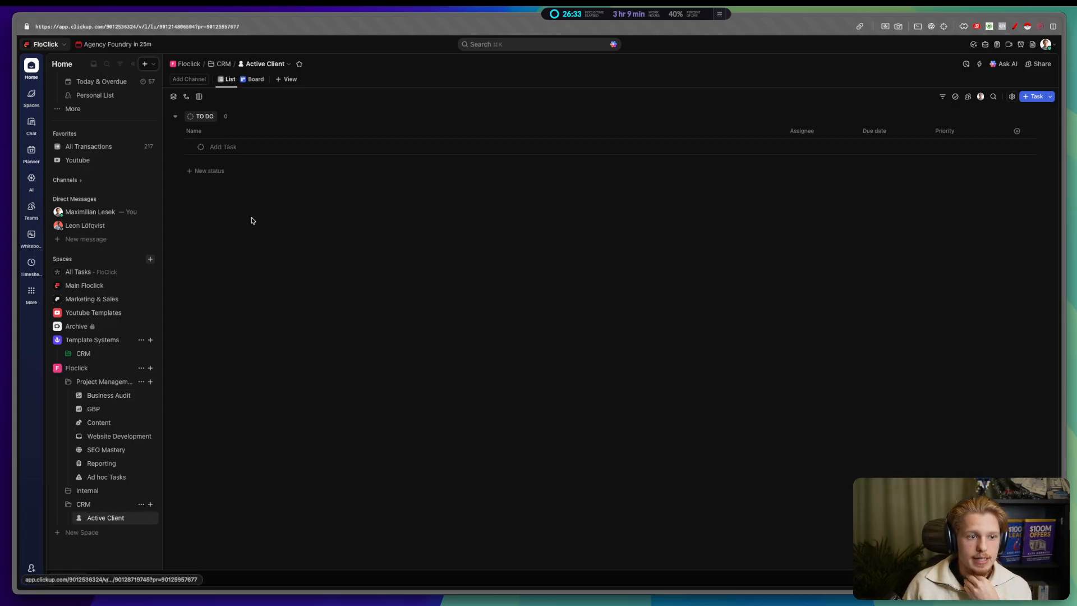
# Step: Narrow the Name column in the Active Client list and save the view
pyautogui.moveTo(726, 134); pyautogui.dragTo(299, 135)
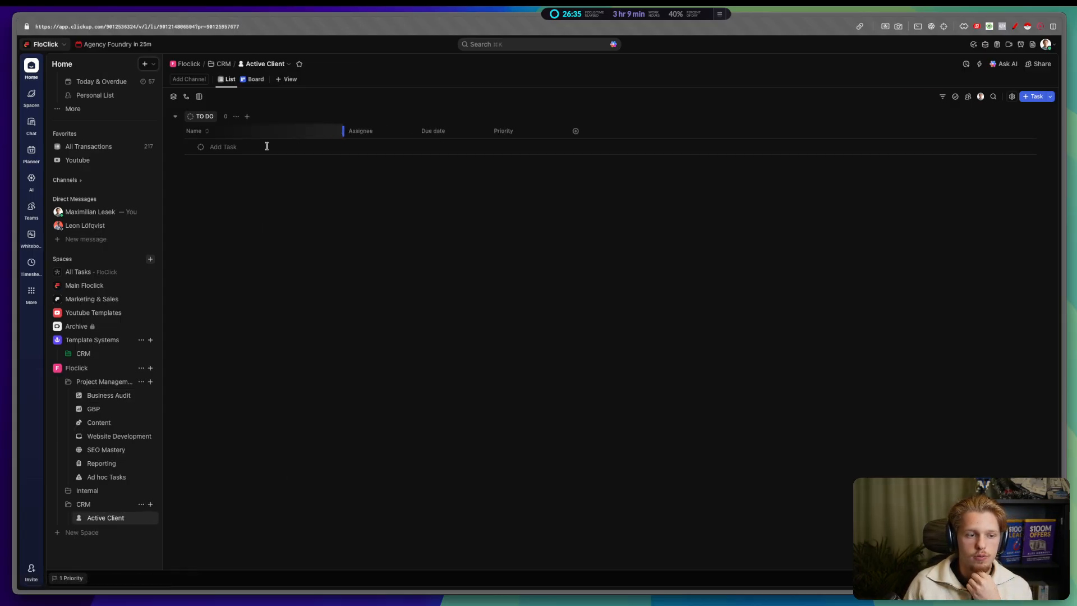
pyautogui.click(264, 147)
pyautogui.click(902, 96)
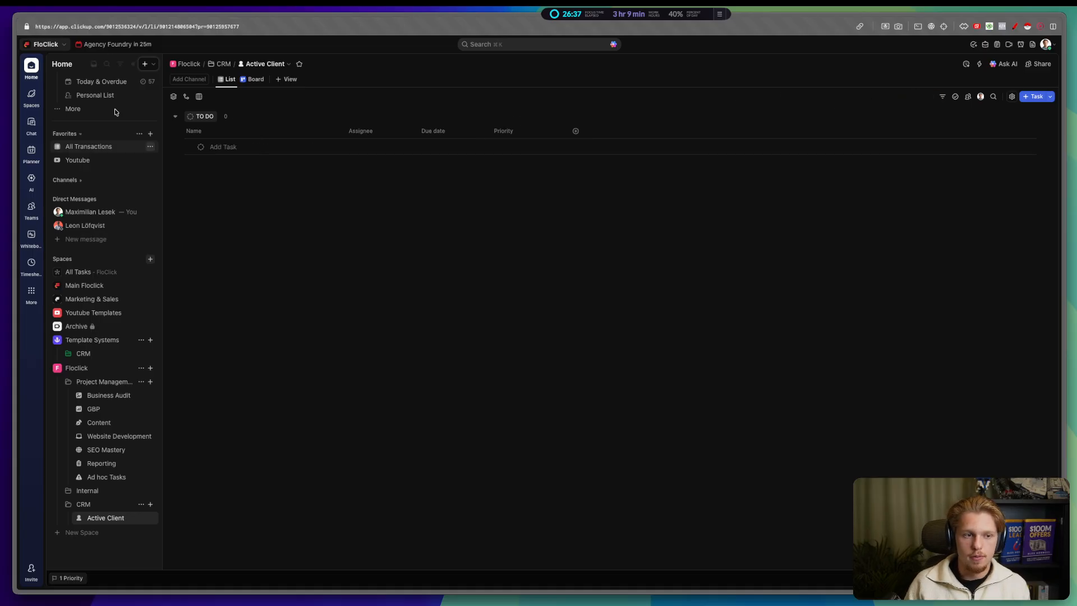
# Step: Rename the Active Client list's List view as "Active Client"
pyautogui.click(228, 80)
pyautogui.click(227, 80)
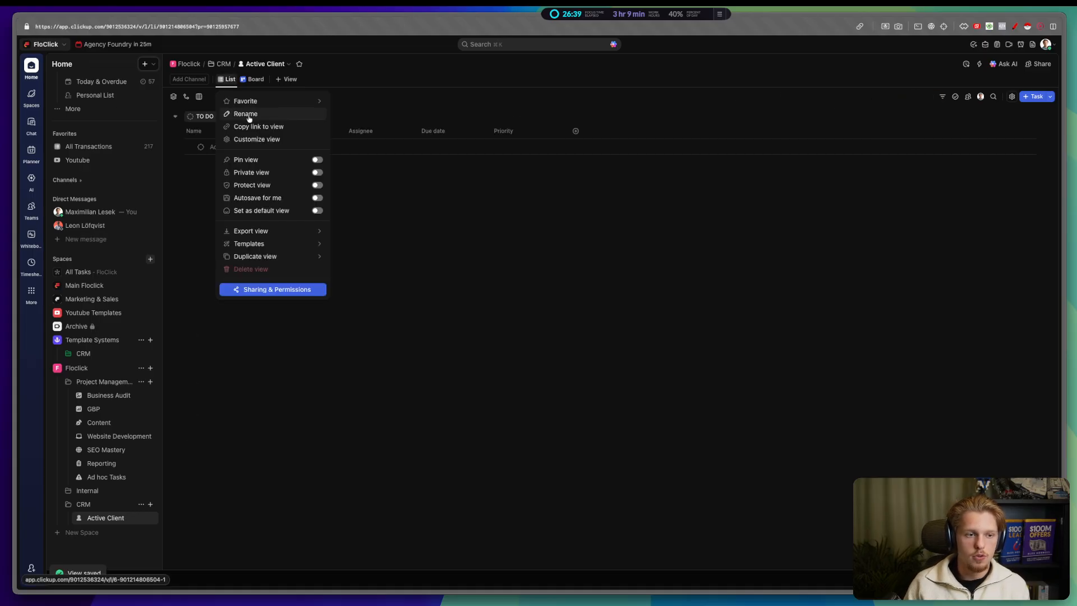
pyautogui.click(242, 111)
pyautogui.write('Active Client')
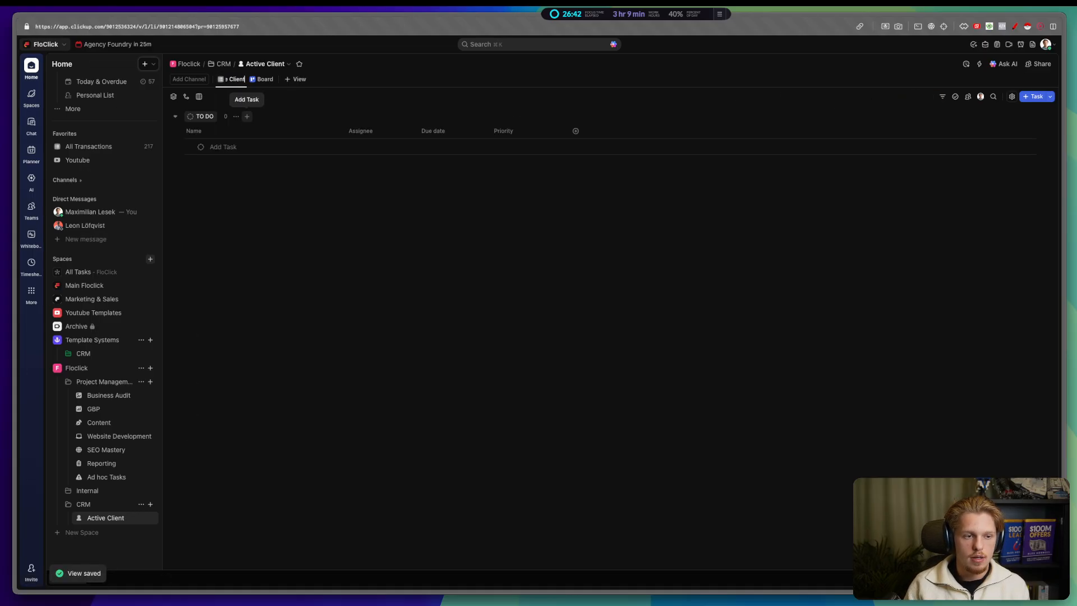
pyautogui.press('Return')
# Step: Duplicate the Active Client view as another List view
pyautogui.click(245, 79)
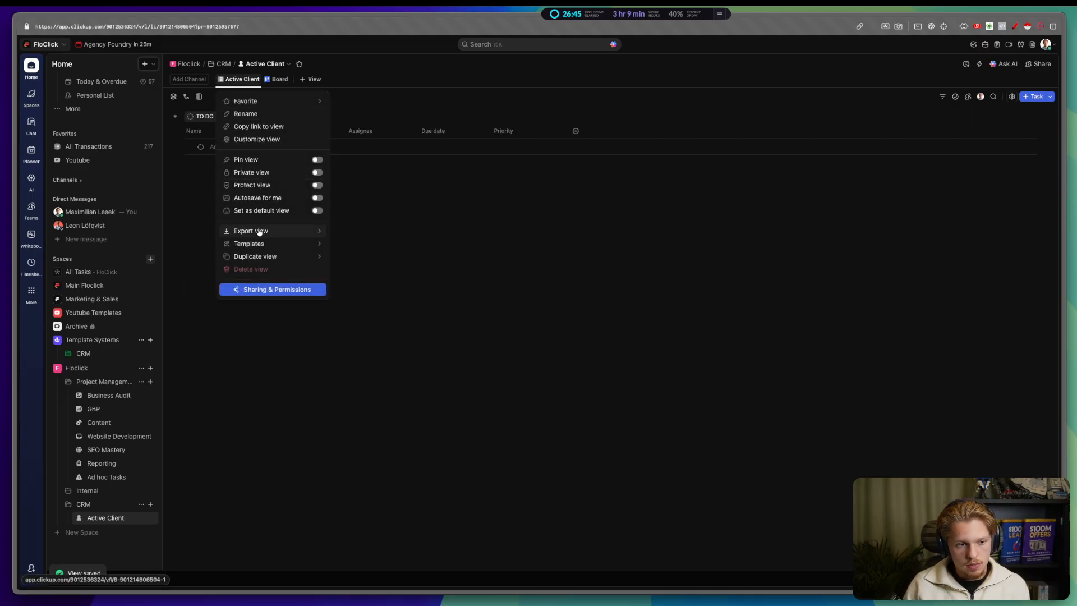
pyautogui.moveTo(275, 257)
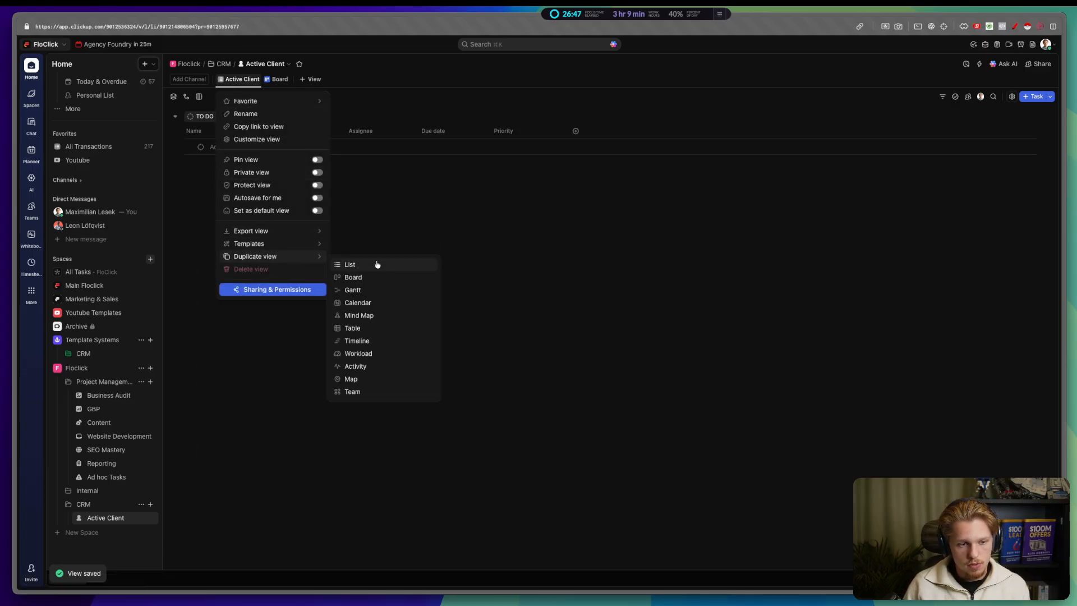
pyautogui.click(350, 264)
pyautogui.click(311, 81)
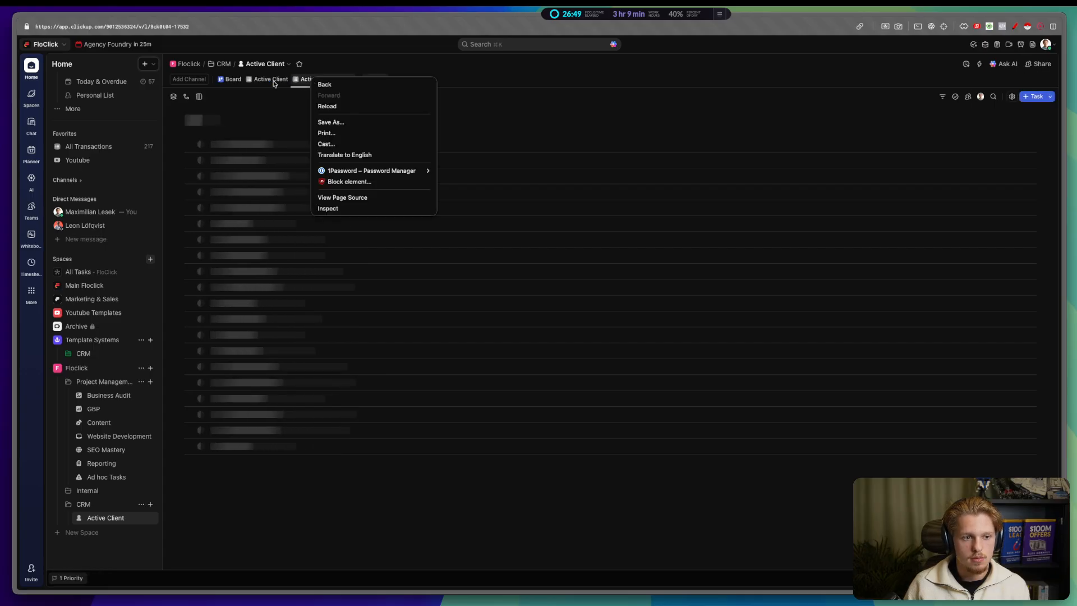
# Step: Rename the duplicated view as "Churned" and move the Active Client view to the front of the views
pyautogui.click(314, 79)
pyautogui.click(350, 120)
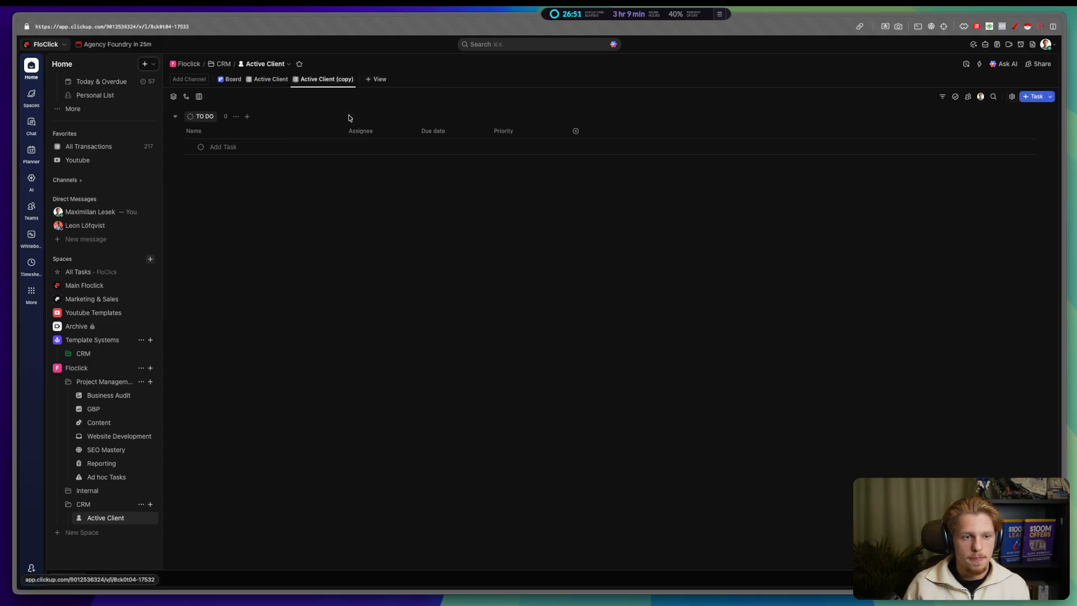
pyautogui.write('Comple')
pyautogui.press('BackSpace')
pyautogui.press('BackSpace')
pyautogui.press('BackSpace')
pyautogui.press('BackSpace')
pyautogui.press('BackSpace')
pyautogui.press('BackSpace')
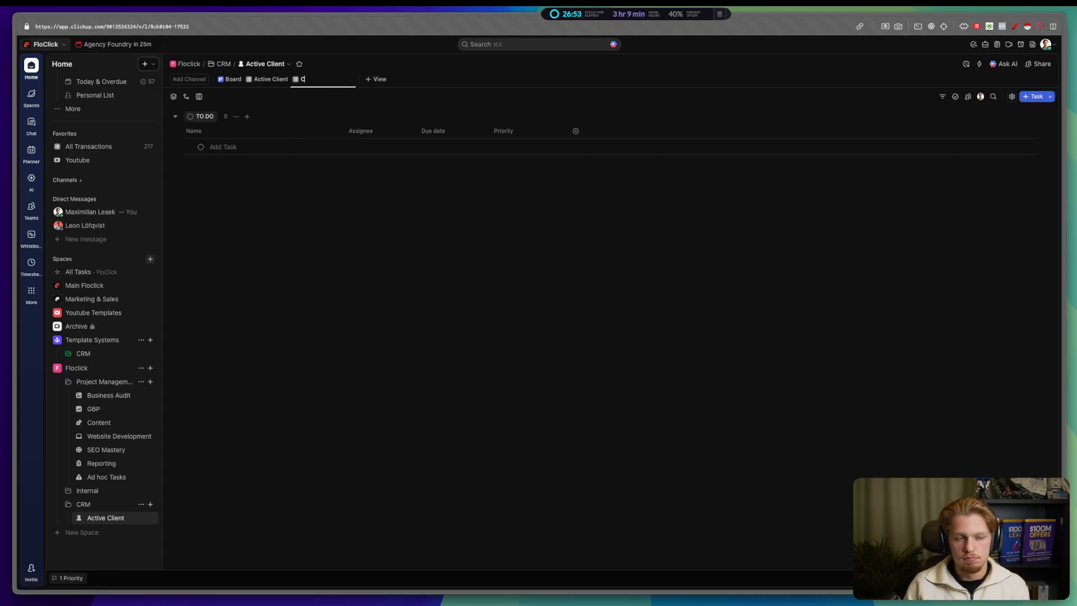
pyautogui.write('Churned')
pyautogui.press('Return')
pyautogui.moveTo(273, 85); pyautogui.dragTo(227, 79)
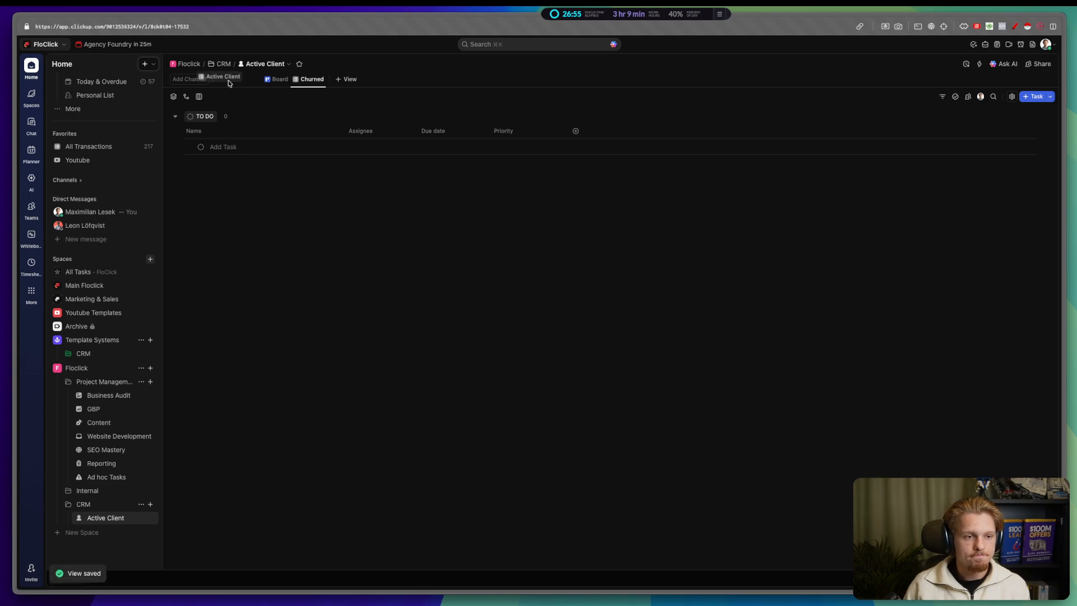
# Step: Switch the Active Client list to custom statuses and rename the IN PROGRESS status as "AC"
pyautogui.click(202, 148)
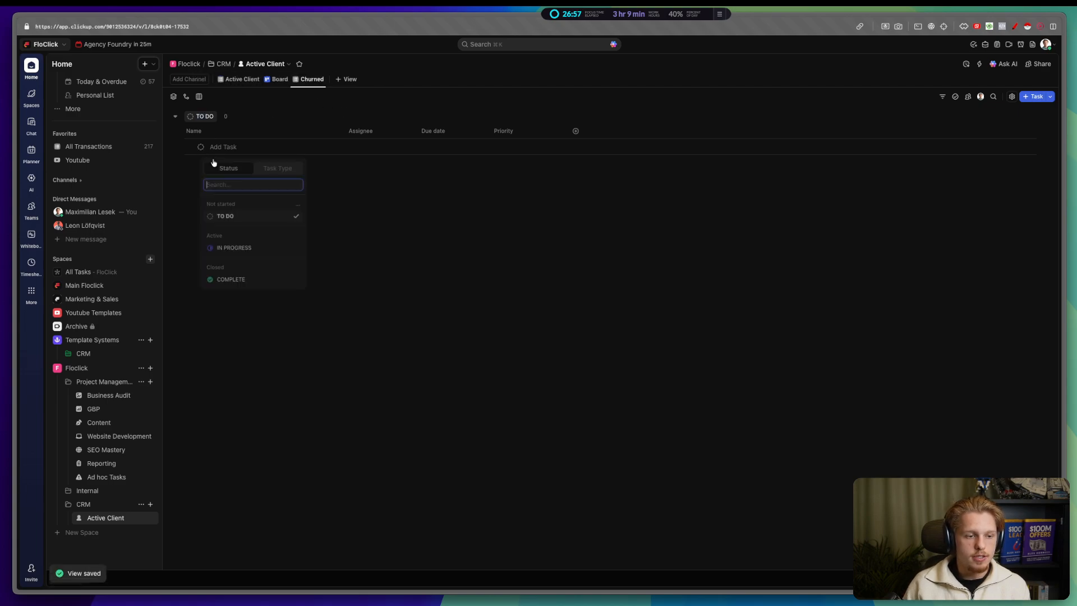
pyautogui.click(300, 205)
pyautogui.click(321, 220)
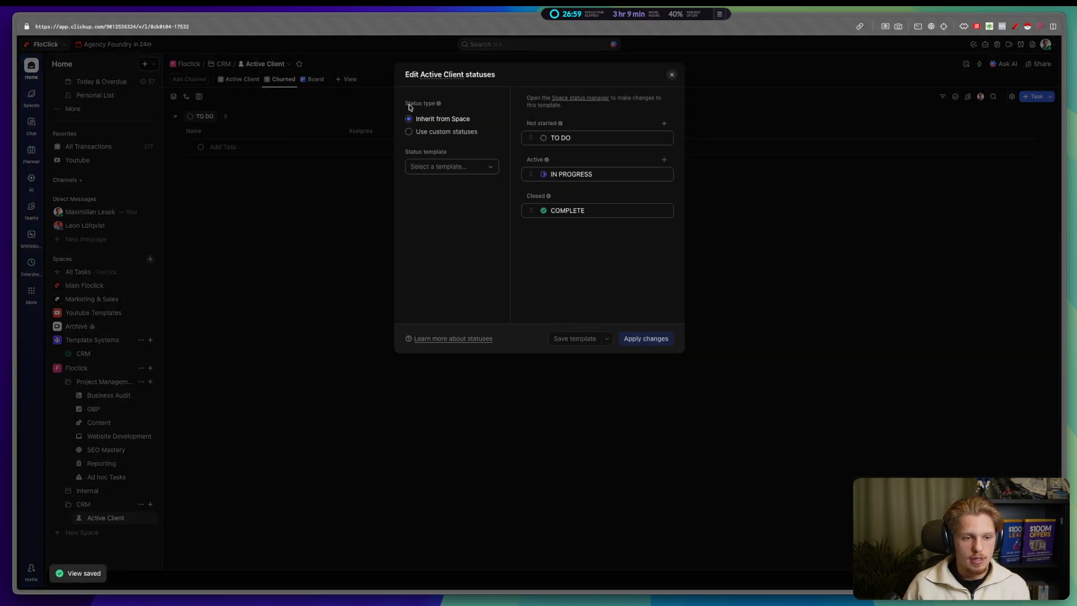
pyautogui.click(444, 132)
pyautogui.click(564, 171)
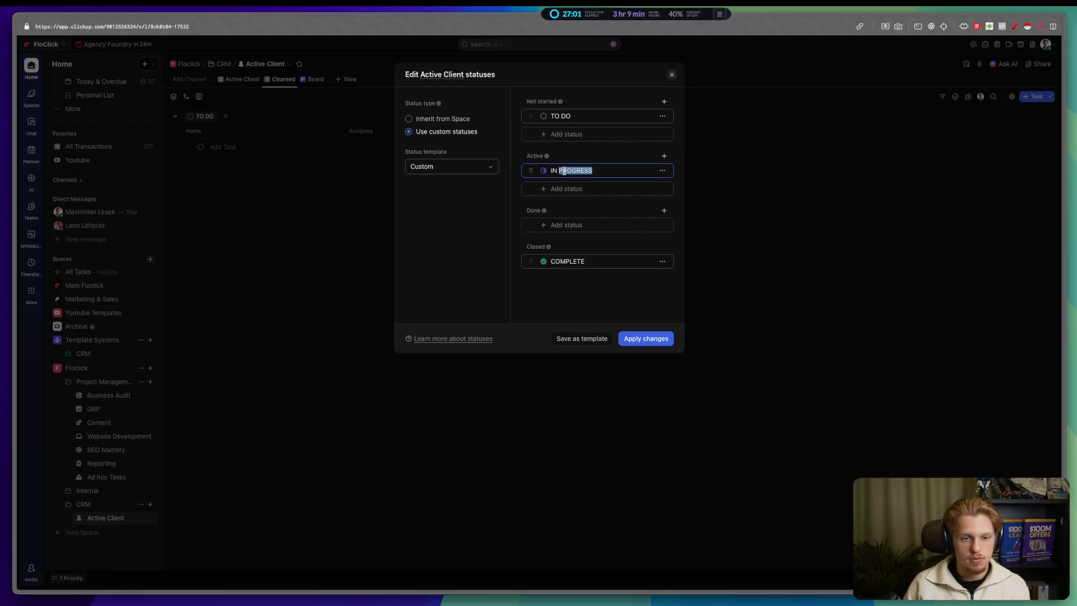
pyautogui.write('AC')
# Step: Add a status named "ACTIVE CLIENT" to the Done group and colour it green
pyautogui.click(565, 225)
pyautogui.write('AC')
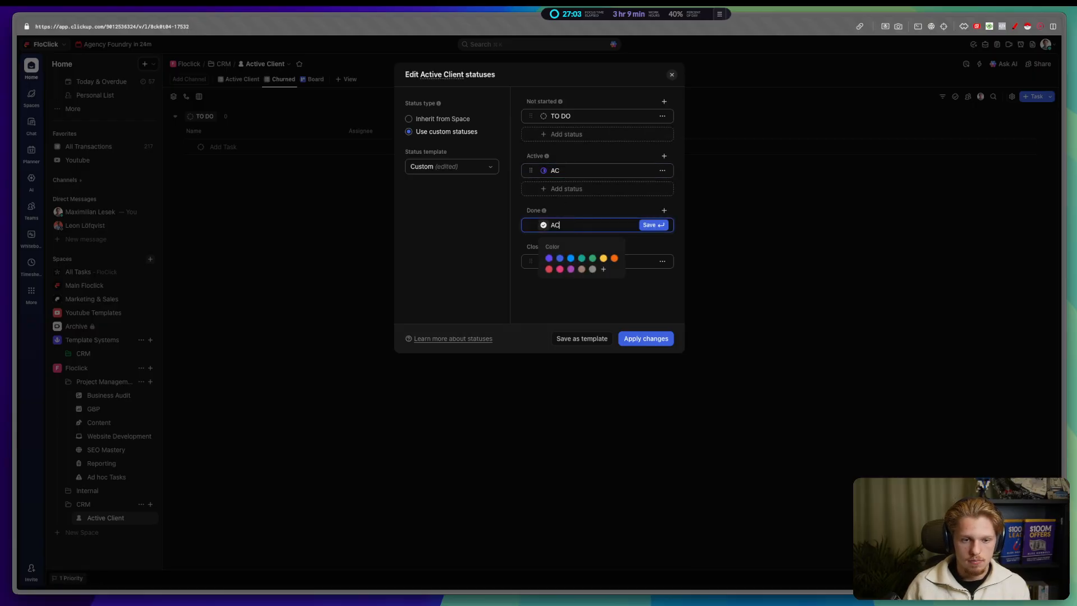
pyautogui.write('TIVE CLIENT')
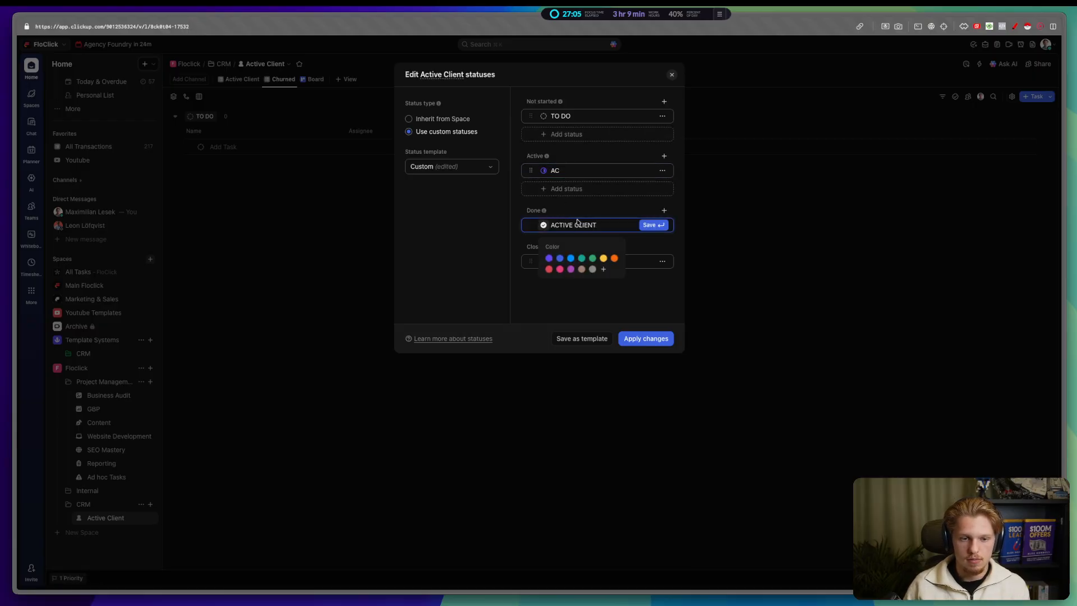
pyautogui.press('Return')
pyautogui.click(544, 225)
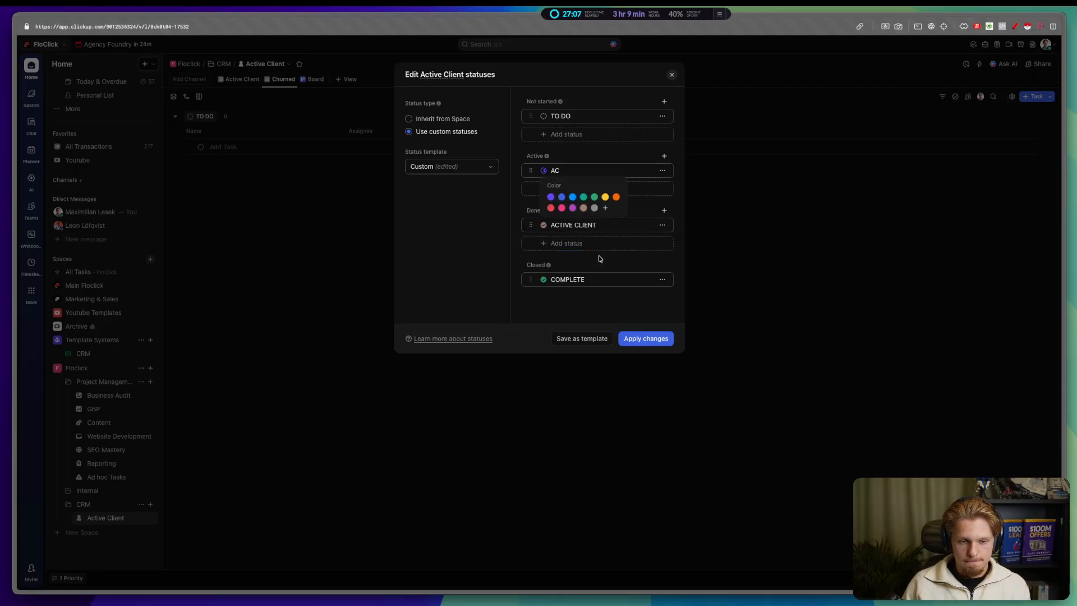
# Step: Copy the ACTIVE CLIENT status name from the Done group into a new status in the Active group
pyautogui.tripleClick(594, 224)
pyautogui.hotkey('ctrl', 'c')
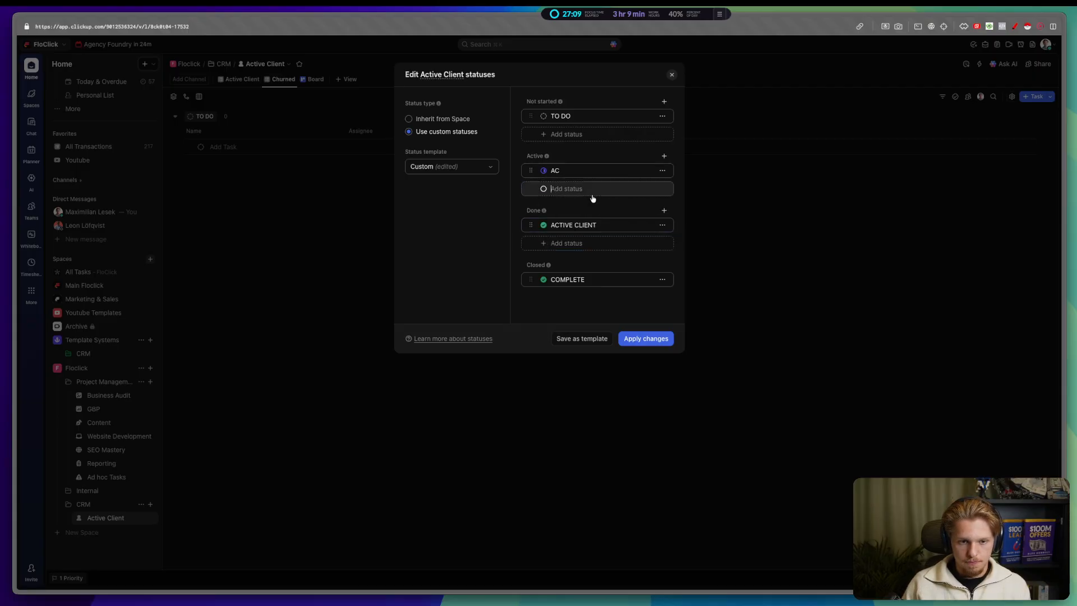
pyautogui.click(590, 189)
pyautogui.hotkey('ctrl', 'v')
# Step: Rename the Done group's ACTIVE CLIENT status as "CHURNED" and colour it red
pyautogui.tripleClick(603, 239)
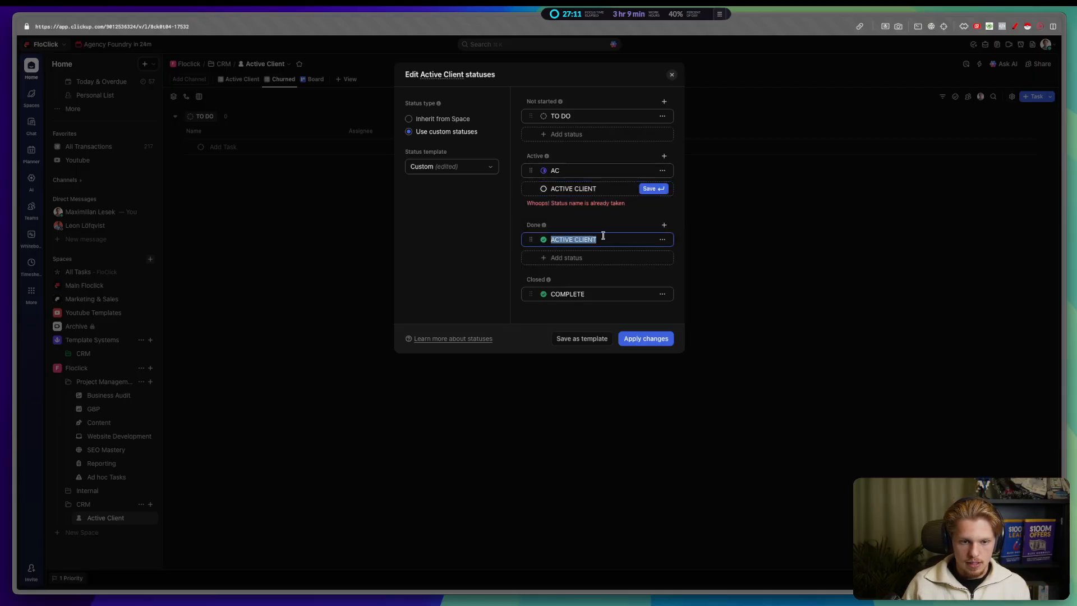
pyautogui.write('CHURNED')
pyautogui.press('Return')
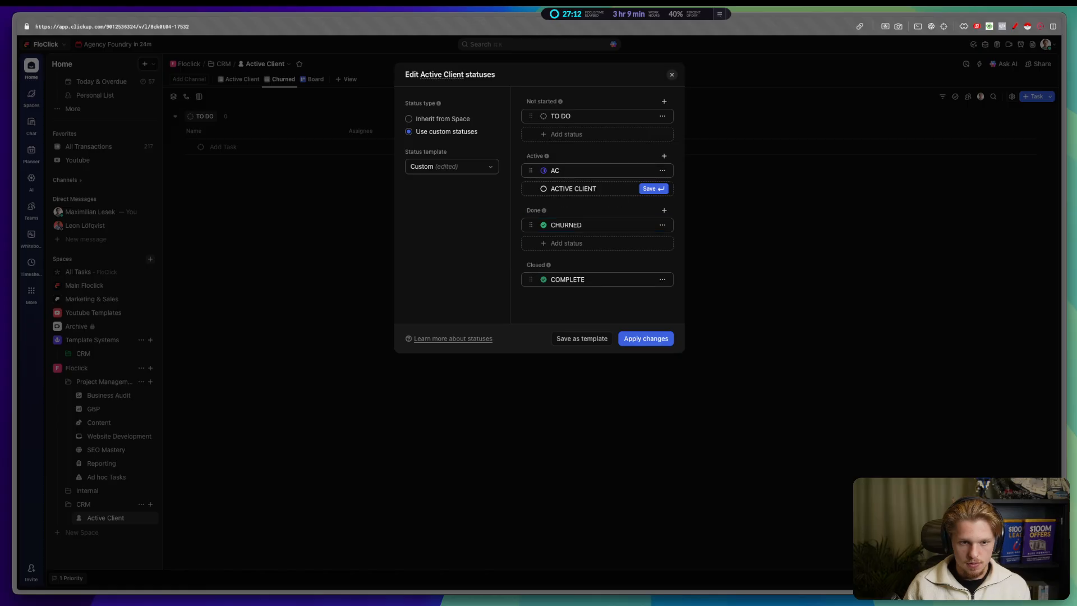
pyautogui.click(543, 225)
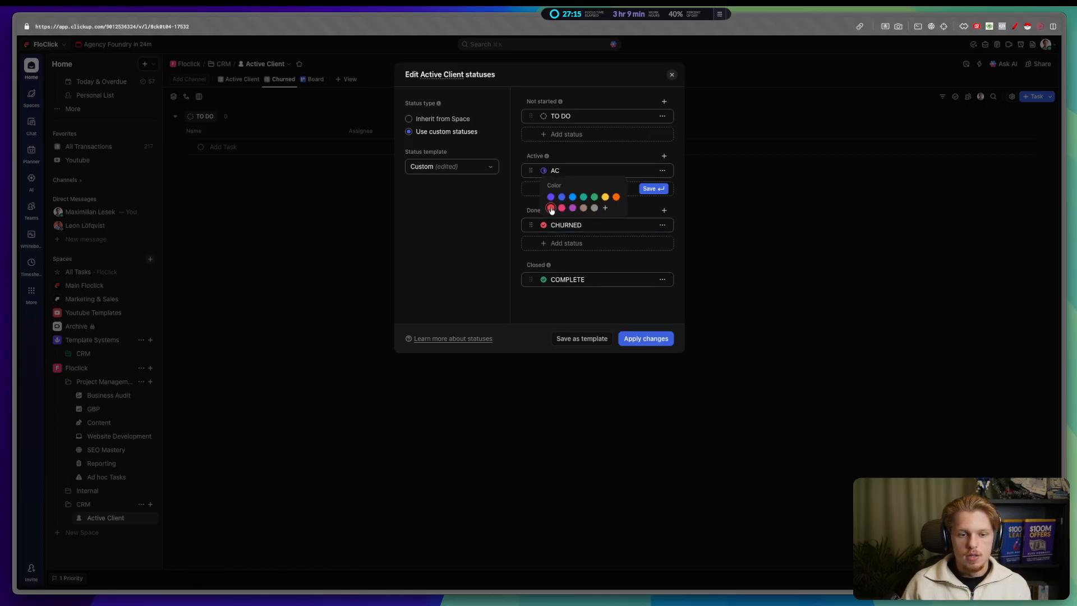
# Step: Save the new ACTIVE CLIENT status in the Active group with a green colour and apply the status changes
pyautogui.click(544, 189)
pyautogui.click(544, 188)
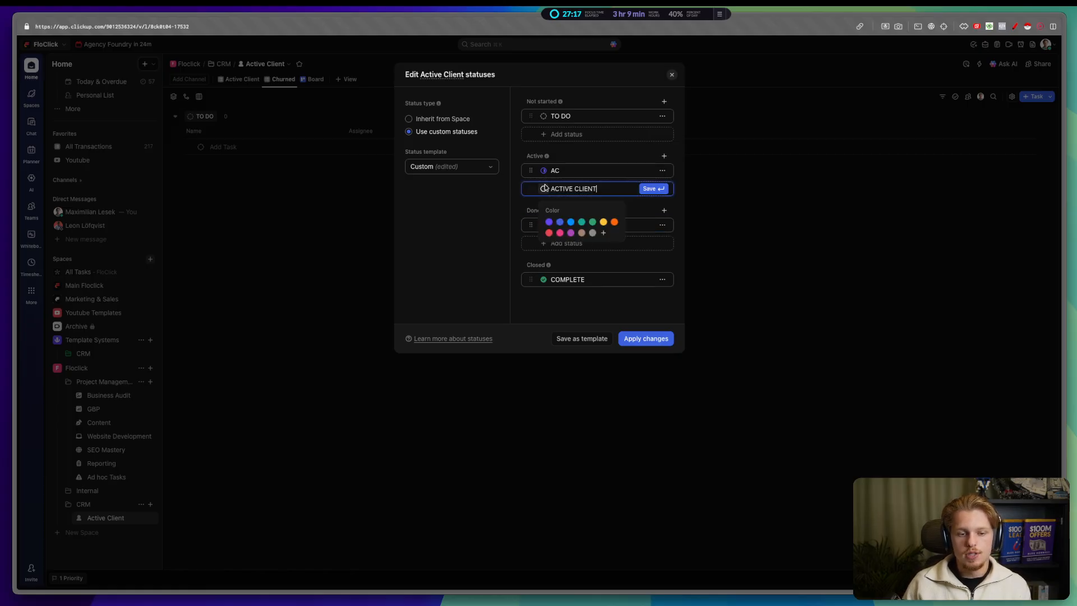
pyautogui.click(592, 222)
pyautogui.press('Return')
pyautogui.click(646, 338)
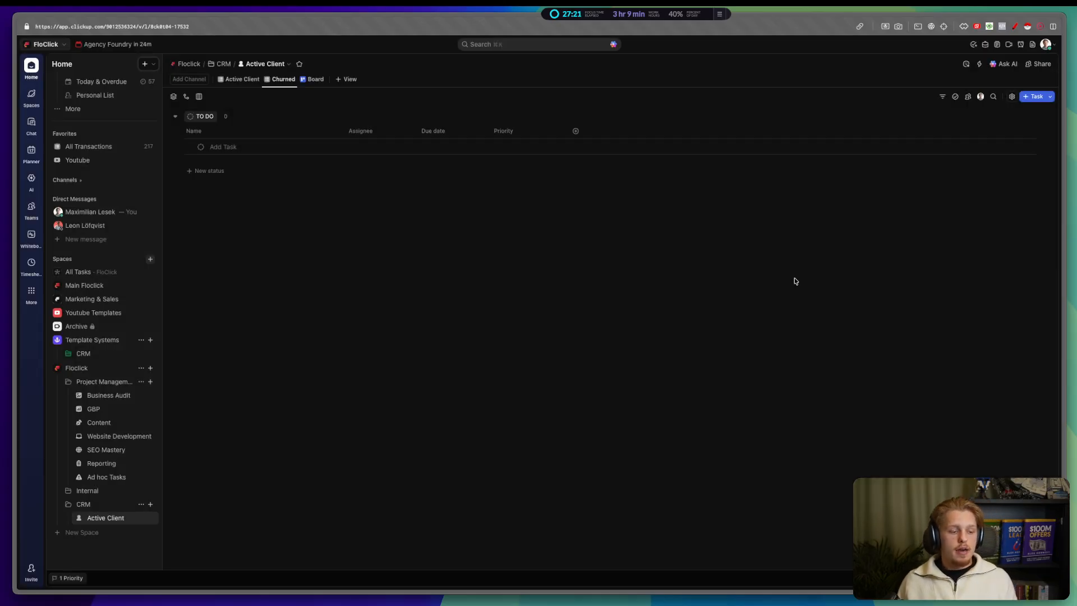
# Step: Add a private Whiteboard view to the Floclick space
pyautogui.click(98, 370)
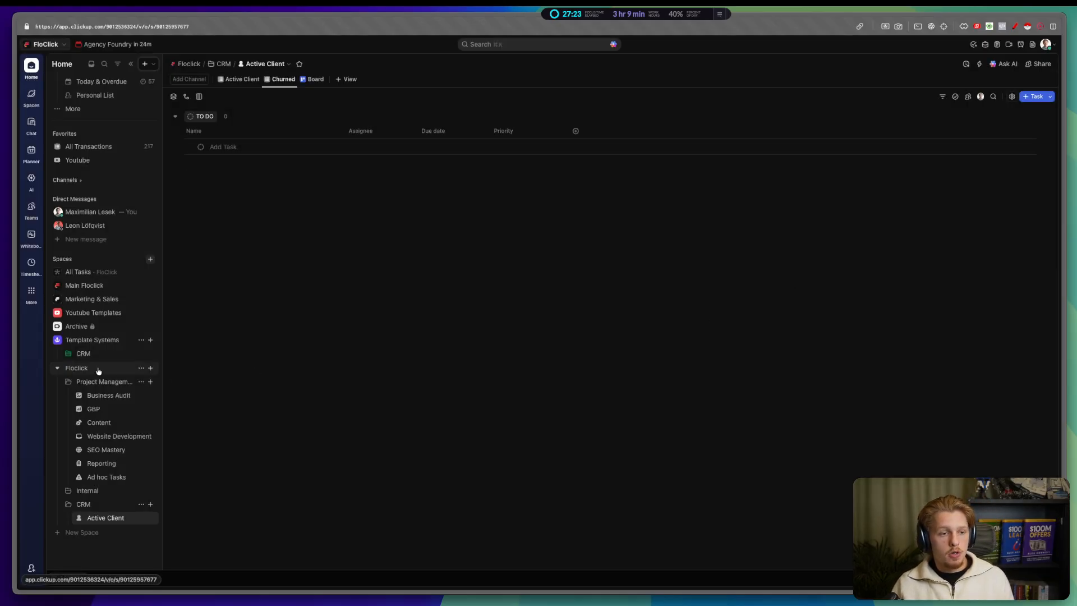
pyautogui.click(324, 81)
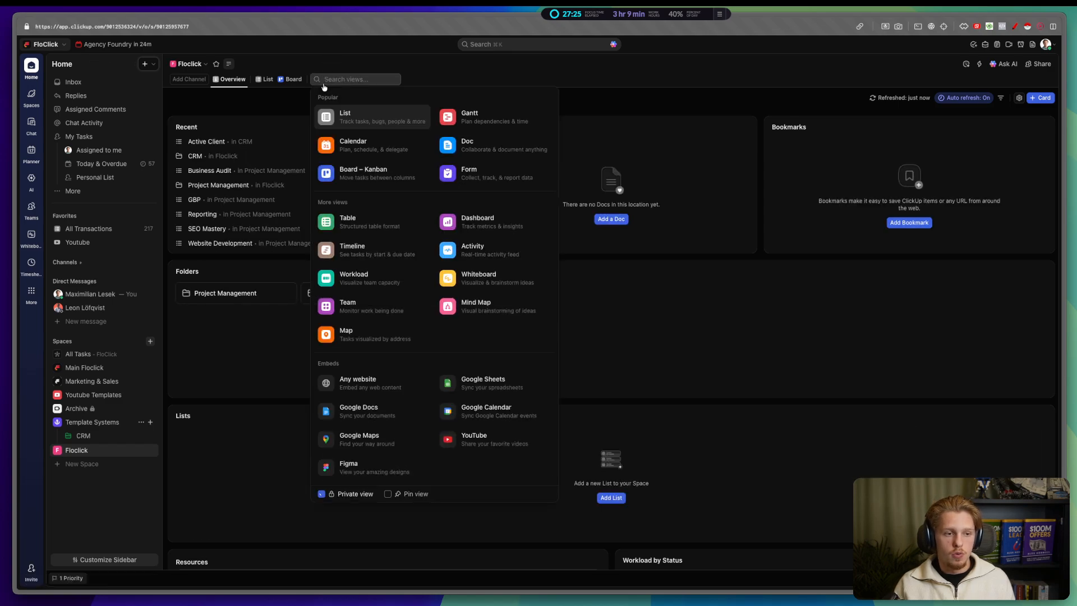
pyautogui.click(474, 279)
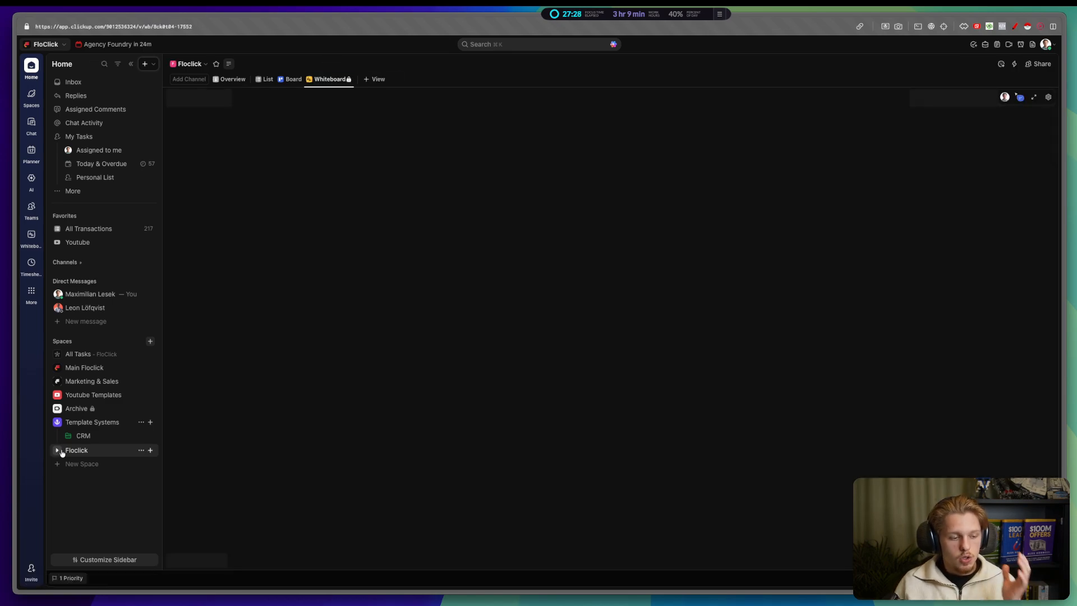
# Step: Open the Business Audit list in the Floclick space's Project Management folder and start a new TO DO task
pyautogui.click(58, 450)
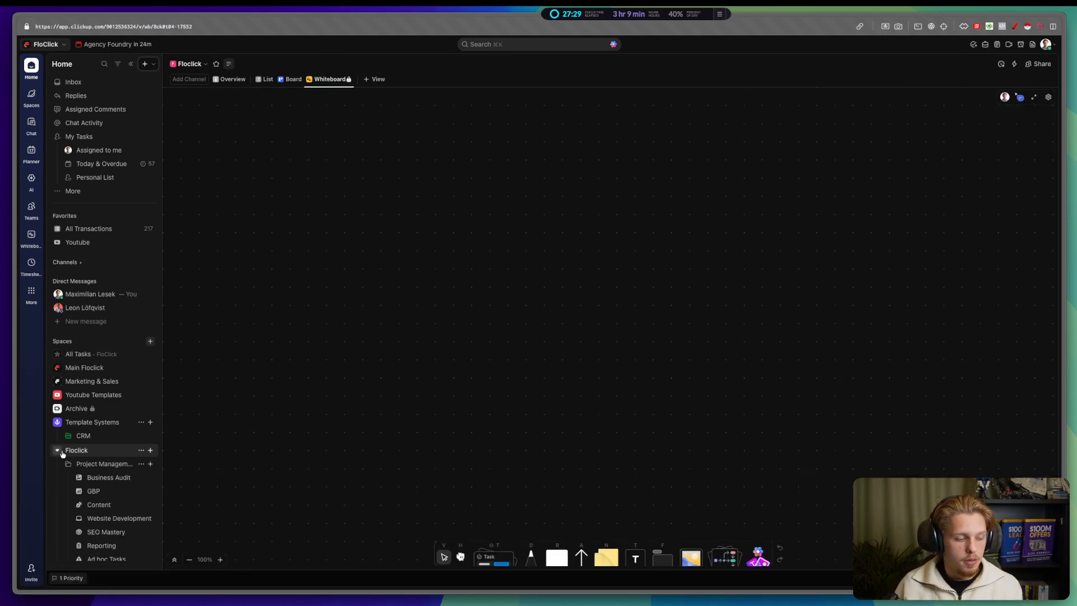
pyautogui.click(121, 479)
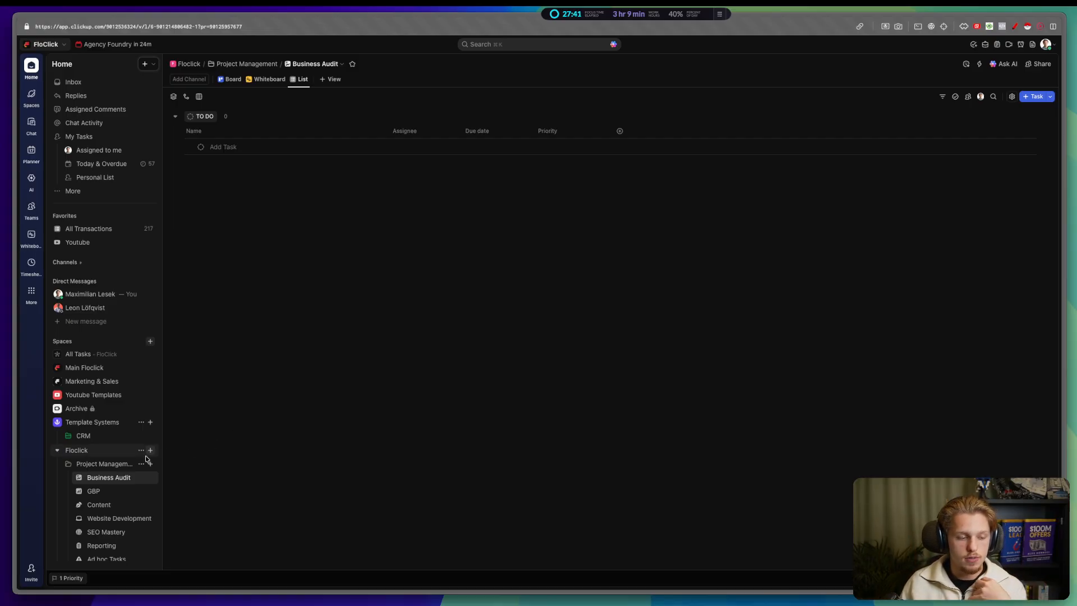
pyautogui.scroll(-1, 120, 465)
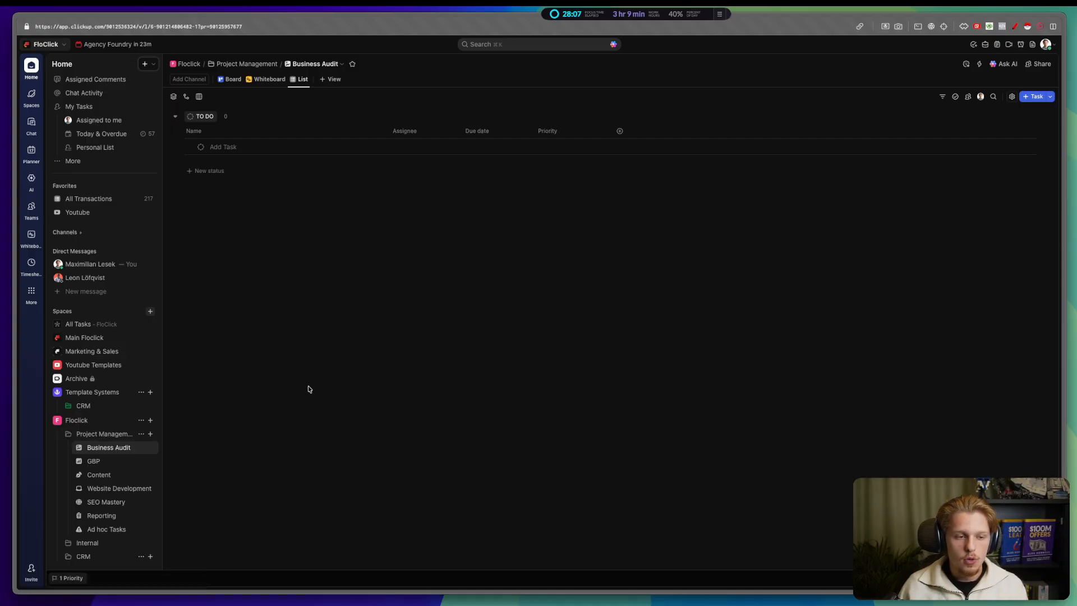
pyautogui.click(224, 146)
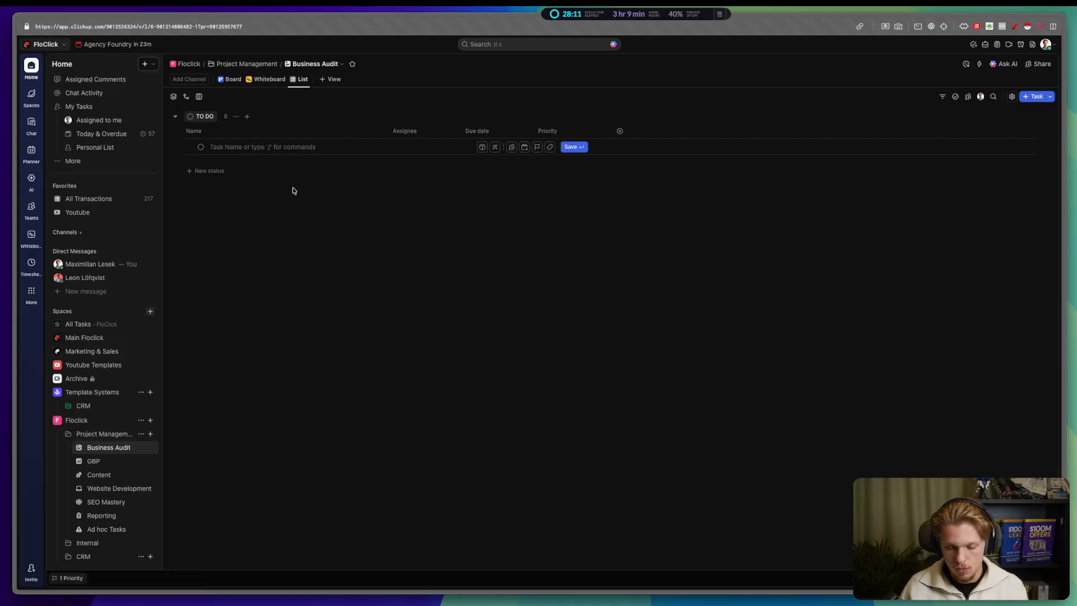
pyautogui.hotkey('ctrl', 'a')
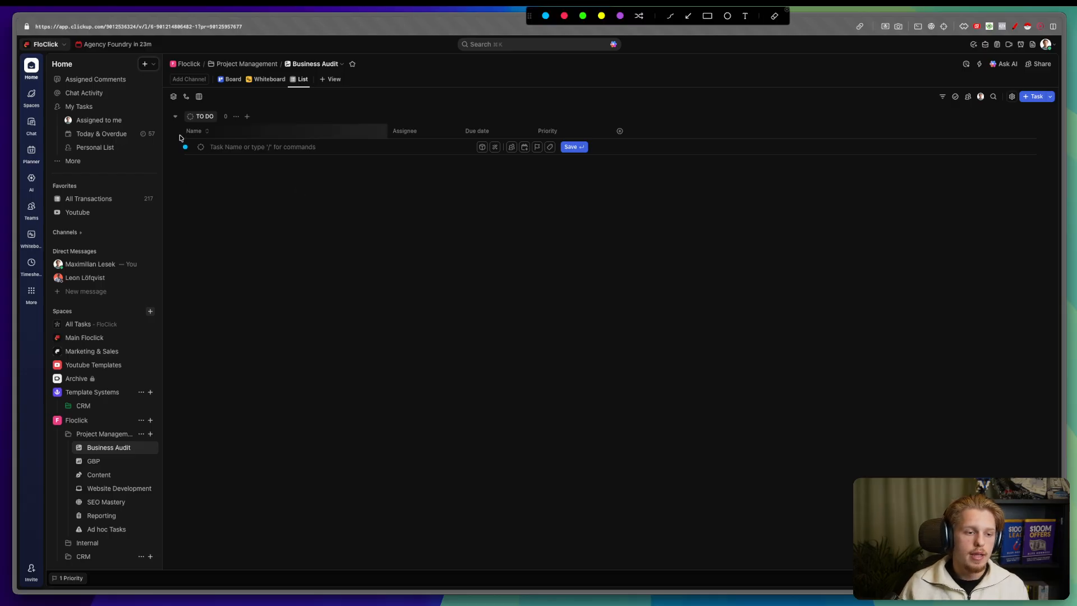
pyautogui.moveTo(176, 112)
pyautogui.mouseDown()
pyautogui.moveTo(178, 162)
pyautogui.moveTo(295, 159)
pyautogui.moveTo(337, 131)
pyautogui.moveTo(180, 110)
pyautogui.mouseUp()
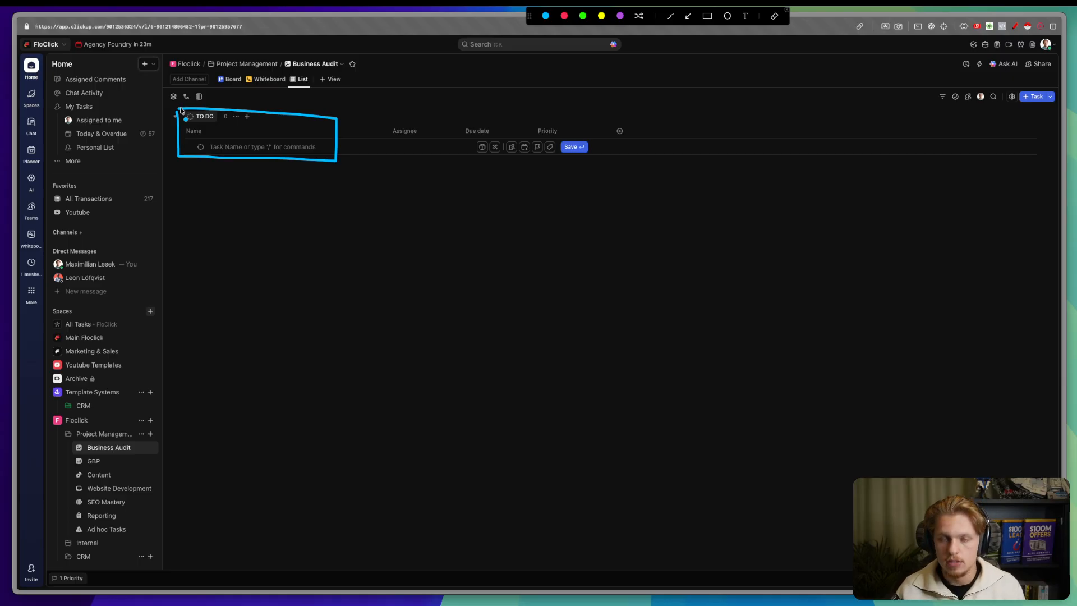
pyautogui.press('Escape')
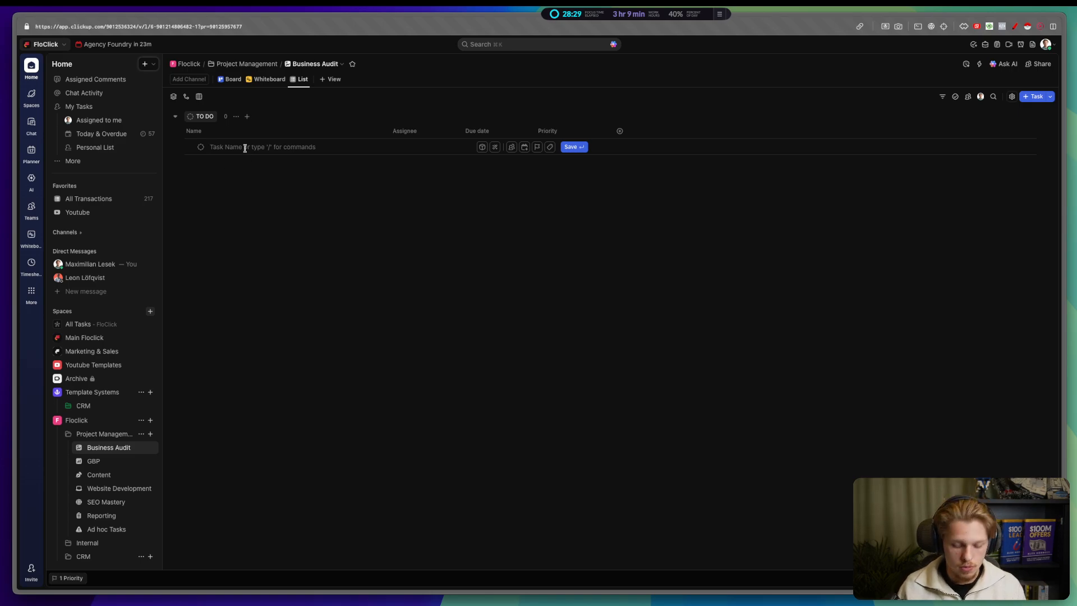
# Step: Name the new Business Audit task "SOP Checklist", save it and finish adding tasks
pyautogui.write('SOP Ch')
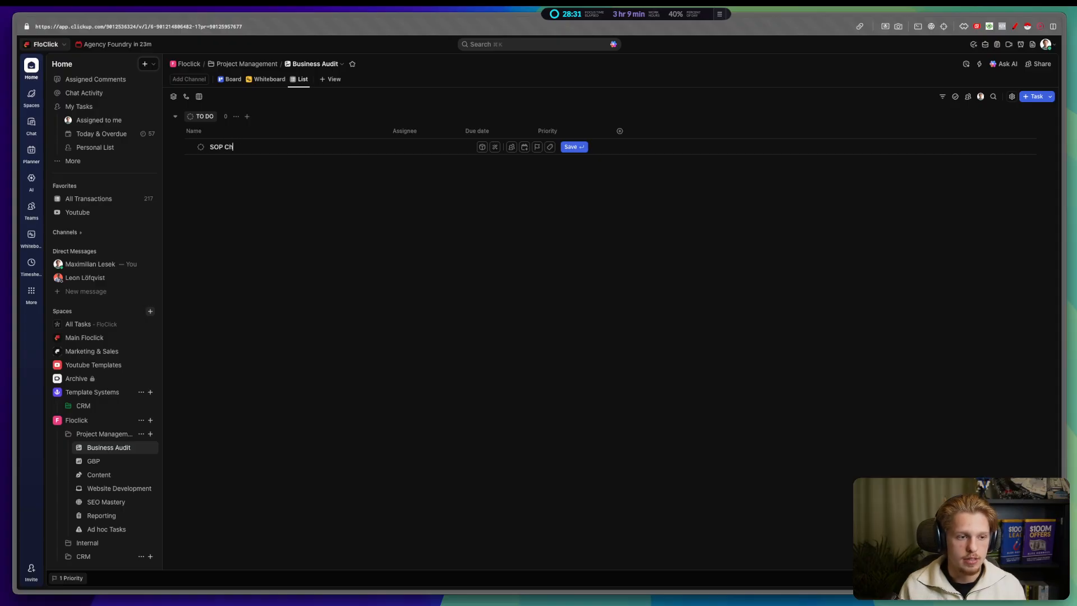
pyautogui.write('ecklist')
pyautogui.press('Return')
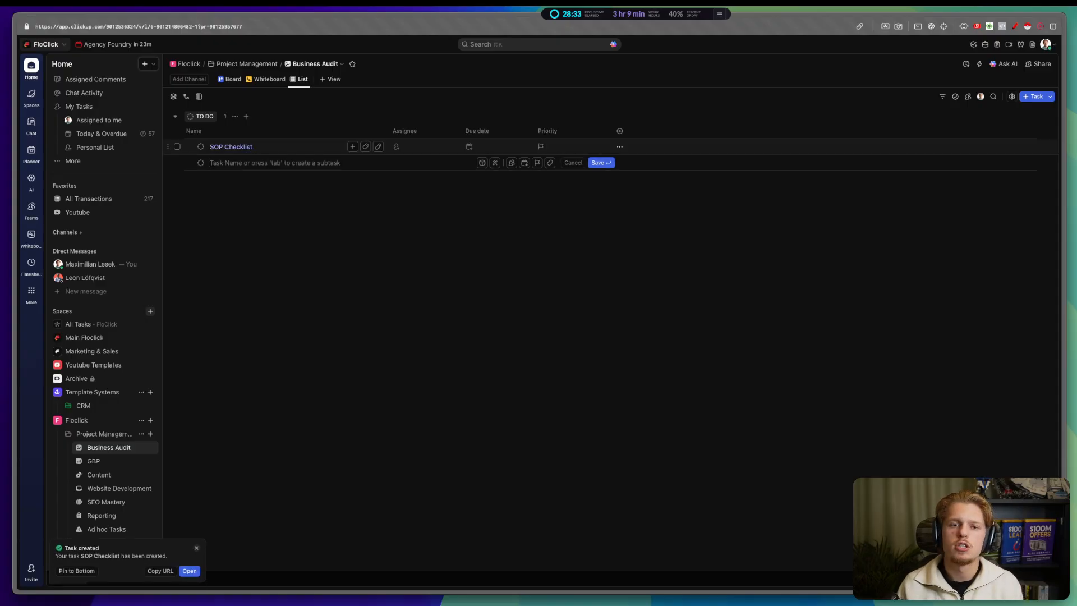
pyautogui.click(368, 363)
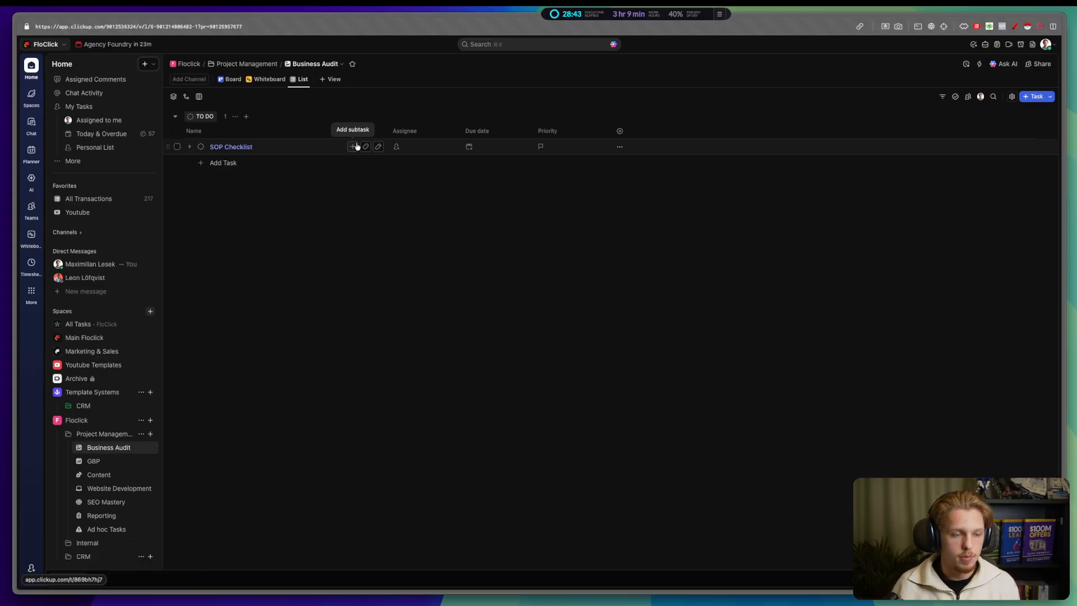
# Step: Add a subtask named "Audit their website" to the SOP Checklist task
pyautogui.click(353, 147)
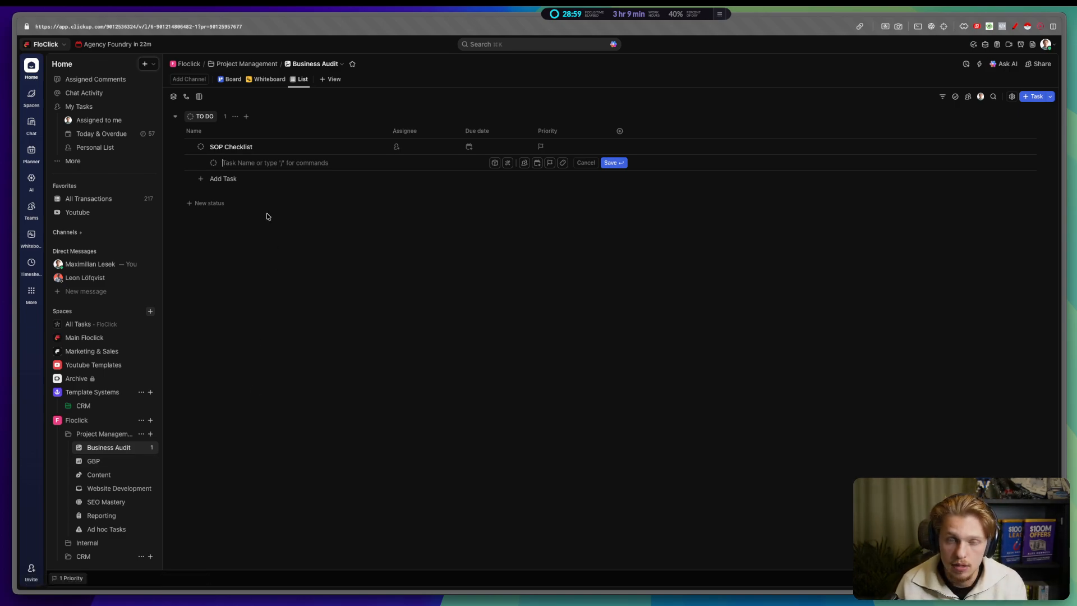
pyautogui.write('Audit their website')
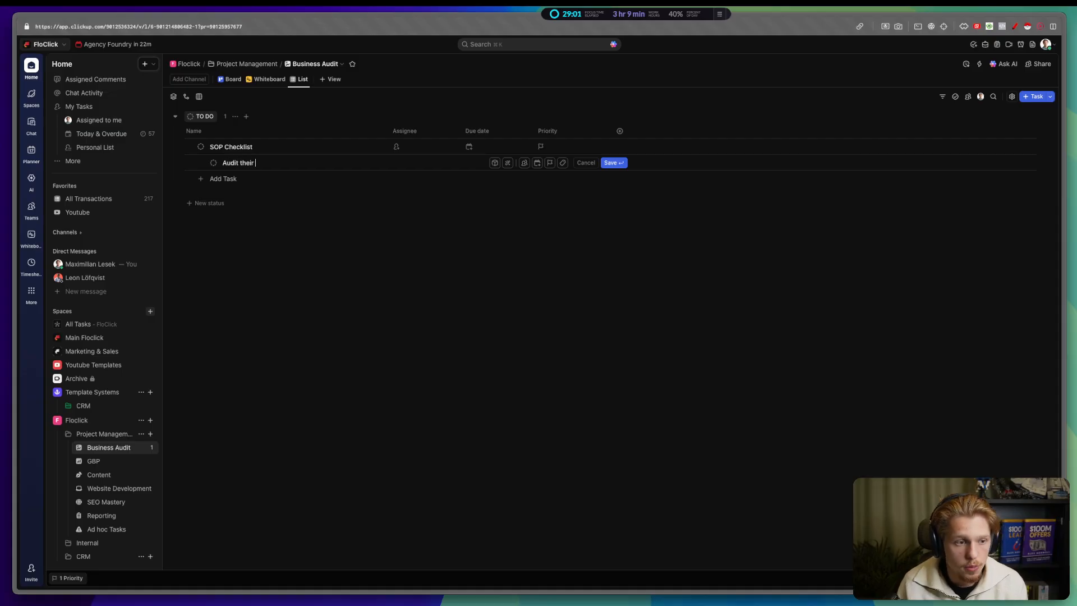
pyautogui.press('Return')
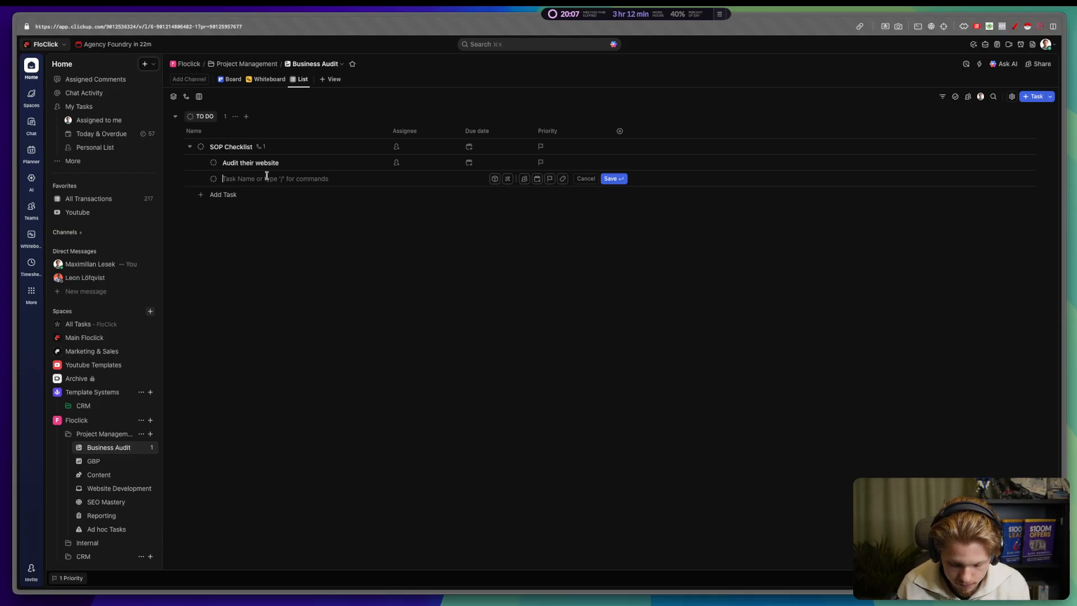
# Step: Add a second SOP Checklist subtask named "Do Full SEO Report"
pyautogui.write('Ch')
pyautogui.press('BackSpace')
pyautogui.write('Do Full SEO re')
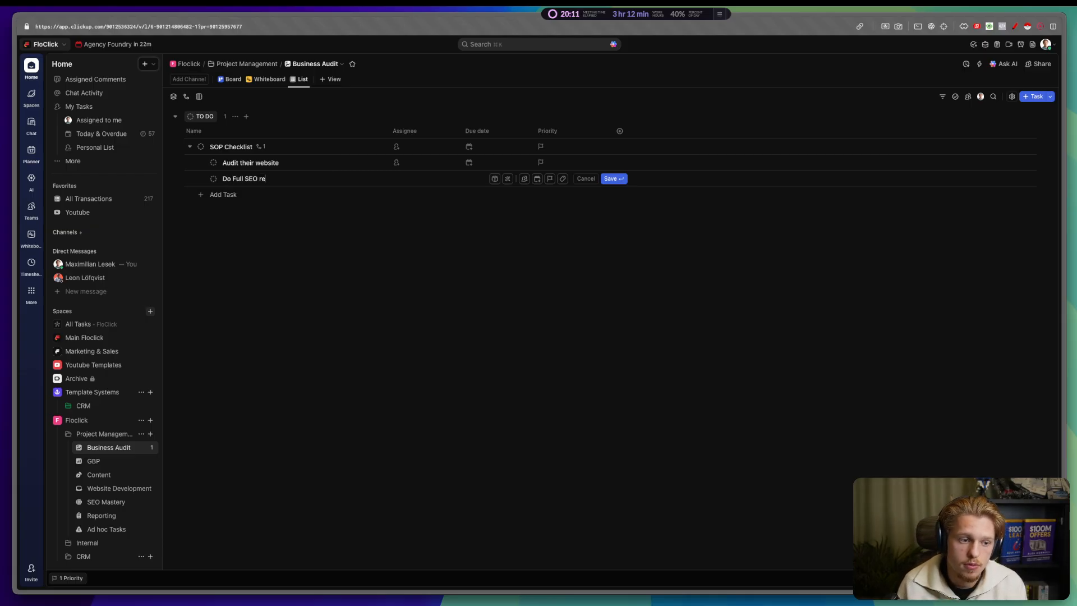
pyautogui.press('BackSpace')
pyautogui.write('Report')
pyautogui.press('Return')
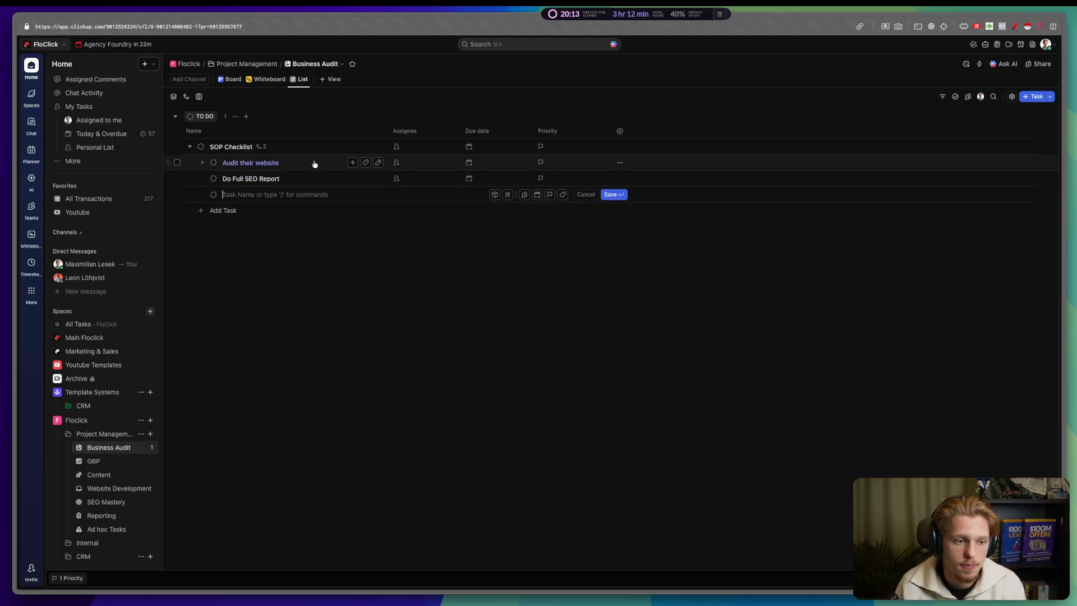
pyautogui.click(352, 148)
pyautogui.click(351, 148)
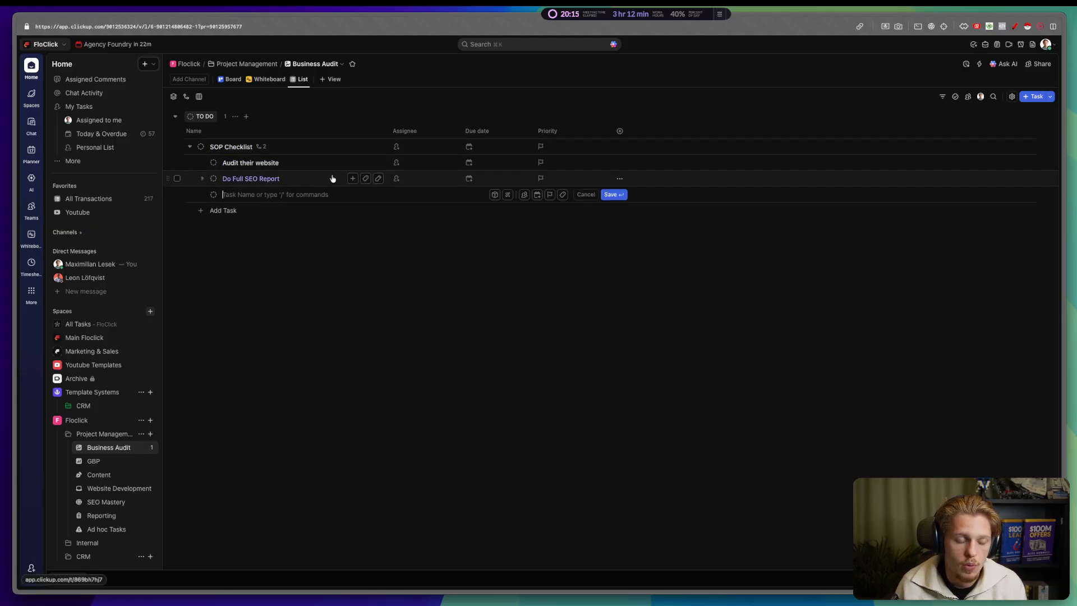
pyautogui.write('Summar')
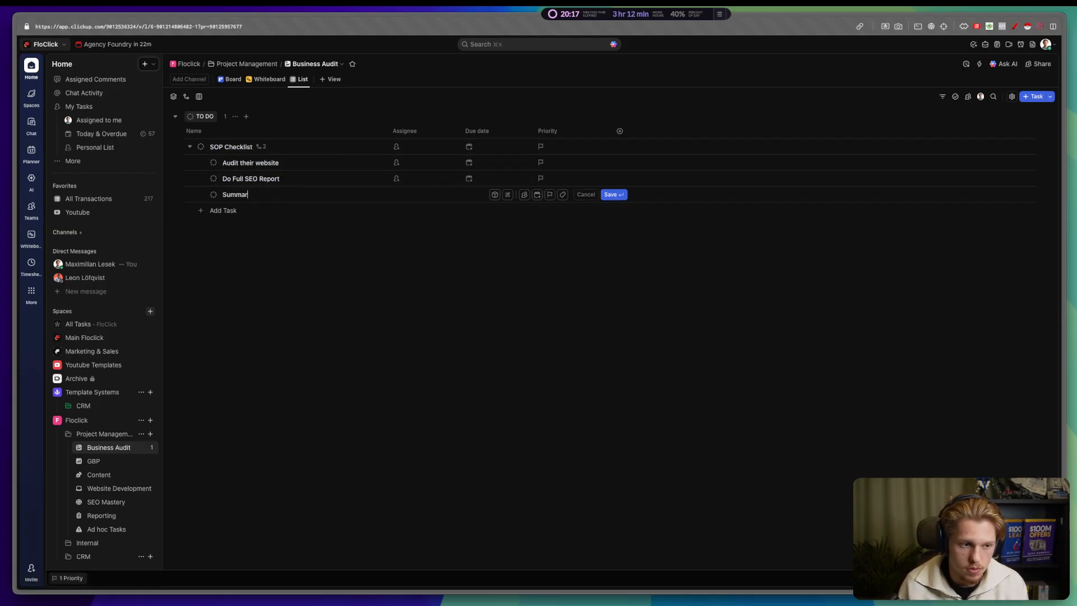
pyautogui.write('ize meeting ponits')
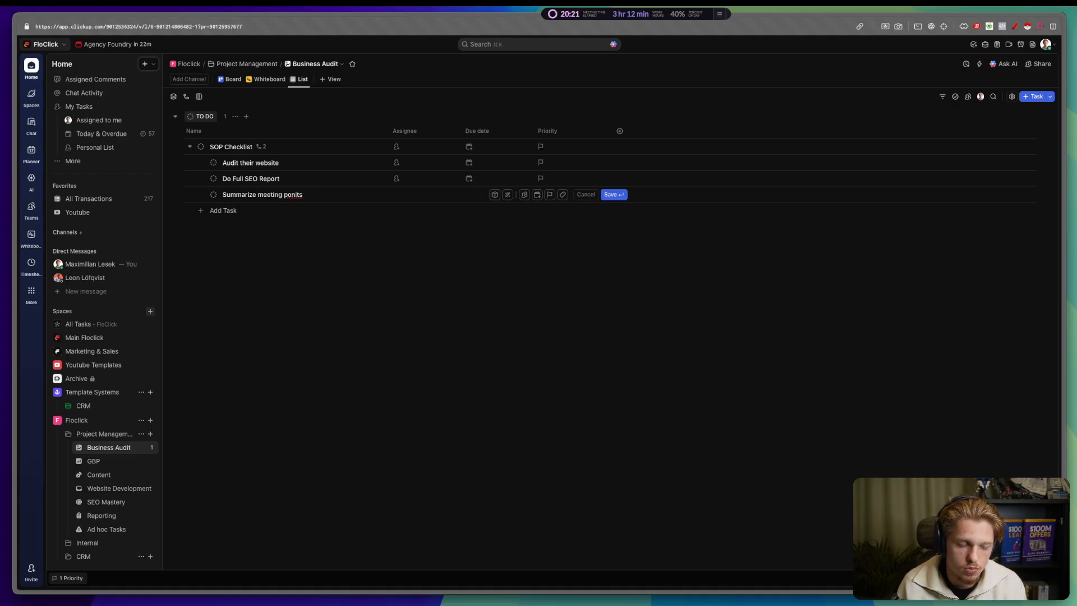
pyautogui.press('super+BackSpace')
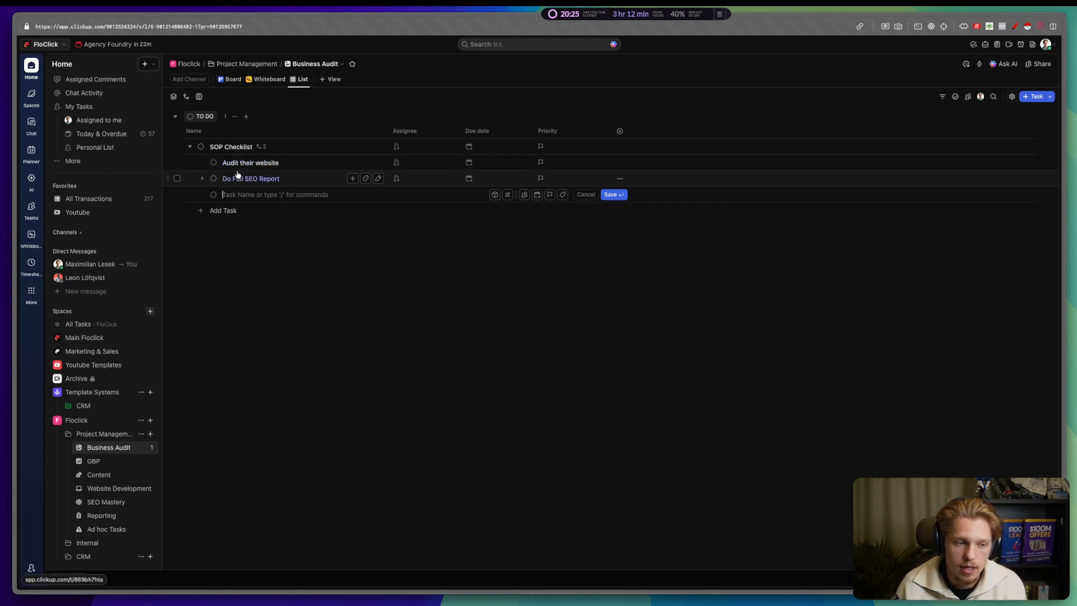
# Step: Start renaming the second SOP Checklist subtask by removing the leading "Do" so its name begins with "Full SEO Report"
pyautogui.click(378, 179)
pyautogui.moveTo(318, 178); pyautogui.dragTo(219, 181)
pyautogui.click(230, 181)
pyautogui.click(220, 181)
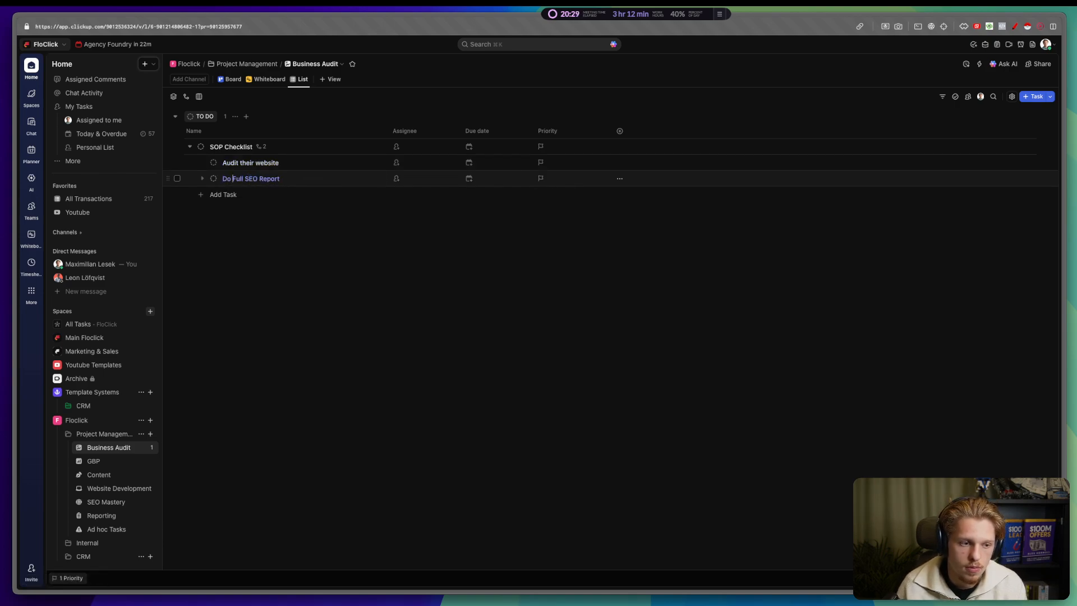
pyautogui.press('BackSpace')
pyautogui.press('BackSpace')
pyautogui.press('BackSpace')
pyautogui.press('BackSpace')
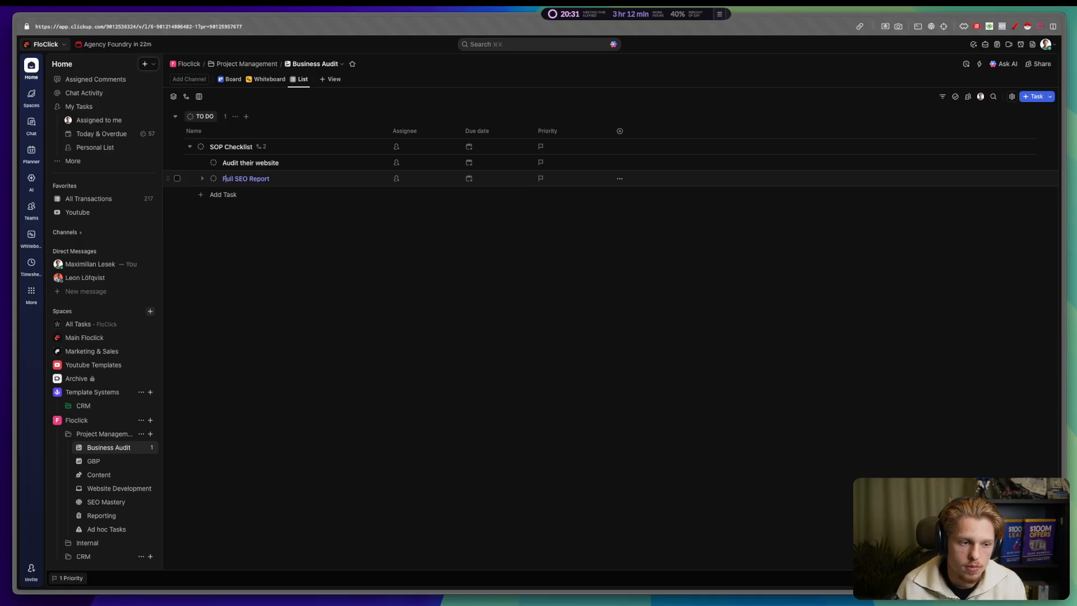
# Step: Append "& Rankings" to the "Full SEO Report" subtask name and save the new name
pyautogui.write('& Rna')
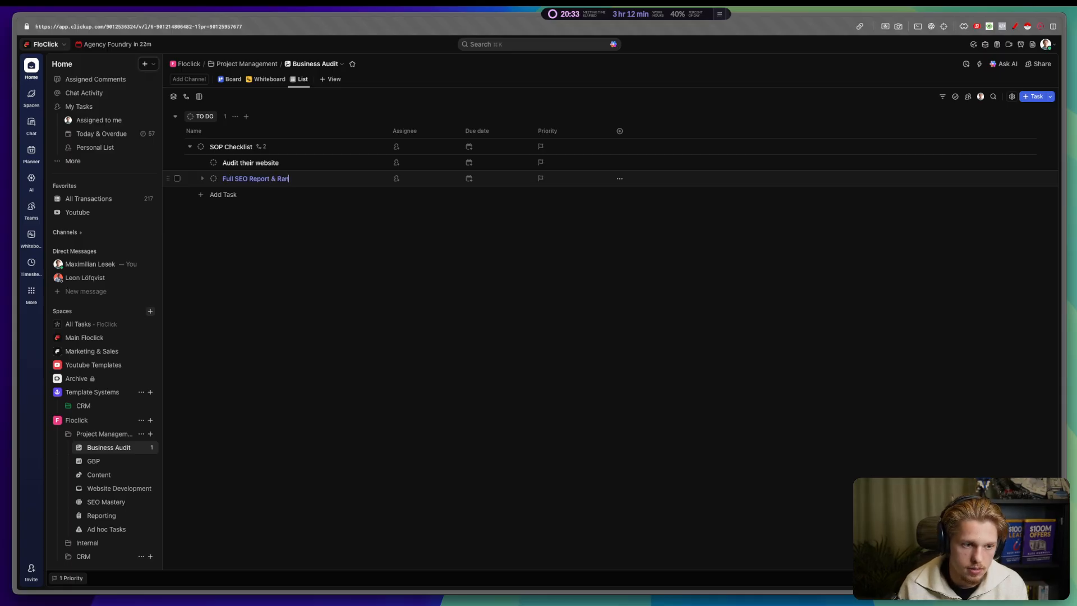
pyautogui.write('kings -> Through')
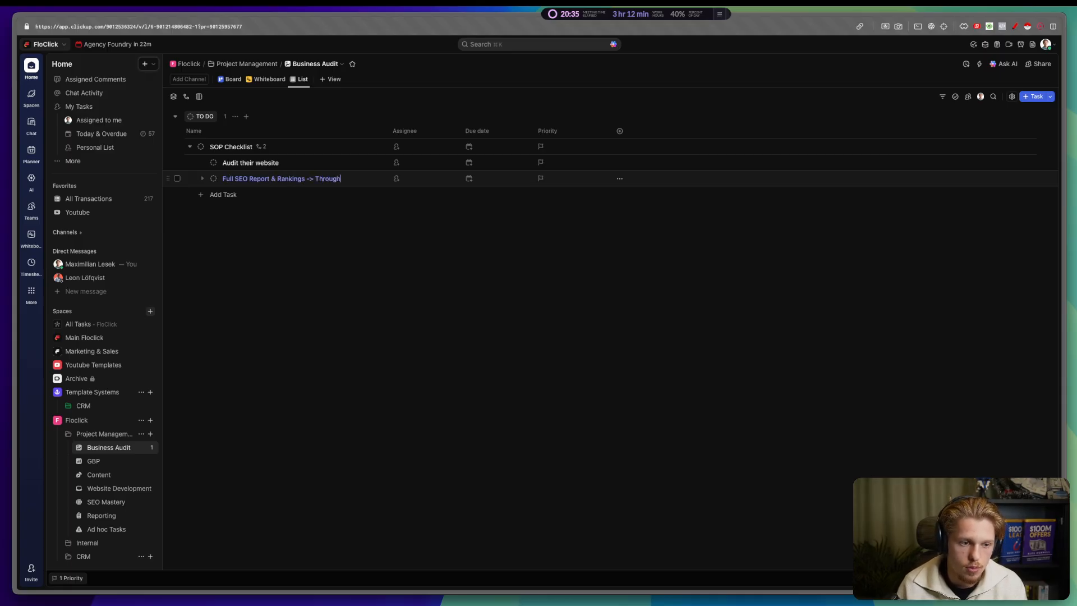
pyautogui.press('BackSpace')
pyautogui.press('BackSpace')
pyautogui.press('BackSpace')
pyautogui.press('BackSpace')
pyautogui.press('BackSpace')
pyautogui.press('BackSpace')
pyautogui.press('BackSpace')
pyautogui.write('Sem')
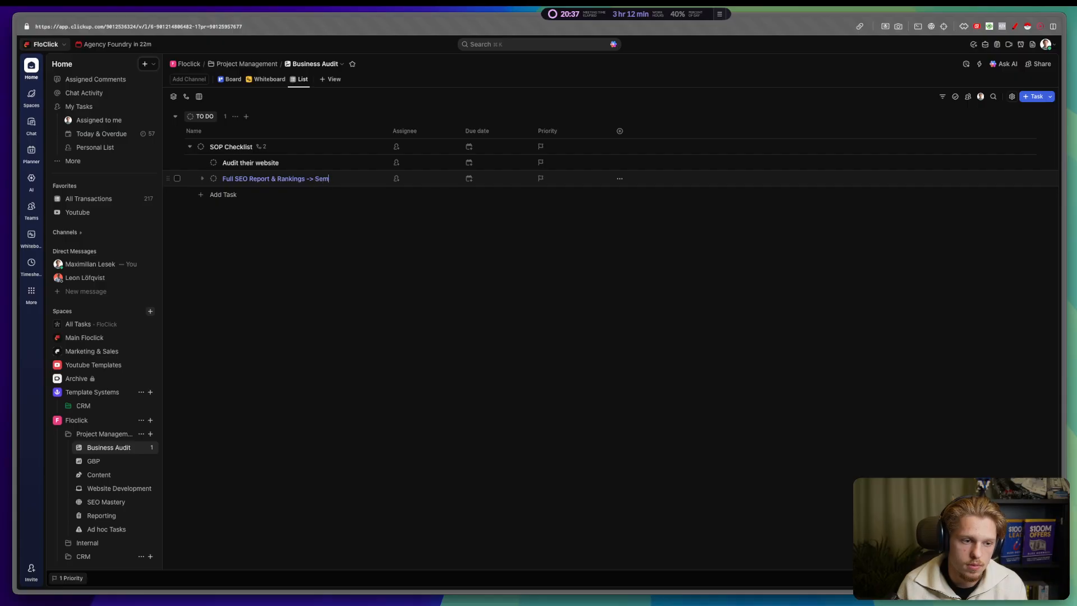
pyautogui.write('r')
pyautogui.press('BackSpace')
pyautogui.press('BackSpace')
pyautogui.press('BackSpace')
pyautogui.press('BackSpace')
pyautogui.press('BackSpace')
pyautogui.press('BackSpace')
pyautogui.press('BackSpace')
pyautogui.press('BackSpace')
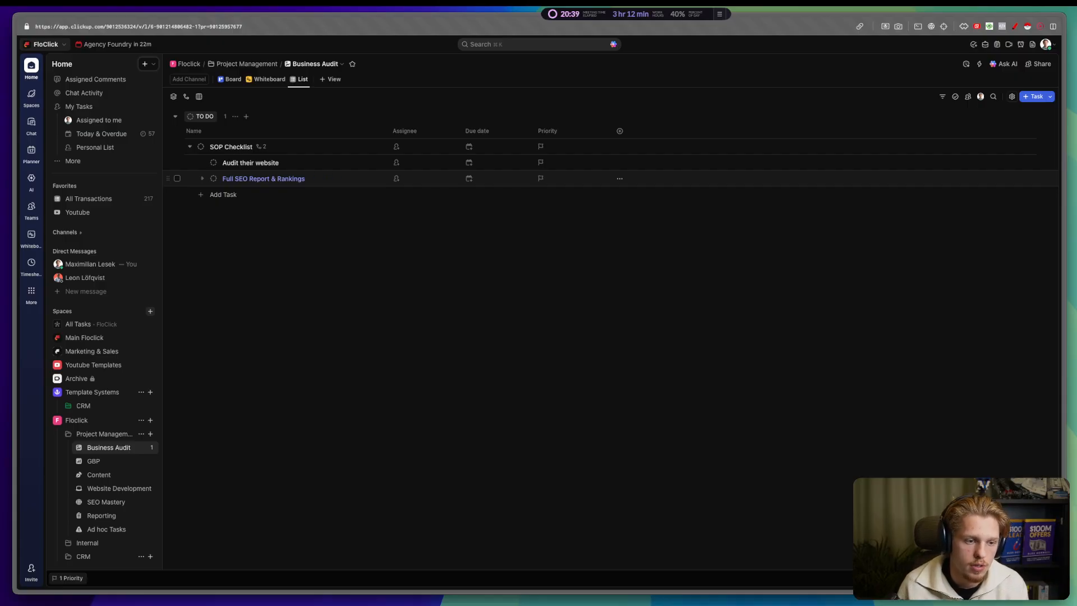
pyautogui.press('Return')
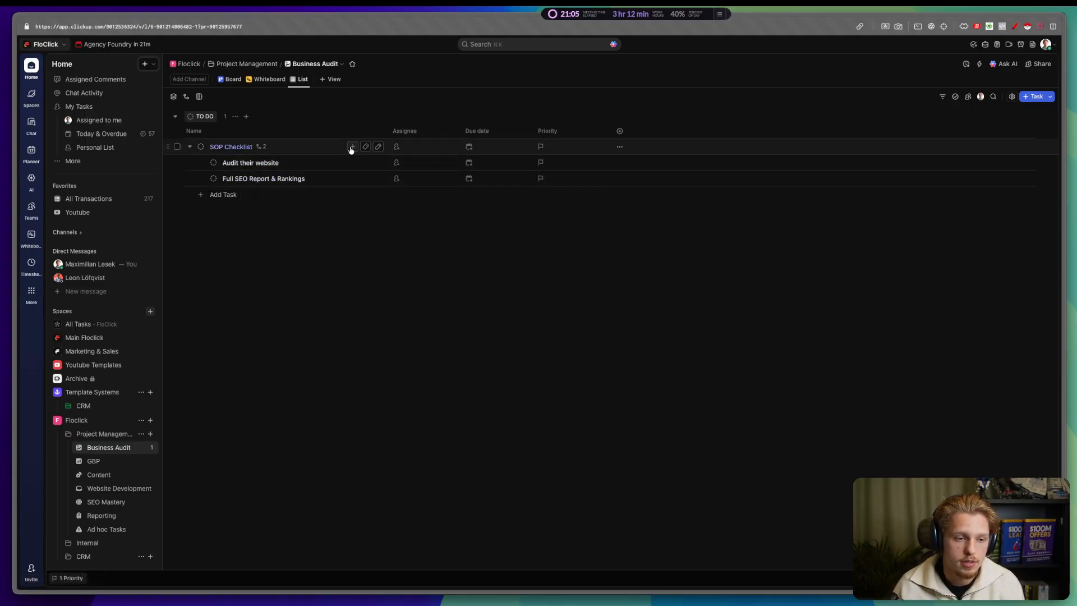
# Step: Add a subtask named "Strategy SEO Plan" to the SOP Checklist task
pyautogui.click(352, 147)
pyautogui.write('Strategu')
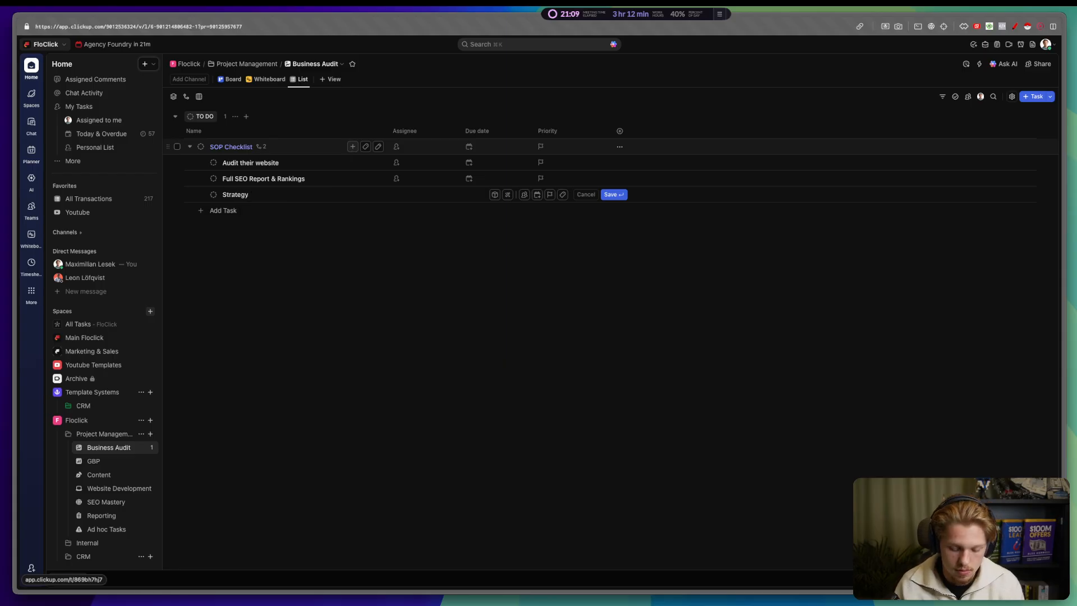
pyautogui.write(' SEO Plan')
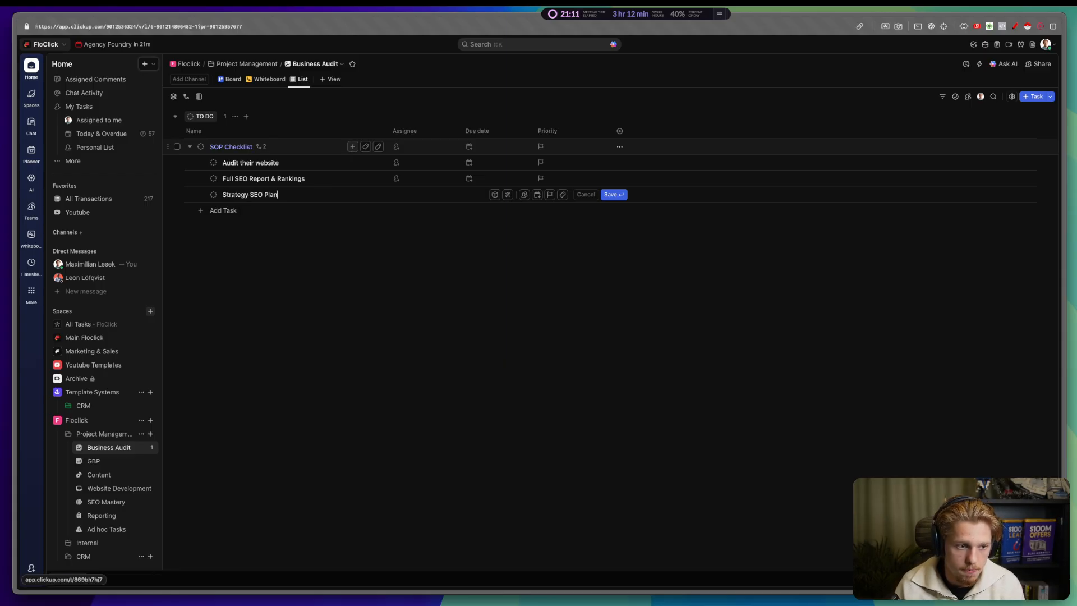
pyautogui.press('Return')
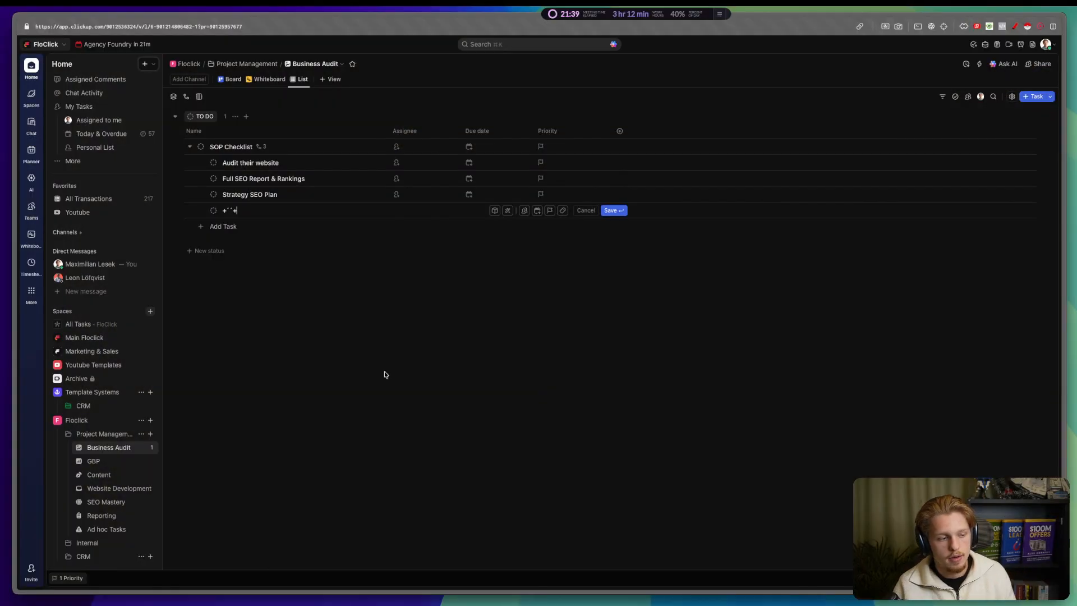
pyautogui.press('Return')
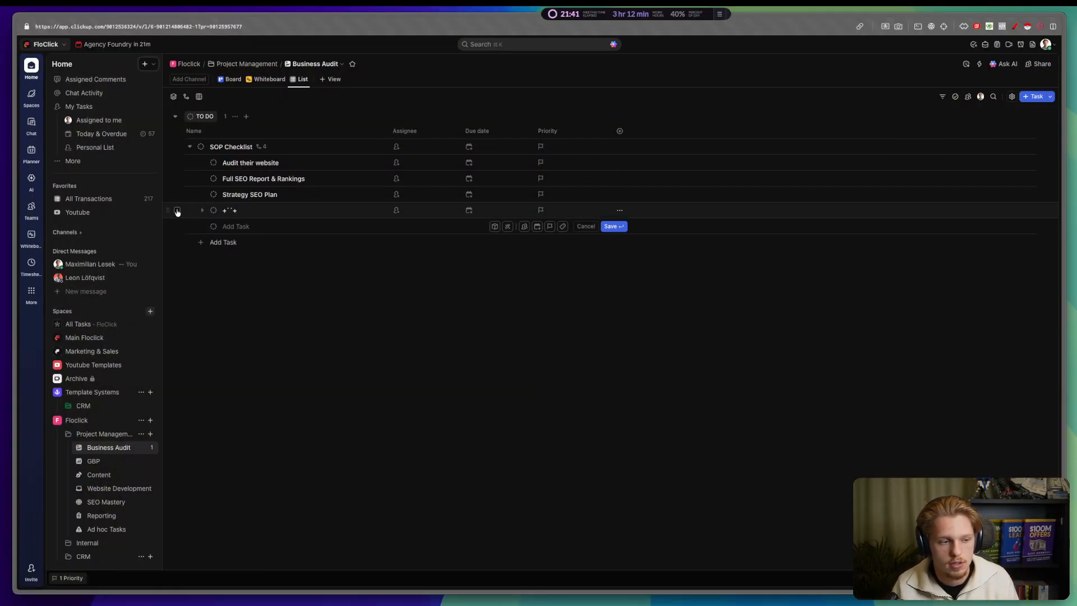
pyautogui.click(177, 211)
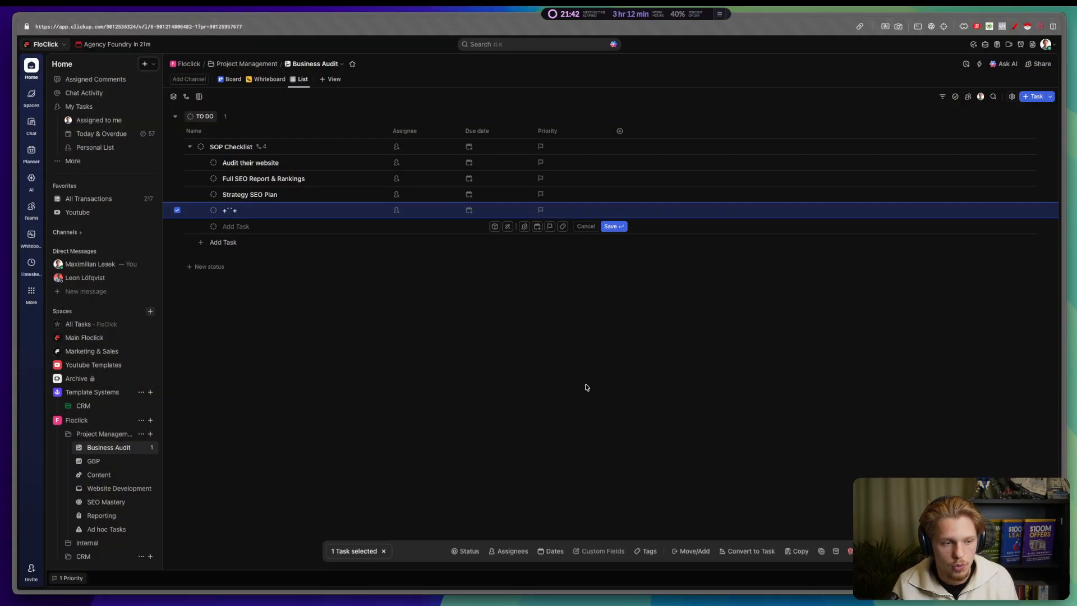
pyautogui.click(849, 550)
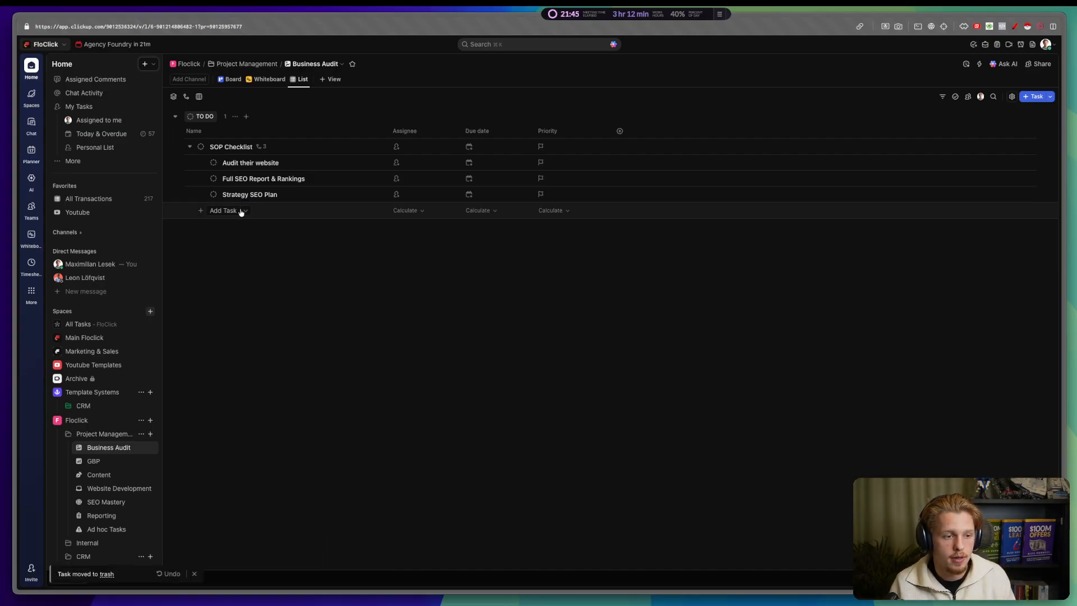
# Step: Add a subtask named "Record loom for client" to the SOP Checklist task
pyautogui.click(353, 147)
pyautogui.write('Recor')
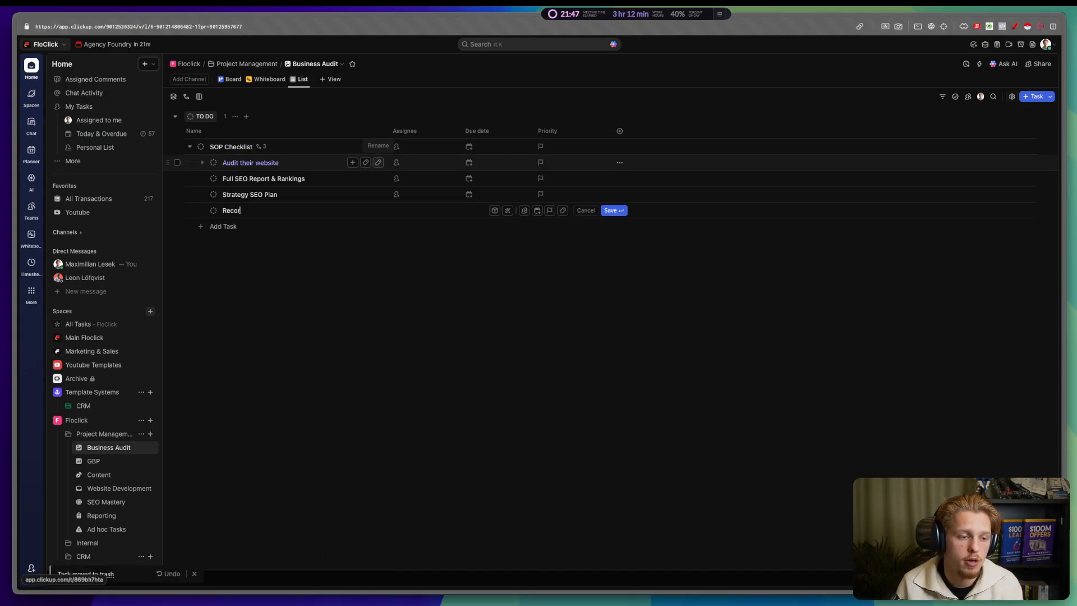
pyautogui.write('d loom for client')
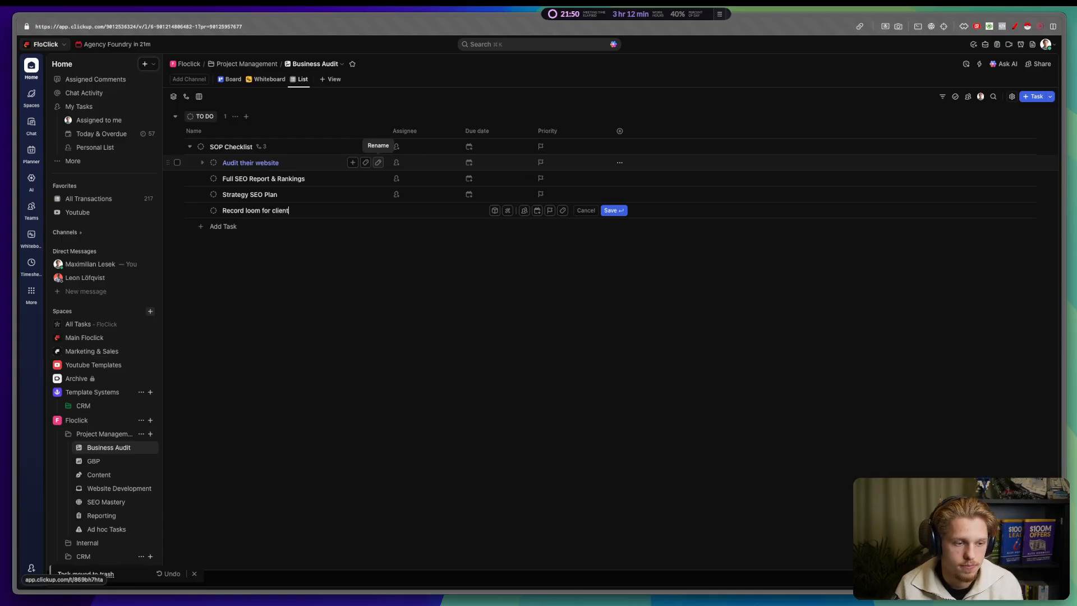
pyautogui.press('Return')
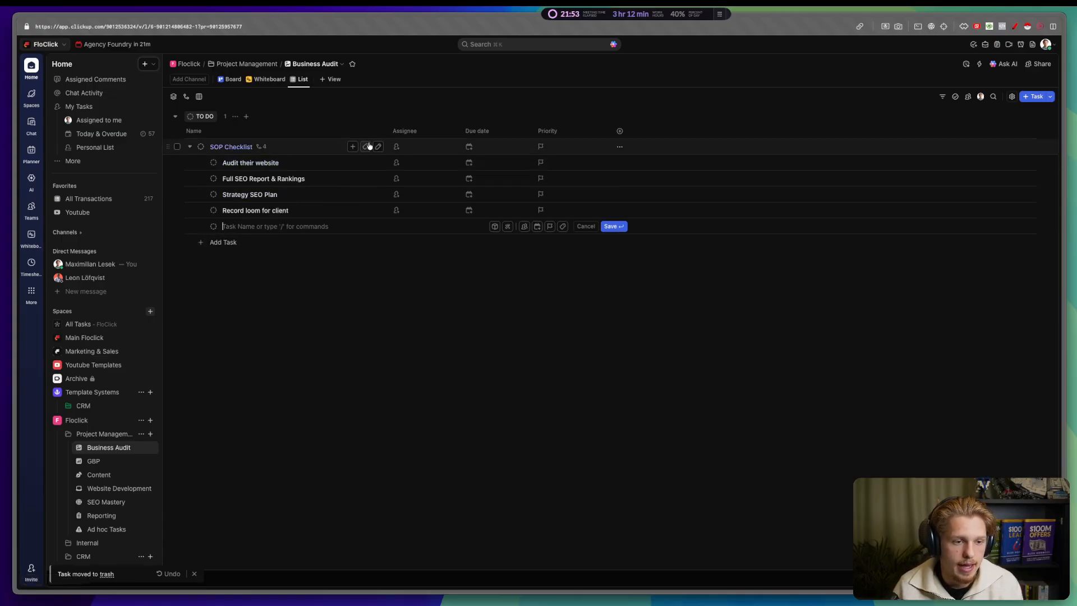
# Step: Add the subtask "Attach the document in here" and move it above "Record loom for client" in the SOP Checklist
pyautogui.write('At')
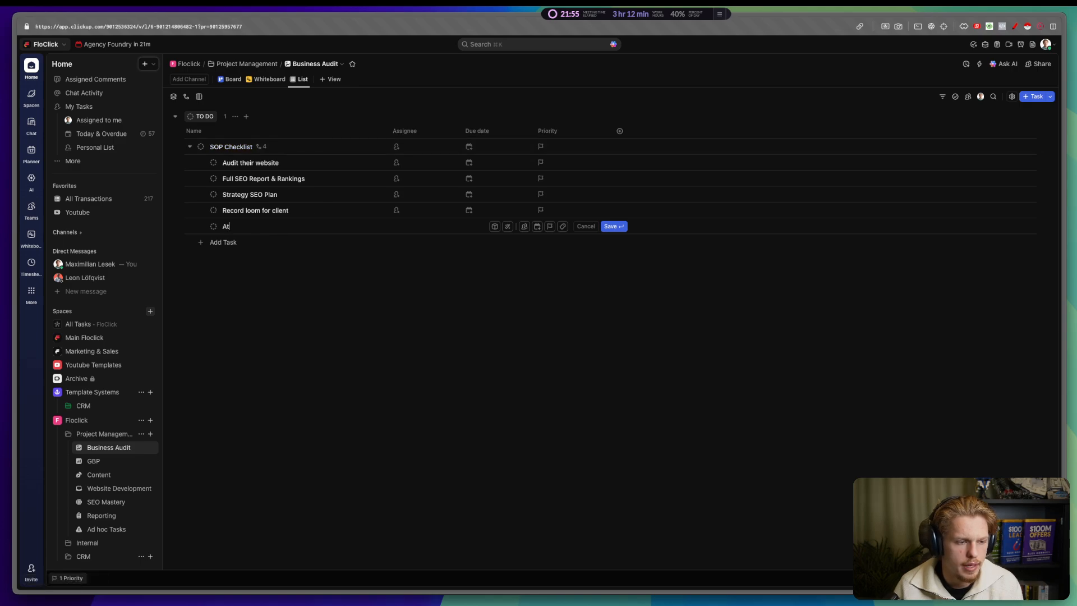
pyautogui.write('tach the document in here')
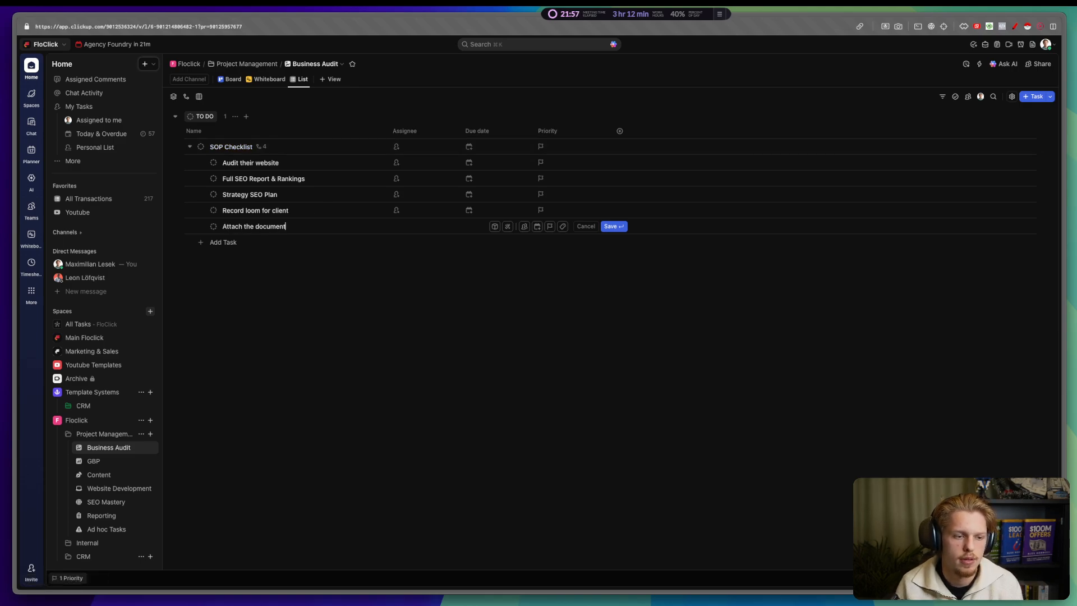
pyautogui.press('Return')
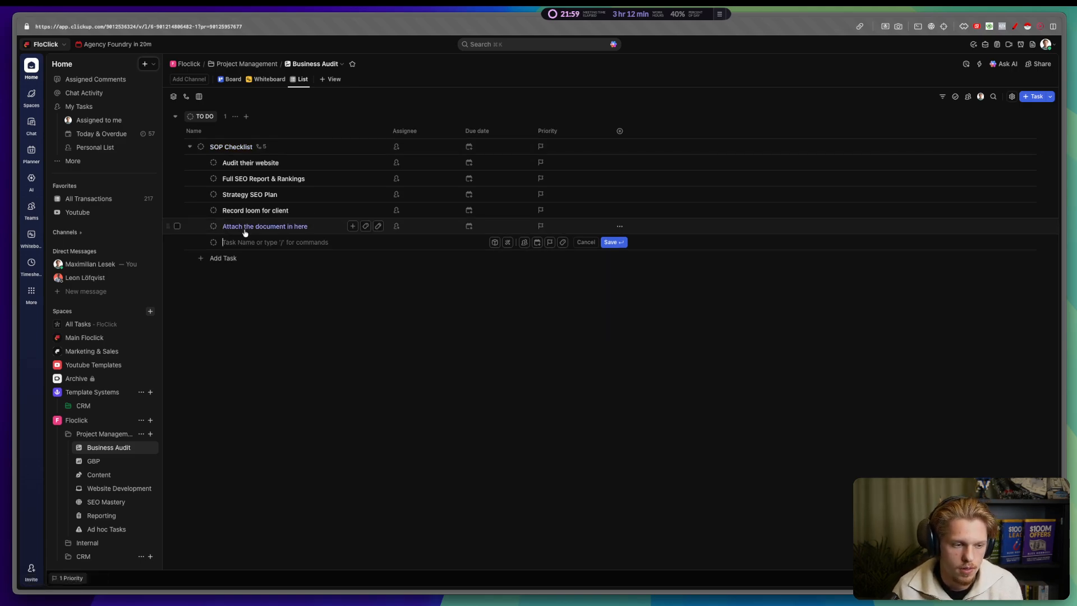
pyautogui.moveTo(241, 226); pyautogui.dragTo(199, 202)
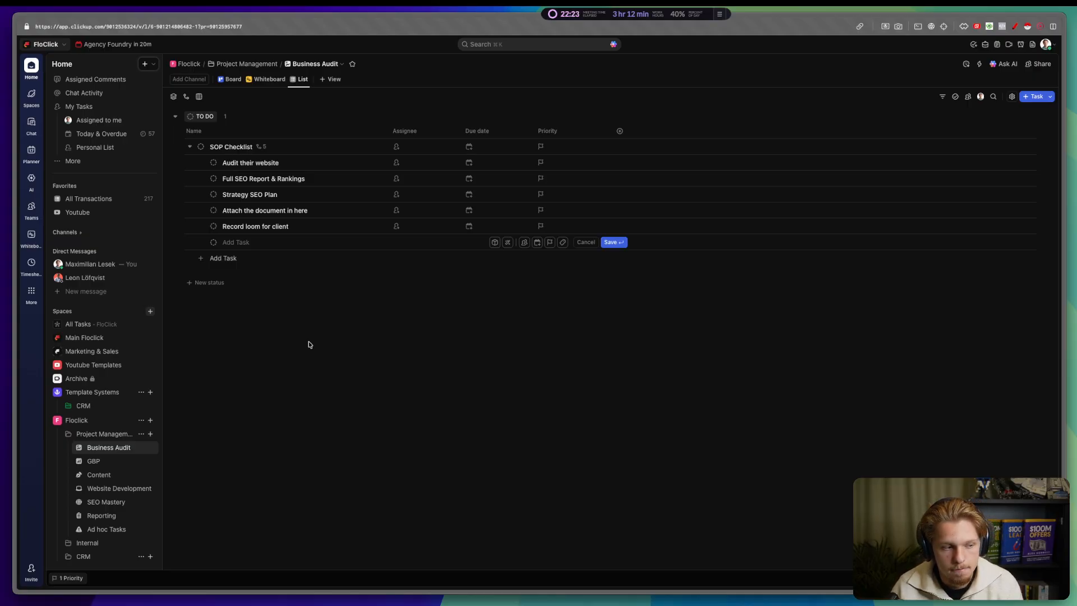
# Step: Add a subtask named "Create personal Semrush Client account" at the end of the SOP Checklist
pyautogui.click(253, 241)
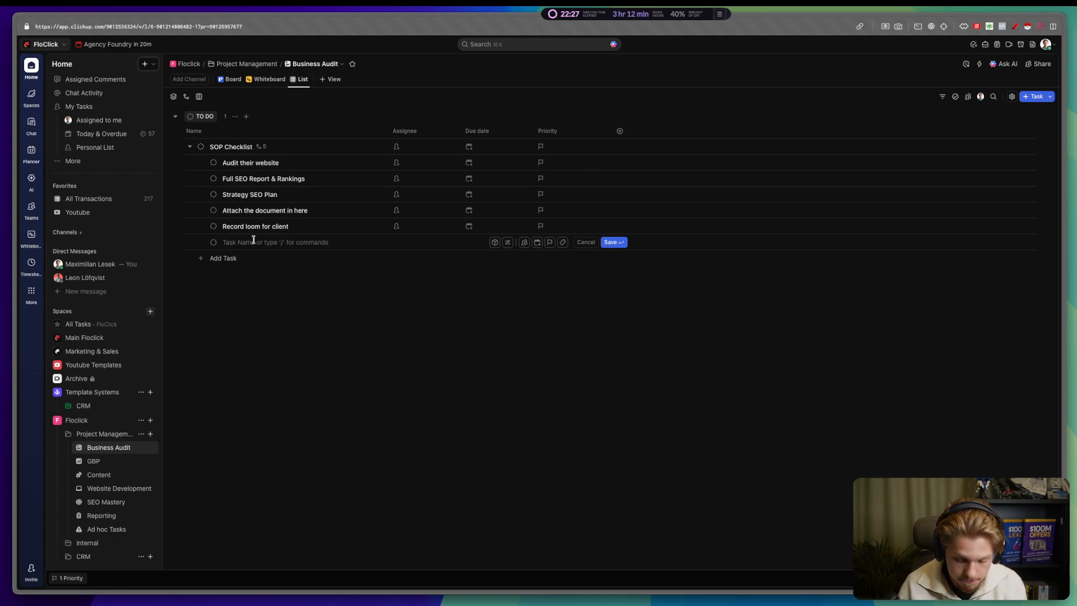
pyautogui.write('Create personal S')
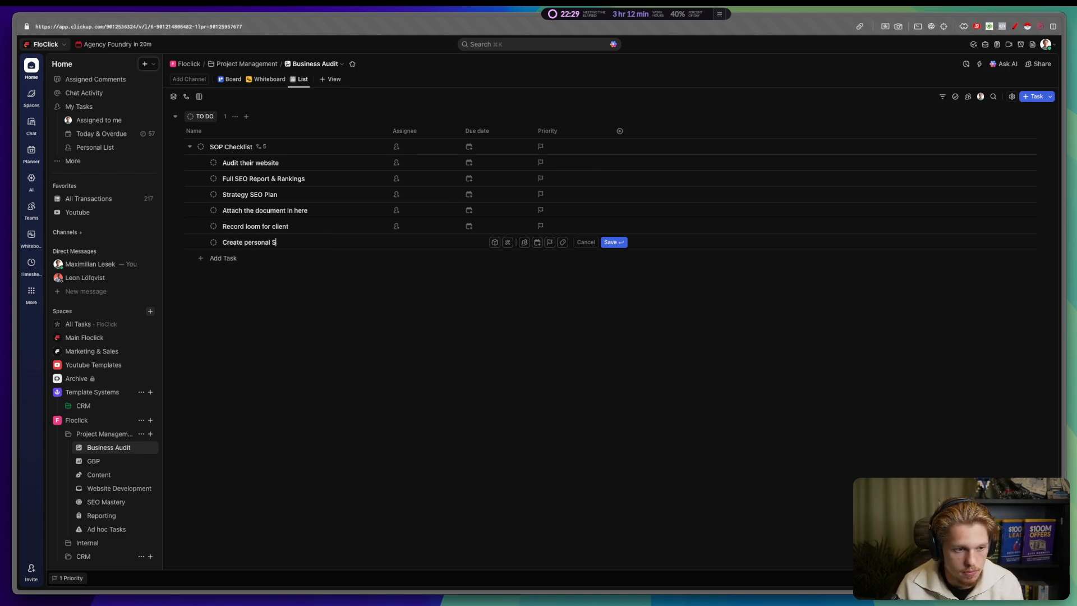
pyautogui.write('emrush')
pyautogui.press('BackSpace')
pyautogui.press('BackSpace')
pyautogui.press('BackSpace')
pyautogui.press('BackSpace')
pyautogui.press('BackSpace')
pyautogui.press('BackSpace')
pyautogui.write('emru')
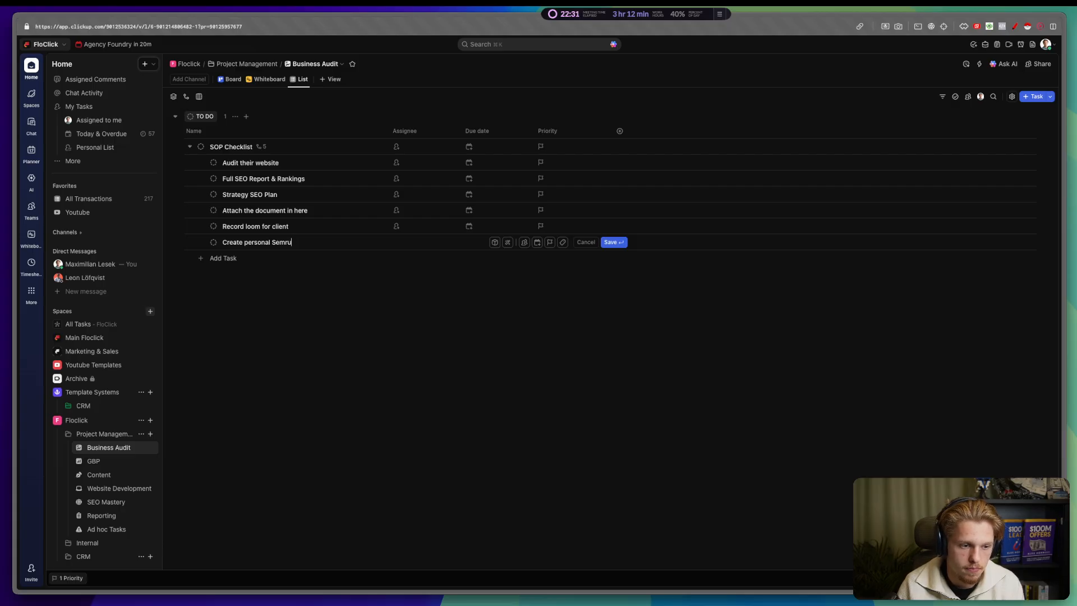
pyautogui.write('sh accou')
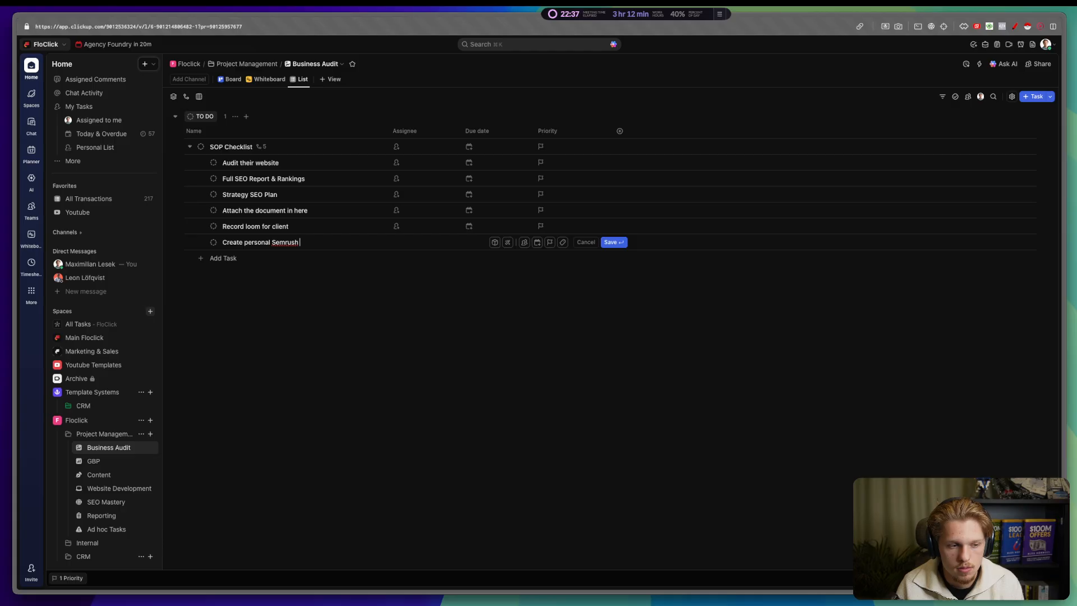
pyautogui.write('Client acocunt')
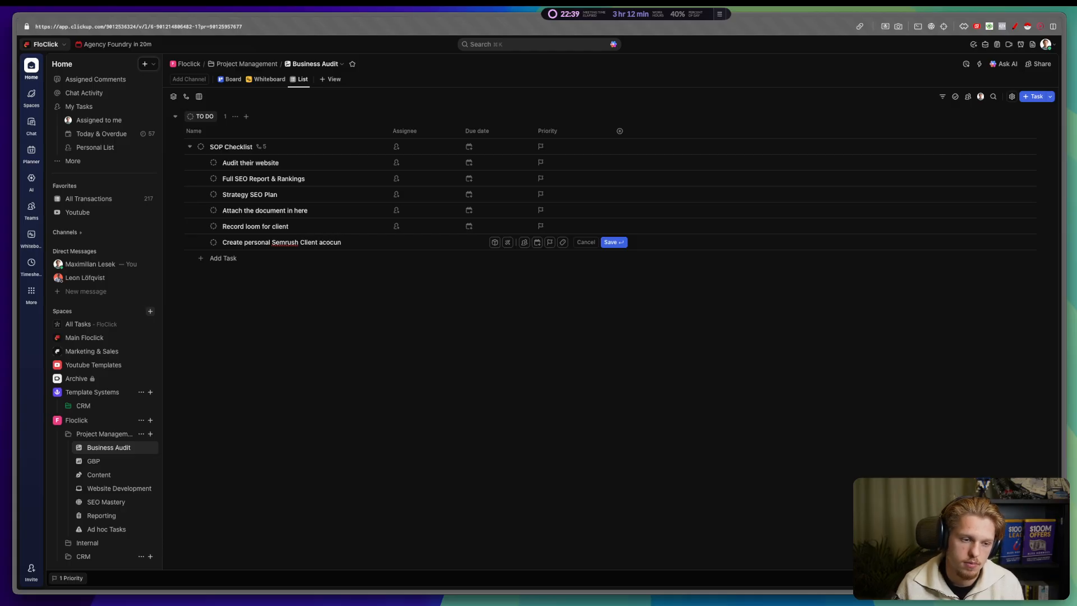
pyautogui.press('BackSpace')
pyautogui.press('BackSpace')
pyautogui.press('BackSpace')
pyautogui.press('BackSpace')
pyautogui.write('count')
pyautogui.press('Return')
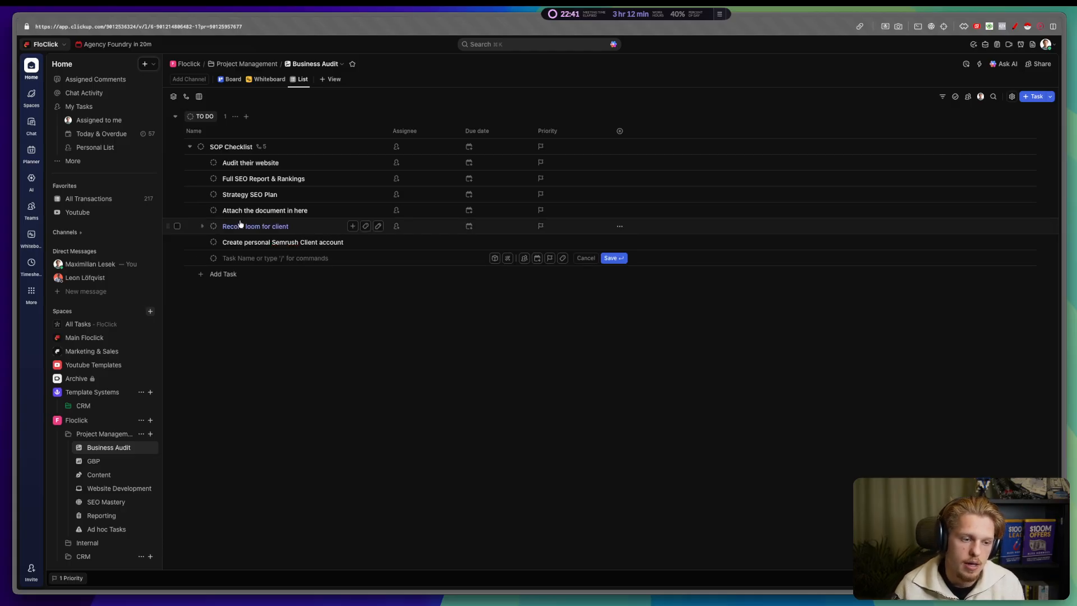
# Step: Move the "Create personal Semrush Client account" subtask directly above "Strategy SEO Plan" and discard the empty new subtask row
pyautogui.moveTo(266, 240); pyautogui.dragTo(242, 185)
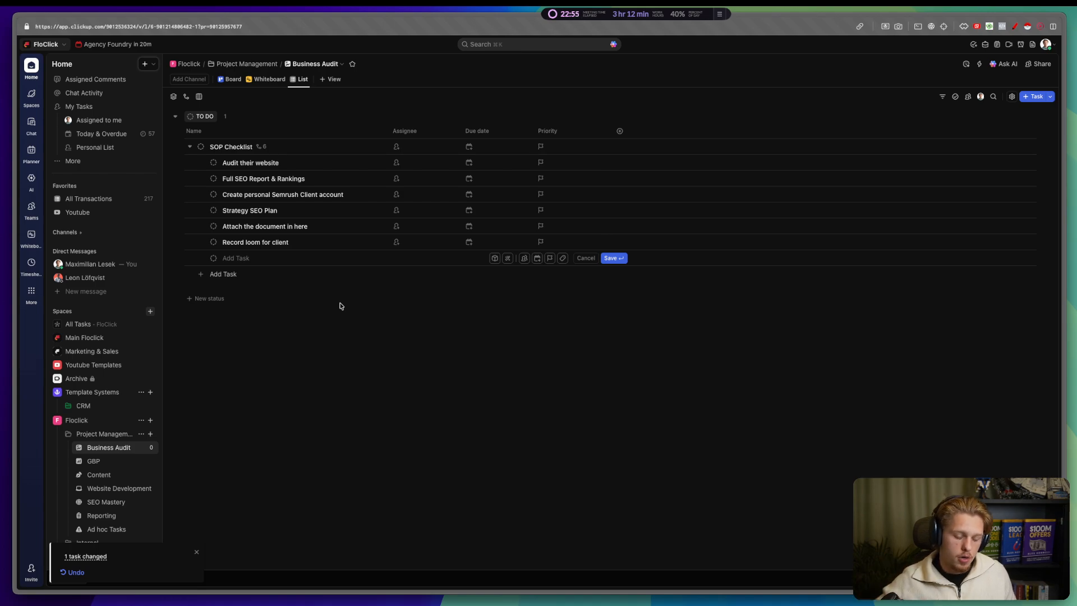
pyautogui.scroll(-3, 113, 477)
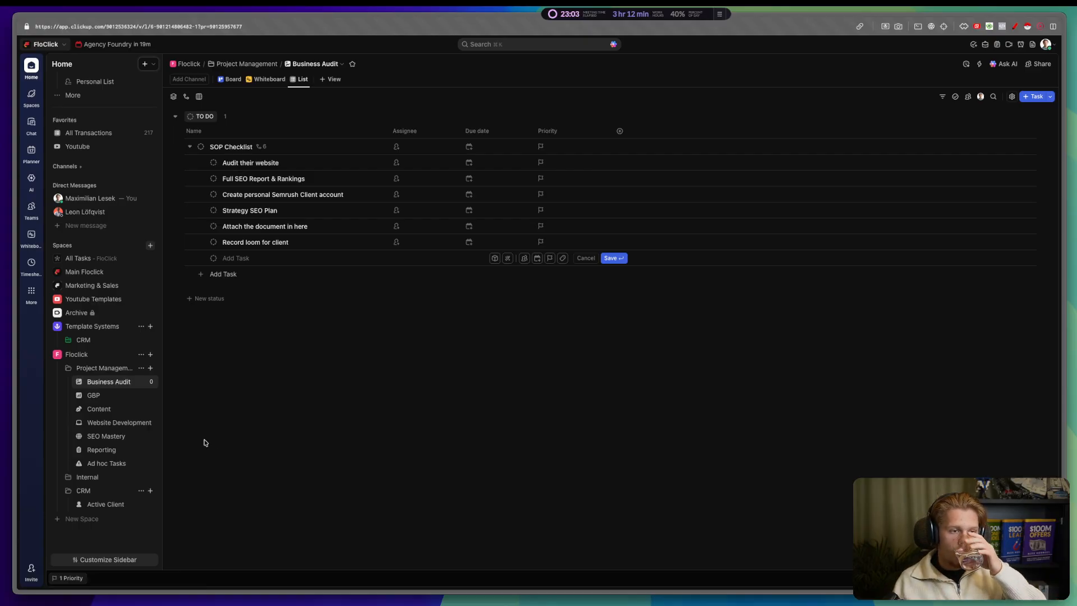
pyautogui.click(258, 382)
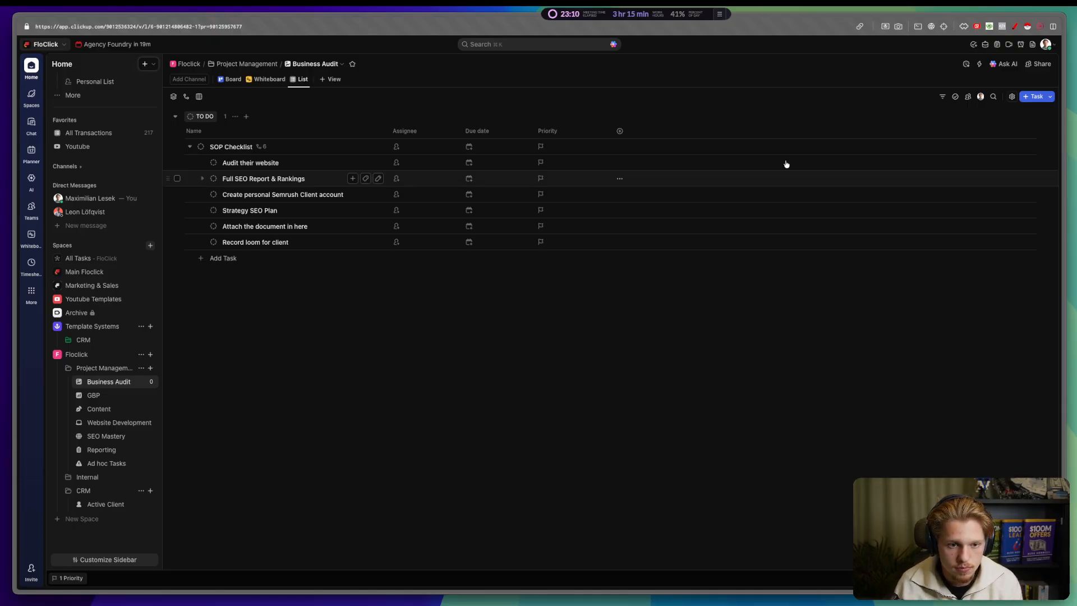
# Step: Assign the SOP Checklist task and all of its subtasks, from "Audit their website" to "Record loom for client", to yourself
pyautogui.click(424, 147)
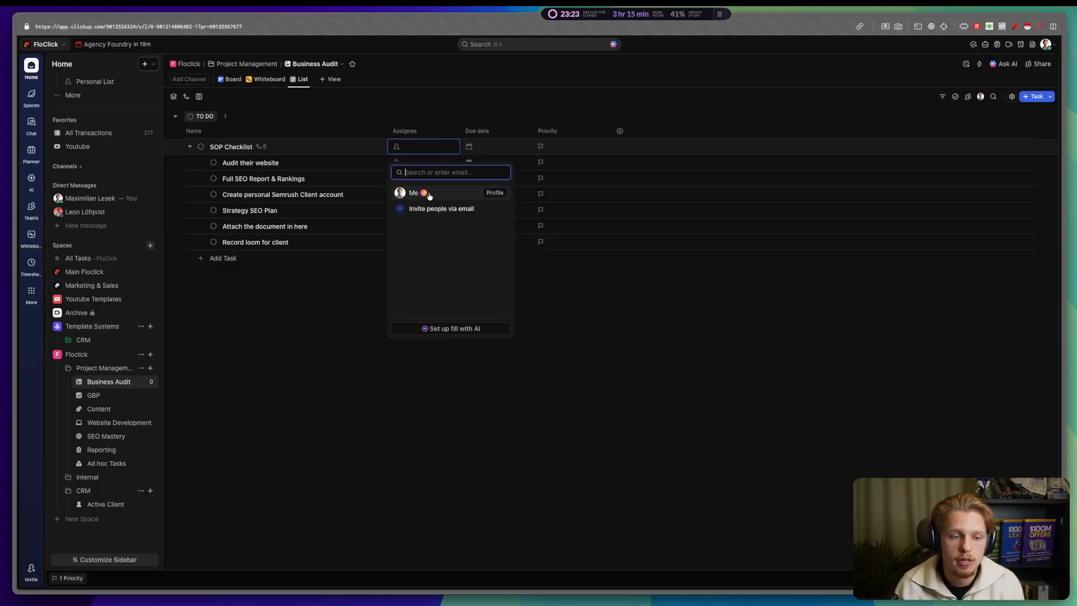
pyautogui.click(414, 192)
pyautogui.click(411, 163)
pyautogui.click(414, 208)
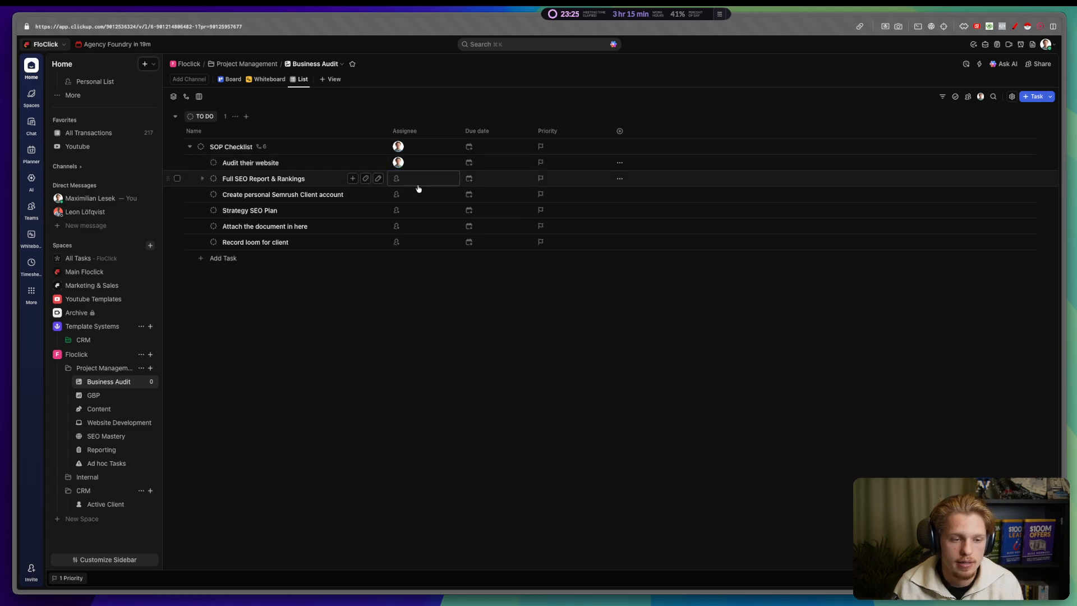
pyautogui.click(418, 180)
pyautogui.click(414, 239)
pyautogui.click(417, 195)
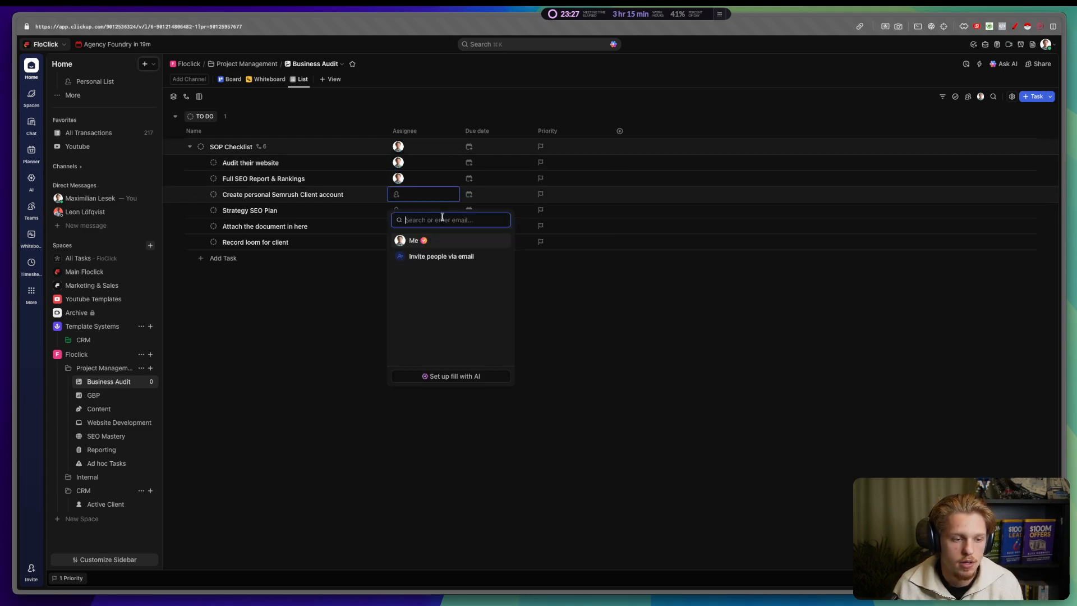
pyautogui.click(414, 254)
pyautogui.click(421, 210)
pyautogui.click(418, 257)
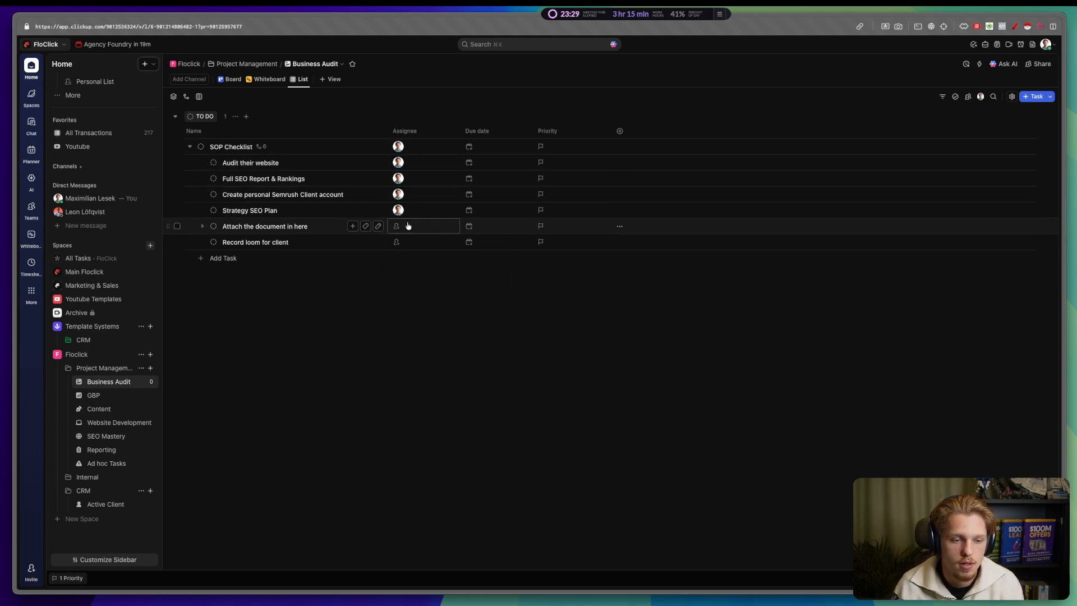
pyautogui.click(415, 226)
pyautogui.click(413, 286)
pyautogui.click(418, 242)
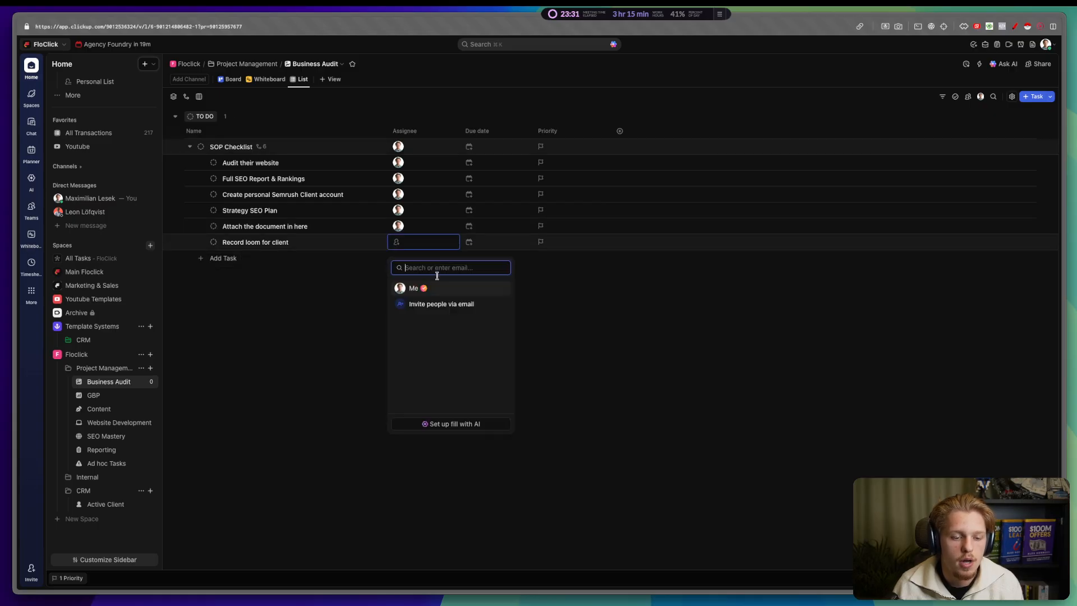
pyautogui.click(414, 302)
pyautogui.hotkey('ctrl', 'a')
pyautogui.moveTo(223, 254)
pyautogui.mouseDown()
pyautogui.moveTo(271, 255)
pyautogui.moveTo(279, 230)
pyautogui.mouseUp()
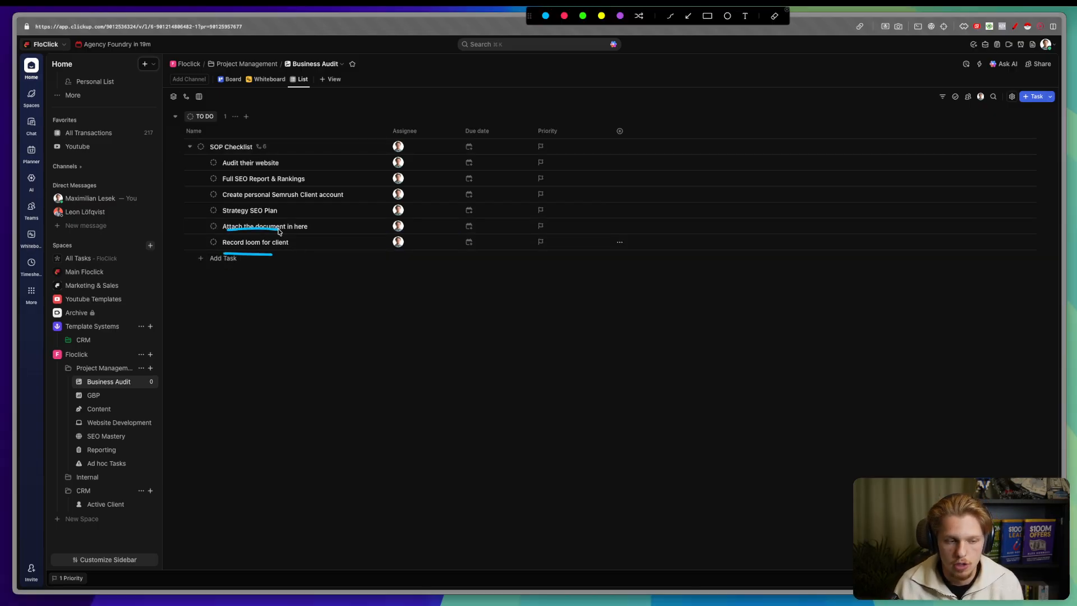
pyautogui.press('Escape')
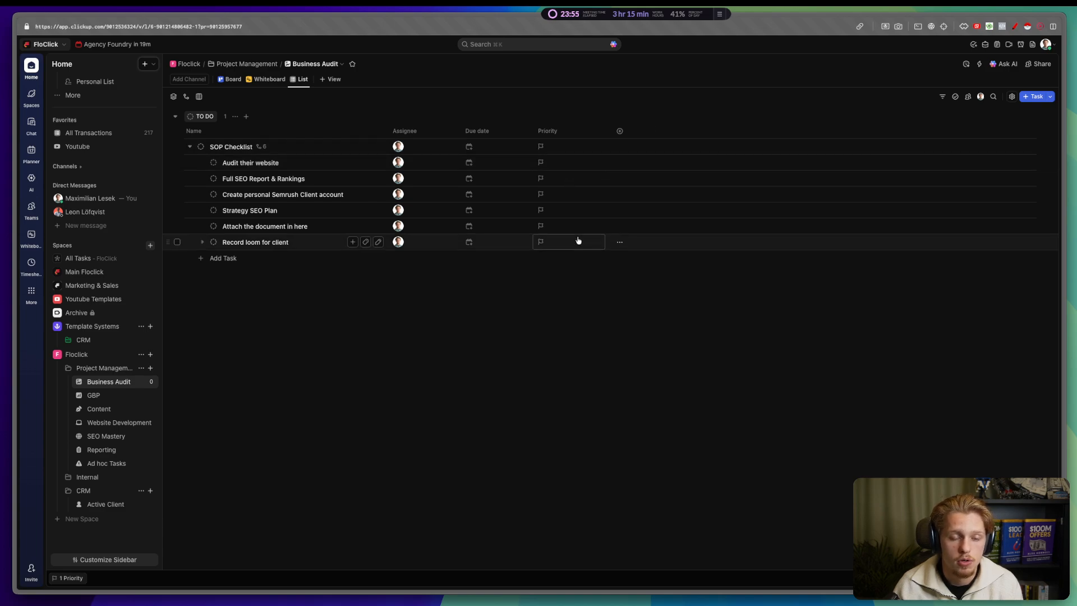
# Step: Create a Files custom field named "Document" in the Business Audit list and hide its column from the view
pyautogui.click(627, 132)
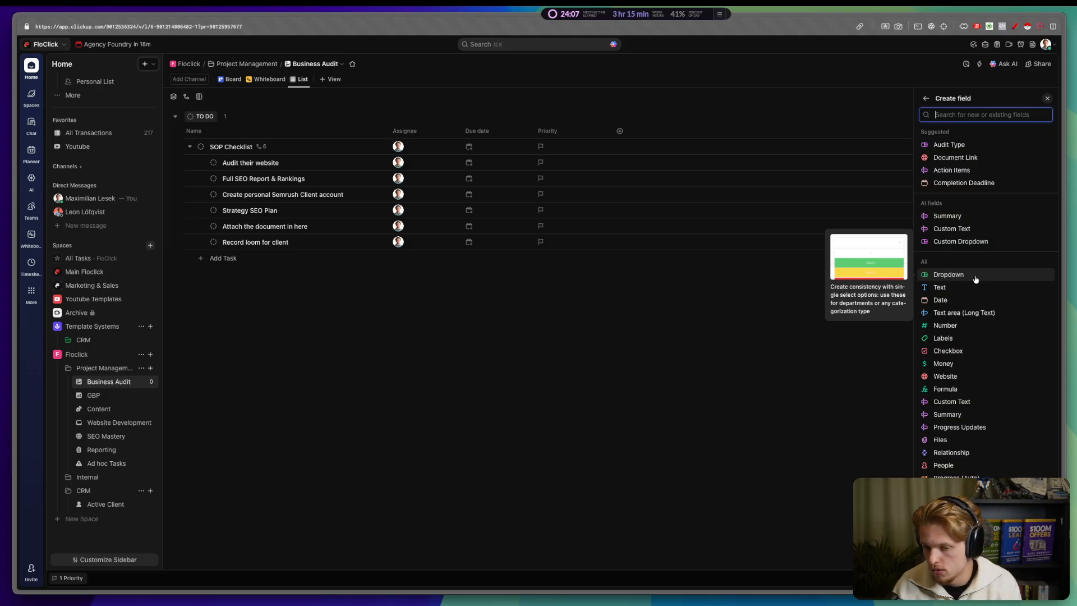
pyautogui.scroll(-3, 975, 280)
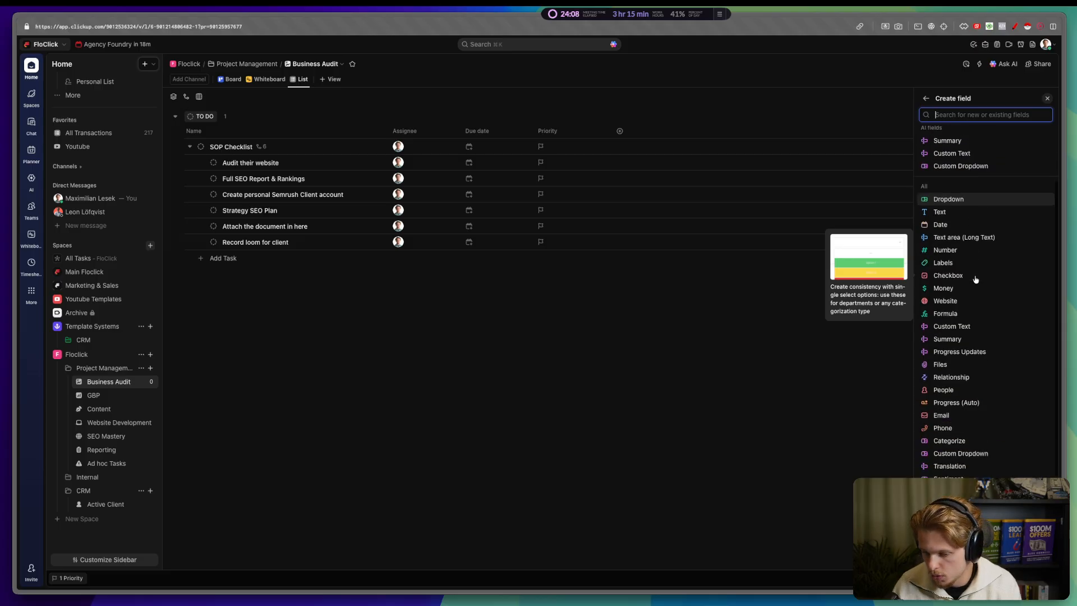
pyautogui.click(962, 358)
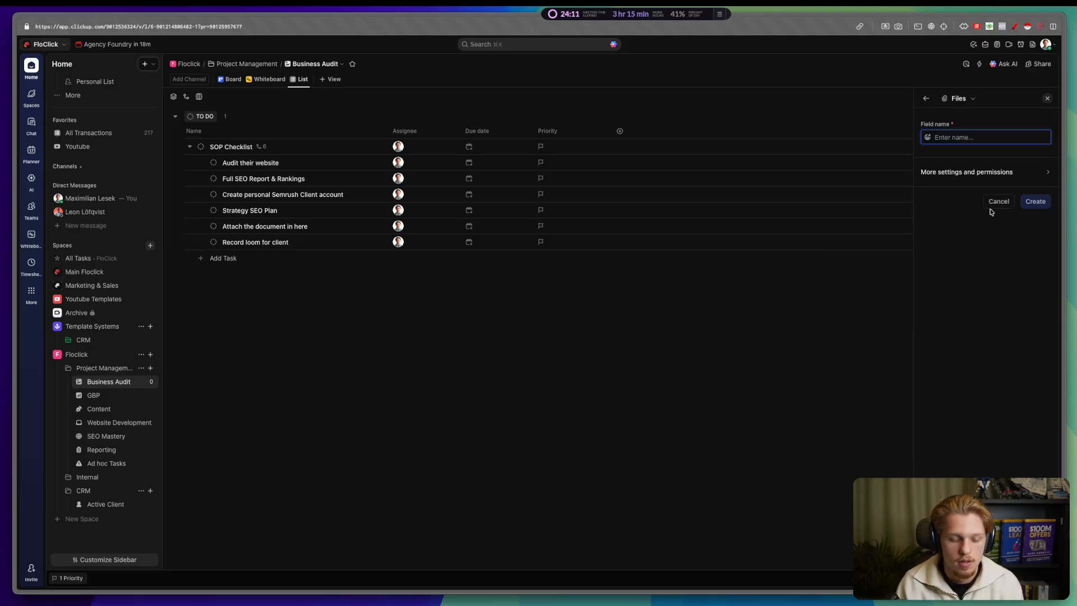
pyautogui.write('Document')
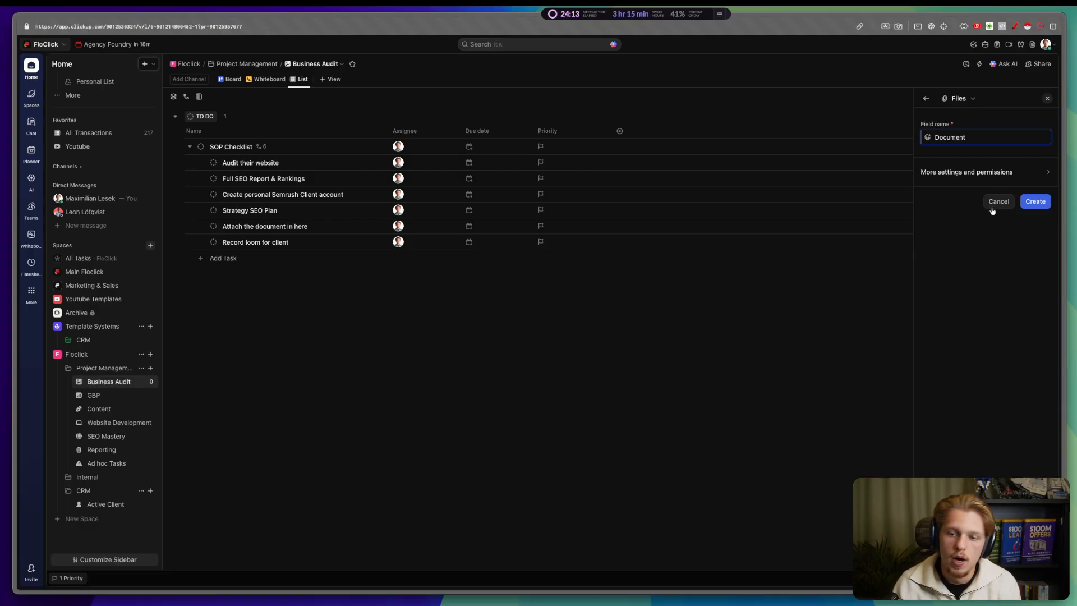
pyautogui.click(1035, 201)
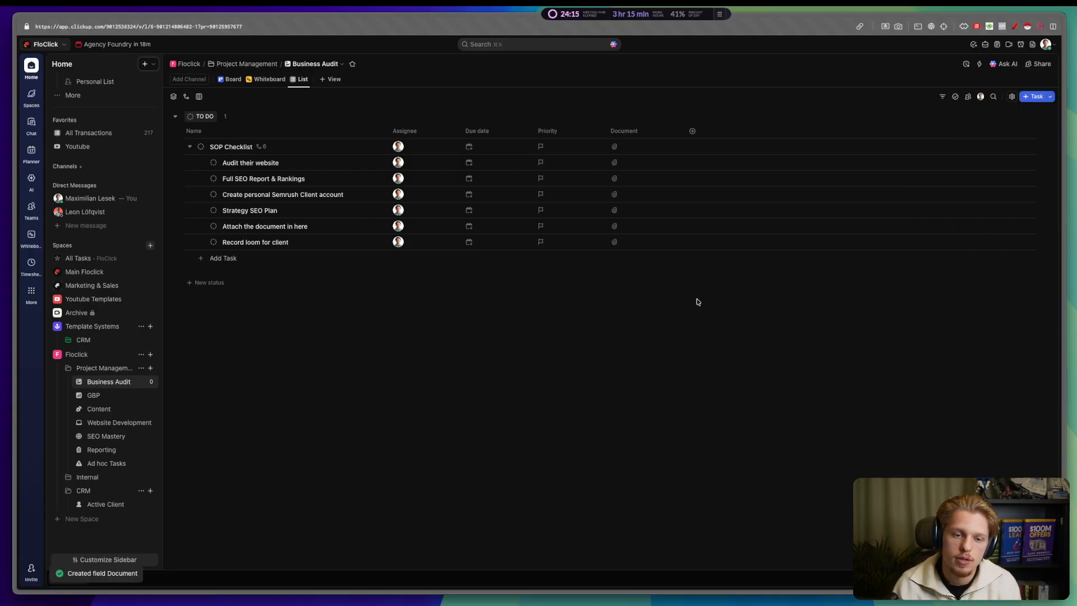
pyautogui.click(663, 135)
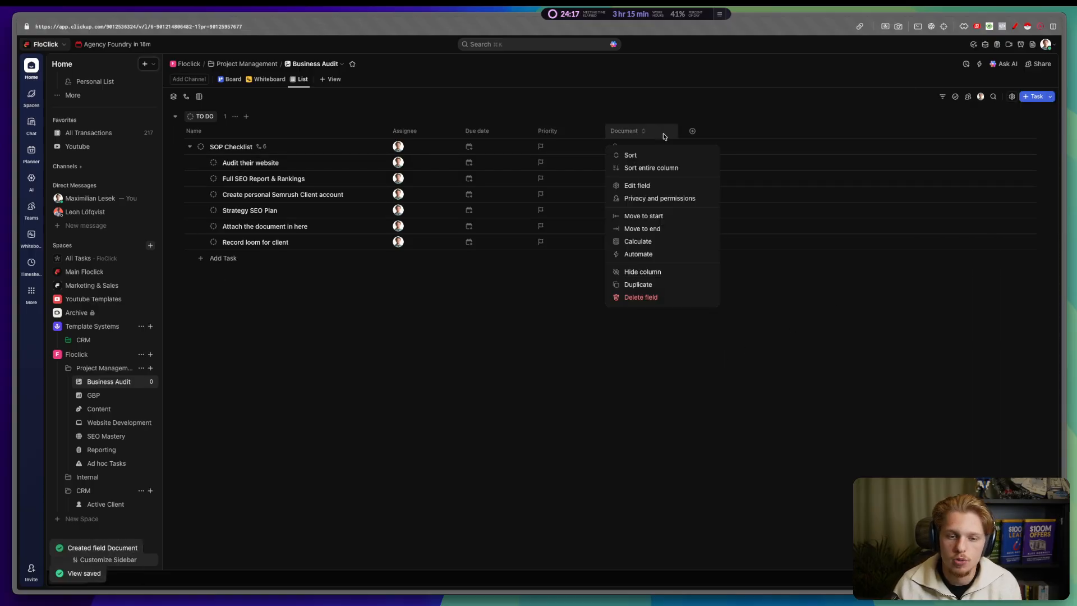
pyautogui.click(675, 275)
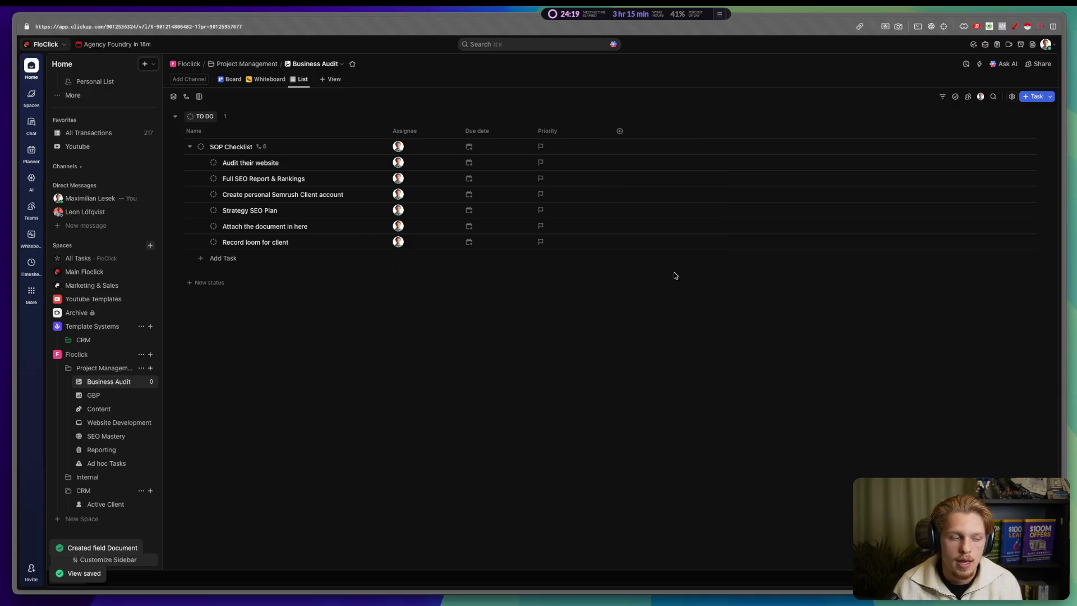
pyautogui.hotkey('ctrl', 'a')
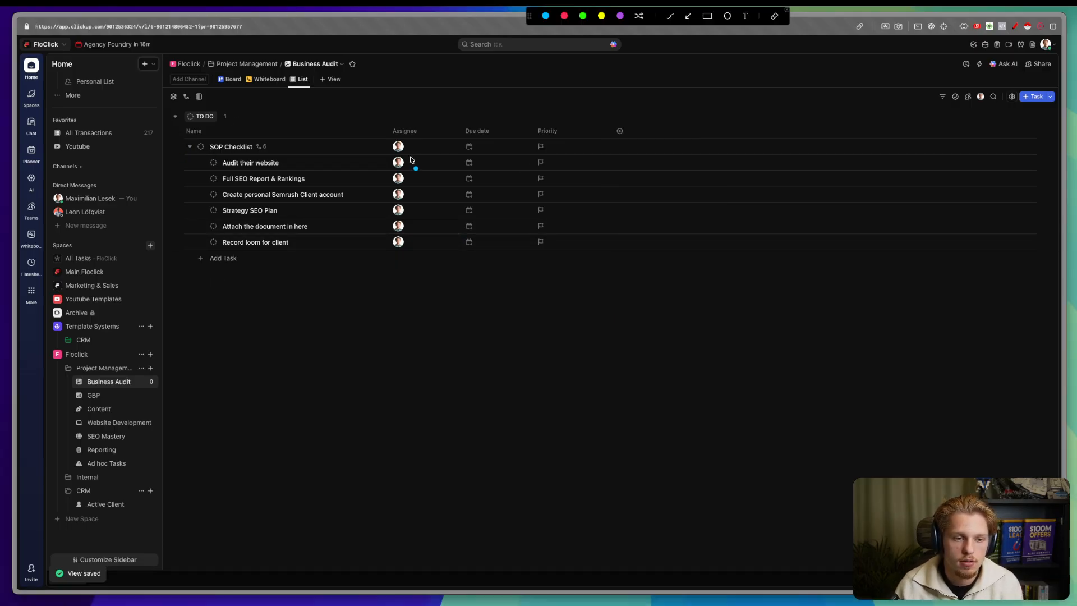
pyautogui.moveTo(393, 155); pyautogui.dragTo(572, 156)
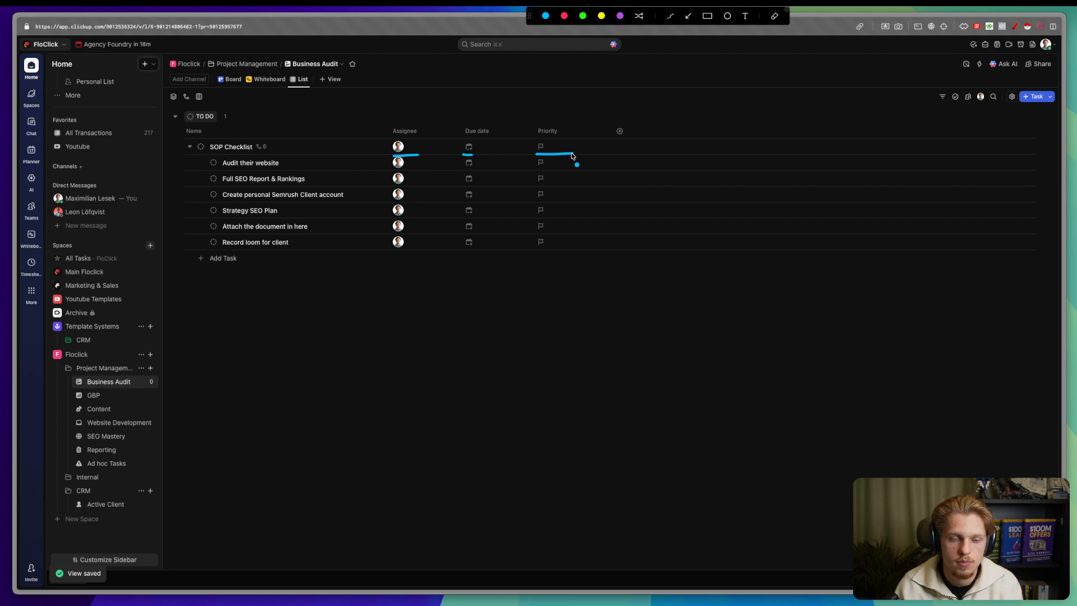
pyautogui.press('Escape')
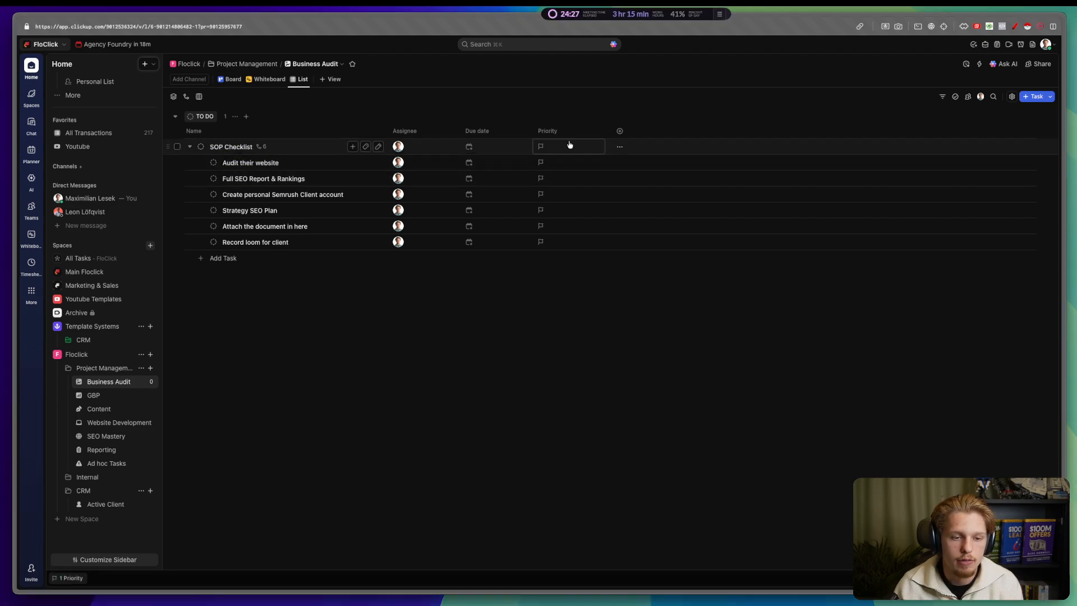
pyautogui.click(542, 130)
pyautogui.press('Escape')
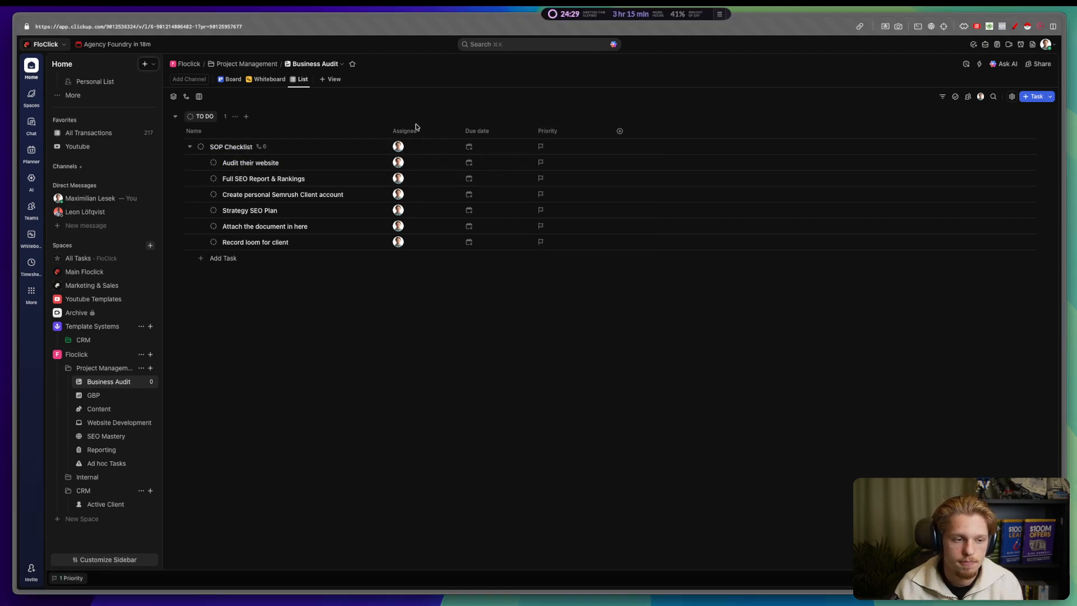
# Step: Add the description "This client wants to focus in the New York market specifically" to the SOP Checklist task and close it
pyautogui.click(225, 147)
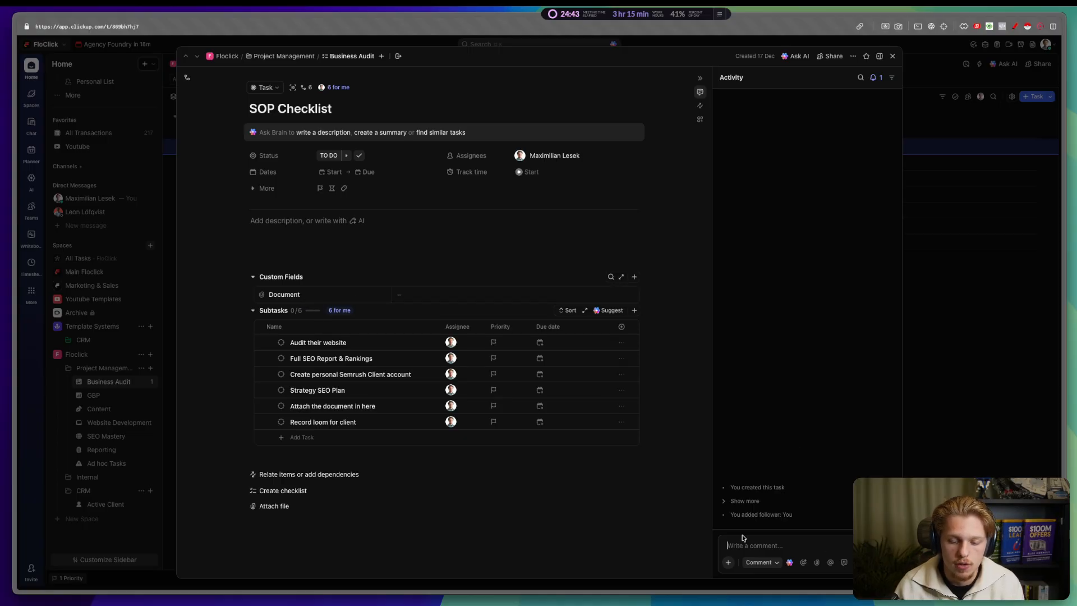
pyautogui.click(319, 236)
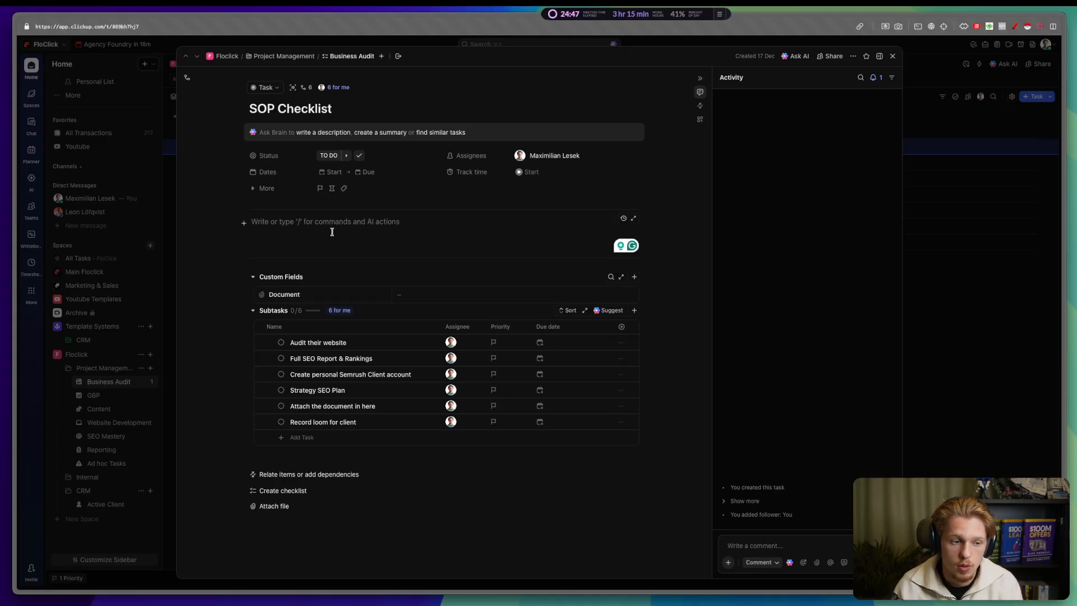
pyautogui.write('This client ')
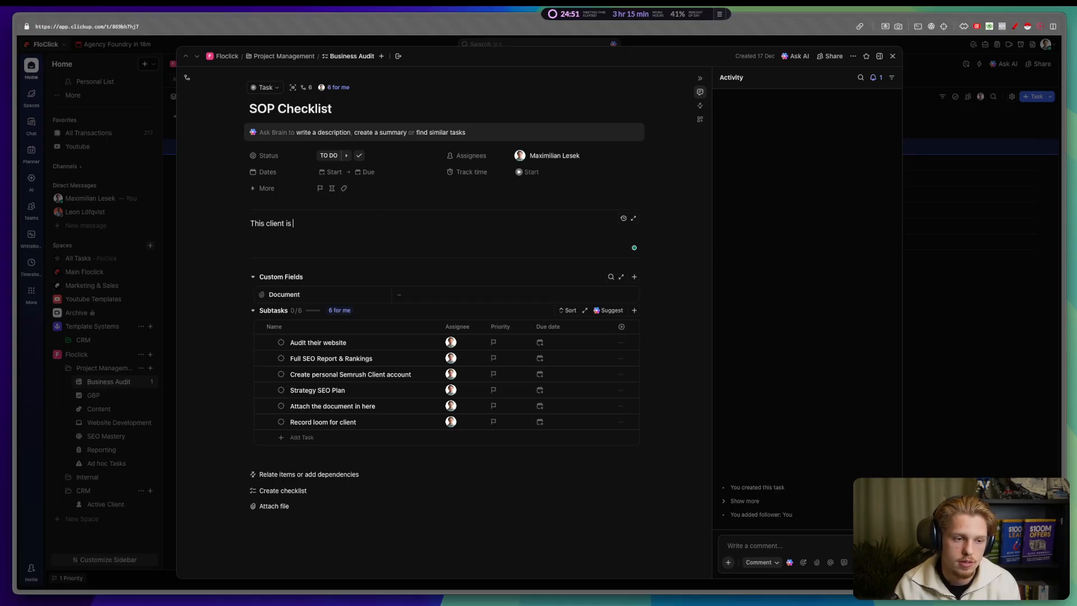
pyautogui.write('wants')
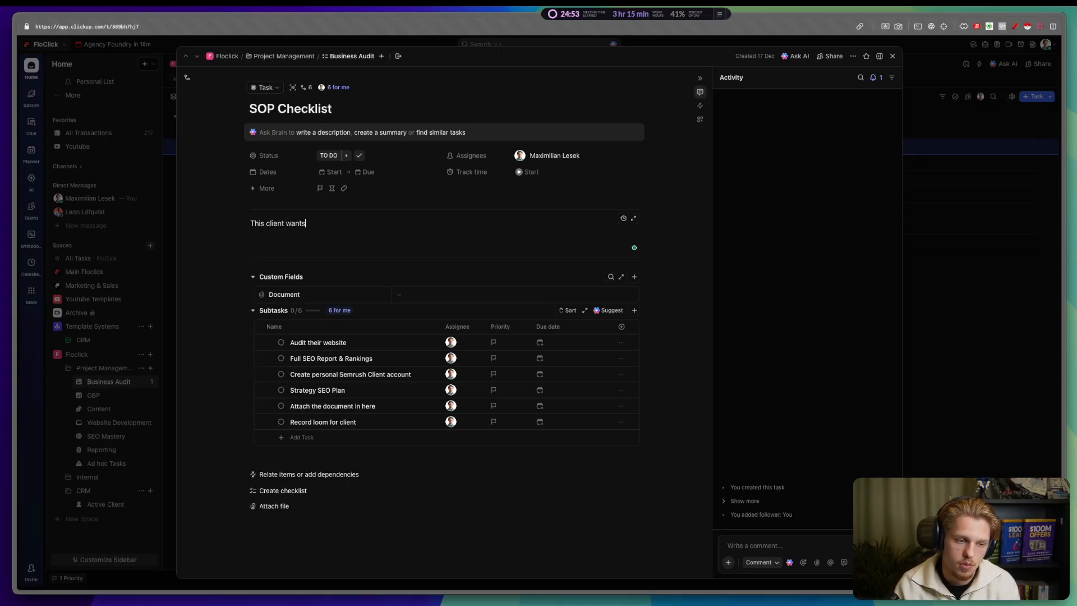
pyautogui.write(' to focus in the New U')
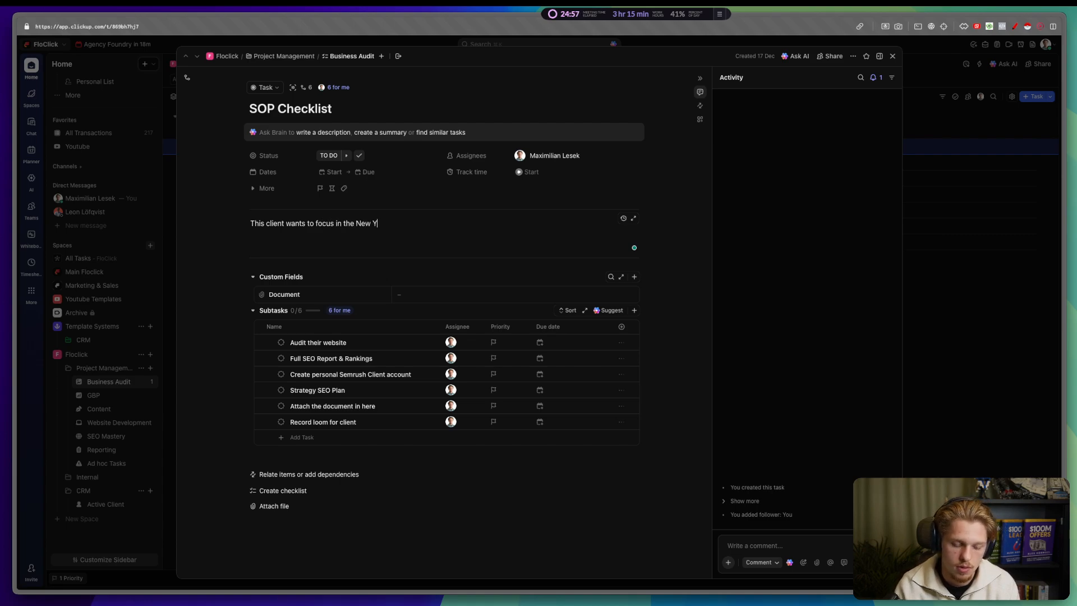
pyautogui.write('ork market ')
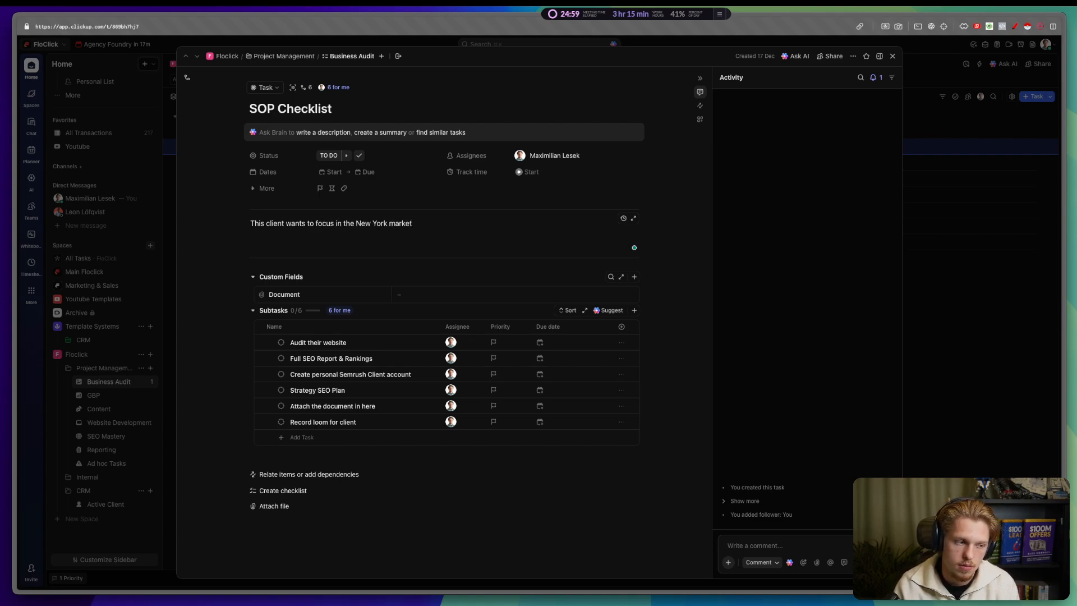
pyautogui.write('specifically')
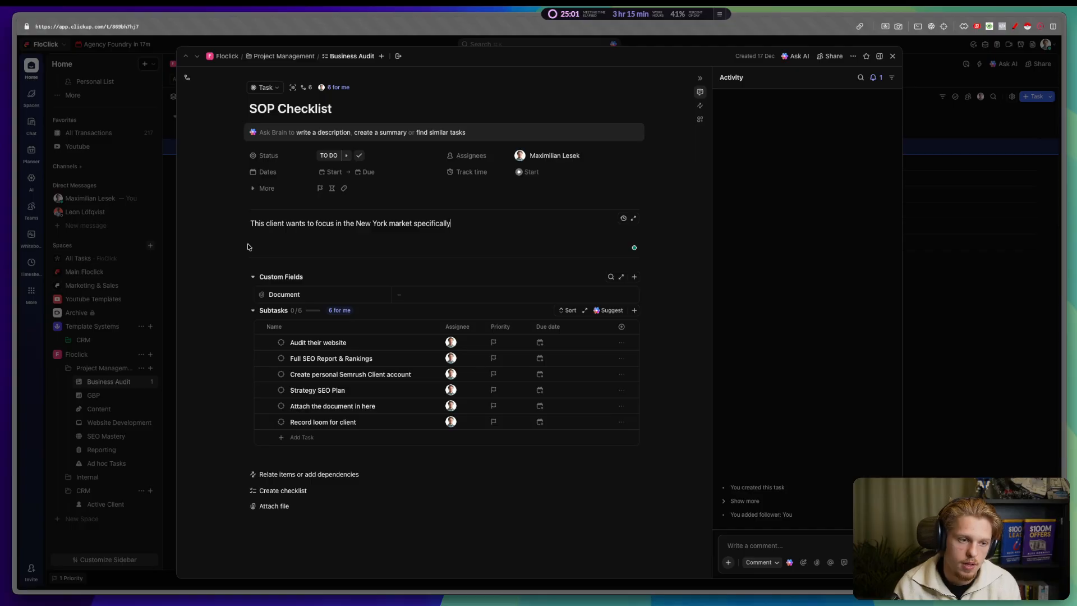
pyautogui.click(144, 245)
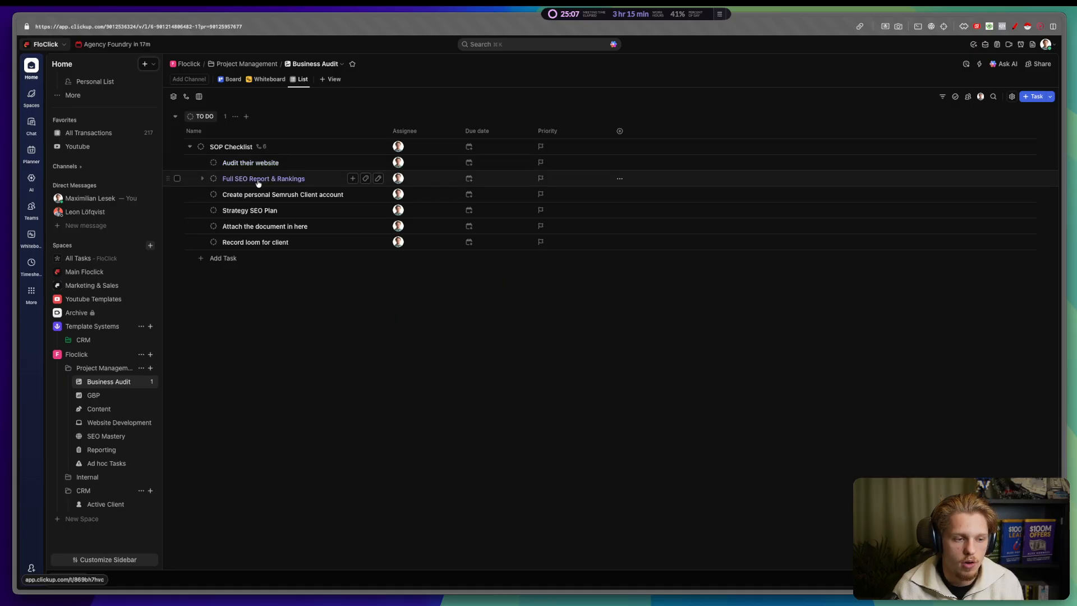
# Step: Start a Dropdown custom field named "Stages" in the Business Audit list and name its first option "Audit"
pyautogui.click(620, 131)
pyautogui.click(951, 273)
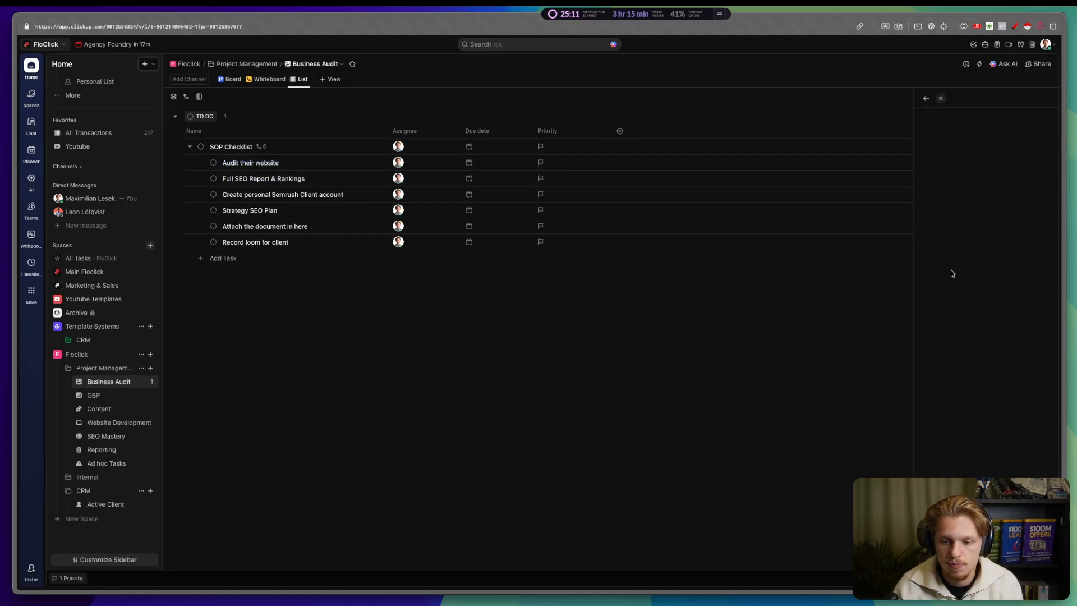
pyautogui.write('Stages')
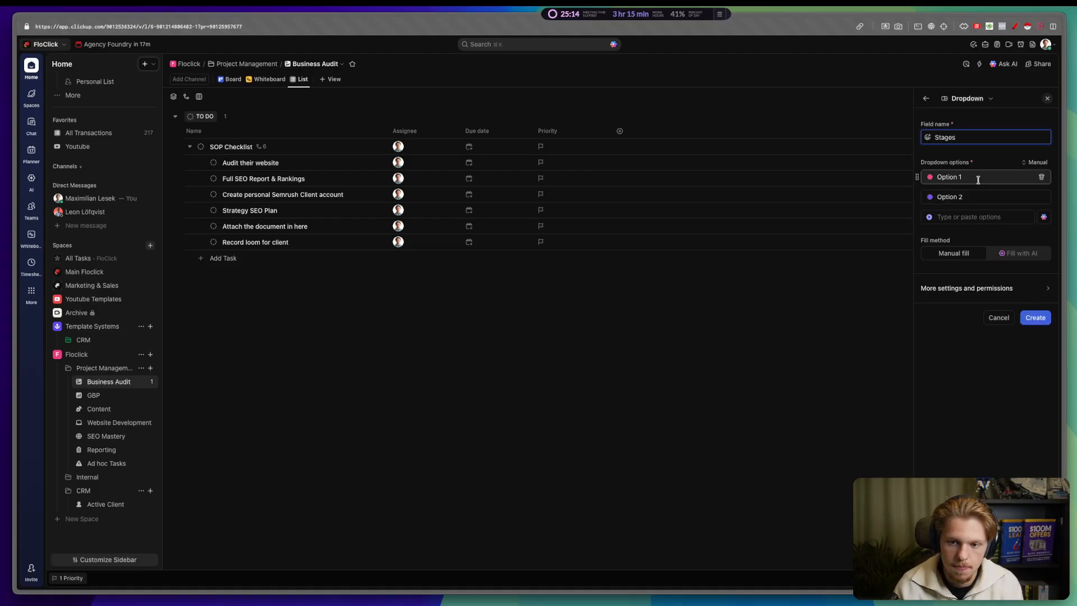
pyautogui.moveTo(975, 177)
pyautogui.mouseDown()
pyautogui.moveTo(940, 180)
pyautogui.moveTo(962, 178)
pyautogui.mouseUp()
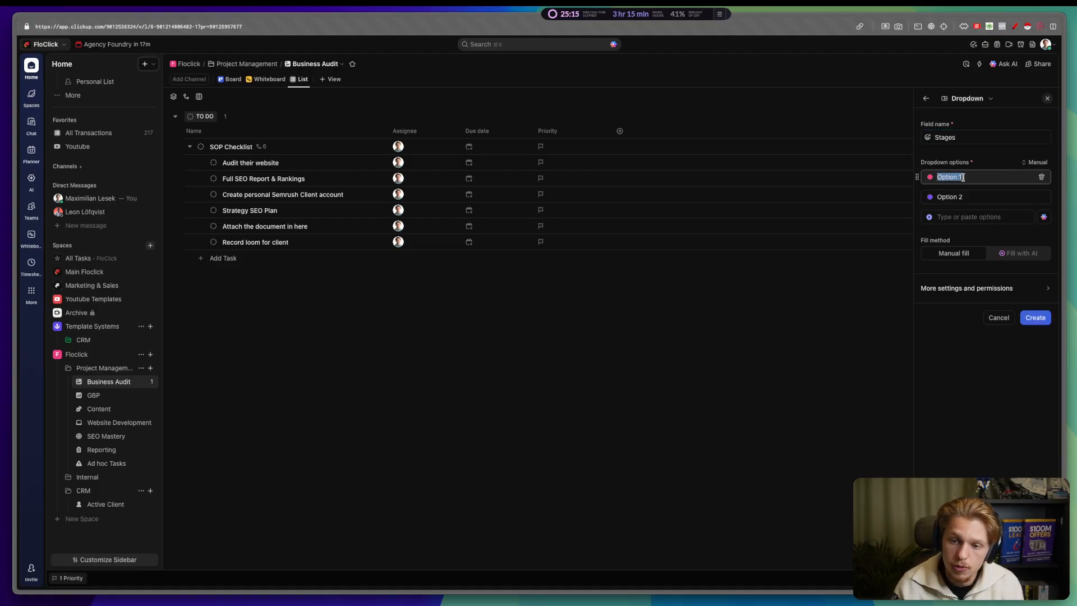
pyautogui.press('BackSpace')
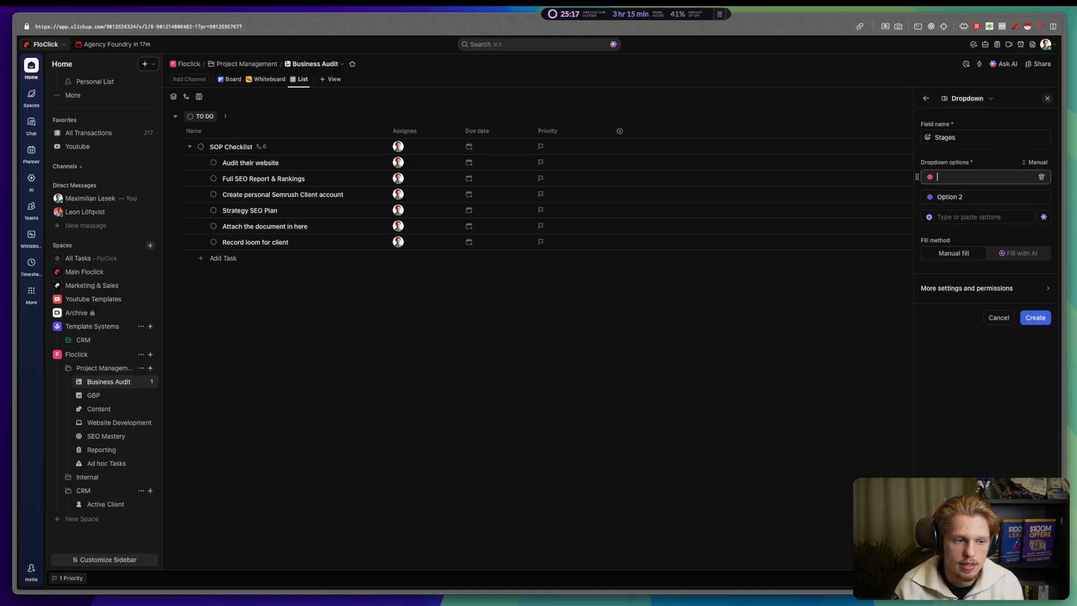
pyautogui.write('Audit')
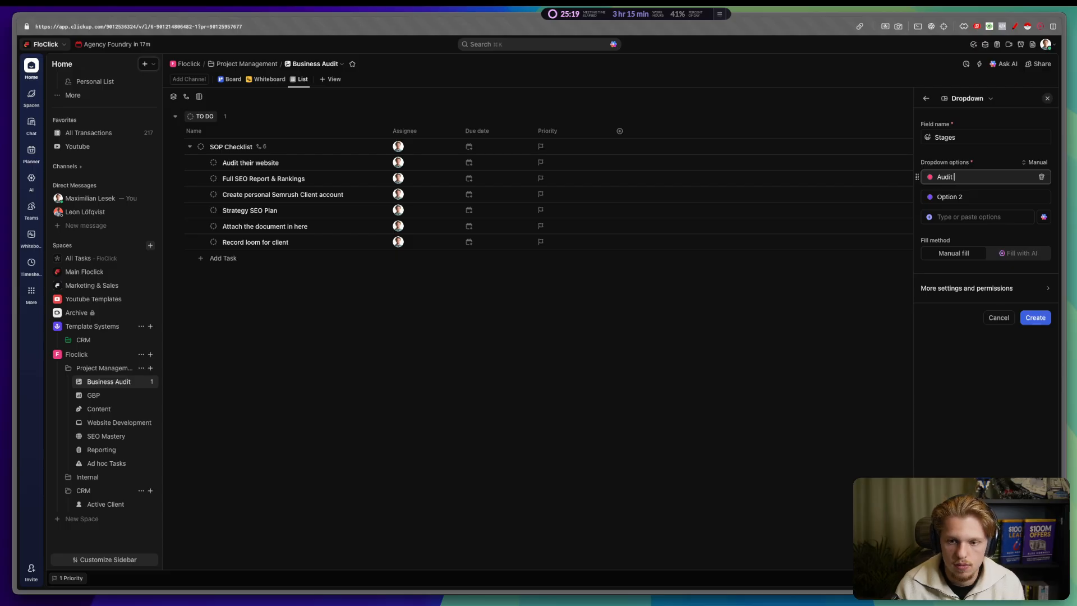
# Step: Name the second dropdown option "Create Personal Plan" and add a third option, "Record loom for client"
pyautogui.click(975, 193)
pyautogui.tripleClick(975, 196)
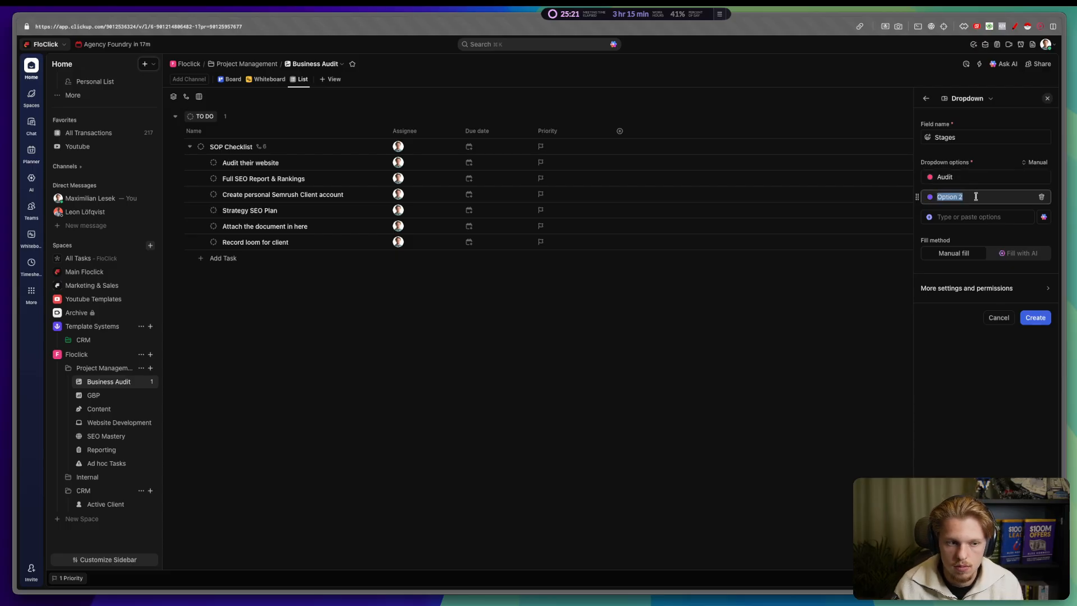
pyautogui.write('Cl')
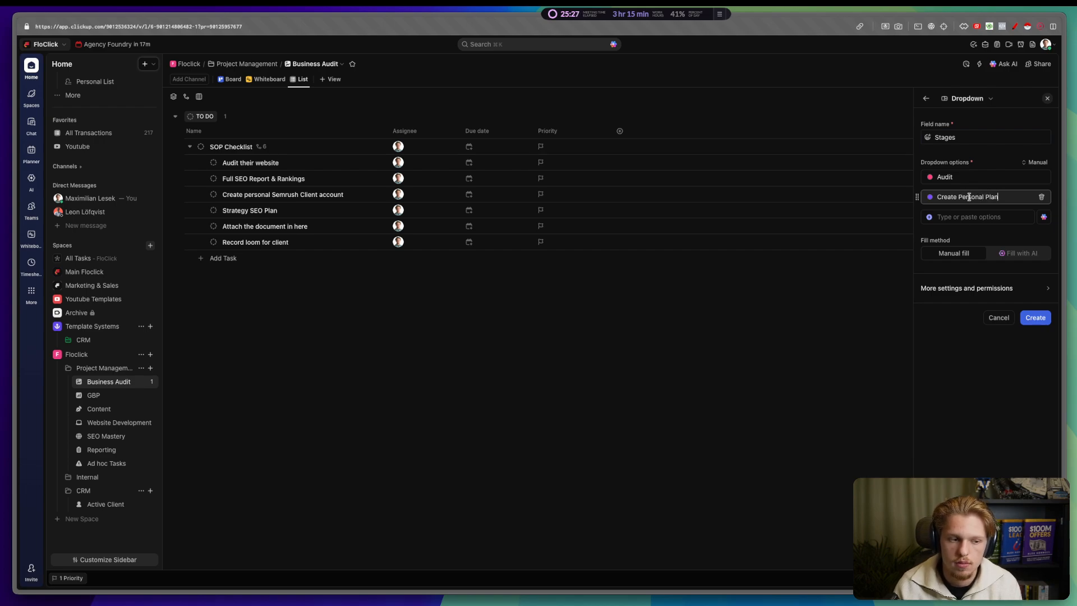
pyautogui.click(957, 220)
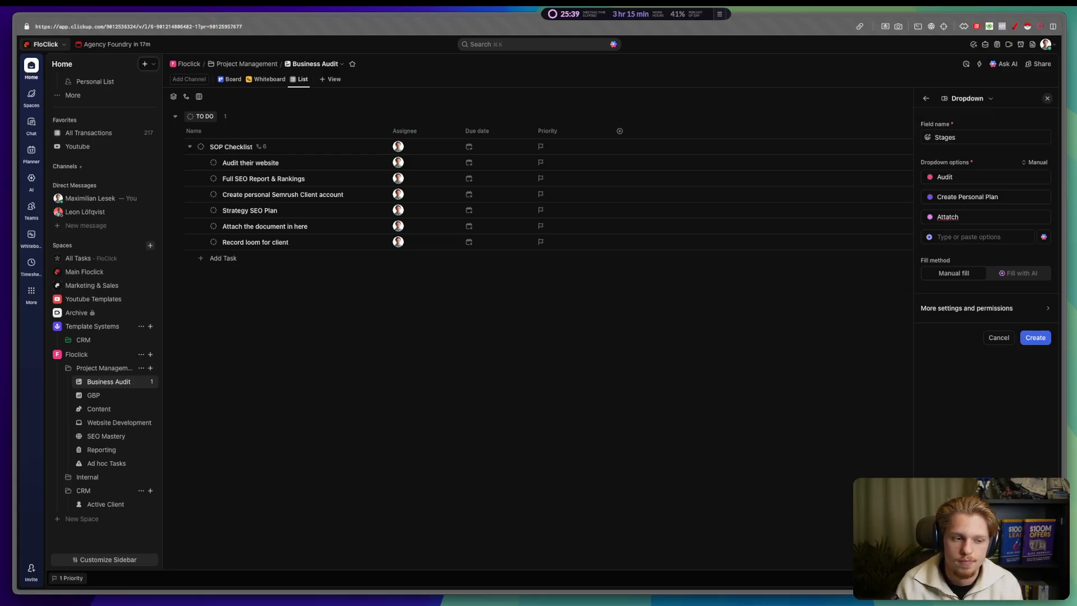
pyautogui.hotkey('alt', 'BackSpace')
pyautogui.write('Re')
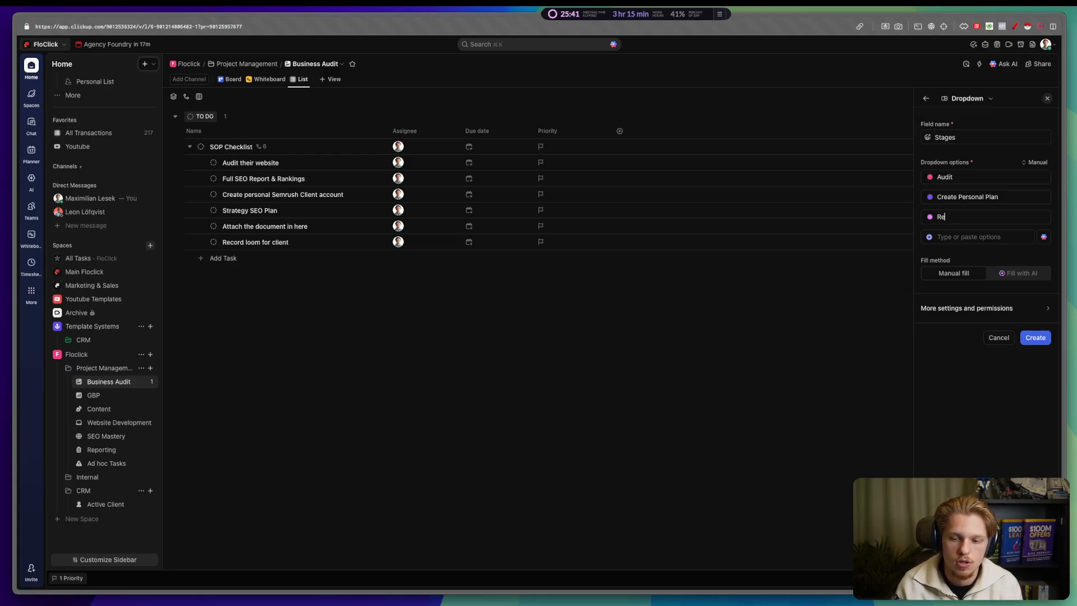
pyautogui.write('cord loom for client')
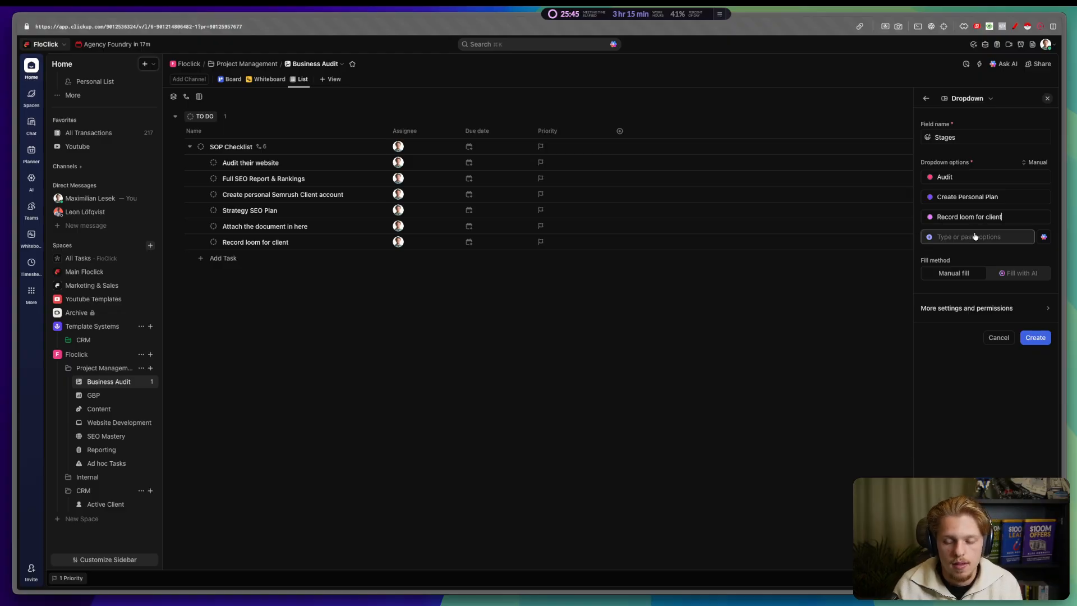
# Step: Color the "Audit" option gray and give "Create Personal Plan" the custom light gray #c4c4c4
pyautogui.click(929, 177)
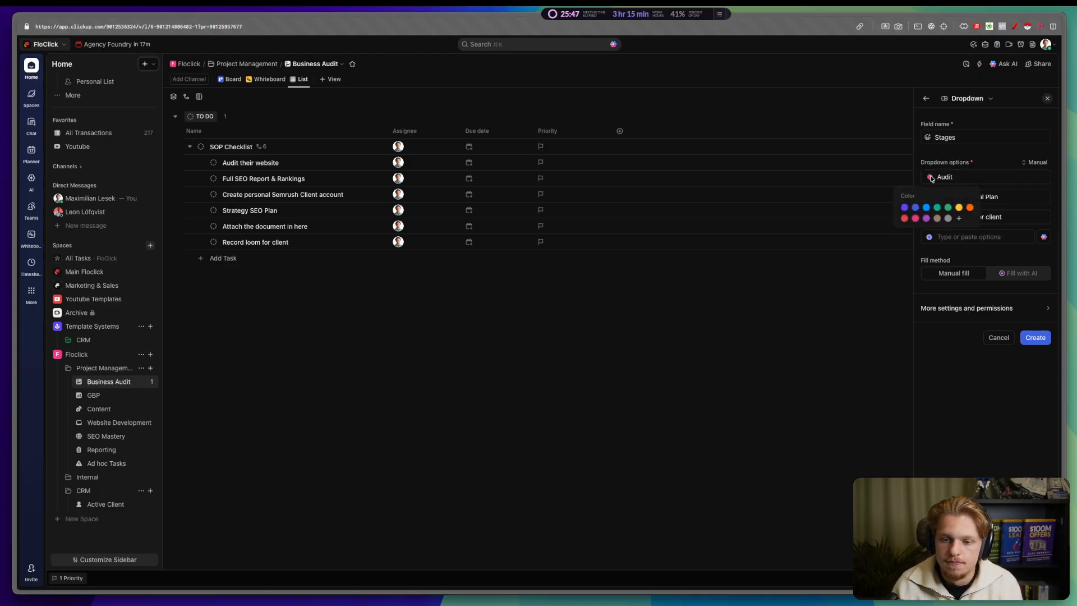
pyautogui.click(947, 218)
pyautogui.click(929, 196)
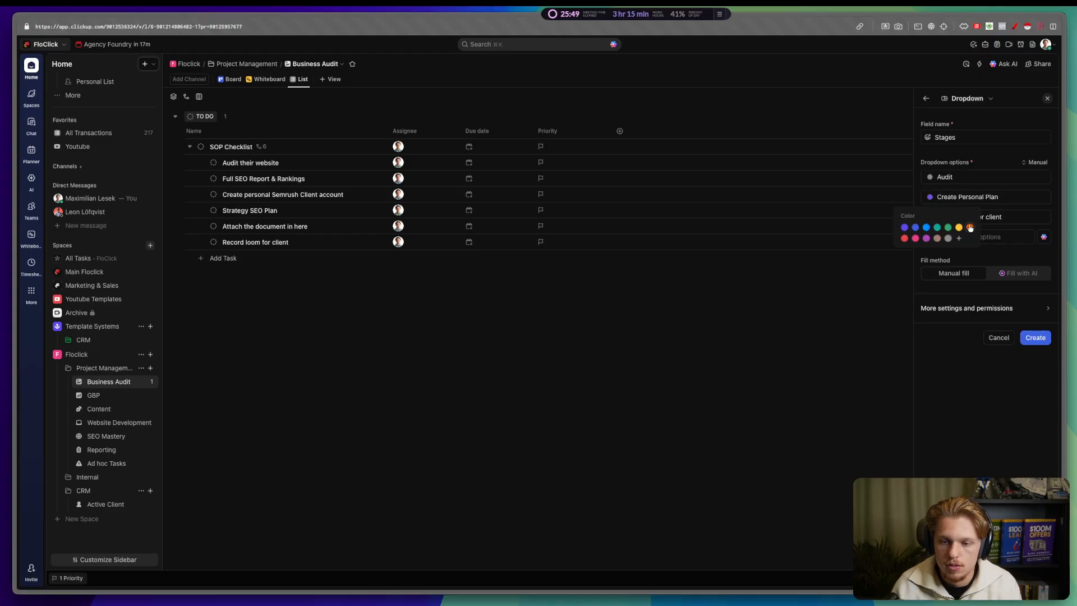
pyautogui.click(959, 238)
pyautogui.moveTo(970, 270); pyautogui.dragTo(958, 268)
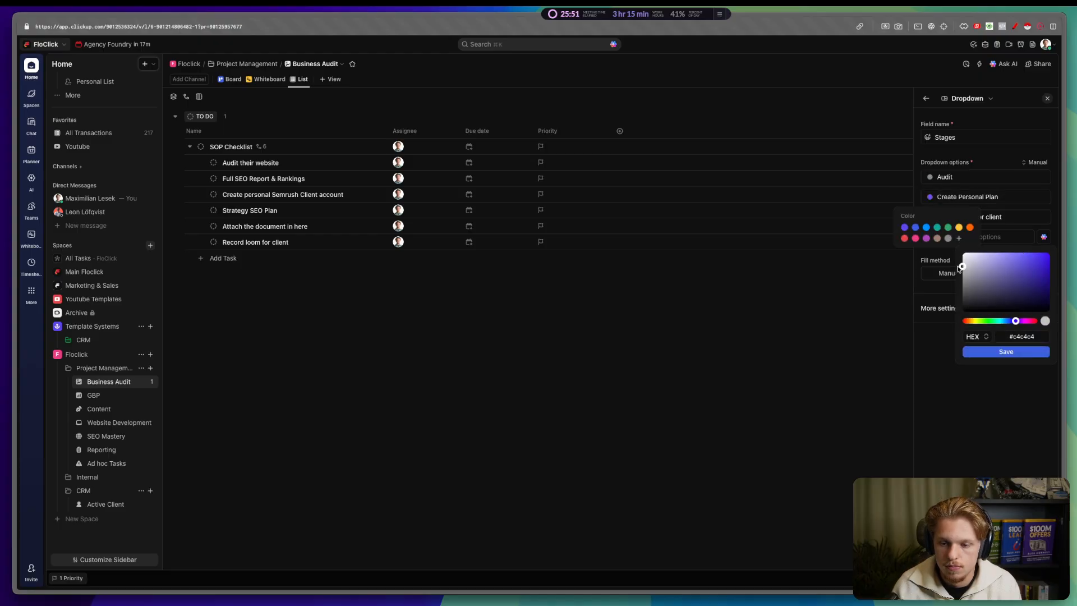
pyautogui.click(989, 352)
# Step: Copy the hex code of the custom light gray used for "Create Personal Plan" and close the color picker
pyautogui.click(929, 217)
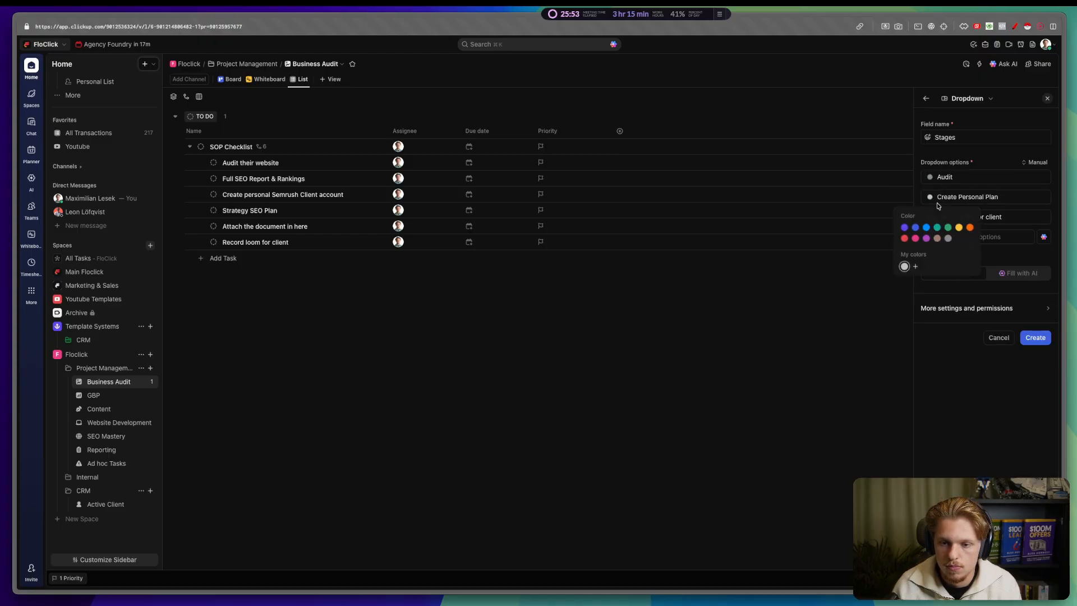
pyautogui.click(915, 267)
pyautogui.click(981, 361)
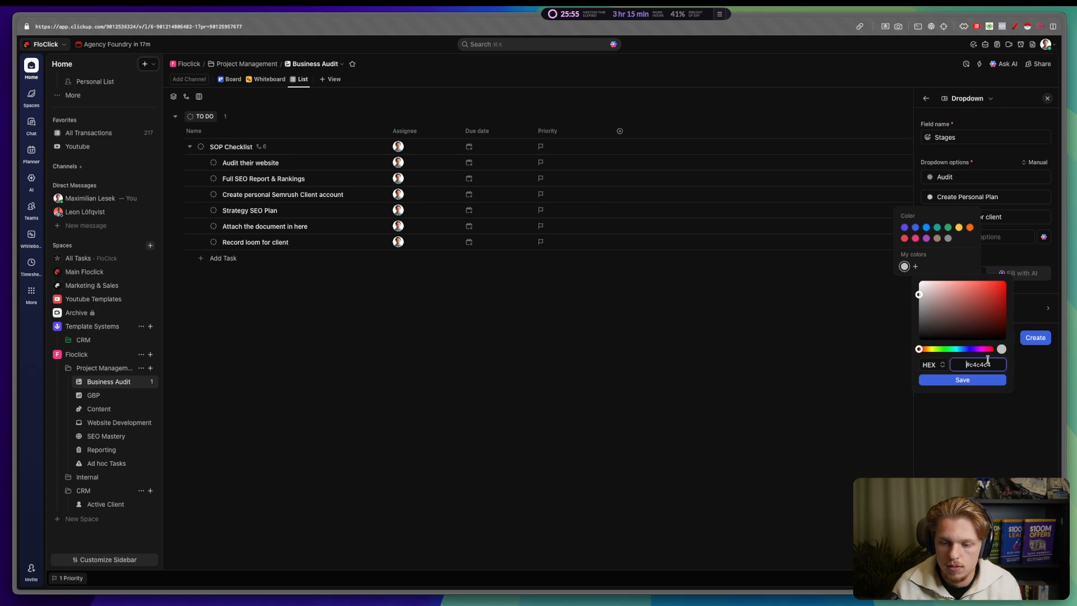
pyautogui.doubleClick(989, 364)
pyautogui.press('super+c')
pyautogui.click(993, 156)
pyautogui.click(966, 157)
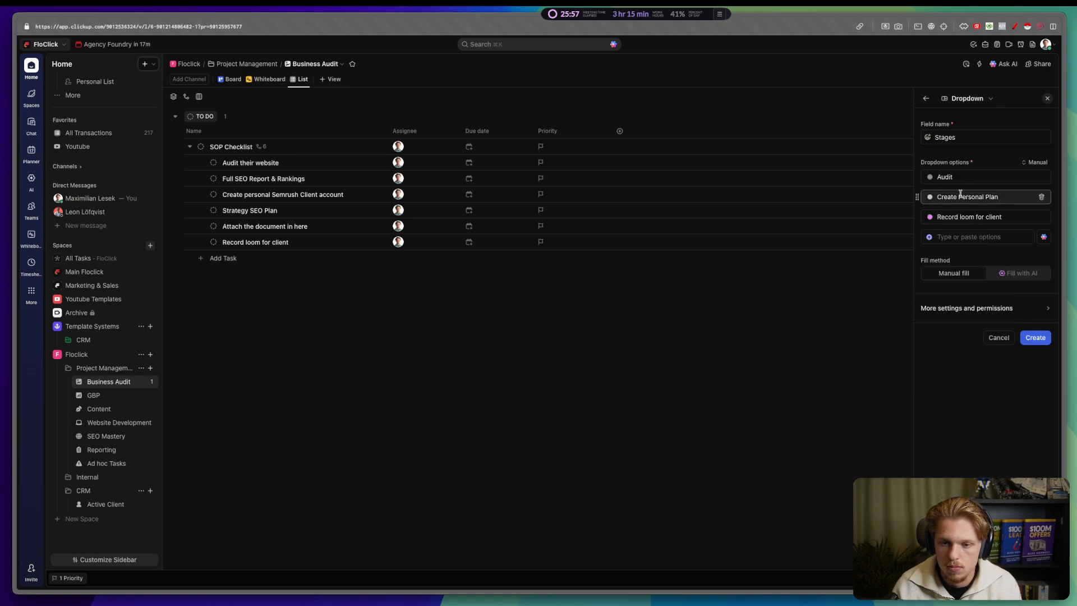
# Step: Give the "Record loom for client" option the custom dark gray #787878 and create the Stages field
pyautogui.click(929, 217)
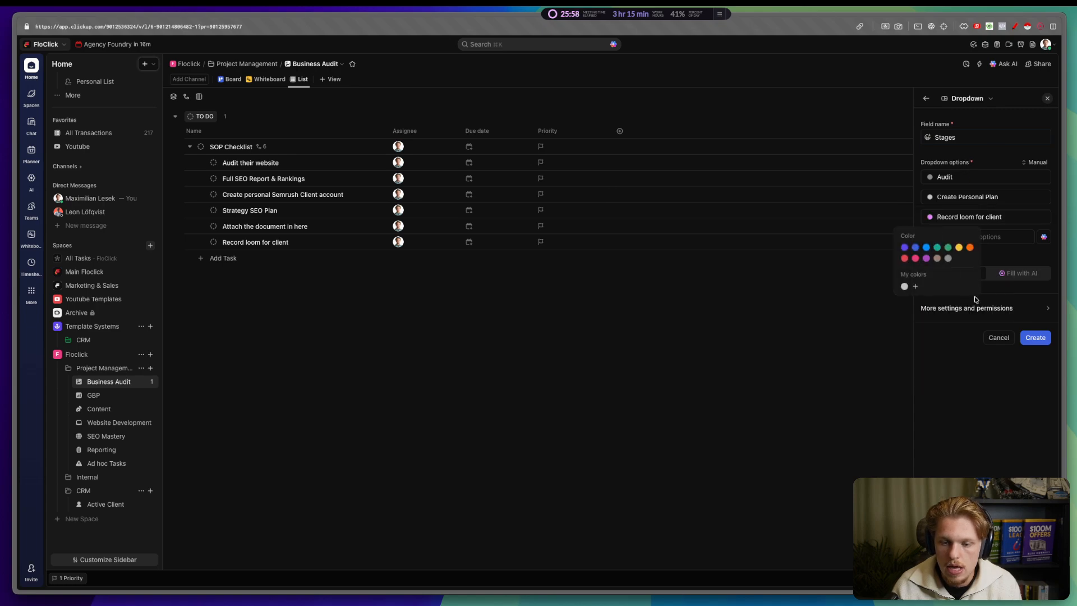
pyautogui.click(916, 286)
pyautogui.doubleClick(983, 383)
pyautogui.press('super+v')
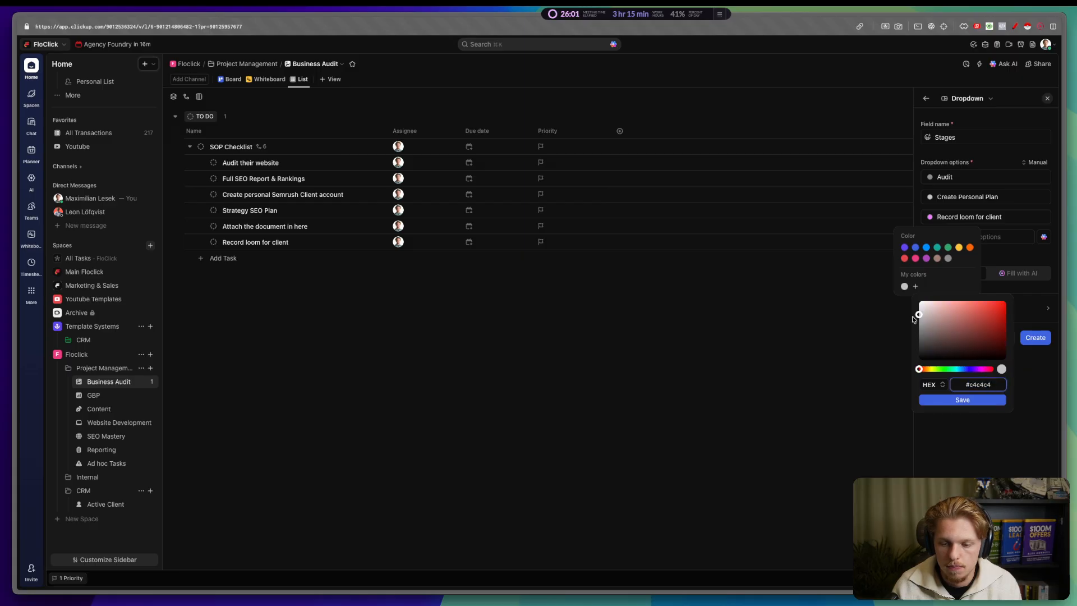
pyautogui.moveTo(918, 316); pyautogui.dragTo(917, 333)
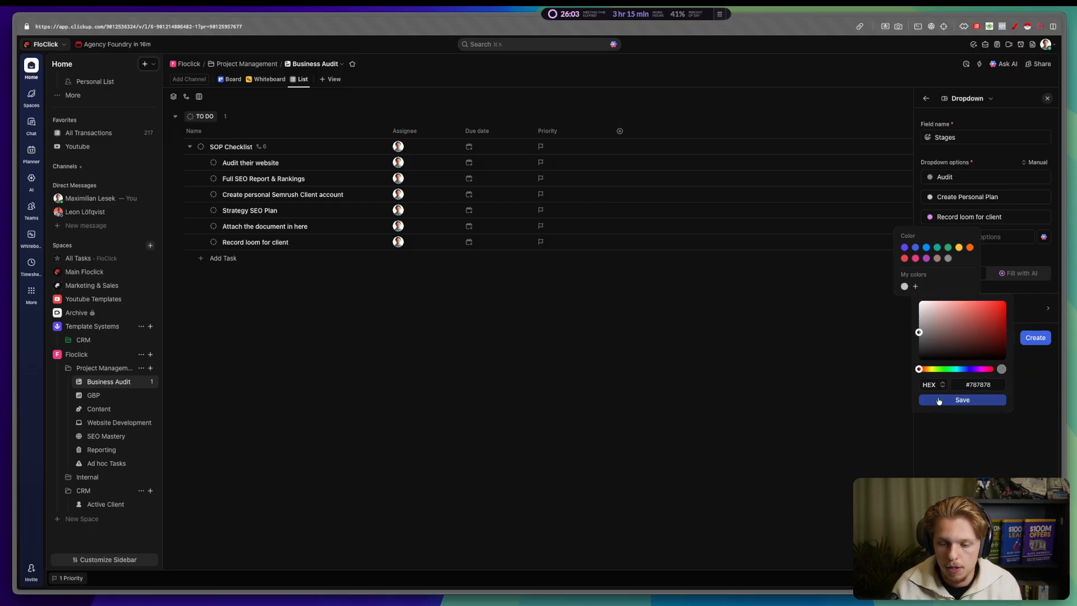
pyautogui.click(962, 399)
pyautogui.click(1035, 337)
# Step: Edit the Stages field to give its "Audit" option a custom near-white color and review the options on the SOP Checklist task
pyautogui.click(626, 149)
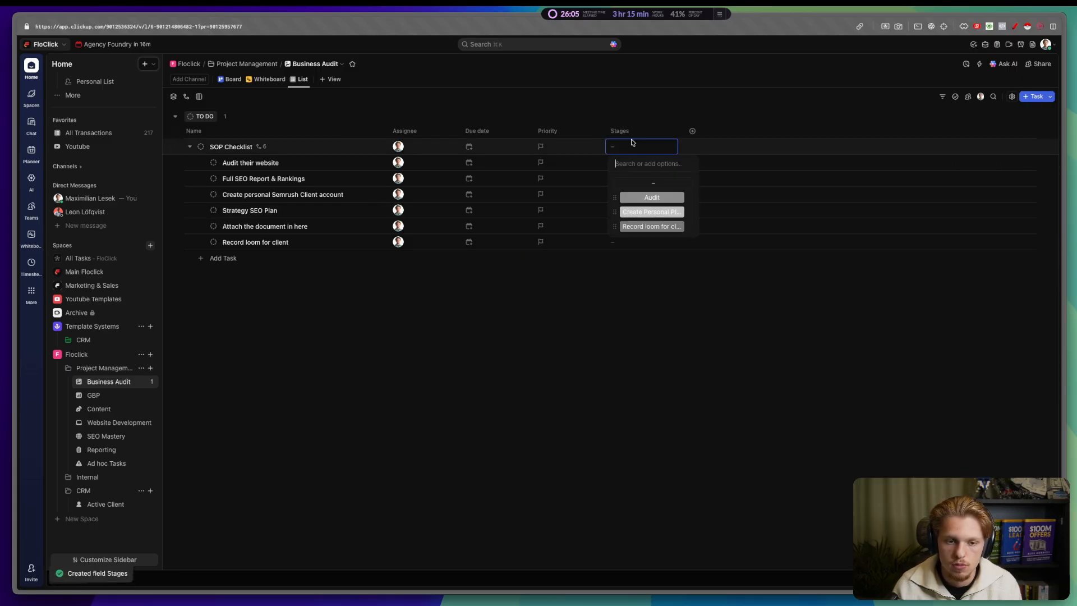
pyautogui.click(660, 129)
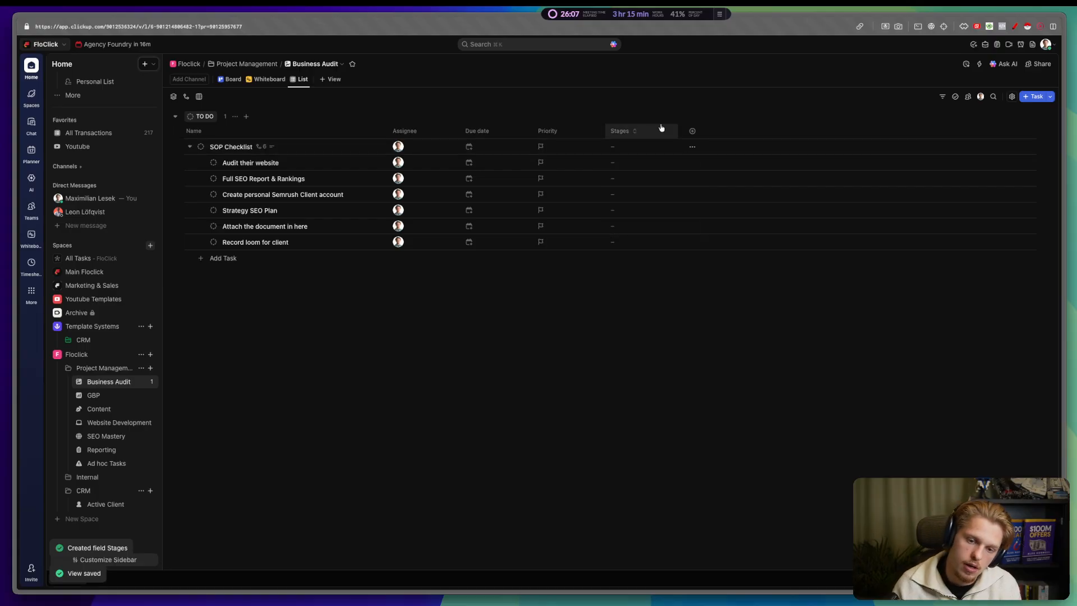
pyautogui.click(659, 130)
pyautogui.click(636, 202)
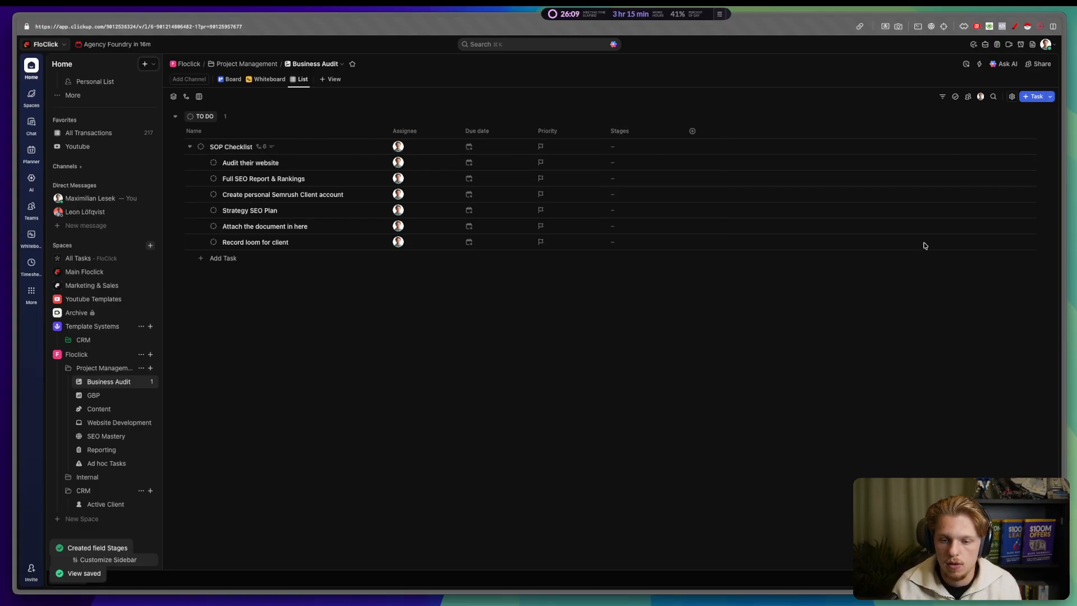
pyautogui.click(651, 290)
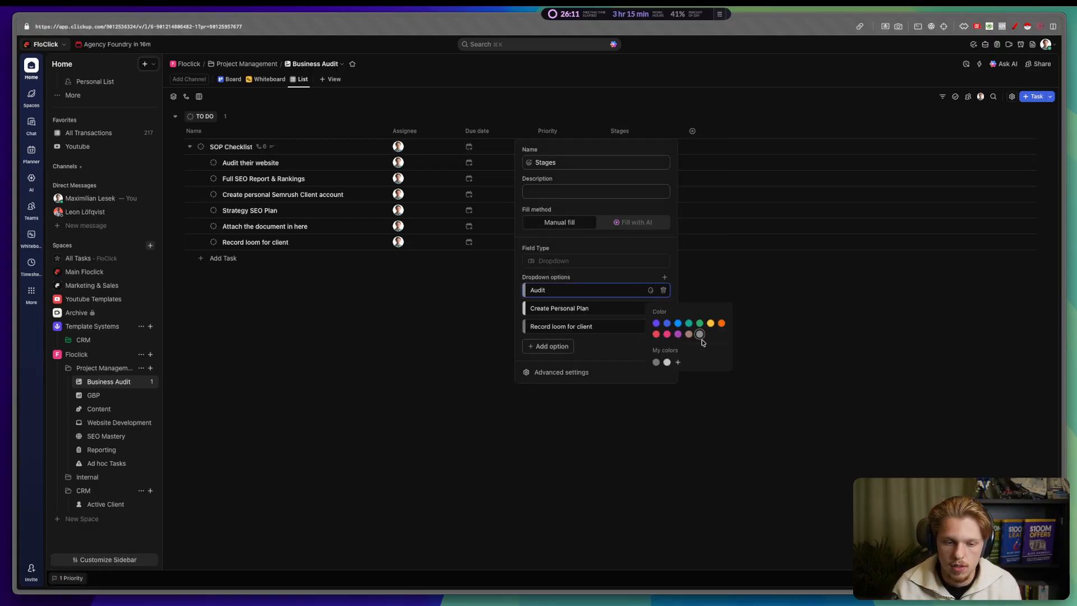
pyautogui.click(677, 362)
pyautogui.moveTo(684, 376); pyautogui.dragTo(681, 378)
pyautogui.click(696, 476)
pyautogui.press('Escape')
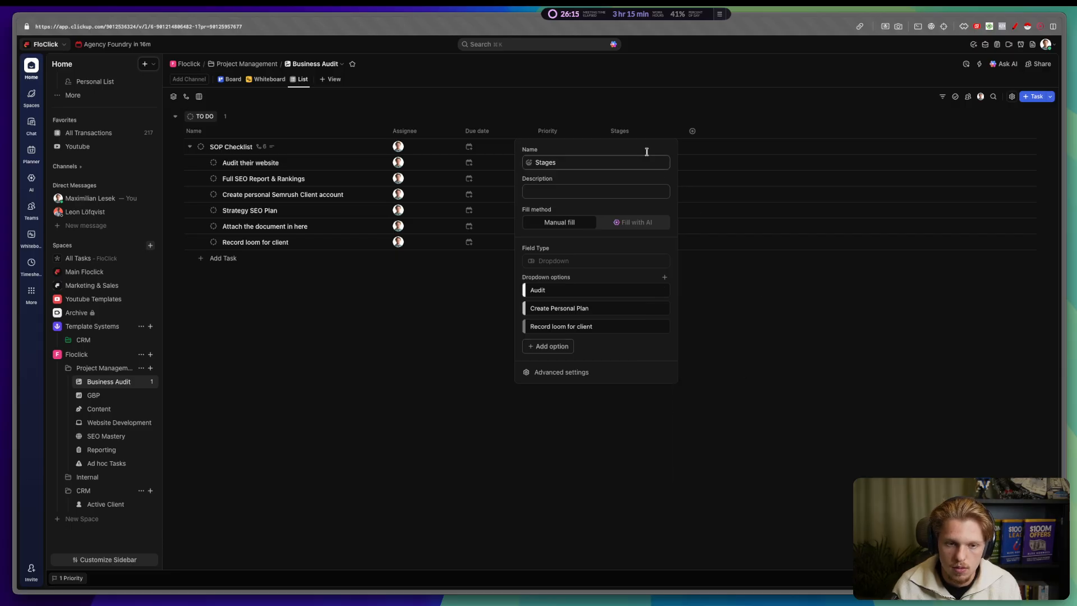
pyautogui.press('Escape')
pyautogui.click(654, 149)
pyautogui.click(661, 103)
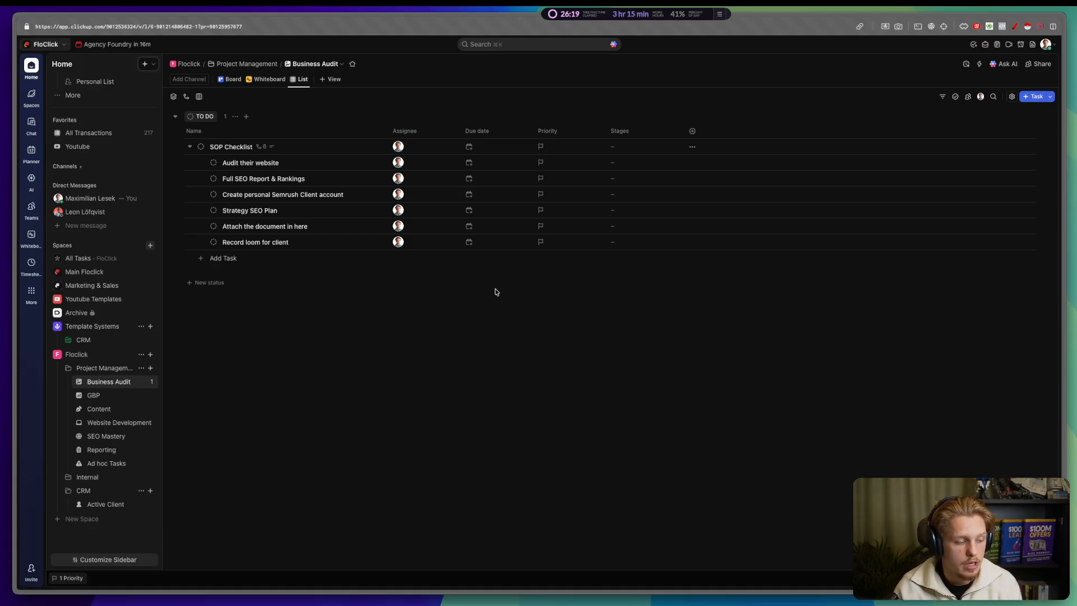
pyautogui.press('super+shift+a')
pyautogui.moveTo(210, 153); pyautogui.dragTo(271, 154)
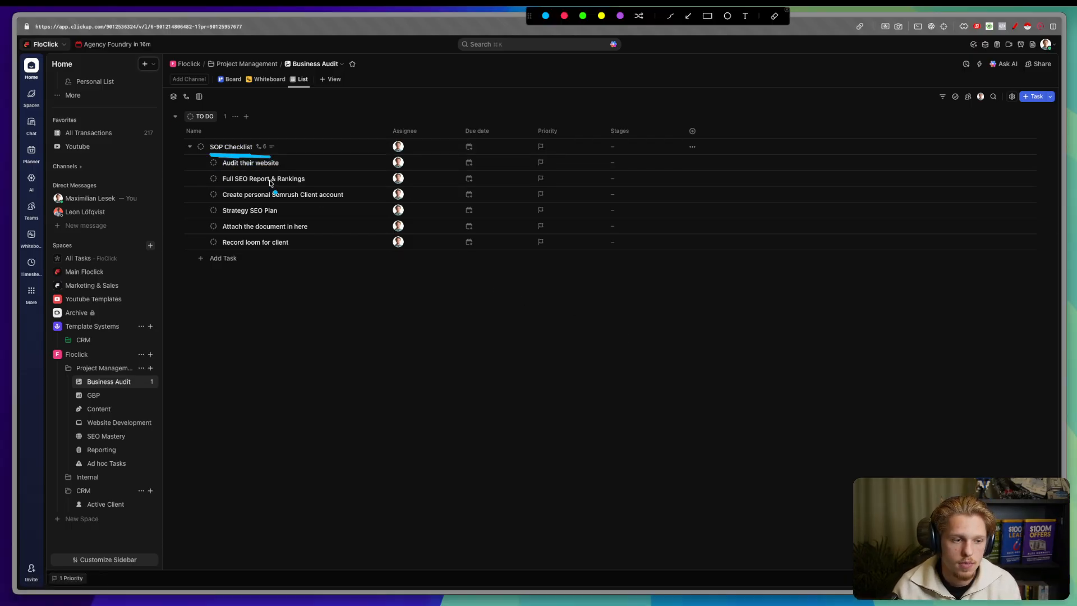
pyautogui.moveTo(206, 161)
pyautogui.mouseDown()
pyautogui.moveTo(195, 182)
pyautogui.moveTo(203, 250)
pyautogui.mouseUp()
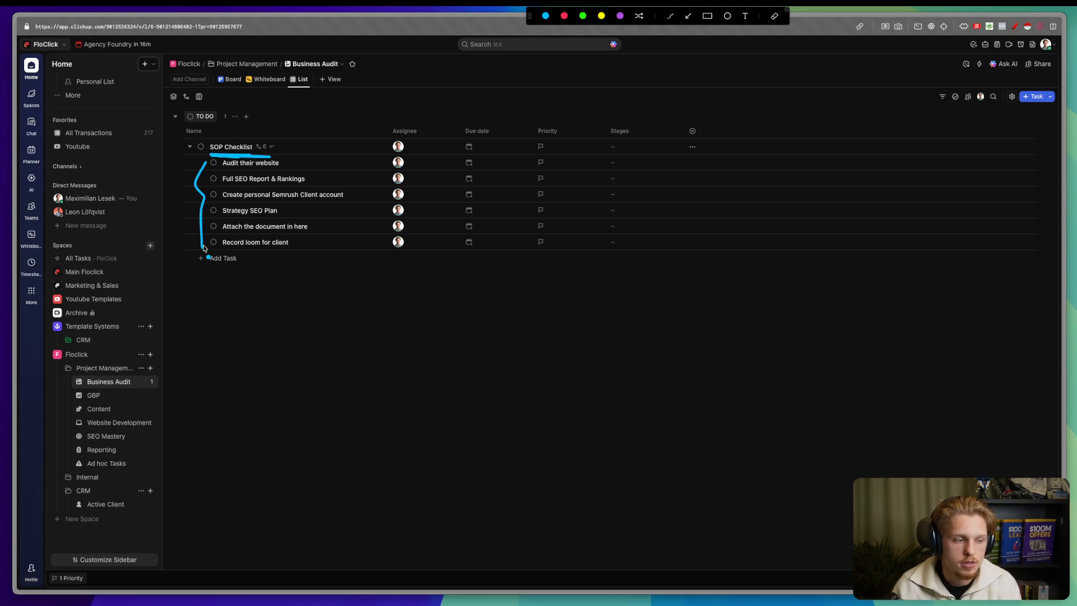
pyautogui.press('Escape')
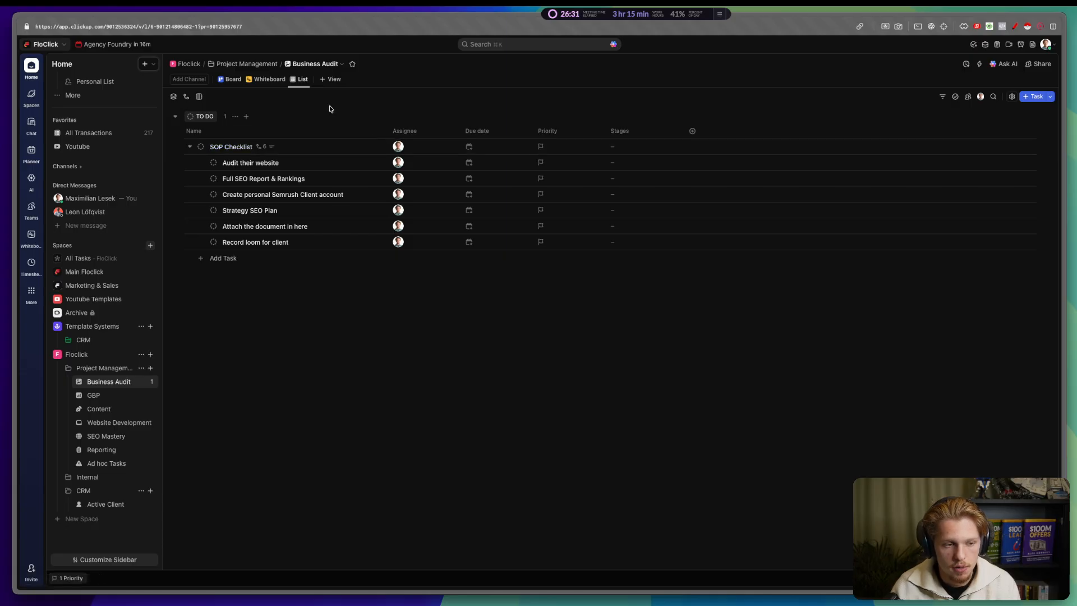
# Step: Add two tasks named "SOP Checklist 2" and "SOP Checklist 3" to the Business Audit list
pyautogui.click(218, 259)
pyautogui.write('SOP Check')
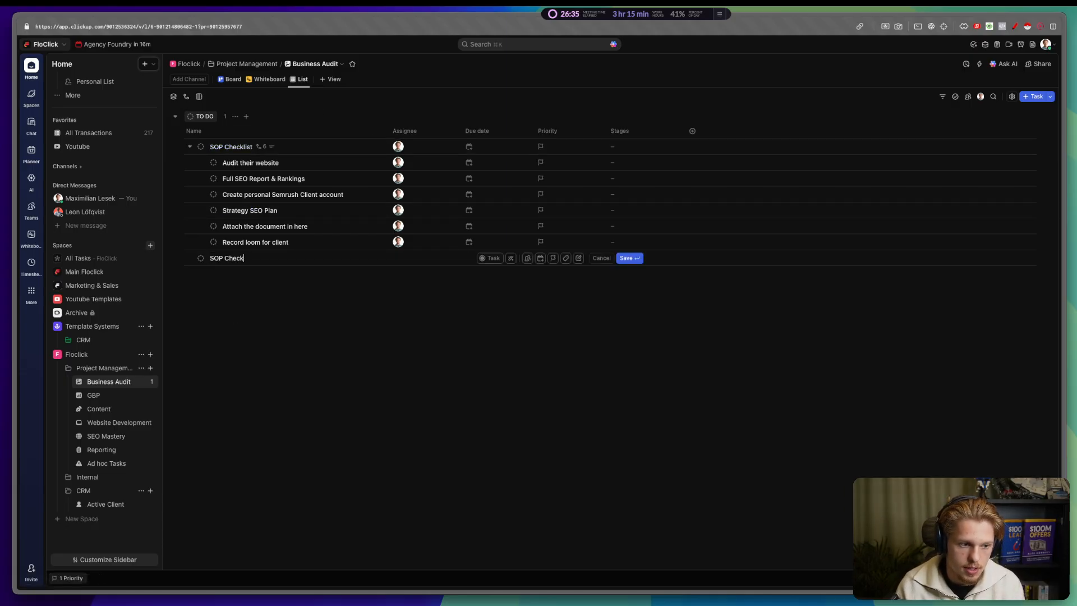
pyautogui.write('list 2')
pyautogui.press('Return')
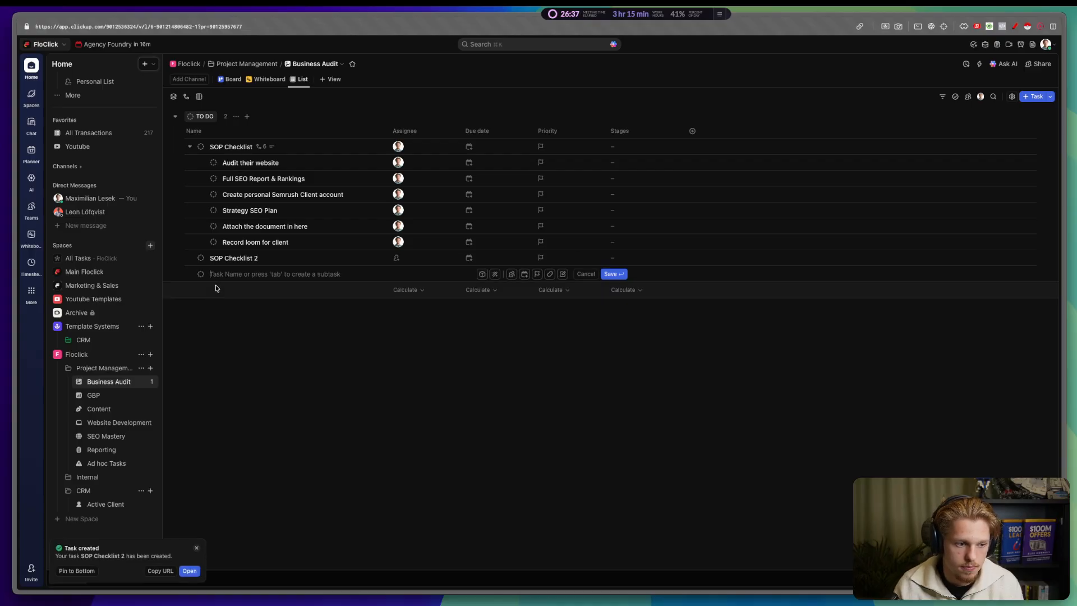
pyautogui.write('SOP Checklis')
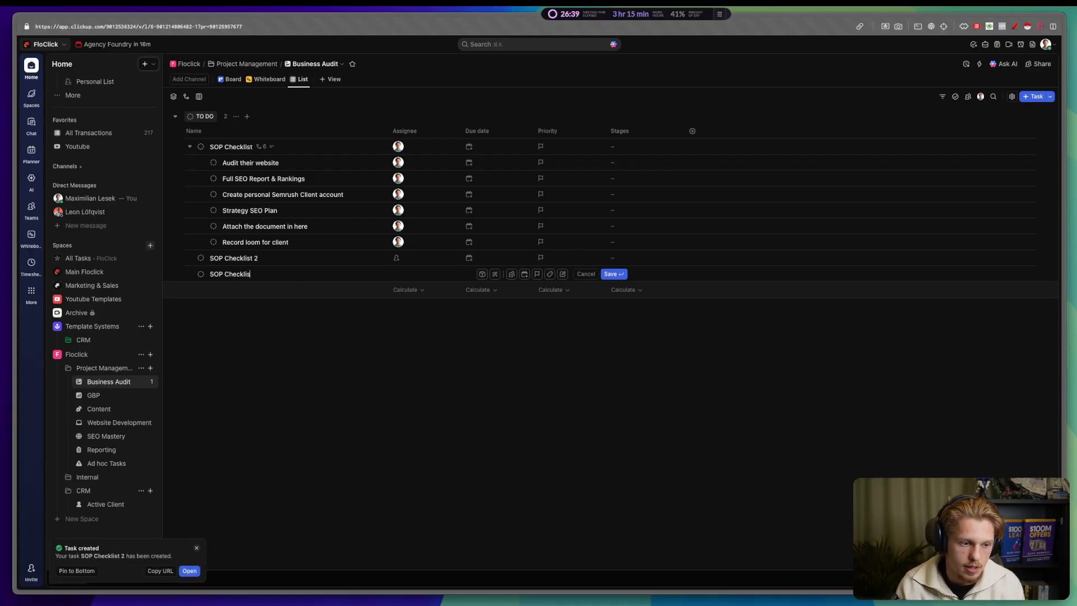
pyautogui.write('t 3')
pyautogui.press('Return')
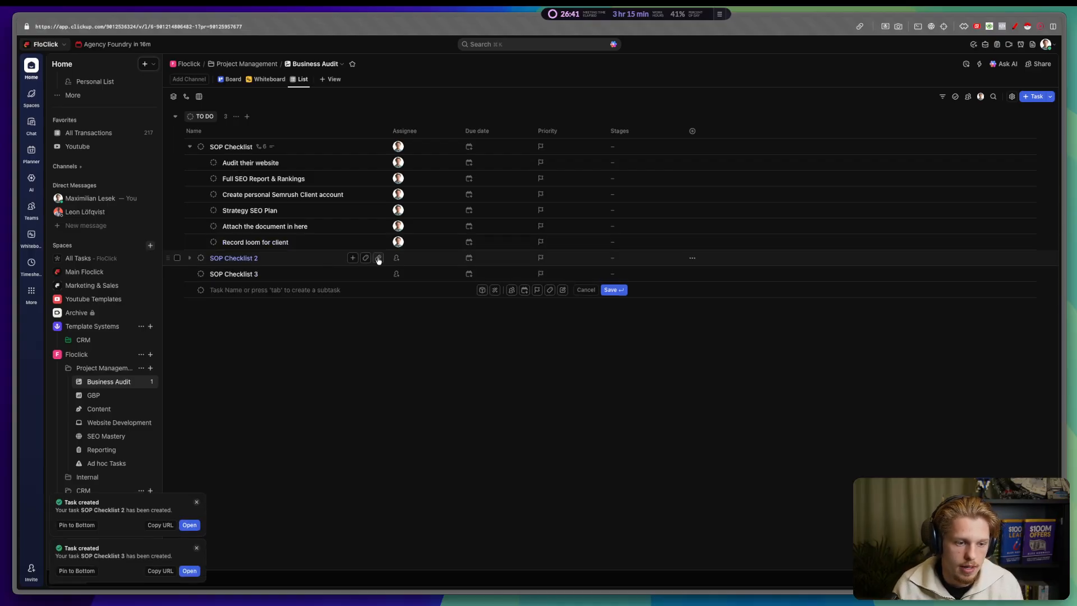
# Step: Shorten the second checklist task's name to "SOP Checklist -" by replacing its number with a dash
pyautogui.click(378, 258)
pyautogui.press('BackSpace')
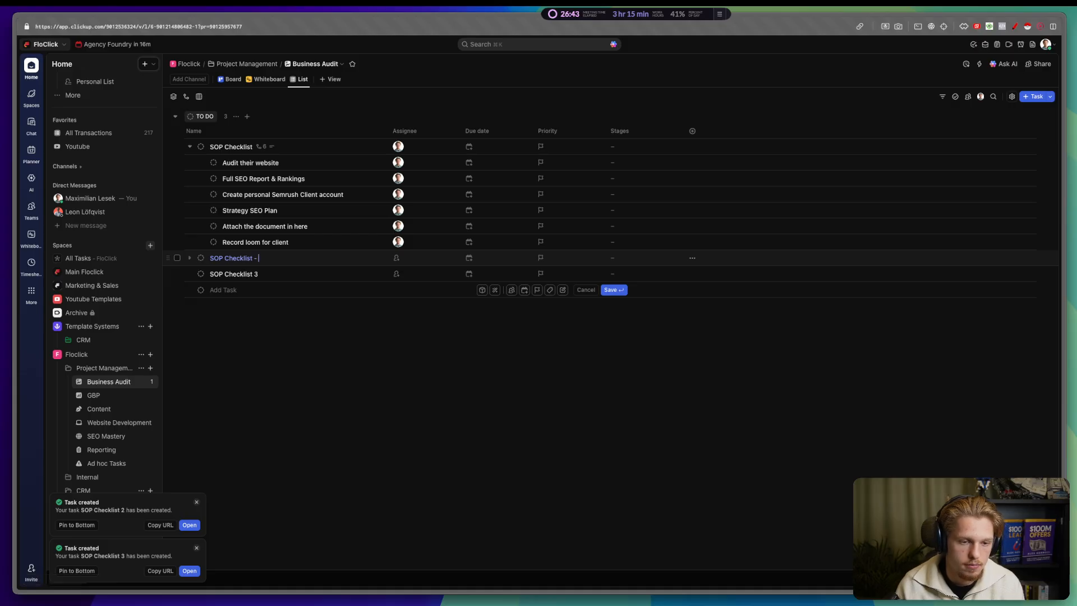
pyautogui.click(612, 146)
pyautogui.click(494, 135)
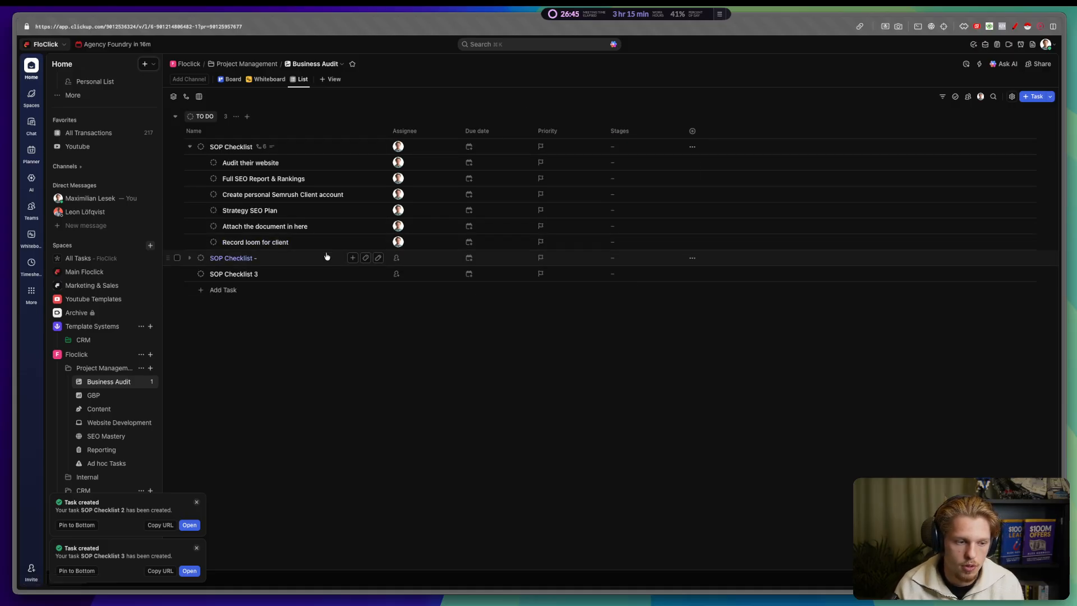
pyautogui.click(378, 258)
pyautogui.write('Crea')
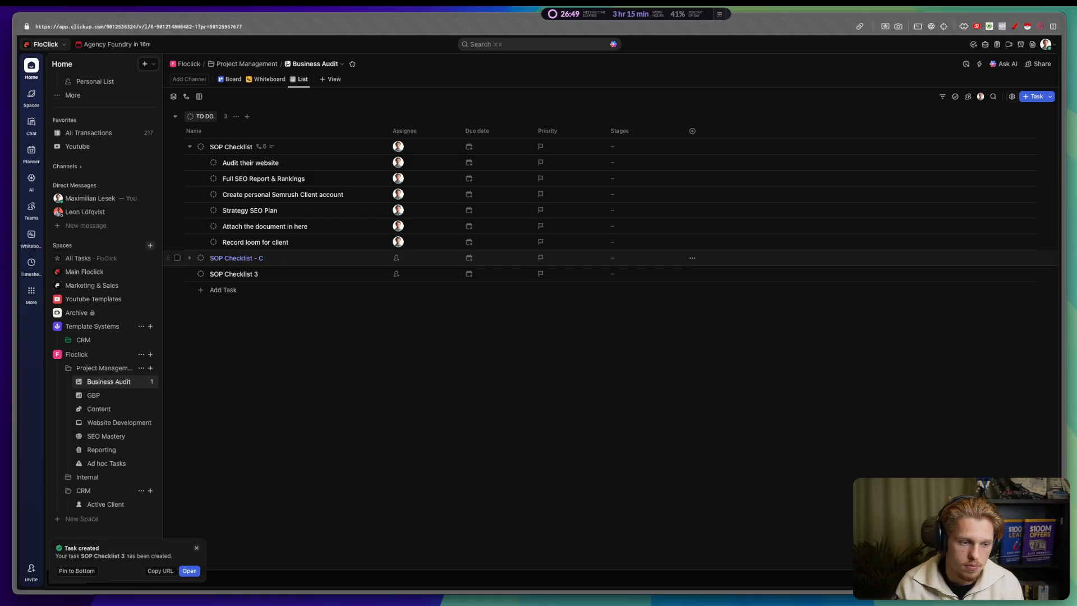
# Step: Rename the first checklist task as "SOP Checklist - Foundation" and check its available Stages options without choosing one
pyautogui.click(379, 147)
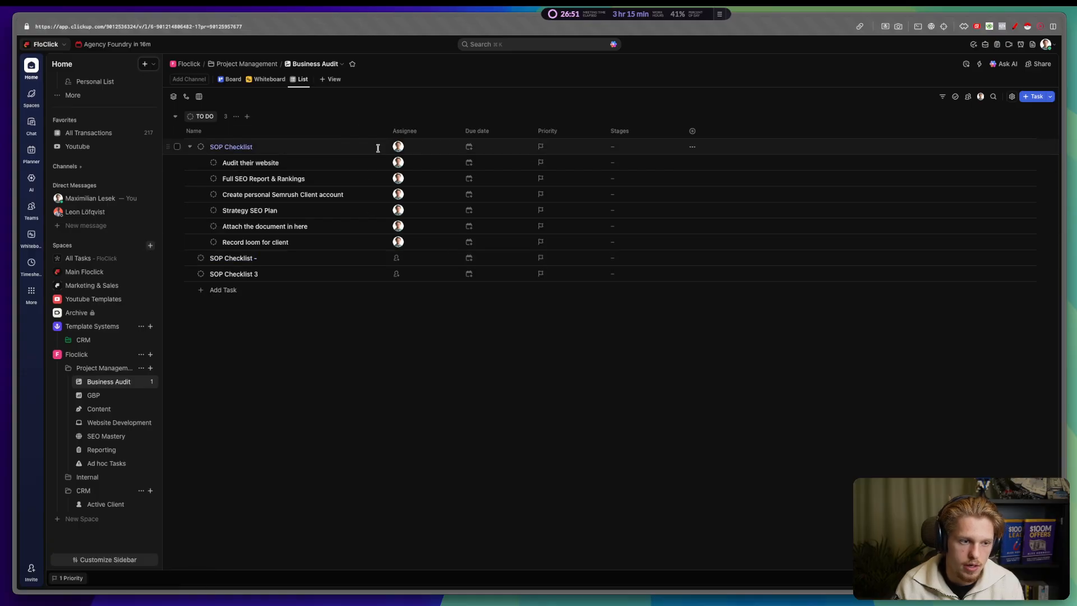
pyautogui.write('- Foundatio')
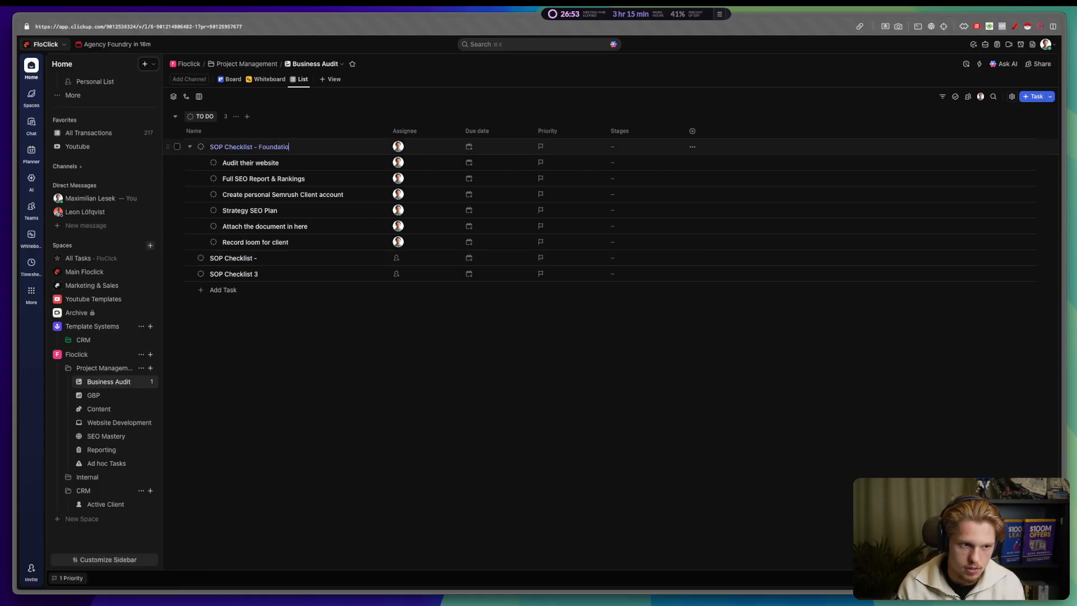
pyautogui.write('n')
pyautogui.press('Return')
pyautogui.click(615, 146)
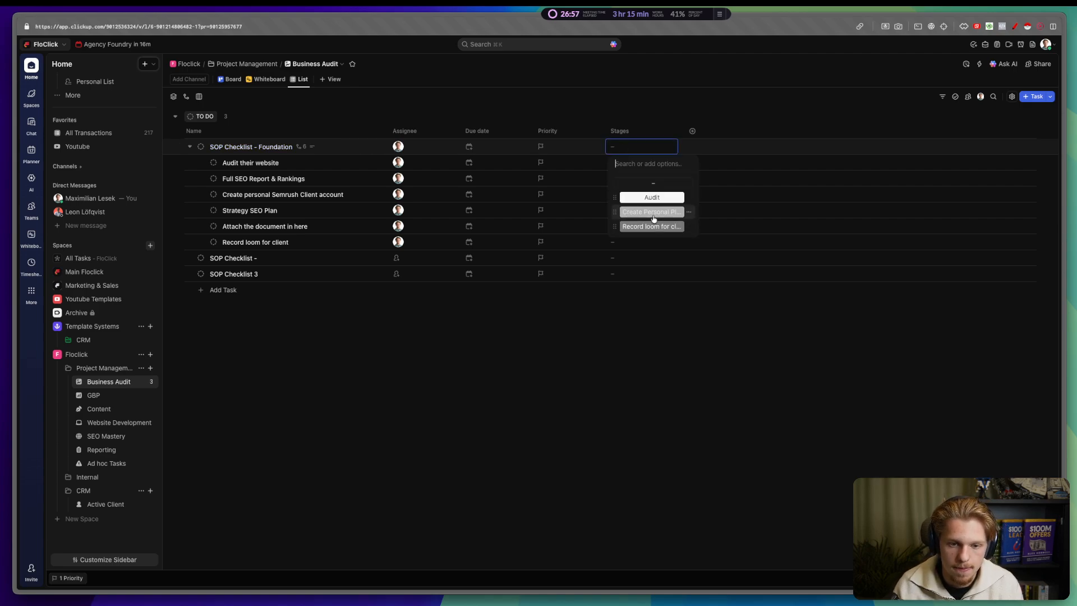
pyautogui.click(592, 156)
# Step: Rename the second checklist task as "SOP Checklist - Create Plan"
pyautogui.click(377, 257)
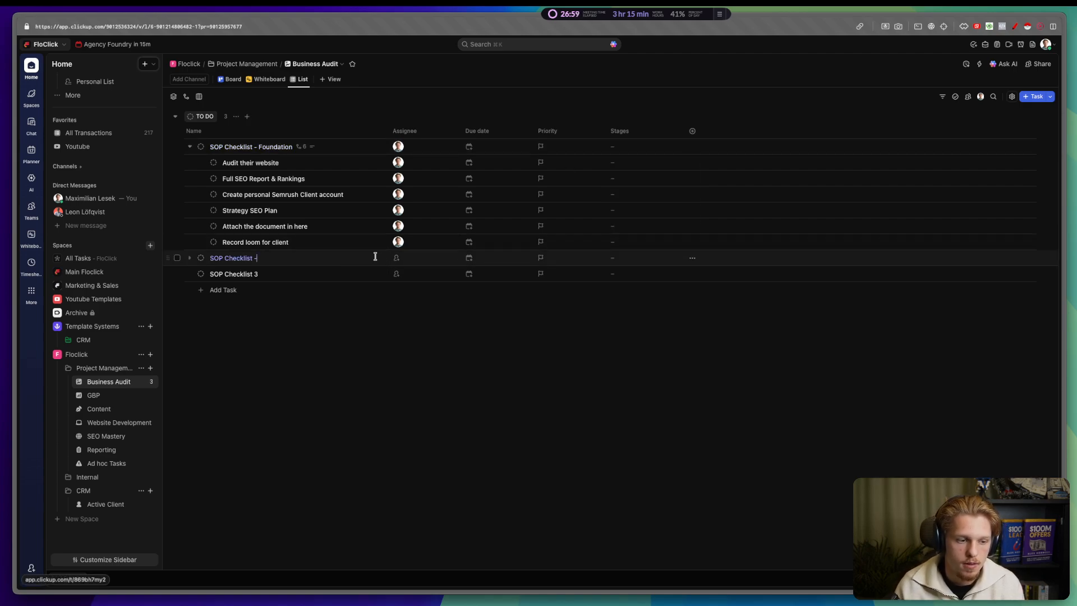
pyautogui.write('Create Plan')
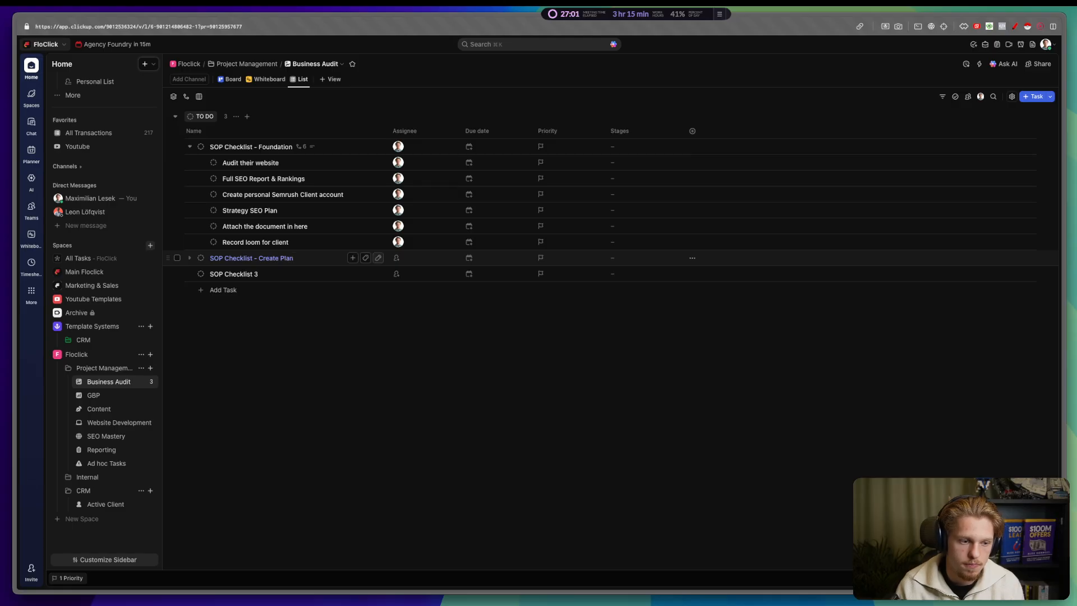
pyautogui.press('Return')
# Step: Rename the third task as "SOP Checklist 3 - Send Loom" and redistribute the last three Foundation subtasks under the Create Plan and Send Loom tasks
pyautogui.click(377, 274)
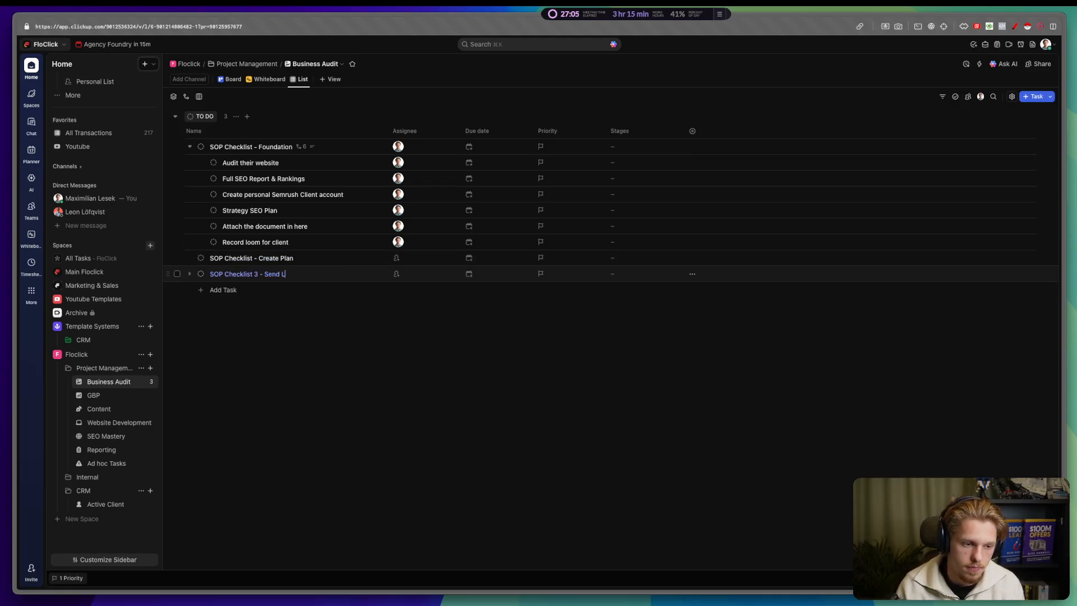
pyautogui.write('- Send Loom')
pyautogui.press('Return')
pyautogui.moveTo(256, 242); pyautogui.dragTo(279, 231)
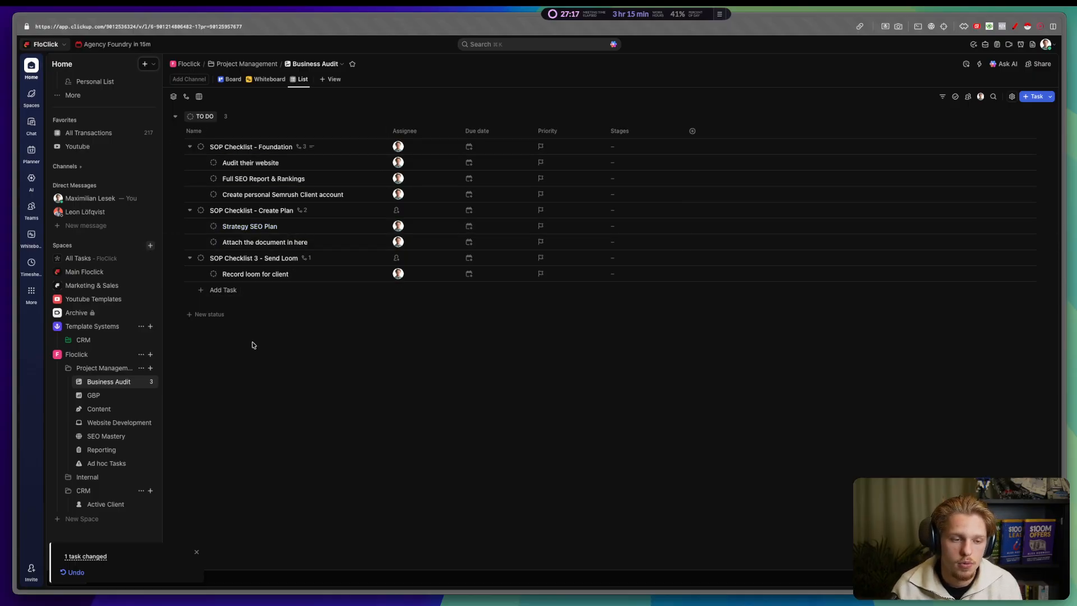
# Step: Assign the Send Loom and Create Plan checklist tasks to yourself
pyautogui.click(413, 259)
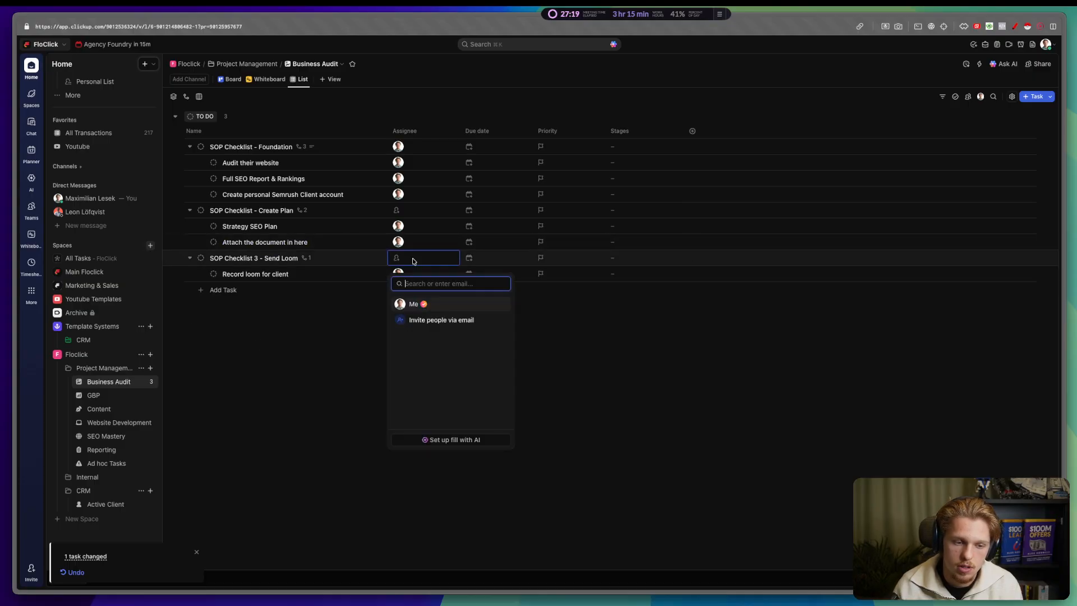
pyautogui.click(432, 303)
pyautogui.click(421, 214)
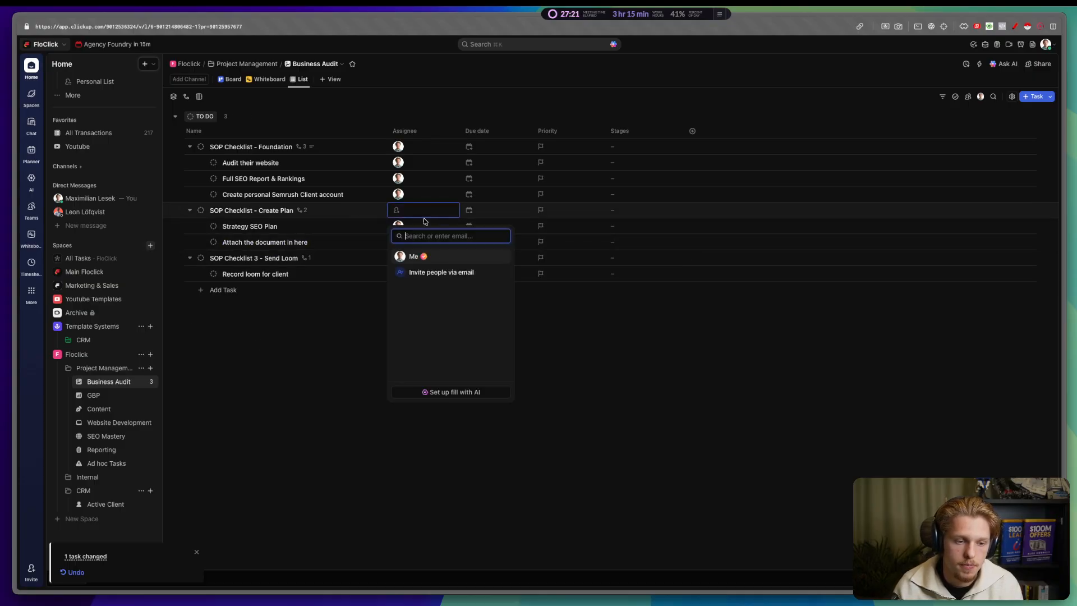
pyautogui.click(436, 255)
# Step: Set the Stages field to "Record loom for client" for Send Loom, "Create Personal Plan" for Create Plan, and "Audit" for Foundation
pyautogui.click(651, 258)
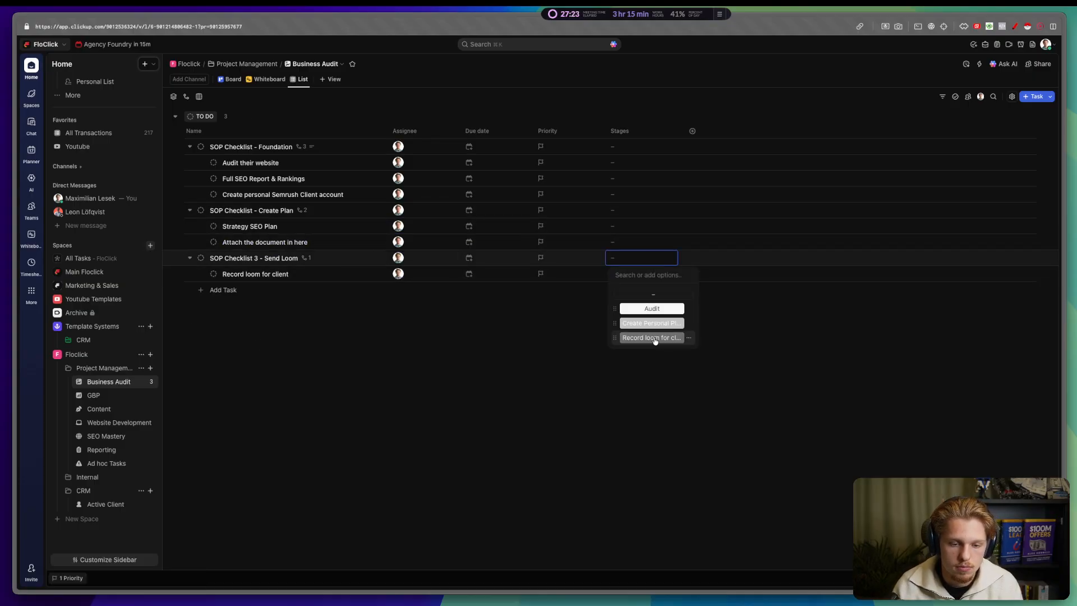
pyautogui.click(657, 338)
pyautogui.click(650, 210)
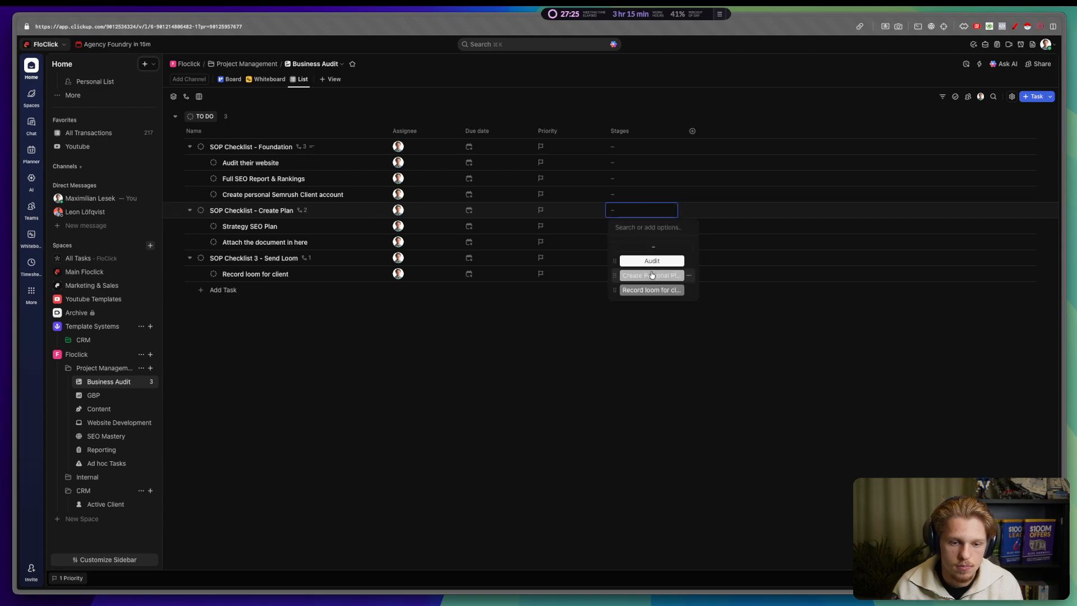
pyautogui.click(652, 275)
pyautogui.click(638, 146)
pyautogui.click(645, 197)
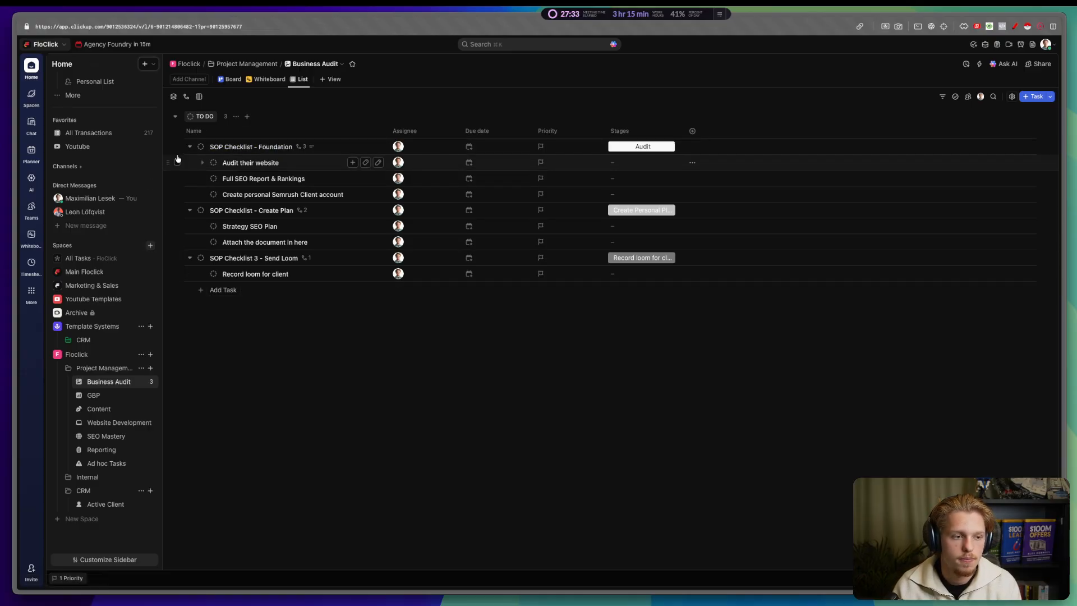
# Step: Group the Business Audit list by Stages in ascending order and save the view
pyautogui.click(173, 97)
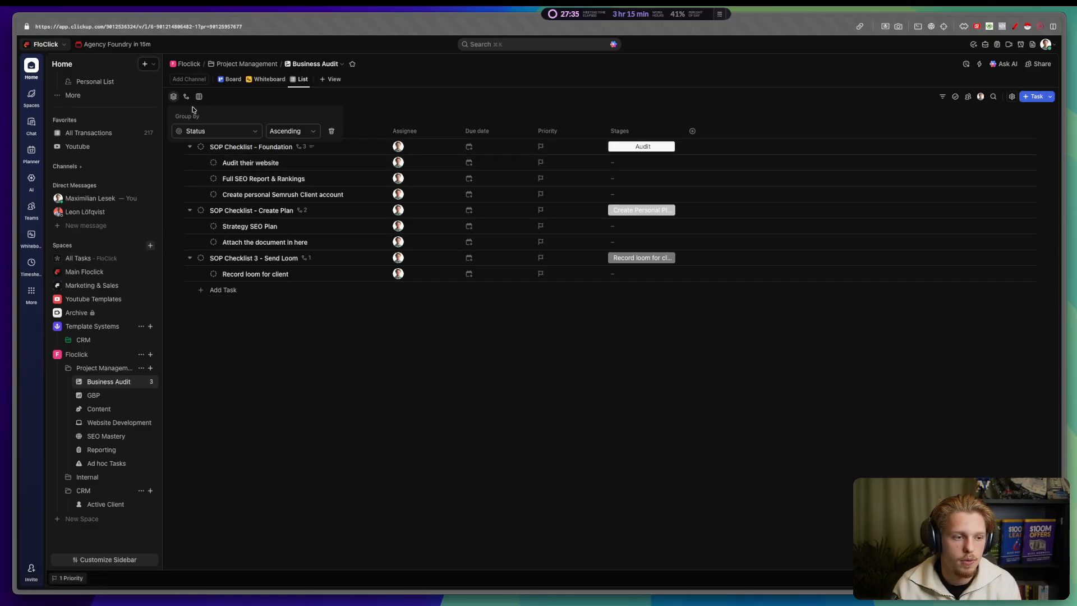
pyautogui.click(243, 133)
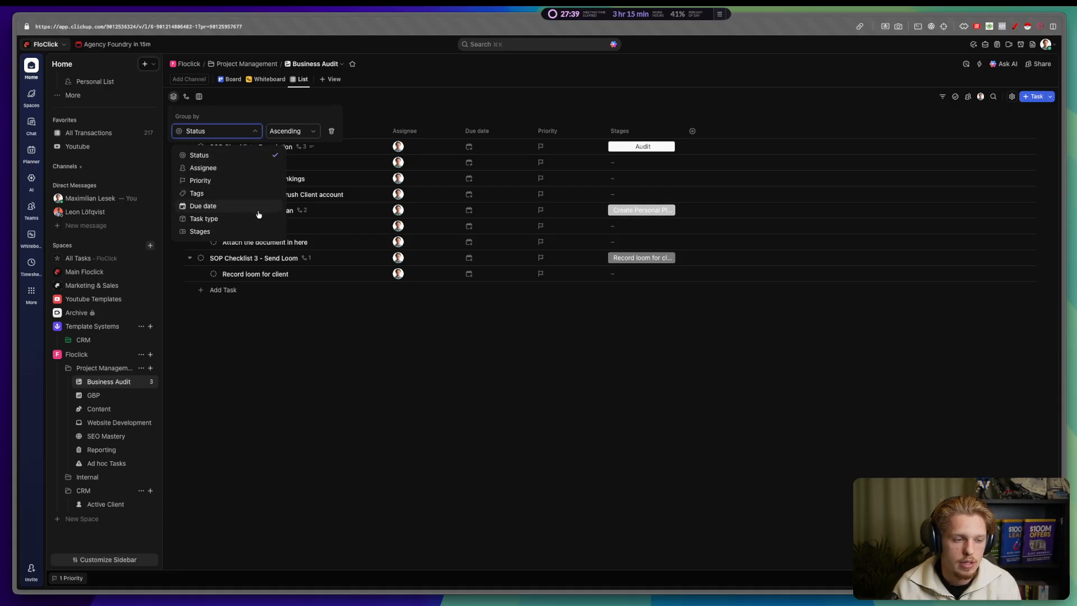
pyautogui.click(257, 231)
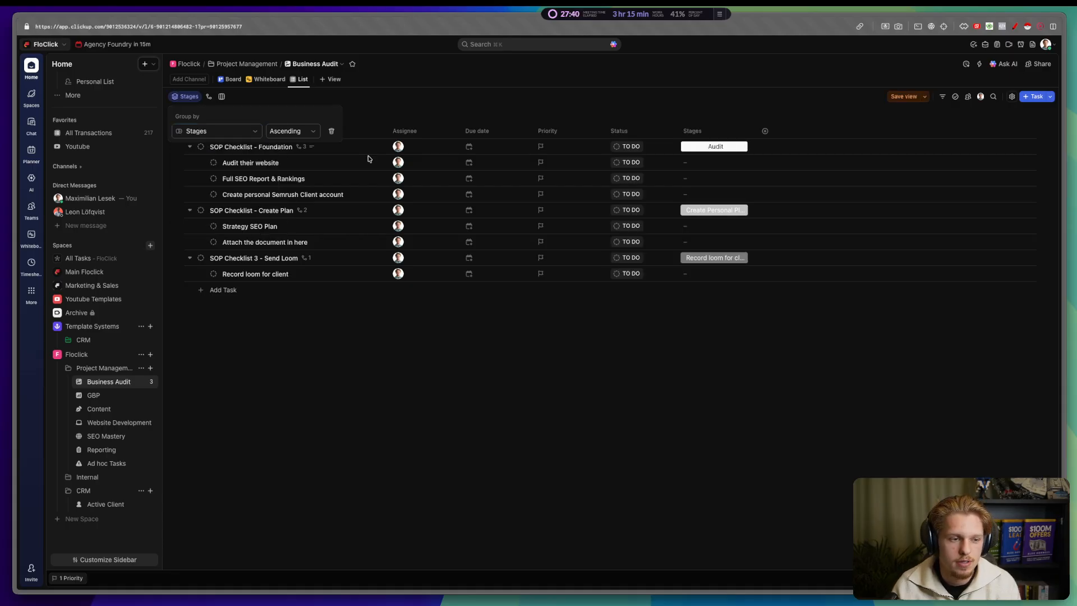
pyautogui.click(281, 135)
pyautogui.click(243, 134)
pyautogui.click(457, 107)
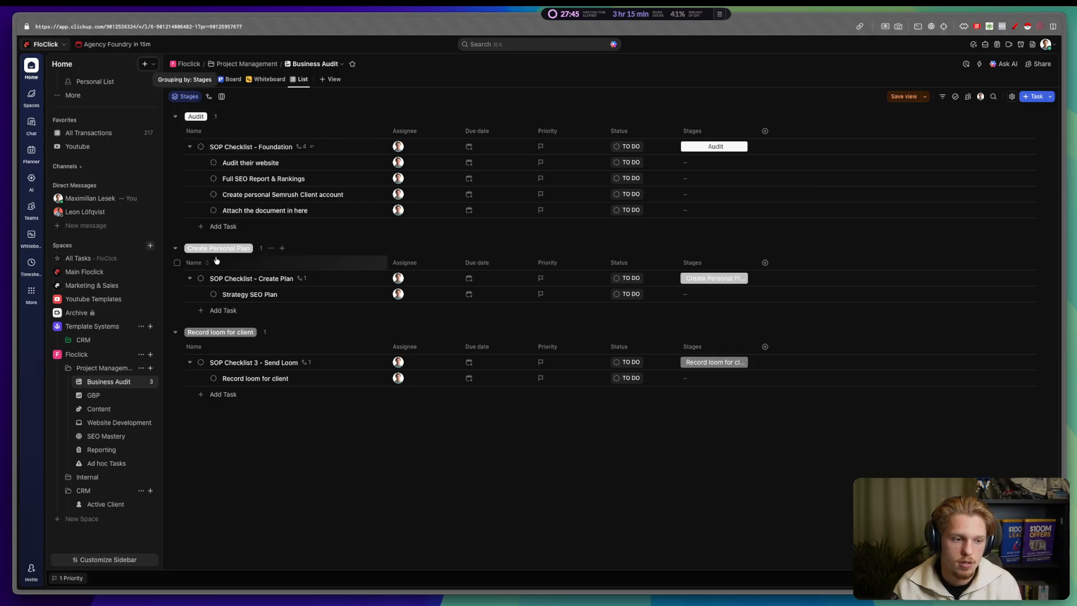
pyautogui.click(902, 97)
# Step: Move the List view ahead of the Board and Whiteboard views and rename it "To-Do"
pyautogui.moveTo(299, 81); pyautogui.dragTo(230, 80)
pyautogui.click(230, 79)
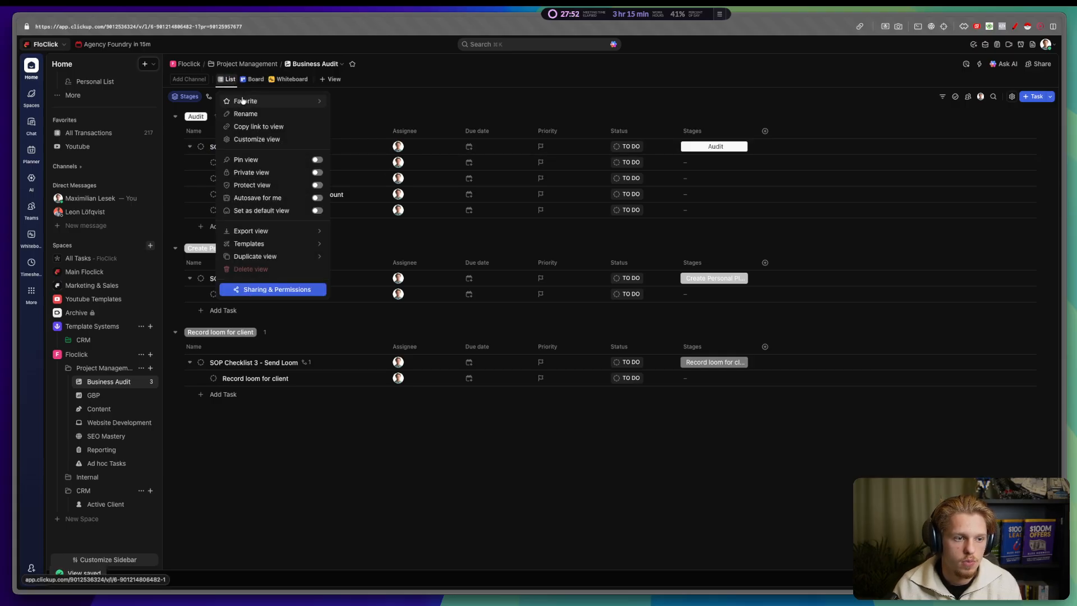
pyautogui.click(246, 115)
pyautogui.press('BackSpace')
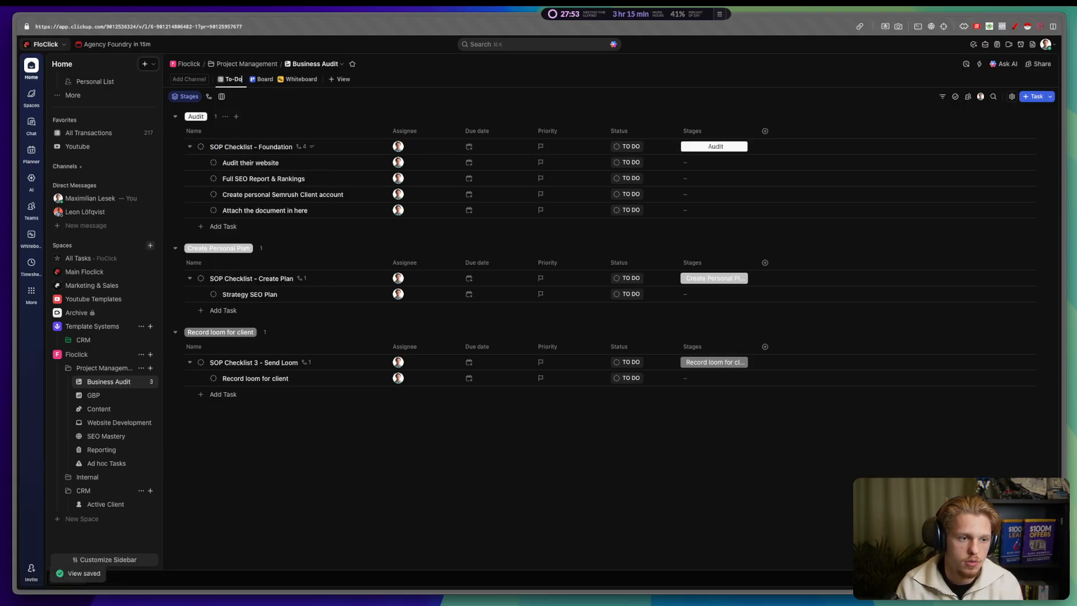
pyautogui.press('Return')
# Step: Add a second List view to Business Audit and turn off its private setting
pyautogui.click(339, 79)
pyautogui.click(355, 120)
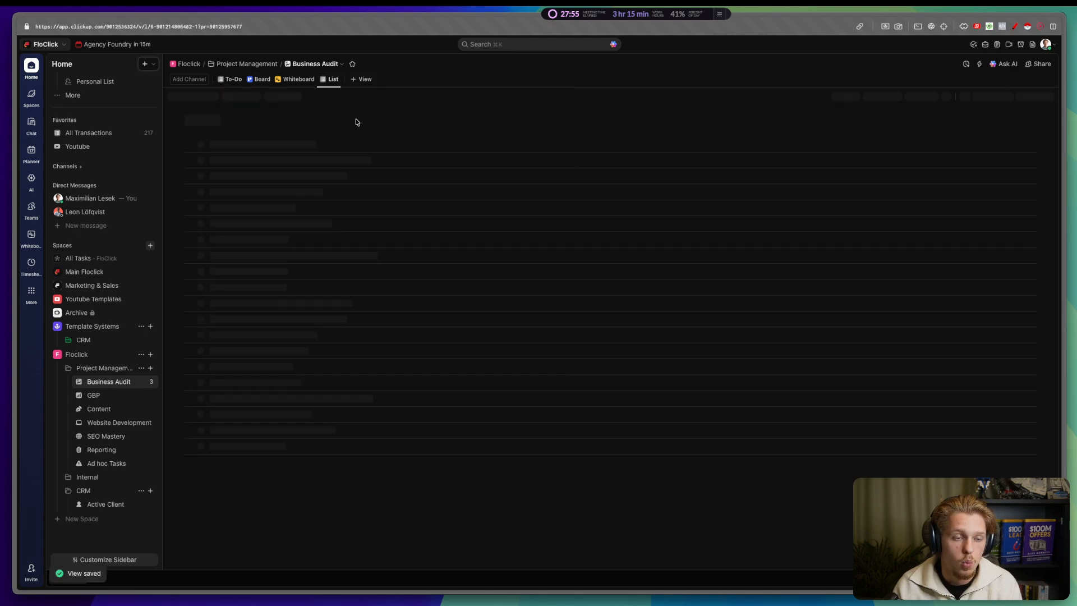
pyautogui.click(331, 79)
pyautogui.click(339, 100)
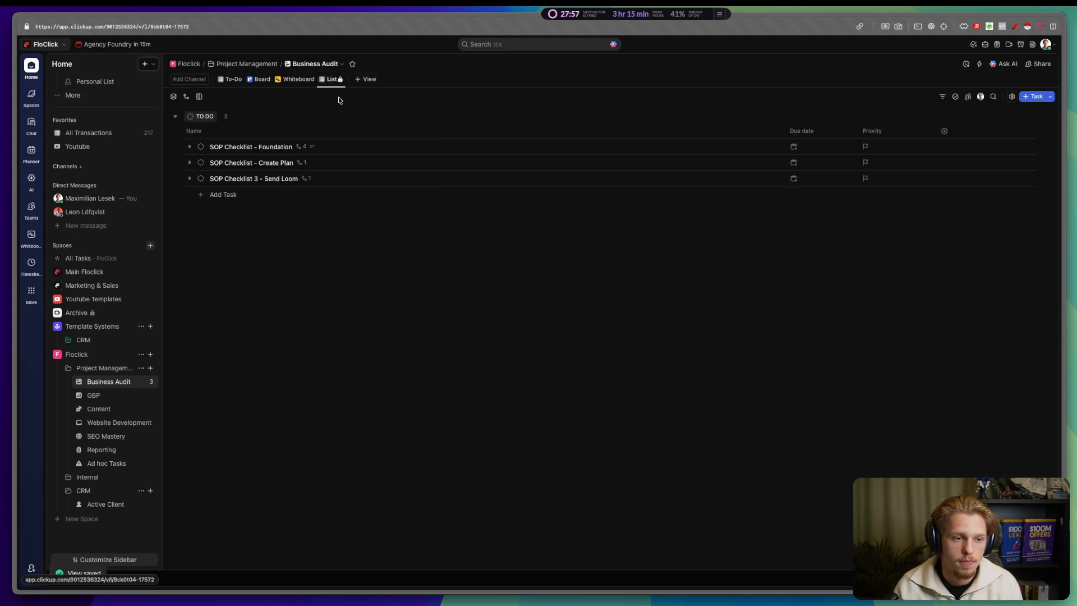
pyautogui.click(331, 79)
pyautogui.click(418, 172)
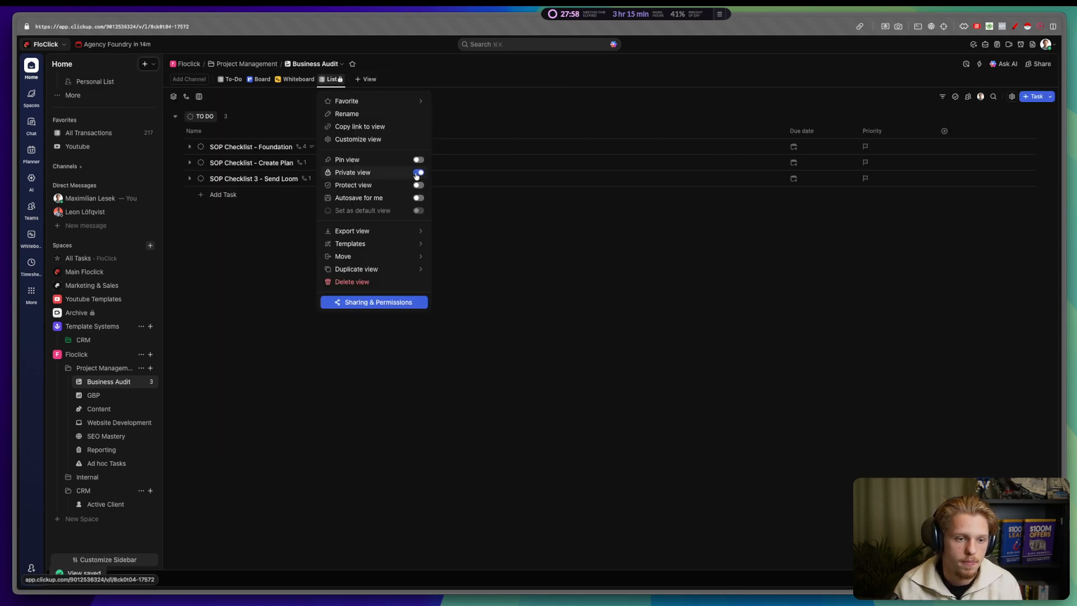
# Step: Rename the new List view as "Completed" and place it directly after the To-Do view
pyautogui.click(355, 118)
pyautogui.write('Completed')
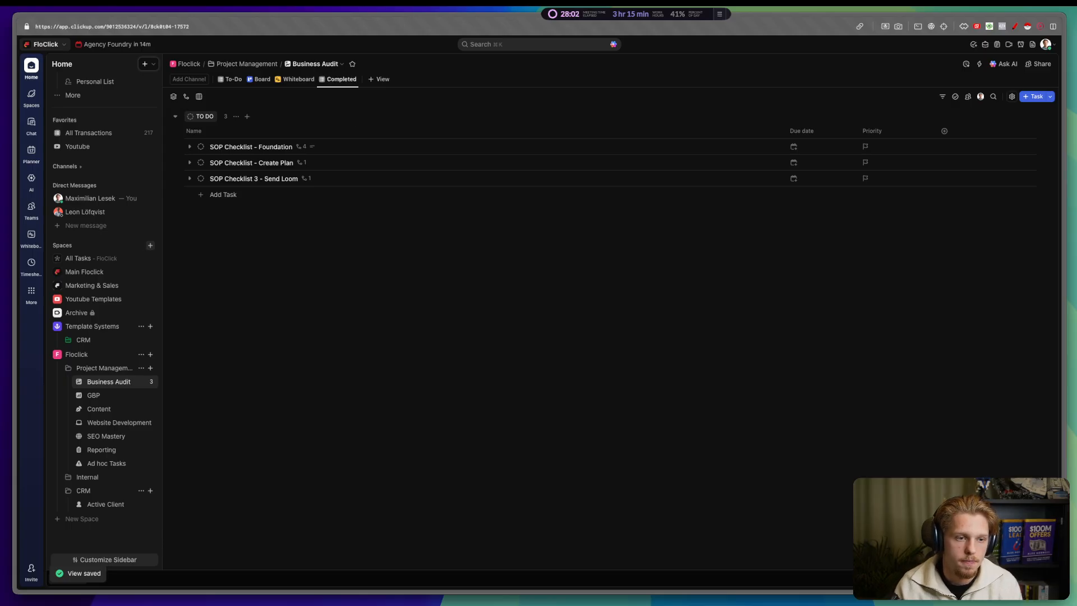
pyautogui.moveTo(337, 80); pyautogui.dragTo(267, 80)
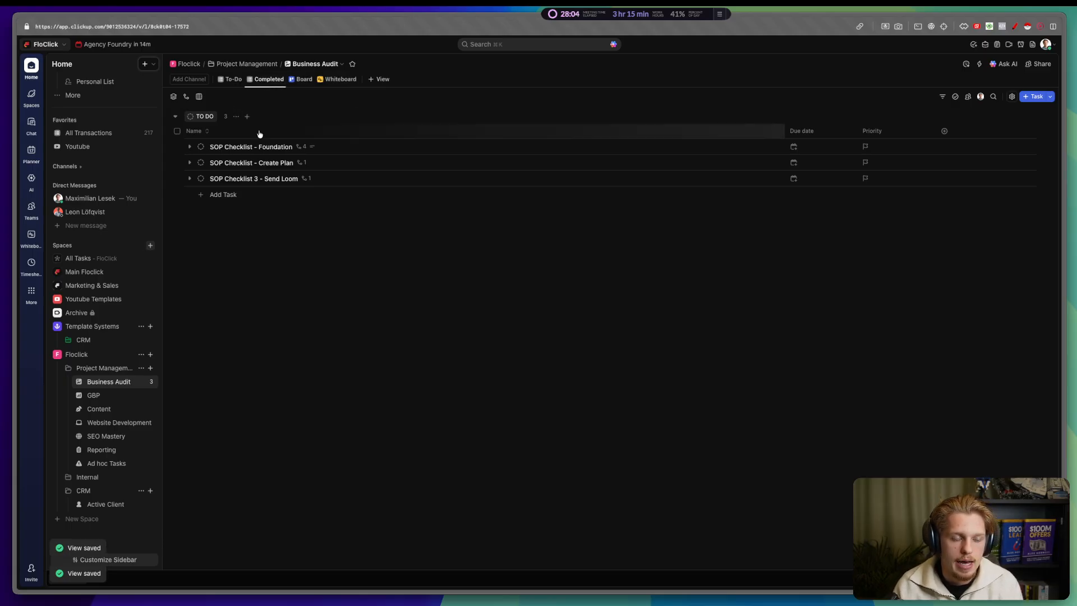
# Step: Compare the To-Do and Completed views, and expand the subtasks of all three checklist tasks in the To-Do view
pyautogui.click(230, 79)
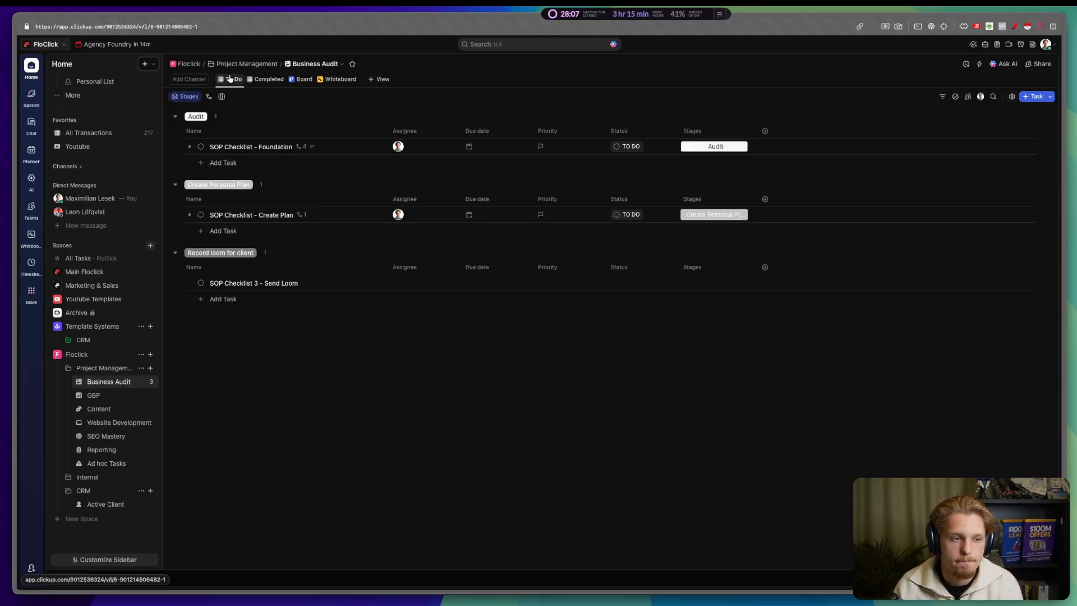
pyautogui.click(265, 79)
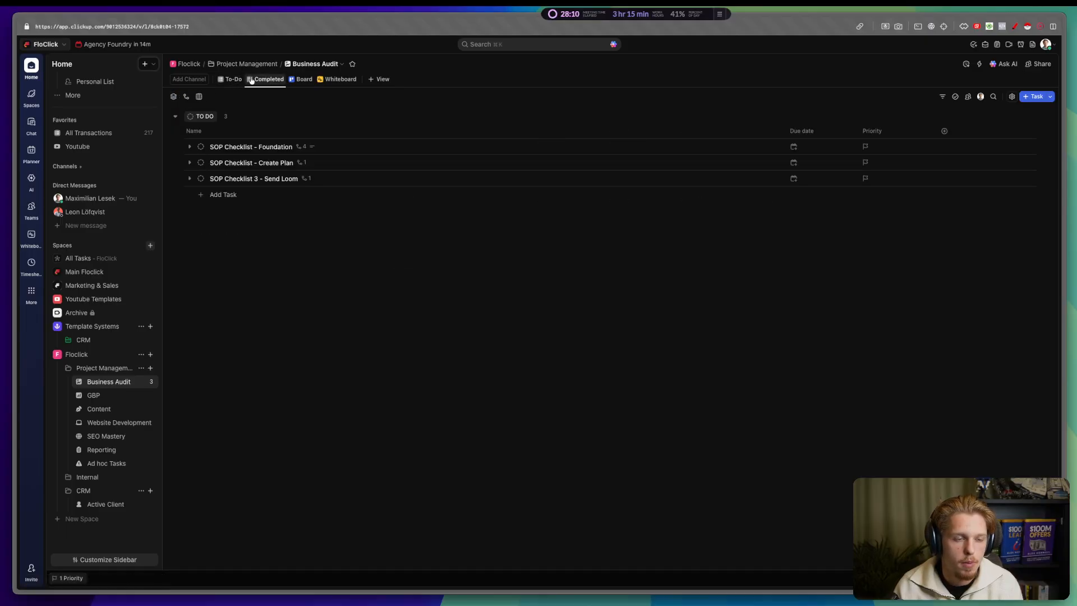
pyautogui.click(229, 81)
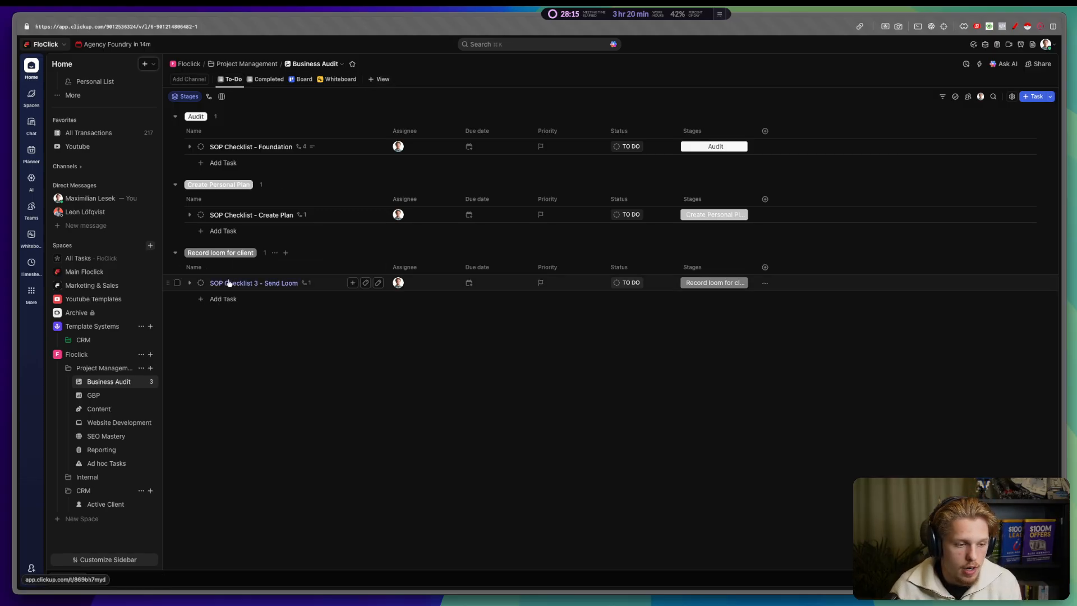
pyautogui.click(189, 283)
pyautogui.click(189, 215)
pyautogui.click(189, 146)
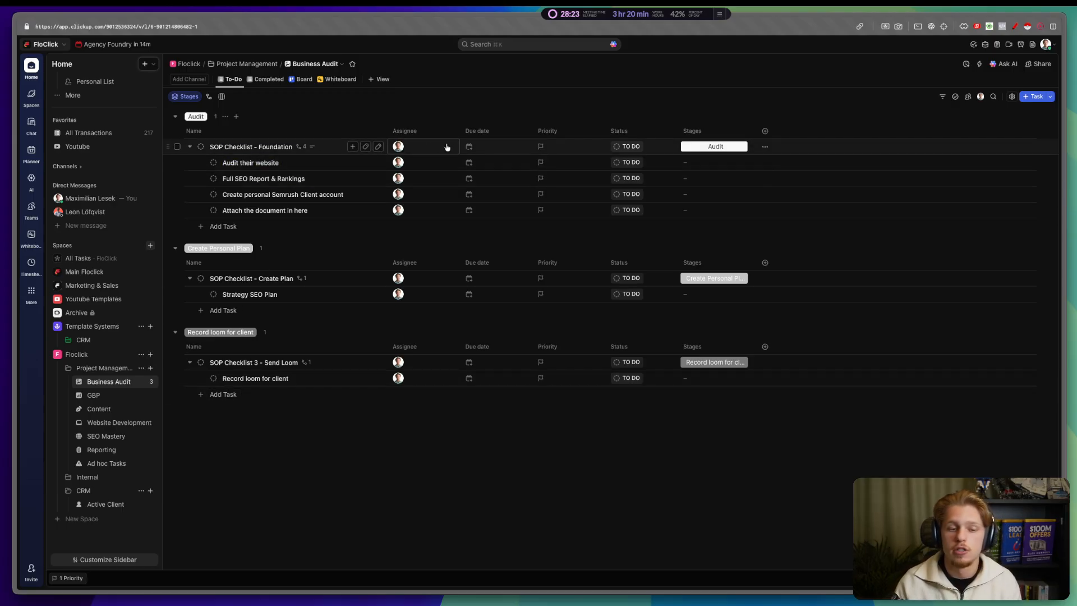
pyautogui.click(469, 146)
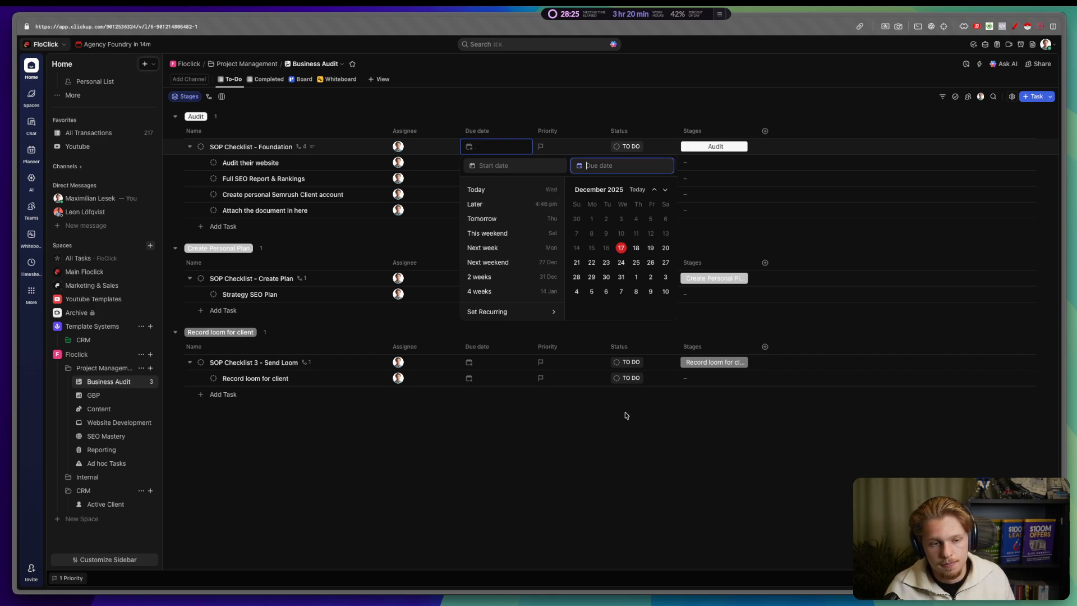
pyautogui.click(621, 248)
pyautogui.click(565, 94)
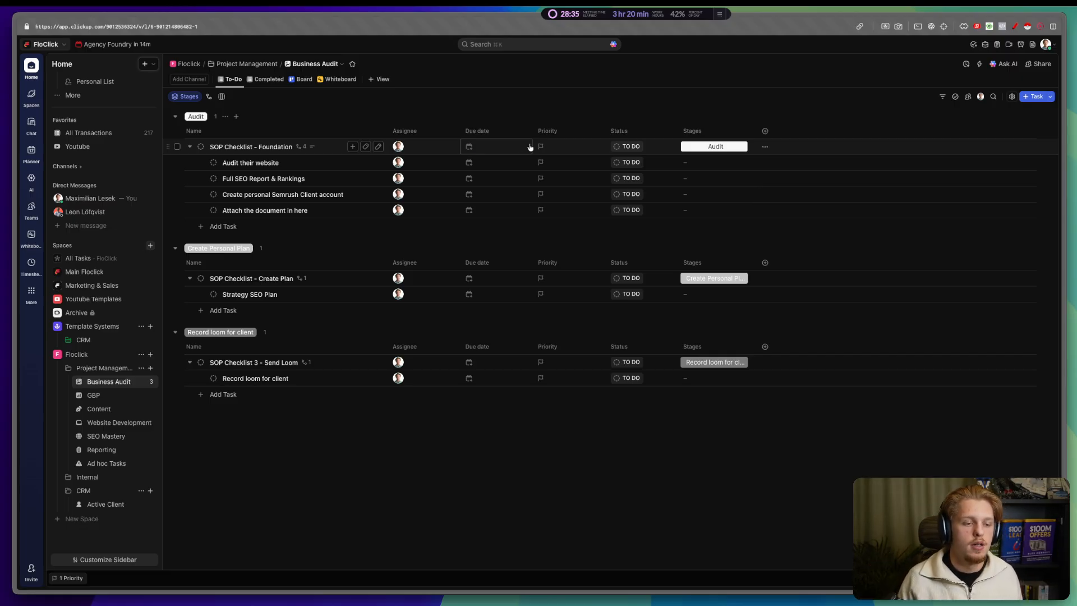
# Step: Set the due date of "Audit their website" to December 18 and of "Full SEO Report & Rankings" to December 19, 2025
pyautogui.click(518, 162)
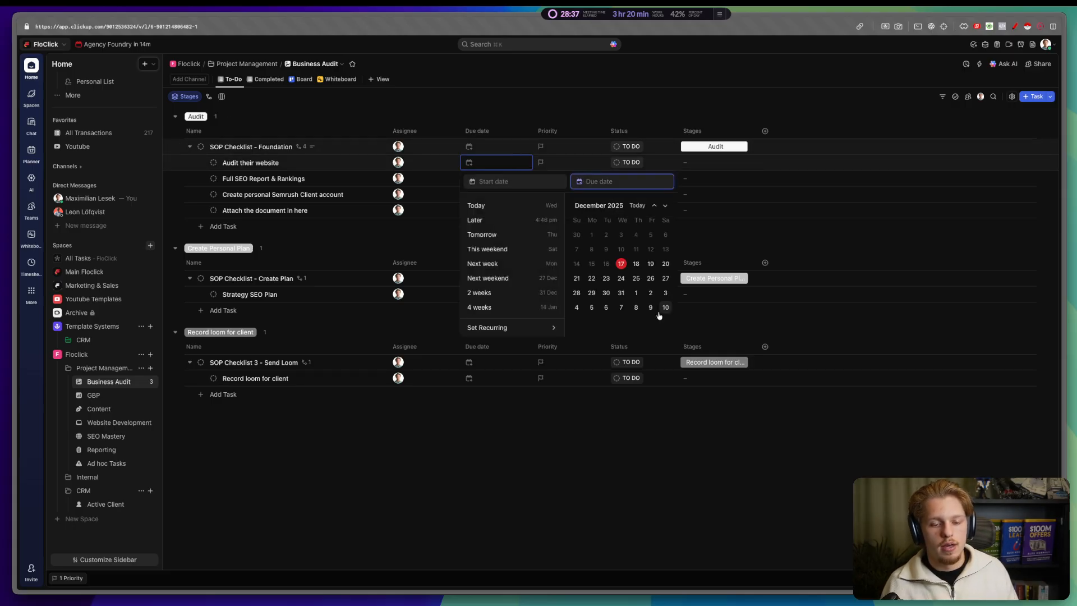
pyautogui.click(636, 264)
pyautogui.click(572, 100)
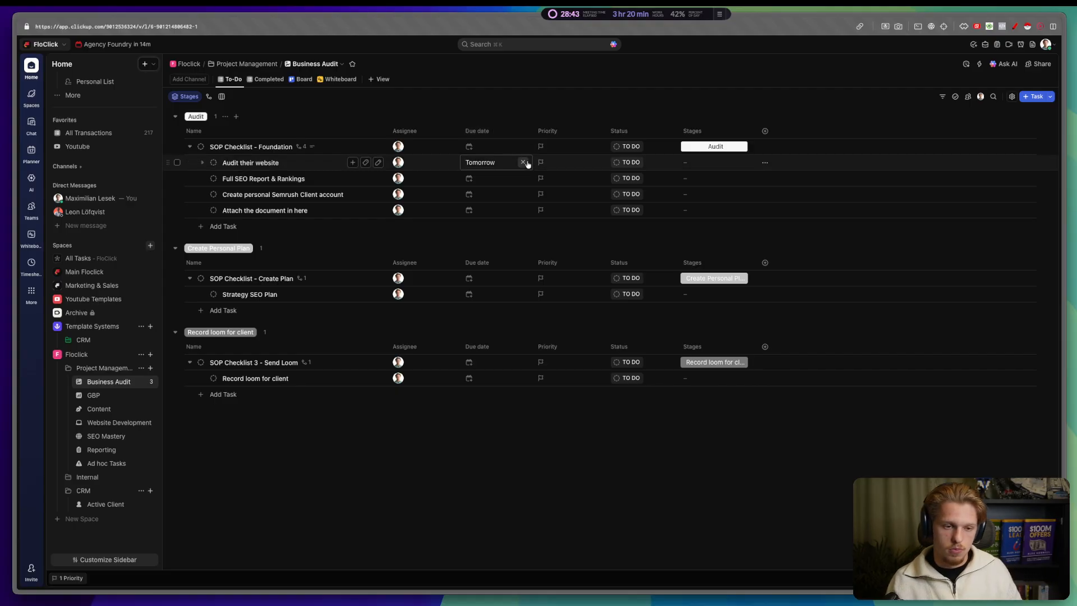
pyautogui.click(500, 179)
pyautogui.click(650, 280)
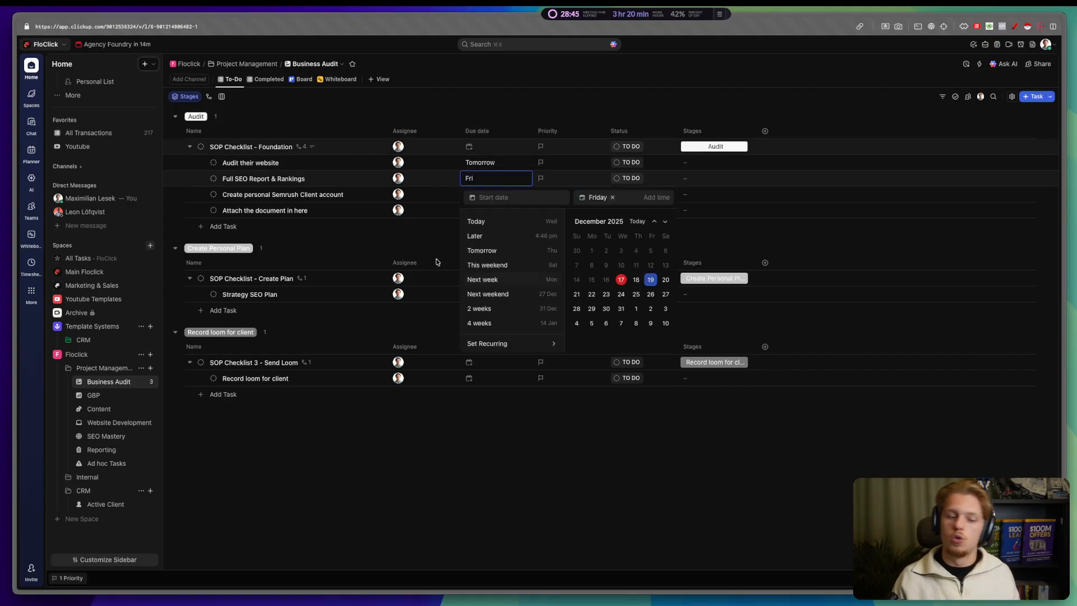
# Step: Set the due date of the "Create personal Semrush Client account" subtask to December 19, 2025
pyautogui.click(419, 250)
pyautogui.click(485, 200)
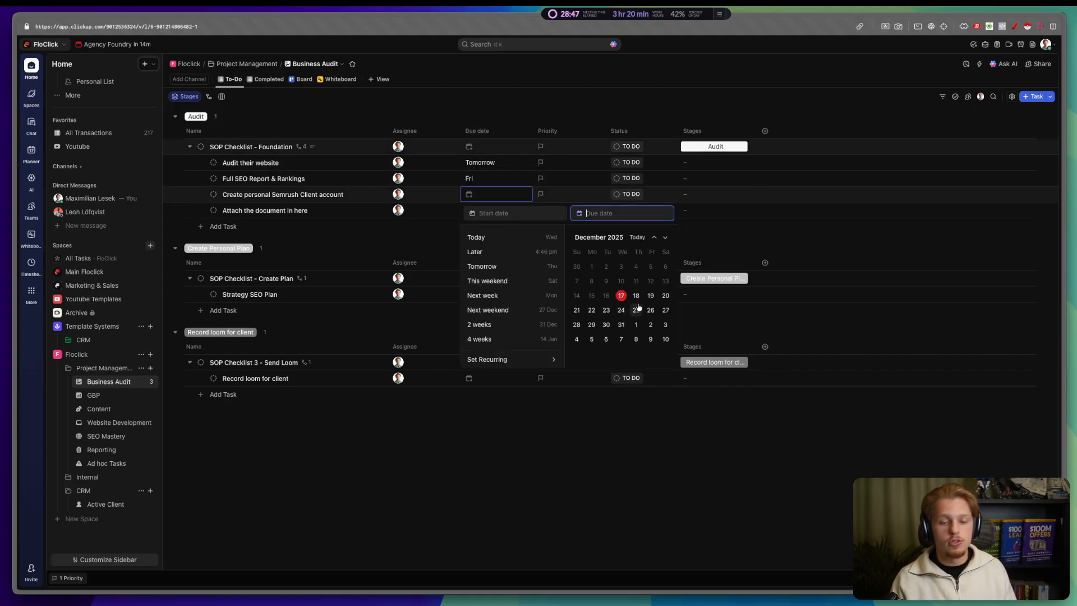
pyautogui.click(650, 295)
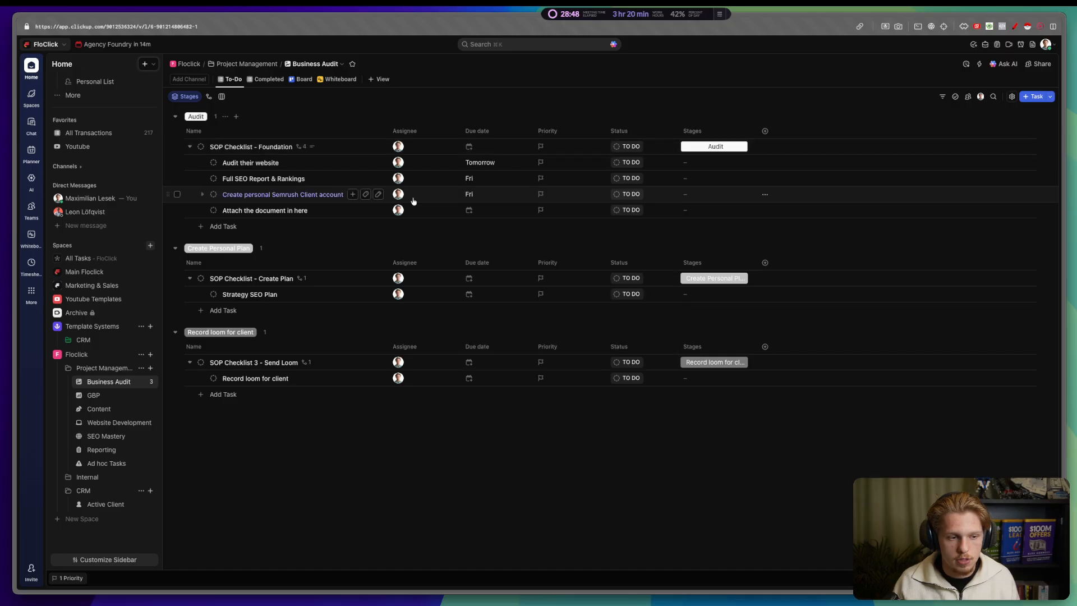
# Step: Clear the due dates of the Foundation subtasks and move "Attach the document in here" under SOP Checklist - Create Plan
pyautogui.click(525, 194)
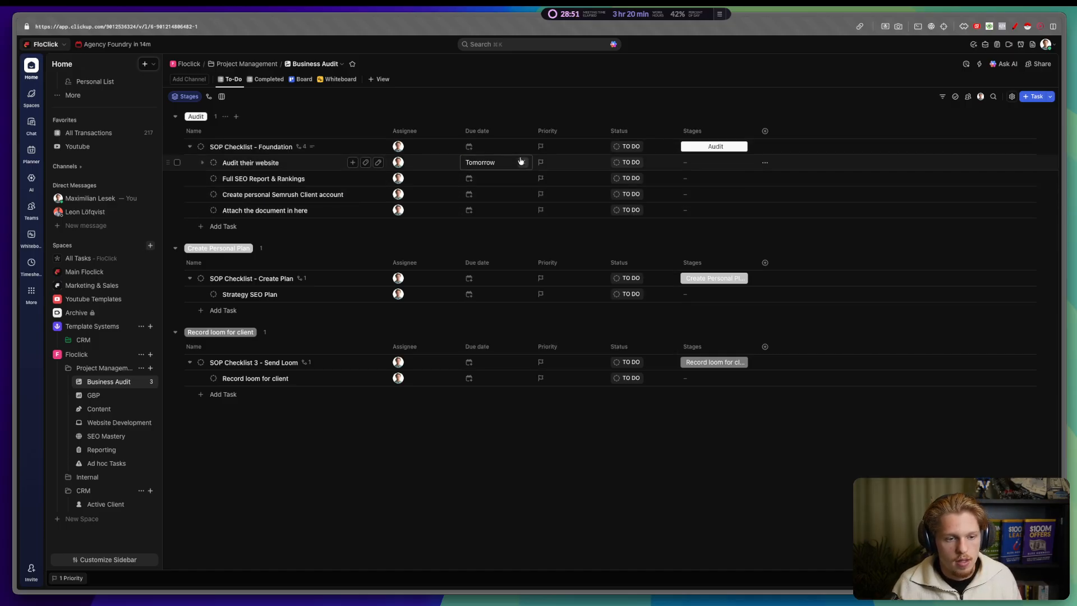
pyautogui.moveTo(252, 210); pyautogui.dragTo(241, 305)
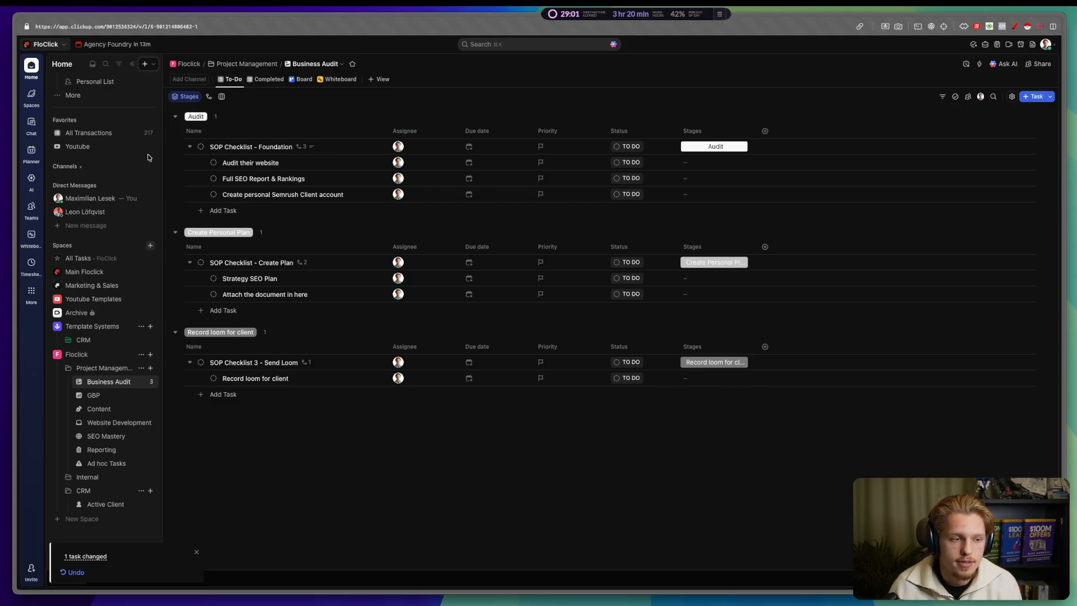
pyautogui.hotkey('ctrl', 'shift', 'a')
pyautogui.moveTo(164, 110); pyautogui.dragTo(171, 358)
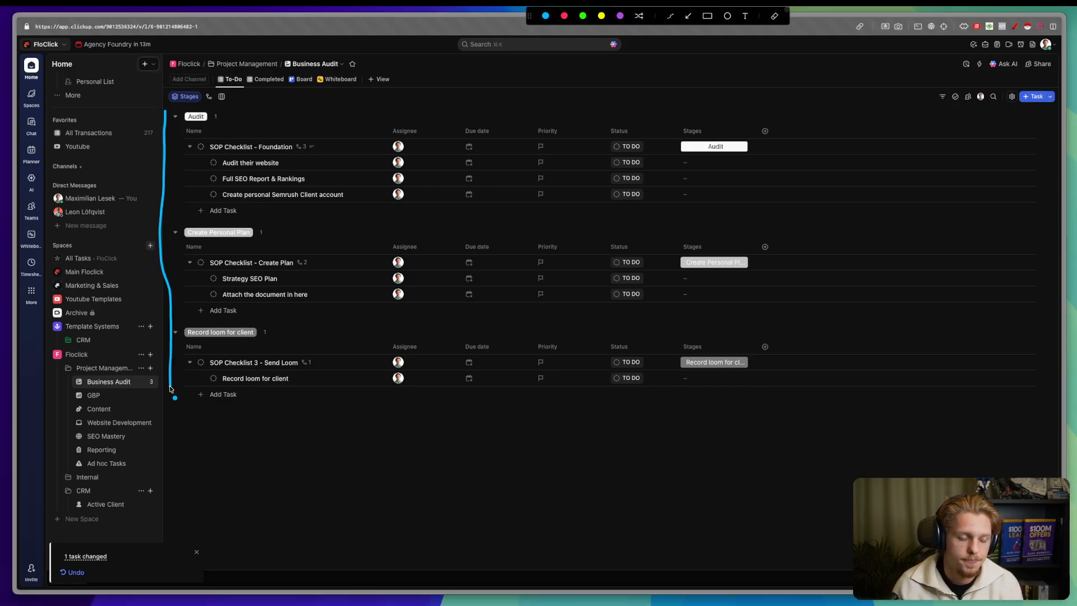
pyautogui.hotkey('ctrl', 'shift', 'a')
# Step: Add a Gantt view to Business Audit with its private setting off, and expand the Foundation and Create Plan checklists in it
pyautogui.click(378, 79)
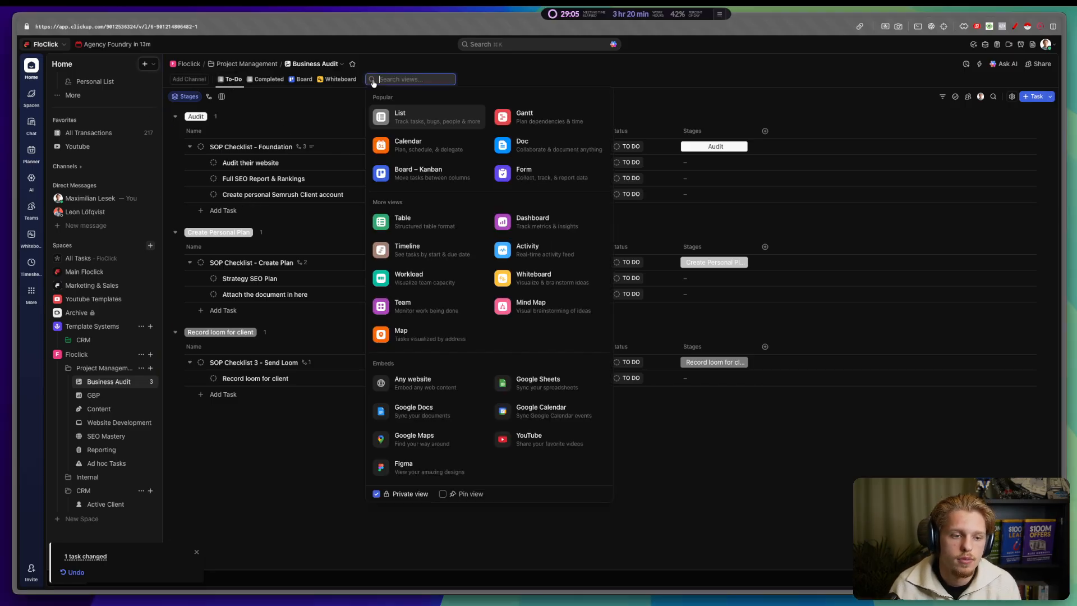
pyautogui.click(529, 118)
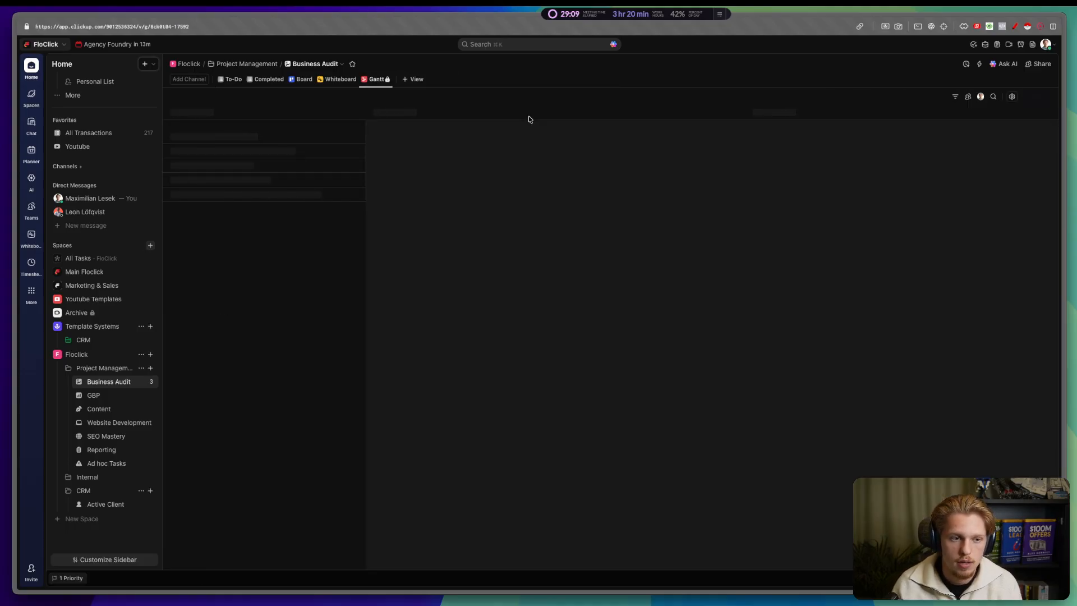
pyautogui.click(376, 79)
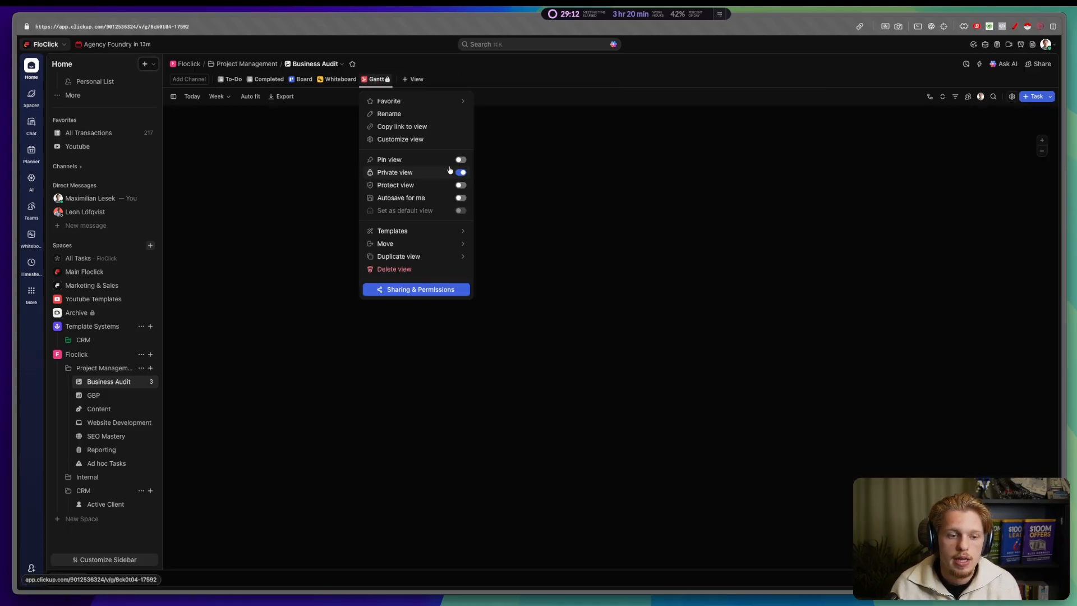
pyautogui.click(460, 172)
pyautogui.click(537, 87)
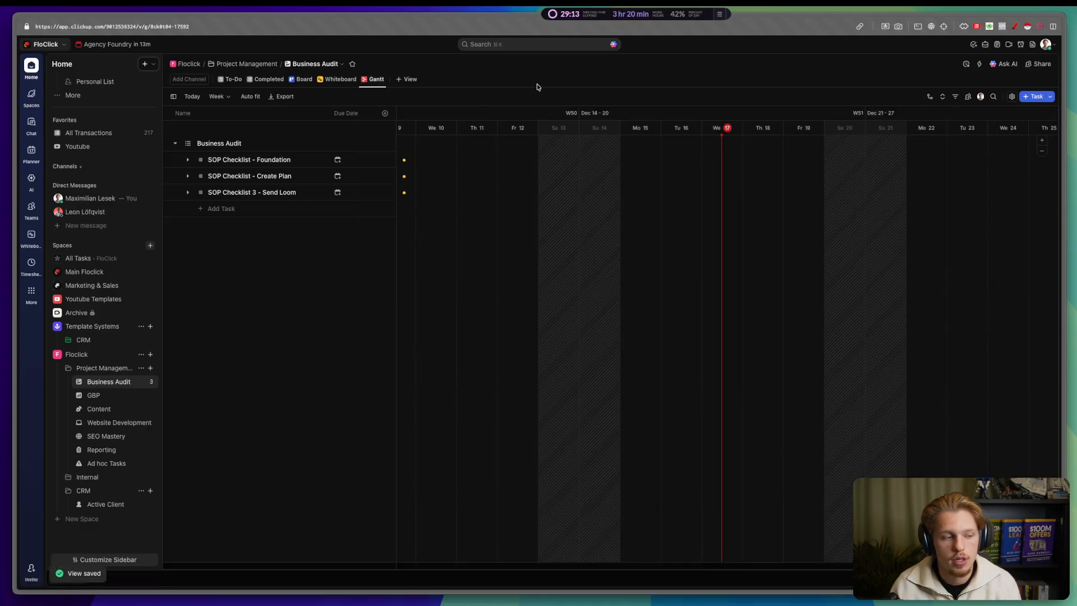
pyautogui.click(188, 160)
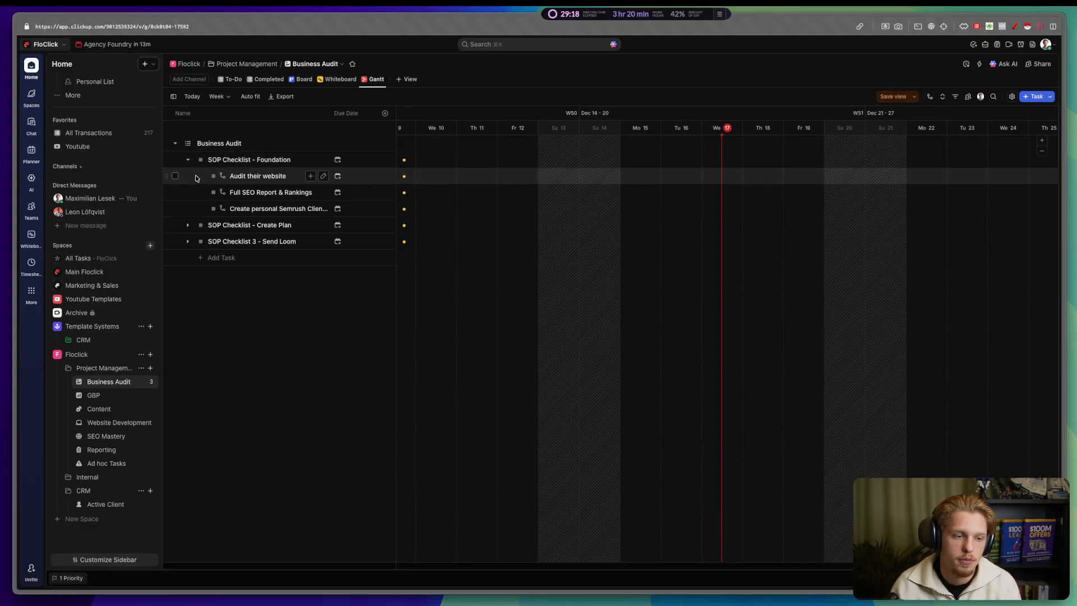
pyautogui.click(188, 226)
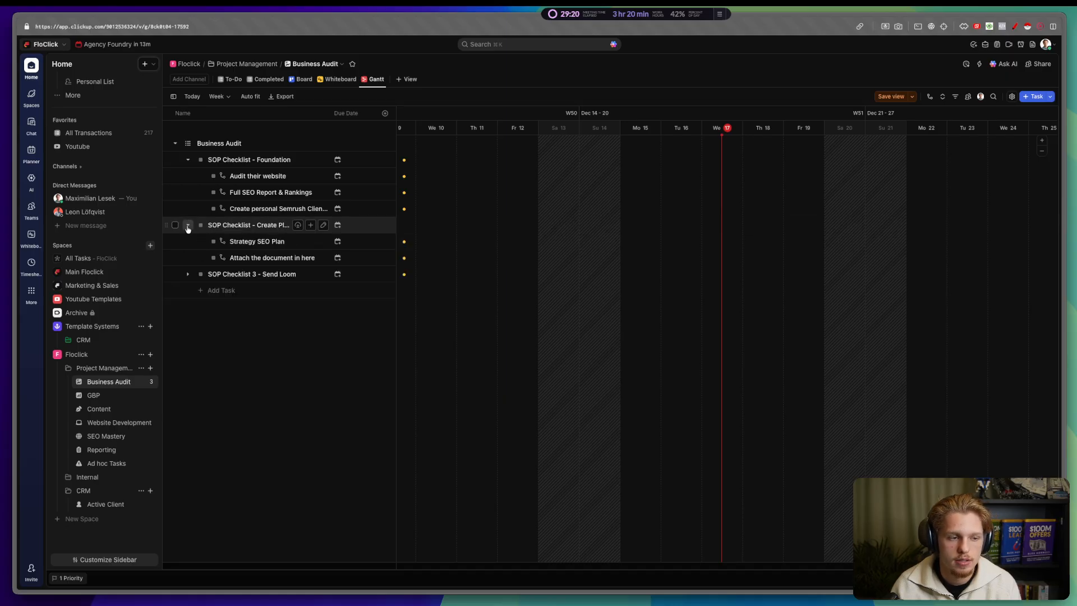
# Step: Set the due date of SOP Checklist - Foundation to December 19, 2025, and extend its Gantt bar to start on December 17
pyautogui.click(229, 79)
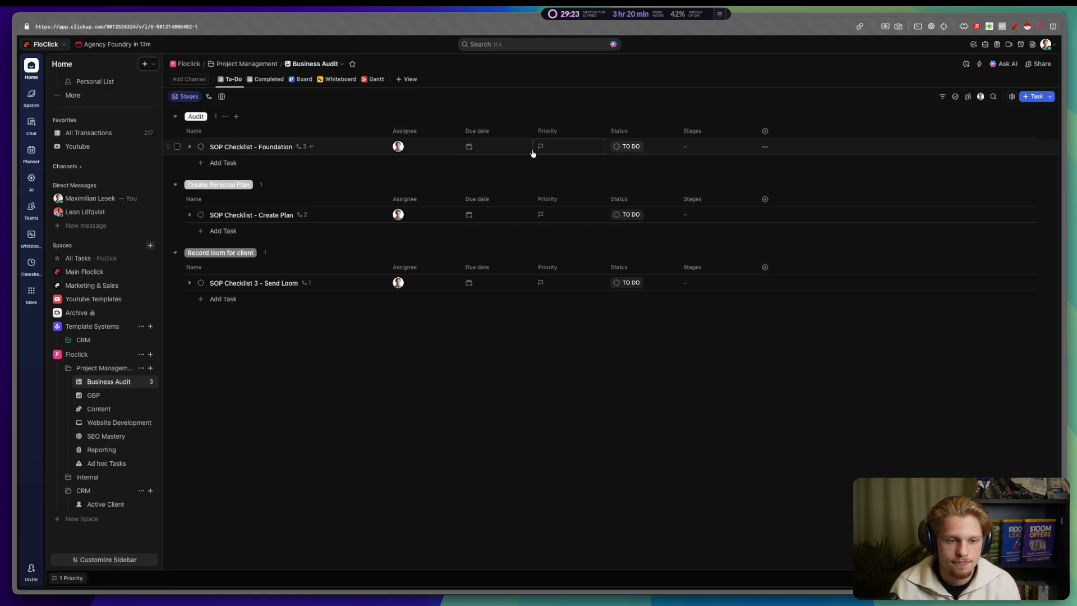
pyautogui.click(500, 149)
pyautogui.click(650, 248)
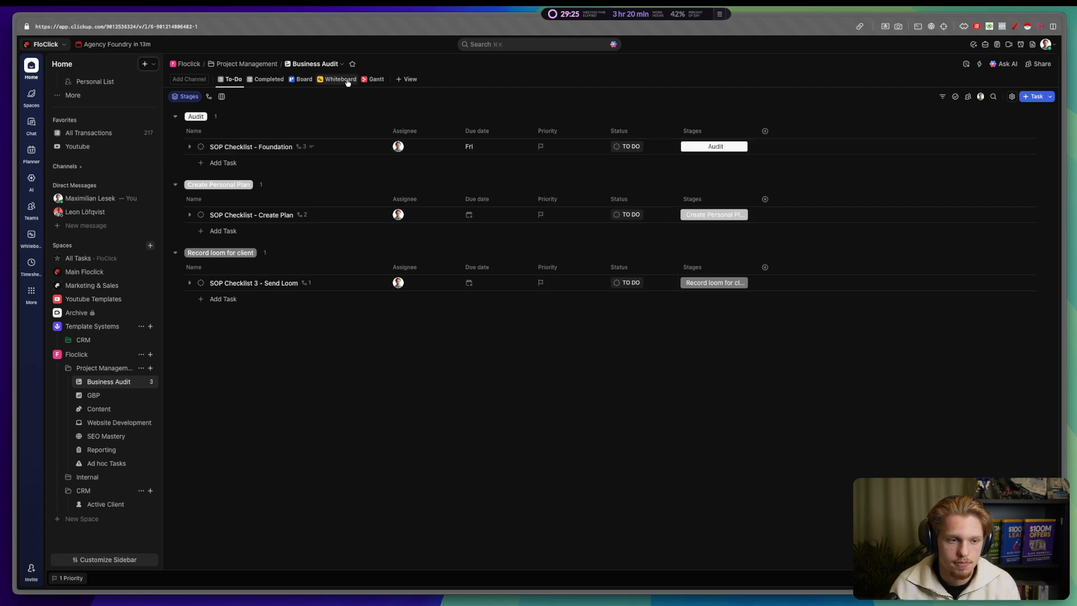
pyautogui.click(372, 79)
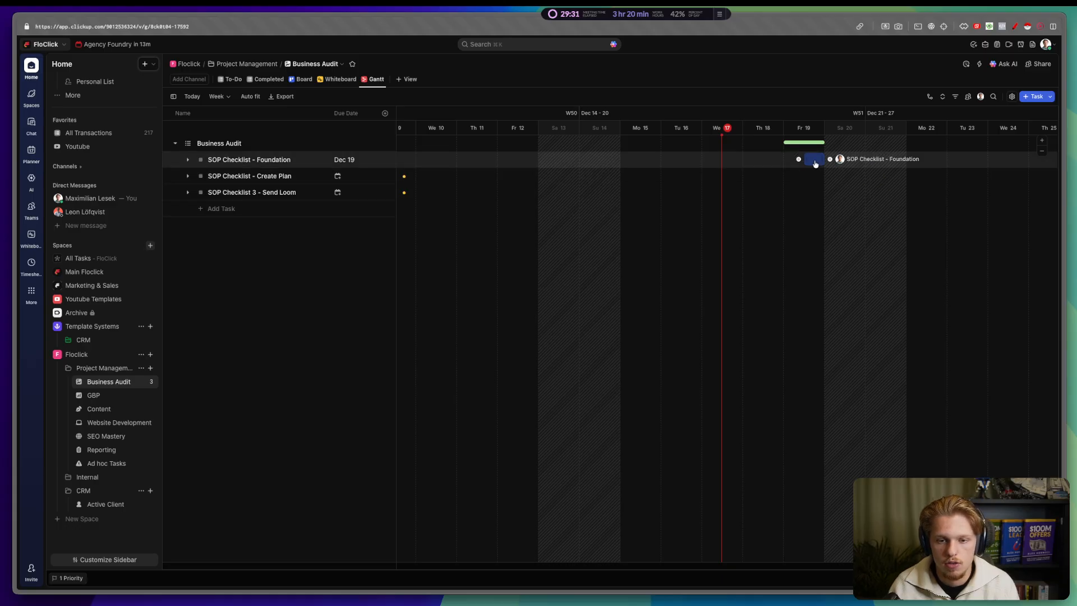
pyautogui.moveTo(772, 163); pyautogui.dragTo(709, 161)
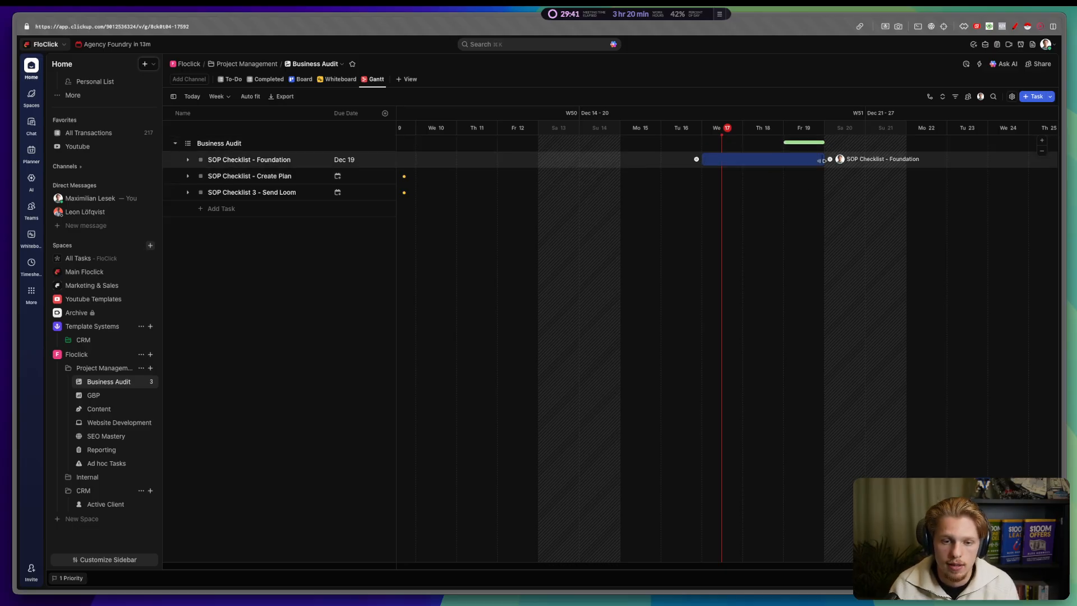
pyautogui.click(227, 78)
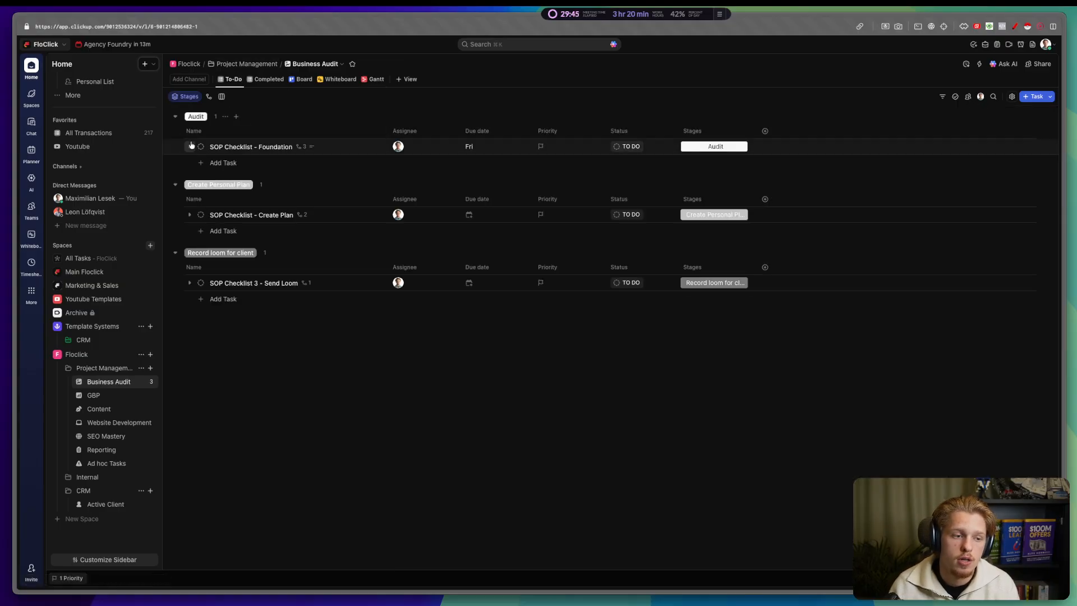
pyautogui.click(190, 146)
pyautogui.click(408, 79)
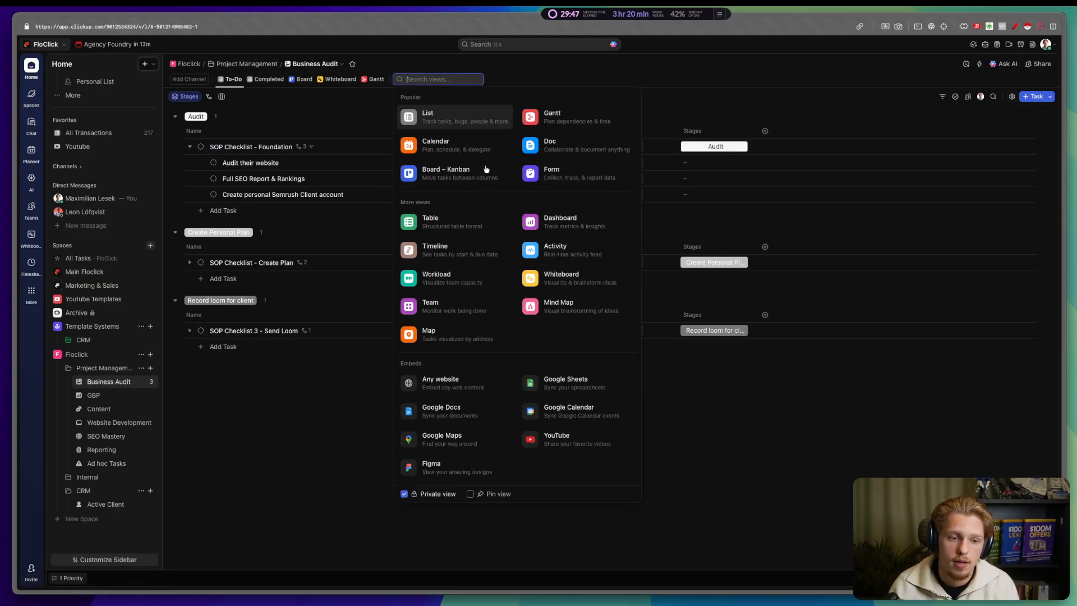
pyautogui.click(456, 173)
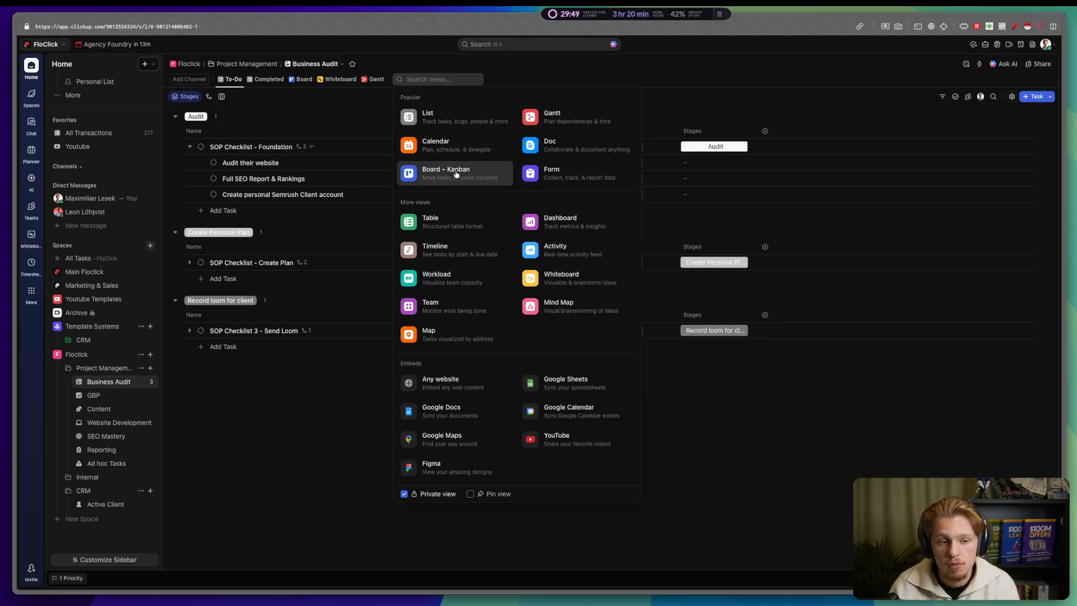
pyautogui.click(456, 174)
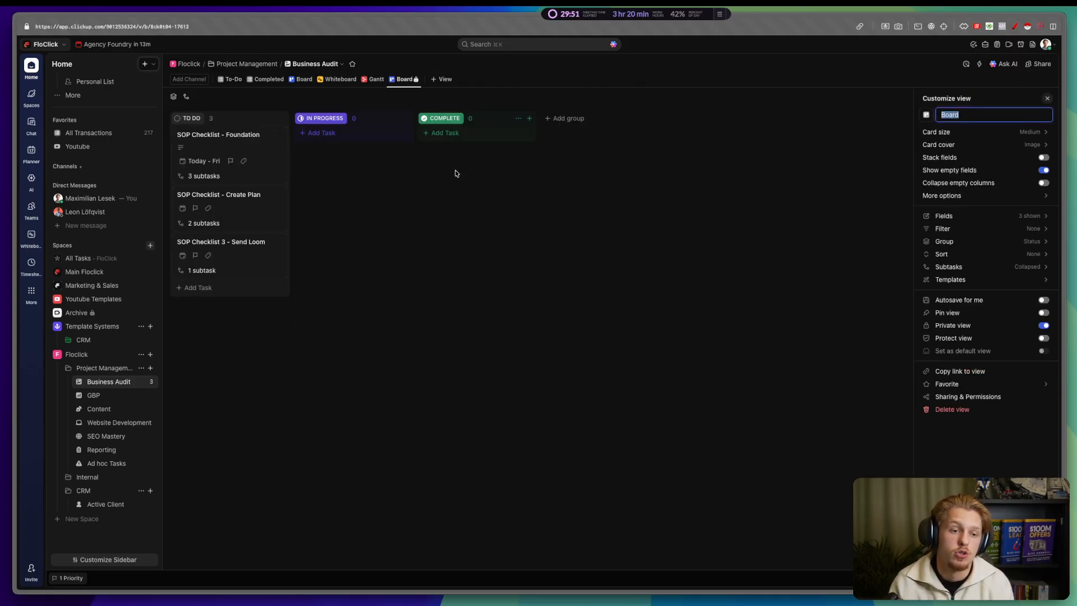
pyautogui.click(303, 79)
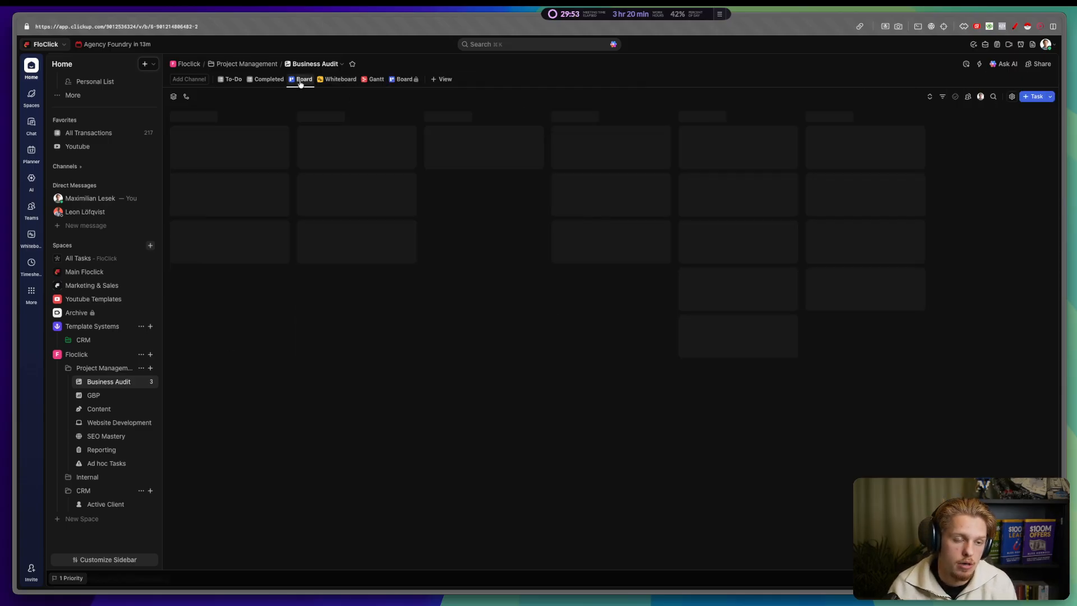
pyautogui.click(411, 79)
pyautogui.click(407, 79)
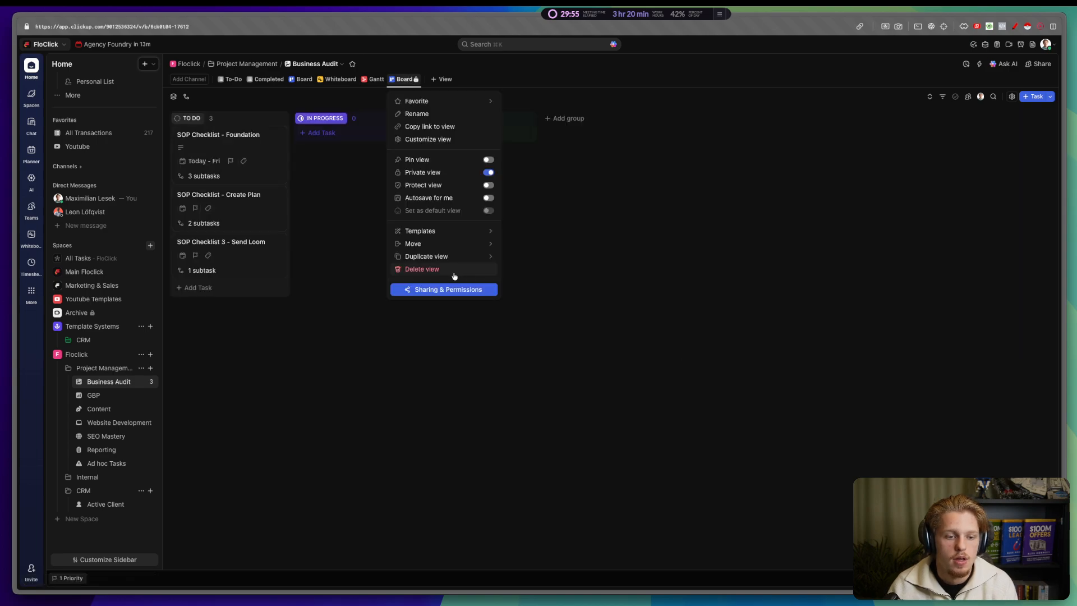
pyautogui.click(422, 269)
# Step: Move the SOP Checklist - Create Plan card to In Progress in the Board view, and check its status in the To-Do view
pyautogui.click(303, 79)
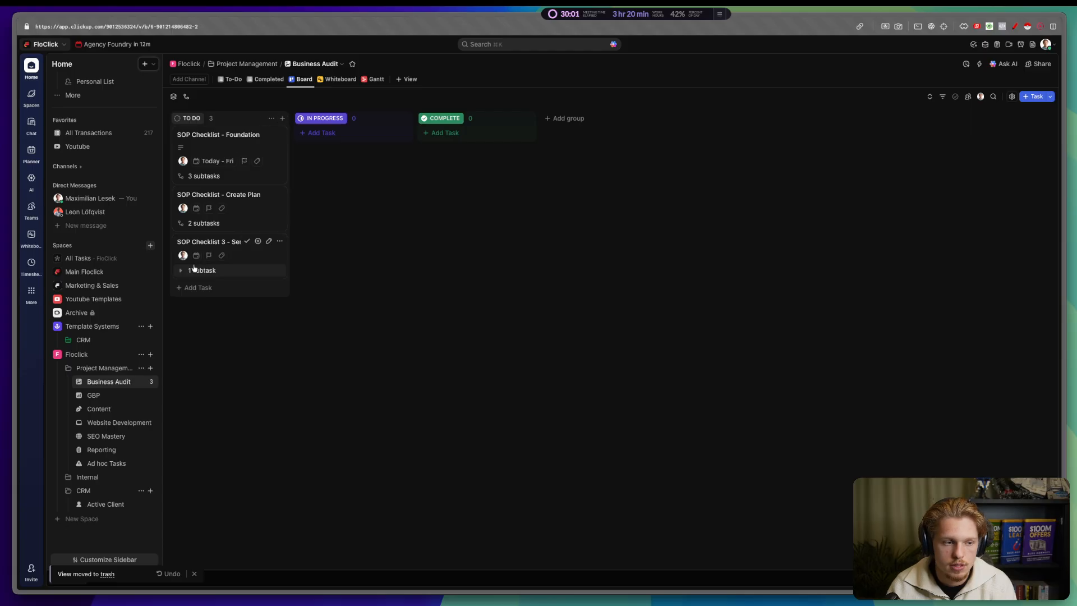
pyautogui.moveTo(194, 267); pyautogui.dragTo(236, 271)
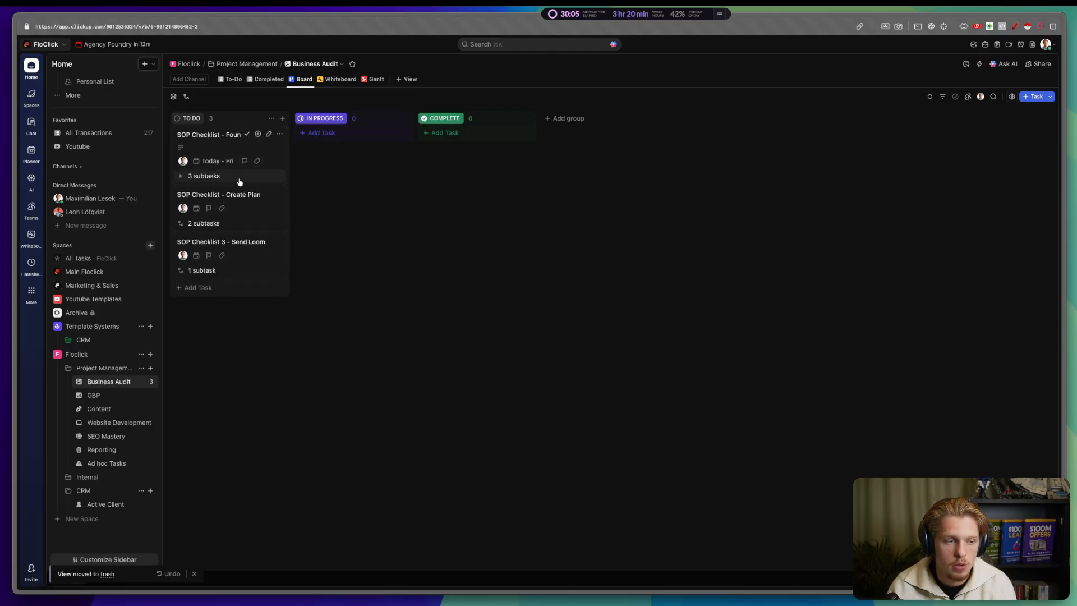
pyautogui.moveTo(264, 205); pyautogui.dragTo(342, 143)
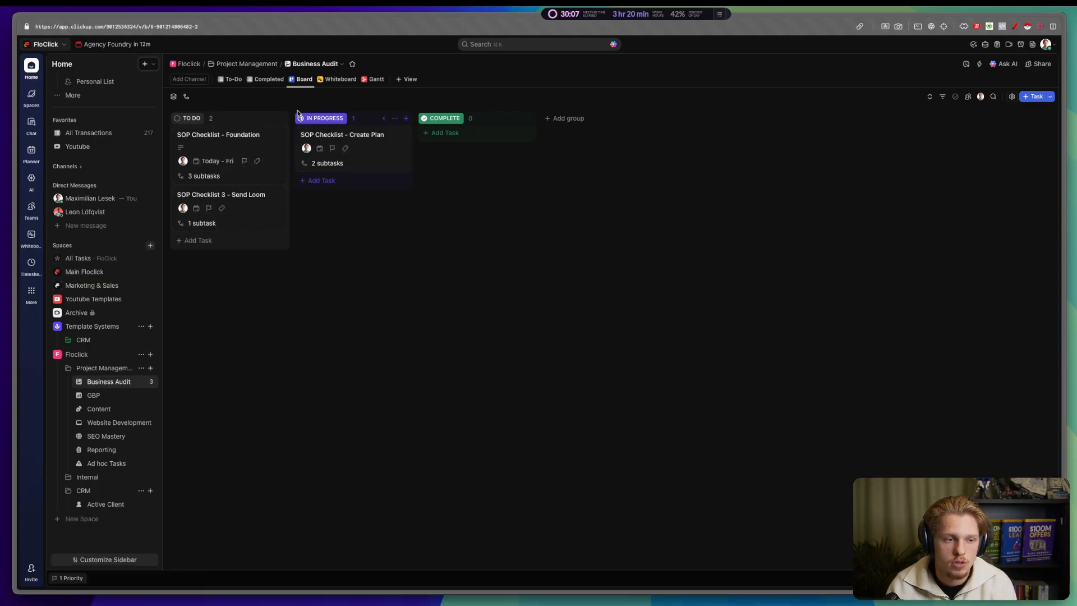
pyautogui.click(238, 82)
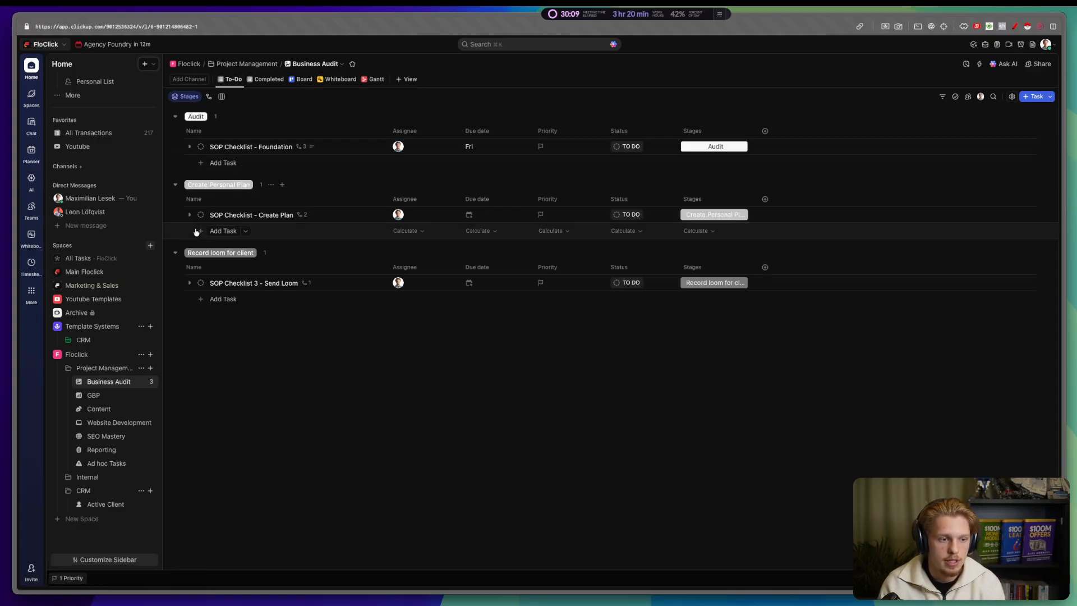
pyautogui.click(189, 214)
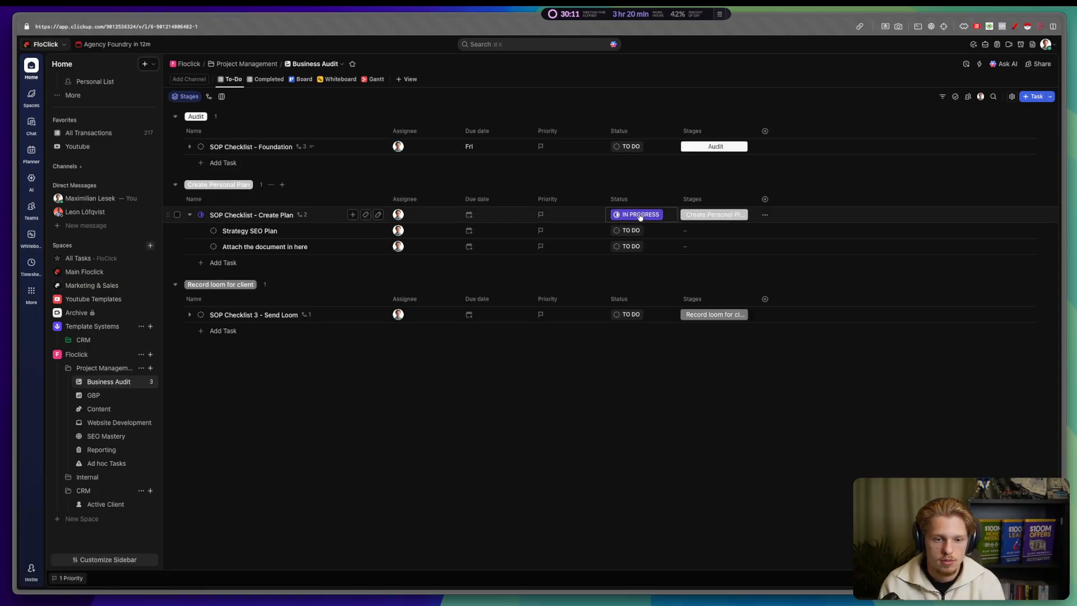
# Step: Expand the Create Plan card's subtasks in the Board view and examine the details of the "Strategy SEO Plan" subtask
pyautogui.click(301, 79)
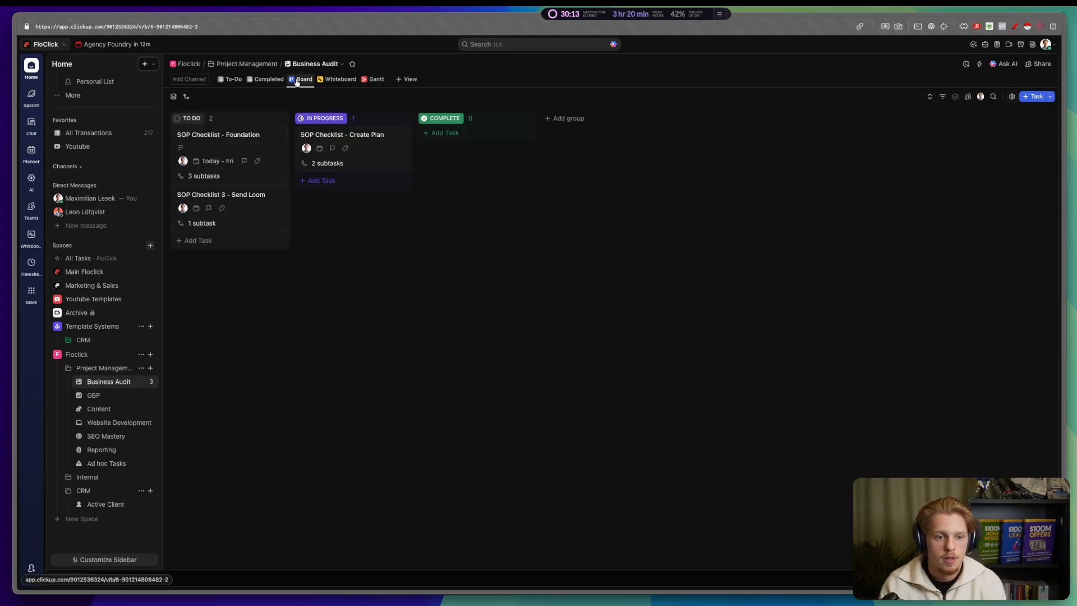
pyautogui.click(327, 163)
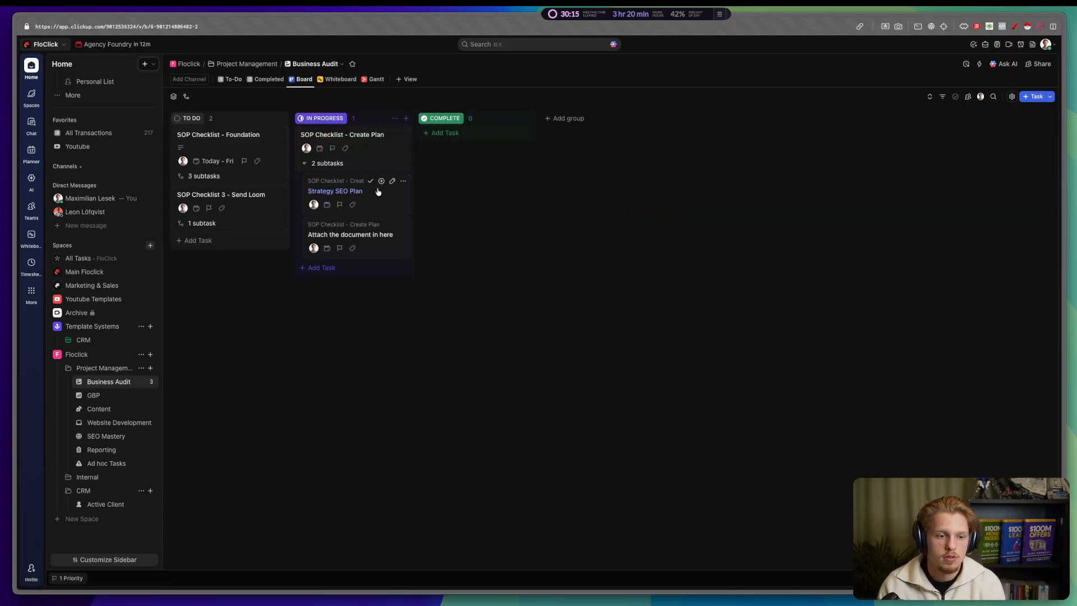
pyautogui.click(407, 187)
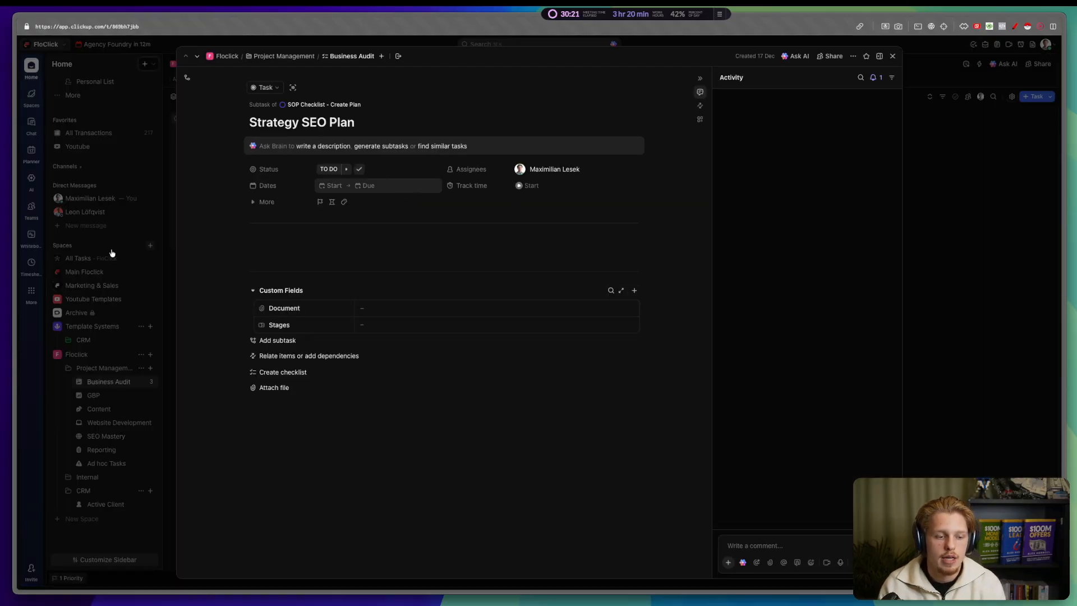
pyautogui.press('Escape')
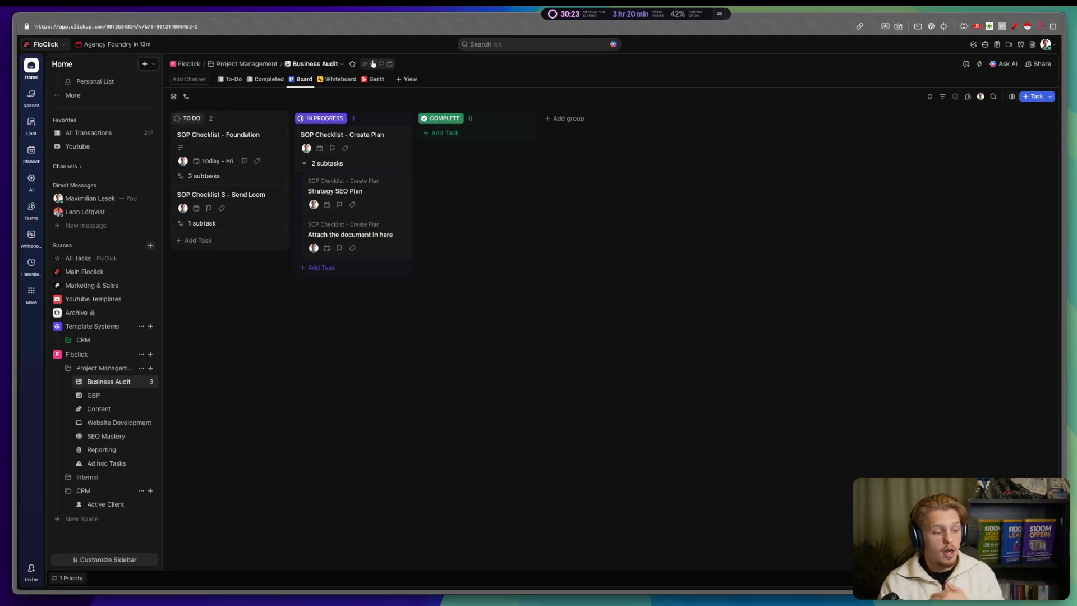
pyautogui.rightClick(299, 79)
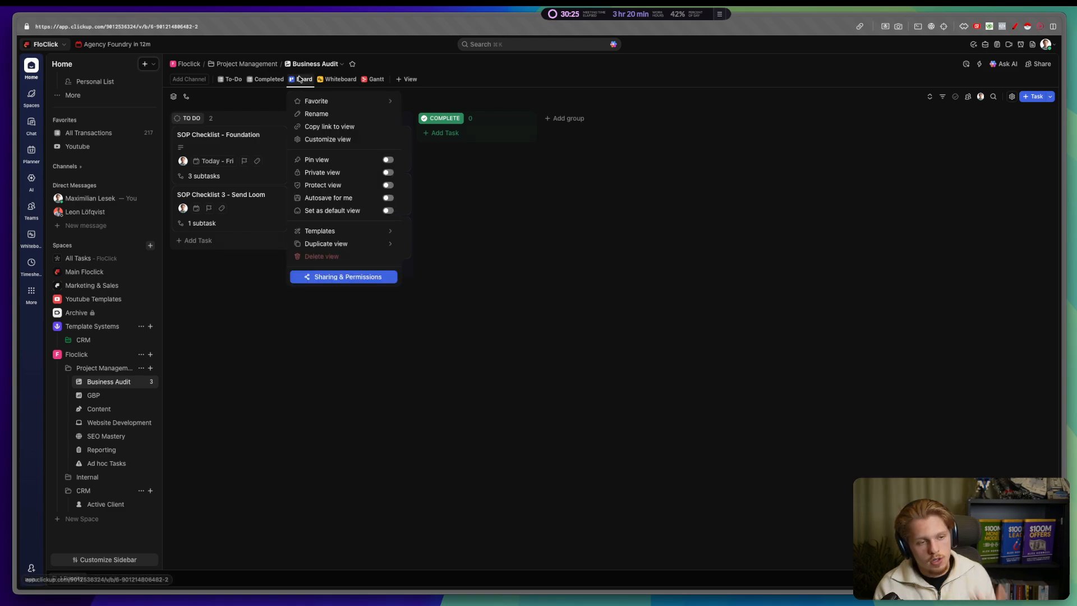
pyautogui.press('Escape')
# Step: Return to the To-Do view and delete the Gantt view from Business Audit
pyautogui.click(229, 79)
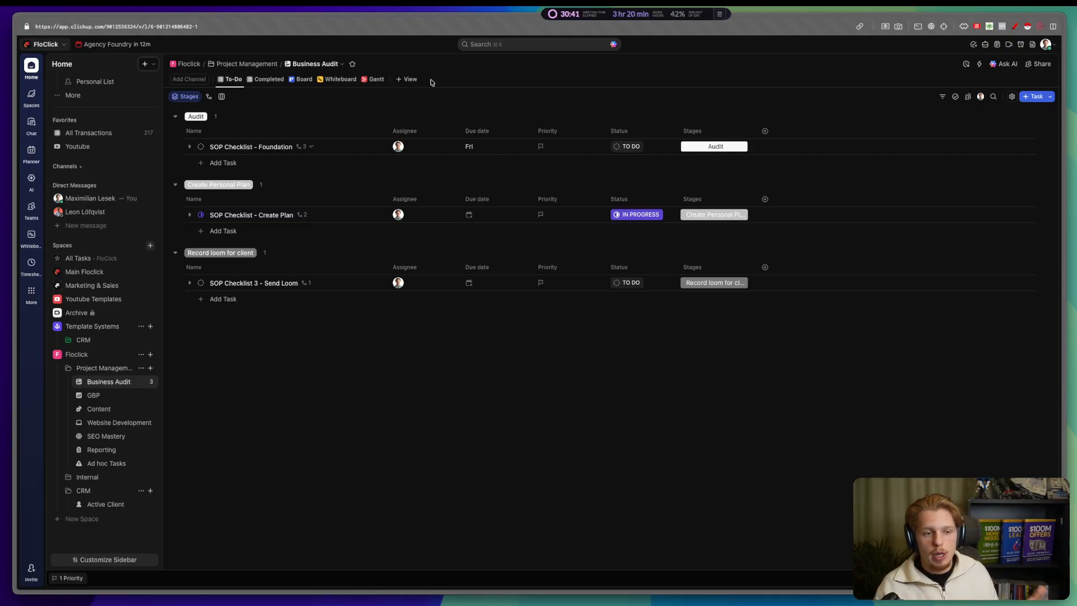
pyautogui.click(387, 81)
pyautogui.click(429, 270)
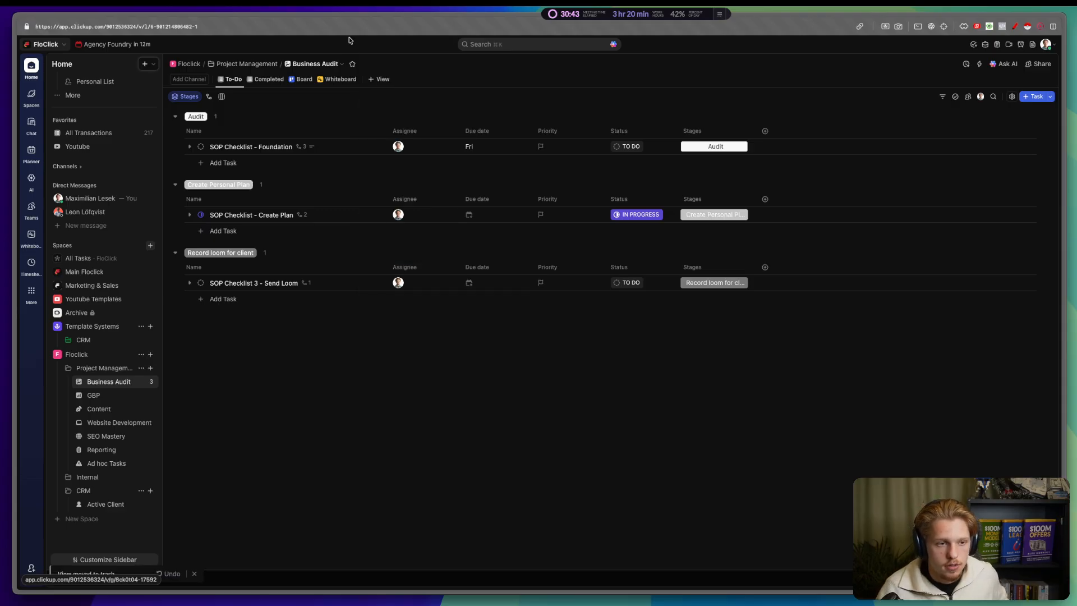
# Step: Add a Doc view to Business Audit
pyautogui.click(379, 79)
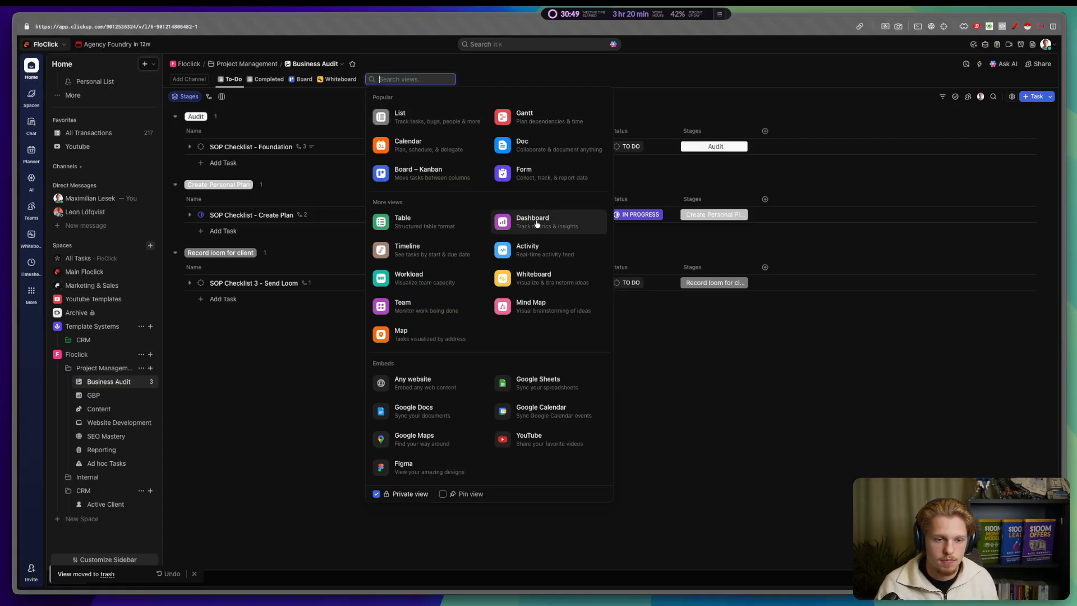
pyautogui.click(574, 142)
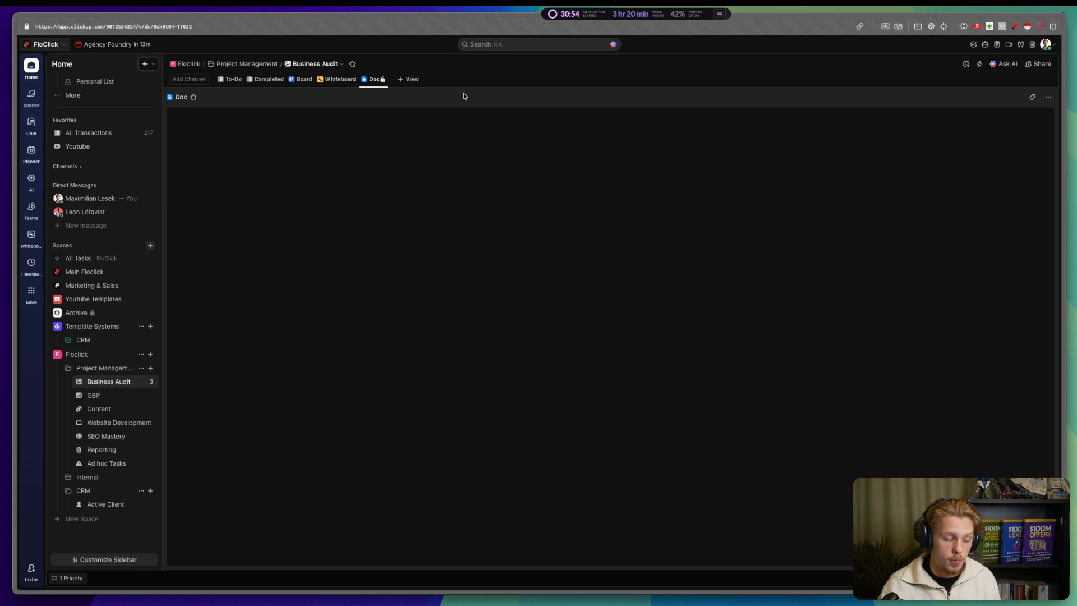
# Step: Delete the Doc view from Business Audit and add a Calendar view in its place
pyautogui.click(373, 80)
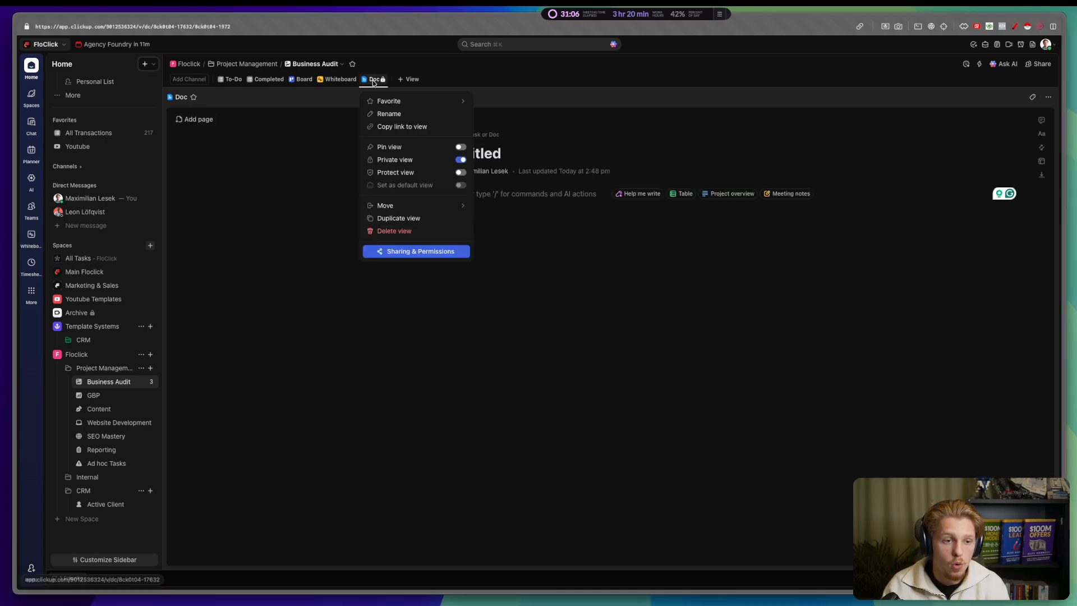
pyautogui.click(399, 231)
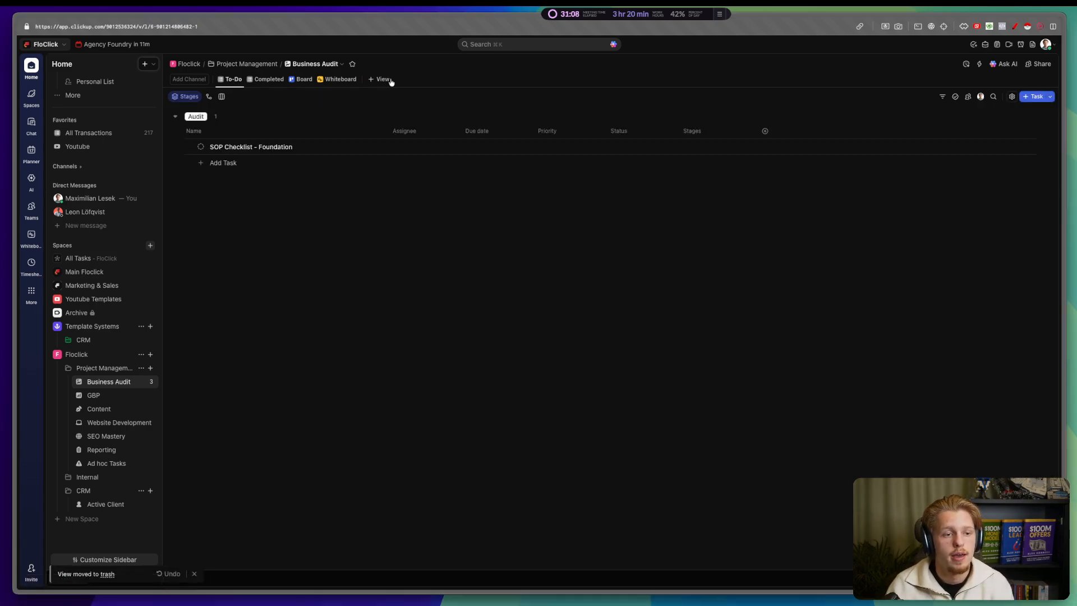
pyautogui.click(390, 82)
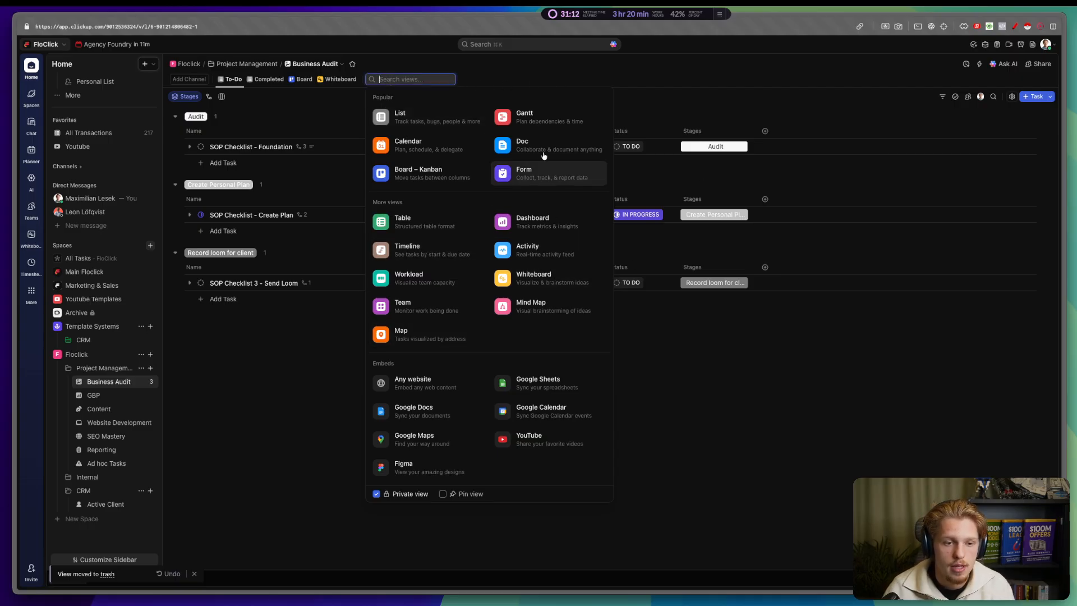
pyautogui.click(454, 142)
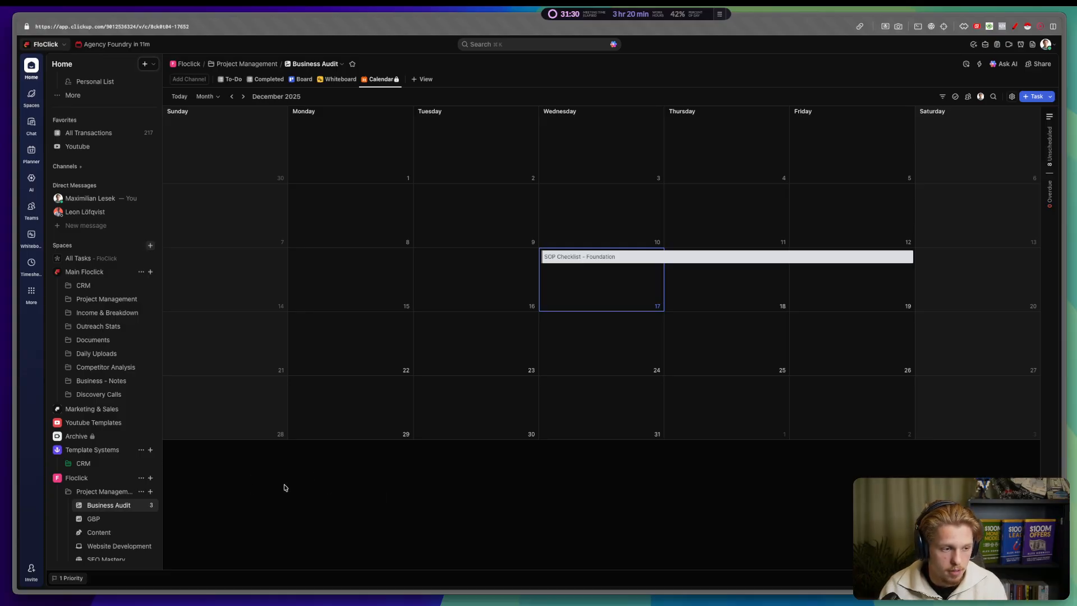
# Step: Underline the folders of the Main Floclick space with freehand screen annotations, clear the marks, and collapse the space
pyautogui.hotkey('ctrl', 'alt', 'a')
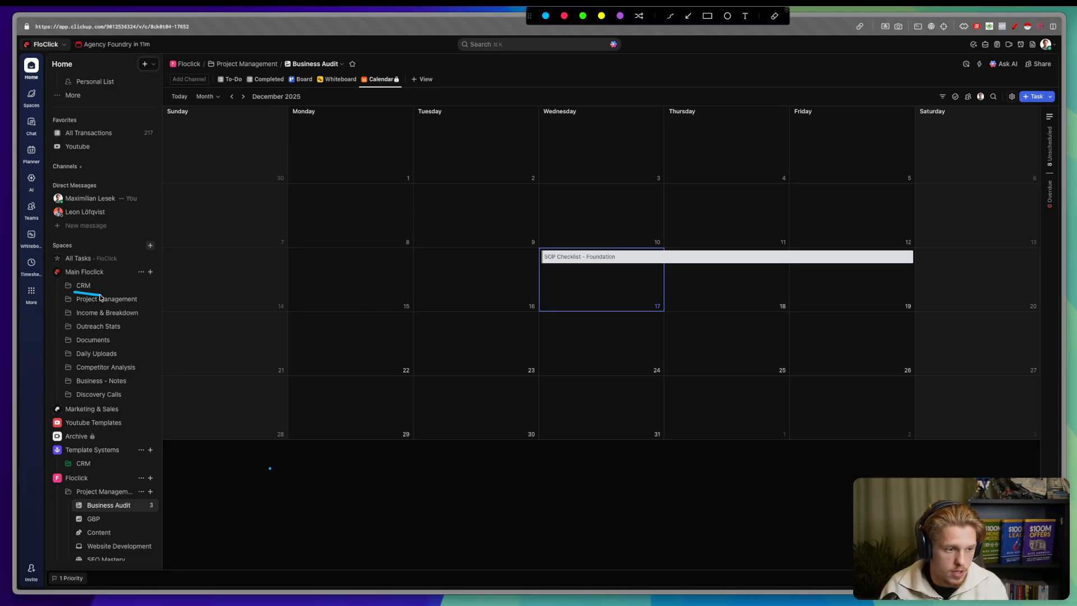
pyautogui.moveTo(77, 305)
pyautogui.mouseDown()
pyautogui.moveTo(128, 303)
pyautogui.moveTo(102, 345)
pyautogui.moveTo(158, 373)
pyautogui.mouseUp()
pyautogui.moveTo(73, 387)
pyautogui.mouseDown()
pyautogui.moveTo(112, 387)
pyautogui.moveTo(120, 402)
pyautogui.mouseUp()
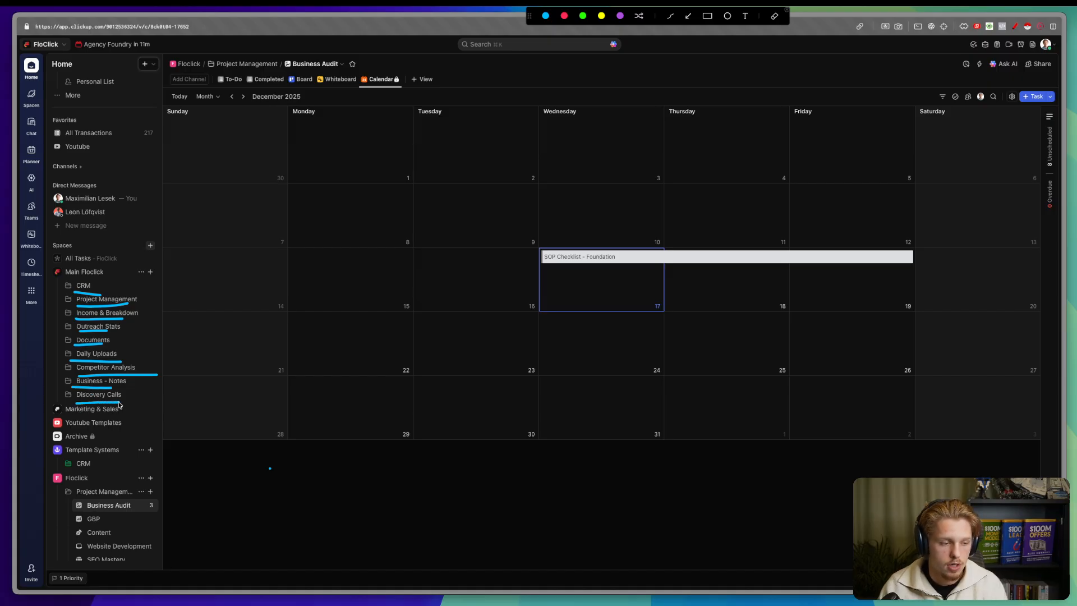
pyautogui.moveTo(66, 430)
pyautogui.mouseDown()
pyautogui.moveTo(72, 445)
pyautogui.moveTo(69, 429)
pyautogui.mouseUp()
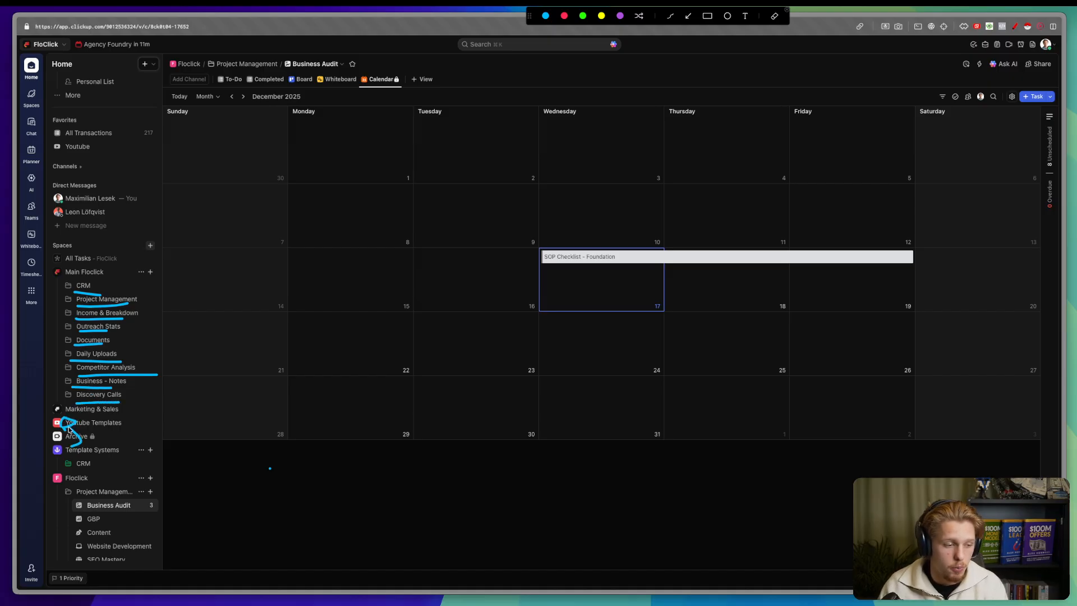
pyautogui.press('Escape')
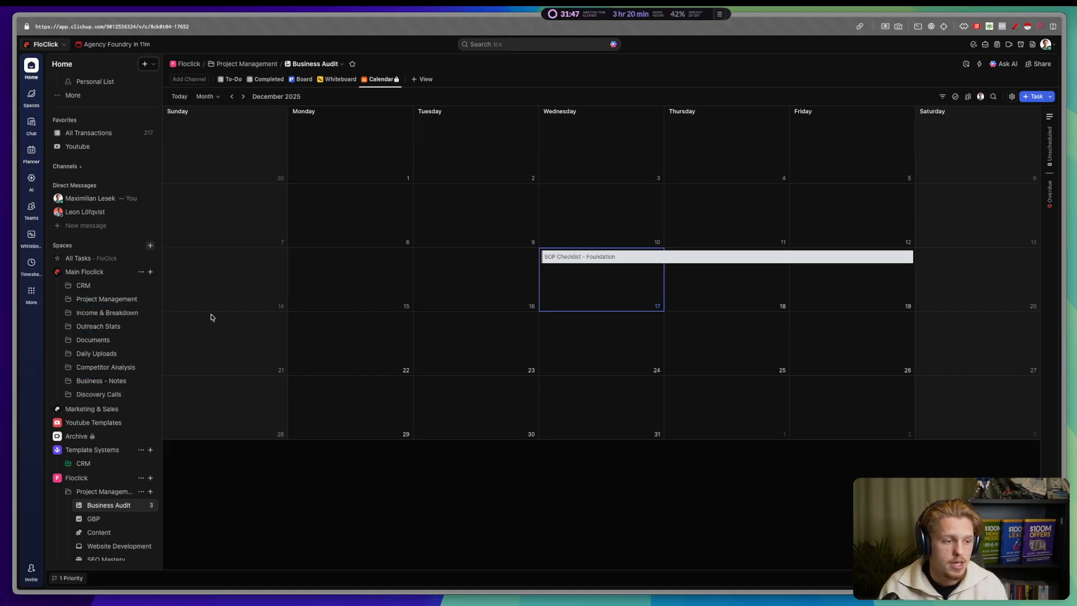
pyautogui.click(57, 271)
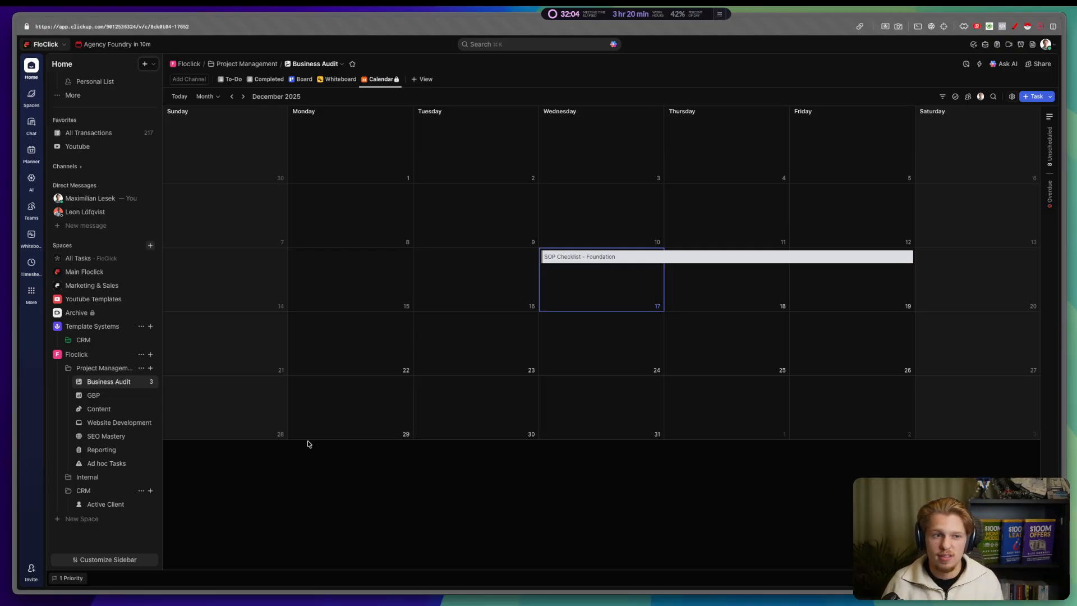
# Step: Turn off the private setting of the Business Audit Calendar view
pyautogui.click(229, 81)
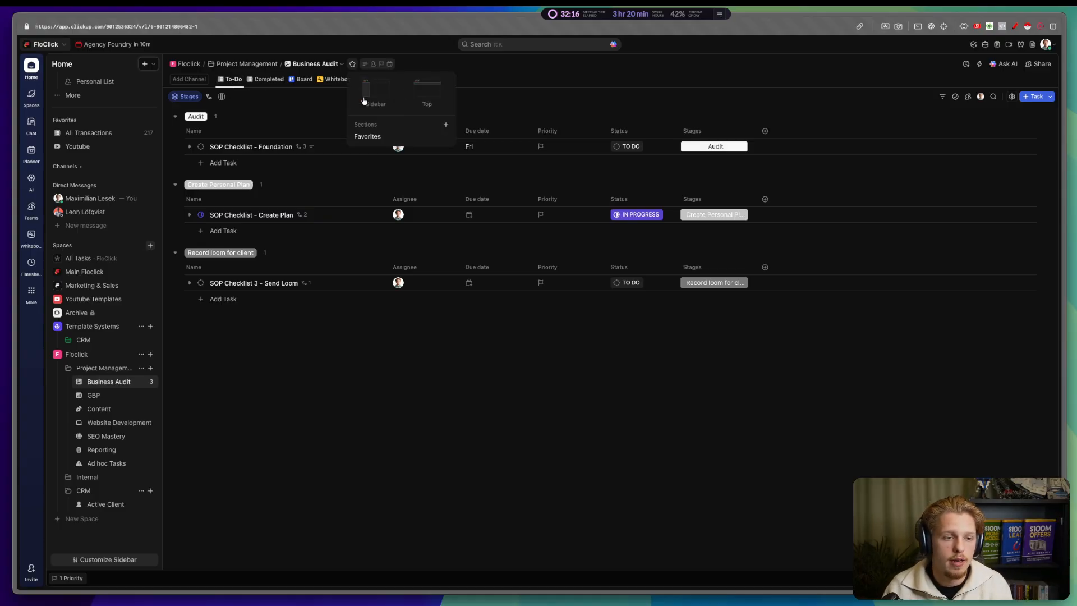
pyautogui.click(385, 79)
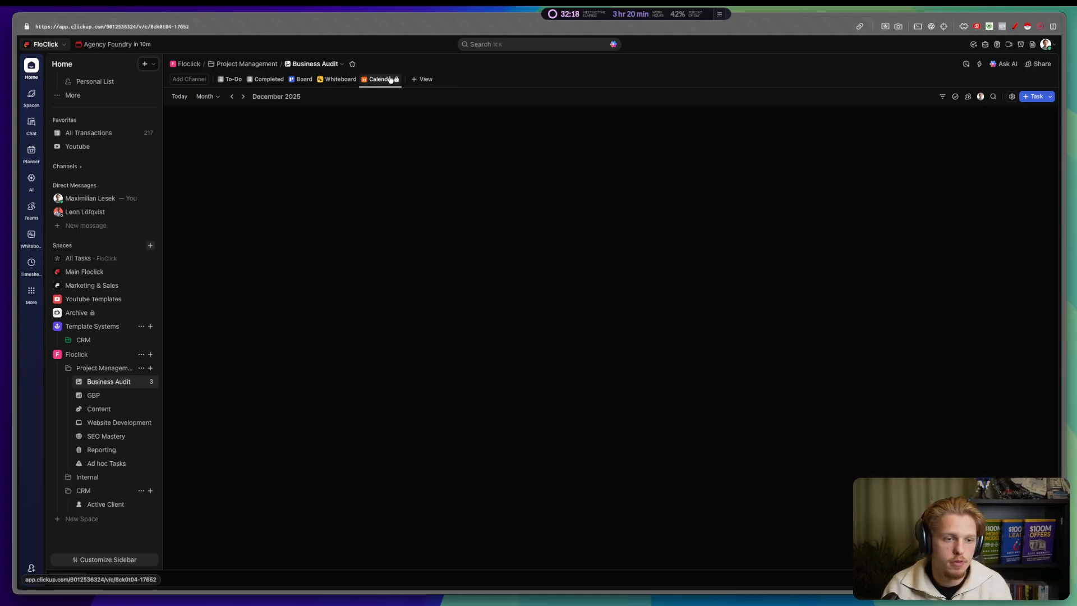
pyautogui.click(395, 81)
pyautogui.click(461, 172)
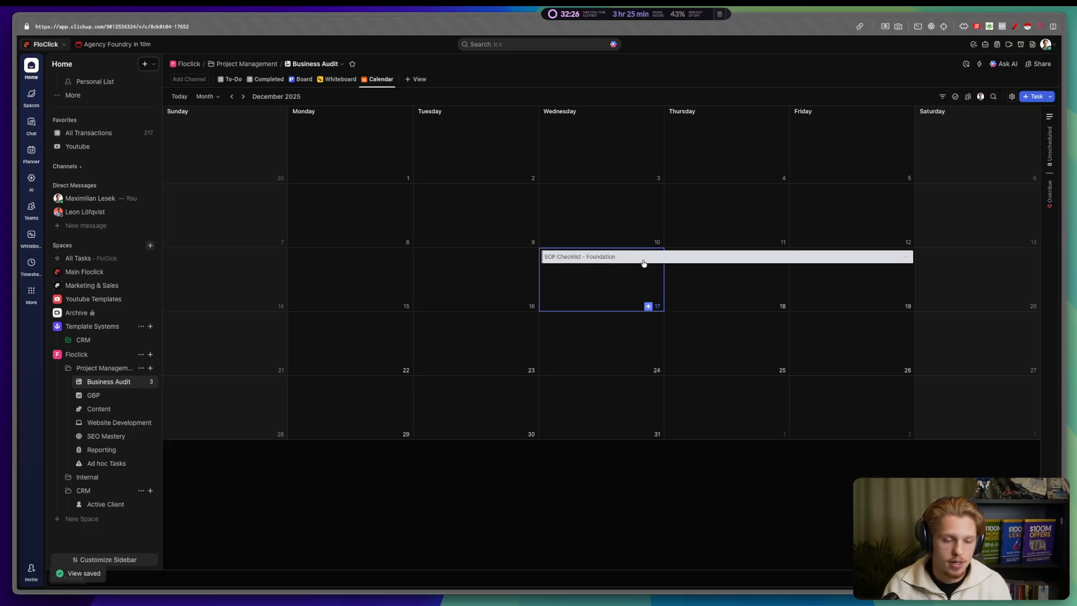
# Step: Set the "Audit their website" subtask of SOP Checklist - Foundation to Complete in the To-Do view, and show closed subtasks in the parent task's details
pyautogui.click(226, 80)
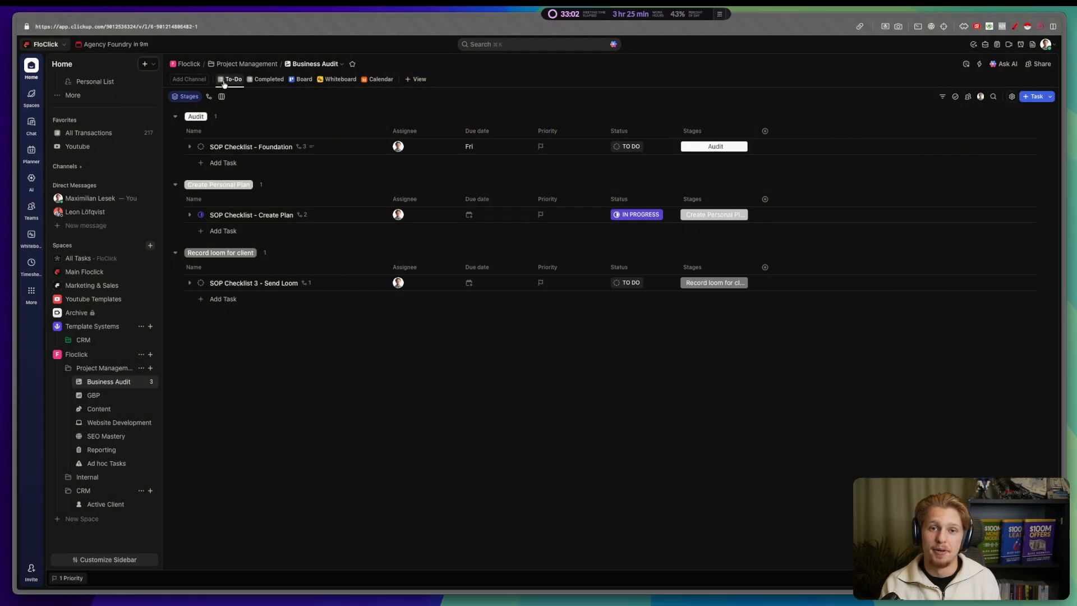
pyautogui.click(189, 146)
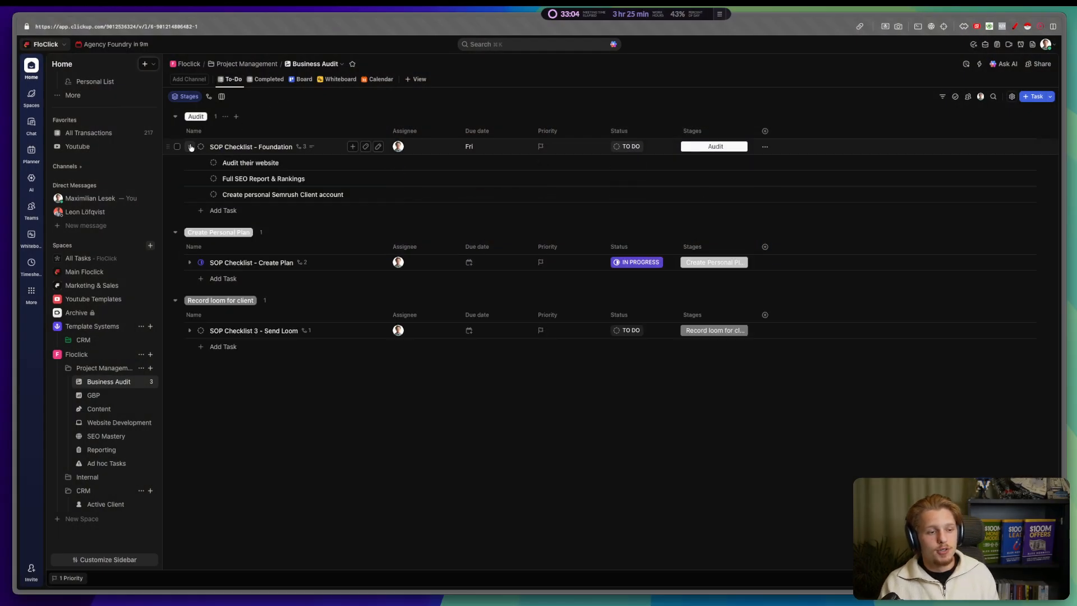
pyautogui.click(213, 163)
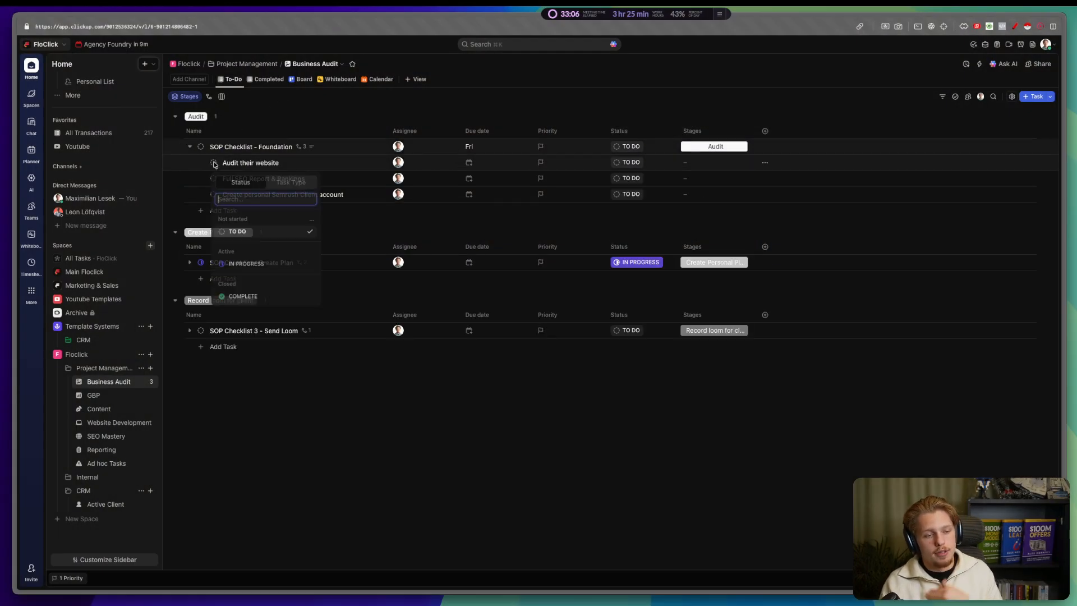
pyautogui.click(262, 298)
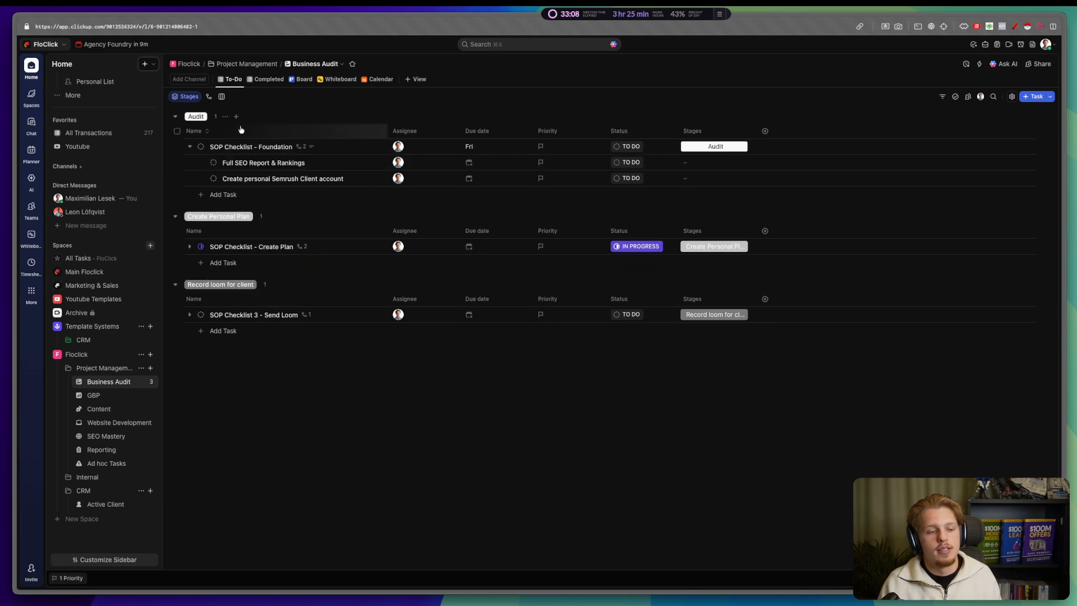
pyautogui.click(241, 146)
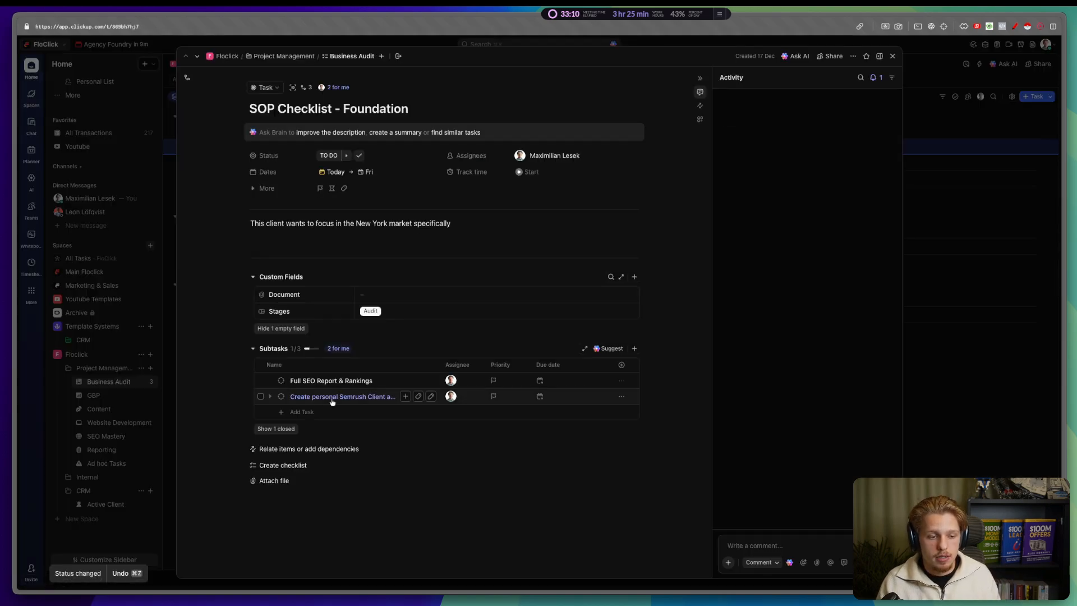
pyautogui.click(275, 429)
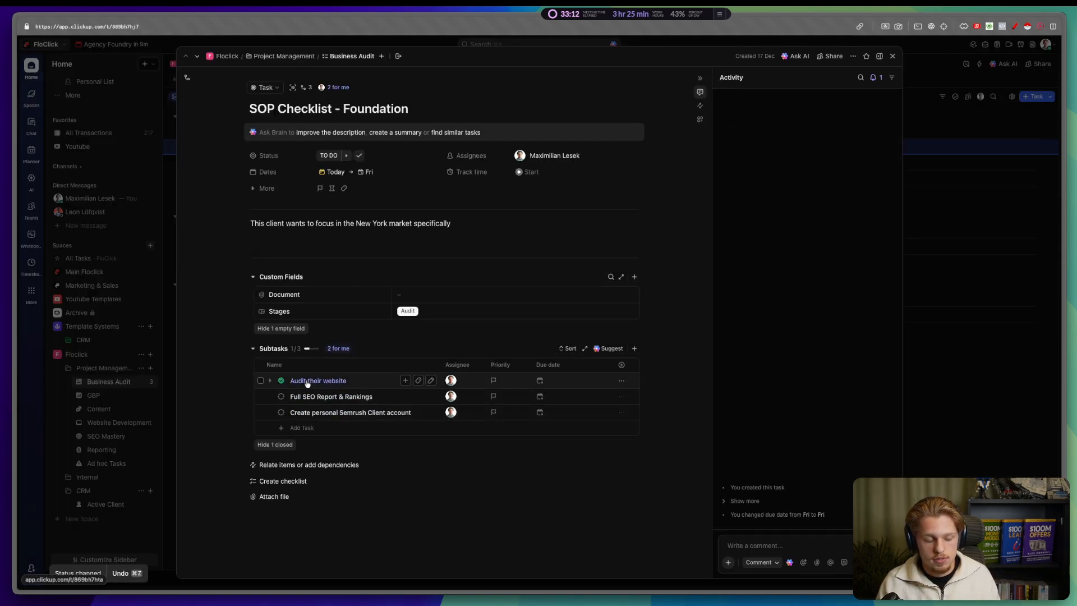
# Step: Post a comment mentioning the assignee: "I've not created the audit", with "here's the google document/clickup doc: (link)" on a new line
pyautogui.click(780, 541)
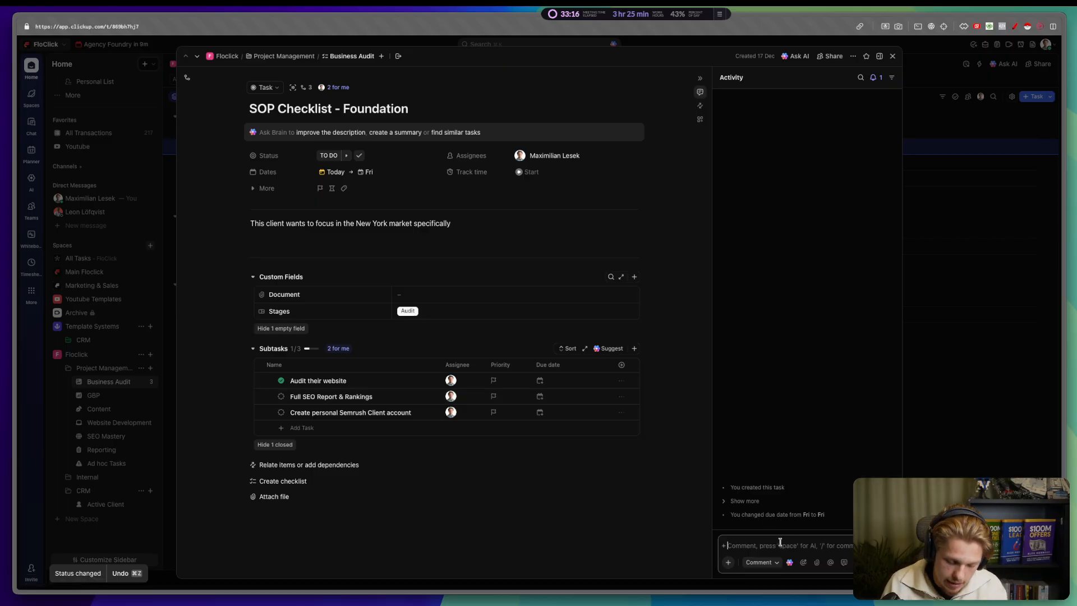
pyautogui.write('2')
pyautogui.press('BackSpace')
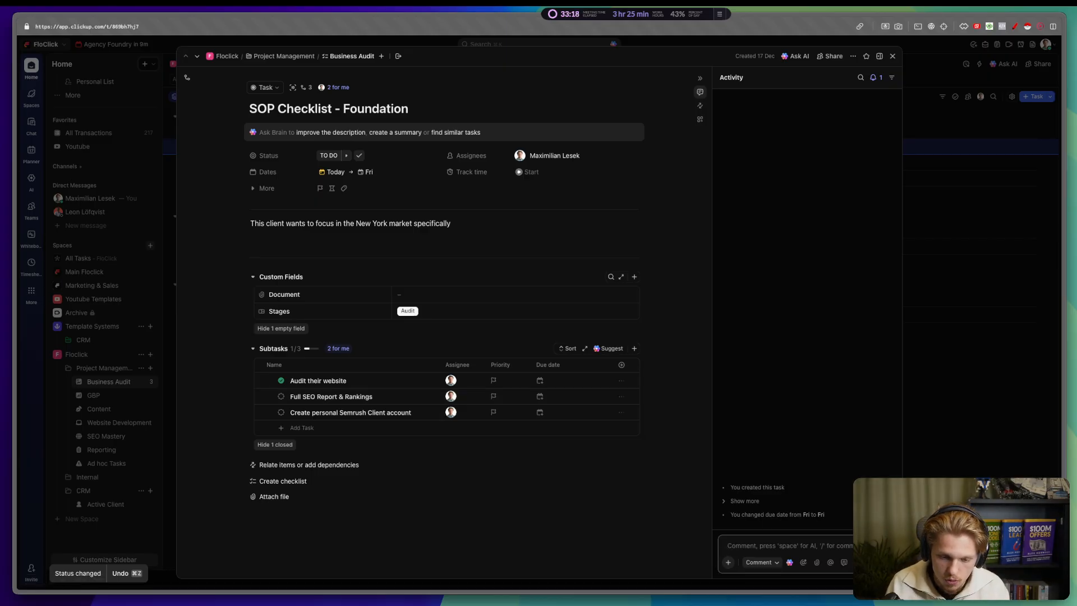
pyautogui.write('@')
pyautogui.click(838, 481)
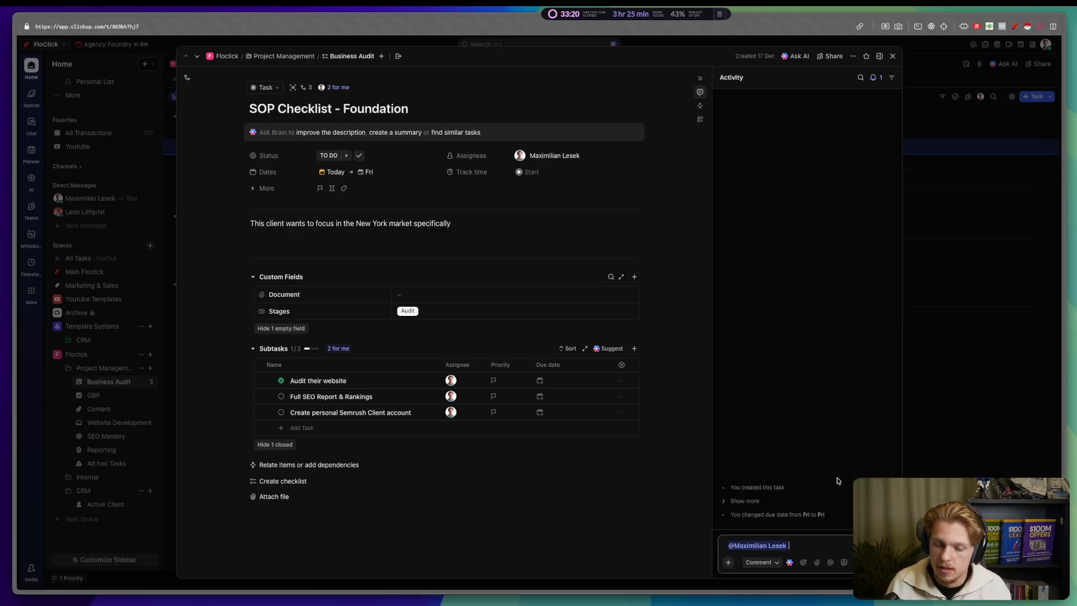
pyautogui.write("I've")
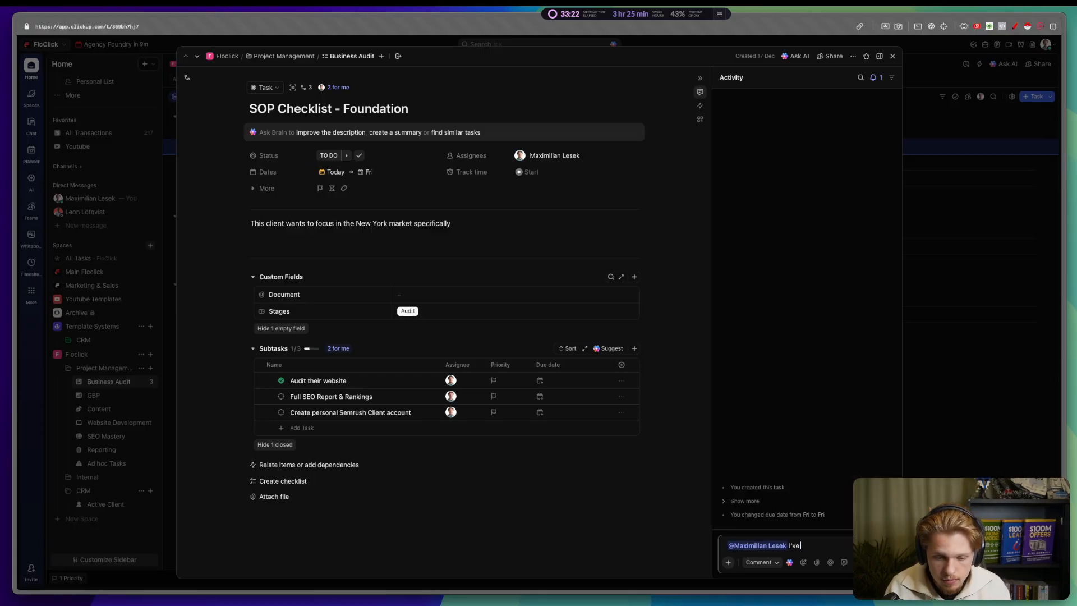
pyautogui.write(' not crear')
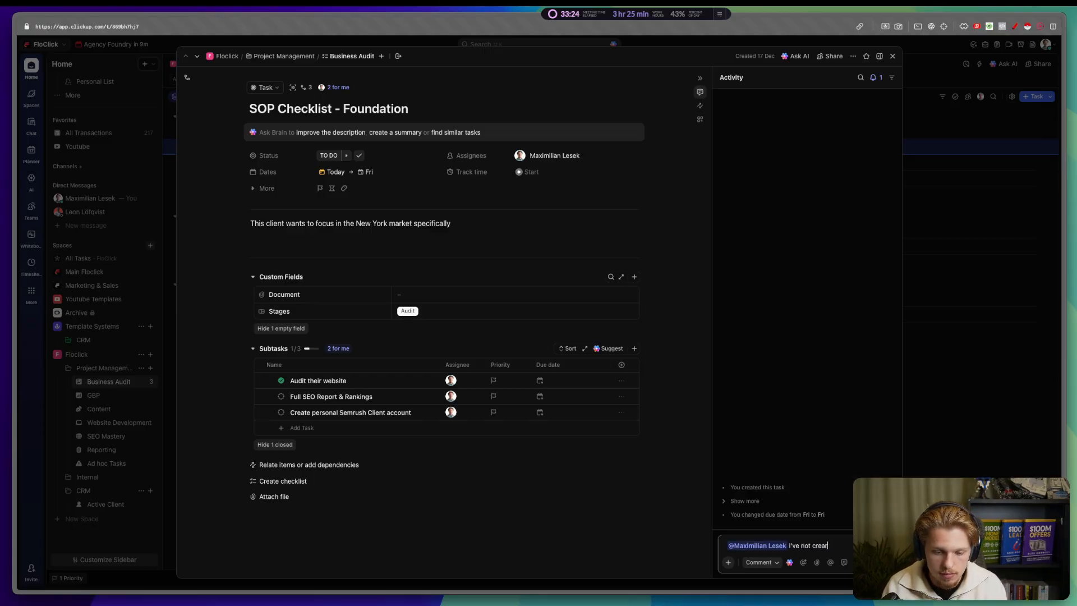
pyautogui.write('ehed')
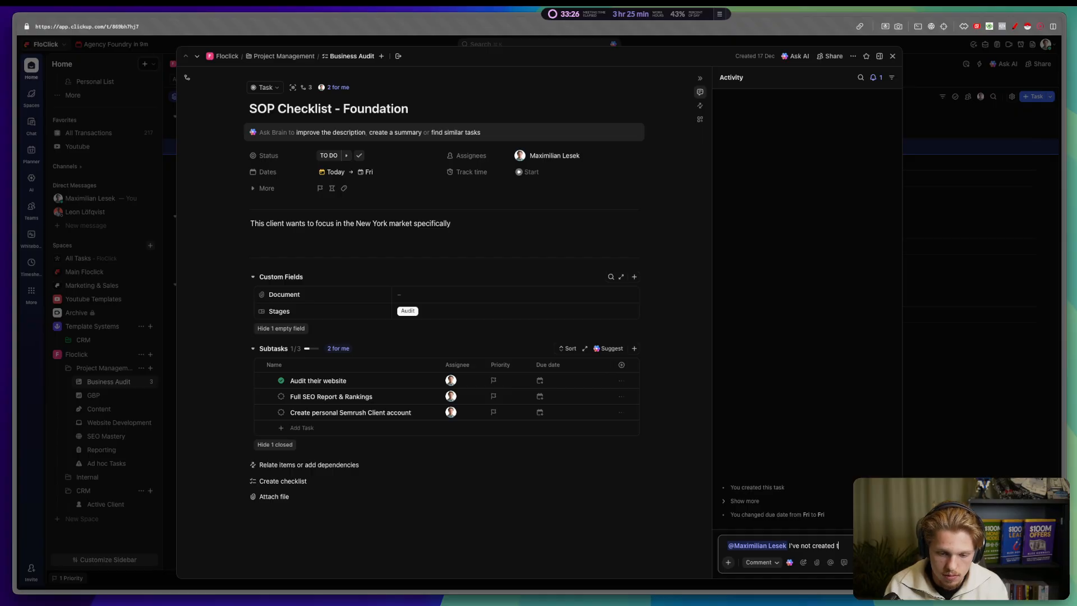
pyautogui.press('Return')
pyautogui.write("here's t")
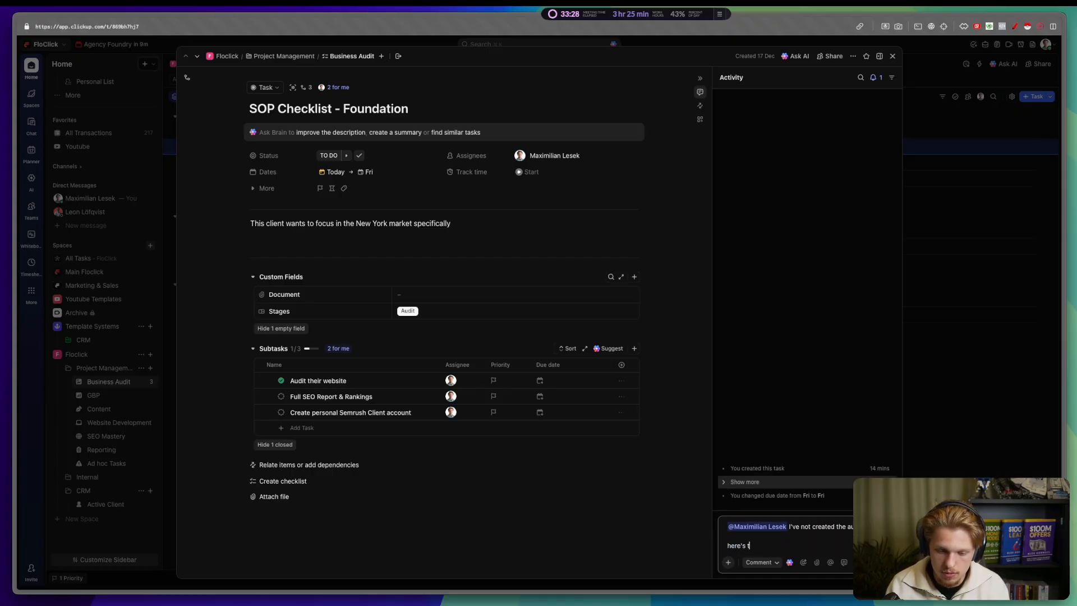
pyautogui.write('he google document')
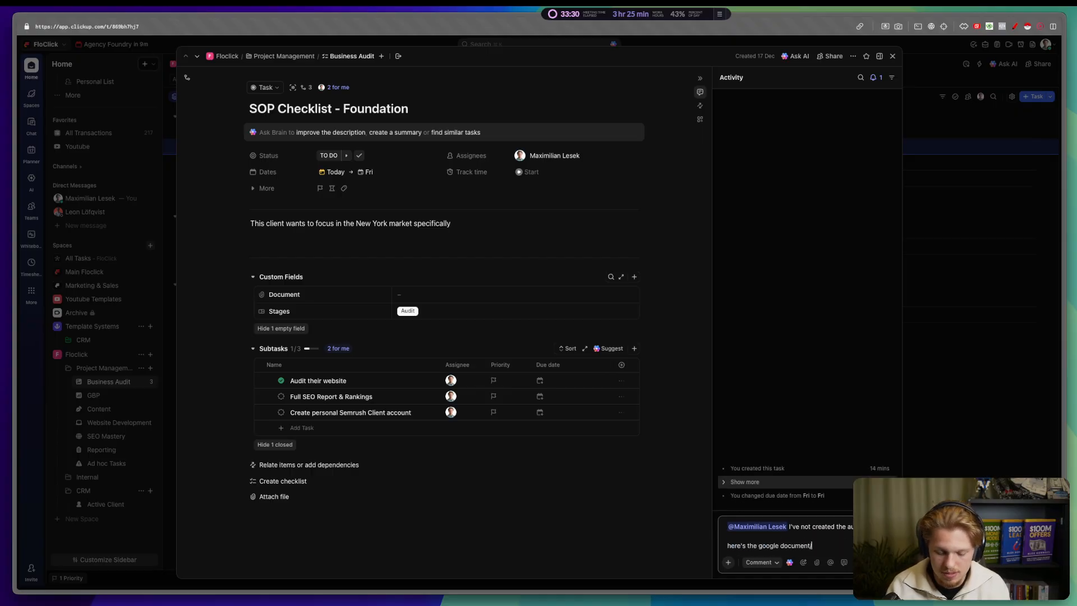
pyautogui.write('/clickupo doc: (')
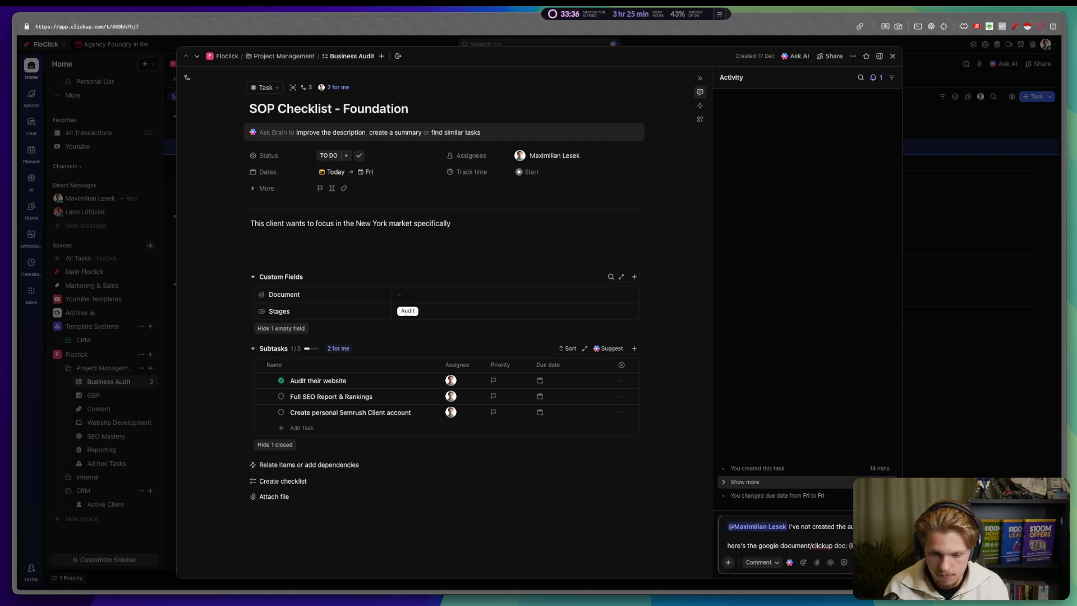
pyautogui.press('Return')
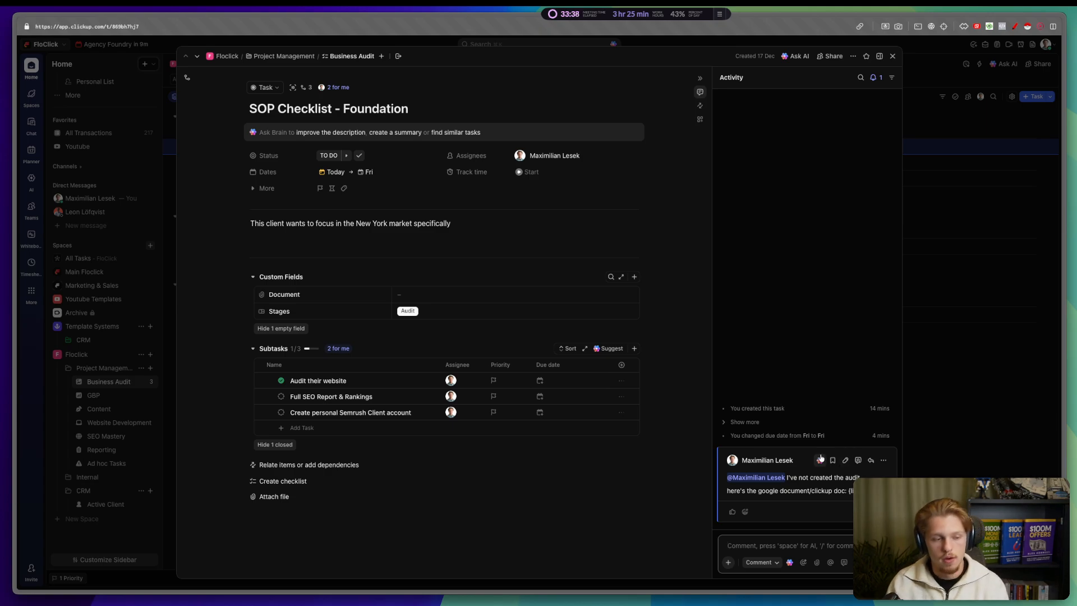
# Step: Post a second comment on SOP Checklist - Foundation reading "Update today: Dec 17th 2025, I've done the audit,"
pyautogui.write('Currently')
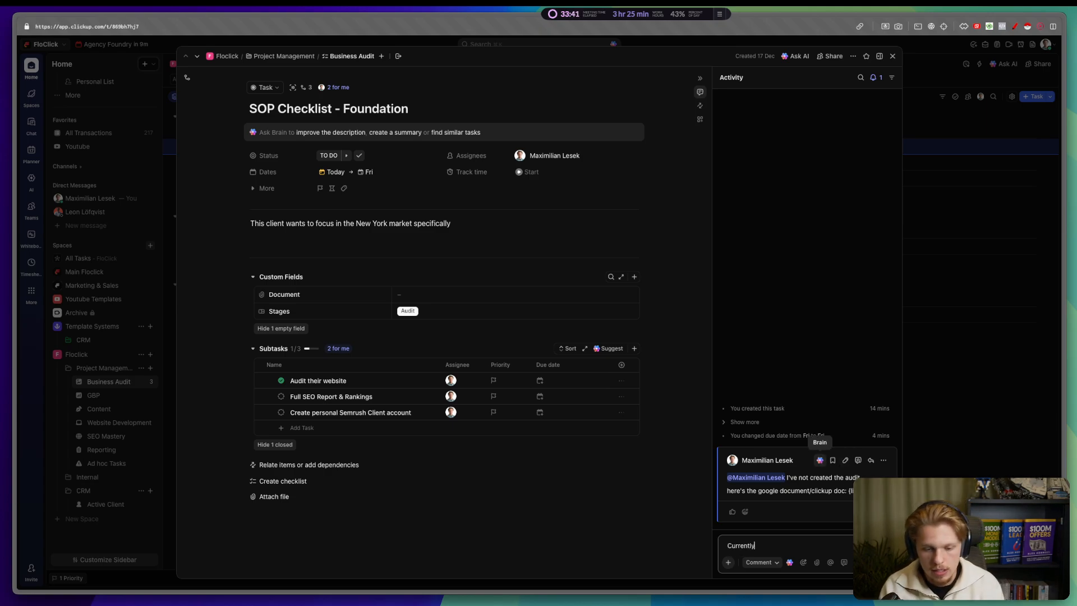
pyautogui.hotkey('alt', 'BackSpace')
pyautogui.write('Update today;: ')
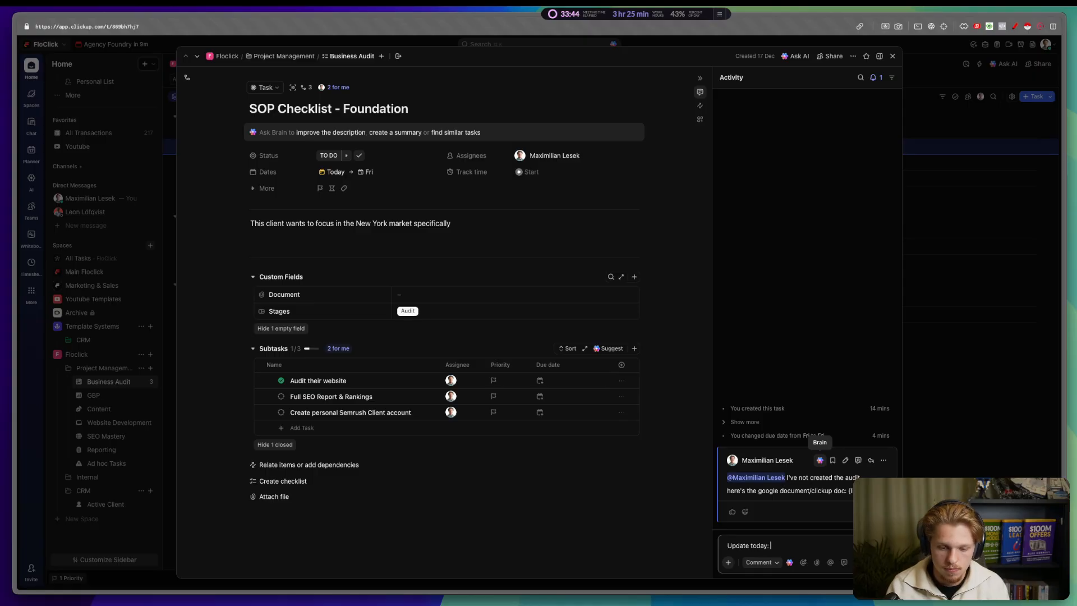
pyautogui.write('Dec 17')
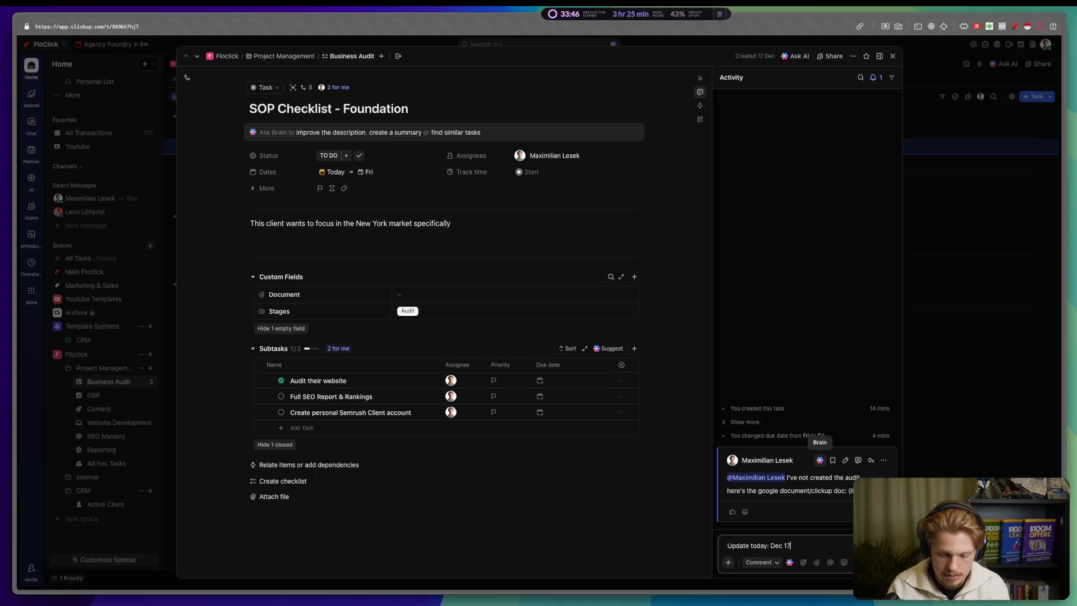
pyautogui.write('th 2025, ')
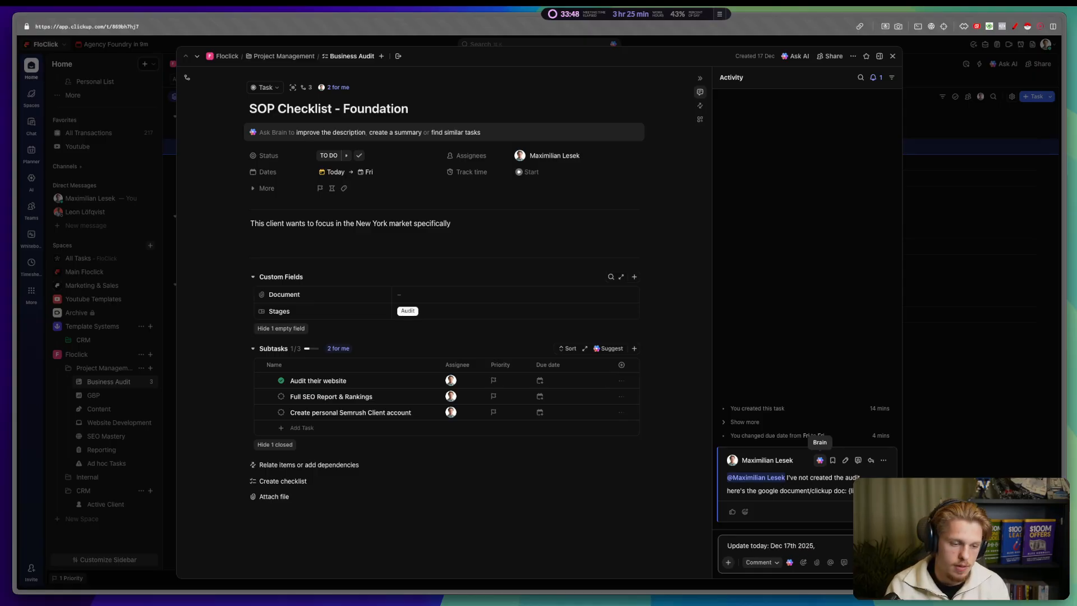
pyautogui.write("I've done the")
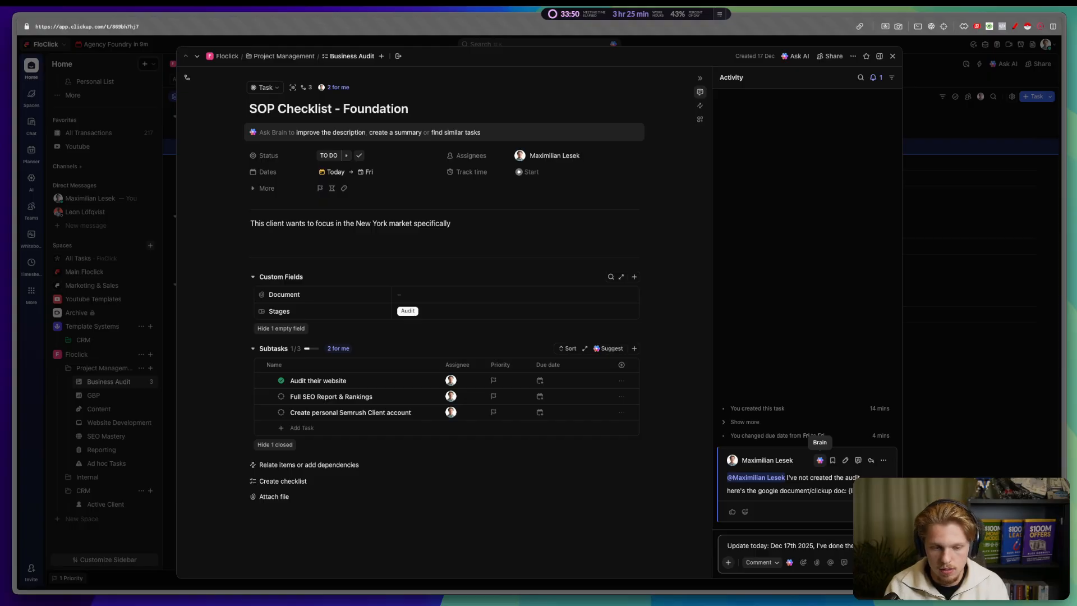
pyautogui.write(' audit,')
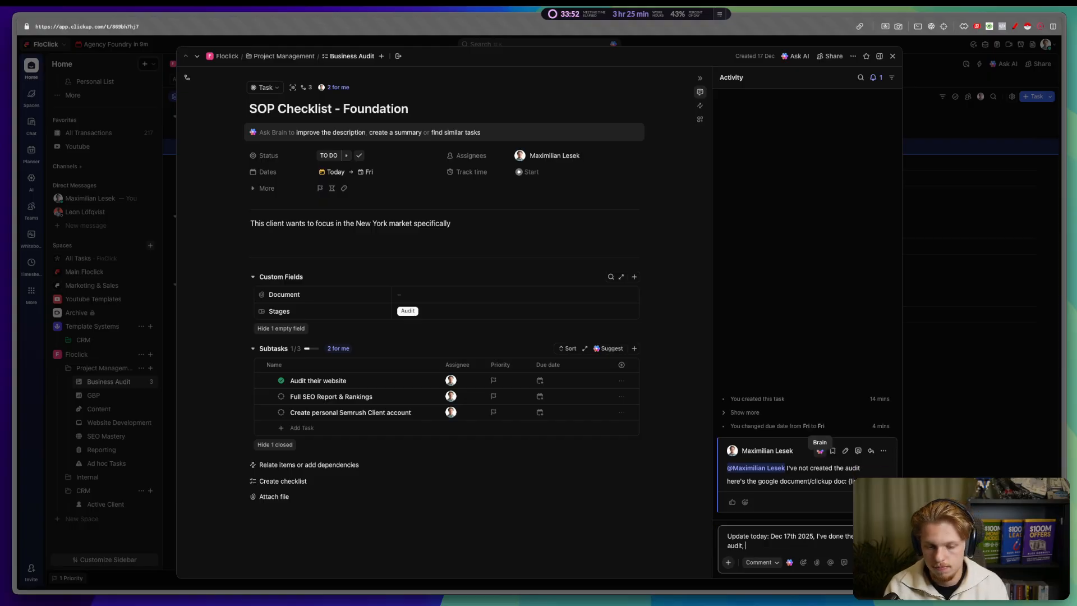
pyautogui.press('Return')
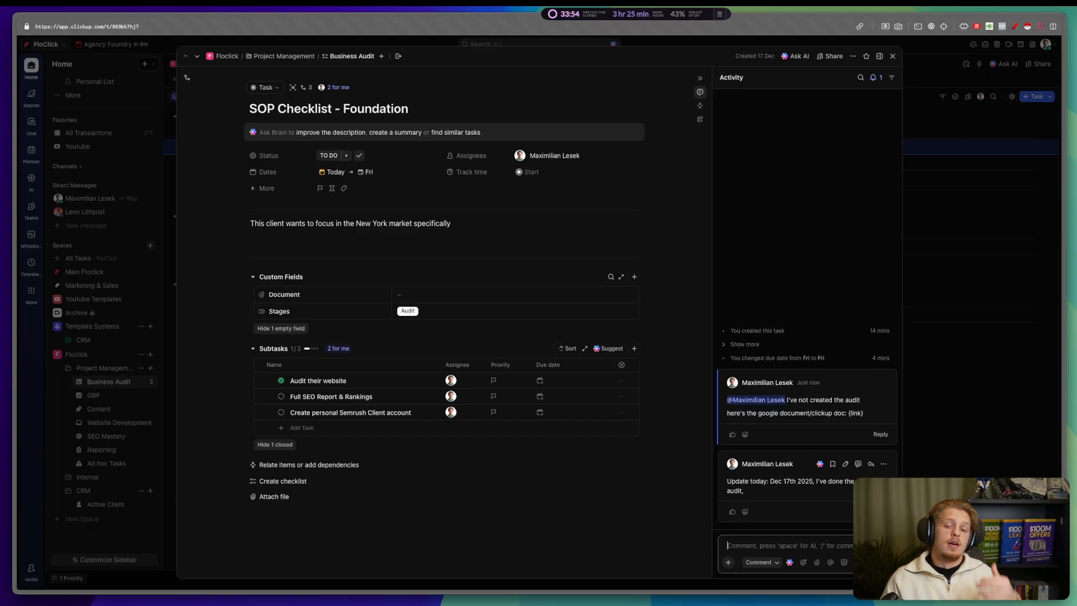
# Step: Close the task details and move SOP Checklist - Foundation from Business Audit to the GBP list, carrying over the Stages custom field
pyautogui.click(938, 315)
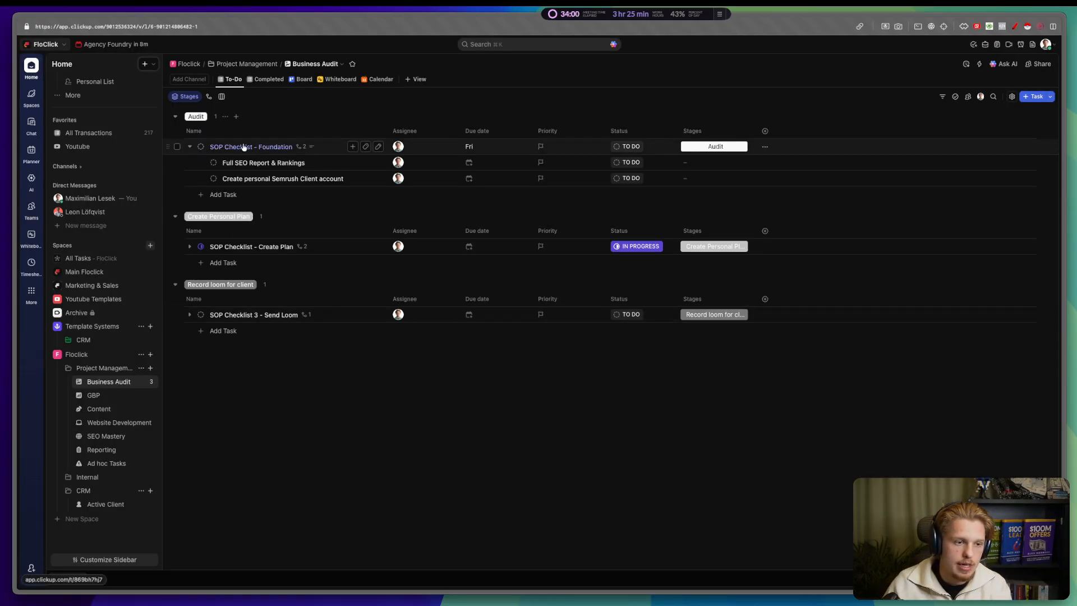
pyautogui.moveTo(243, 147); pyautogui.dragTo(113, 397)
pyautogui.click(114, 397)
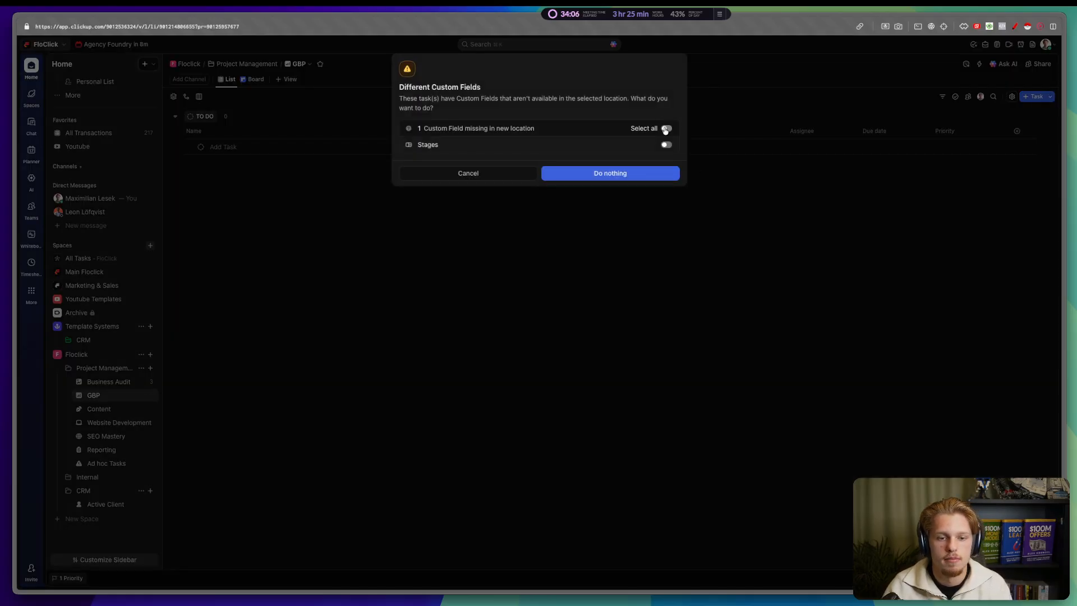
pyautogui.click(665, 129)
pyautogui.click(643, 176)
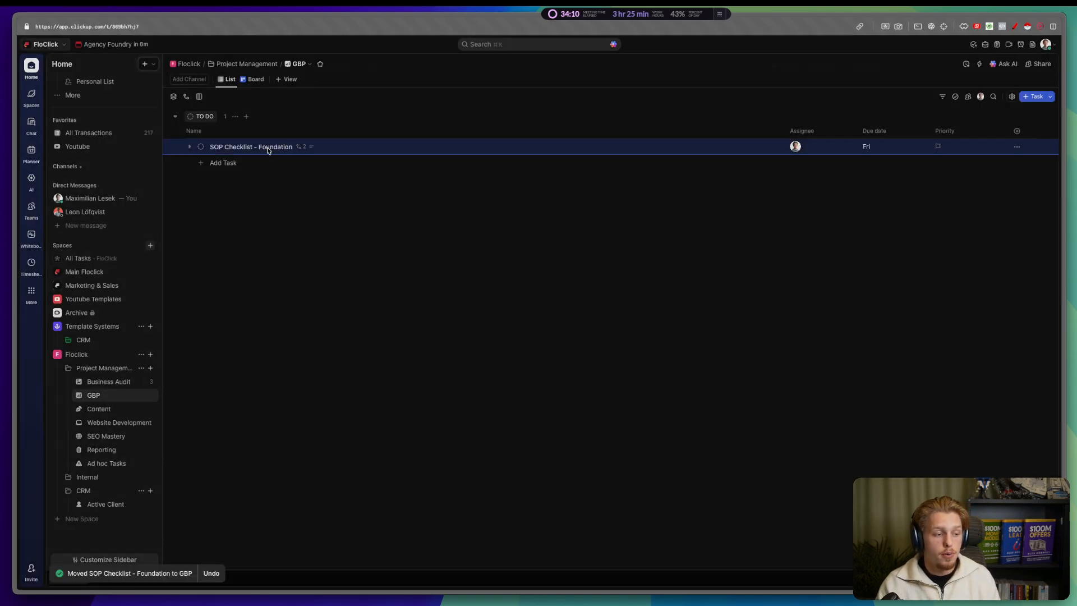
# Step: Review the moved SOP Checklist - Foundation task's details, move it back to the Business Audit list, and open that list
pyautogui.click(269, 147)
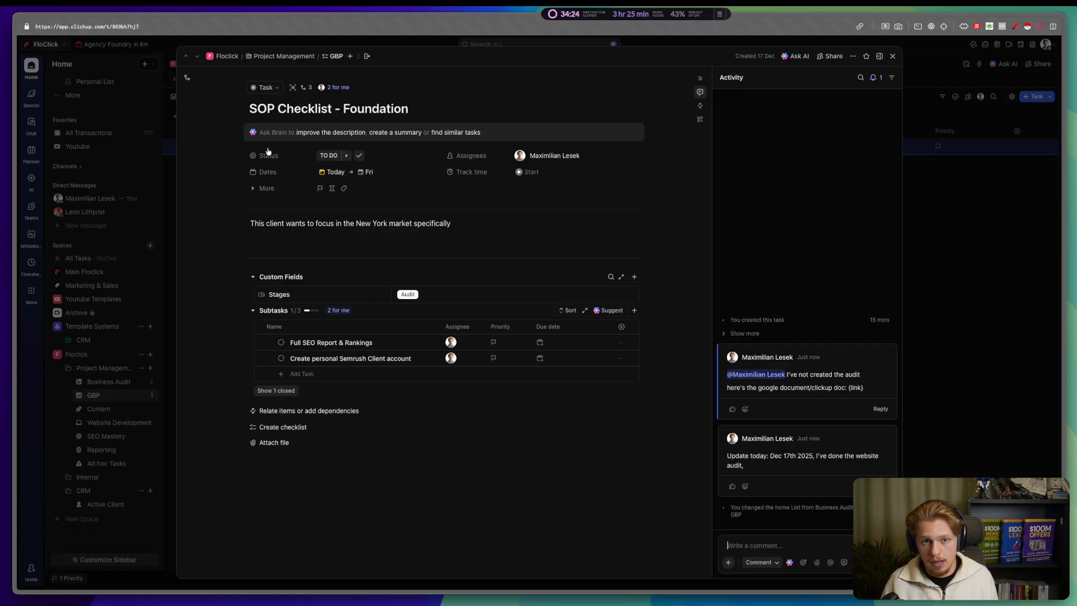
pyautogui.click(938, 310)
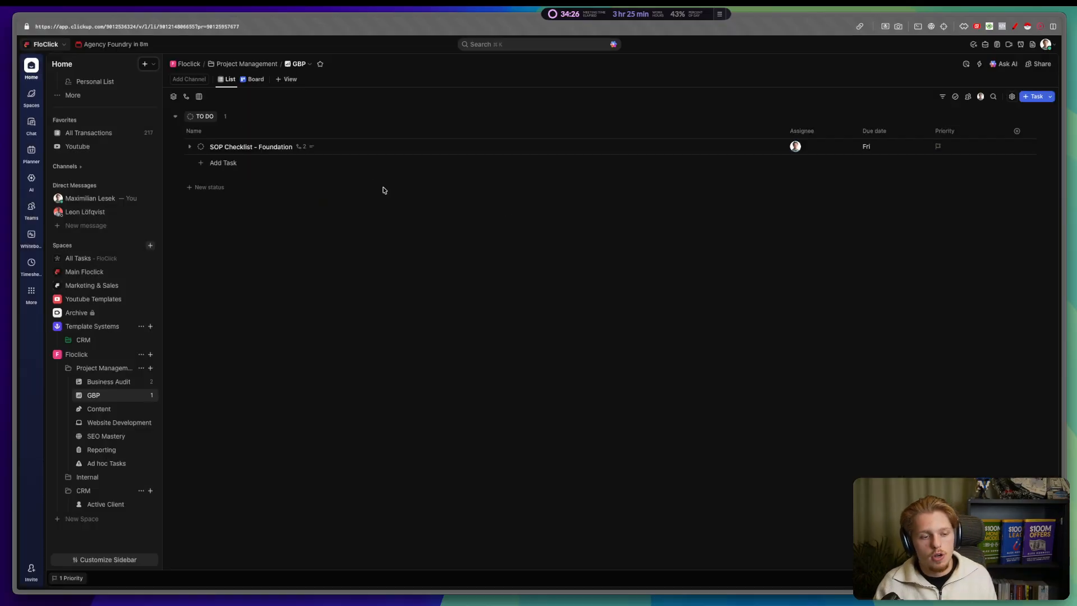
pyautogui.moveTo(244, 148); pyautogui.dragTo(108, 383)
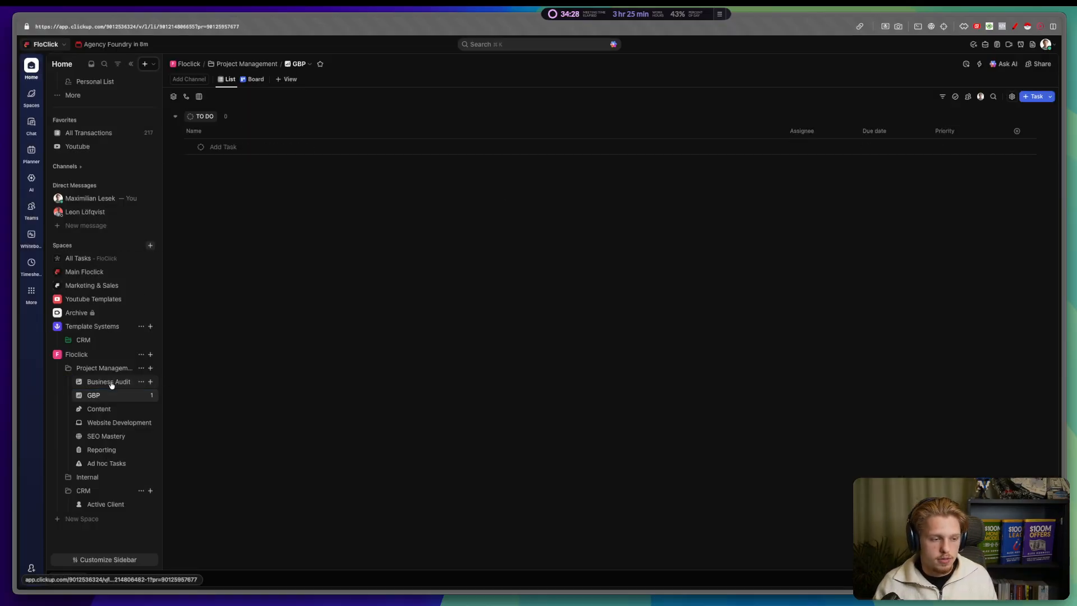
pyautogui.click(102, 384)
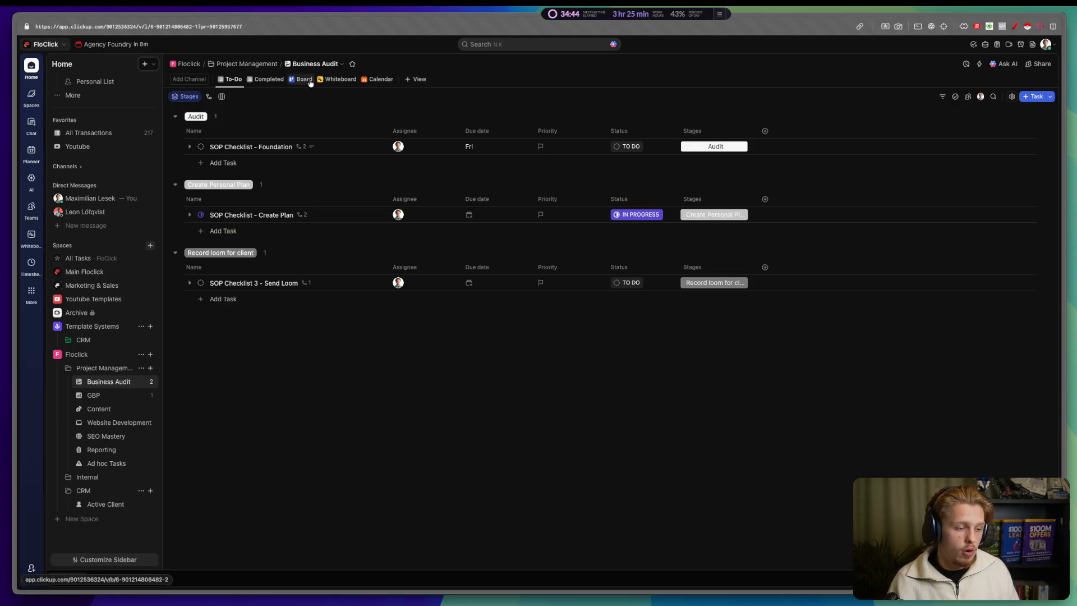
# Step: On the Business Audit whiteboard, place a duplicate of the SMB/enterprise workspace text block above and to the right of the original
pyautogui.click(338, 79)
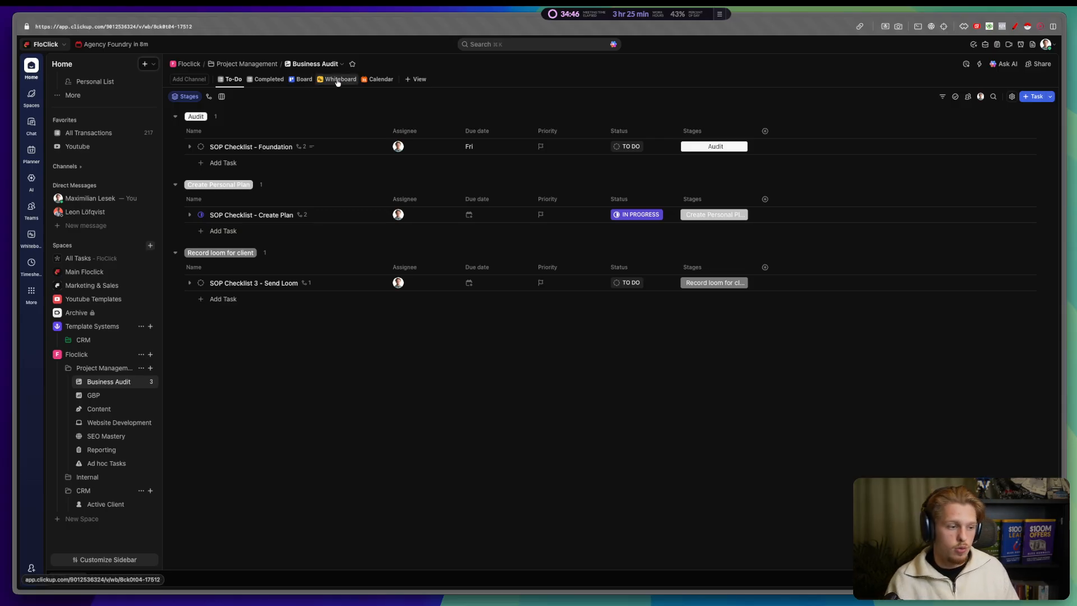
pyautogui.moveTo(825, 290); pyautogui.dragTo(683, 212)
pyautogui.hscroll(6, 682, 211)
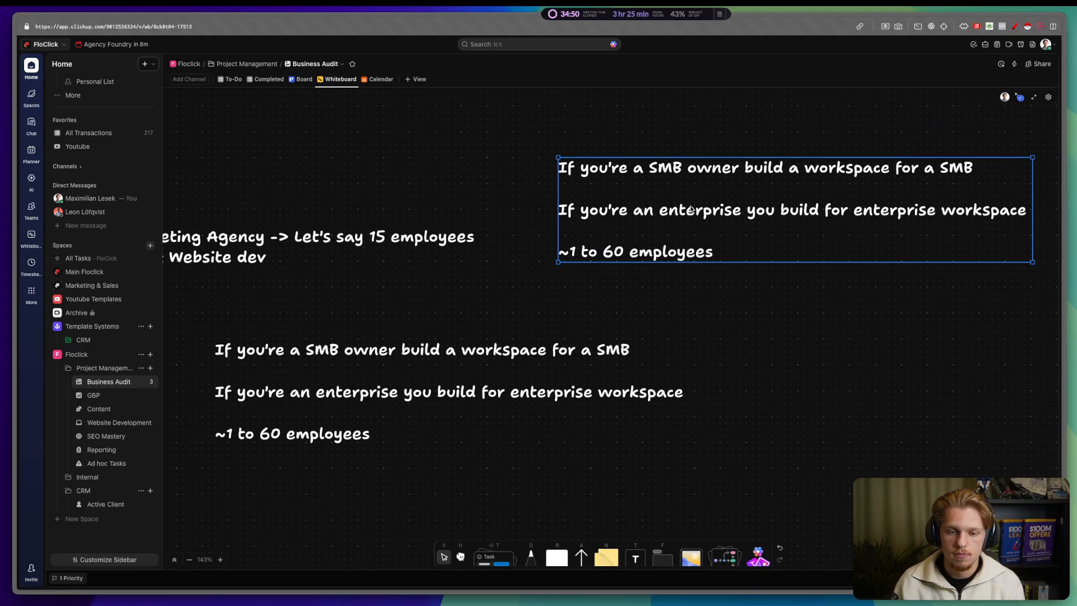
pyautogui.hscroll(3, 683, 211)
pyautogui.moveTo(385, 152); pyautogui.dragTo(690, 144)
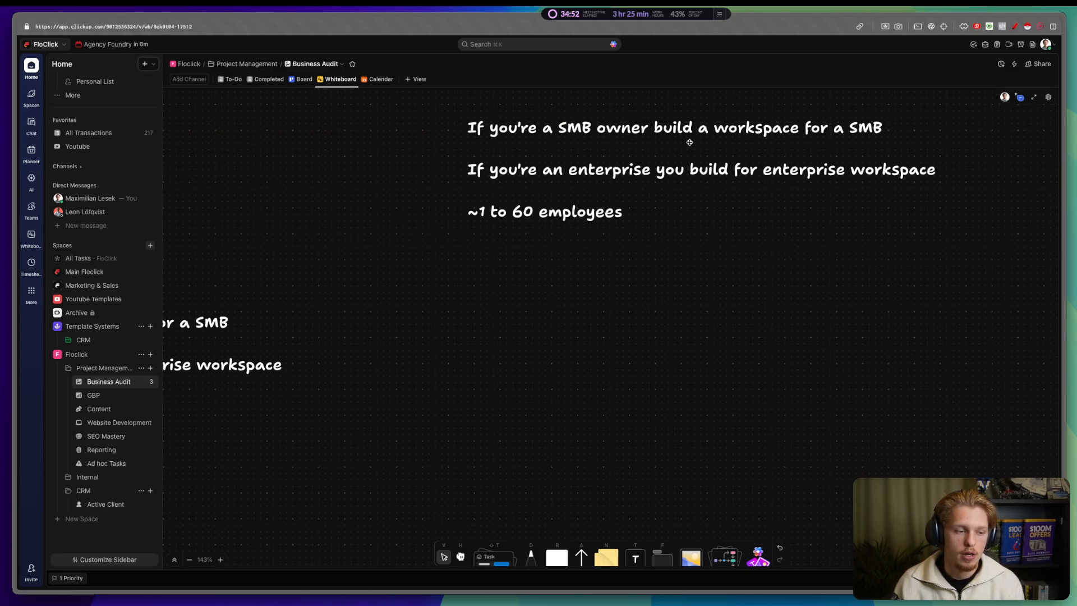
pyautogui.hscroll(4, 689, 144)
# Step: Clear the existing text from the duplicated whiteboard text block
pyautogui.doubleClick(600, 192)
pyautogui.moveTo(600, 196); pyautogui.dragTo(563, 163)
pyautogui.press('BackSpace')
pyautogui.press('BackSpace')
pyautogui.press('BackSpace')
pyautogui.press('BackSpace')
pyautogui.press('BackSpace')
pyautogui.press('BackSpace')
pyautogui.press('BackSpace')
pyautogui.press('BackSpace')
pyautogui.press('BackSpace')
pyautogui.press('BackSpace')
pyautogui.press('BackSpace')
pyautogui.press('BackSpace')
pyautogui.press('BackSpace')
pyautogui.press('BackSpace')
pyautogui.press('BackSpace')
pyautogui.press('BackSpace')
pyautogui.press('BackSpace')
pyautogui.press('BackSpace')
pyautogui.press('BackSpace')
pyautogui.press('BackSpace')
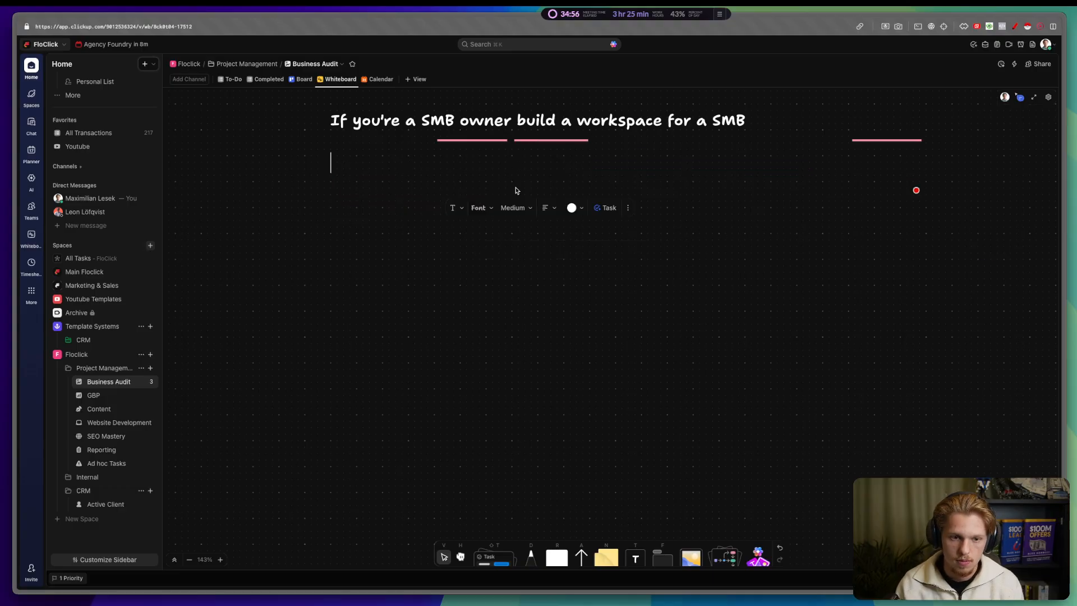
# Step: Write the first bullet in the cleared text block: "Meta audit (check ad spend, check budget, check creatives, check split-test)"
pyautogui.write('Meta au')
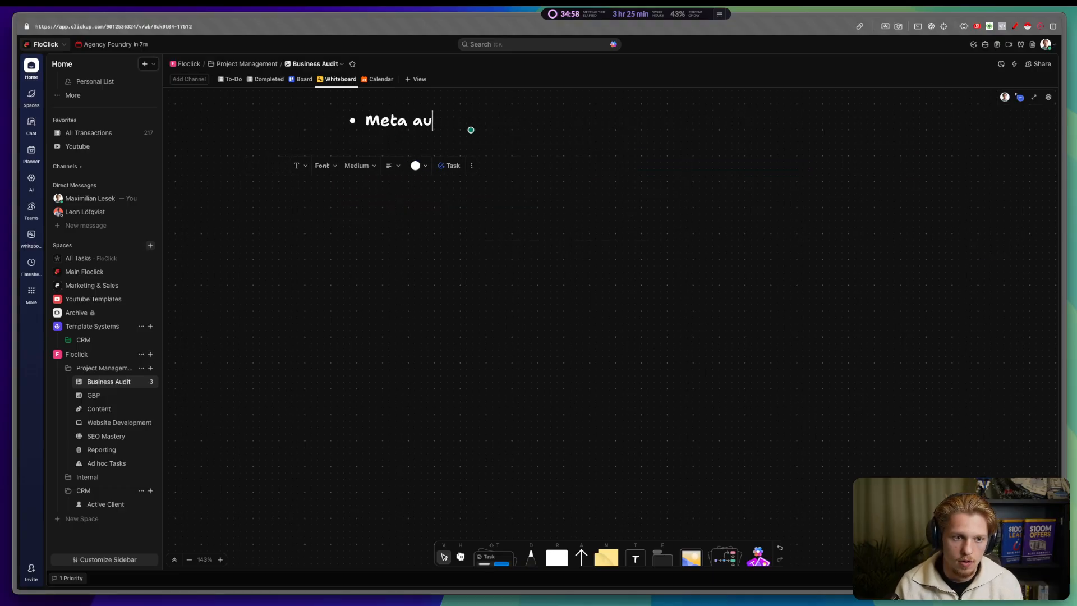
pyautogui.write('dit (check ad spend, ')
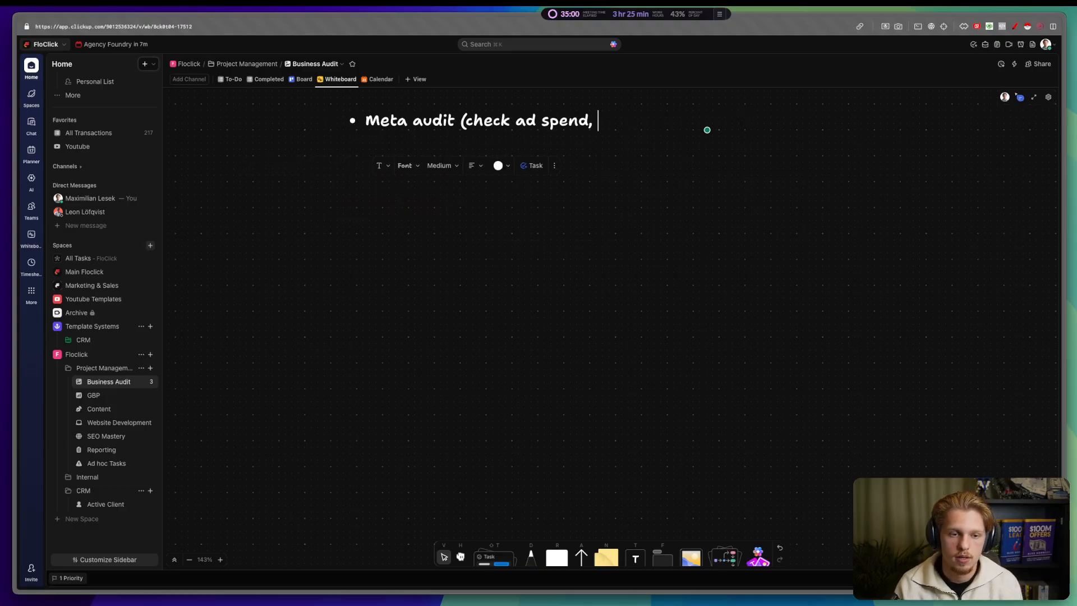
pyautogui.write('check budget, check ')
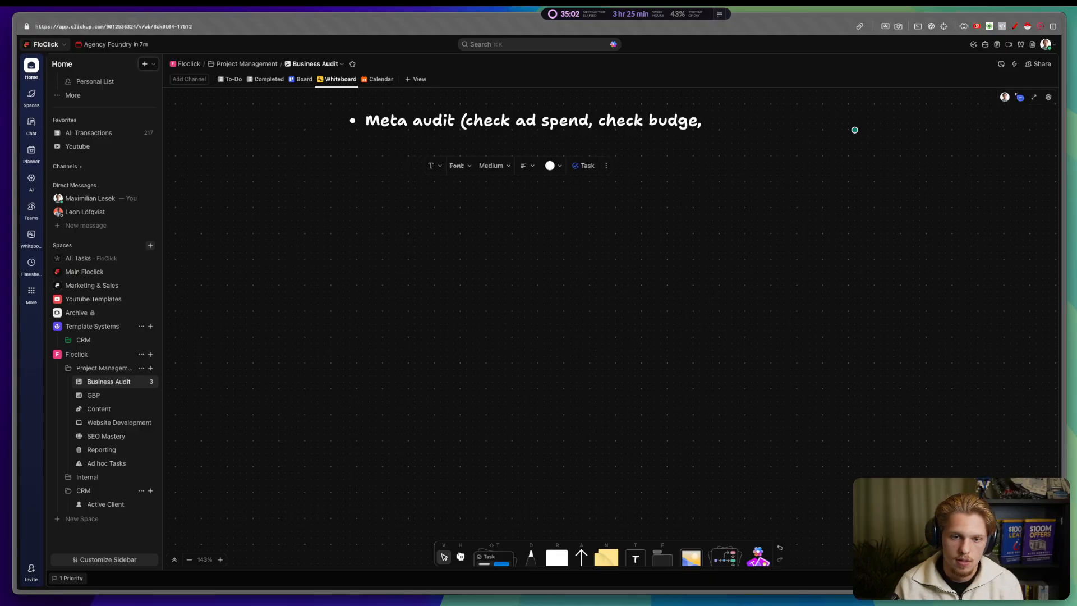
pyautogui.write('creatives, check')
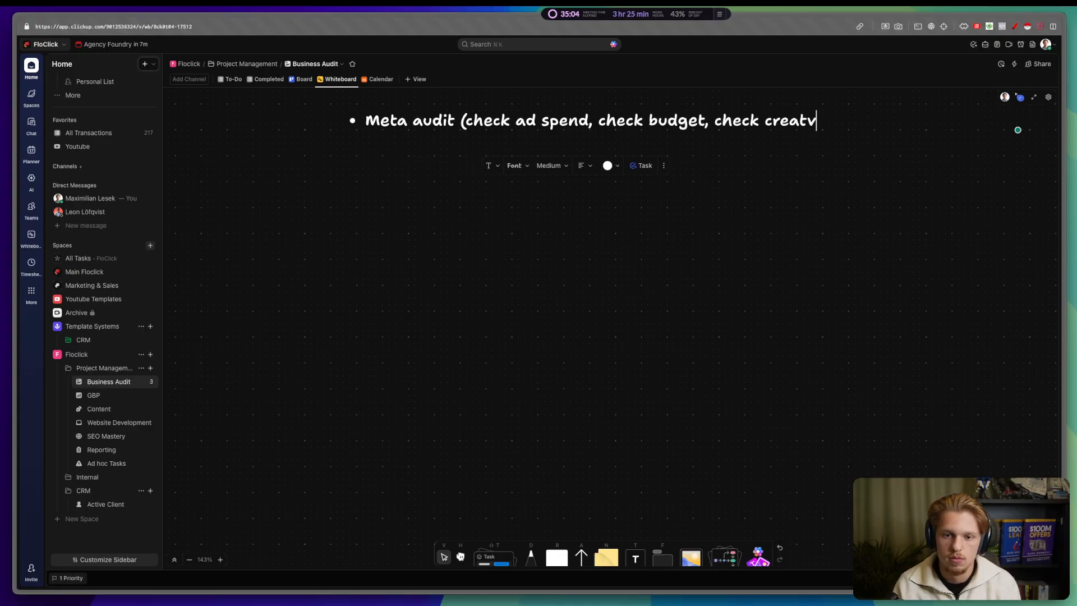
pyautogui.write(' split-test)')
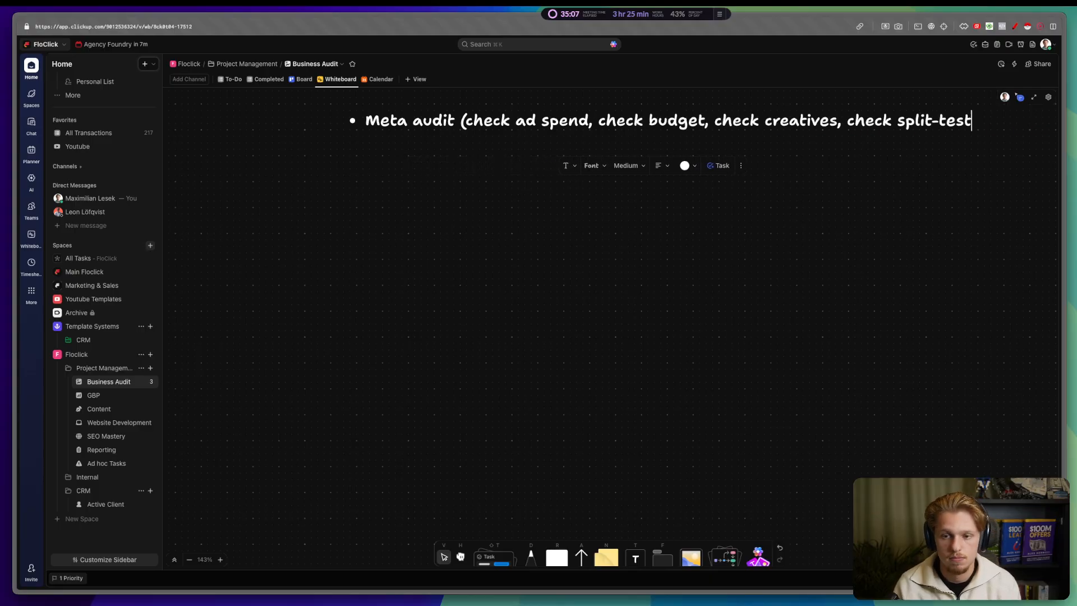
# Step: Add a second bullet reading "Create 6 month plan" and start an empty bullet below it
pyautogui.press('Return')
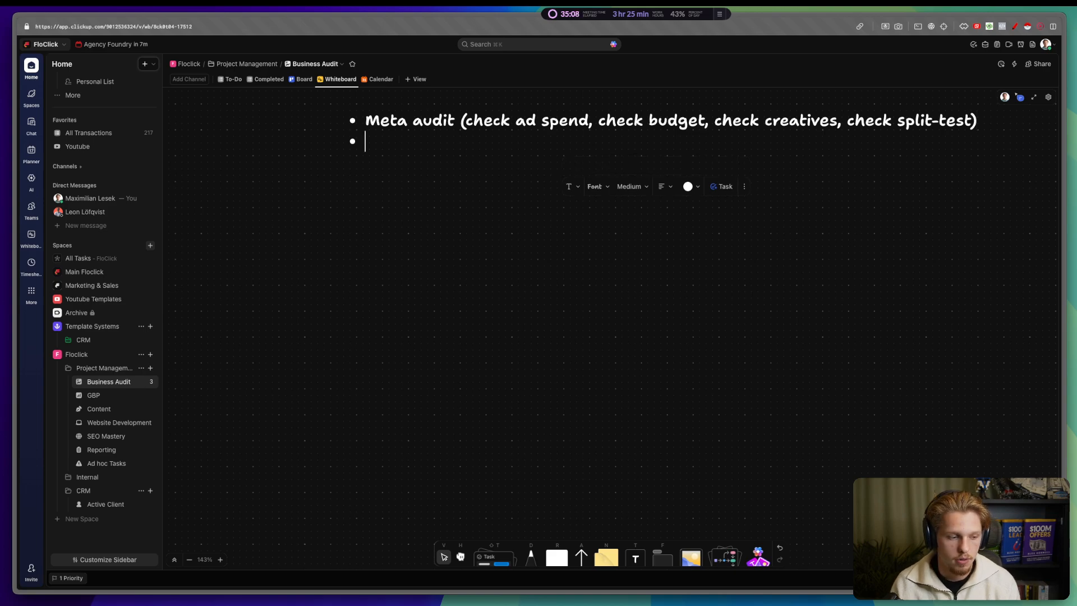
pyautogui.write('C')
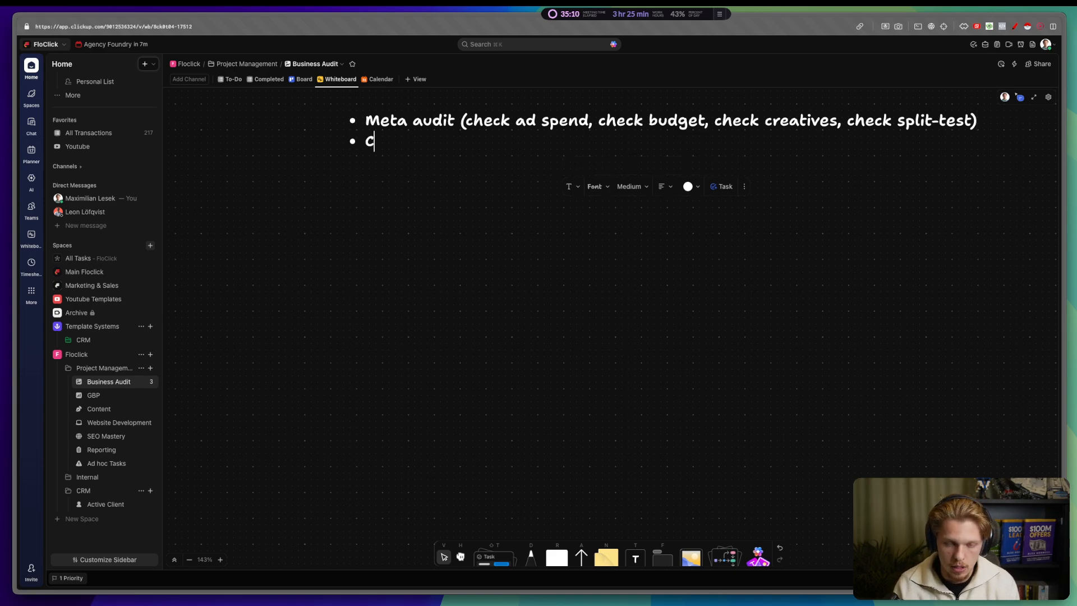
pyautogui.write('reate 6 month plan')
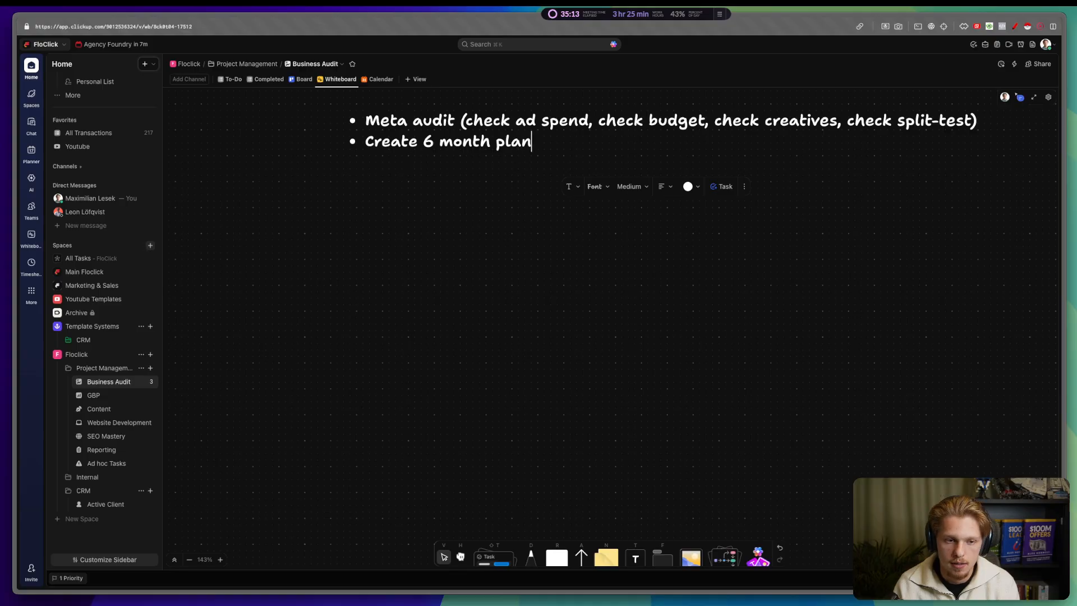
pyautogui.press('Return')
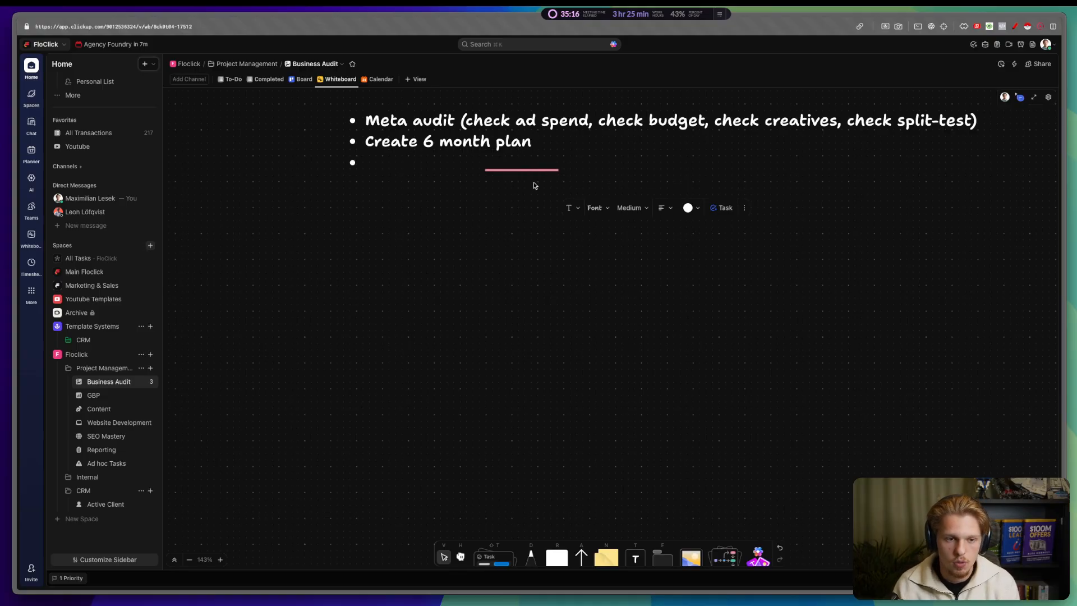
# Step: Move "Create 6 month plan" to the end of the Meta audit bullet after a hyphen, and add another empty bullet
pyautogui.tripleClick(503, 143)
pyautogui.press('super+c')
pyautogui.press('BackSpace')
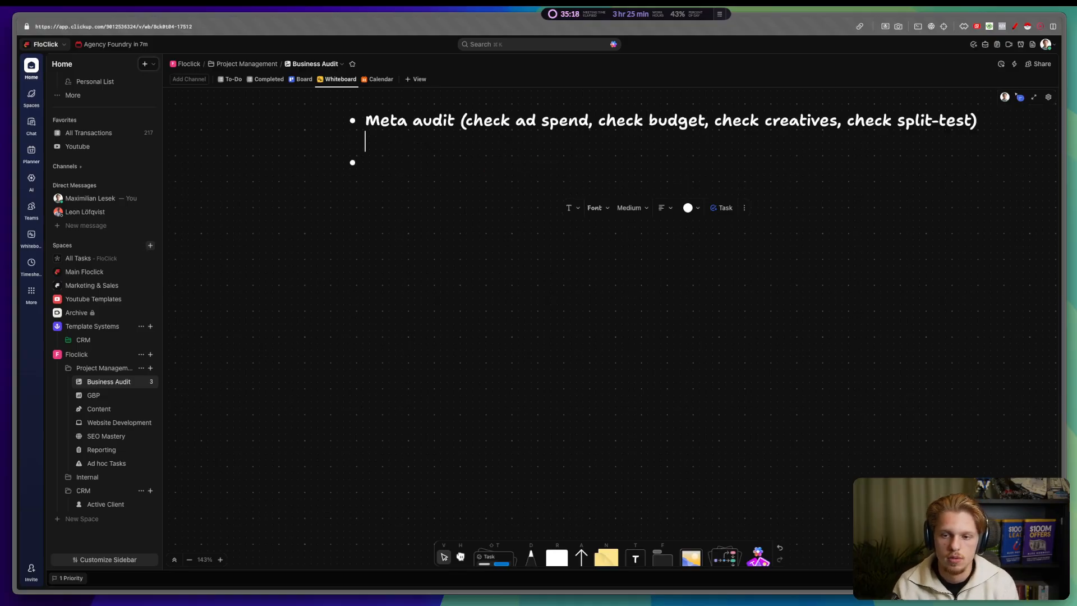
pyautogui.press('BackSpace')
pyautogui.write('-')
pyautogui.press('super+v')
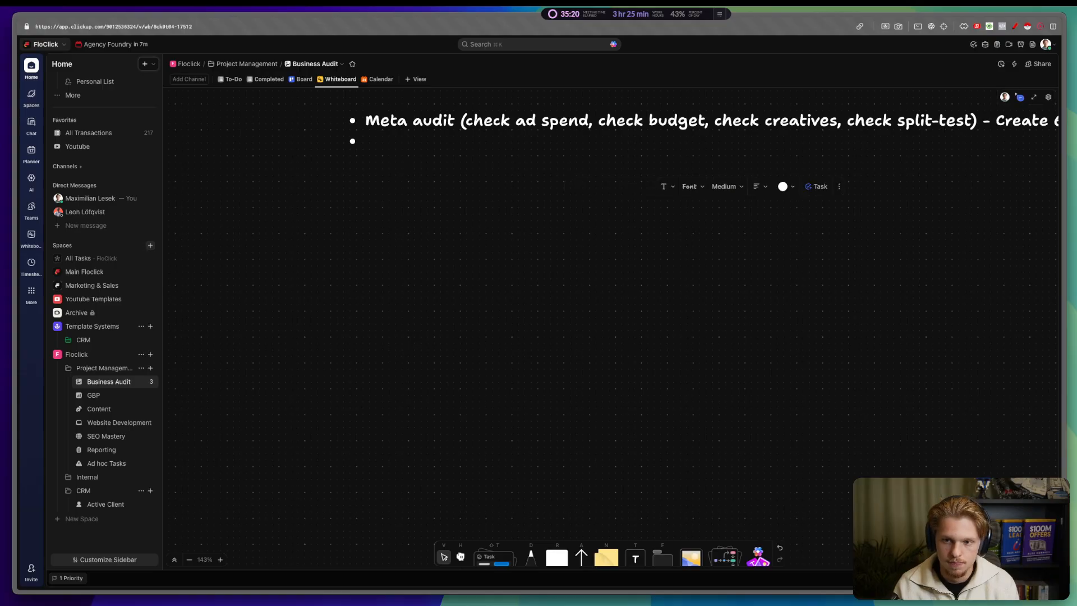
pyautogui.press('Return')
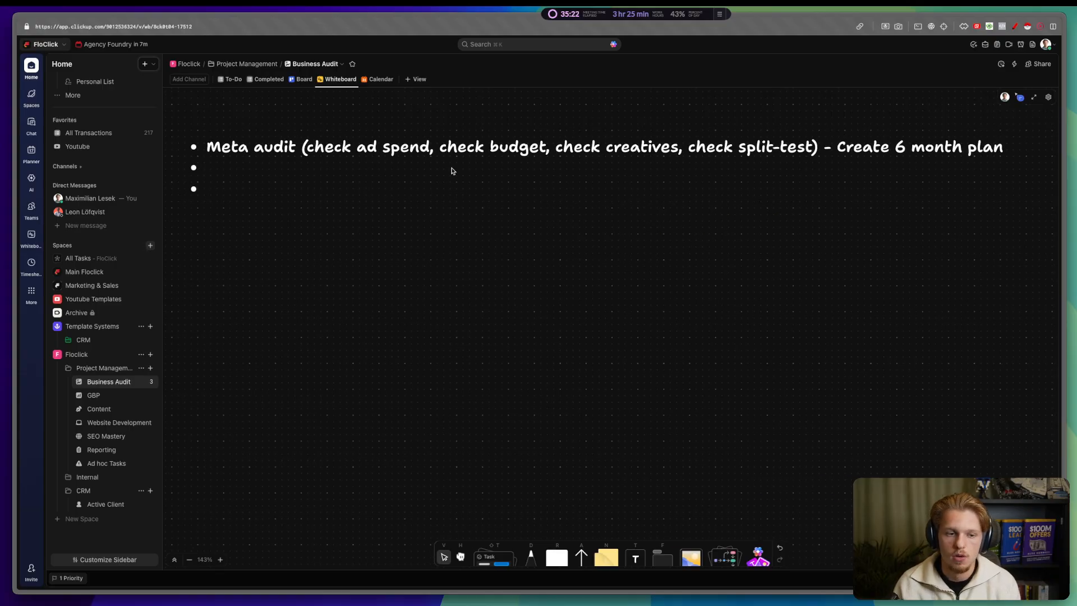
pyautogui.hotkey('ctrl', 'alt', 'a')
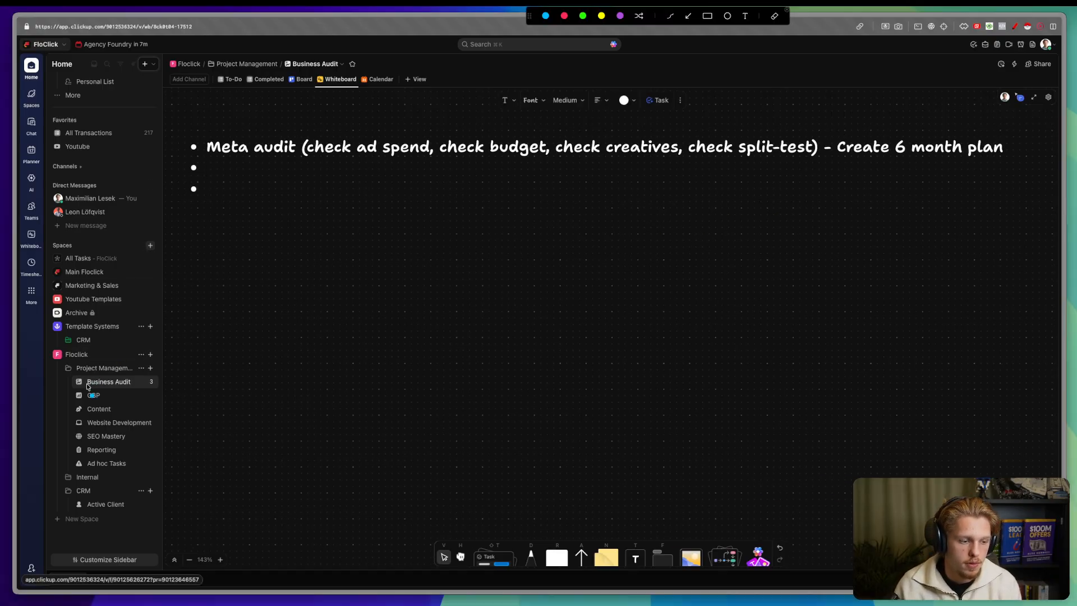
pyautogui.hotkey('ctrl', 'alt', 'a')
pyautogui.click(222, 167)
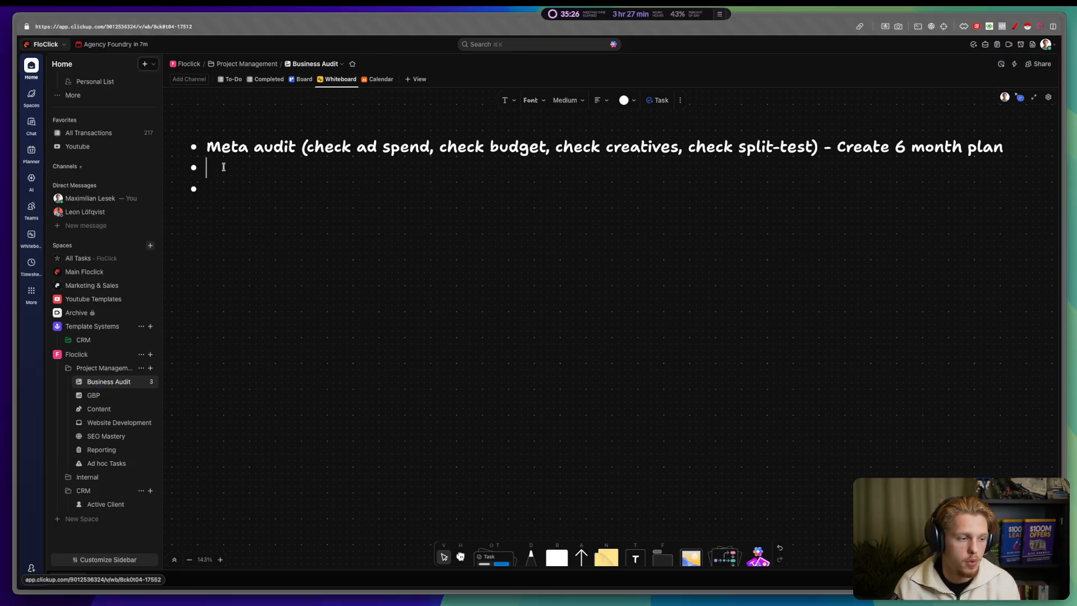
pyautogui.write('Optimizea')
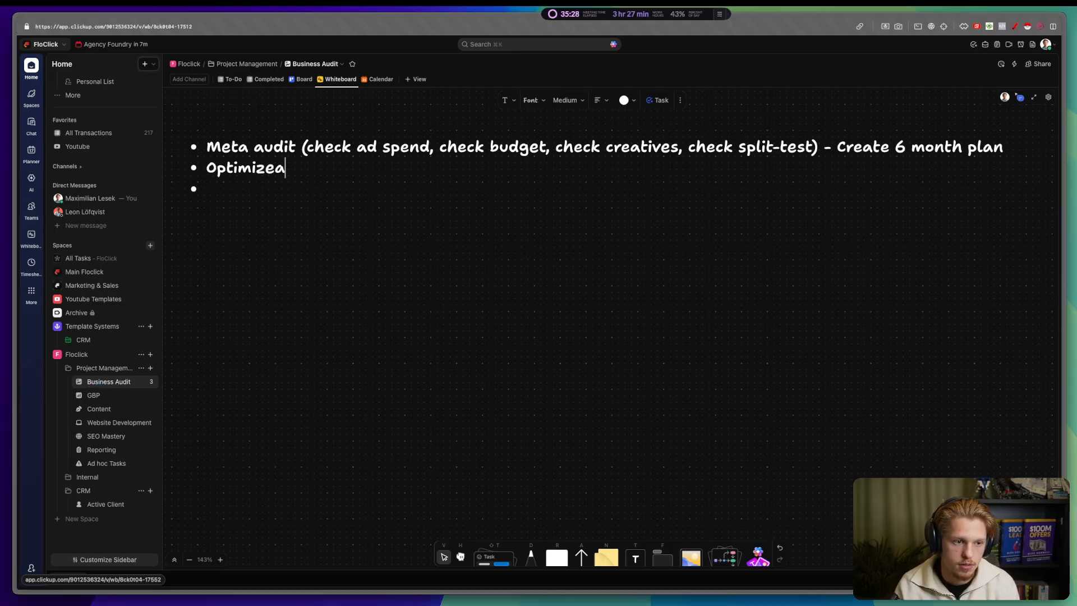
pyautogui.press('BackSpace')
pyautogui.press('BackSpace')
pyautogui.write('ation')
pyautogui.press('BackSpace')
pyautogui.press('BackSpace')
pyautogui.press('BackSpace')
pyautogui.press('BackSpace')
pyautogui.press('BackSpace')
pyautogui.press('BackSpace')
pyautogui.press('BackSpace')
pyautogui.press('BackSpace')
pyautogui.press('BackSpace')
pyautogui.press('BackSpace')
pyautogui.press('BackSpace')
pyautogui.press('BackSpace')
# Step: Enter "Meta bpo" as the second bullet, under the Meta audit line
pyautogui.write('Meta ')
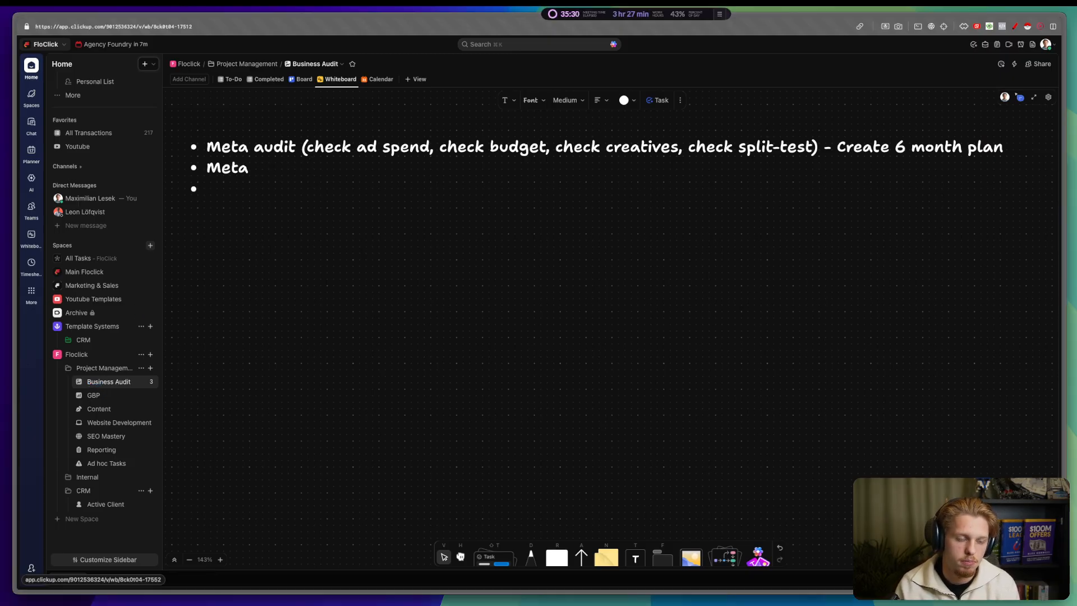
pyautogui.write('bp')
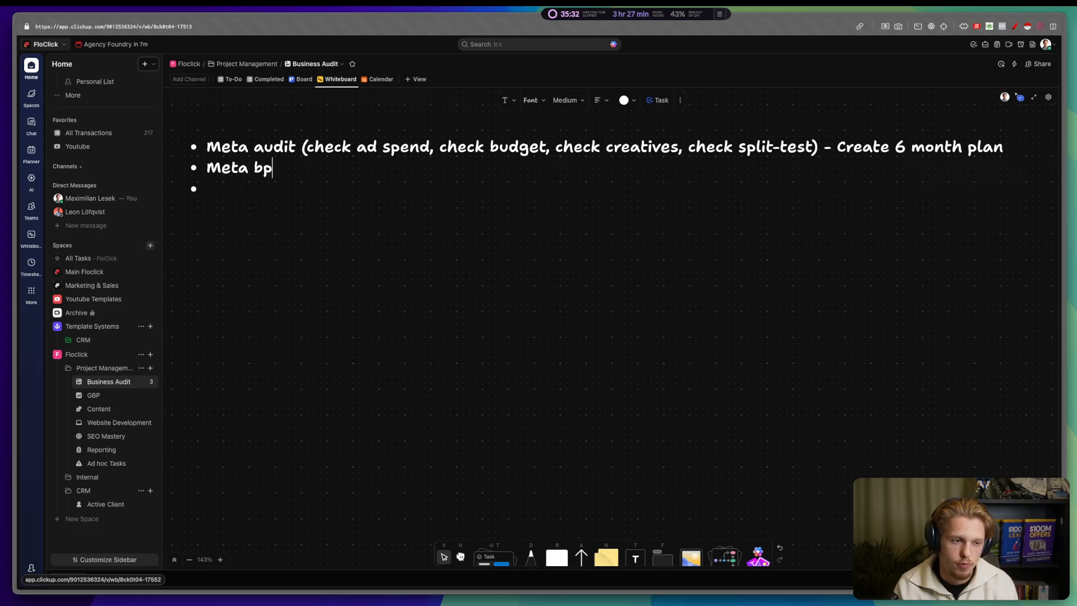
pyautogui.press('BackSpace')
pyautogui.press('BackSpace')
pyautogui.press('BackSpace')
pyautogui.press('BackSpace')
pyautogui.press('BackSpace')
pyautogui.press('BackSpace')
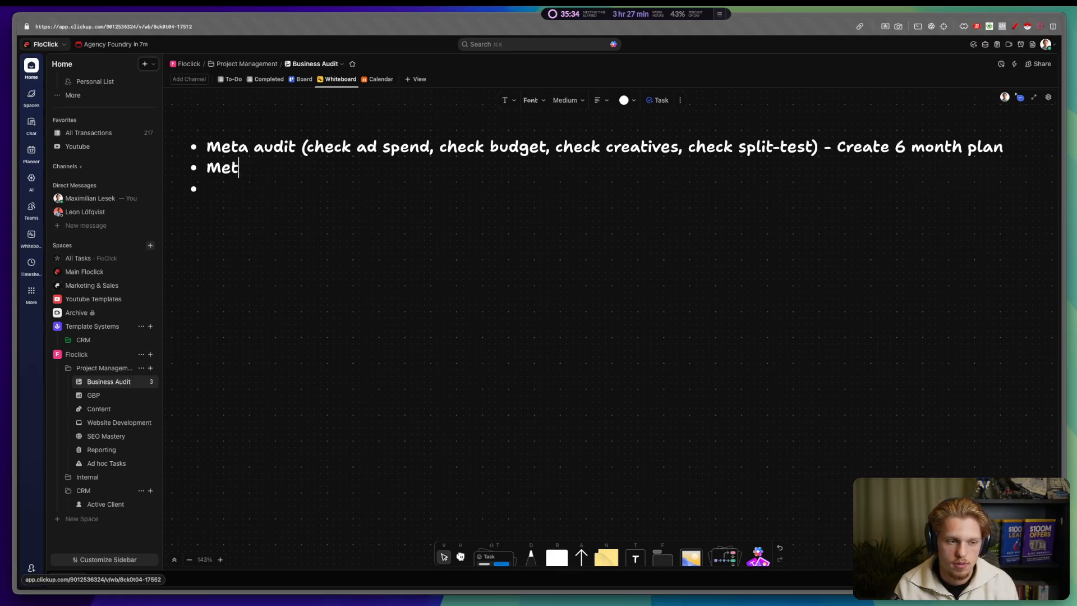
pyautogui.write('eta b')
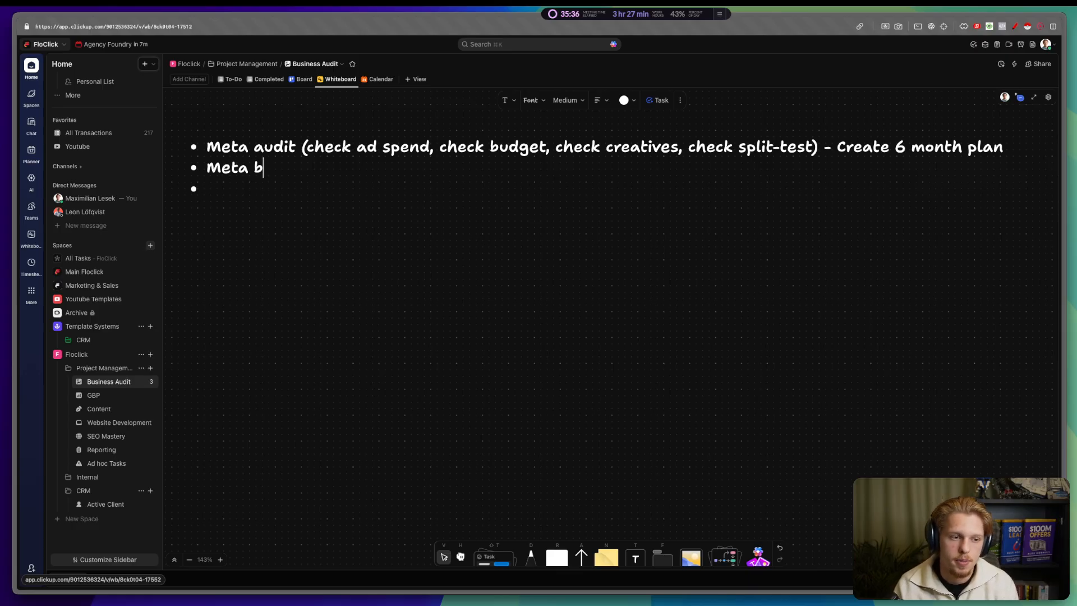
pyautogui.write('po')
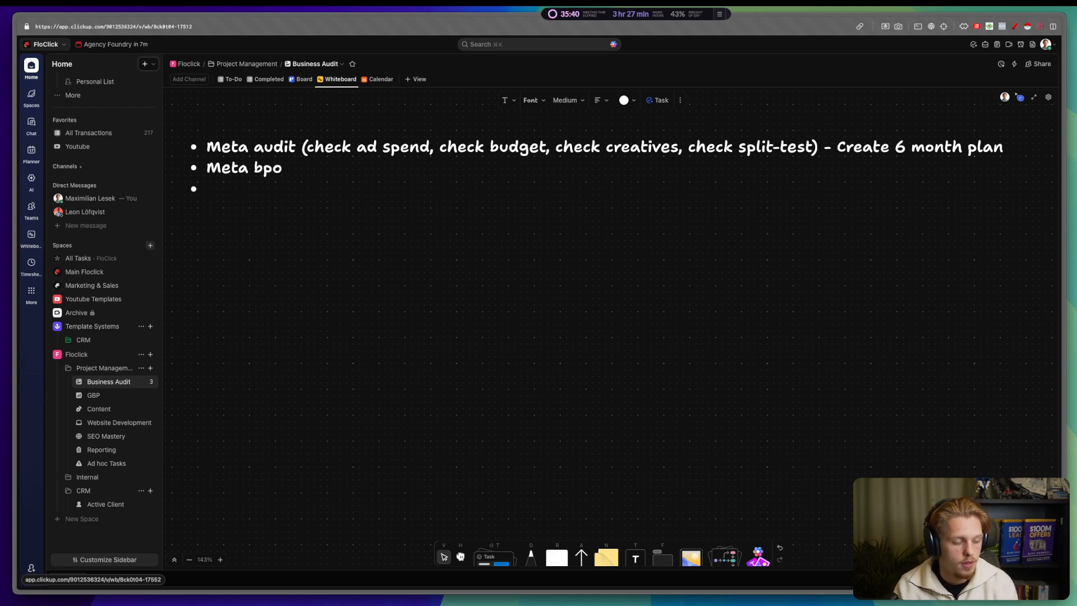
# Step: Add a third bullet reading "Ideas & Content writing" and start a new bullet below it
pyautogui.press('Return')
pyautogui.write('Content')
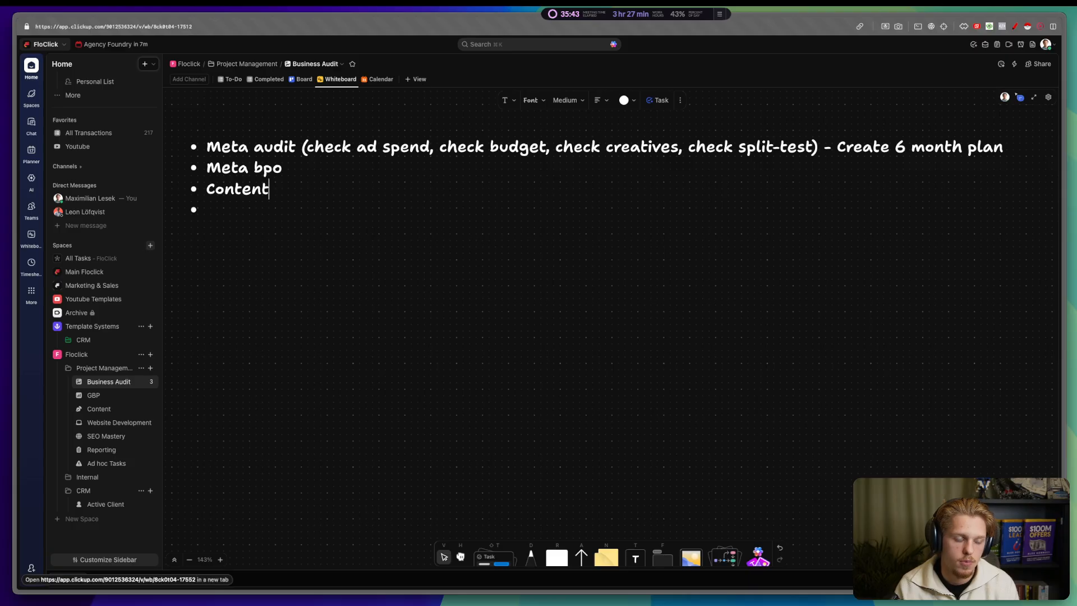
pyautogui.hotkey('alt', 'BackSpace')
pyautogui.write('Ideas')
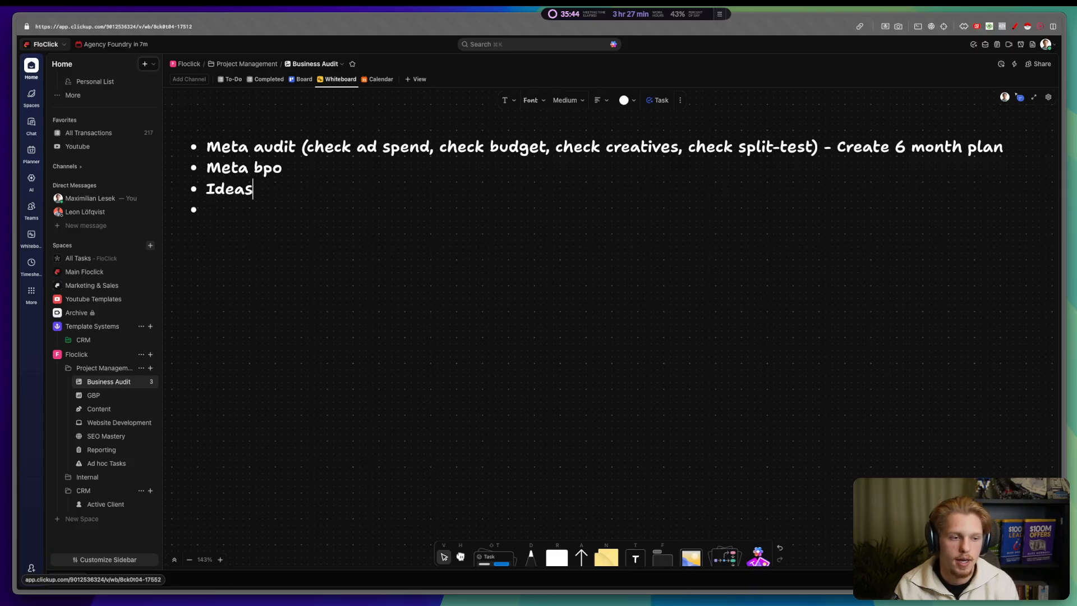
pyautogui.write(' - >')
pyautogui.press('BackSpace')
pyautogui.press('BackSpace')
pyautogui.press('BackSpace')
pyautogui.press('BackSpace')
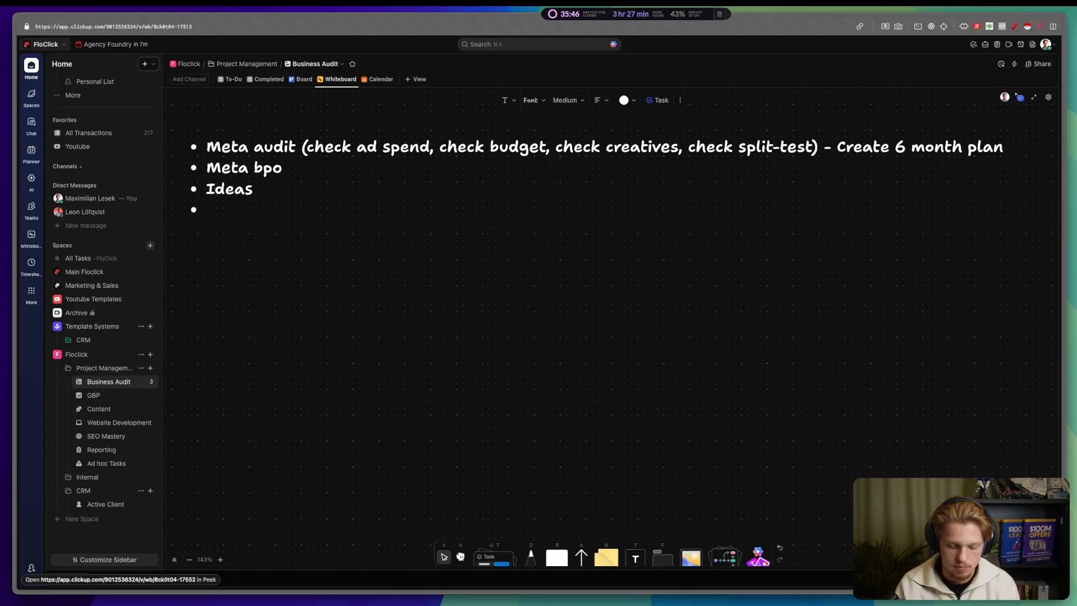
pyautogui.write('& Content writing')
pyautogui.press('Return')
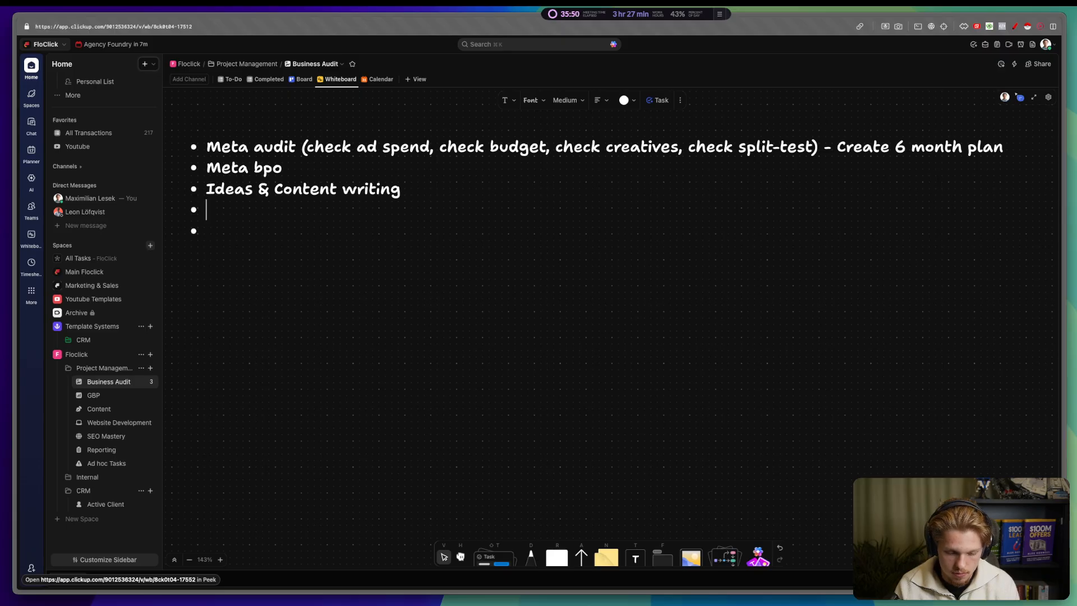
pyautogui.write('Imple')
pyautogui.press('BackSpace')
pyautogui.press('BackSpace')
pyautogui.press('BackSpace')
pyautogui.press('BackSpace')
pyautogui.press('BackSpace')
pyautogui.press('BackSpace')
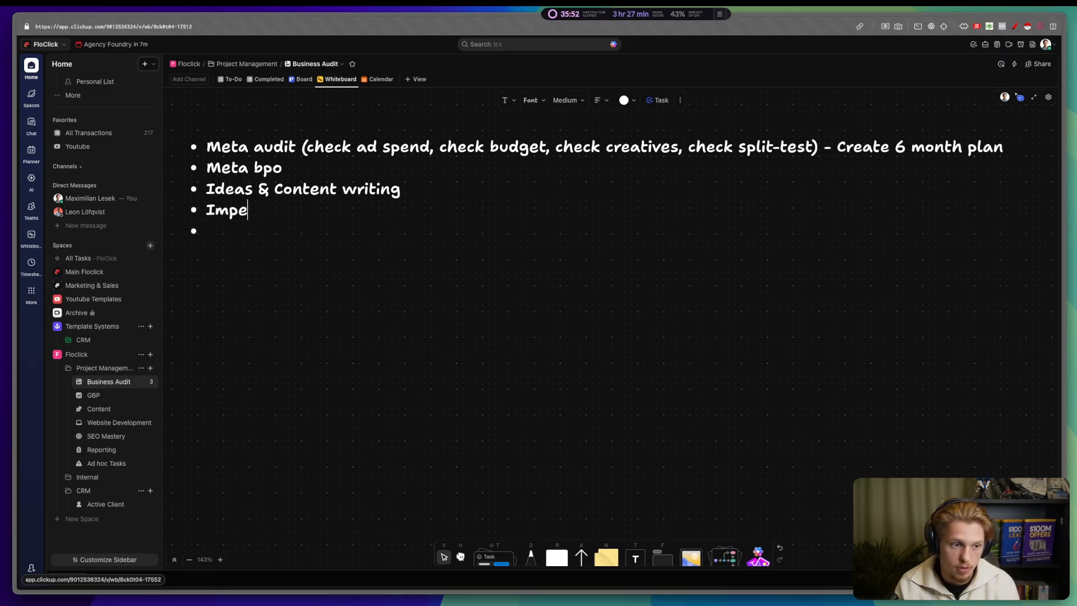
pyautogui.press('BackSpace')
pyautogui.press('Return')
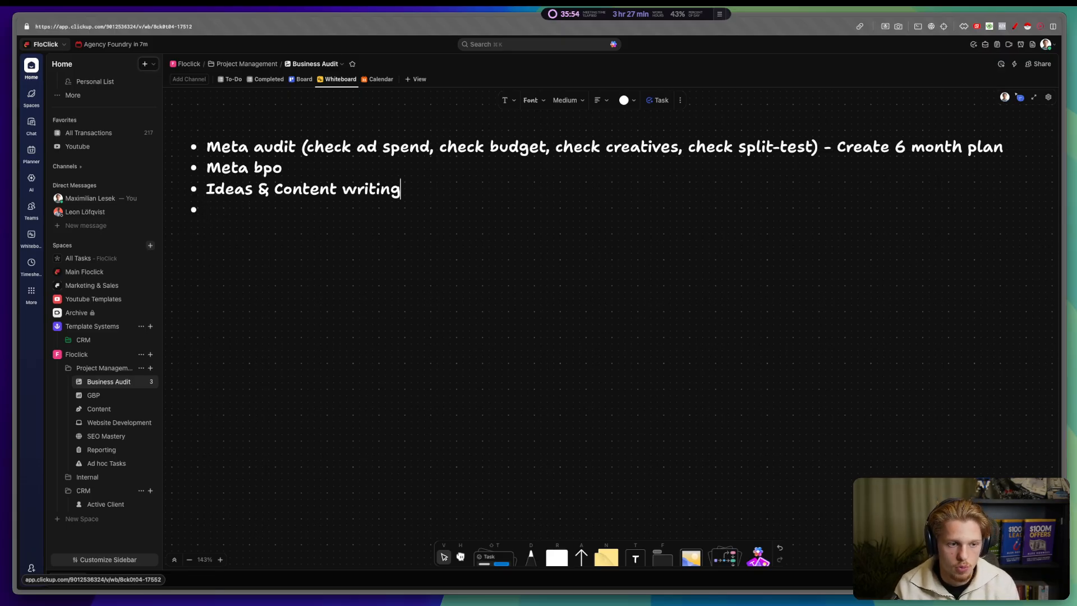
pyautogui.write('Add')
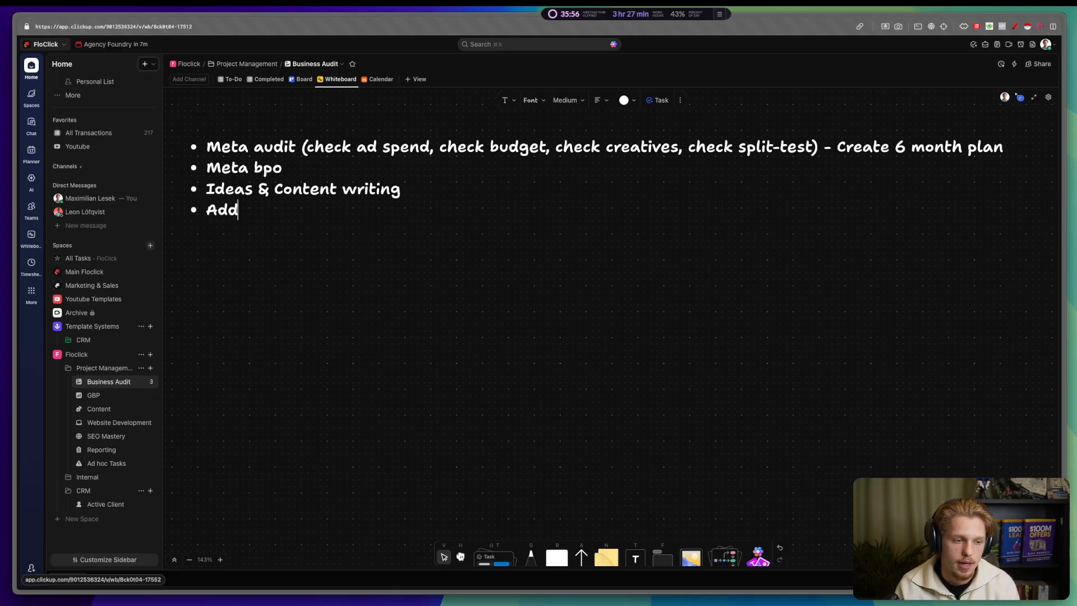
pyautogui.press('BackSpace')
pyautogui.press('BackSpace')
pyautogui.press('BackSpace')
# Step: Enter "Handle meta ads & systems" as the fourth bullet, under the Ideas & Content writing line
pyautogui.write('Handle')
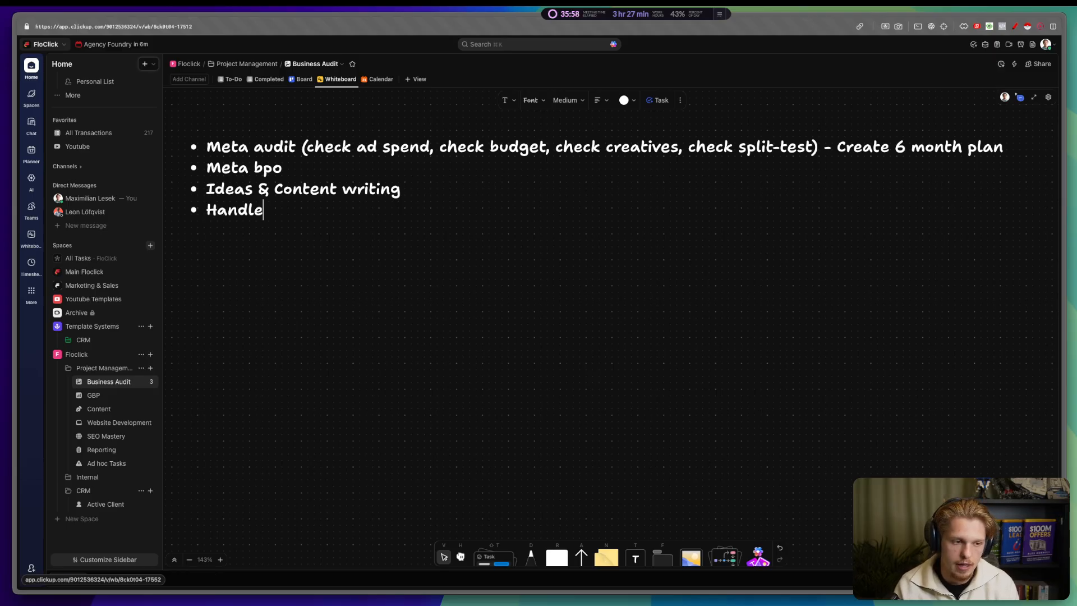
pyautogui.write(' meta ads ')
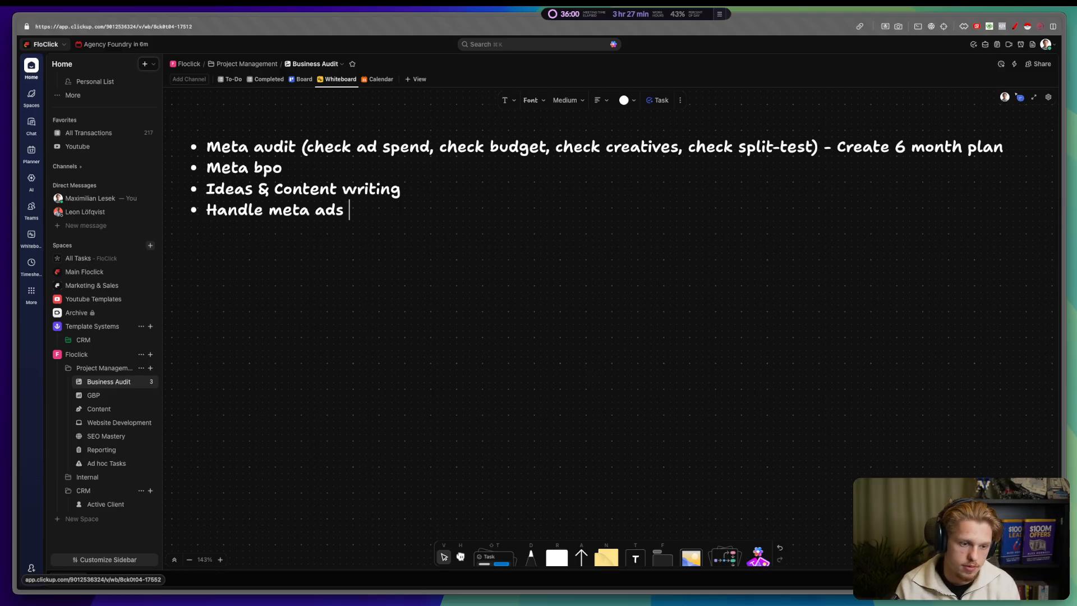
pyautogui.write('& systems')
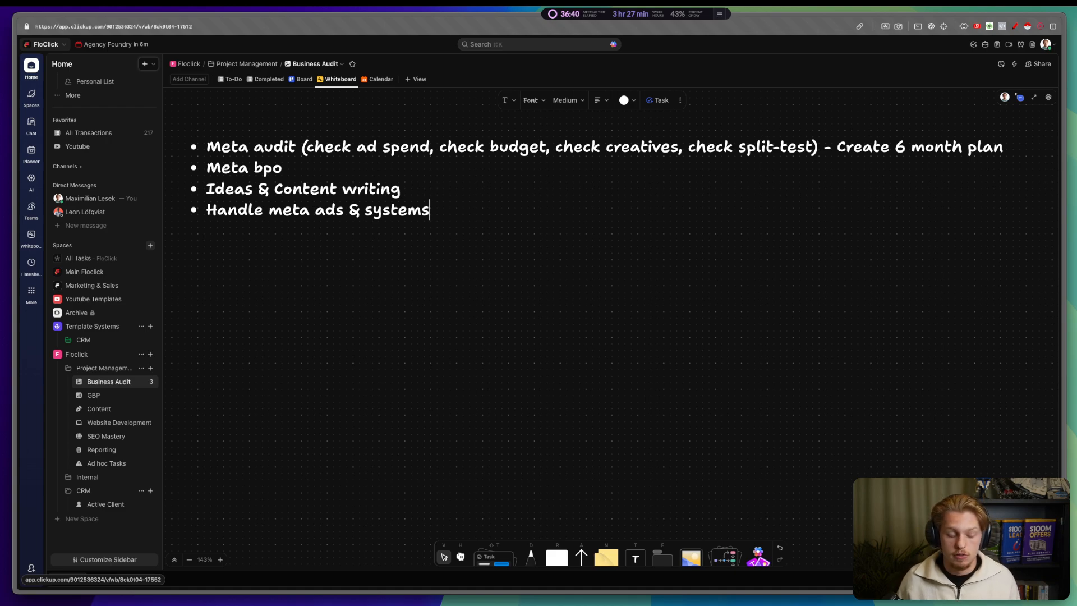
# Step: Create a task named "{client name}" in the Active Client view of the CRM folder's Active Client list
pyautogui.click(94, 503)
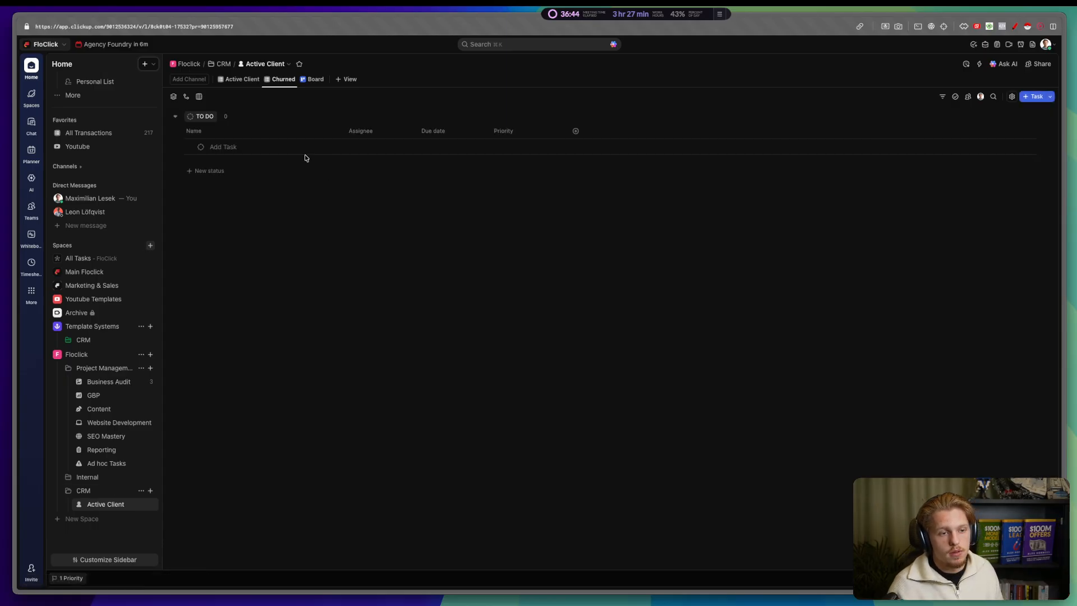
pyautogui.click(241, 79)
pyautogui.click(250, 147)
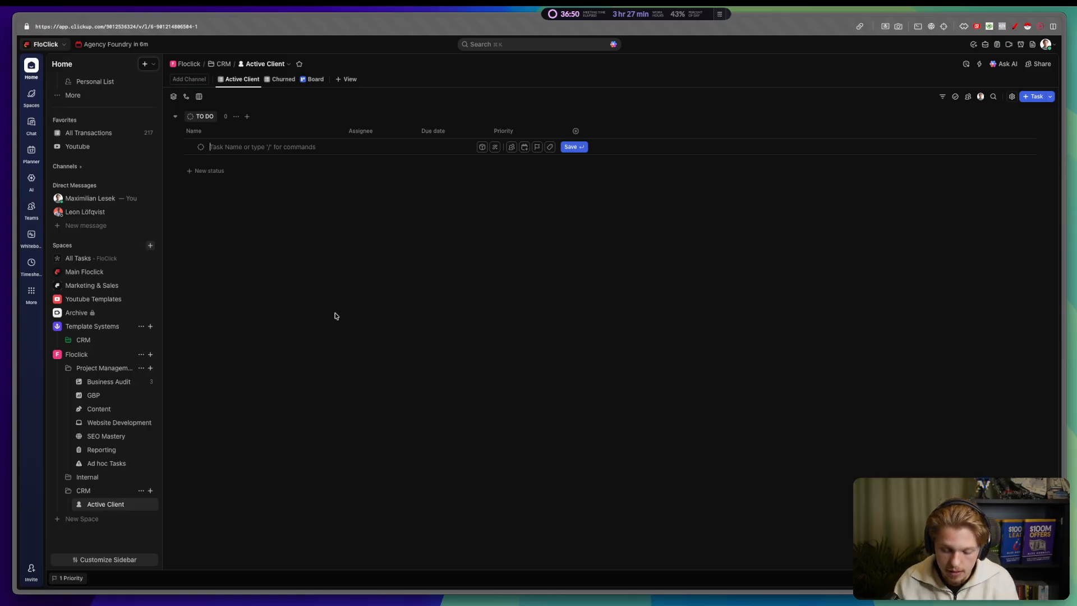
pyautogui.write('{clien')
pyautogui.write('}')
pyautogui.press('Return')
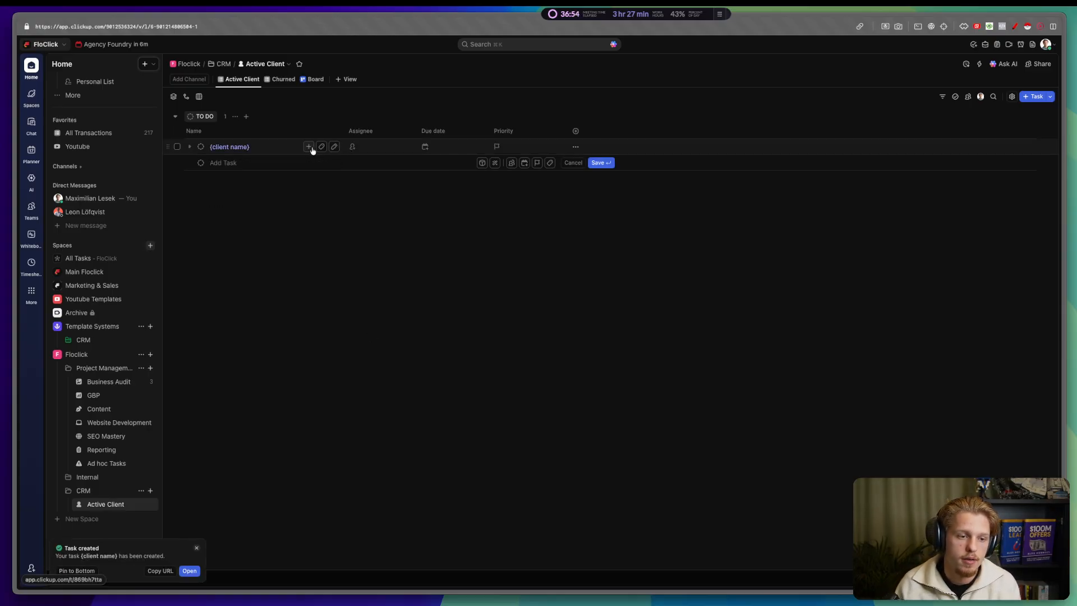
# Step: Add a subtask named "- To Do list for each client" under the {client name} task
pyautogui.write('- To Do list')
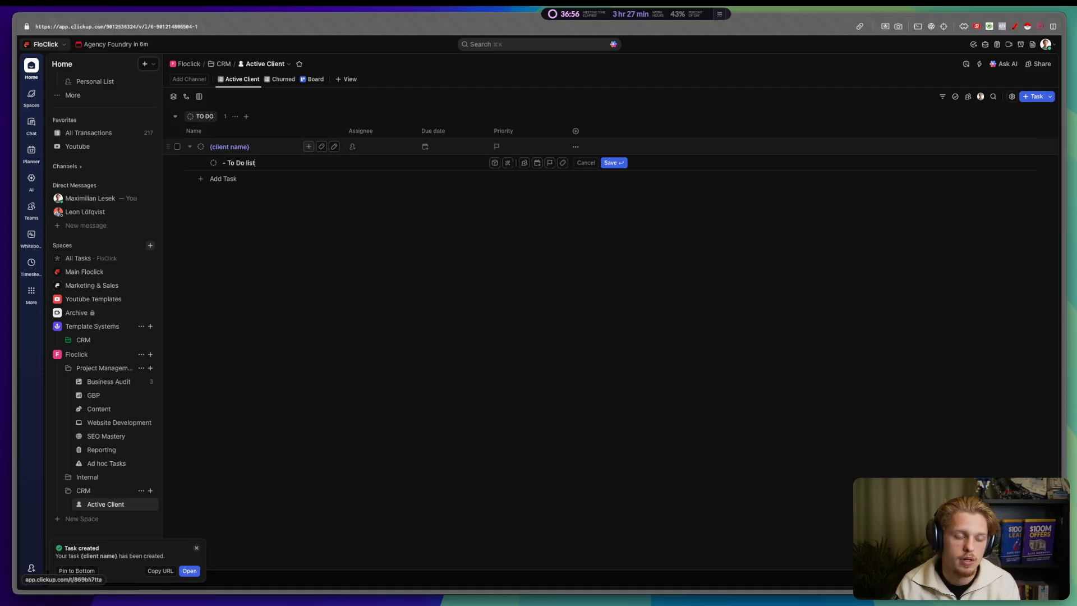
pyautogui.write(' for eahc lci')
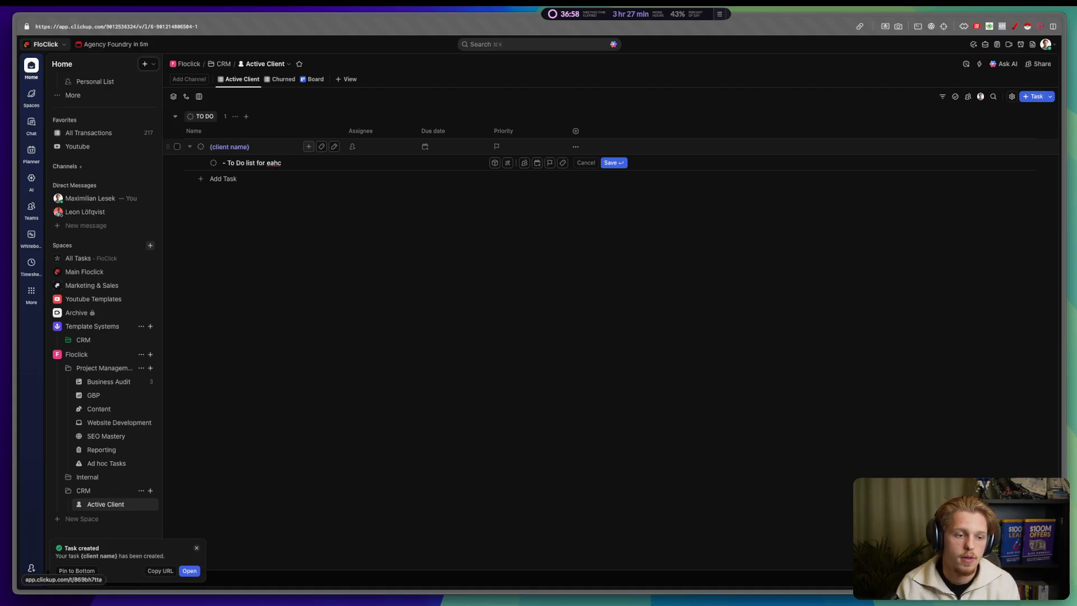
pyautogui.press('BackSpace')
pyautogui.press('BackSpace')
pyautogui.write('ch client')
pyautogui.press('Return')
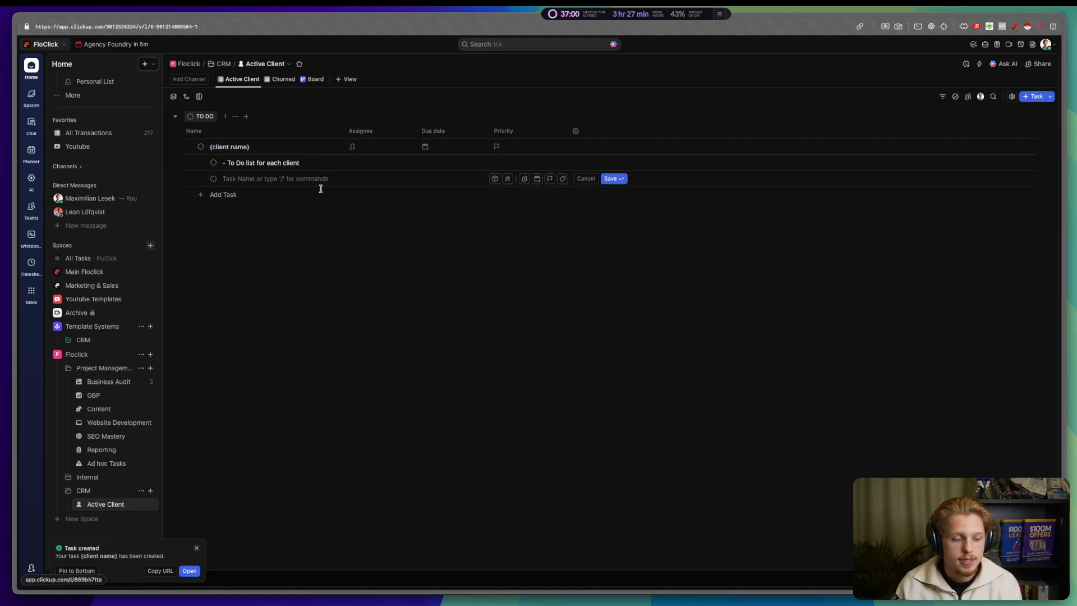
# Step: Review the Business Audit whiteboard notes and the custom field types available for the GBP list
pyautogui.click(106, 383)
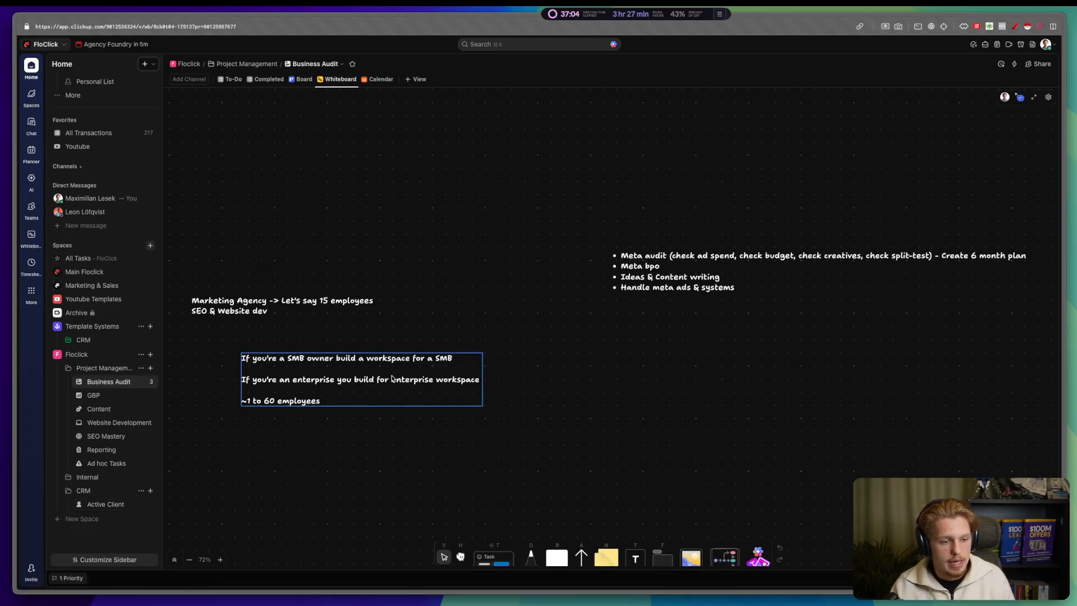
pyautogui.click(100, 395)
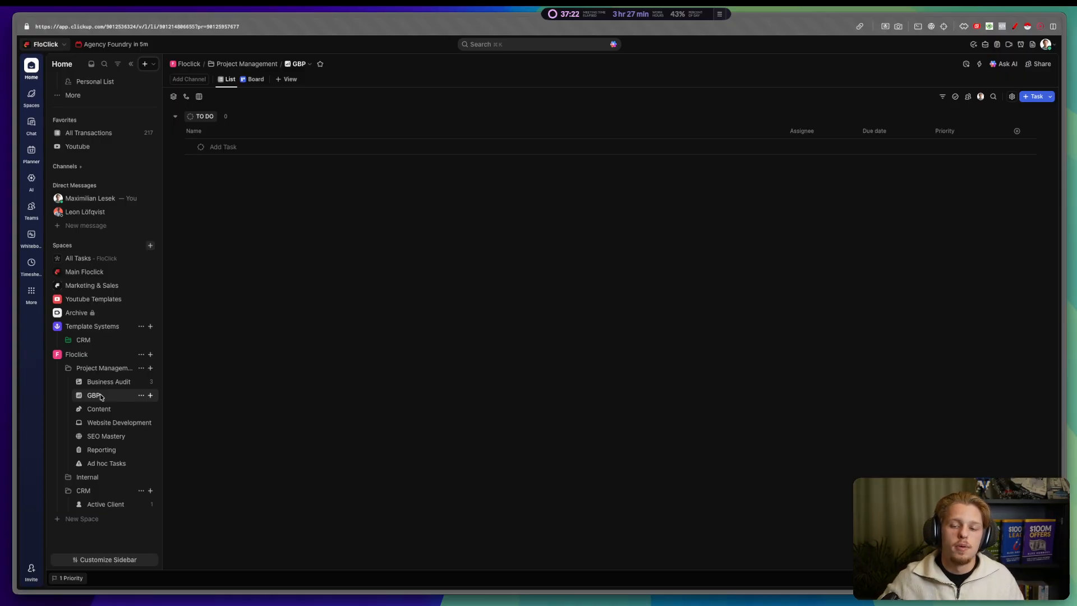
pyautogui.click(1017, 131)
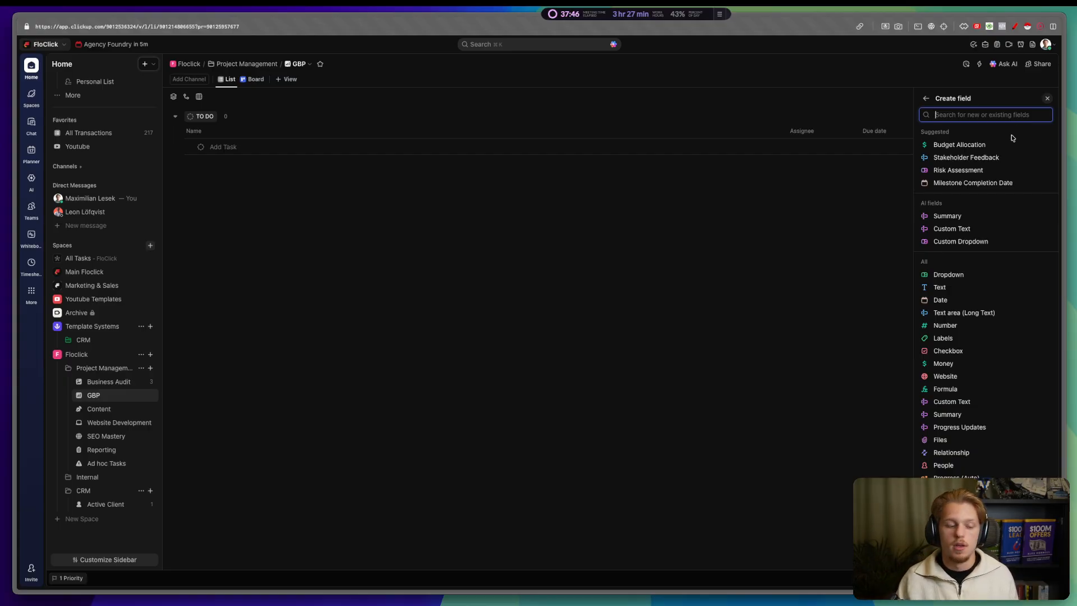
pyautogui.press('Escape')
pyautogui.click(700, 294)
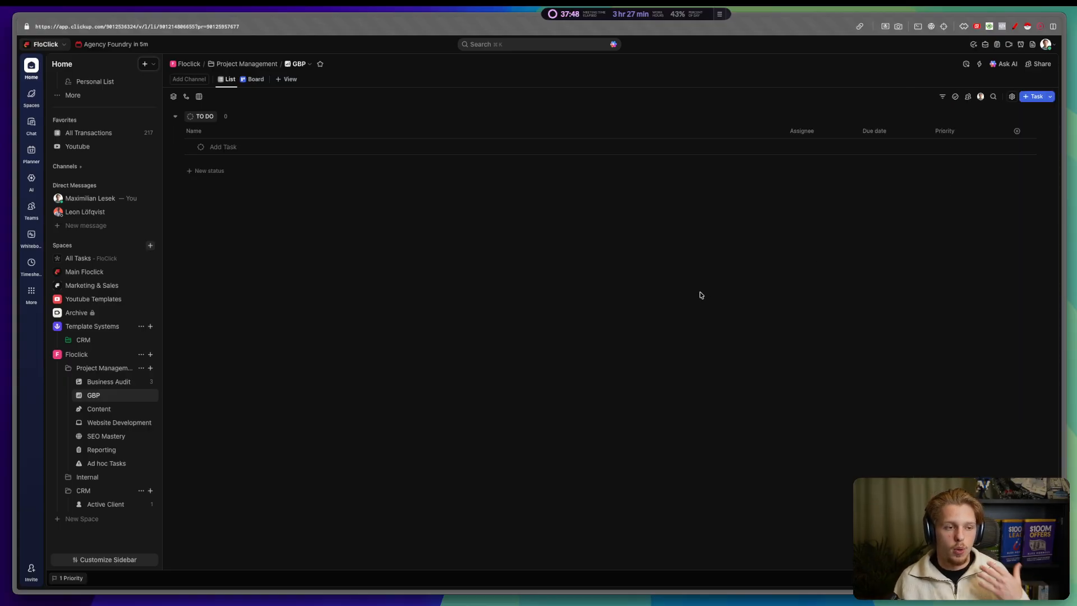